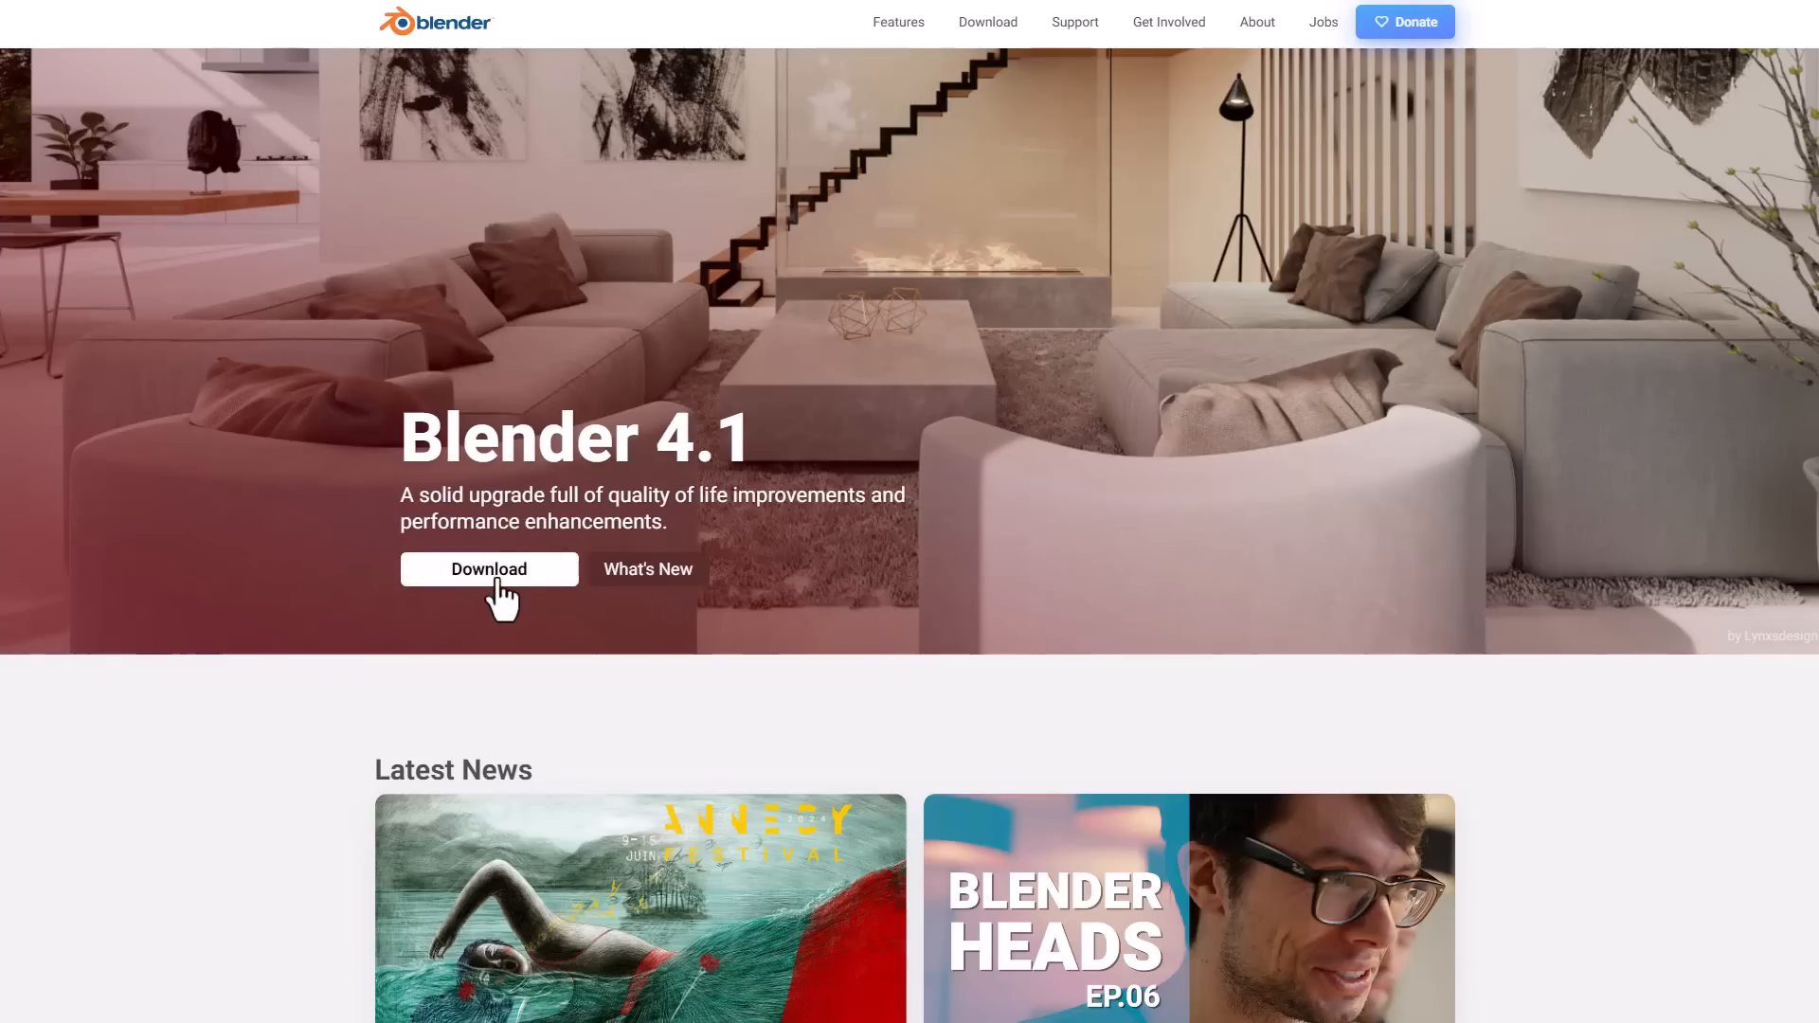
Step: Go to Blender's download page and open the Blender Experimental builds from its Go Experimental section
click(495, 587)
scroll(1083, 555, down, 6)
scroll(1082, 553, down, 4)
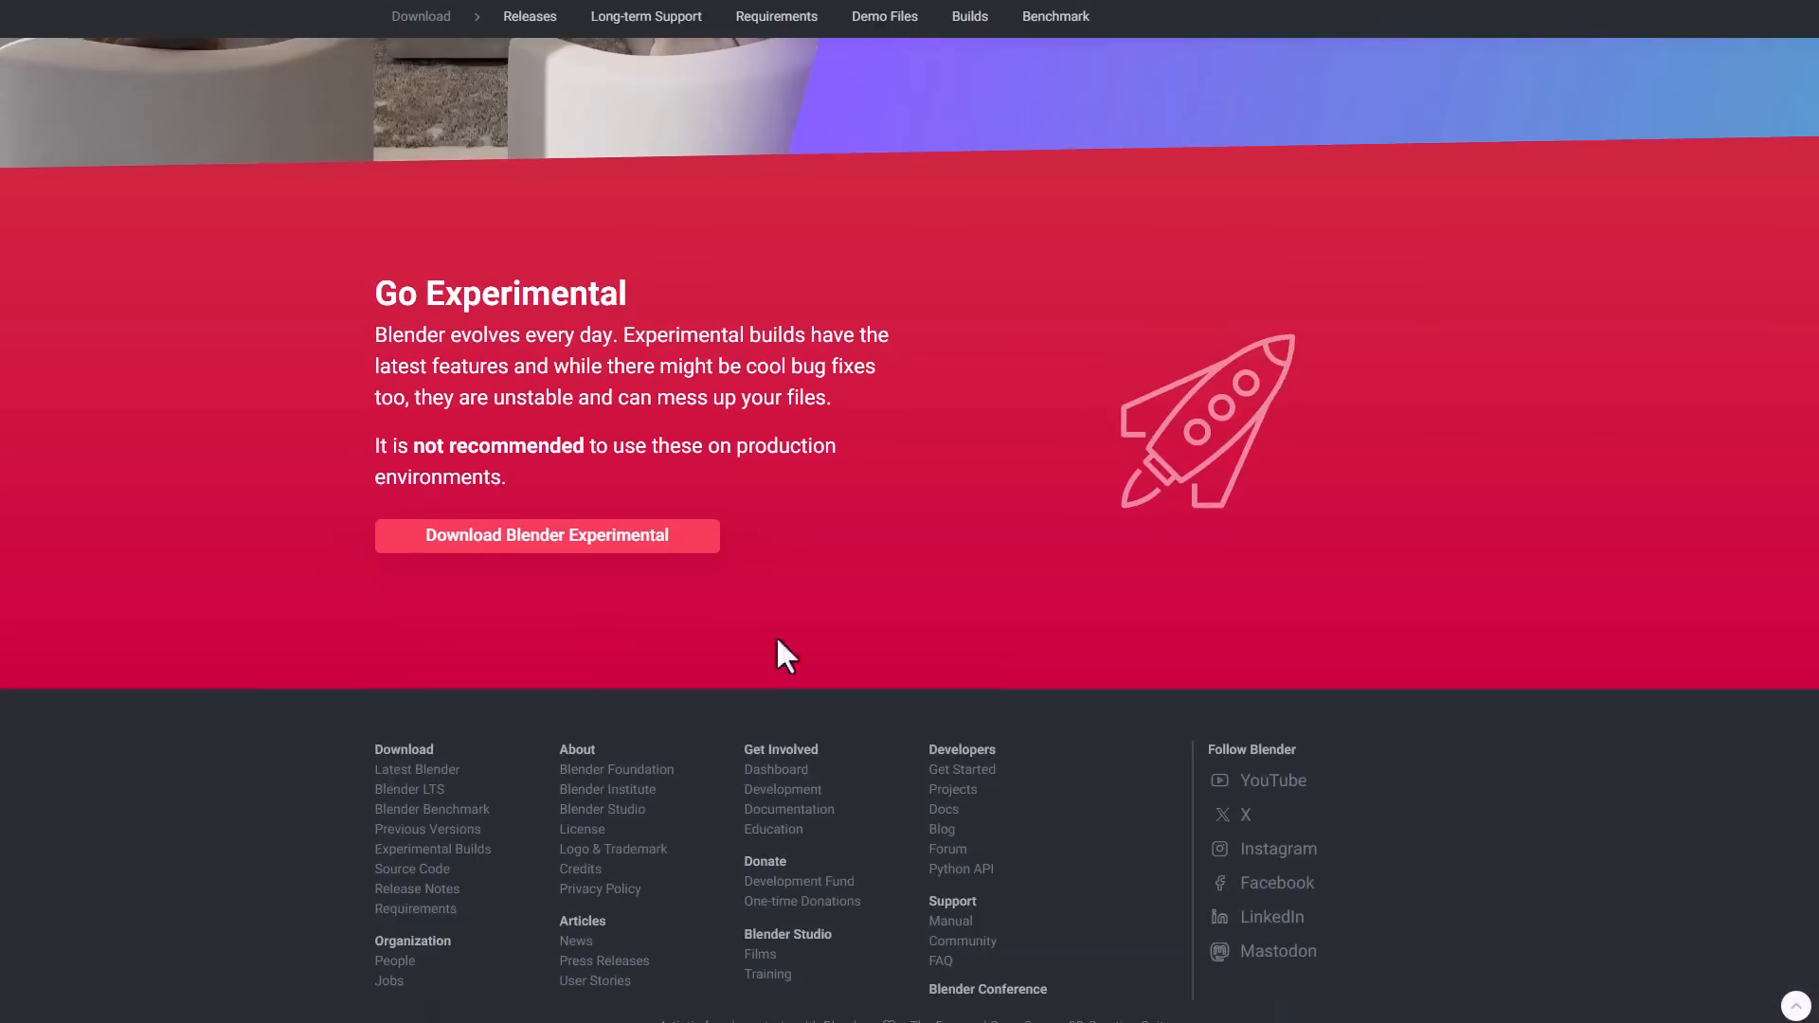
click(503, 545)
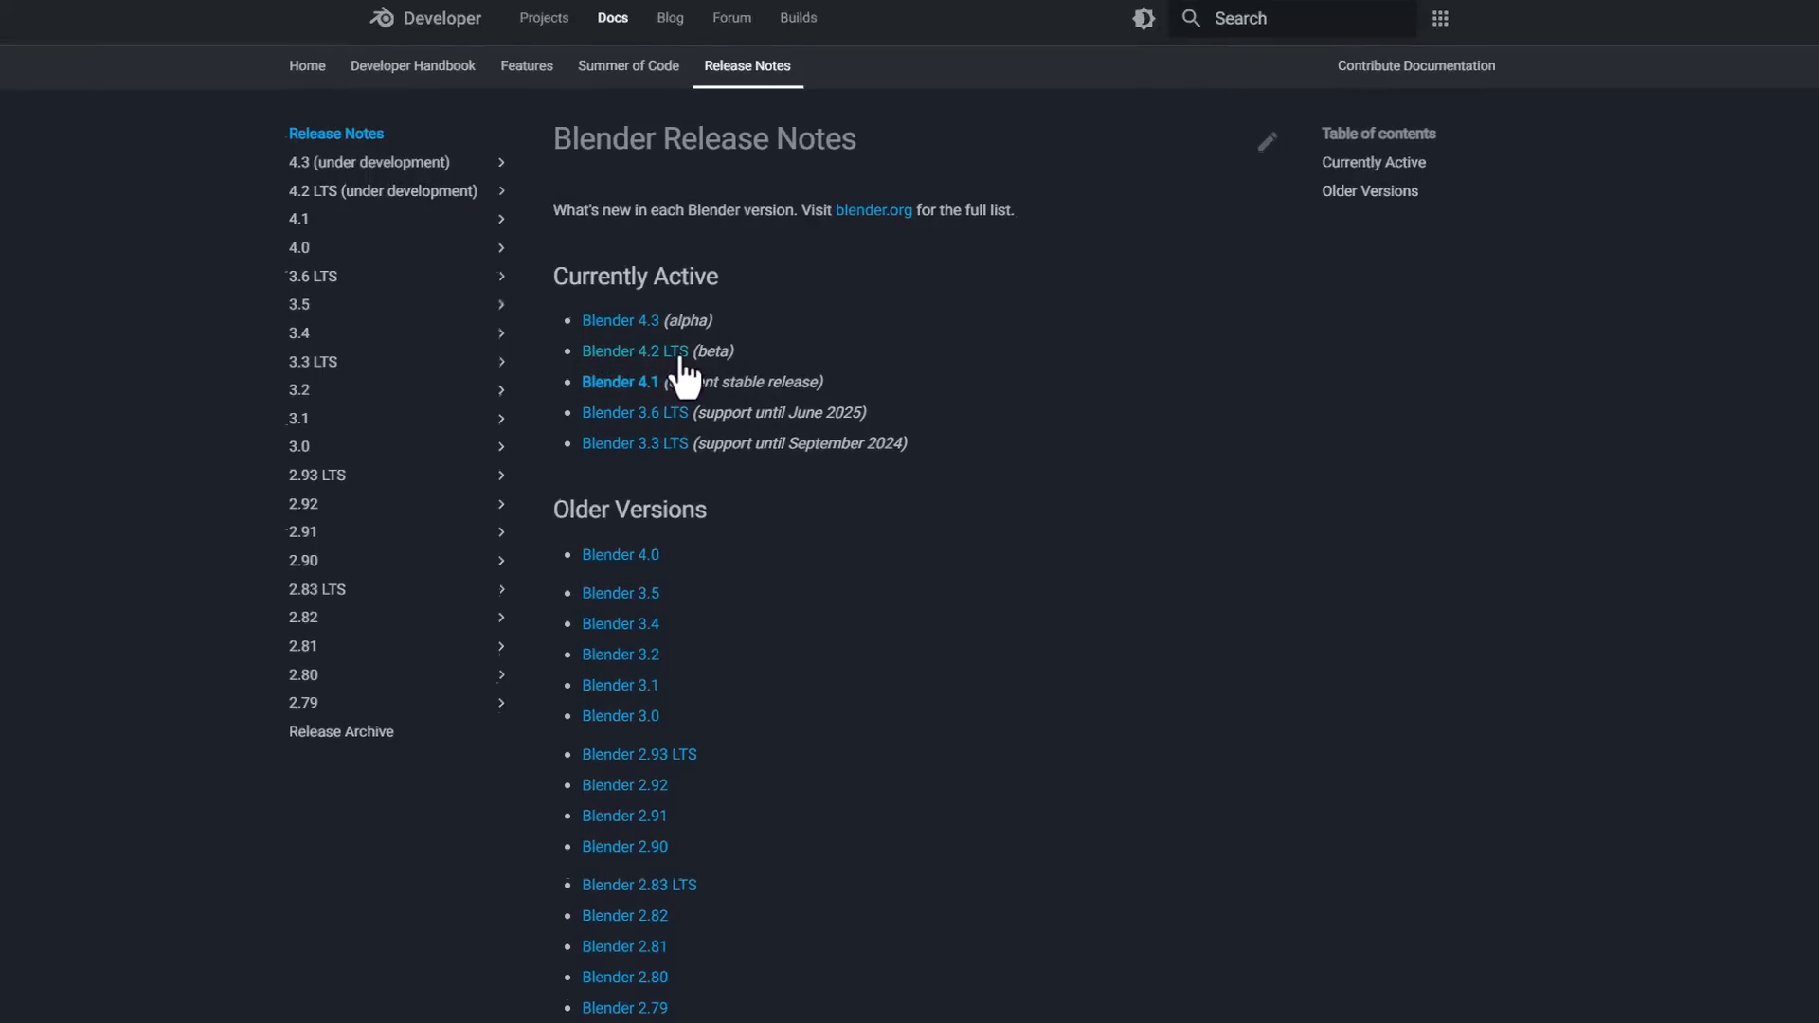
Step: Look through the Blender 4.3 release notes, including the Animation & Rigging and Modeling & UV pages
click(628, 321)
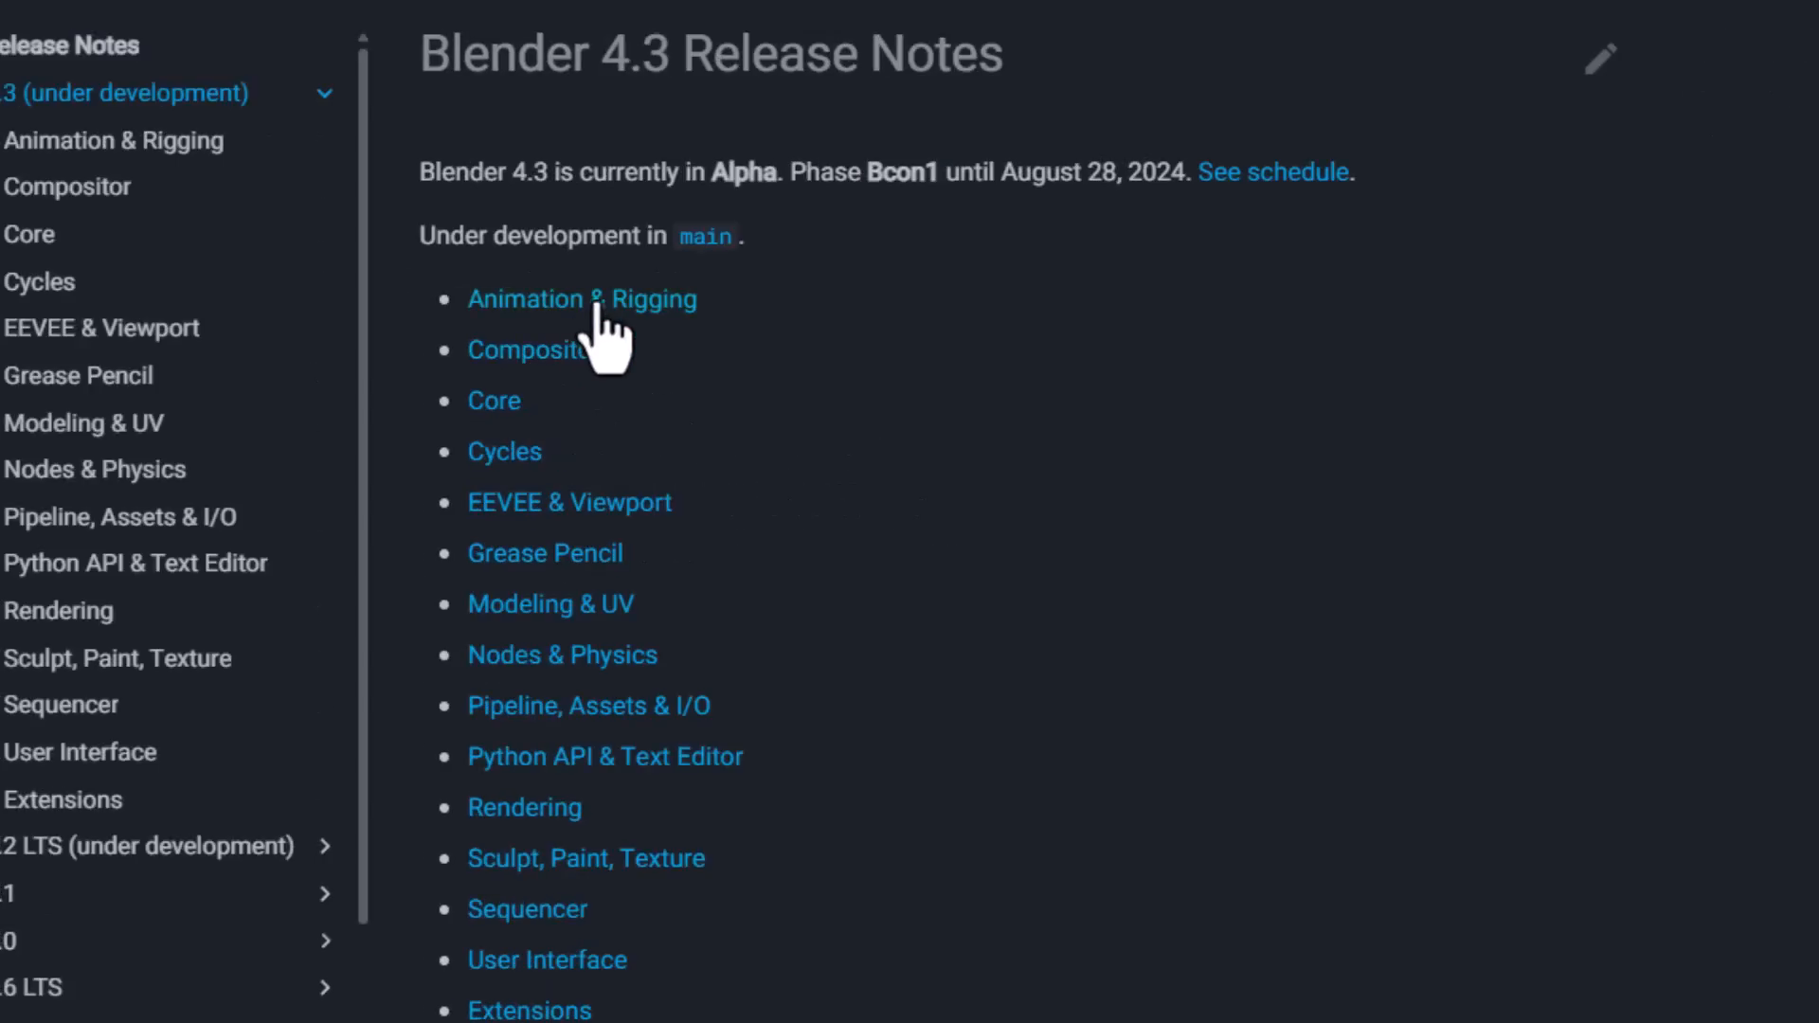
click(597, 302)
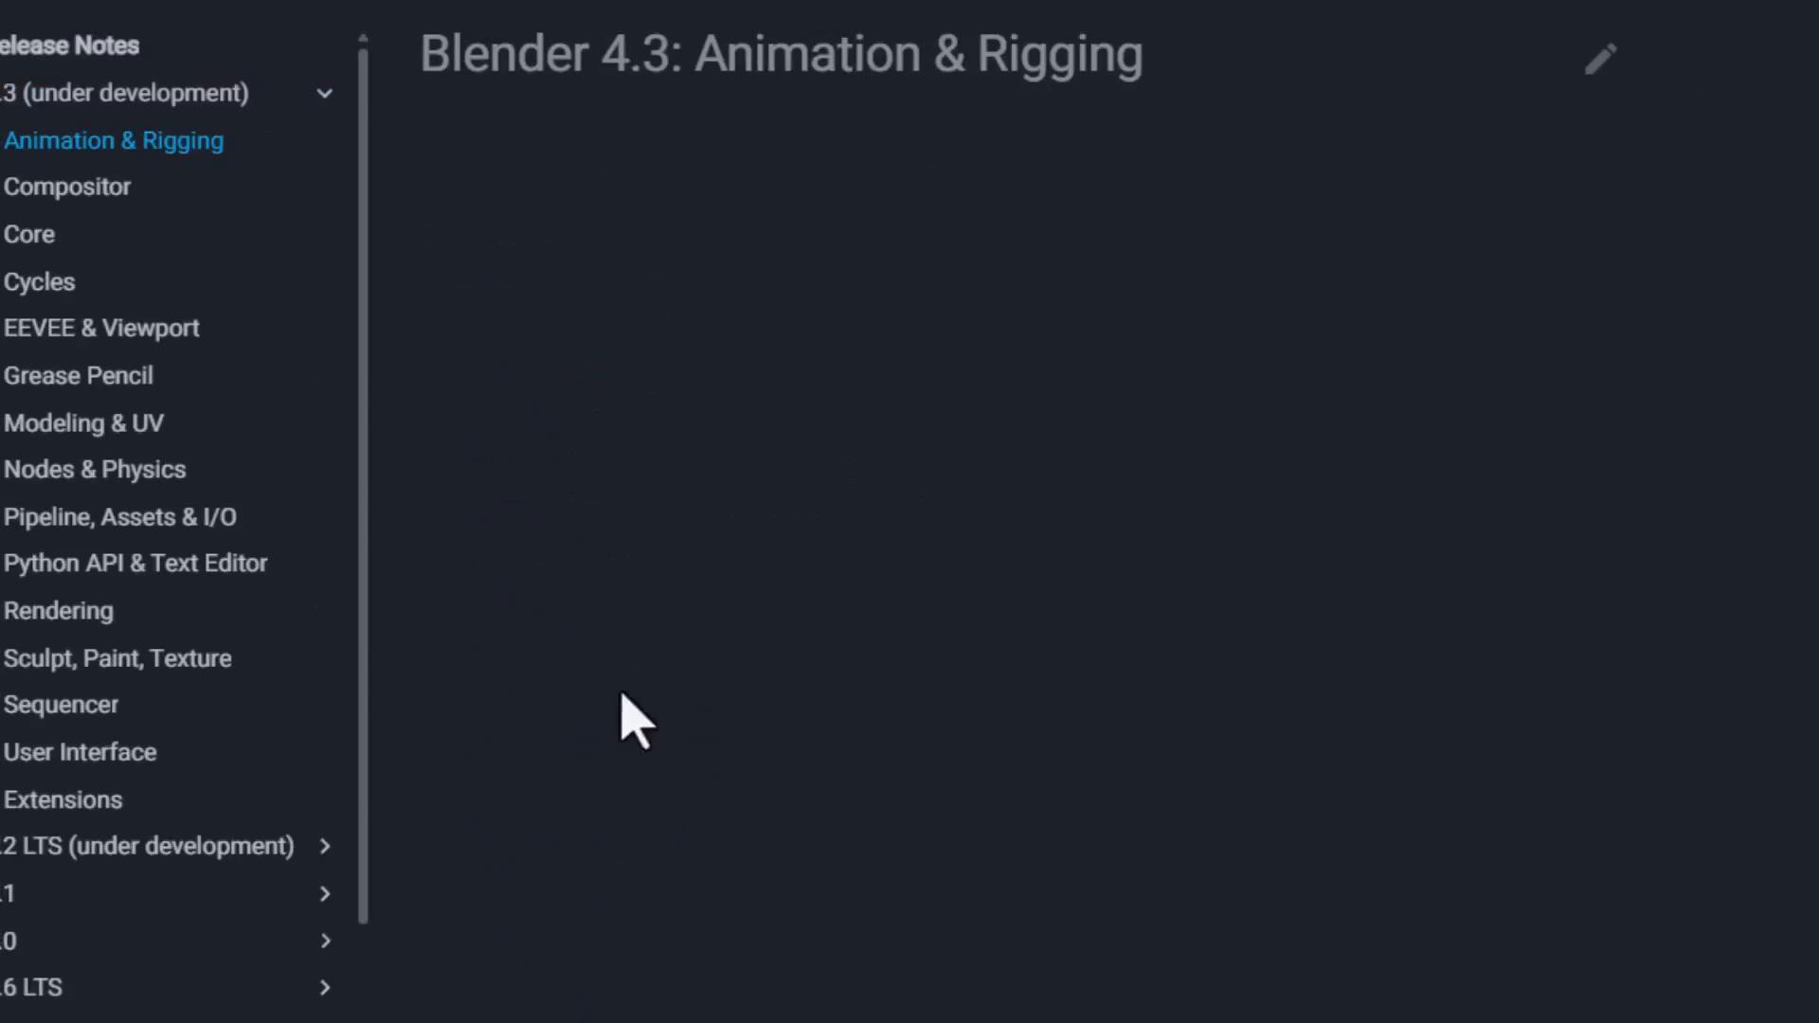
key(alt+Left)
click(577, 607)
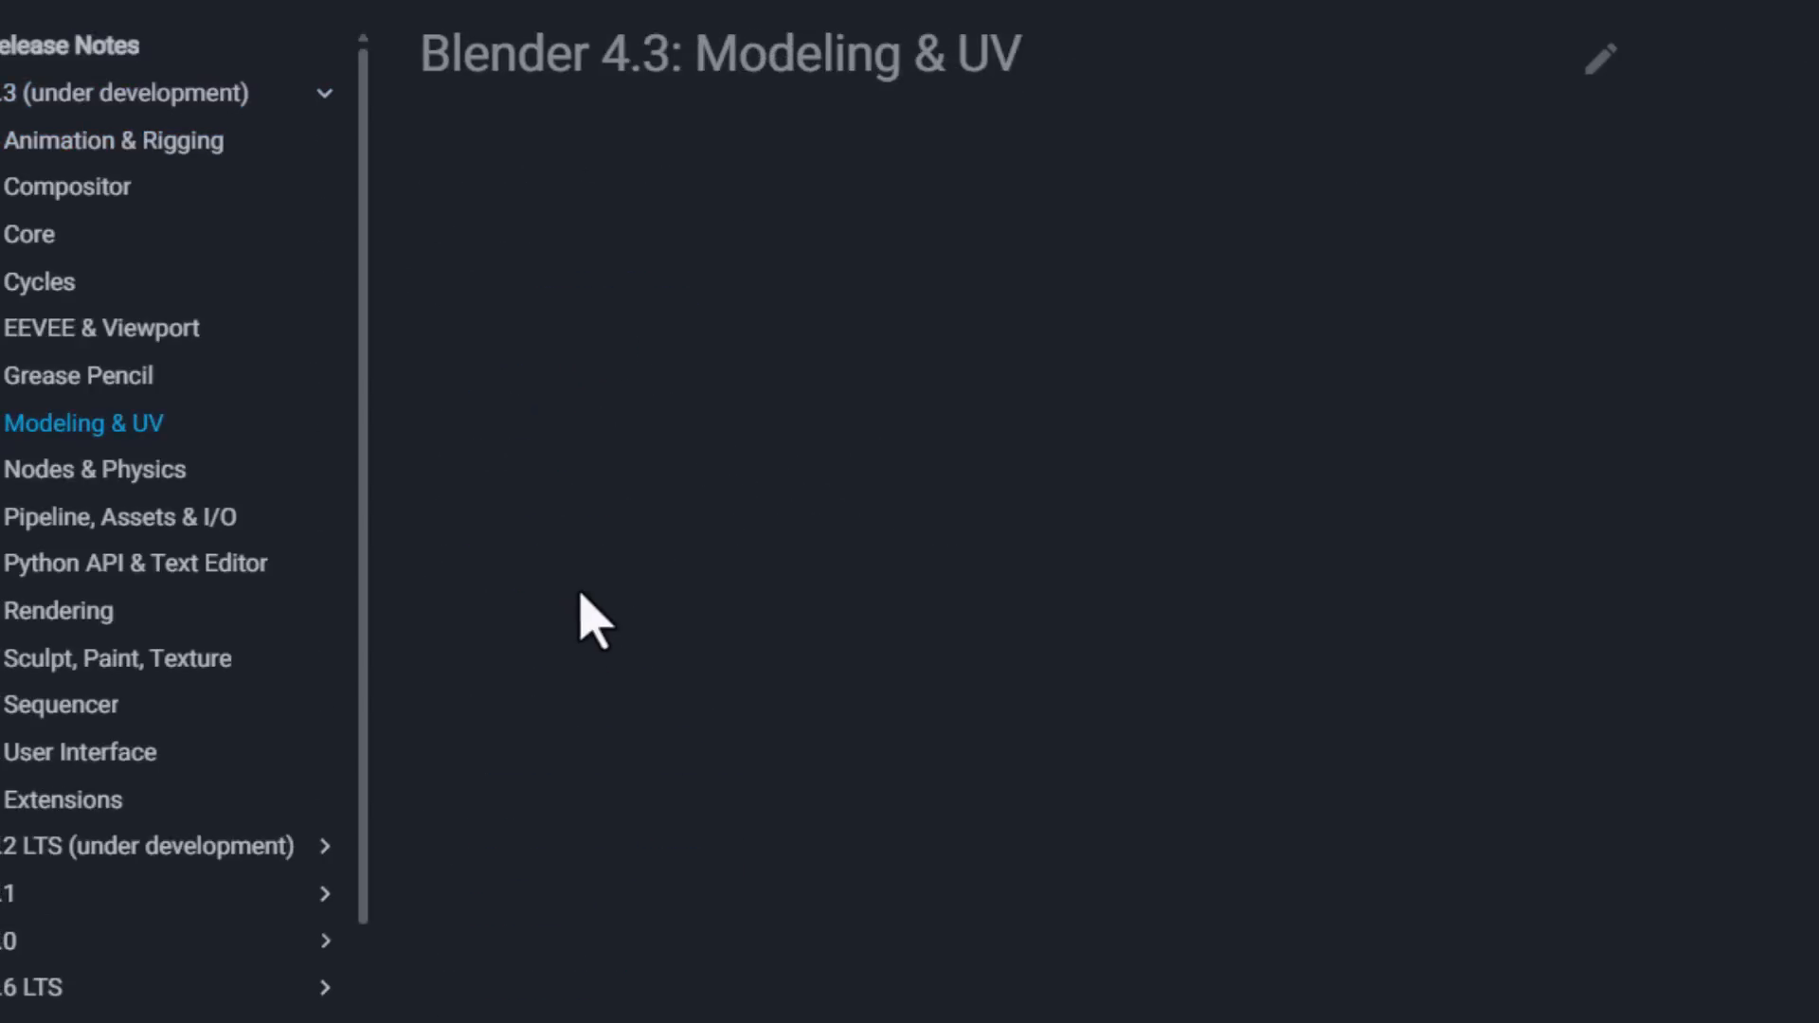
key(alt+Left)
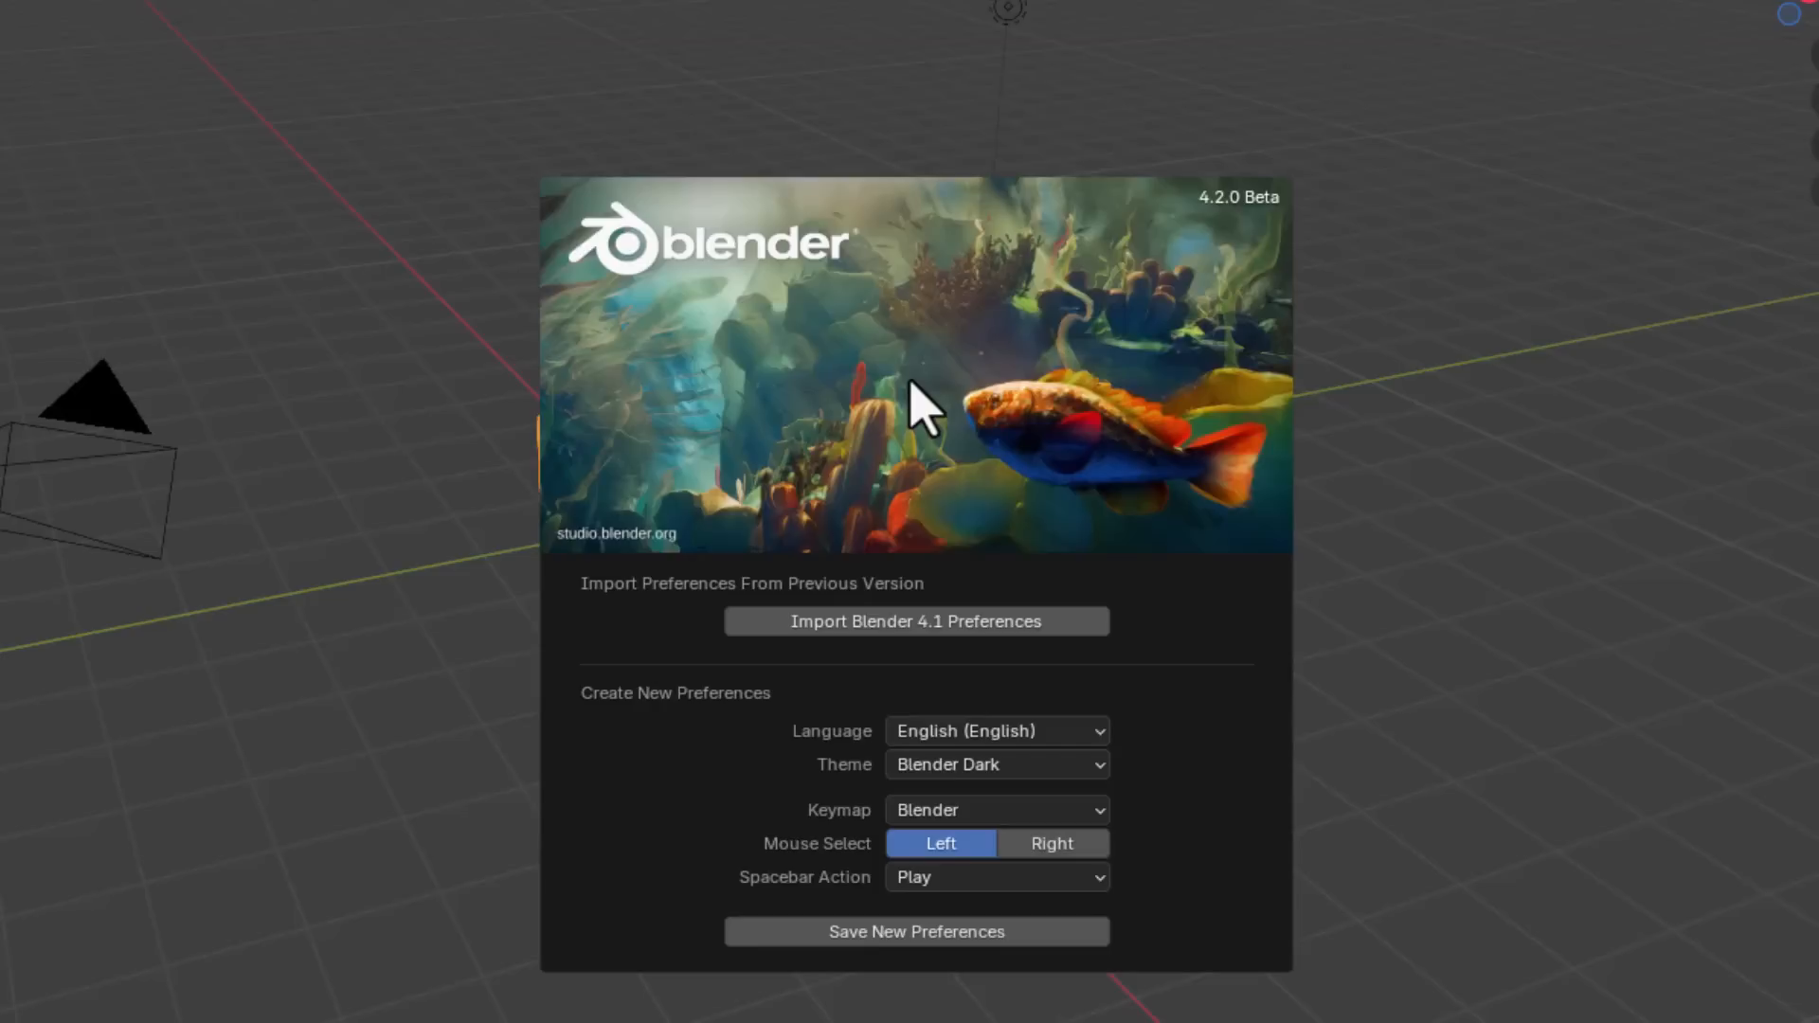
Step: Import the Blender 4.1 preferences in the first-launch setup and save the new preferences
click(853, 627)
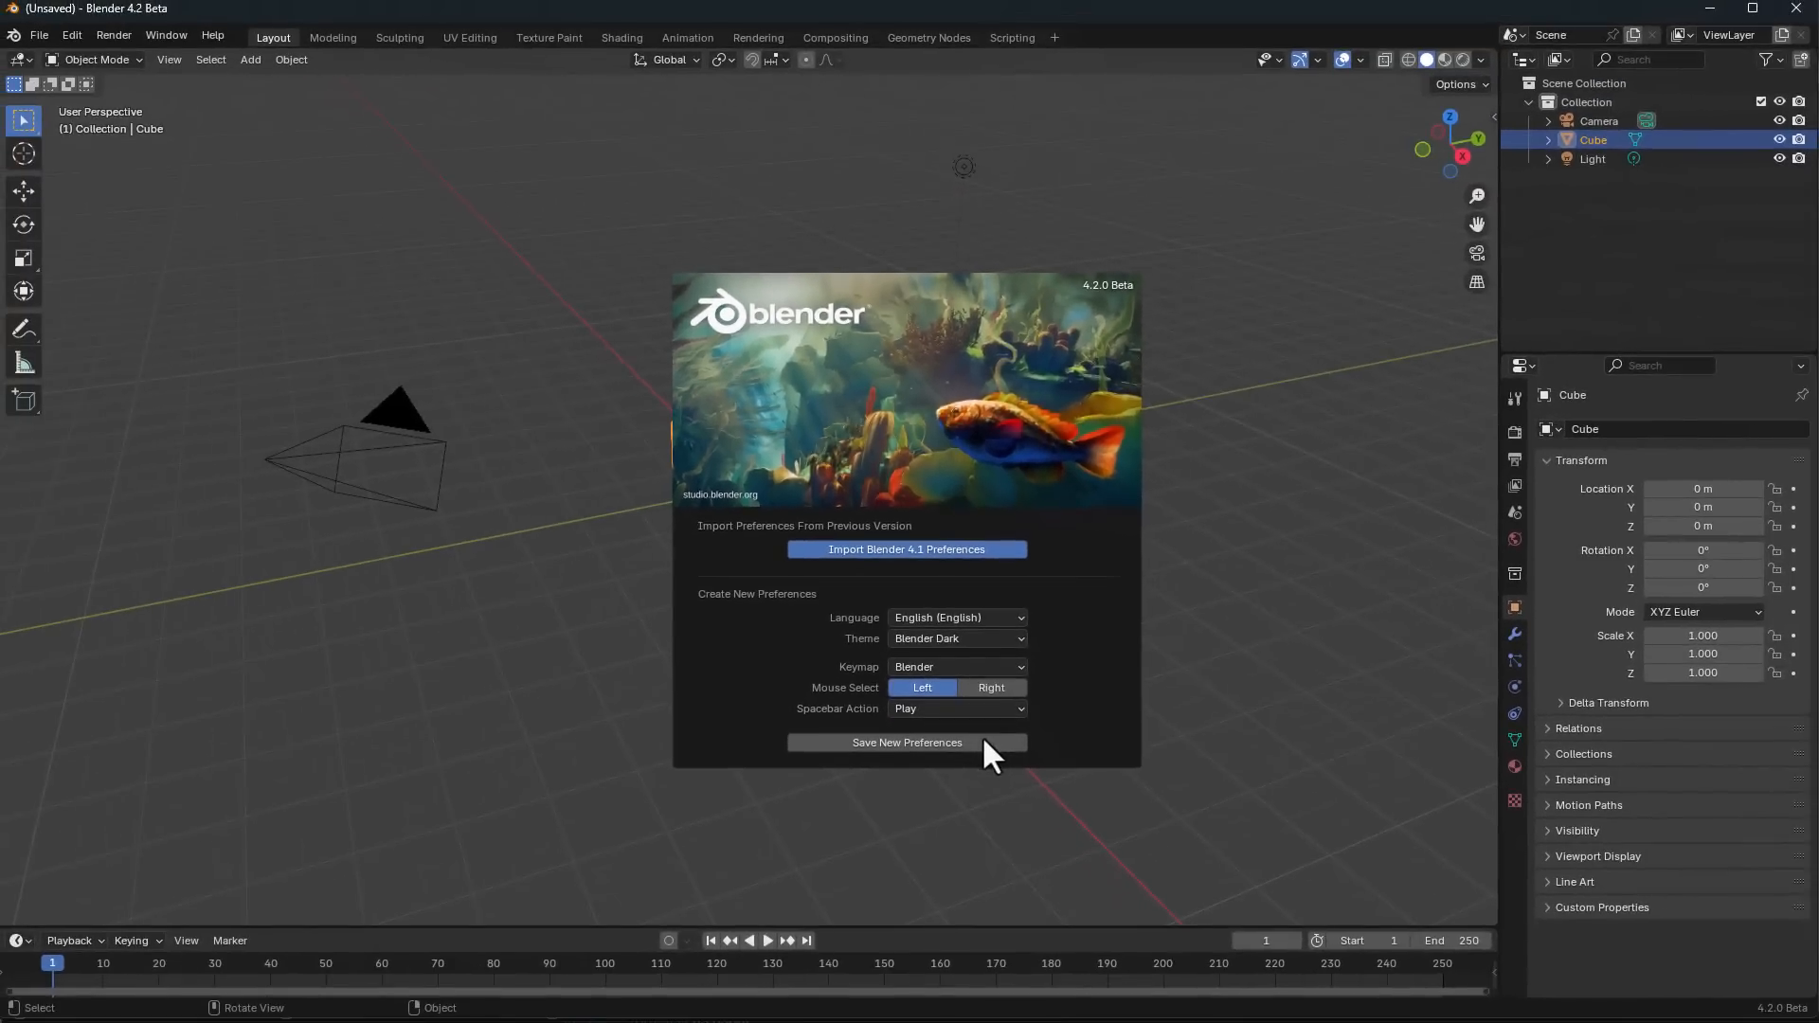
click(1017, 739)
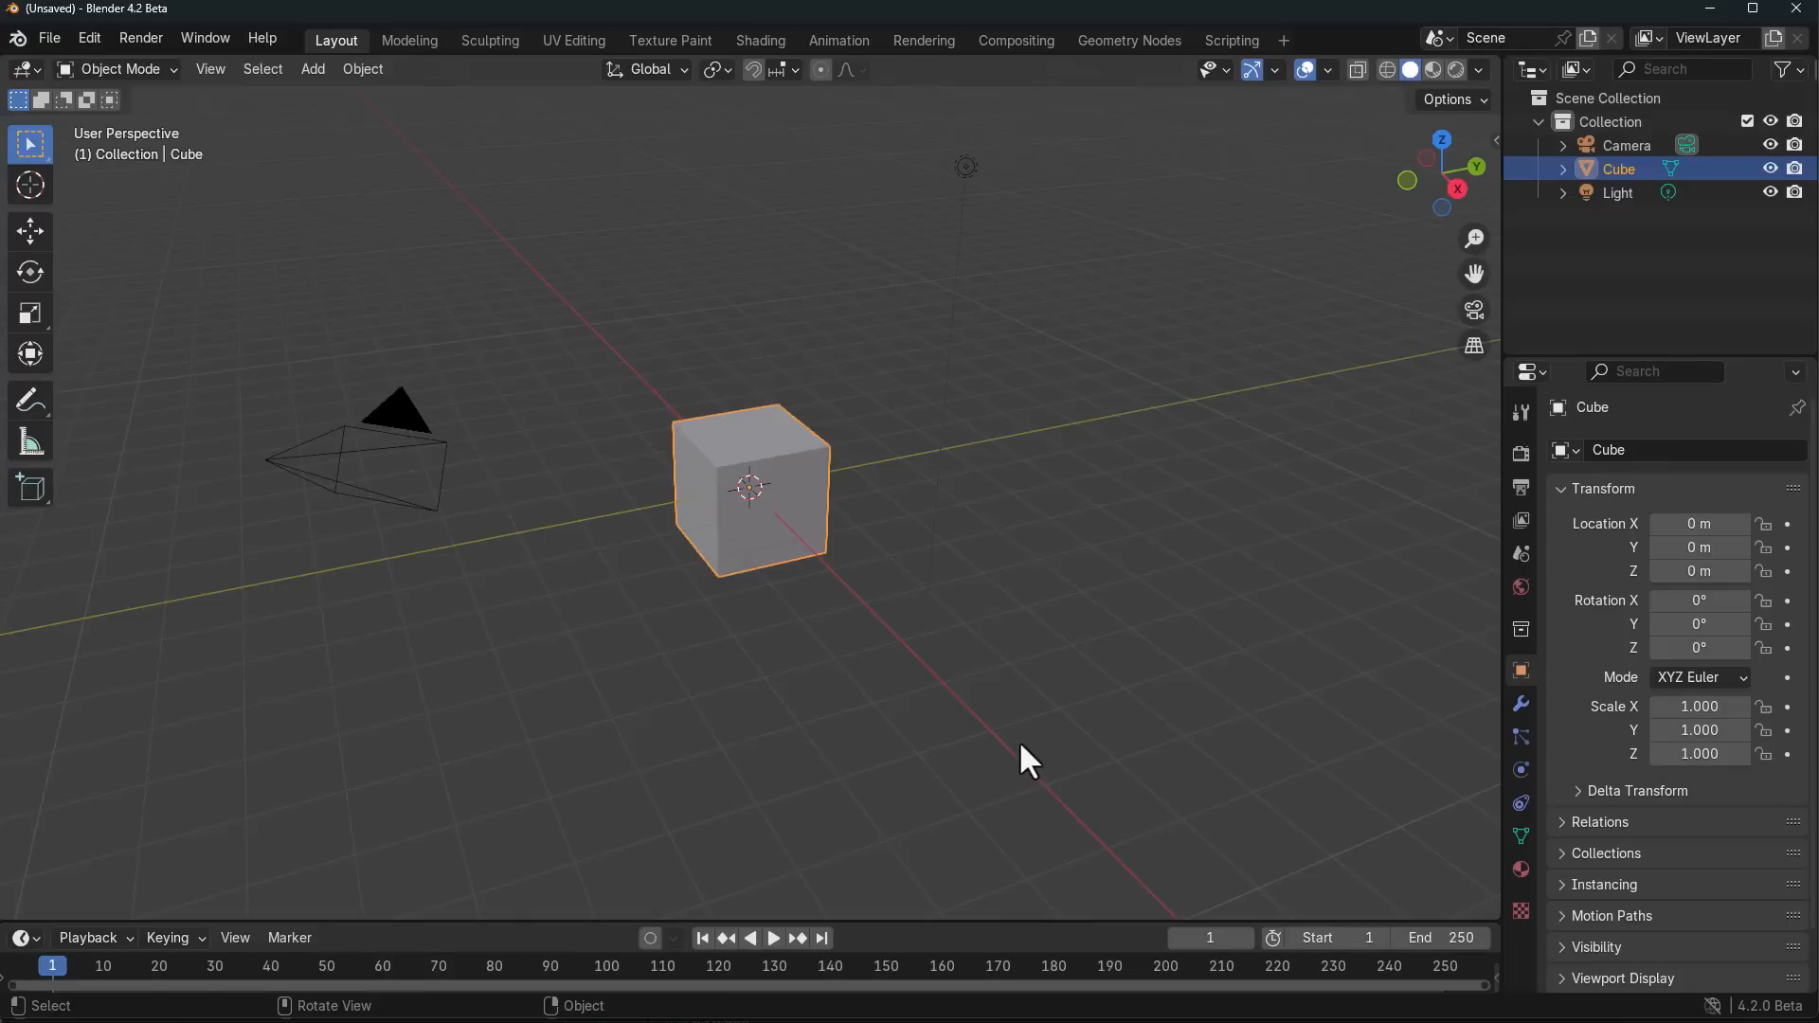
Step: Check which display options the status bar offers, including Extensions Updates
scroll(1020, 741, down, 2)
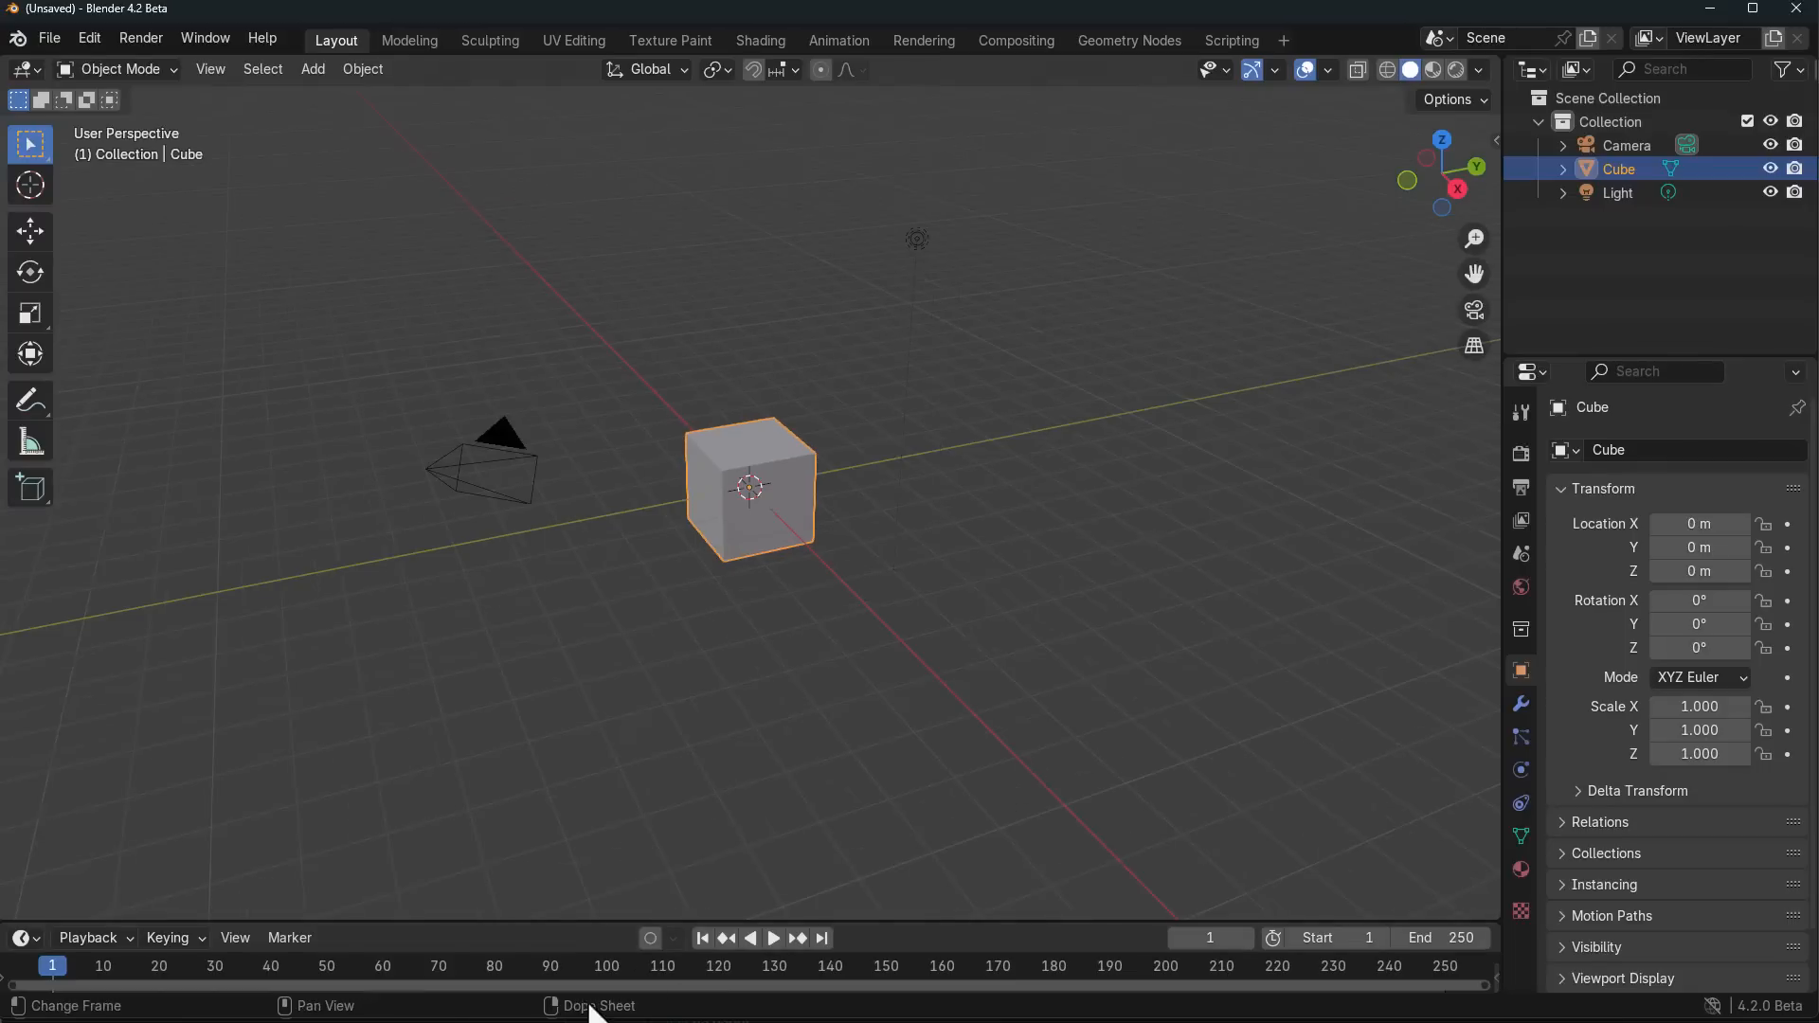
right_click(963, 1014)
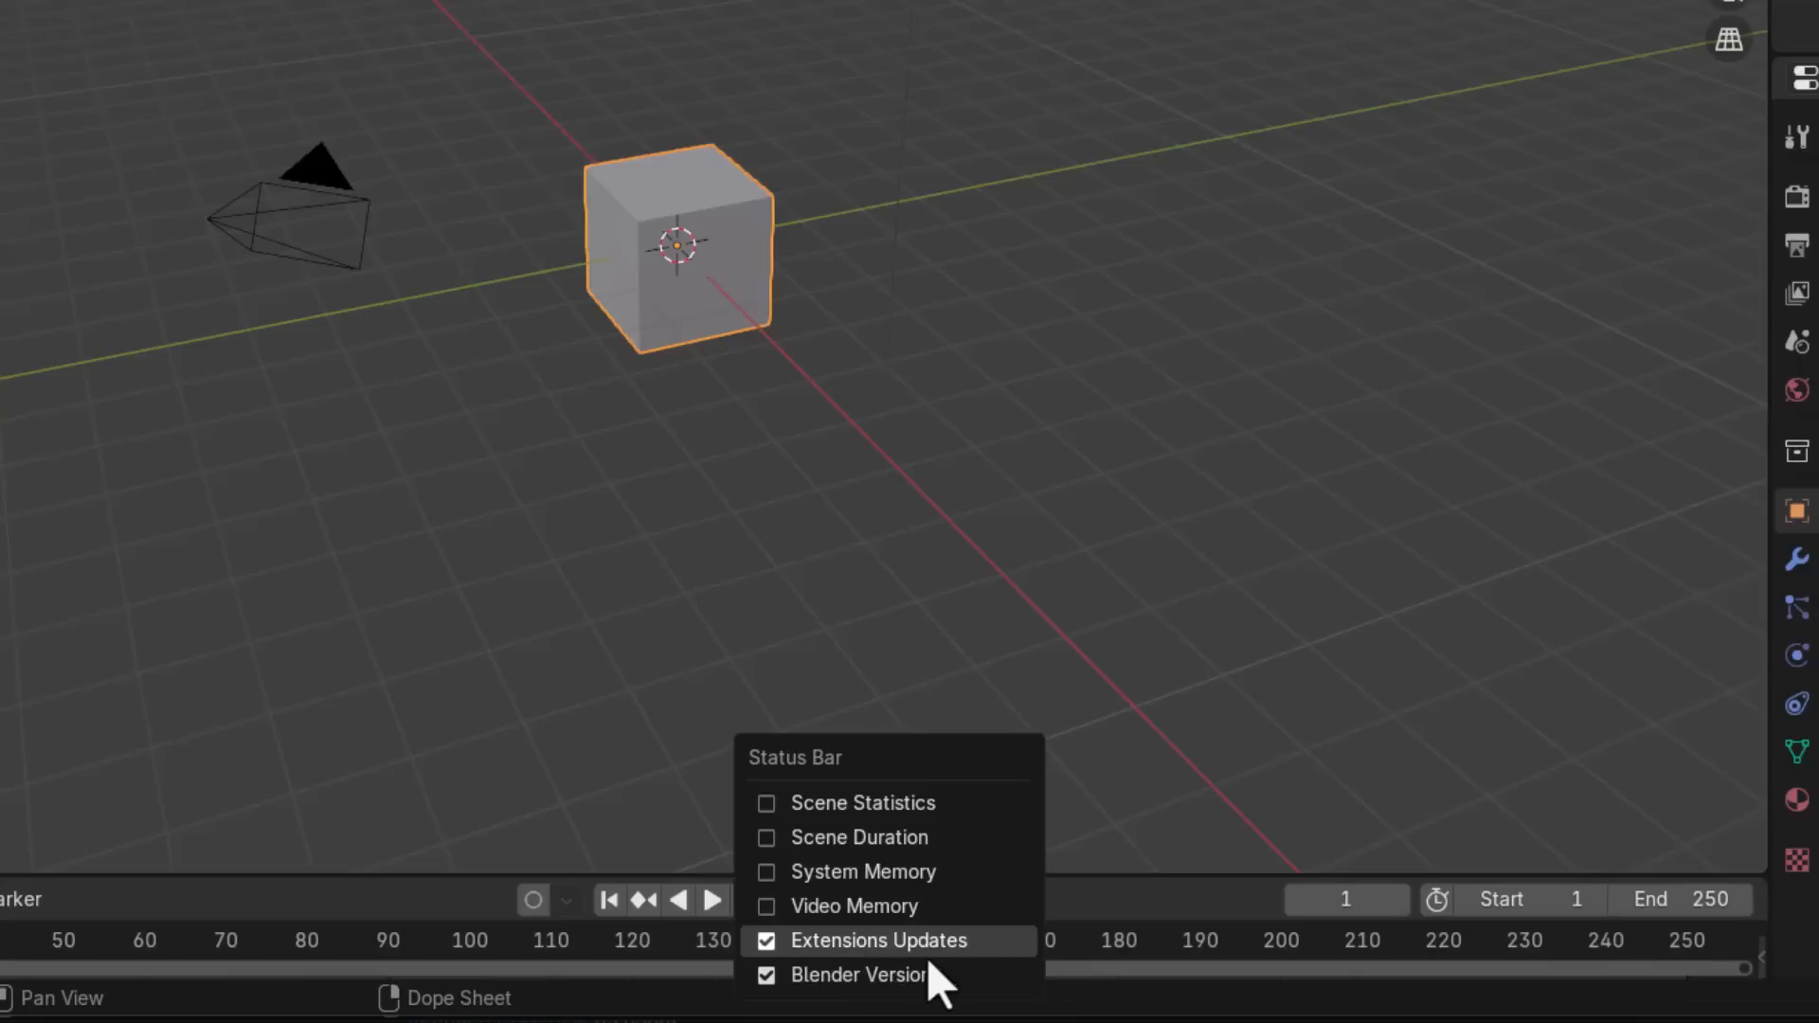
click(1082, 454)
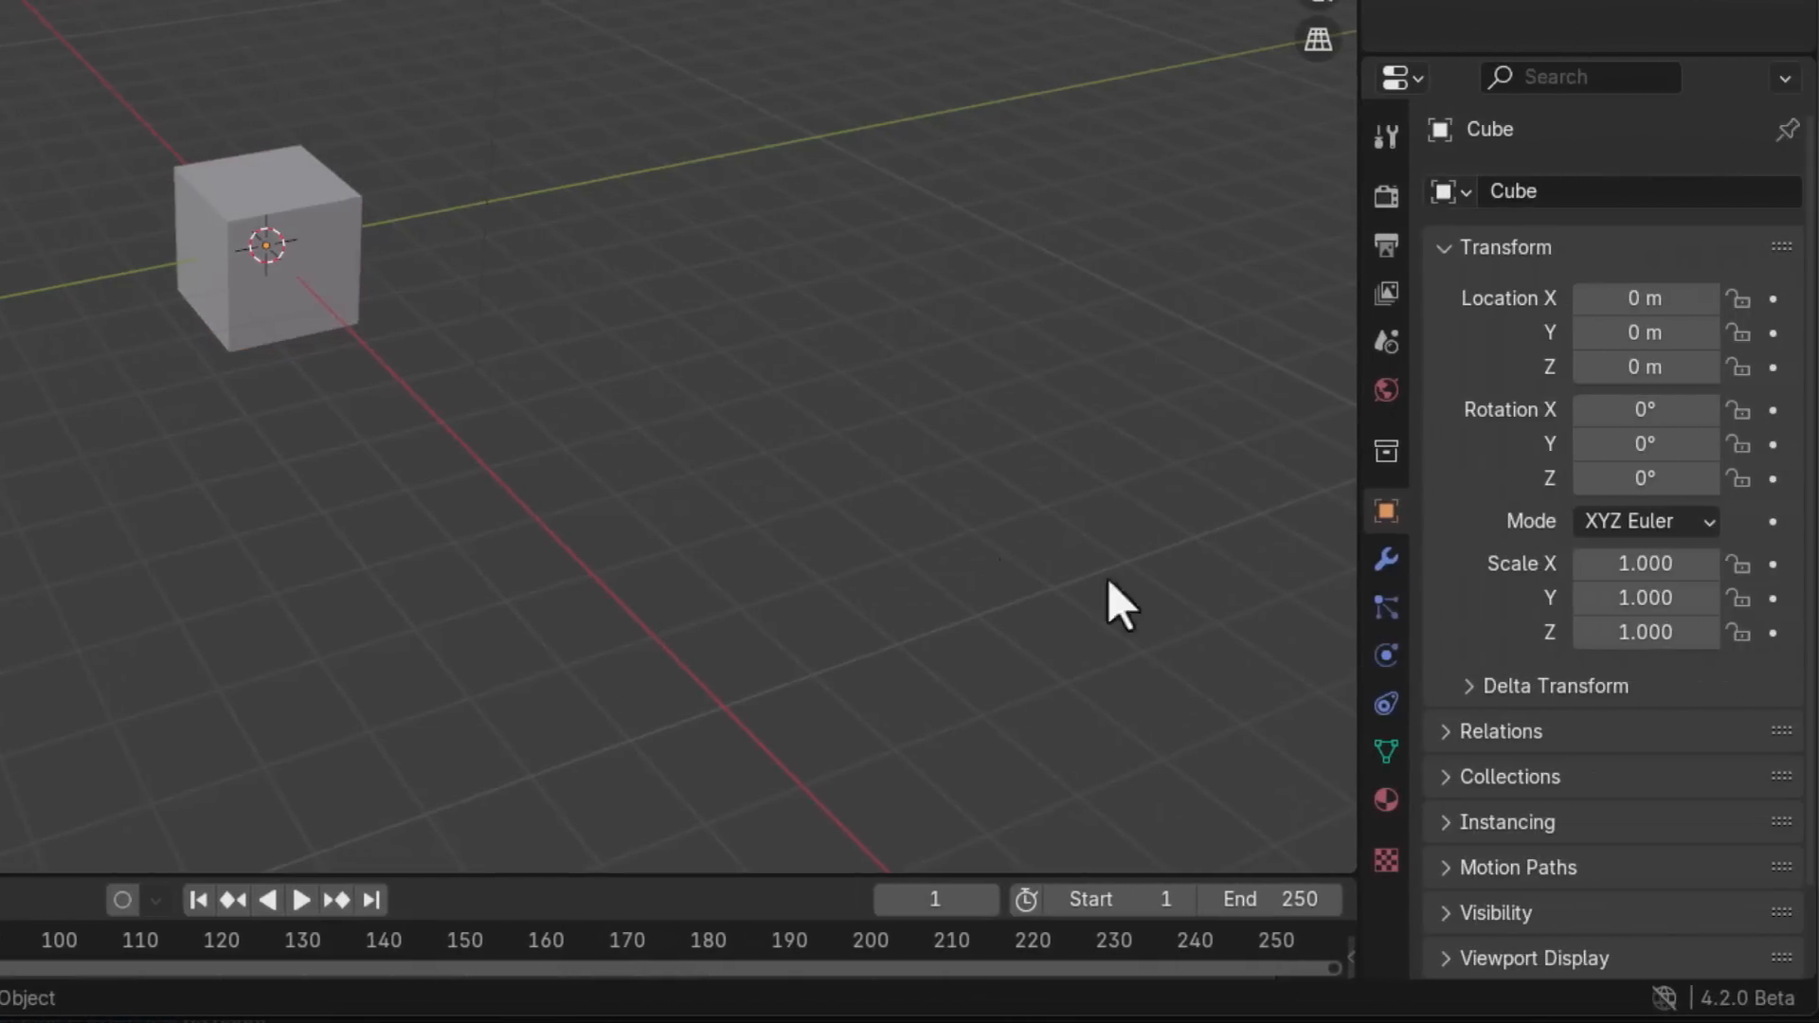
Step: Open the System preferences from the status bar's offline indicator and enable Allow Online Access
click(1662, 998)
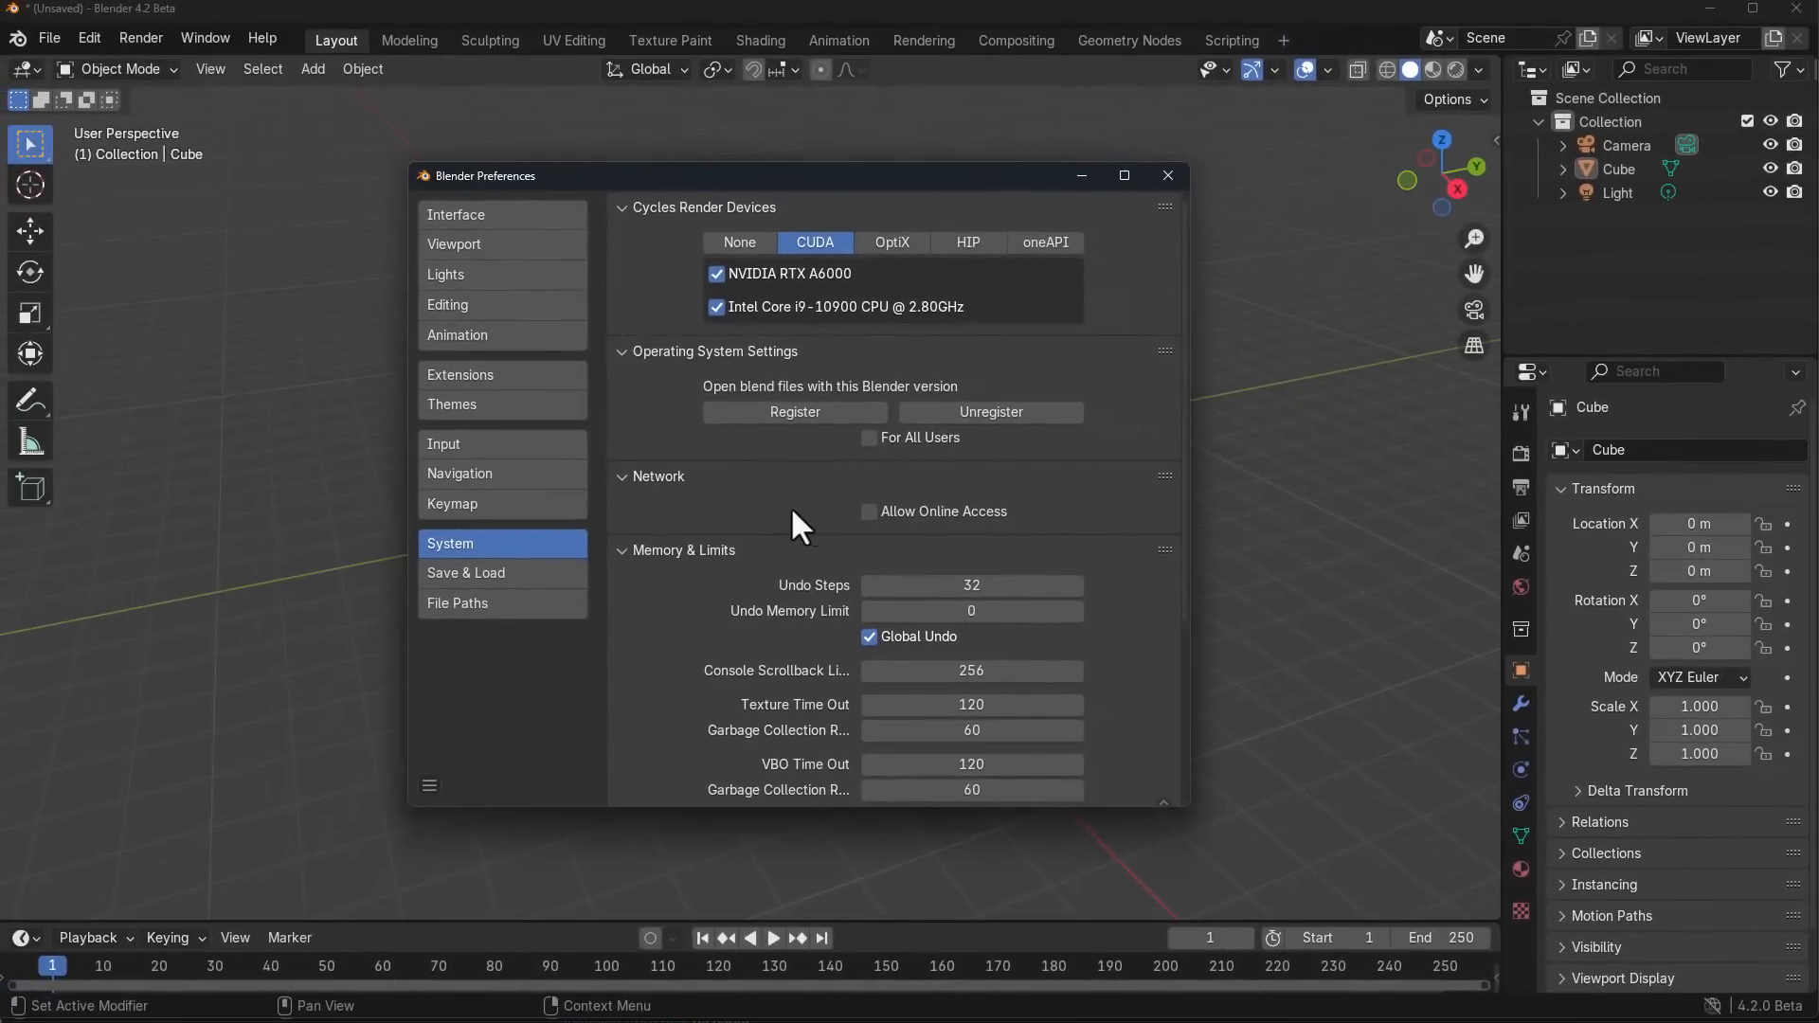
click(918, 544)
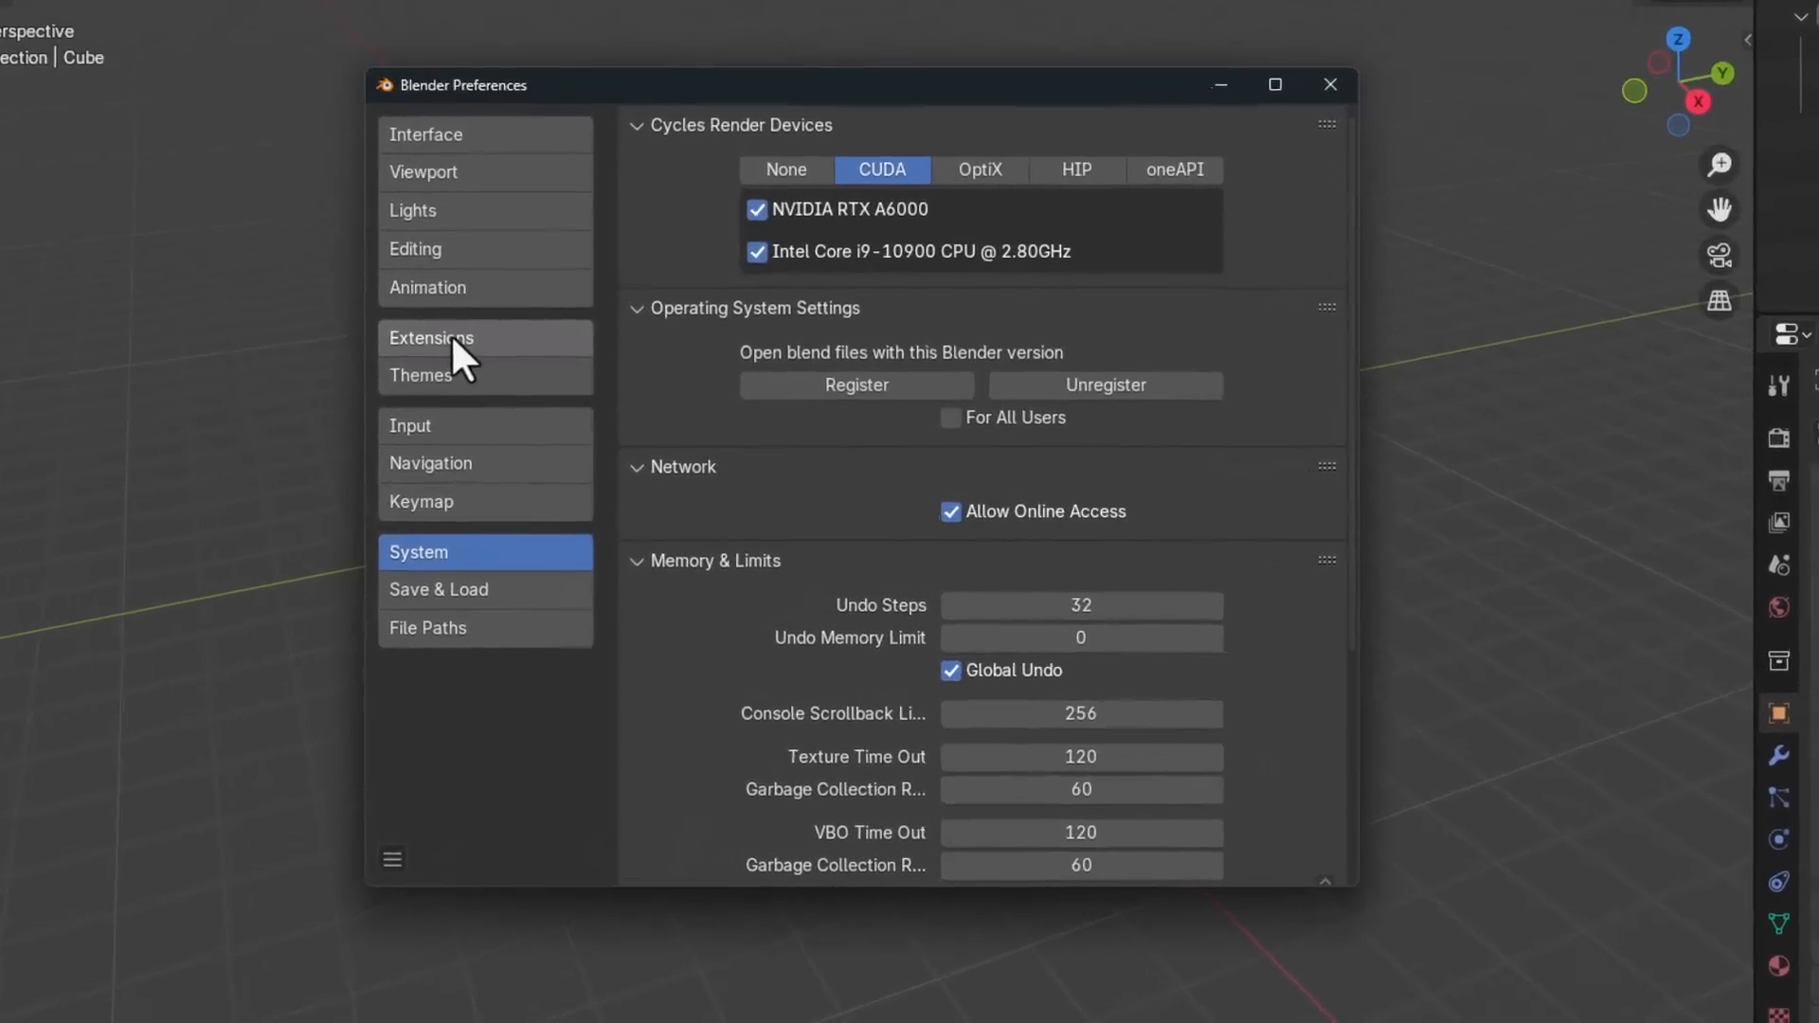
Step: View the Extensions preferences filtered by Themes, and return the type filter to Add-ons
click(456, 337)
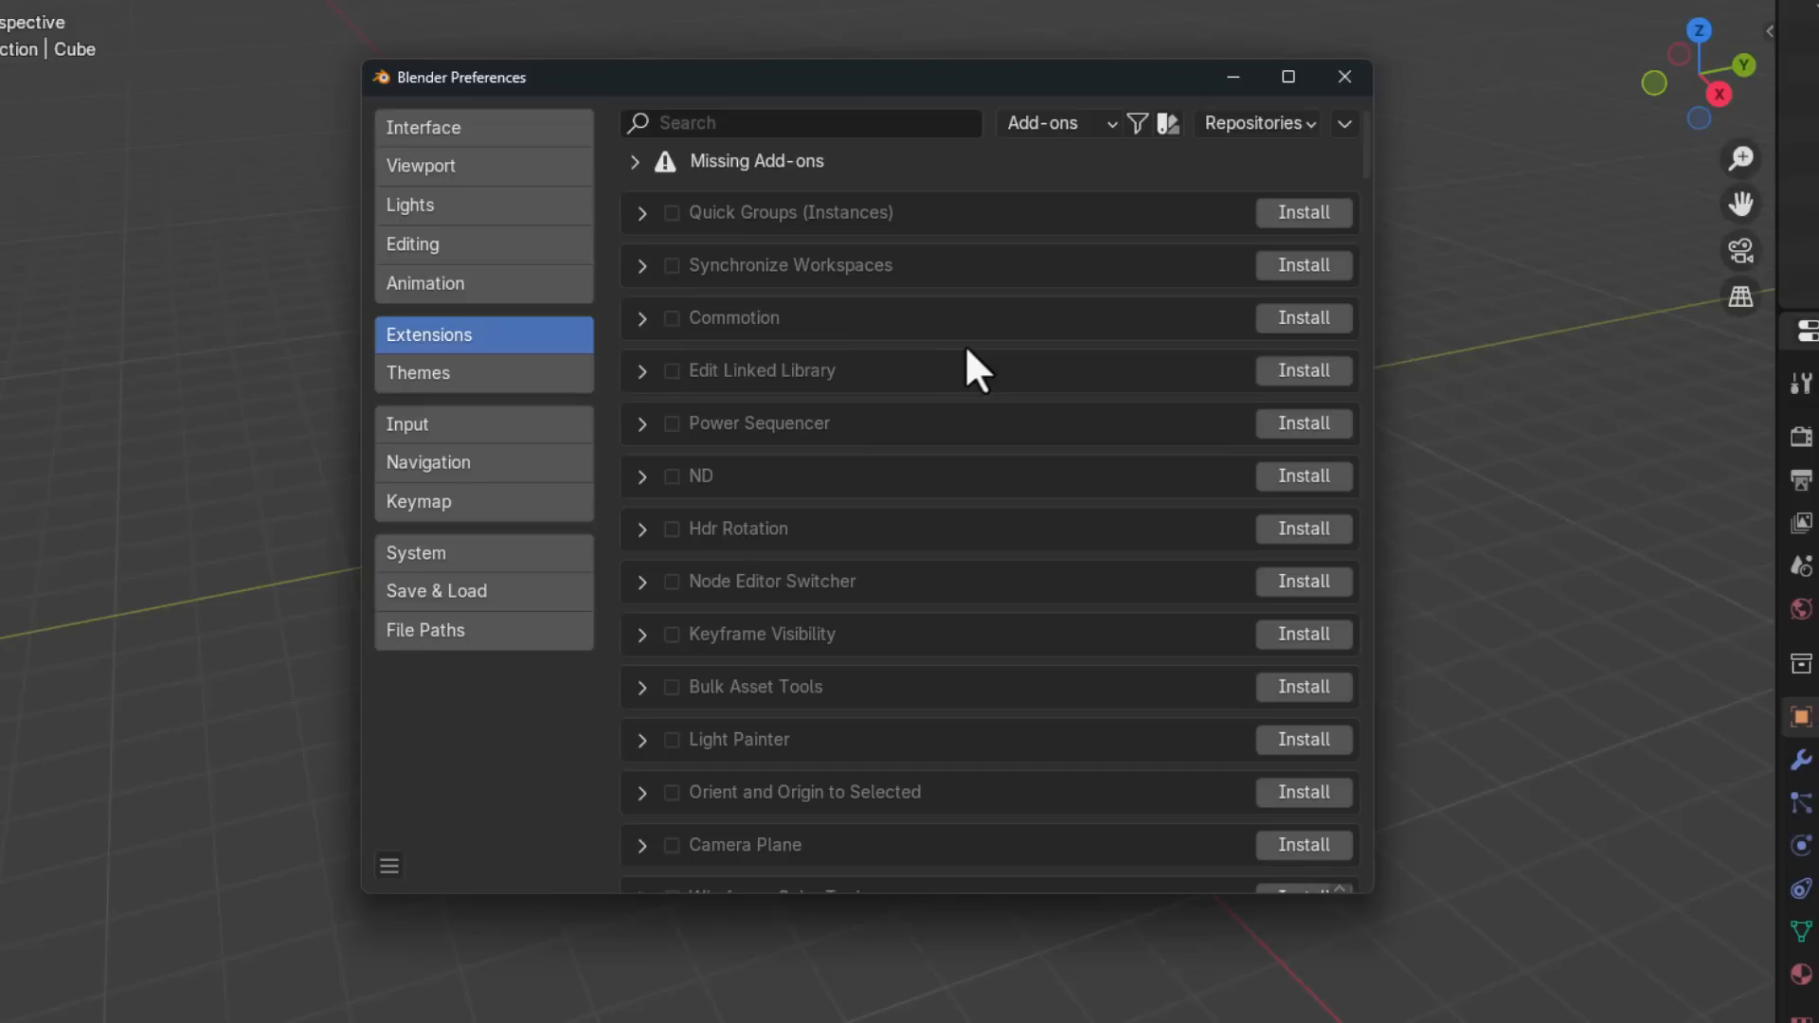
click(1048, 125)
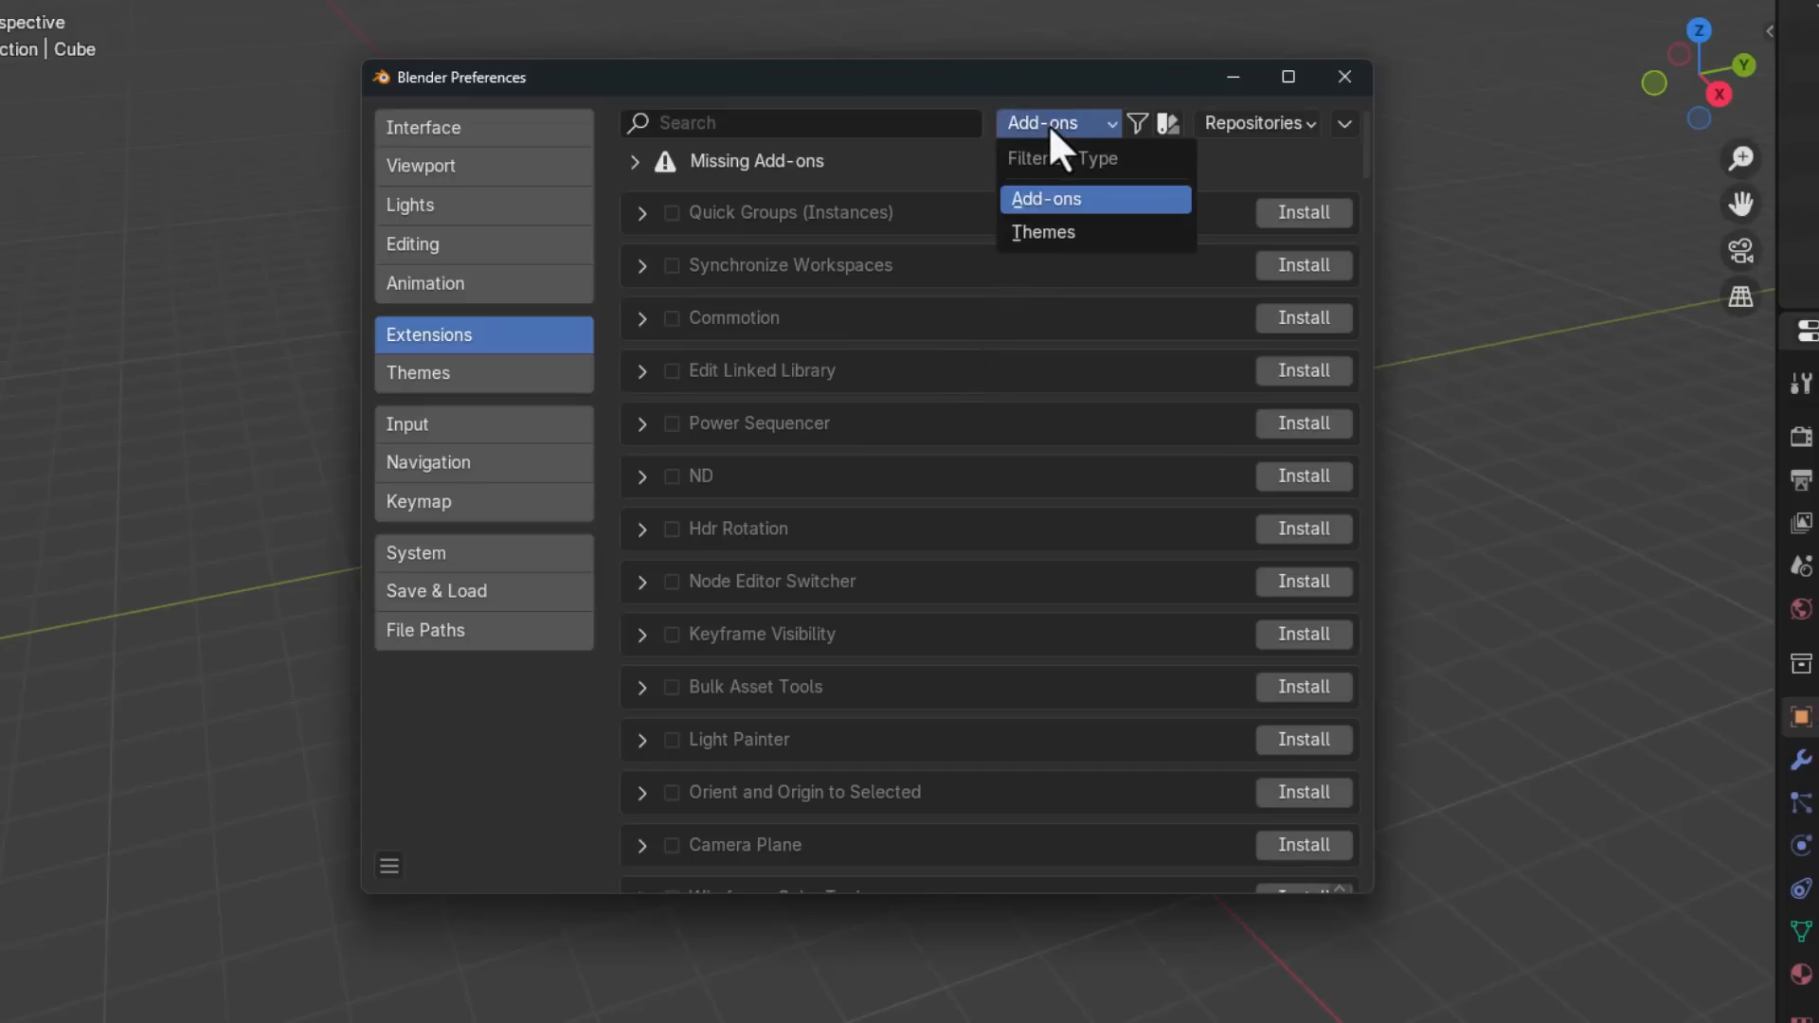
click(1059, 233)
click(1071, 199)
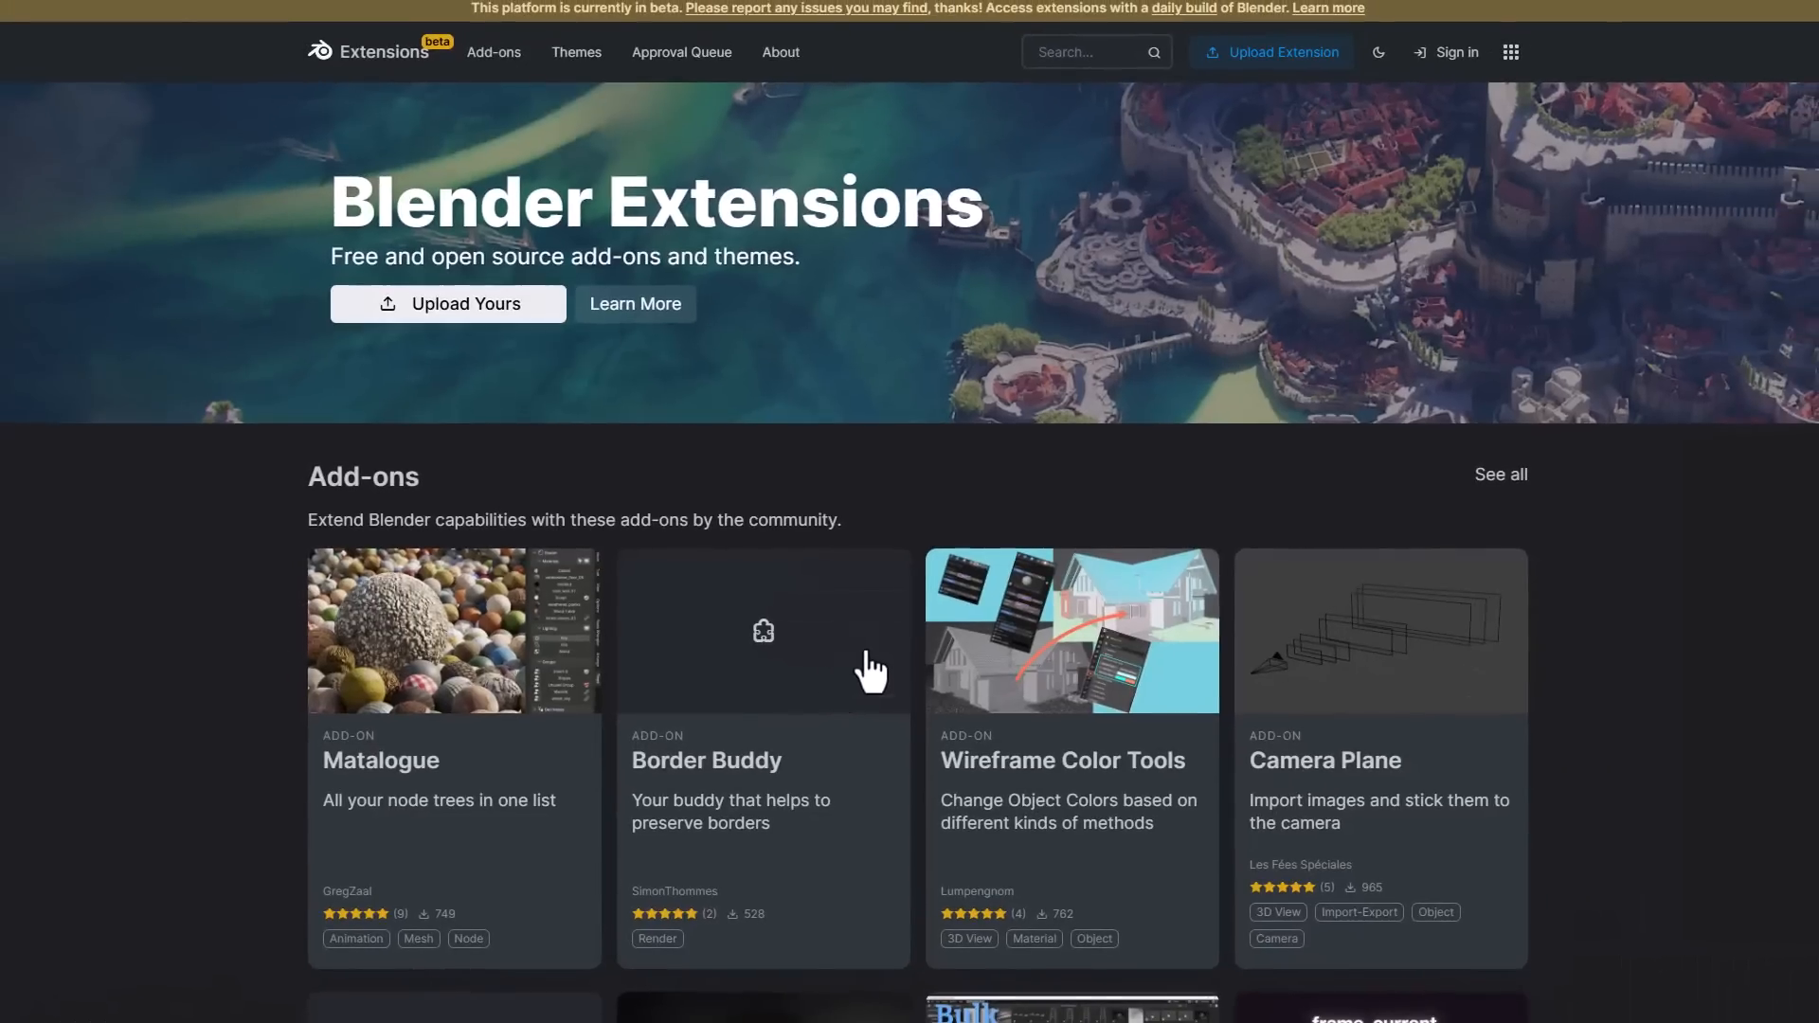
Step: Browse the featured add-ons and themes on the Blender Extensions website's home page
scroll(879, 655, down, 5)
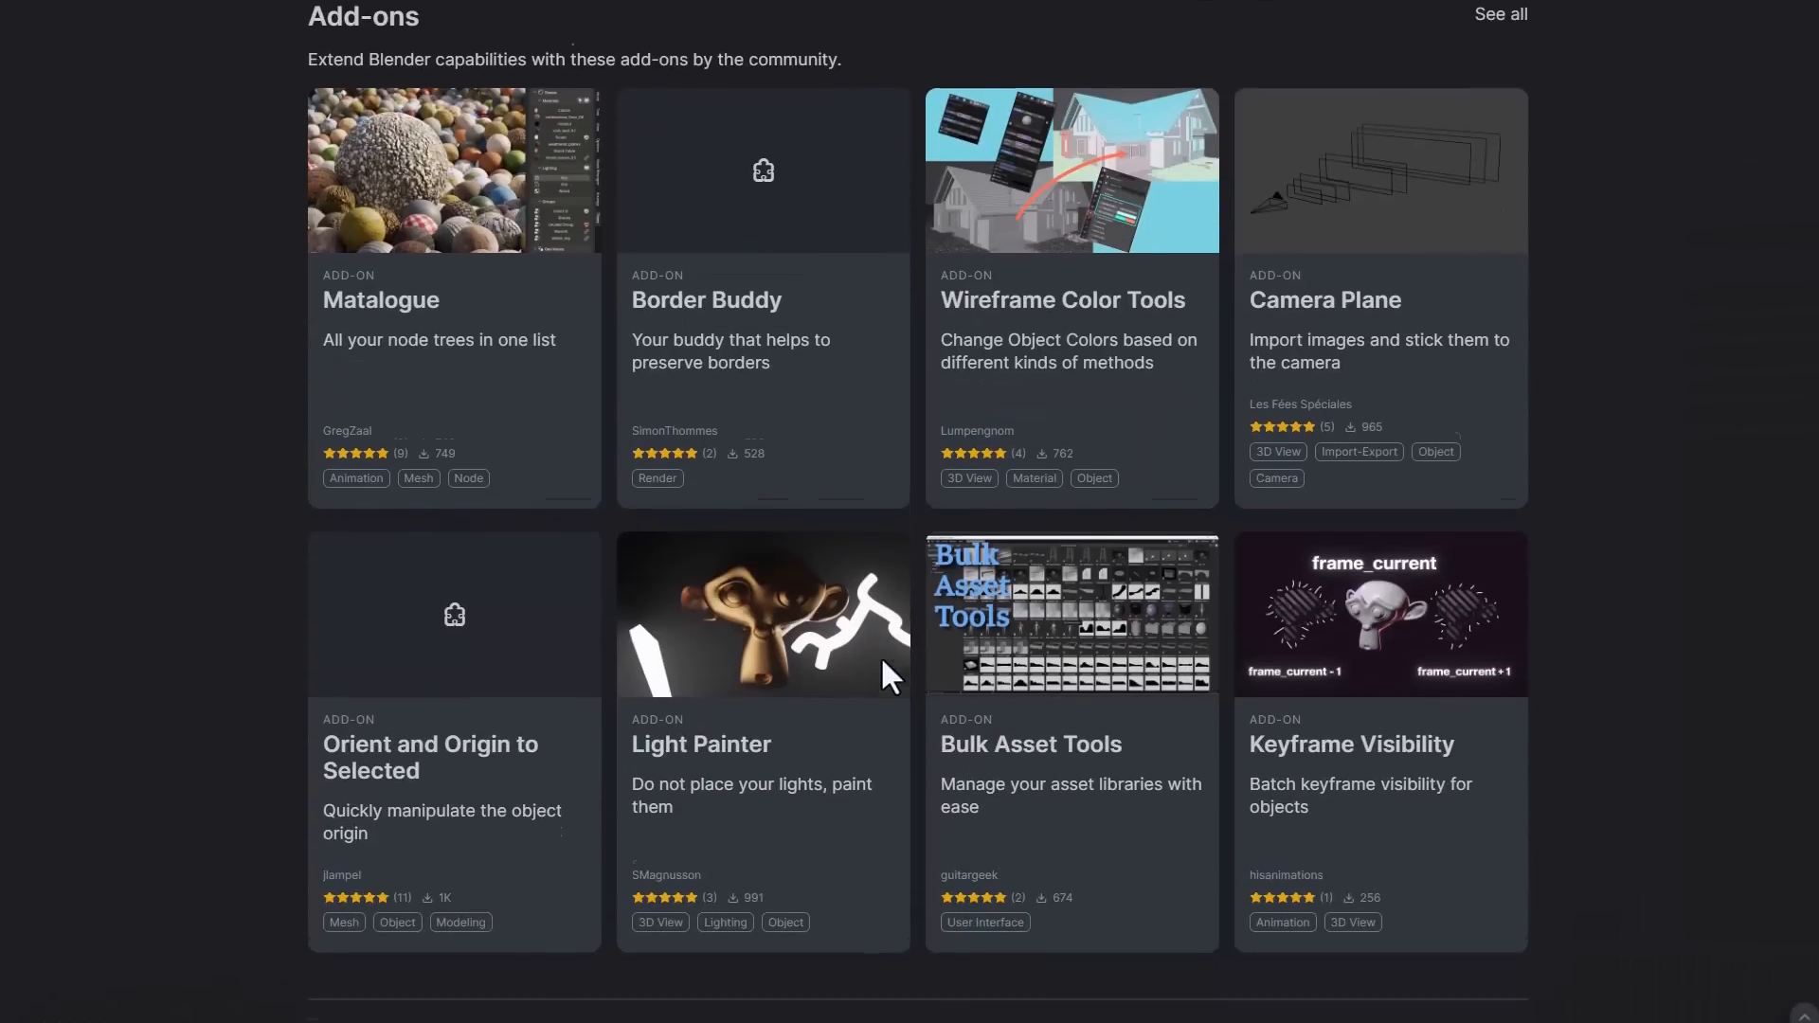
scroll(1023, 521, down, 13)
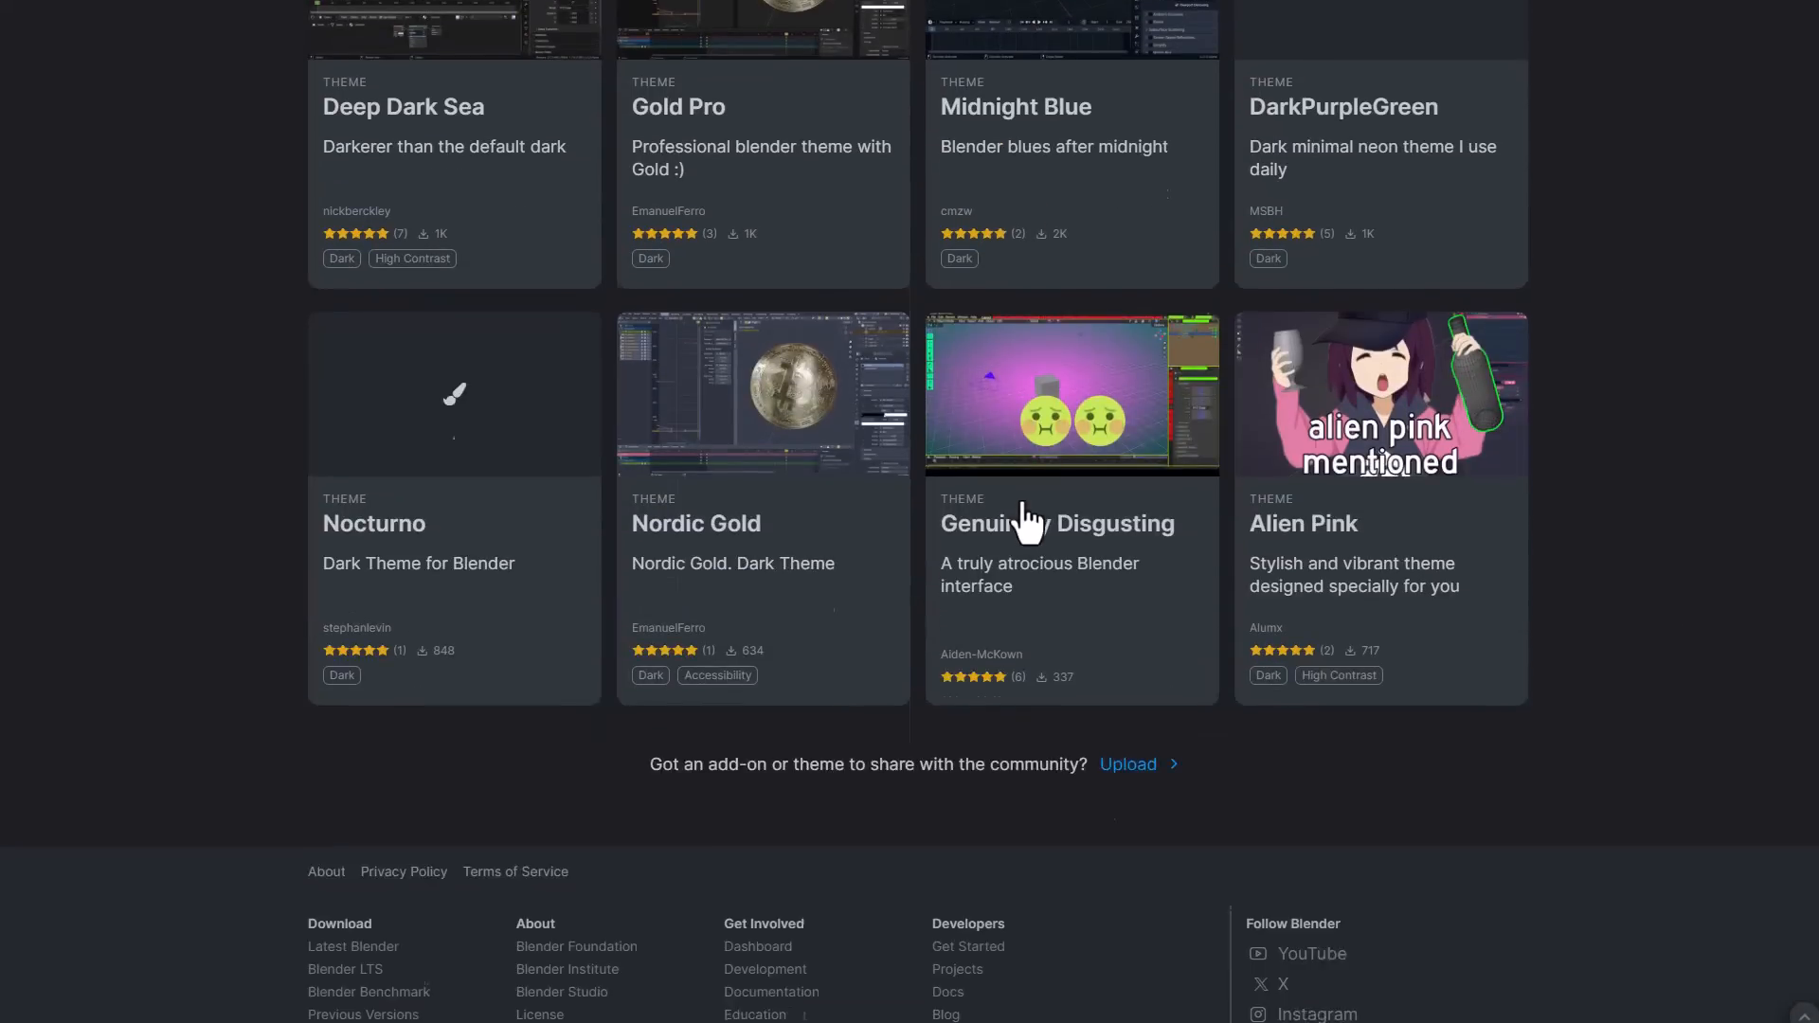
scroll(1027, 518, up, 17)
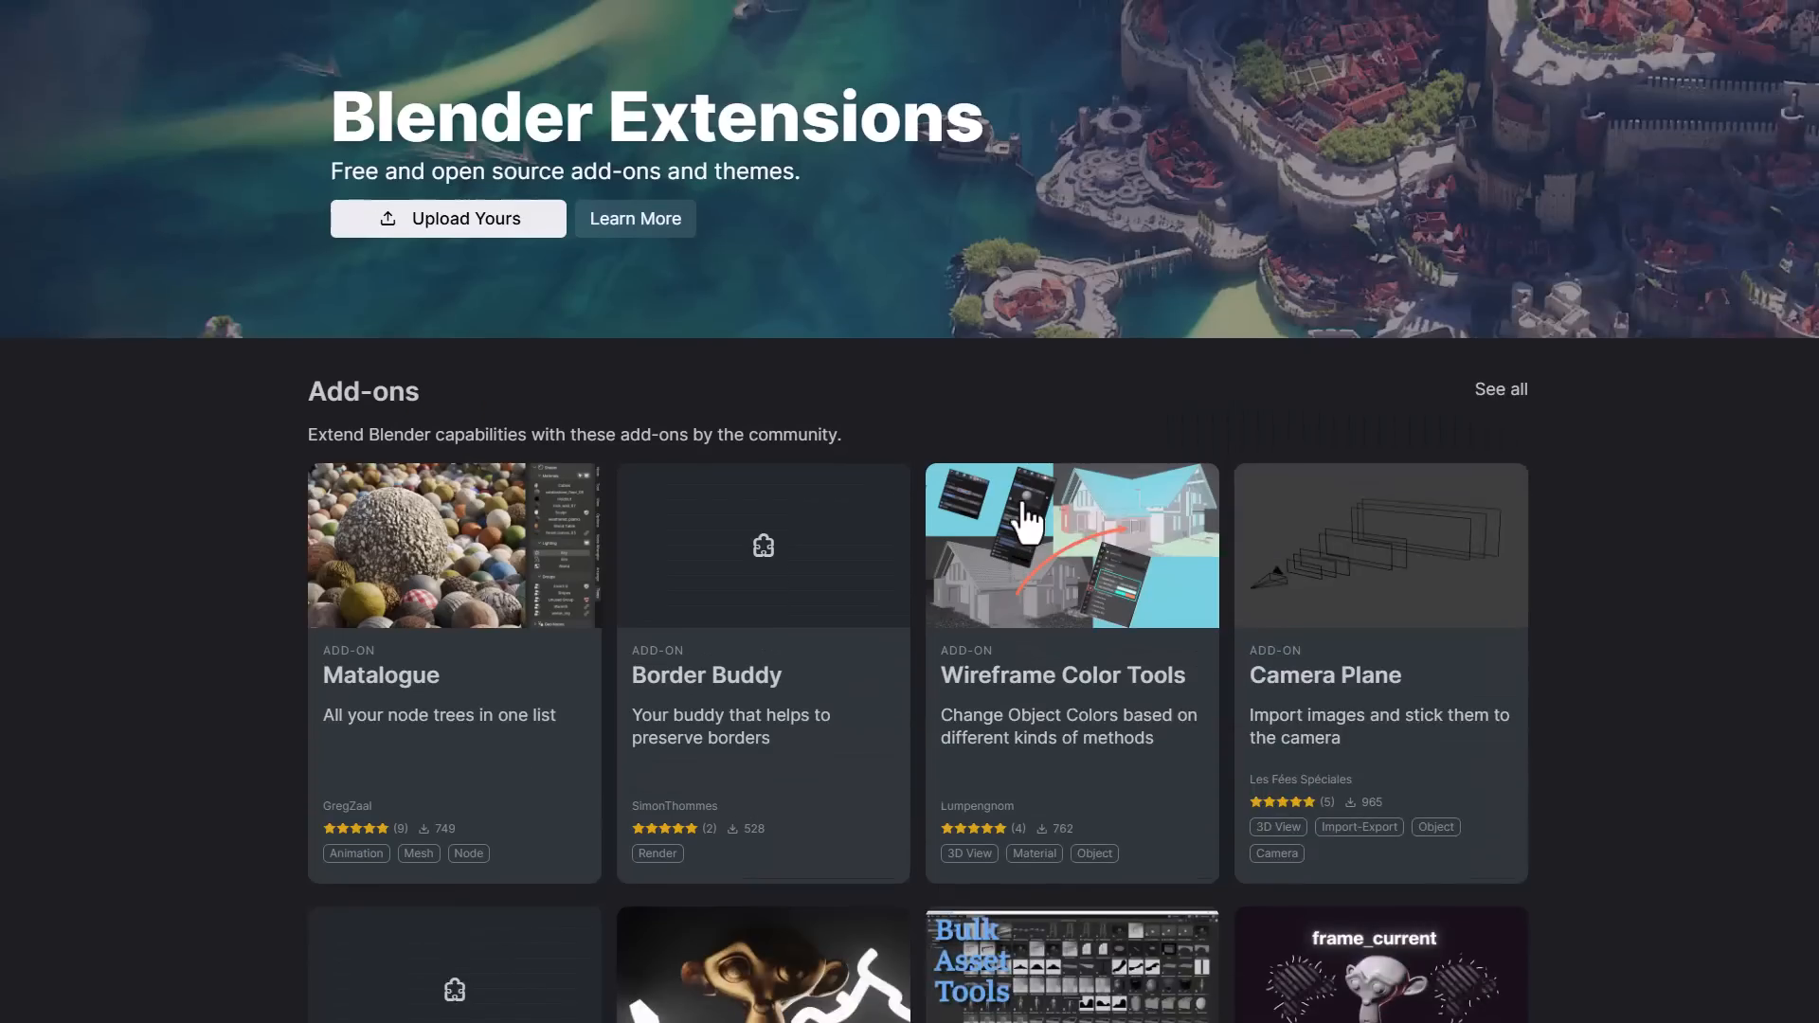
scroll(804, 306, up, 1)
Step: Get the Midnight Blue theme from the Extensions website and install it in Blender as the current theme
click(577, 66)
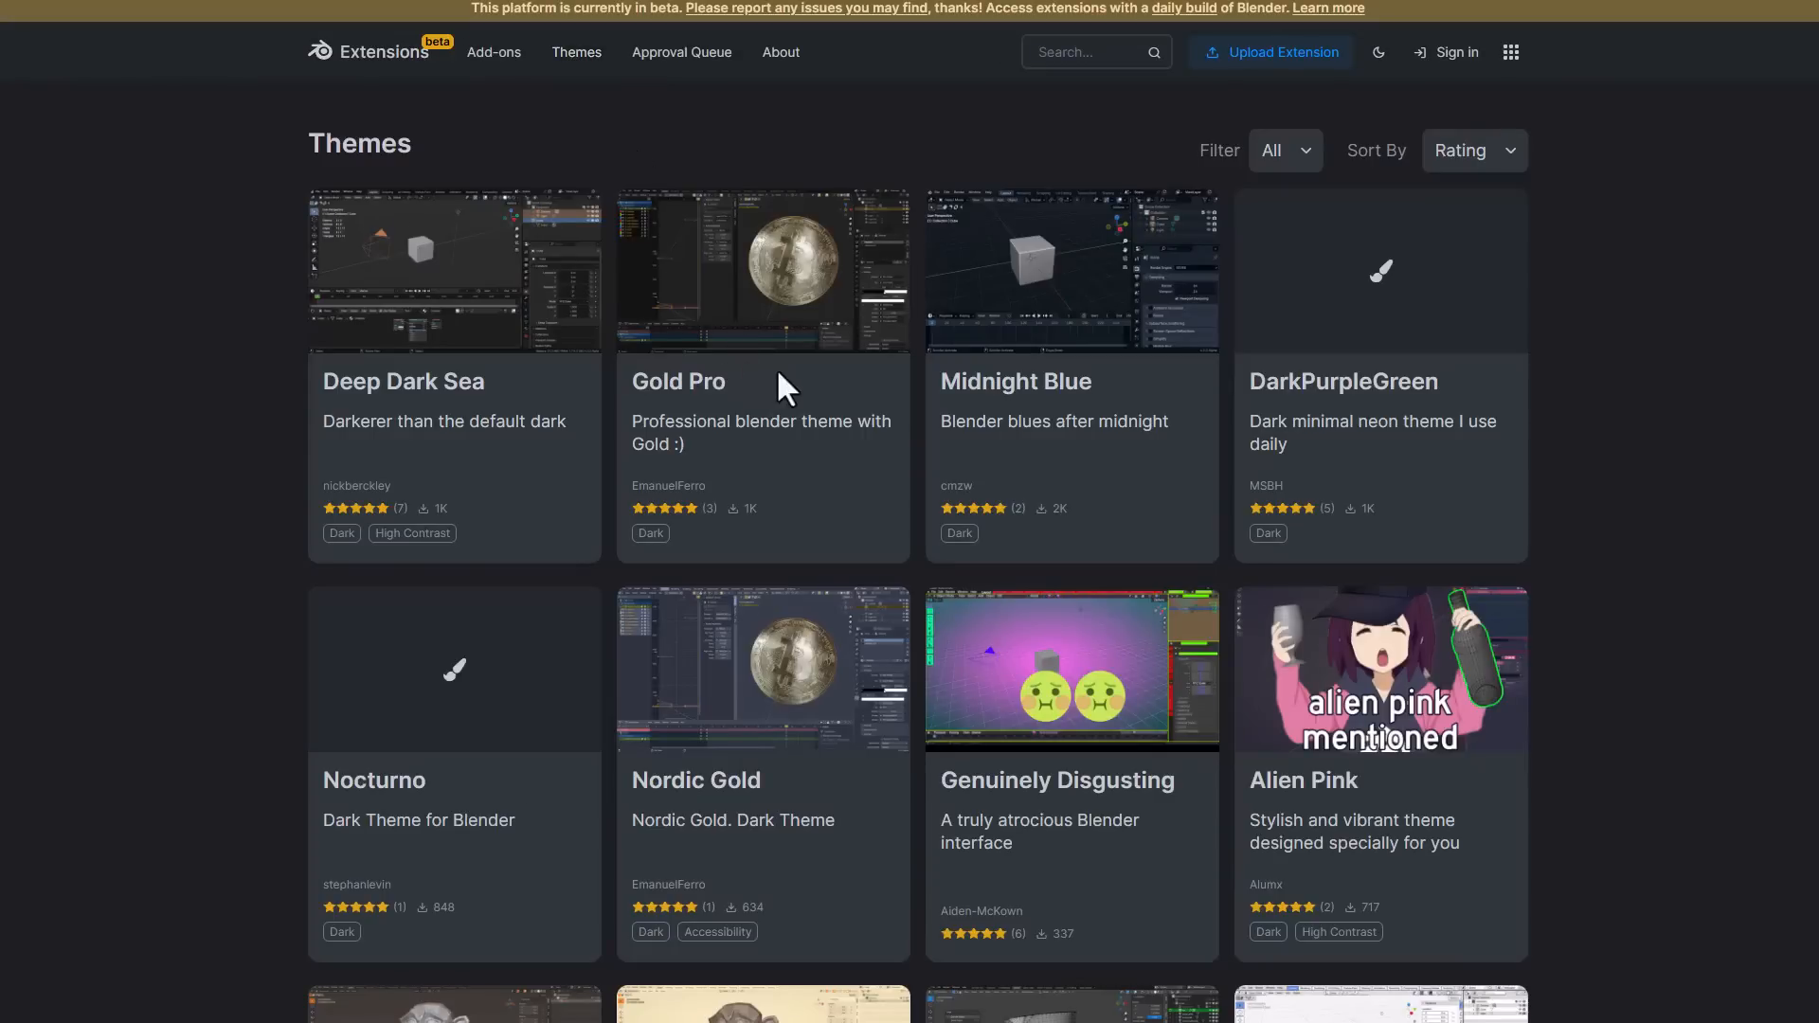
click(1039, 285)
scroll(1317, 900, down, 3)
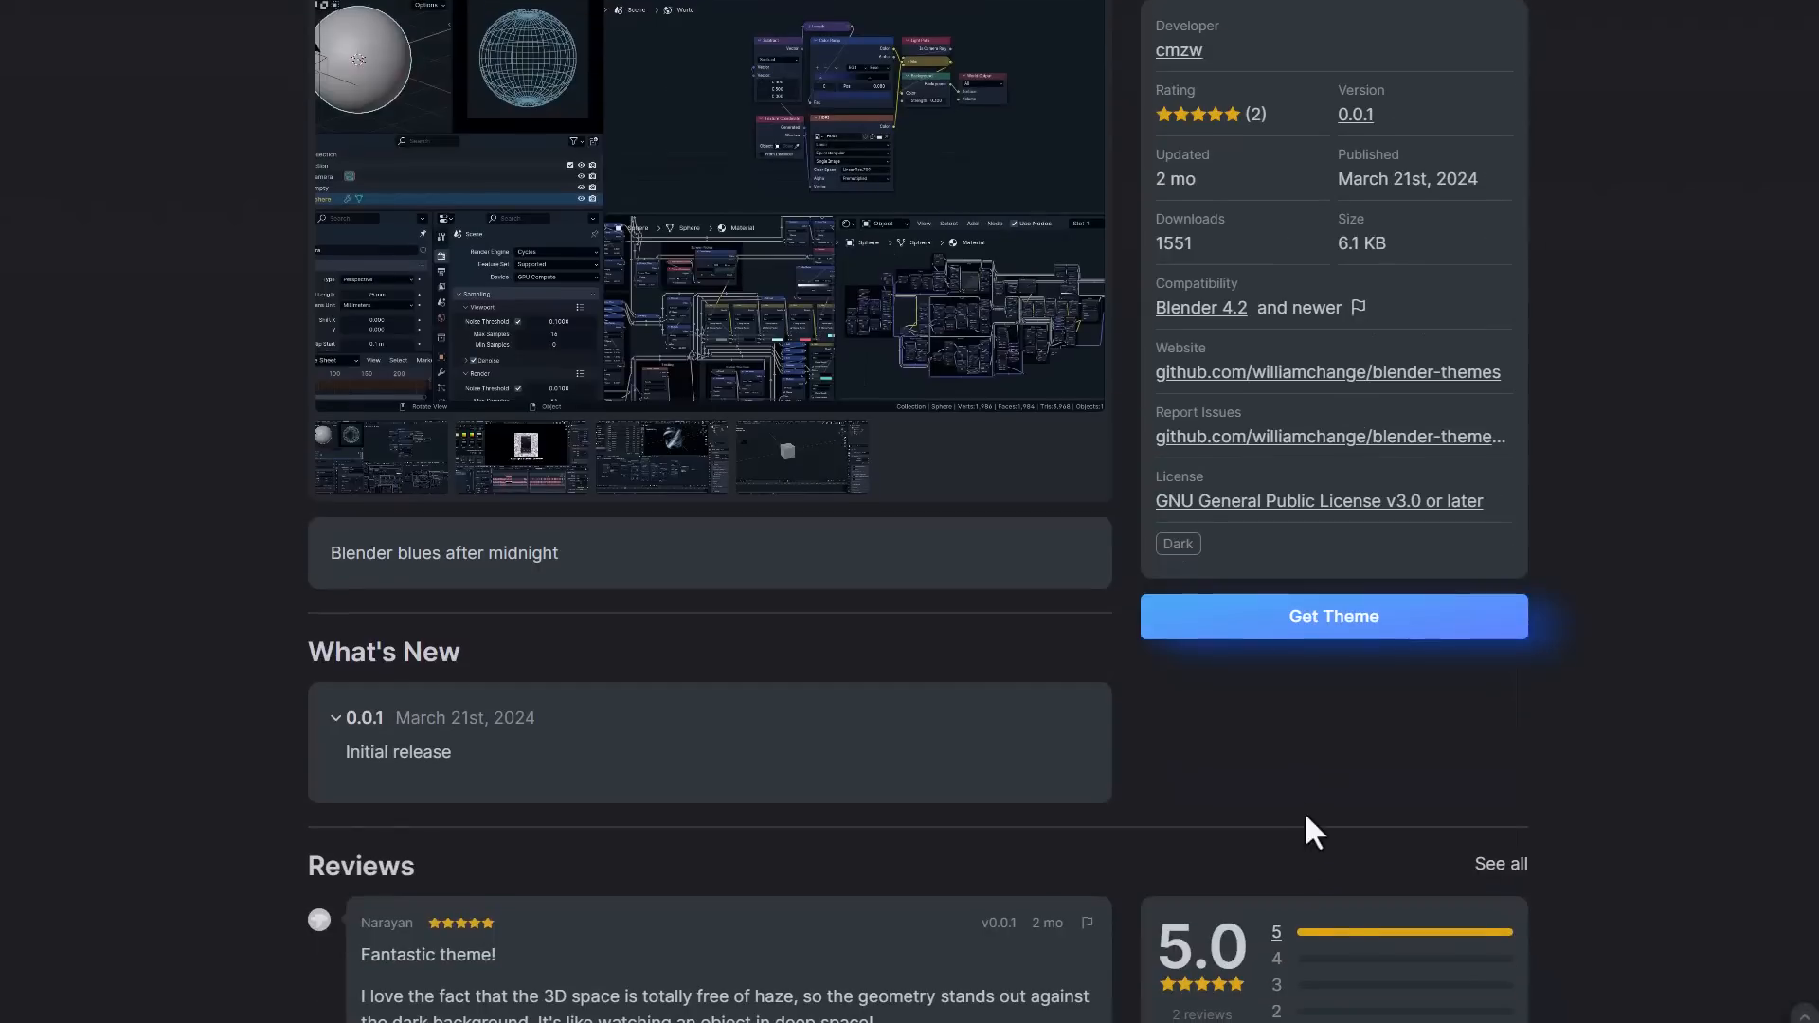
click(1318, 623)
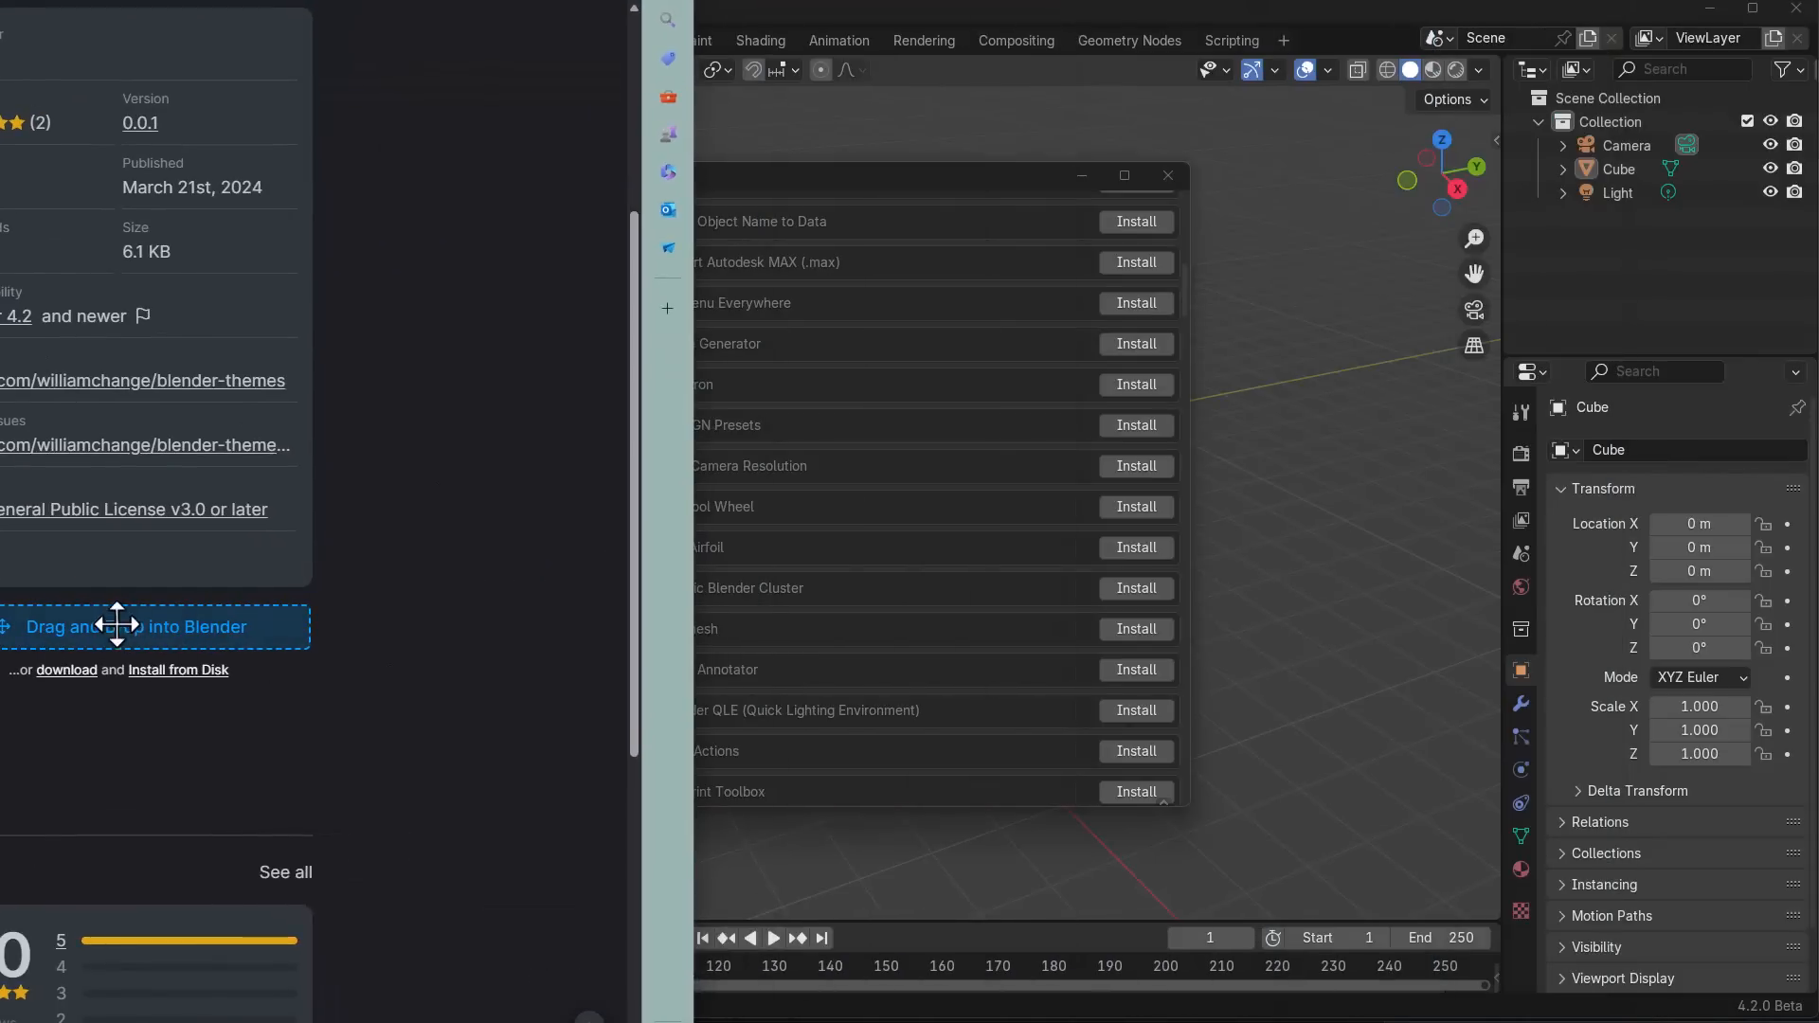
drag(117, 625, 1350, 675)
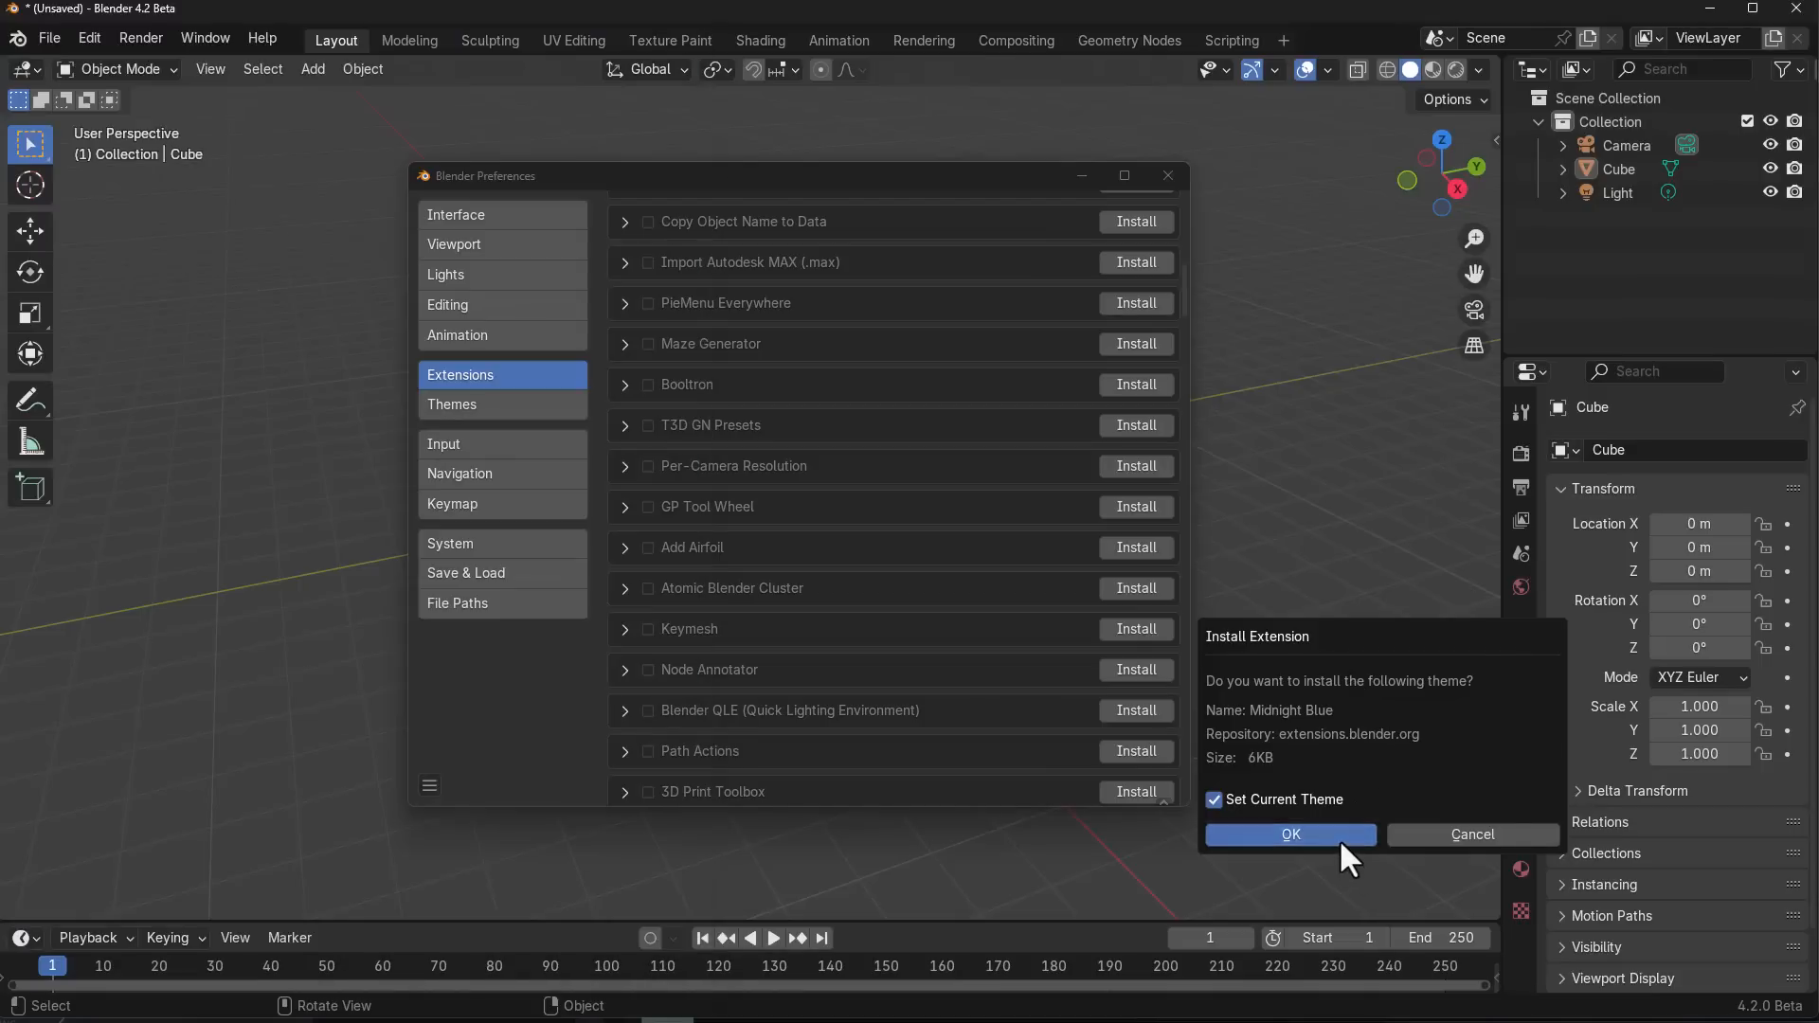
click(1341, 843)
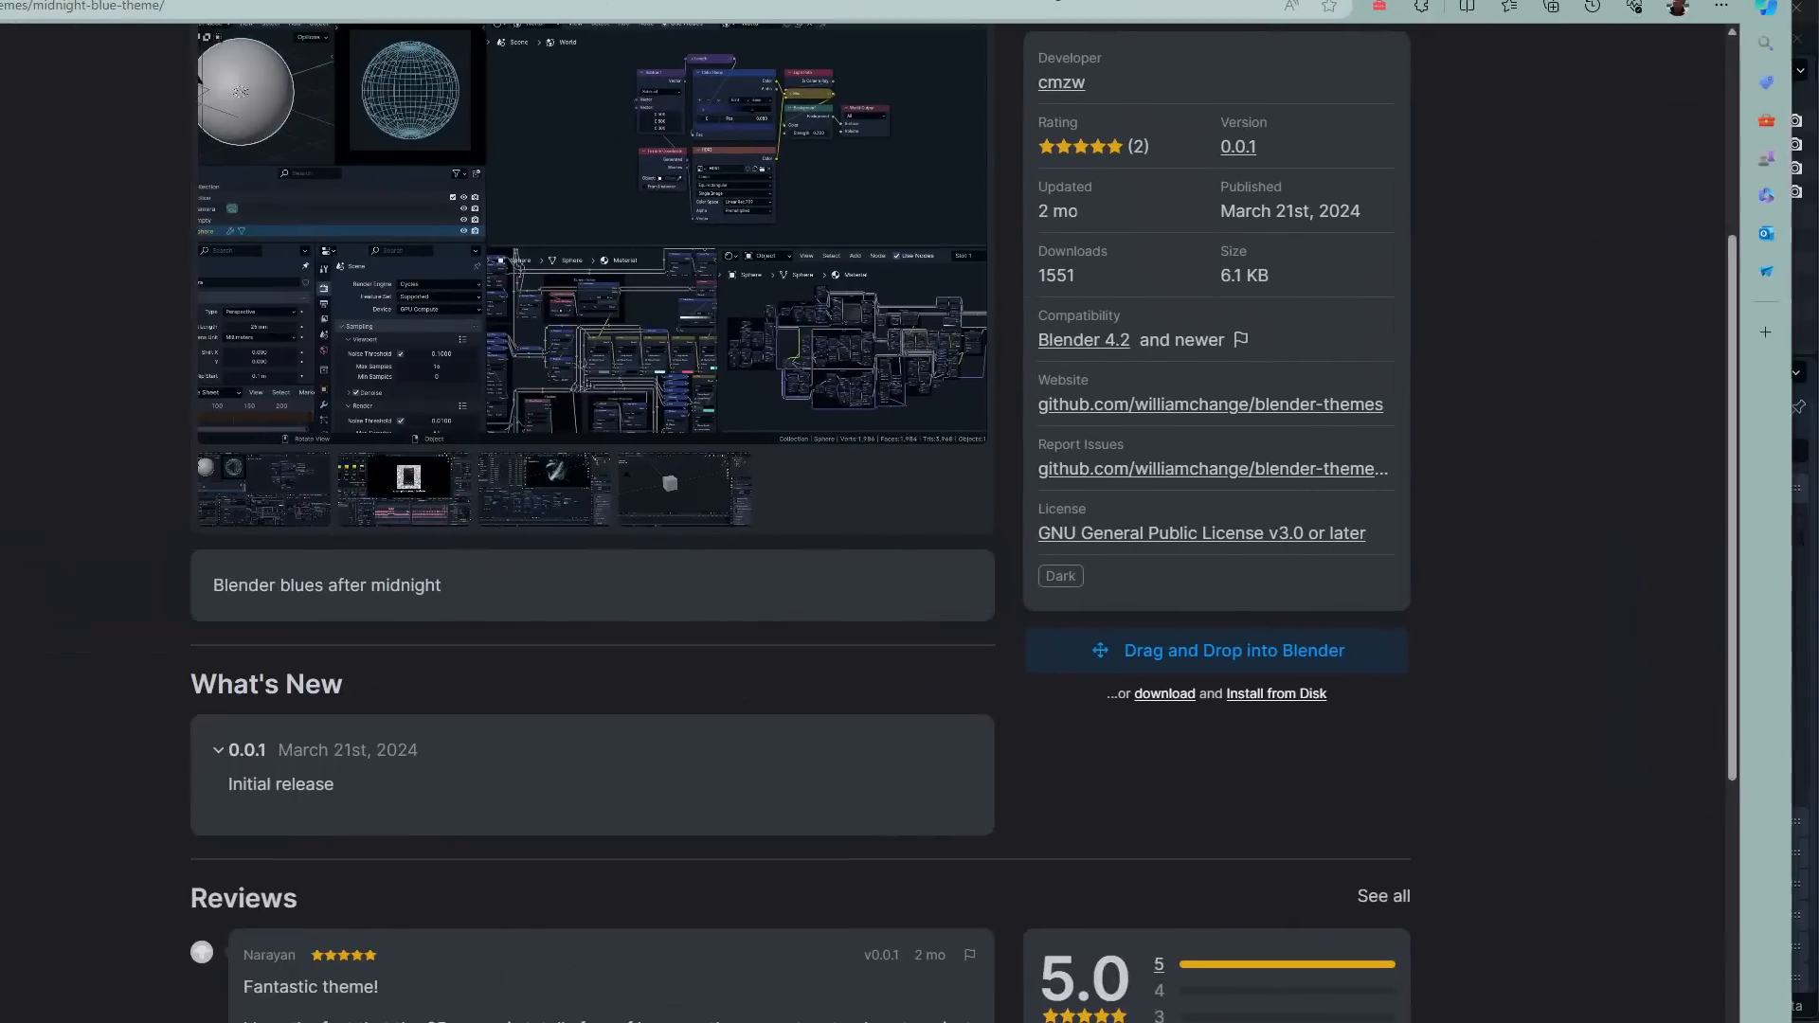
Step: Get the Light Painter add-on from the Extensions website and install it in Blender with Enable Add-on active
scroll(815, 513, up, 4)
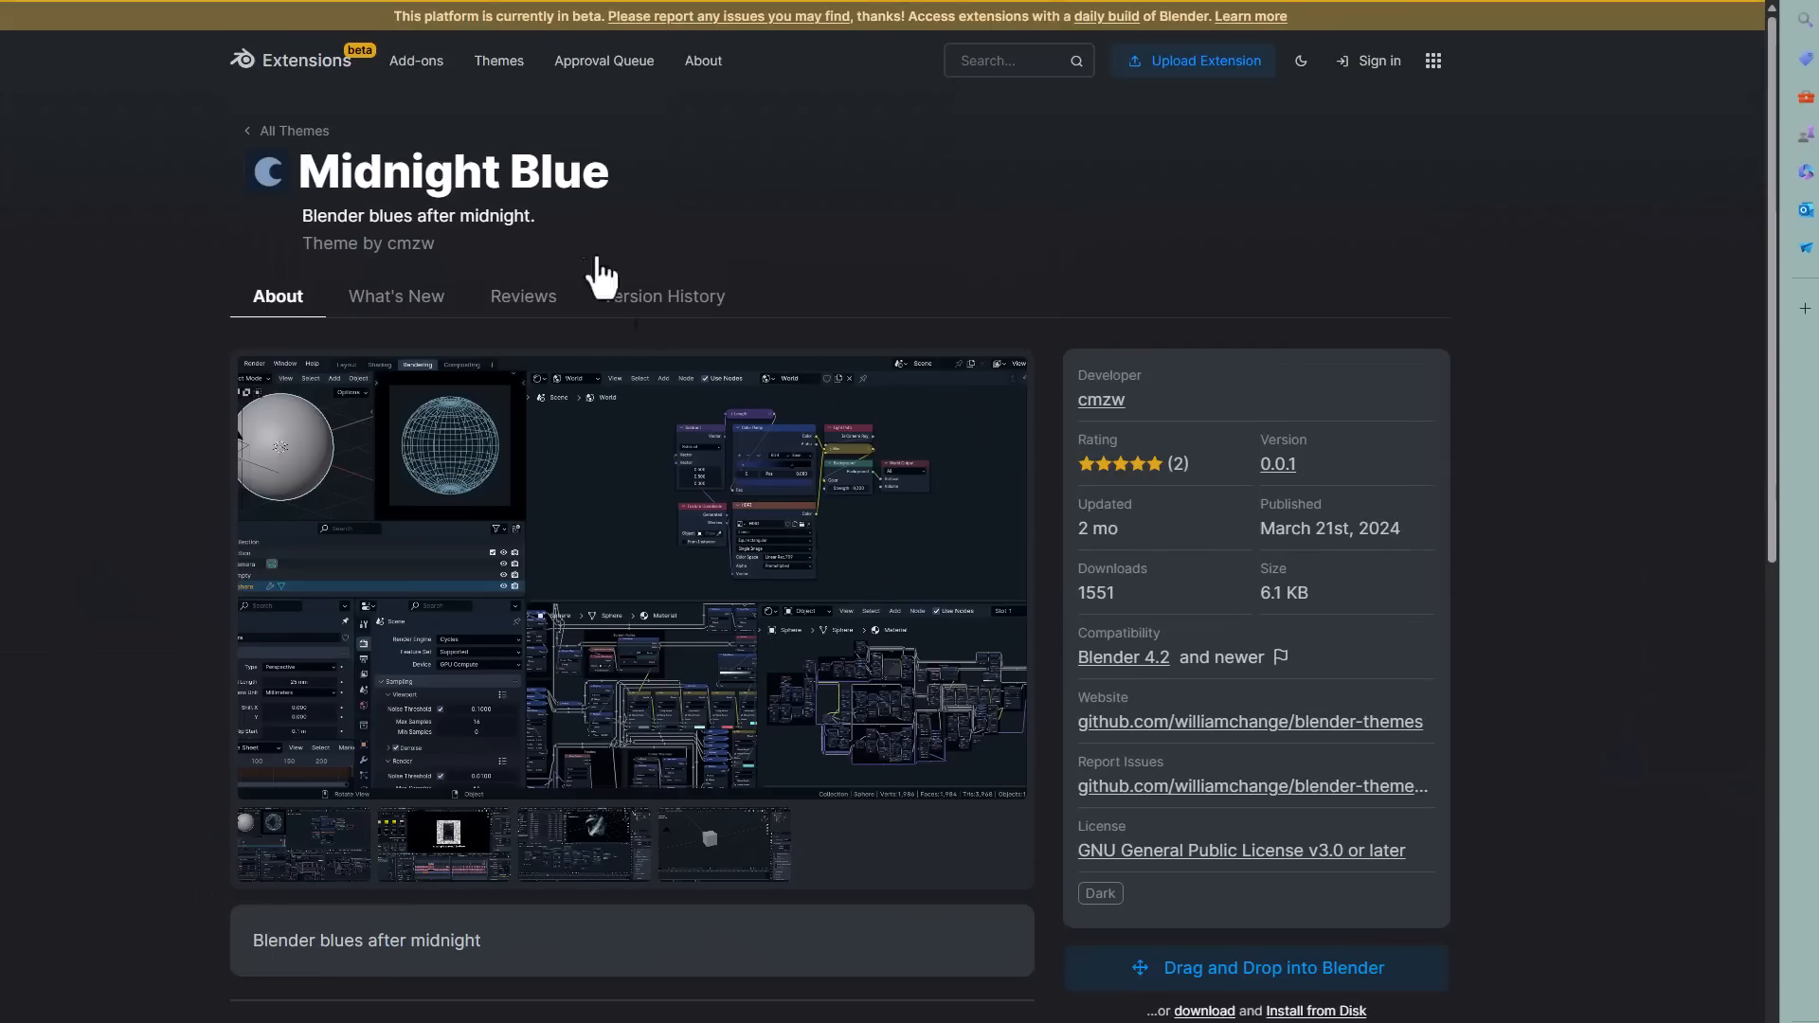
click(418, 66)
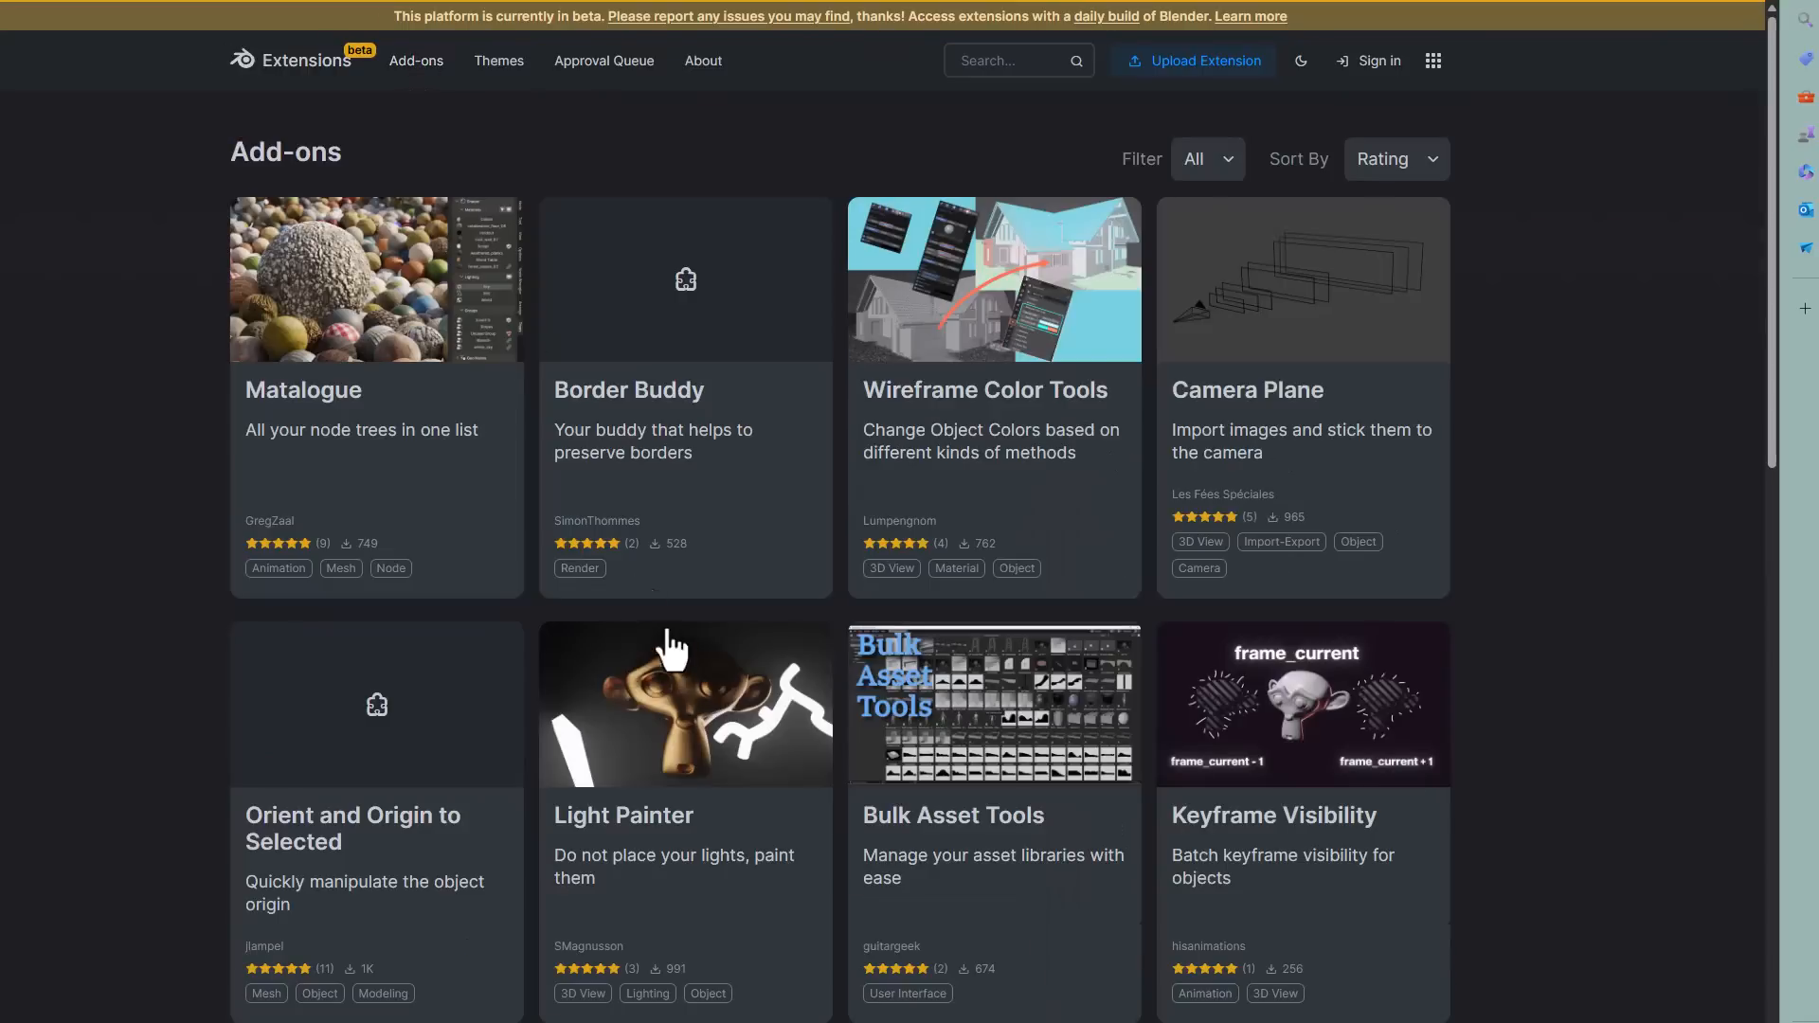
click(685, 740)
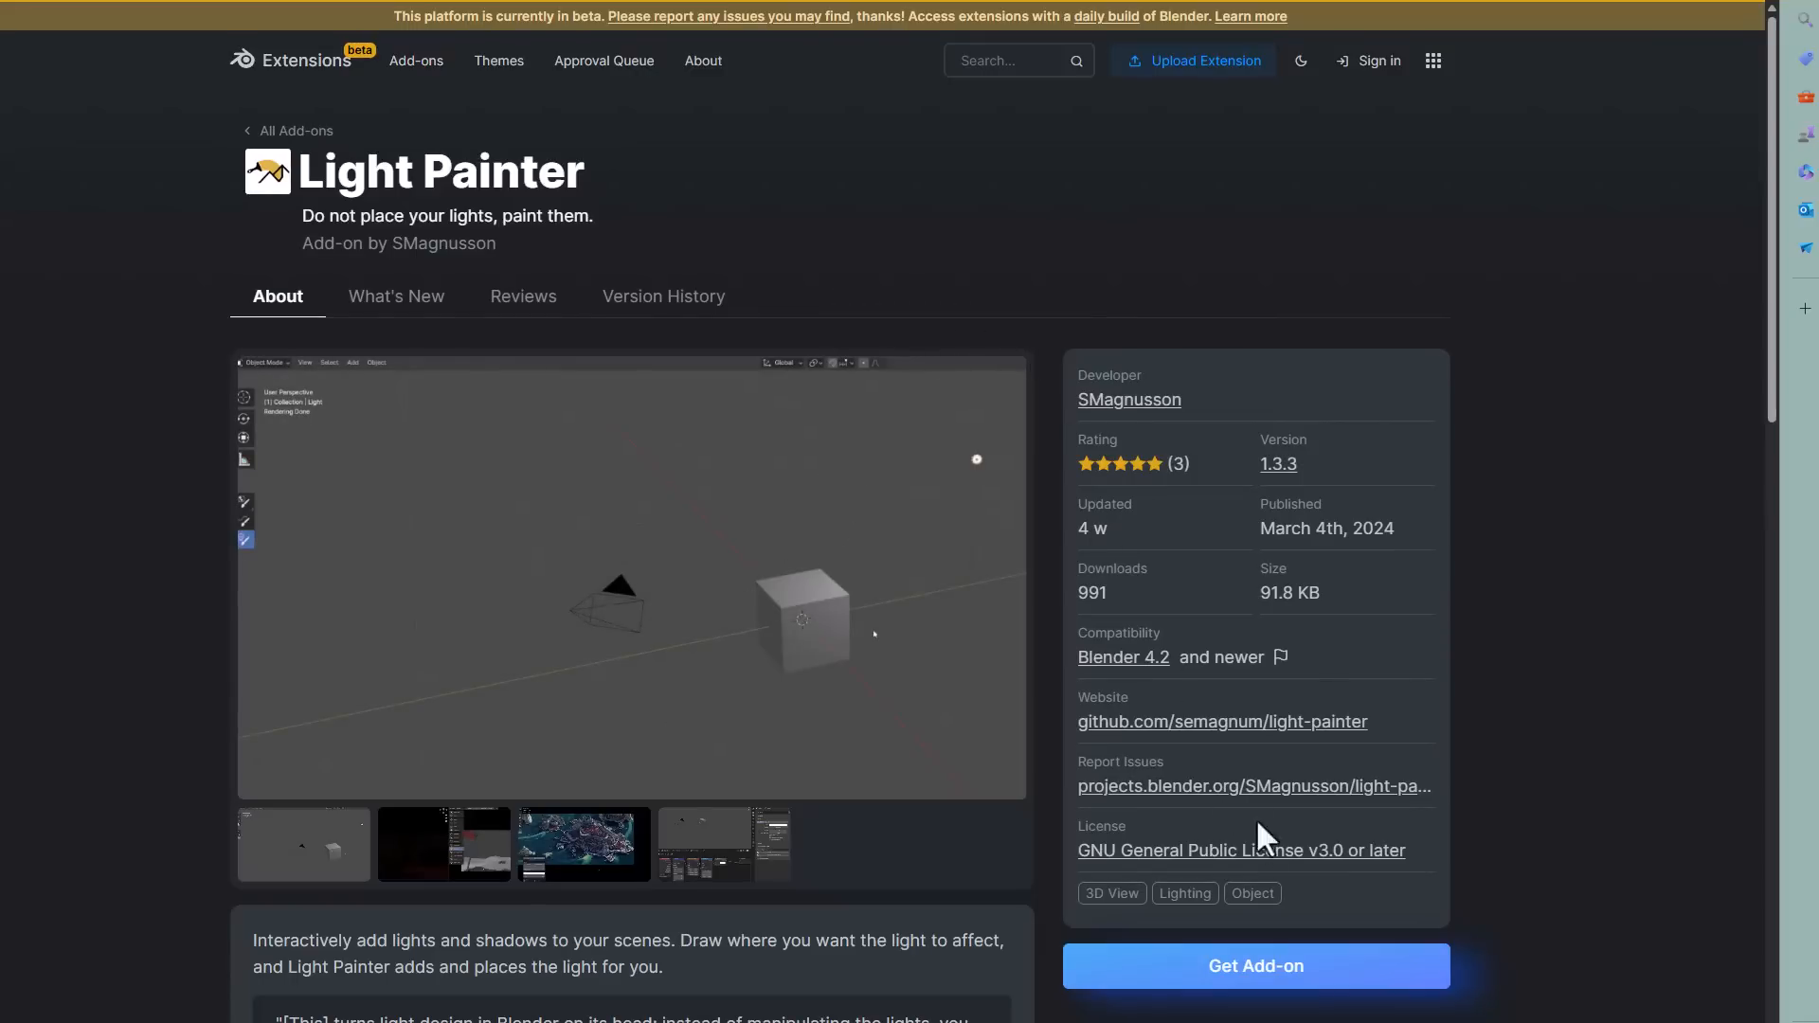
click(1283, 971)
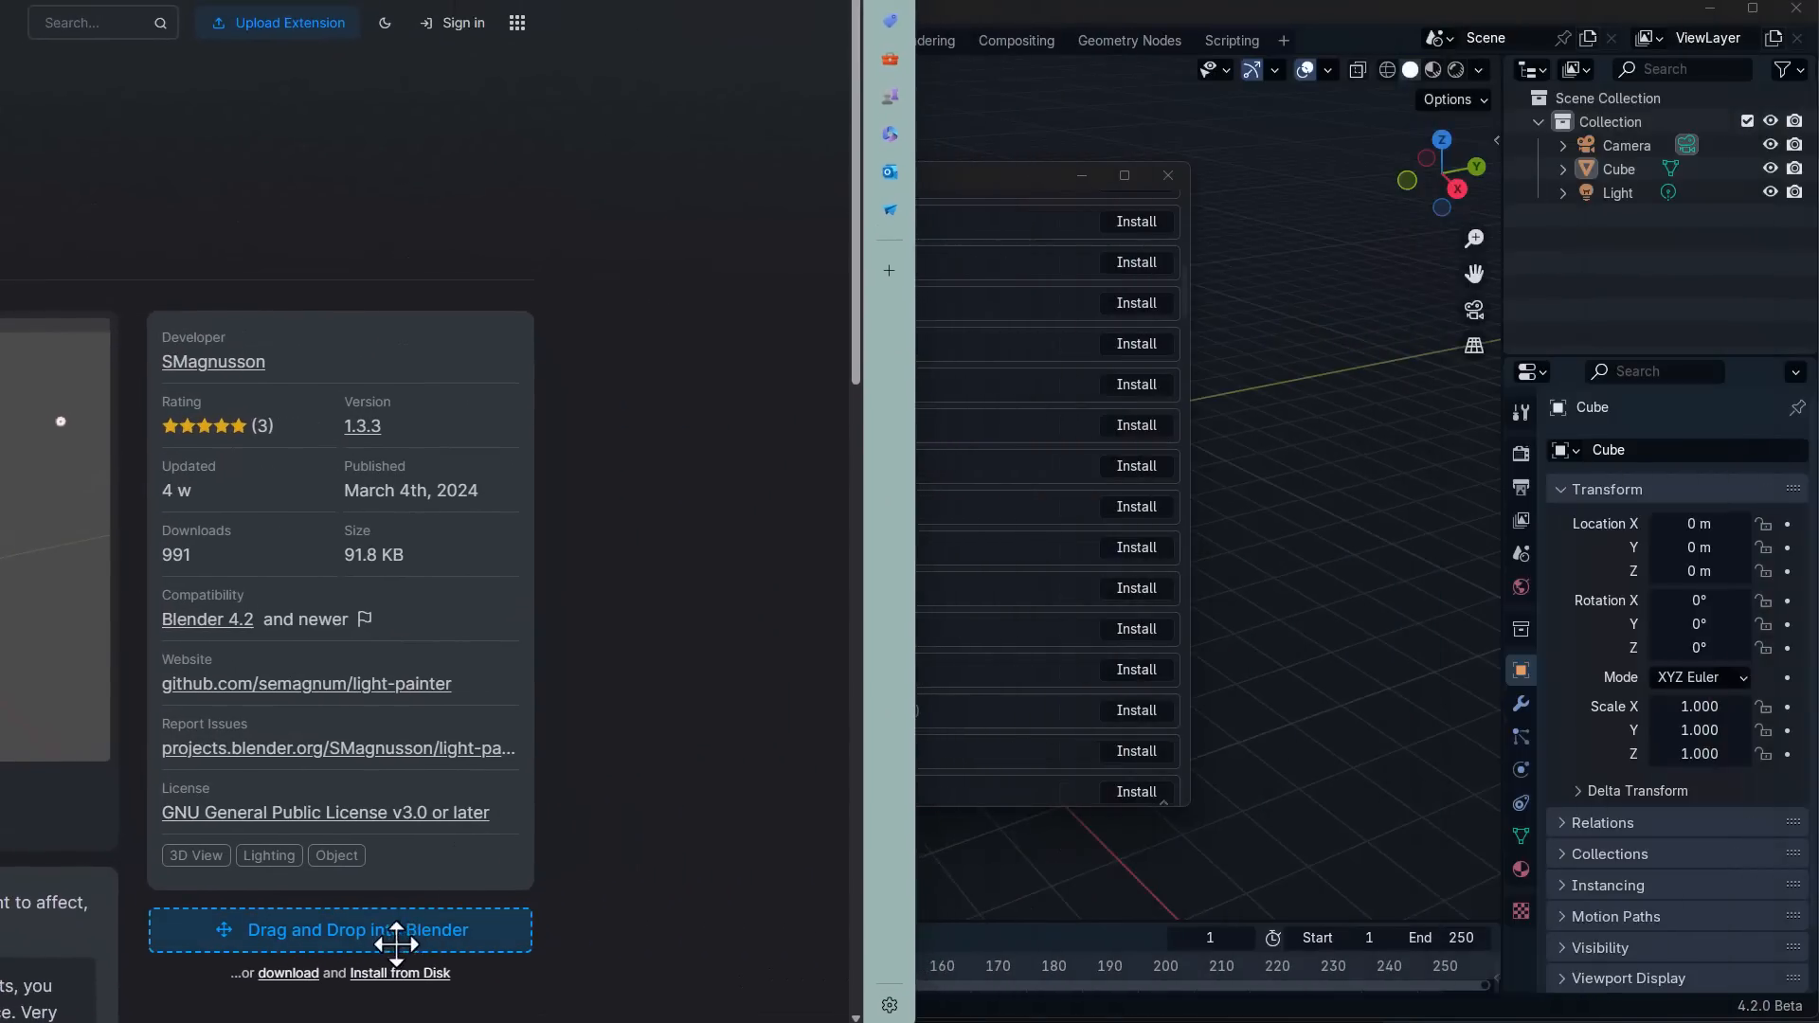
mouse_move(396, 944)
mouse_down()
mouse_move(1292, 764)
mouse_move(1328, 709)
mouse_up()
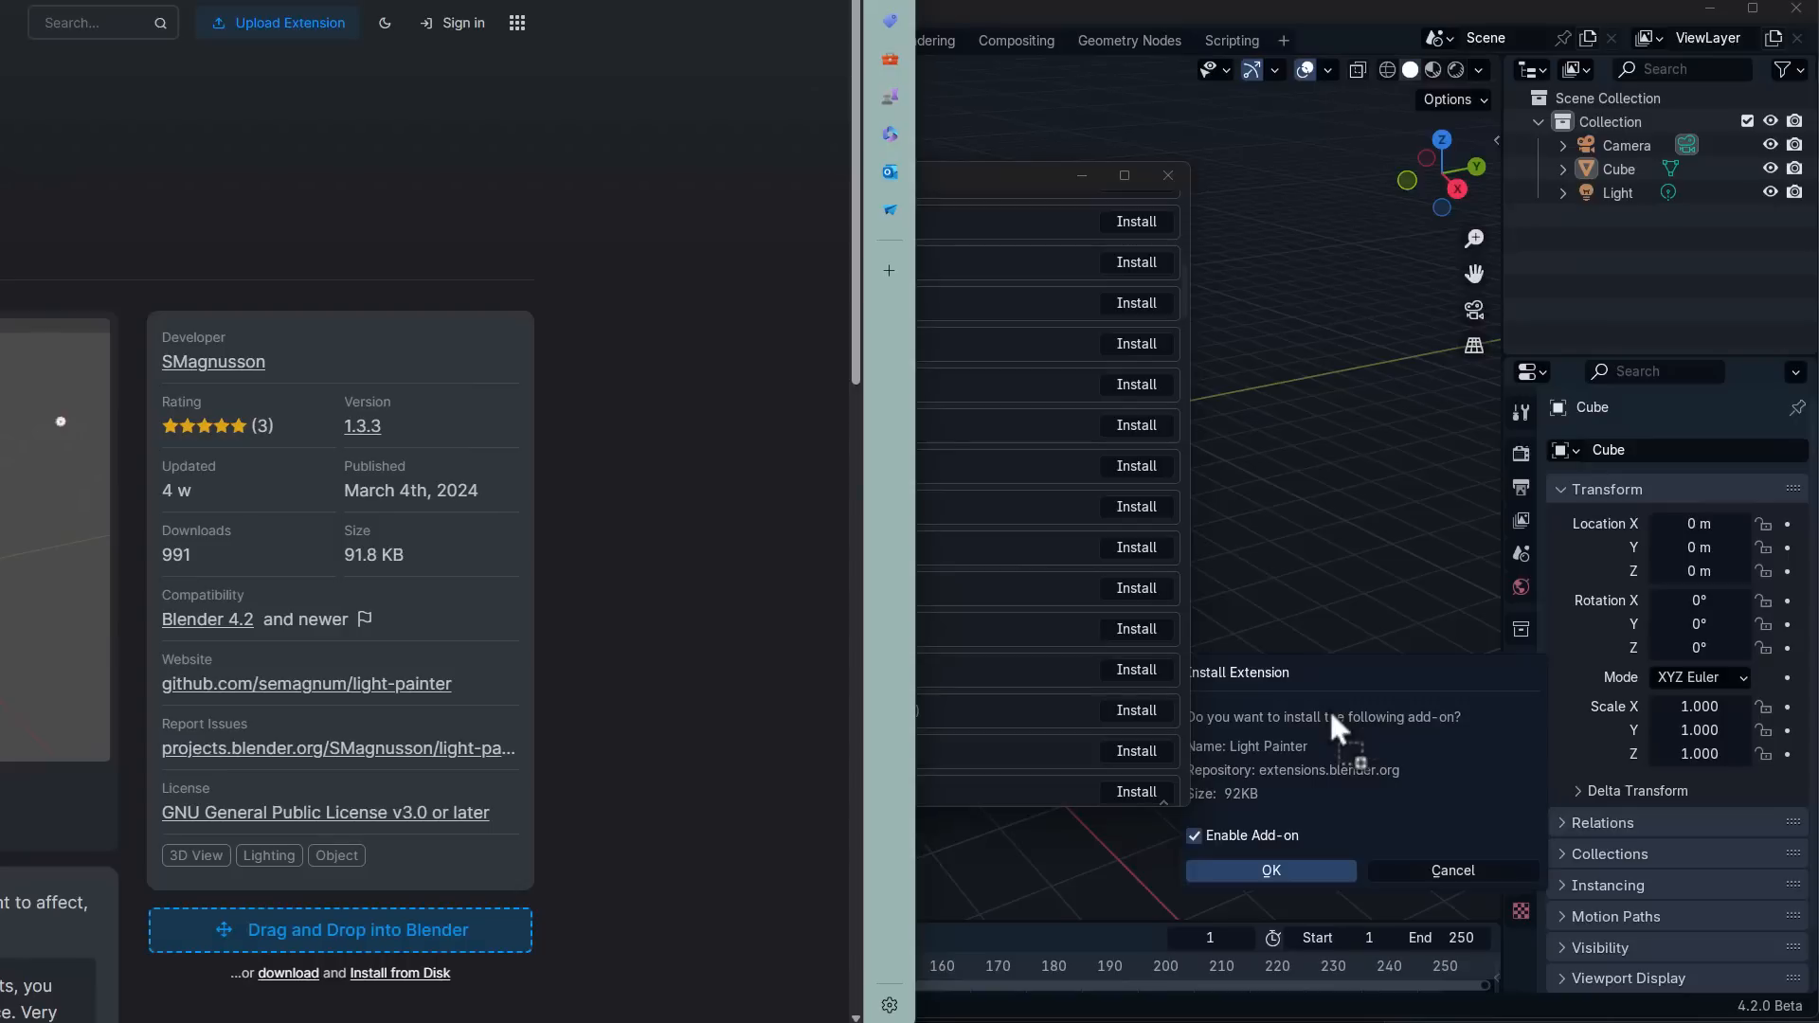
click(1320, 871)
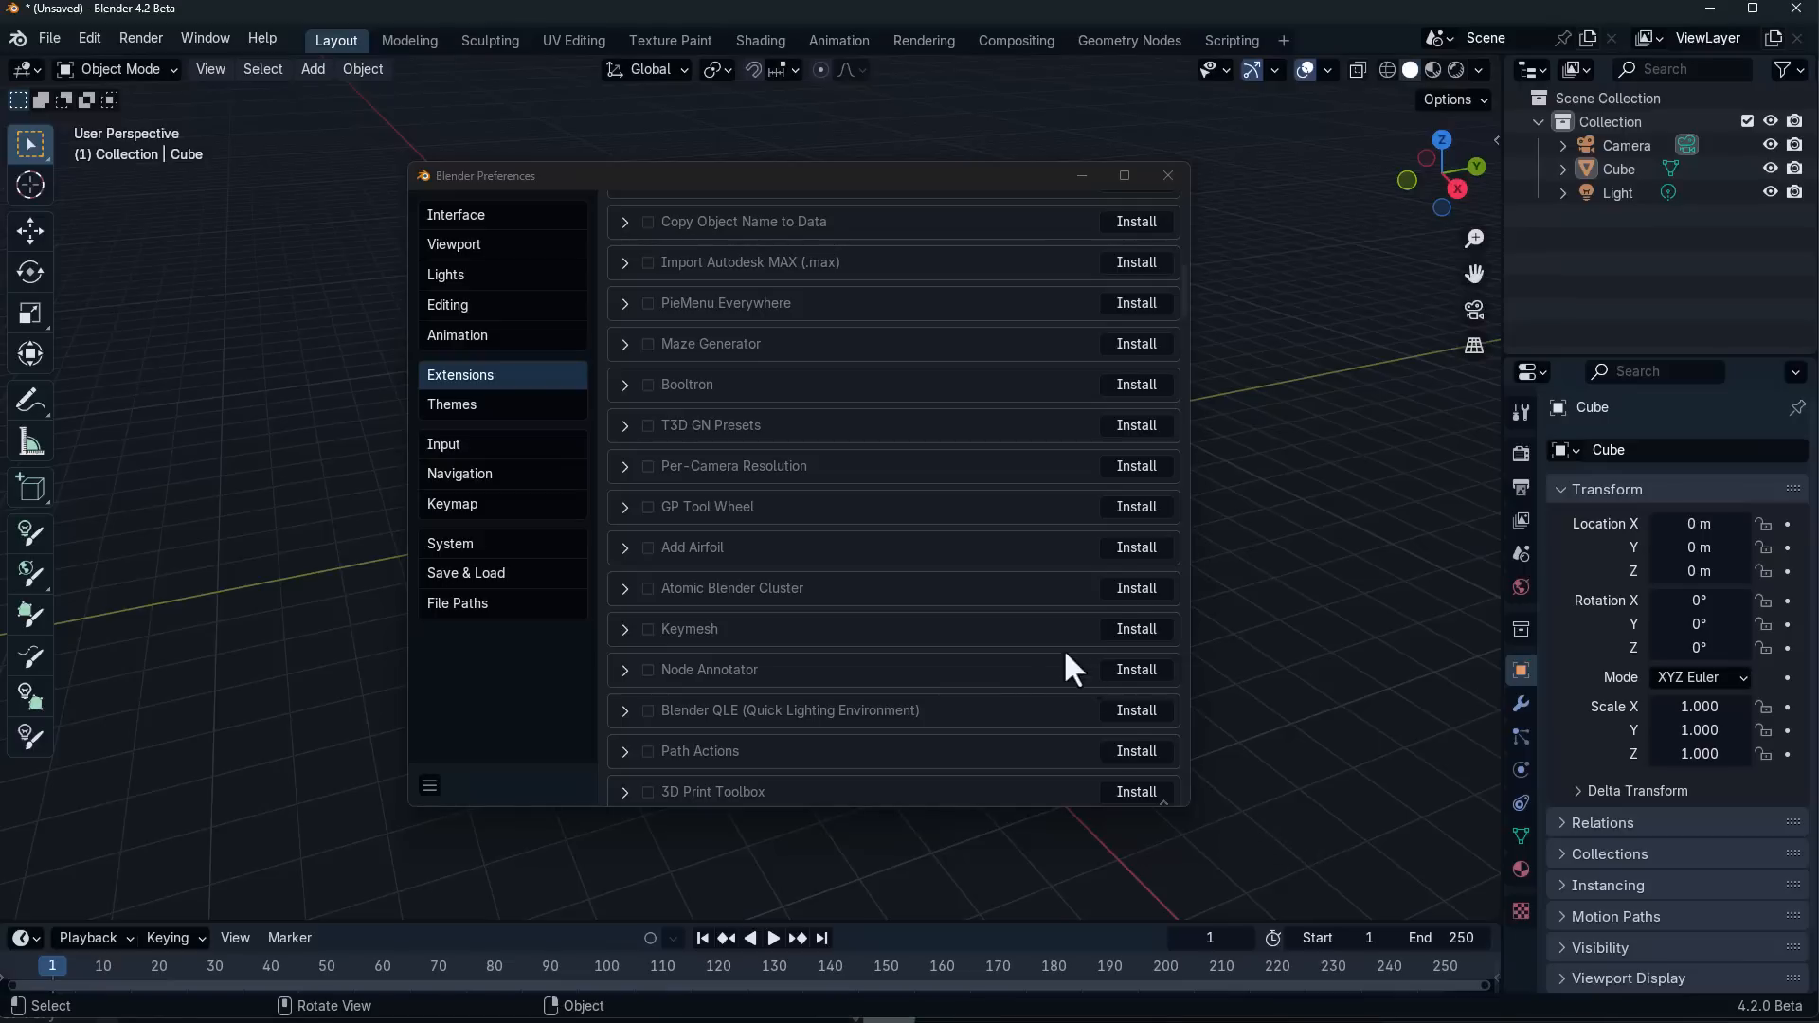
Step: Expand the Missing Add-ons list in the Extensions preferences and check the extra options and the configured repositories
scroll(1063, 648, up, 10)
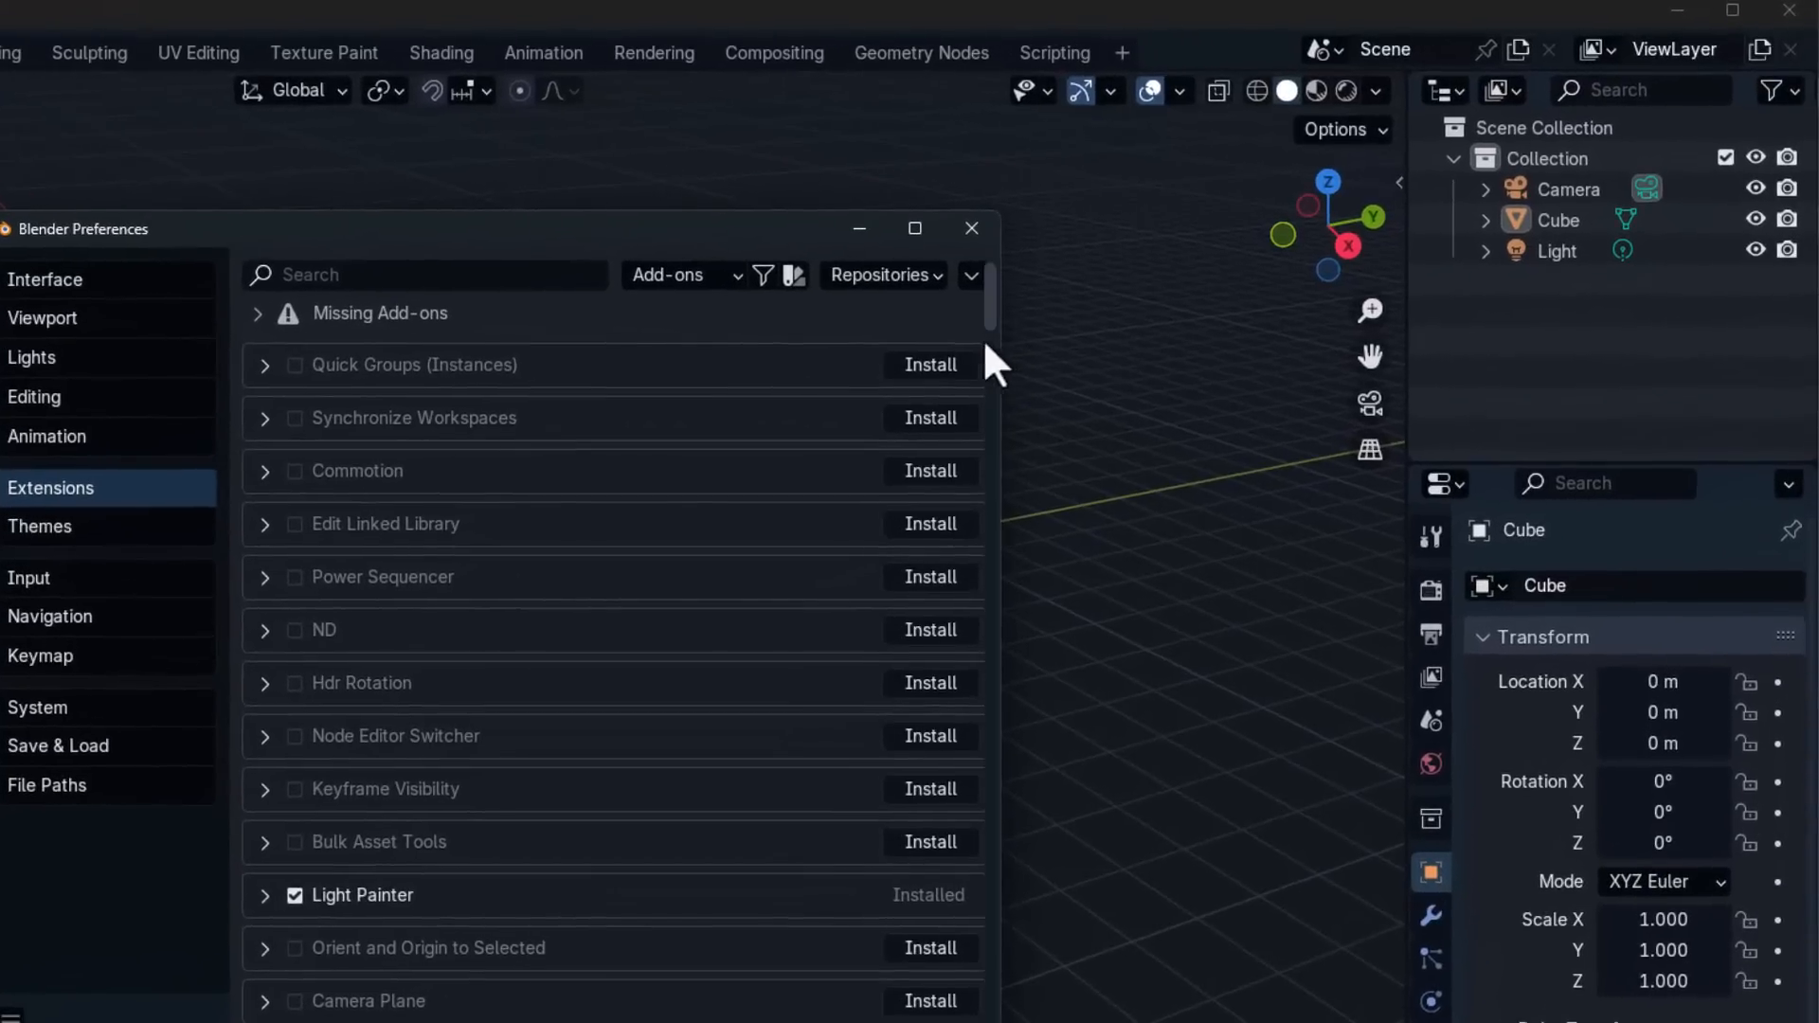
click(971, 276)
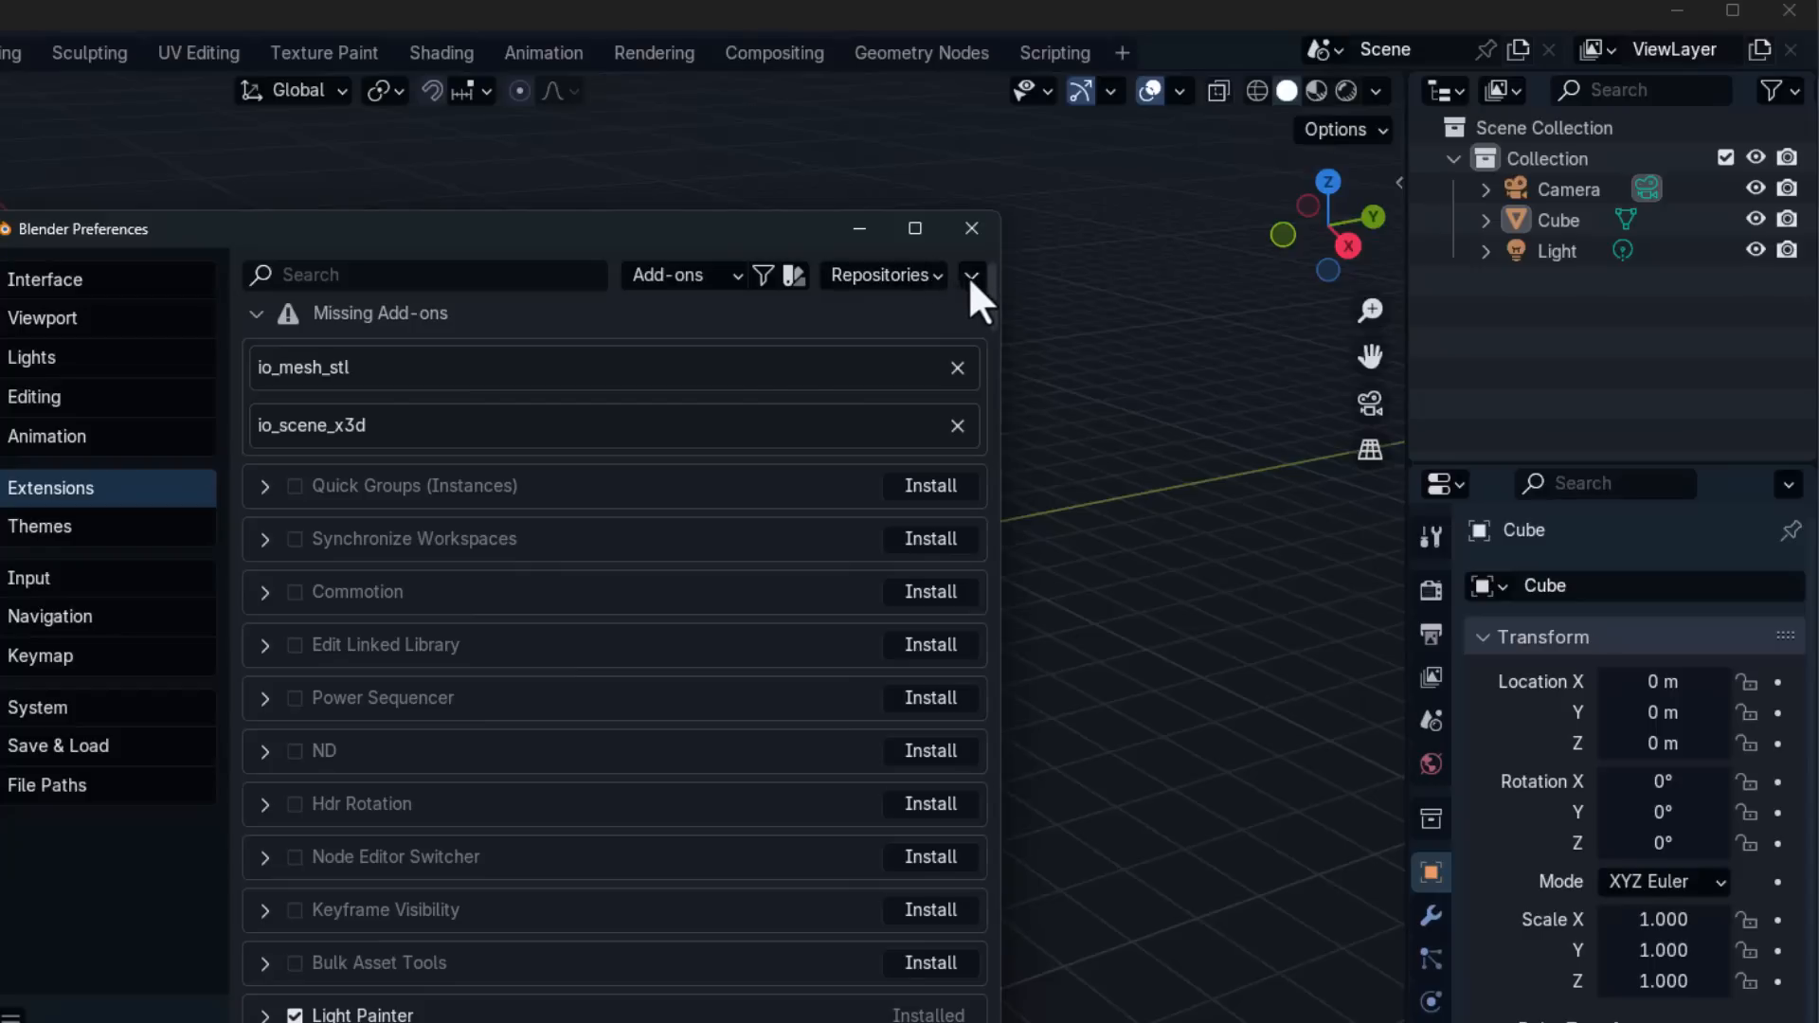
click(971, 276)
click(899, 284)
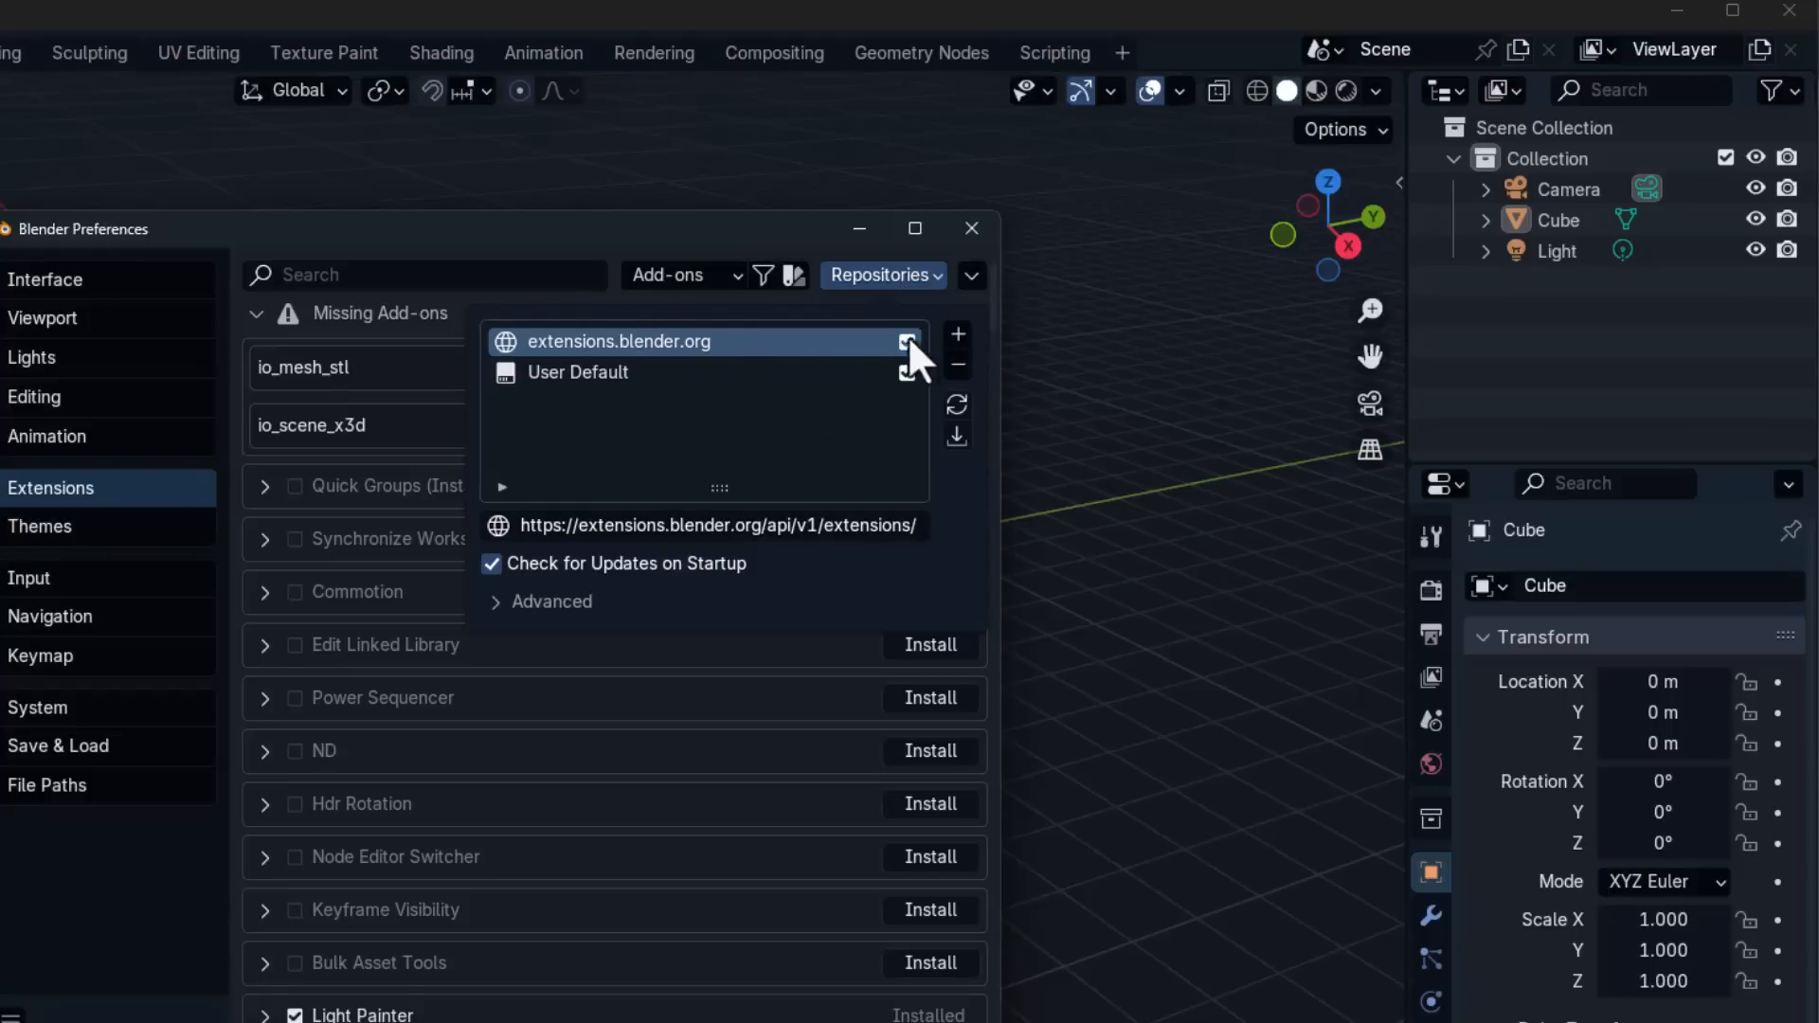
Step: Check the extension type filter and open the Themes preferences
click(684, 274)
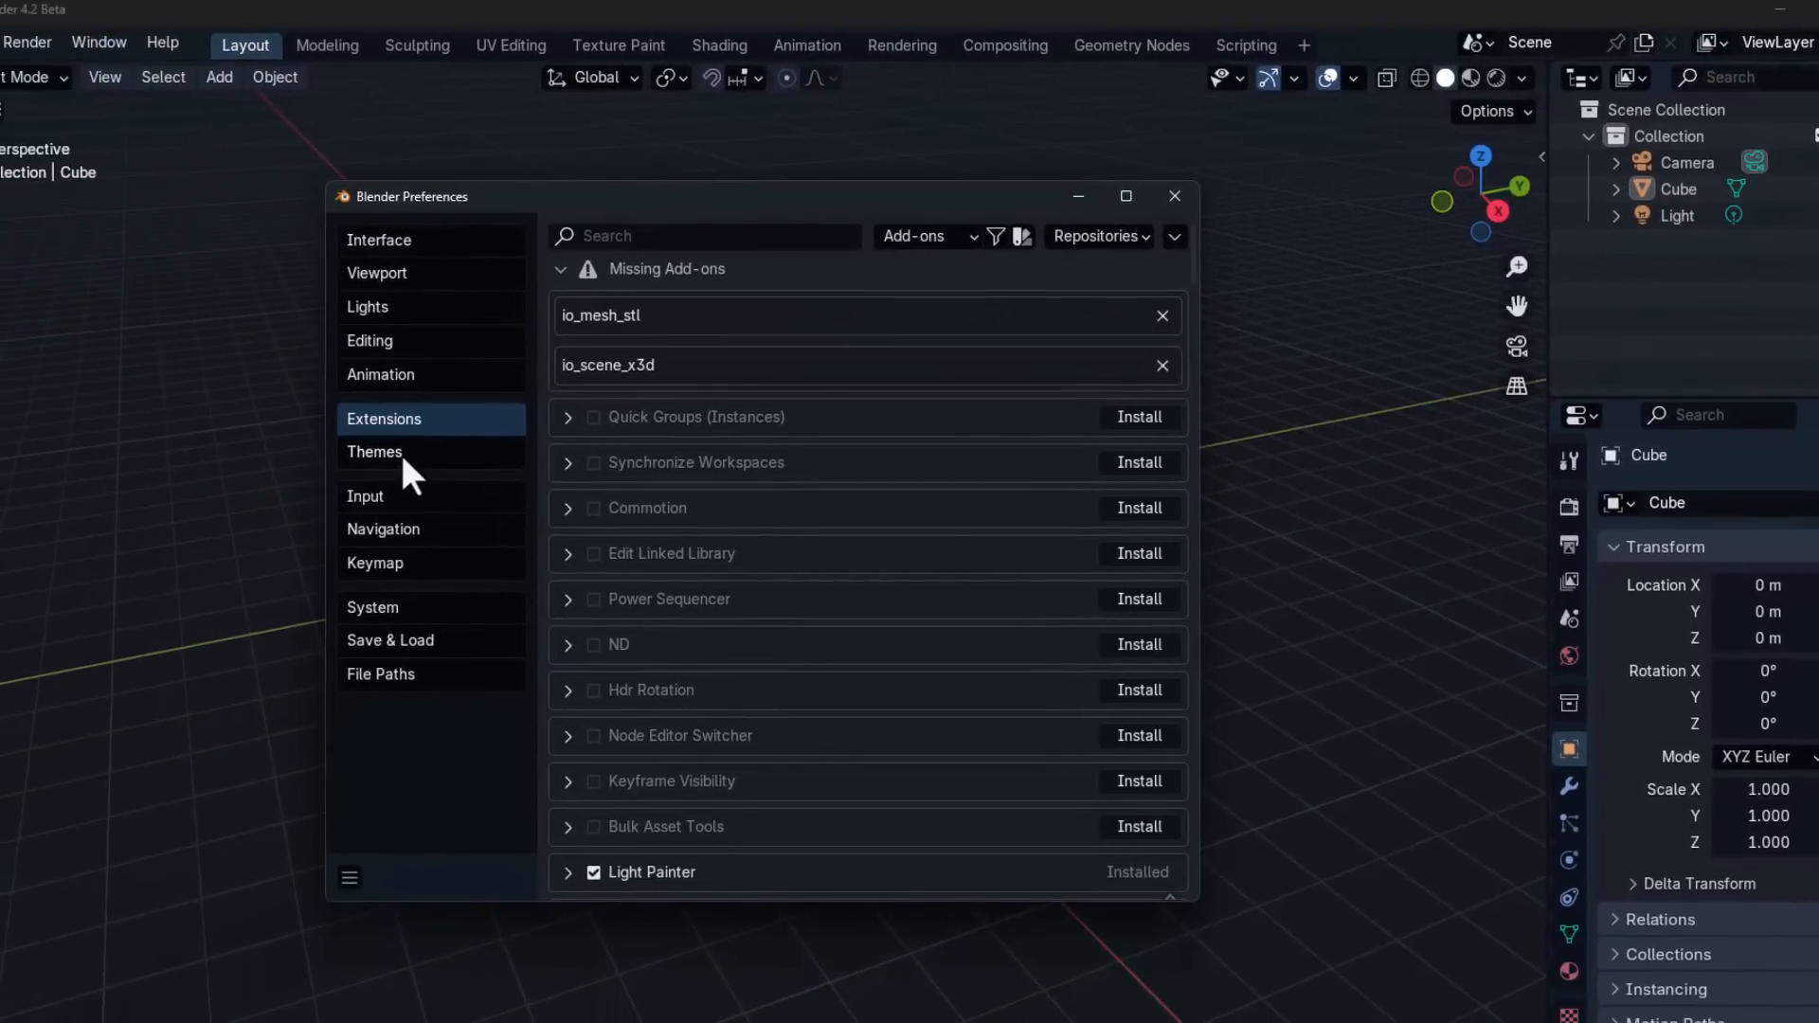
click(69, 525)
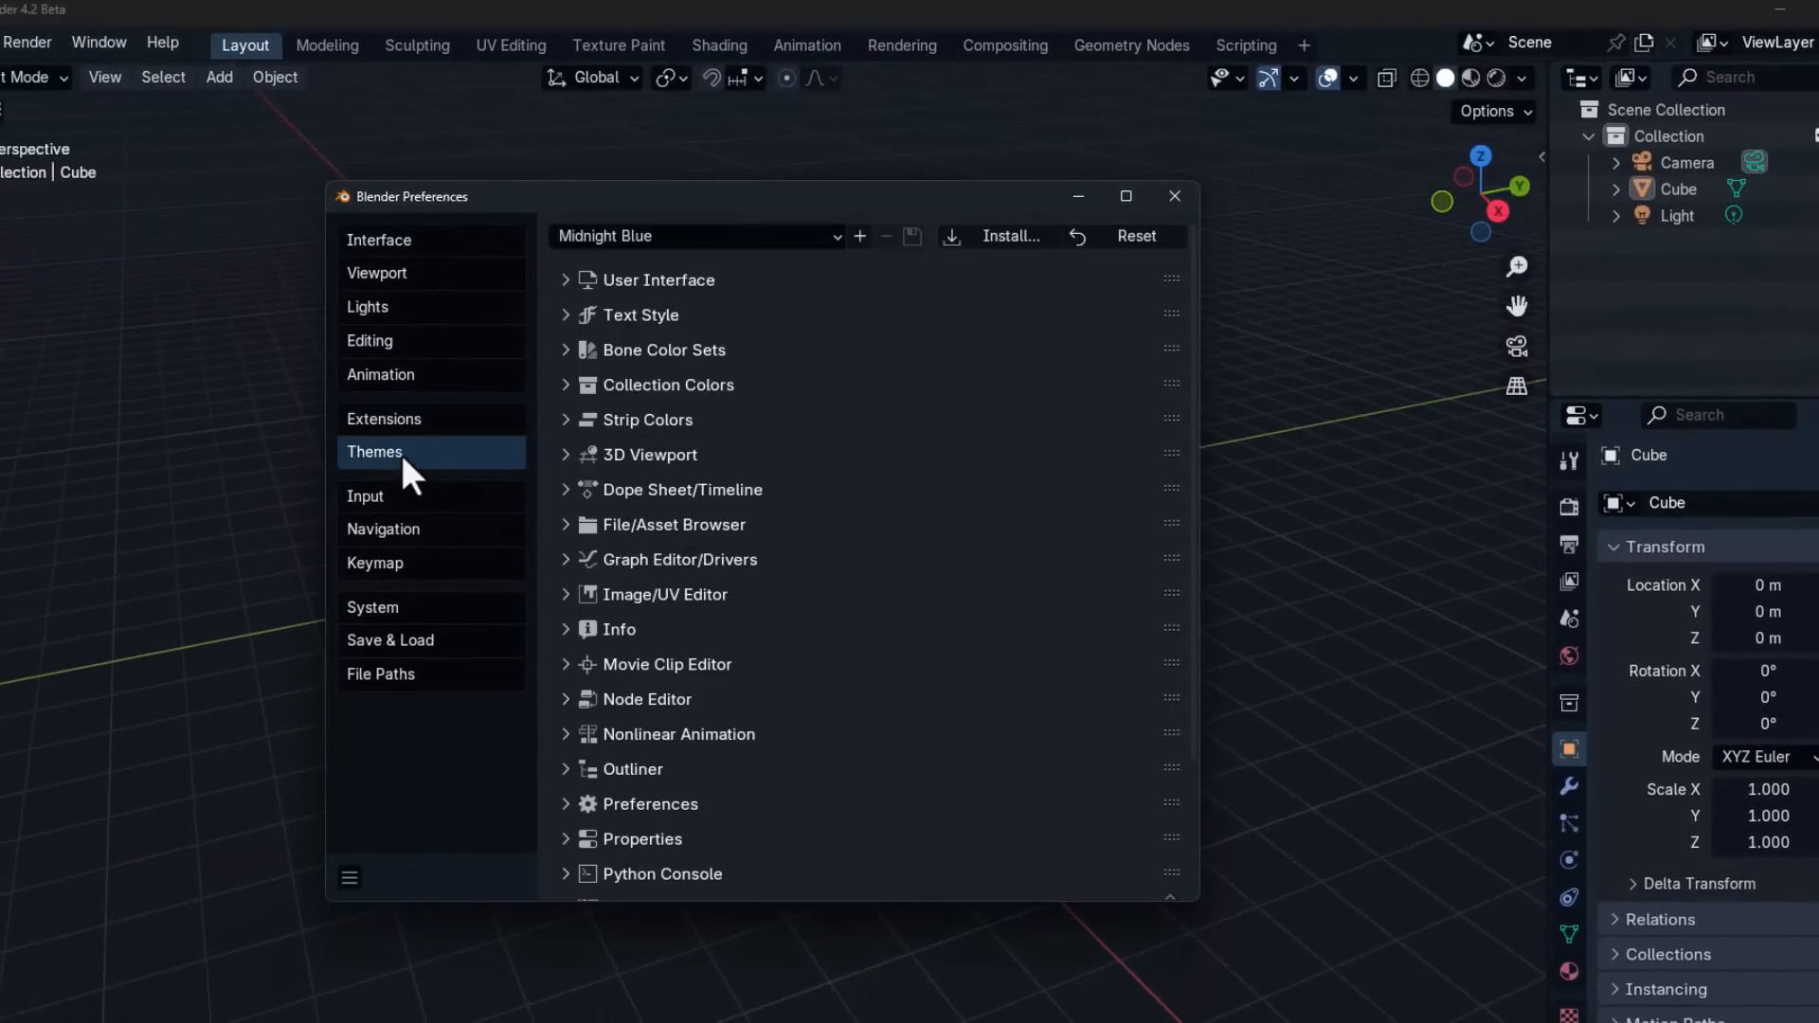
Step: Switch the theme to Blender Dark and add a new theme named 01 based on it
click(730, 236)
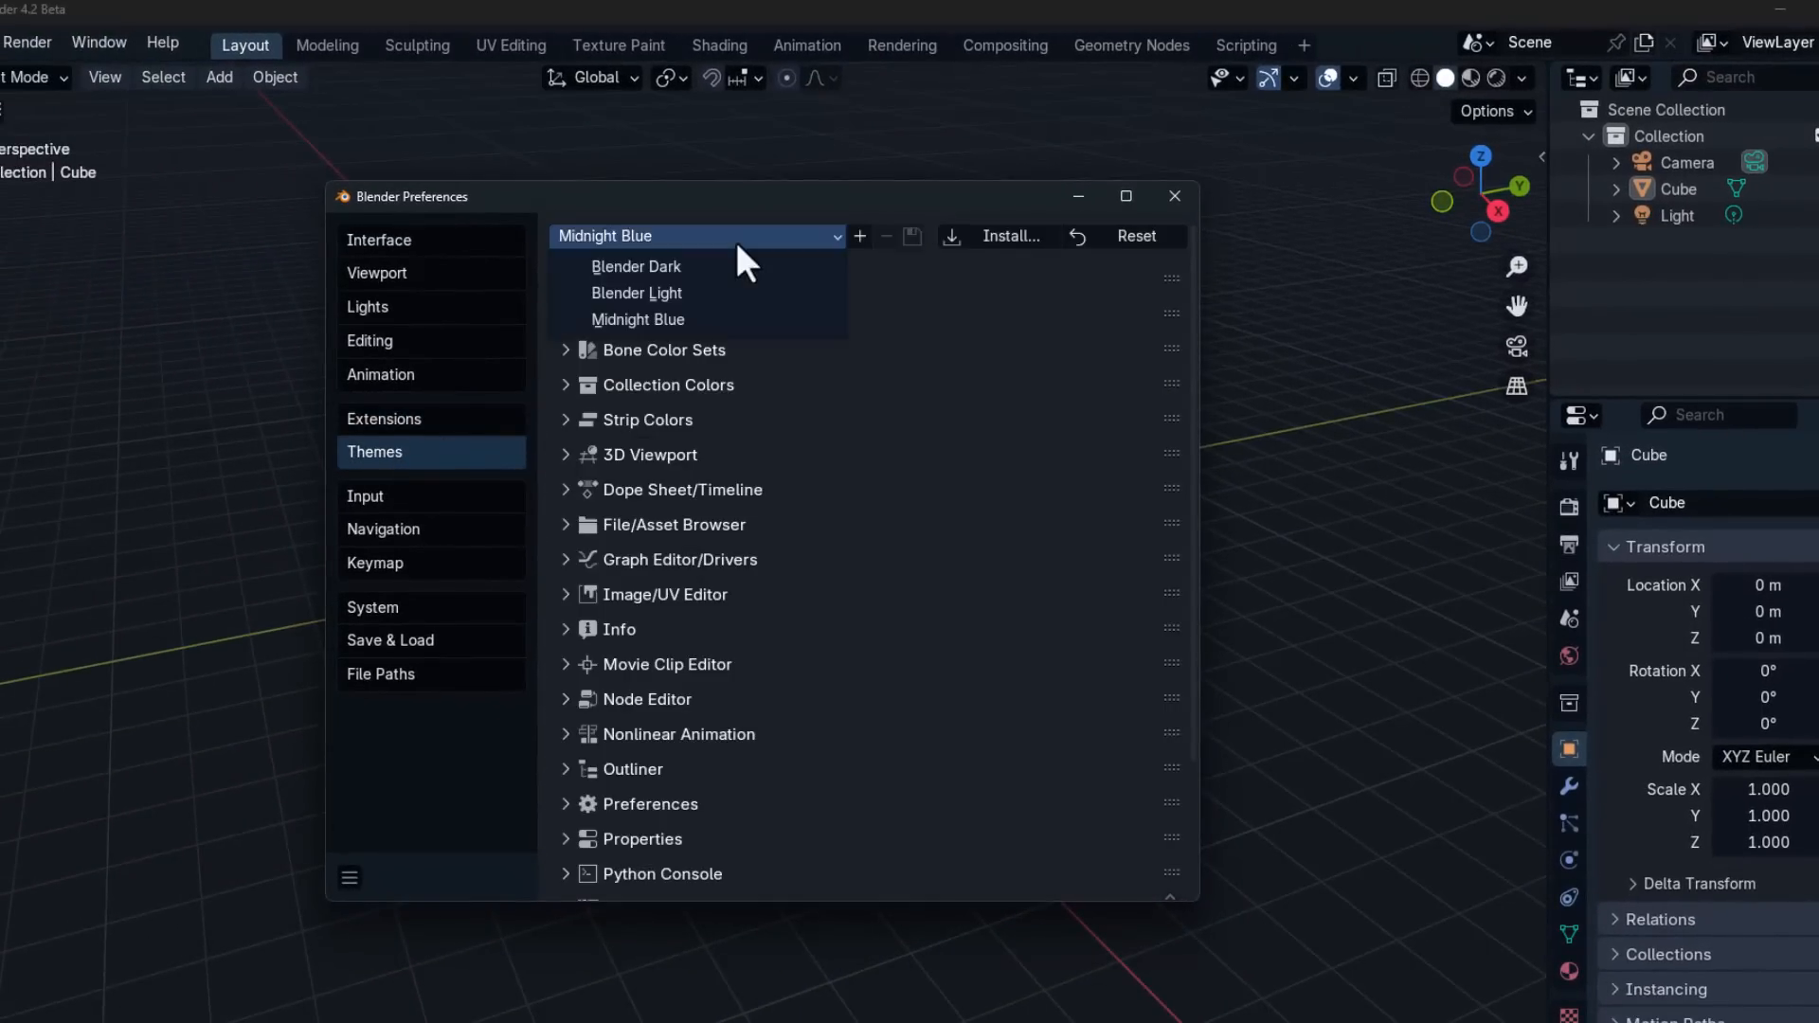
click(677, 269)
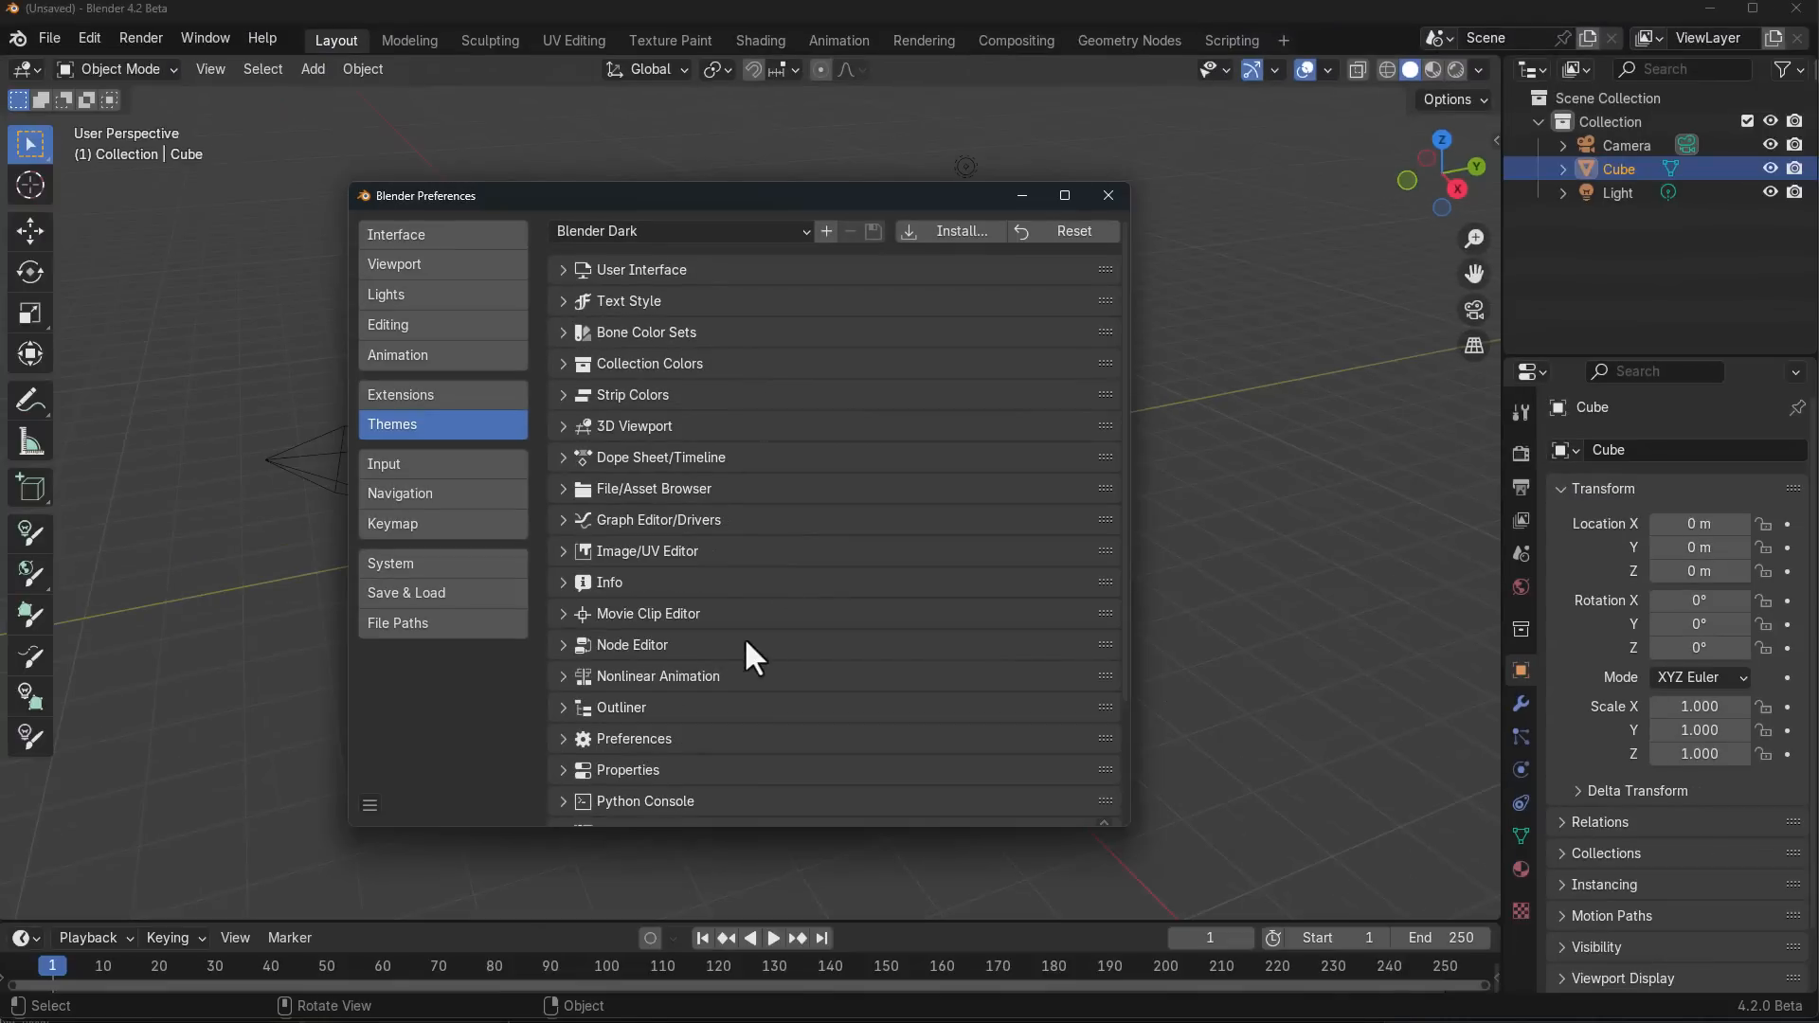
click(826, 232)
text(01)
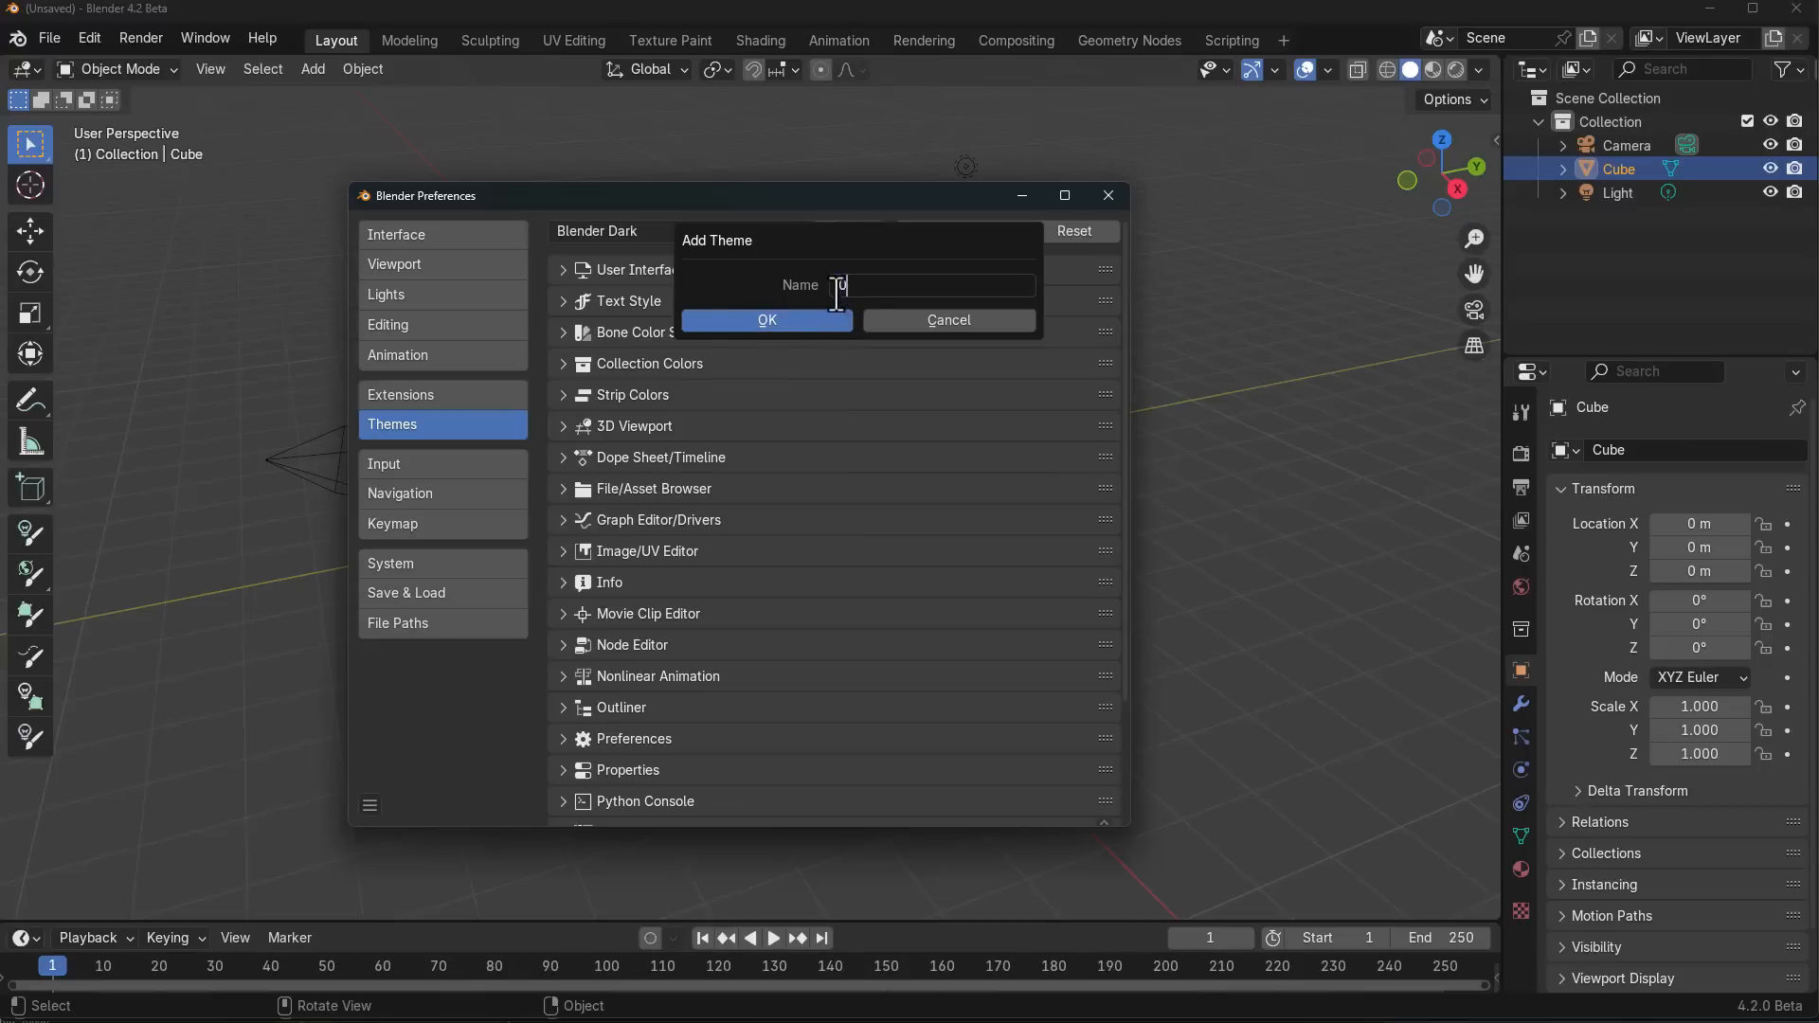
click(788, 320)
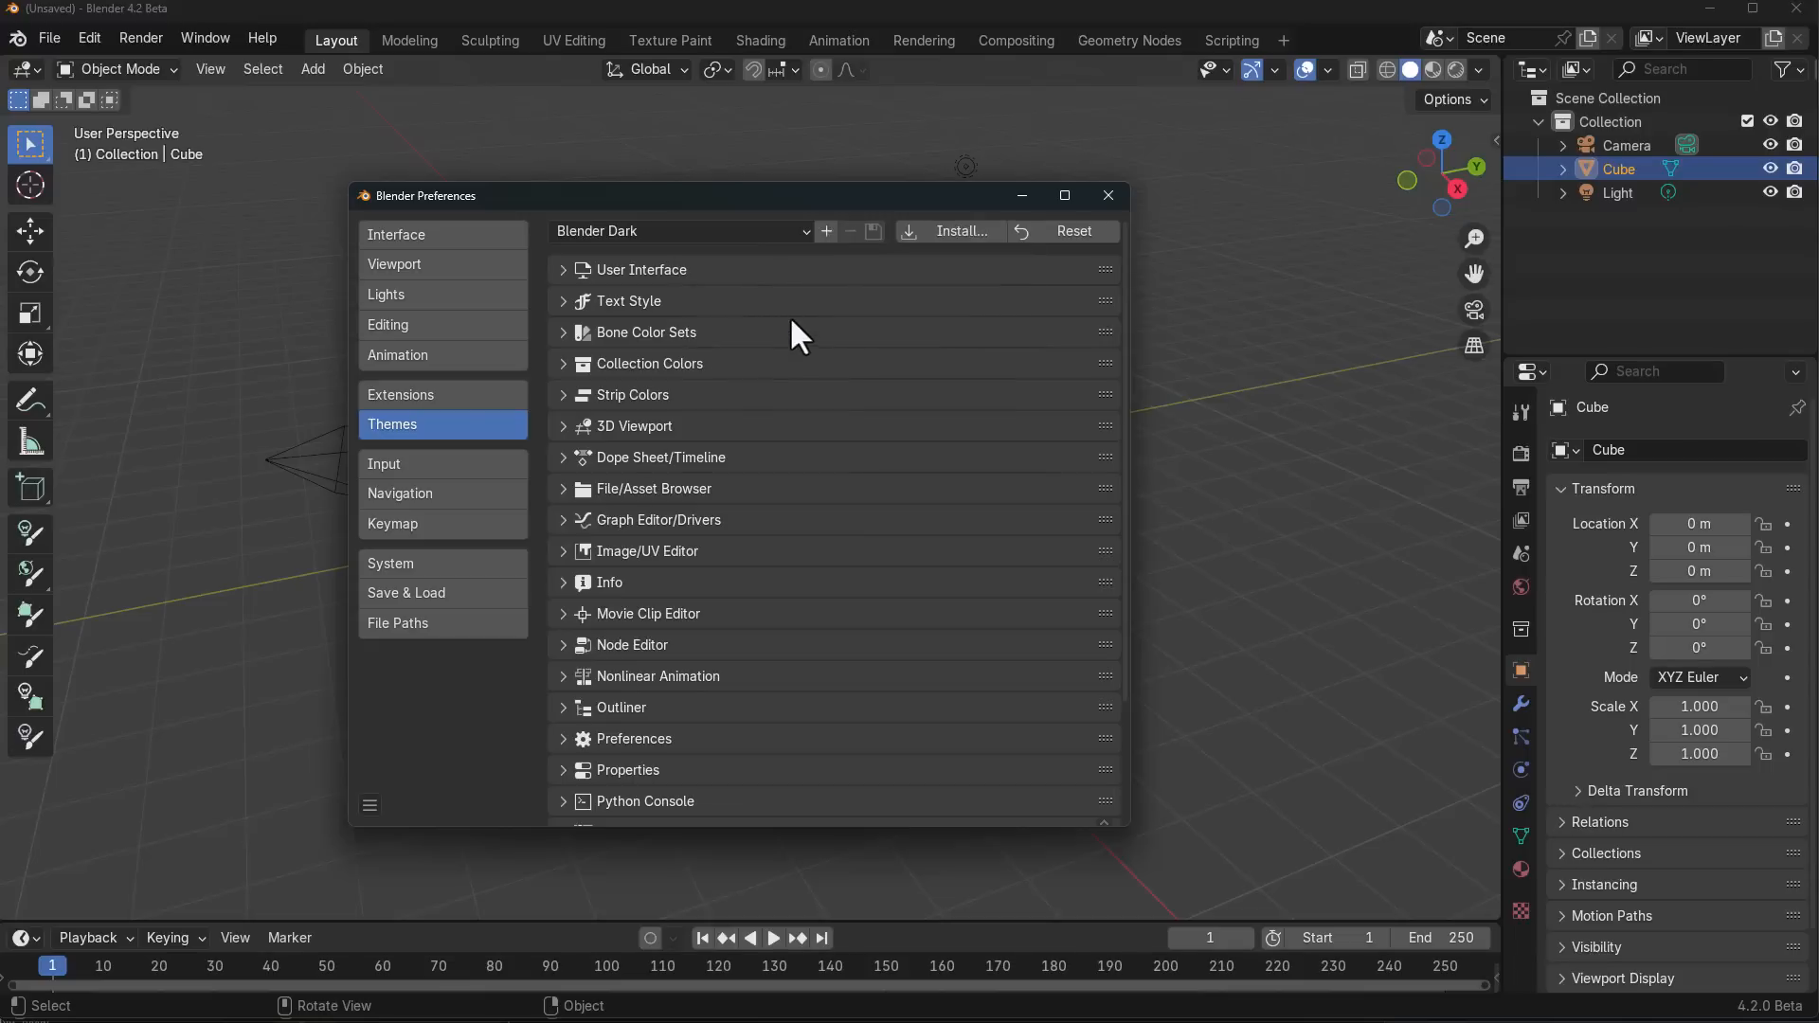
Step: Choose the 01 theme, change the Active colour of bone Color Set 1 to light blue, and close the Preferences
click(787, 231)
click(615, 258)
click(562, 330)
click(913, 451)
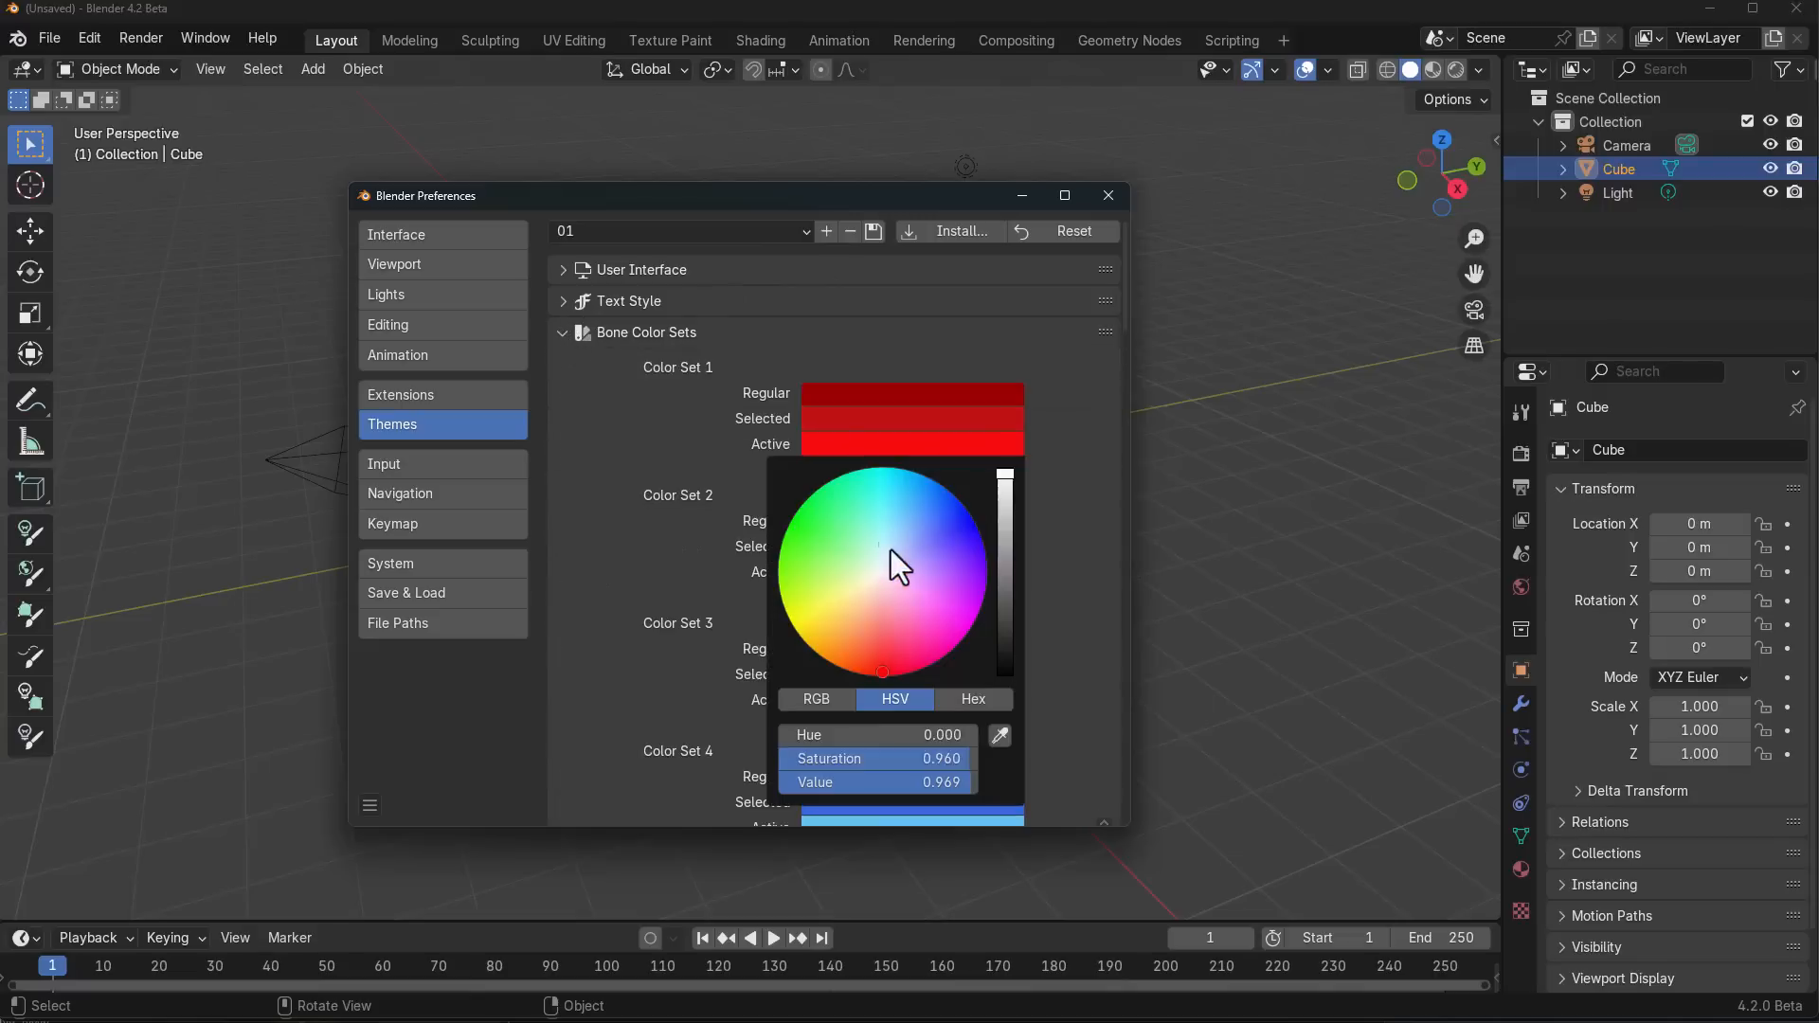
mouse_move(891, 549)
mouse_down()
mouse_move(927, 523)
mouse_move(903, 517)
mouse_up()
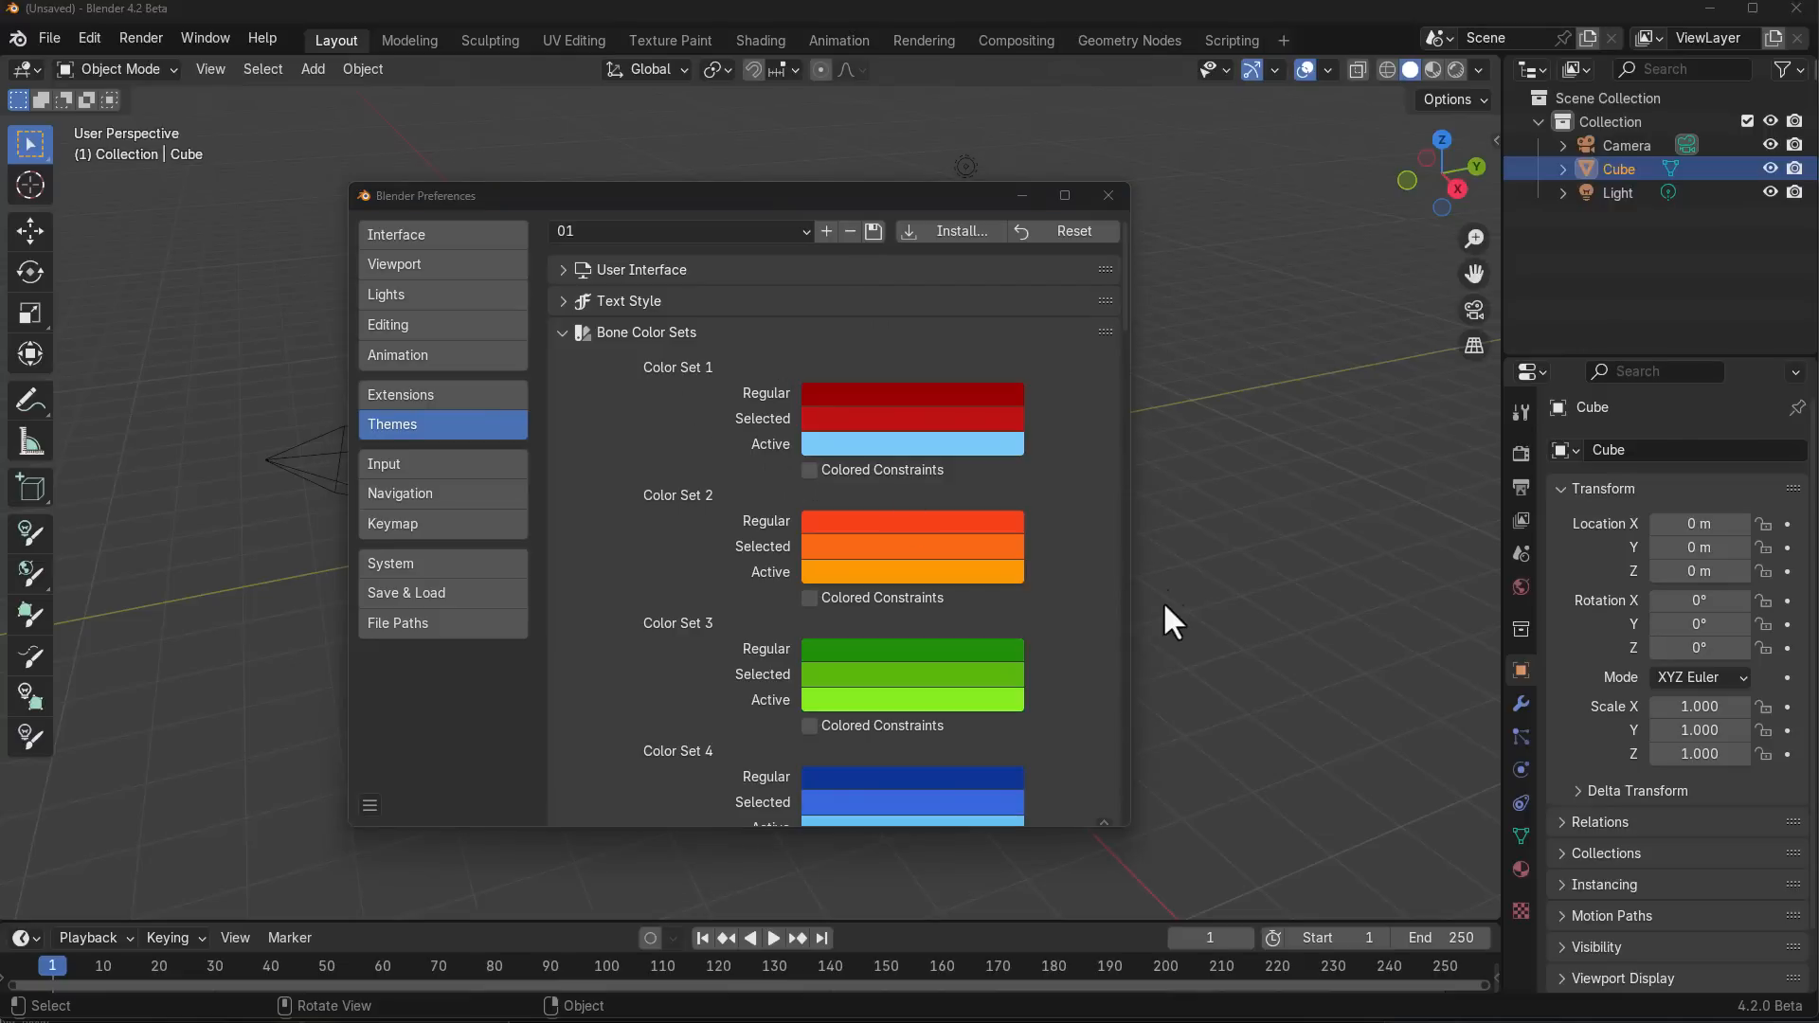
click(1108, 195)
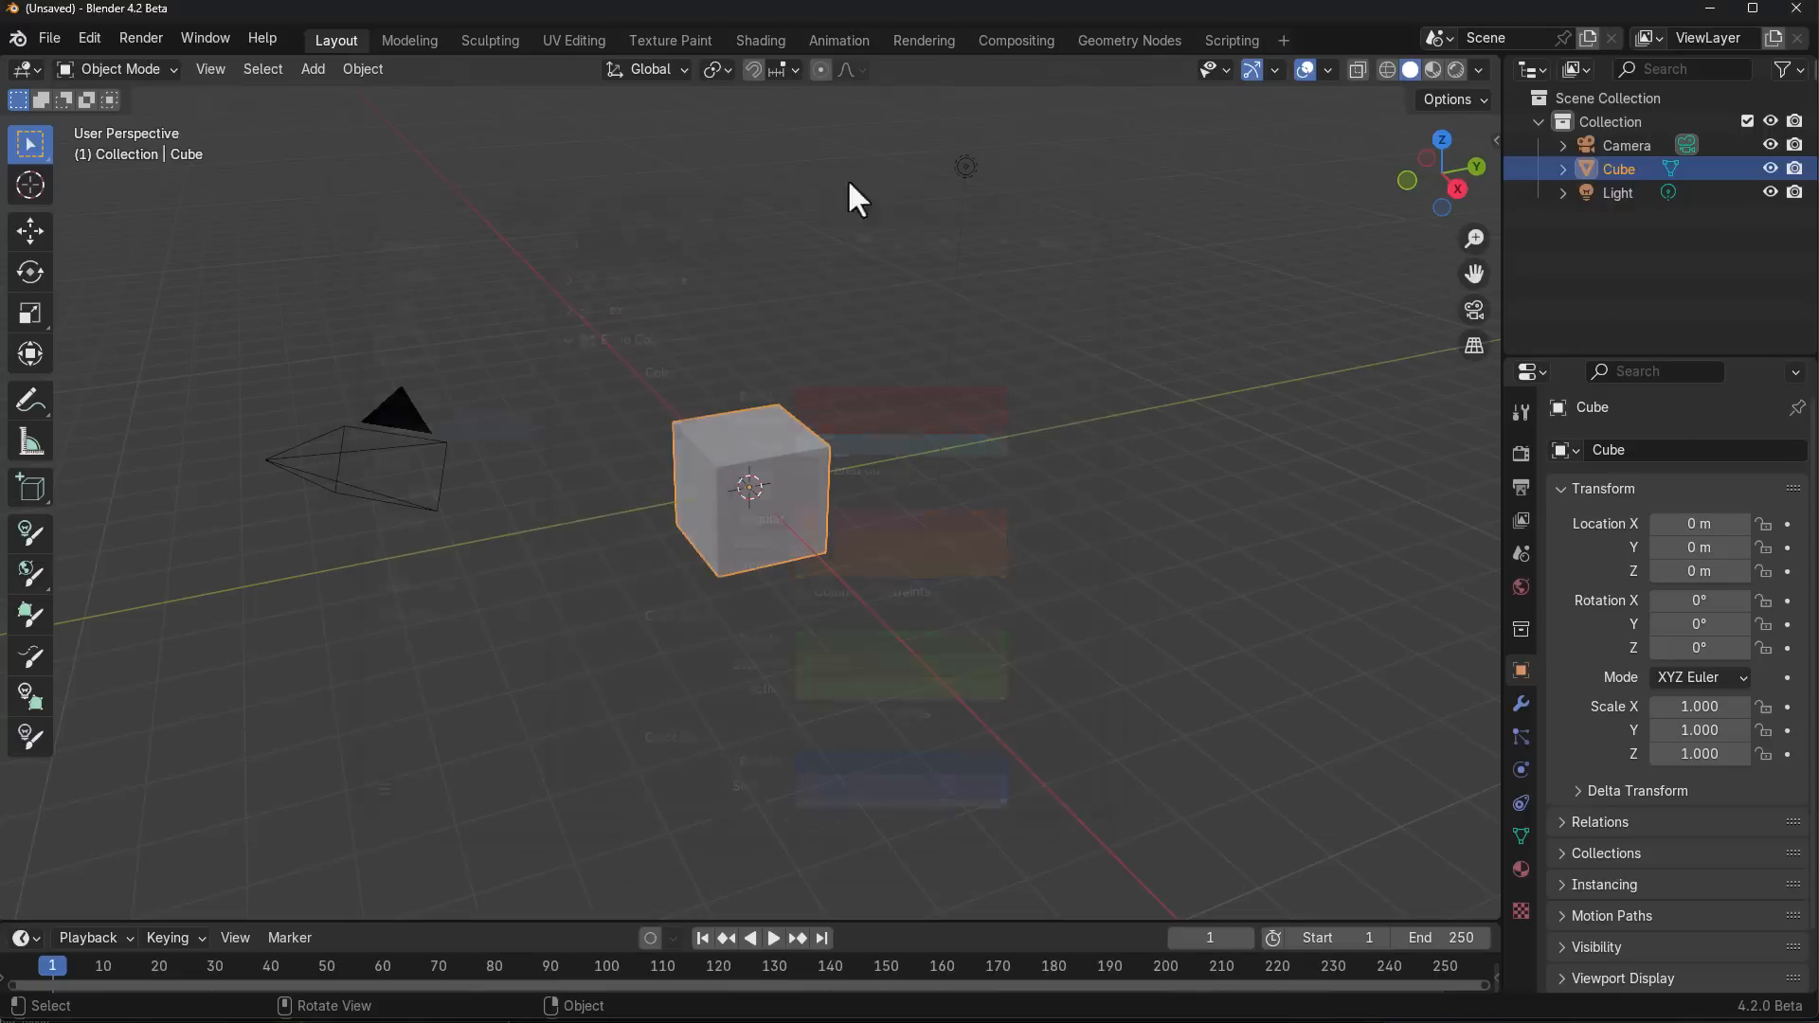
Step: Check the recent files list and the preview details of baga03.blend
click(49, 38)
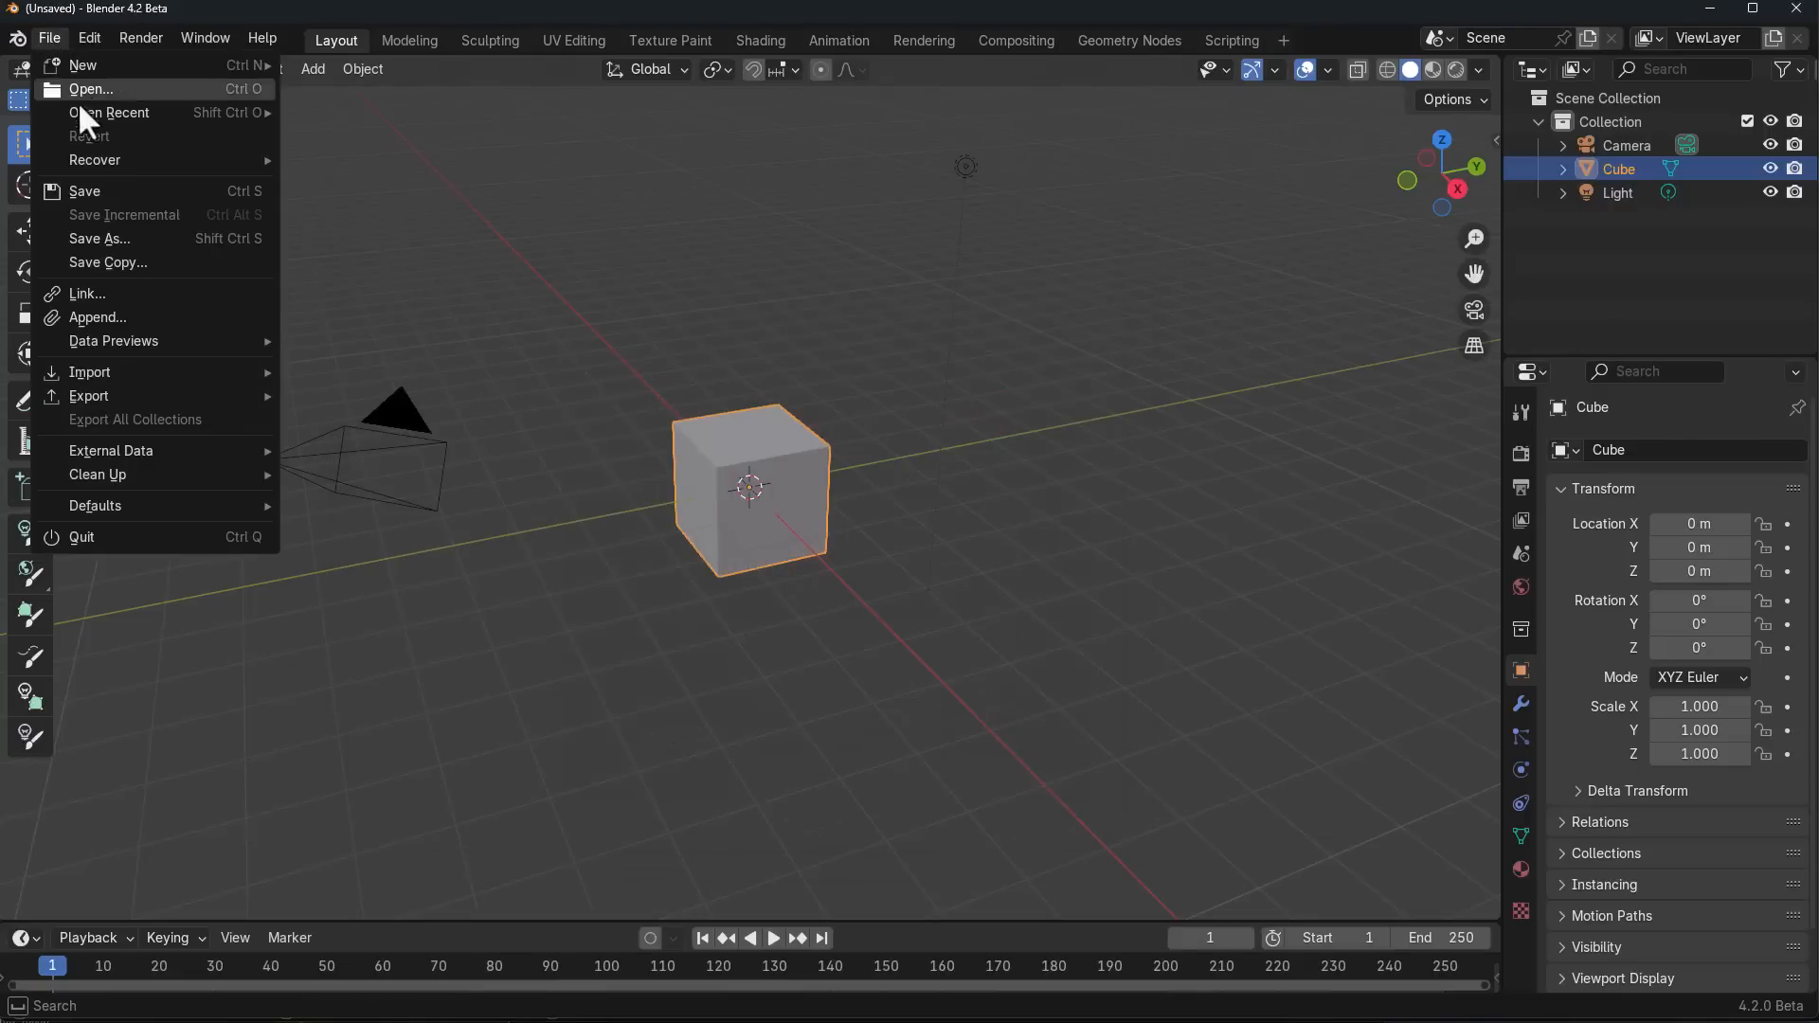
mouse_move(93, 109)
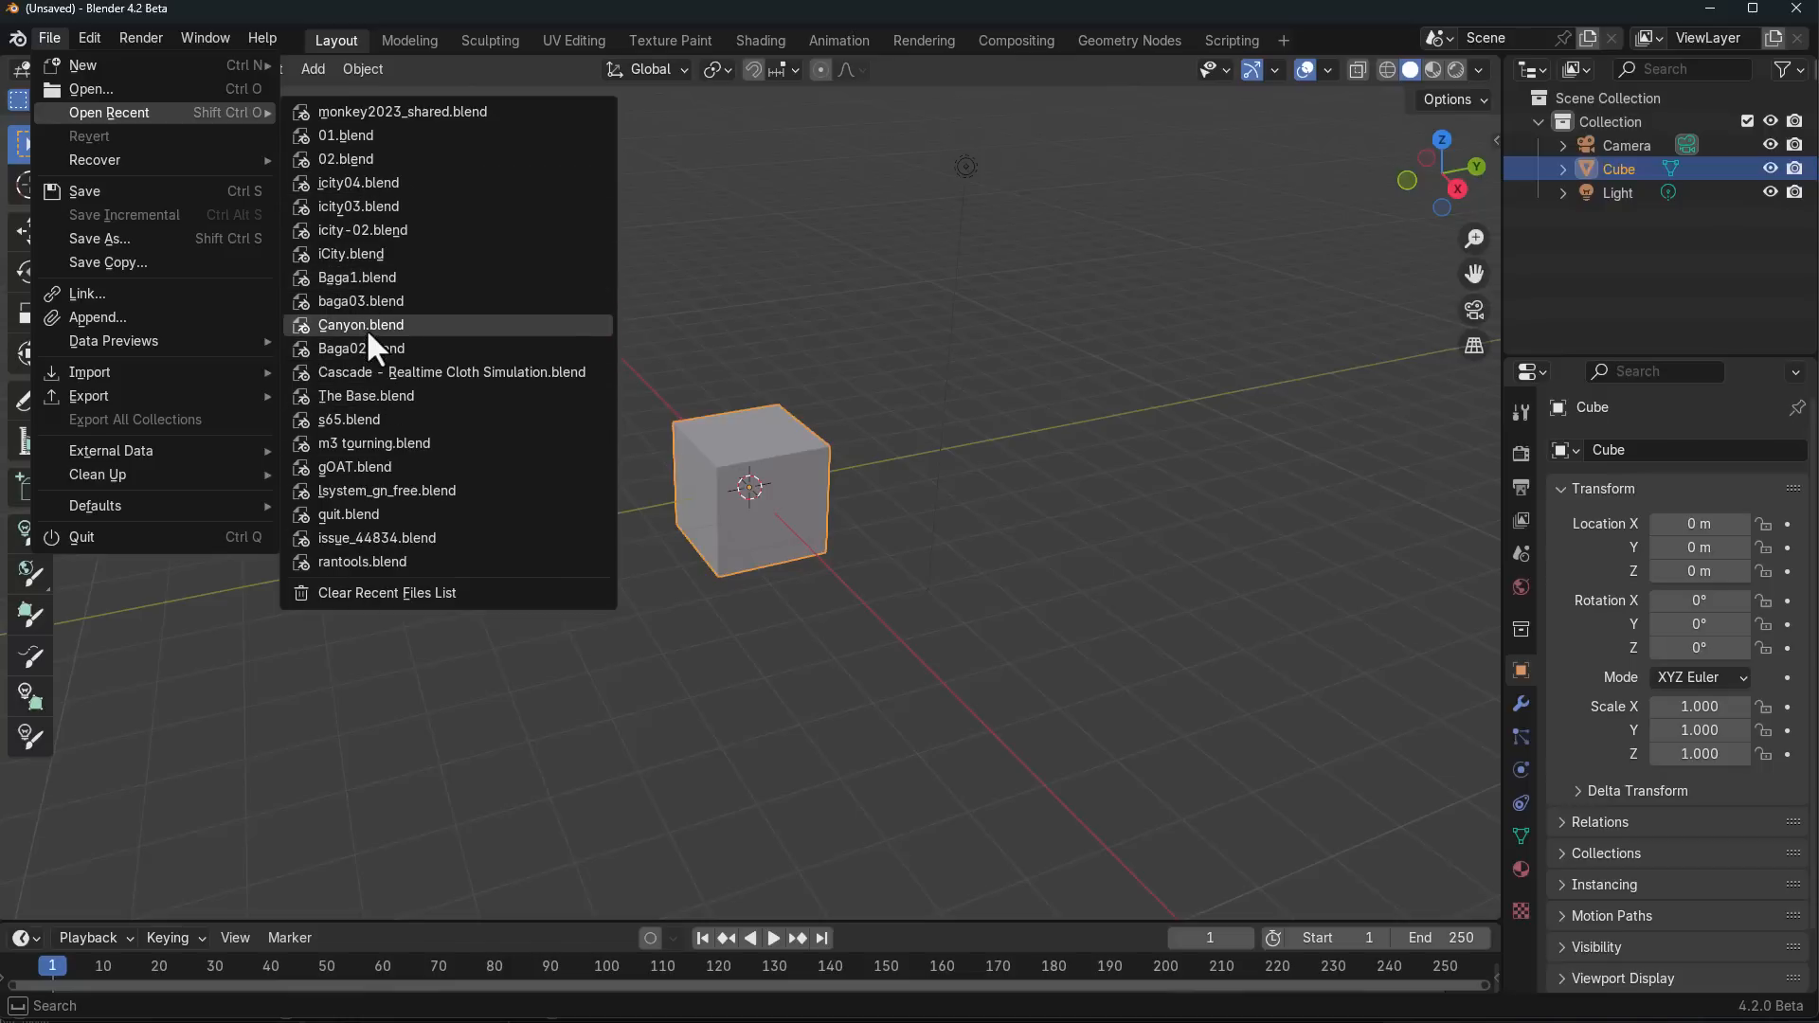
mouse_move(360, 294)
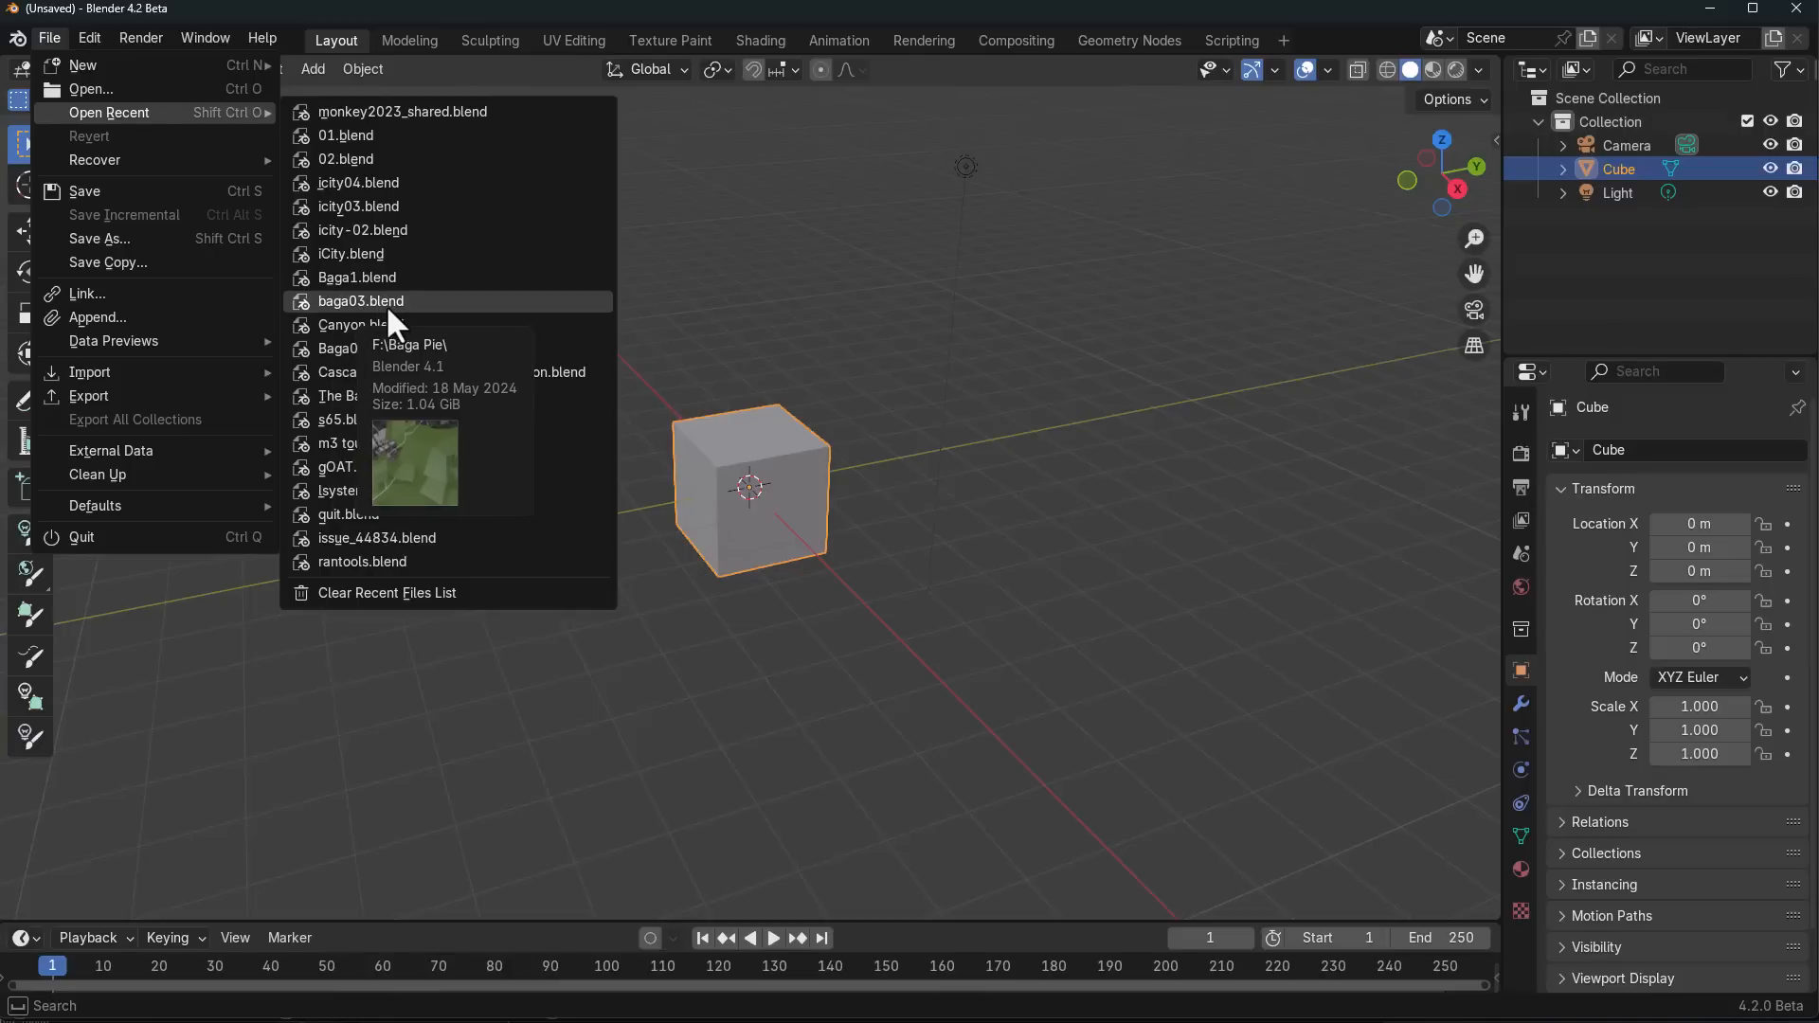
right_click(385, 305)
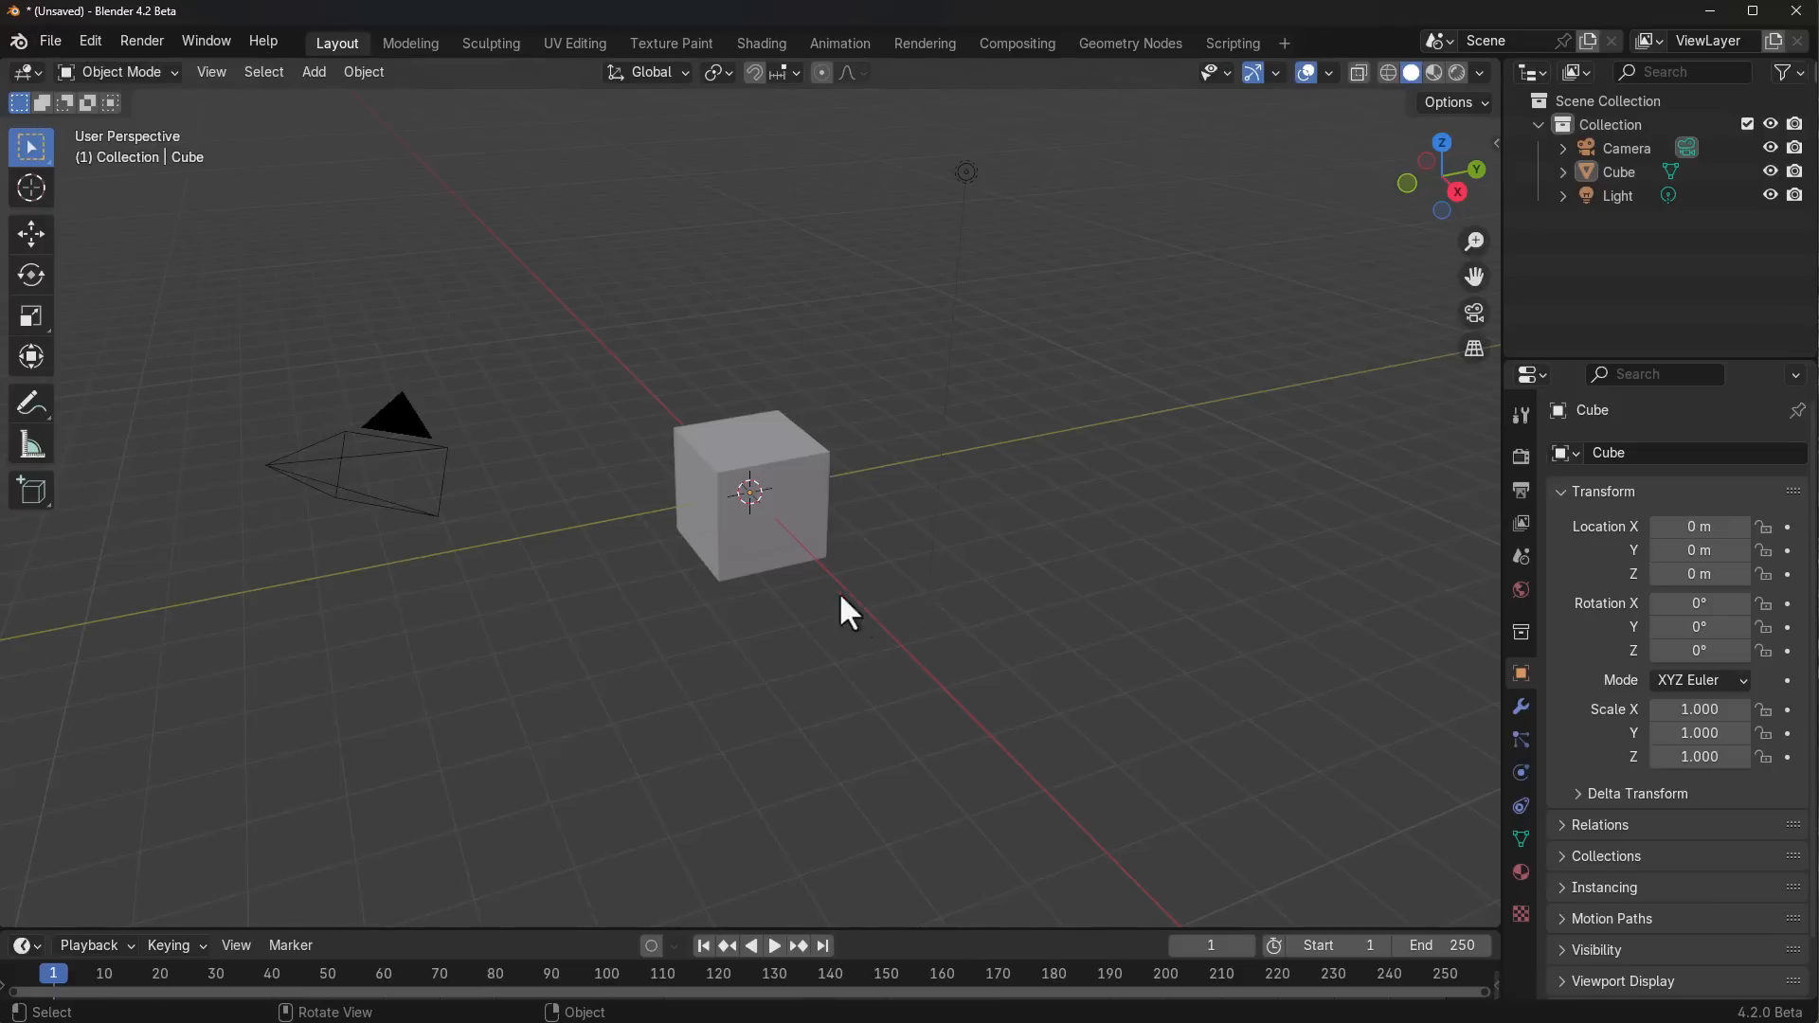
Step: Add a monkey mesh and move it about -2.97 m along the Y axis, beside the cube
click(795, 544)
key(shift+a)
mouse_move(1011, 540)
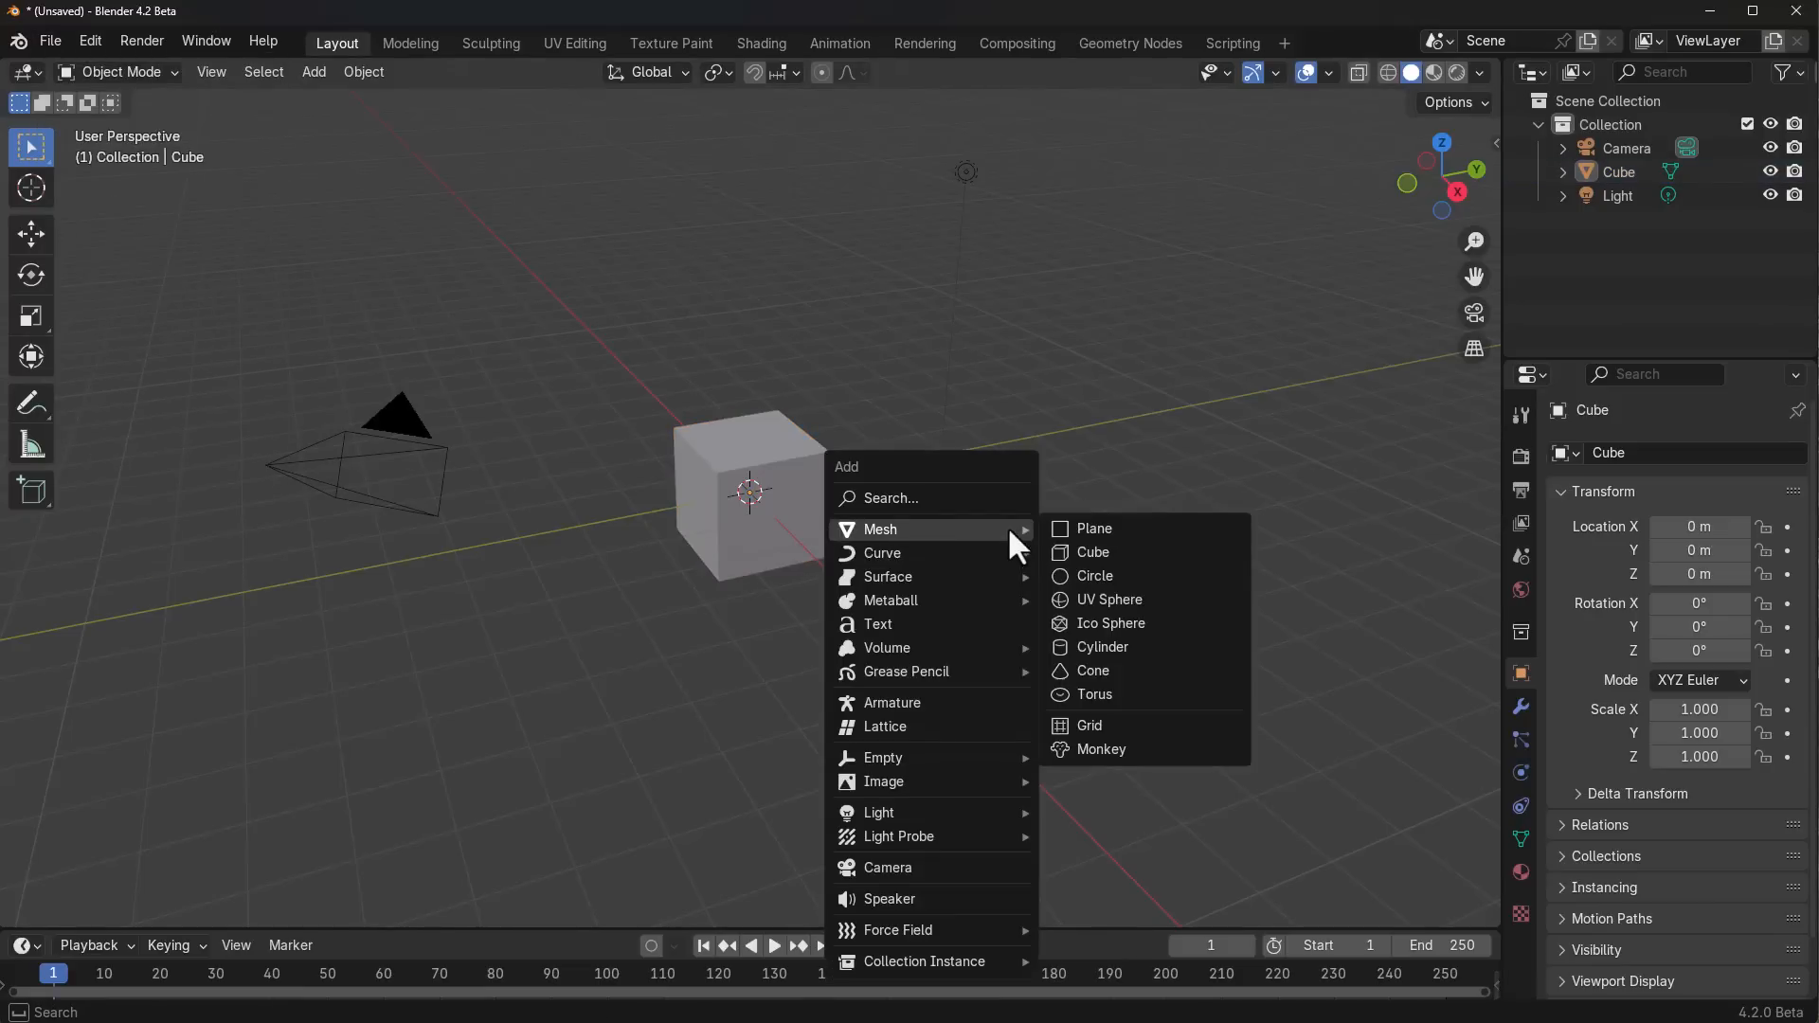
click(1080, 734)
click(27, 241)
drag(834, 475, 666, 510)
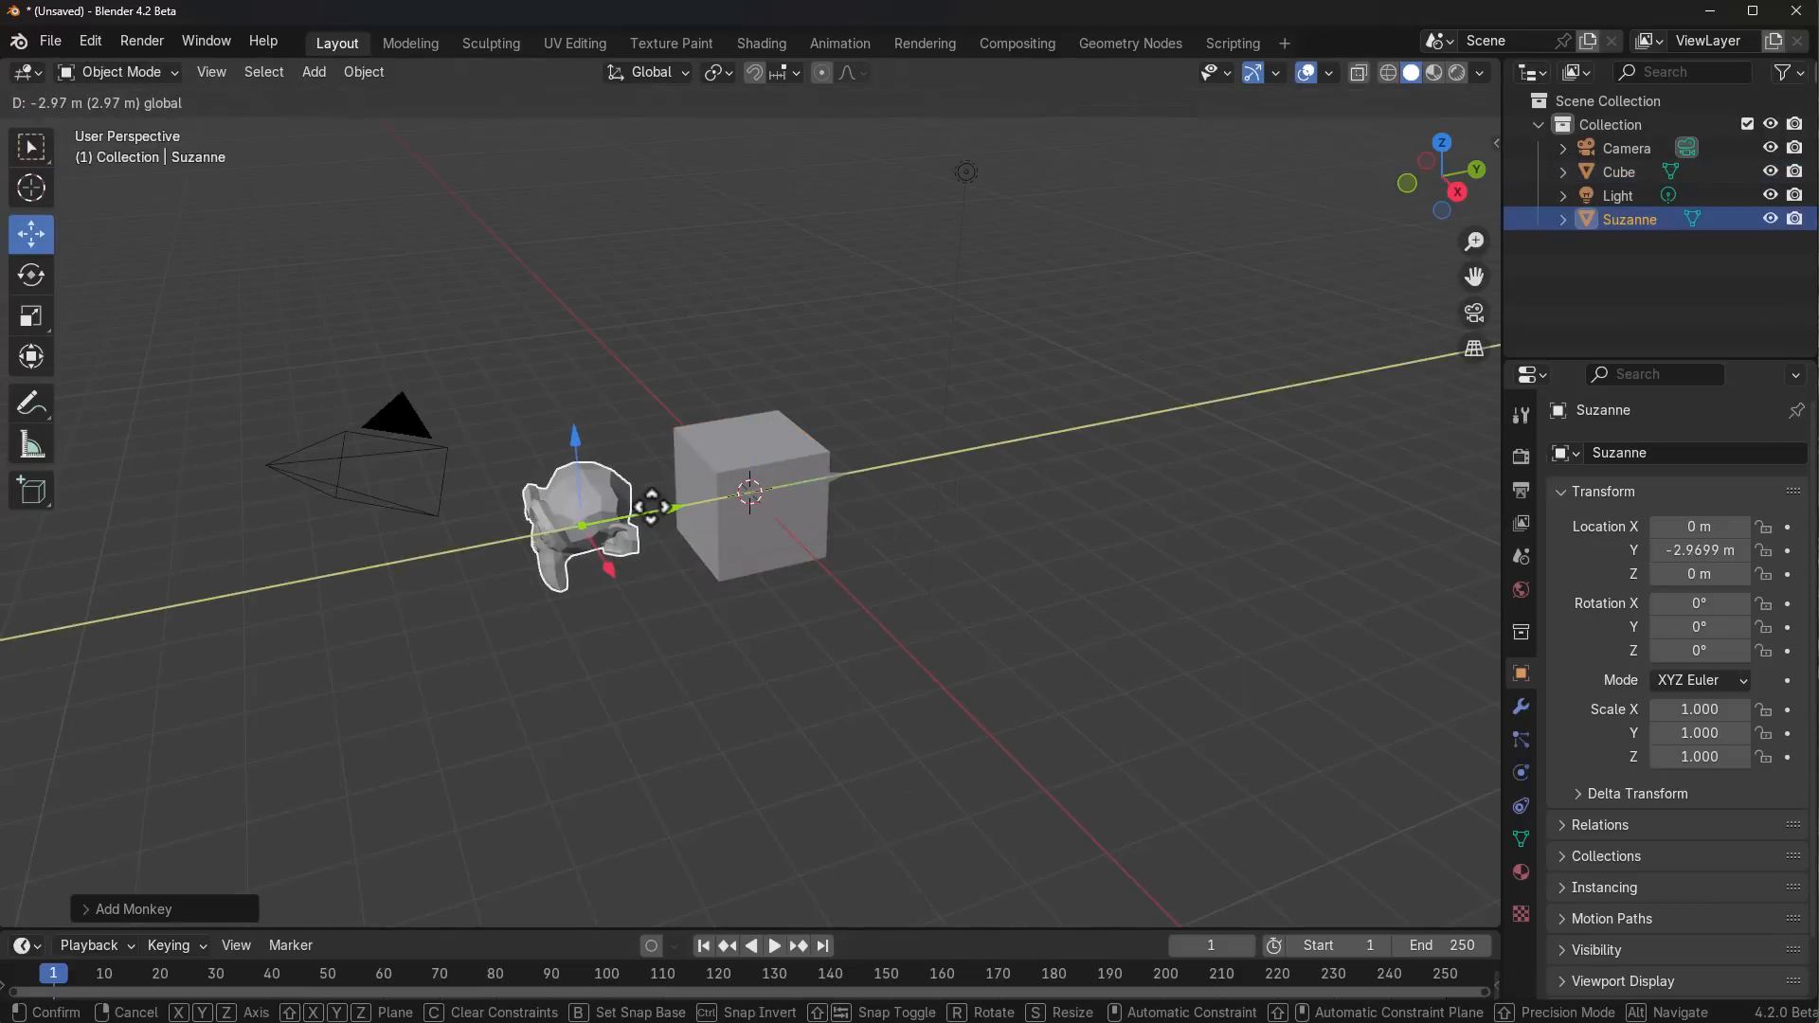
Step: Add a torus and move it about 3.24 m along the Y axis, on the cube's other side
key(shift+a)
mouse_move(820, 478)
click(908, 640)
drag(830, 481, 995, 492)
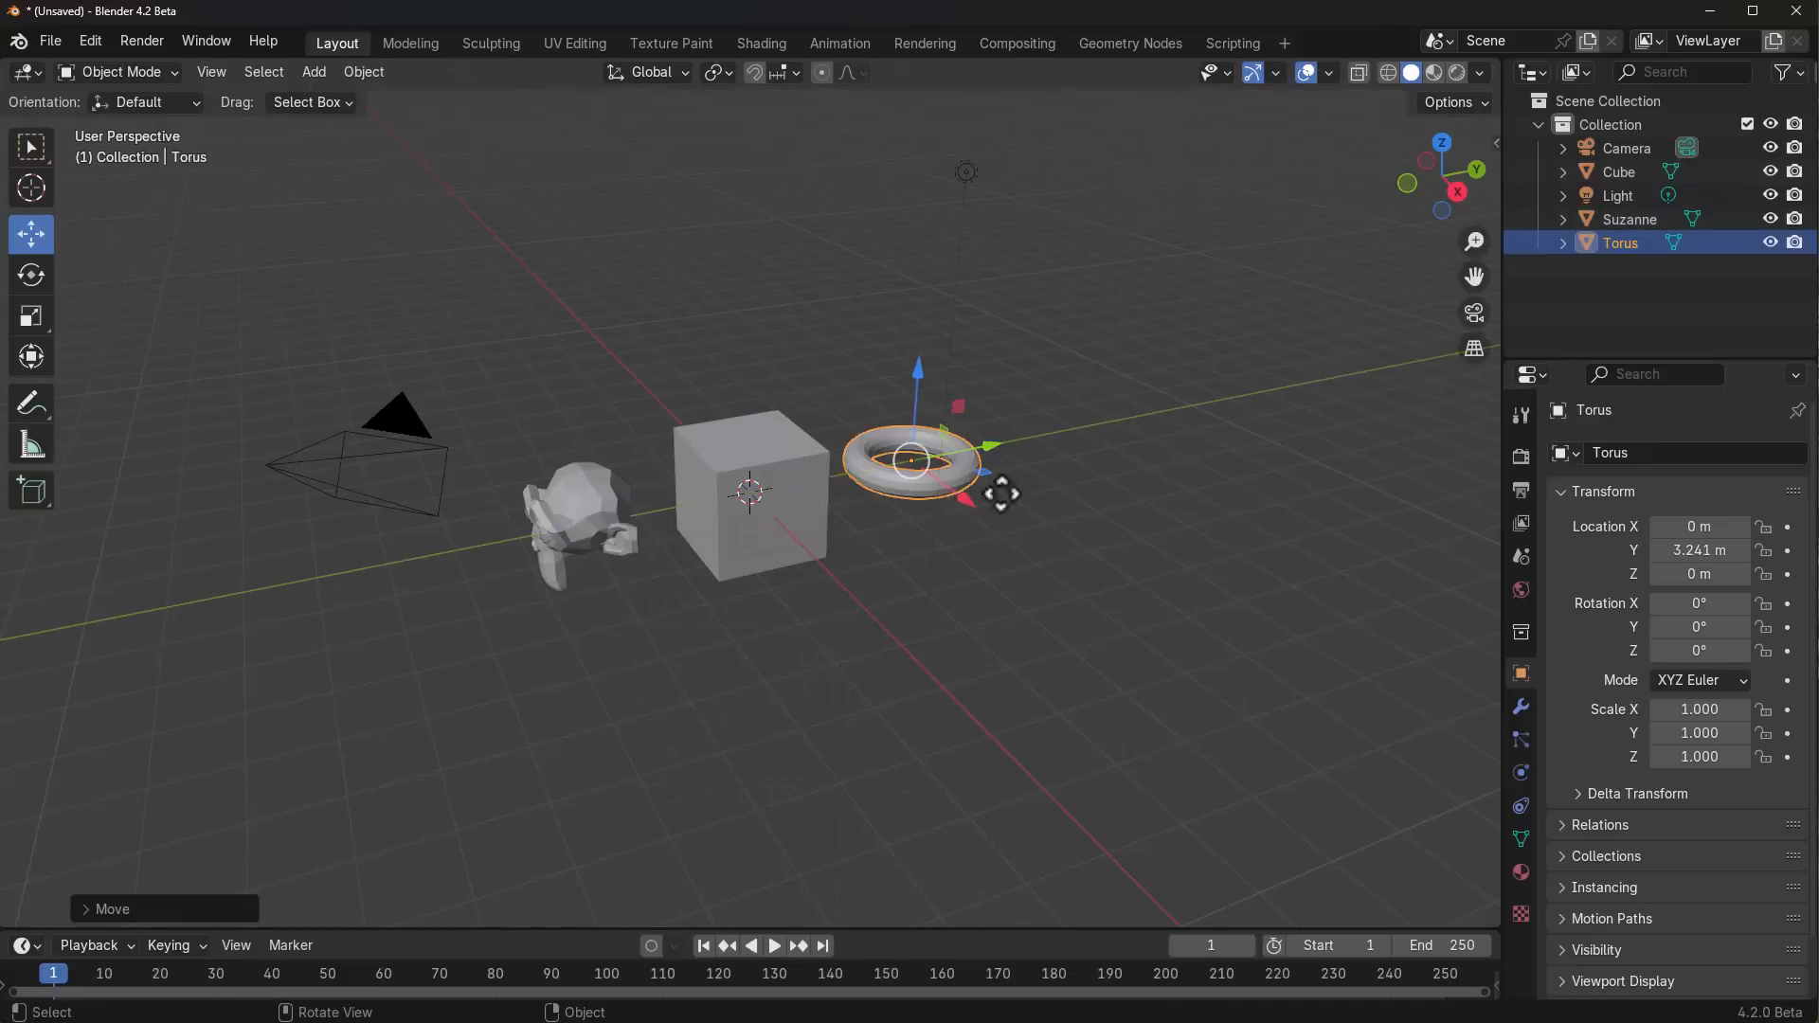
Step: Select the cube and add an Alembic exporter to its collection
click(740, 483)
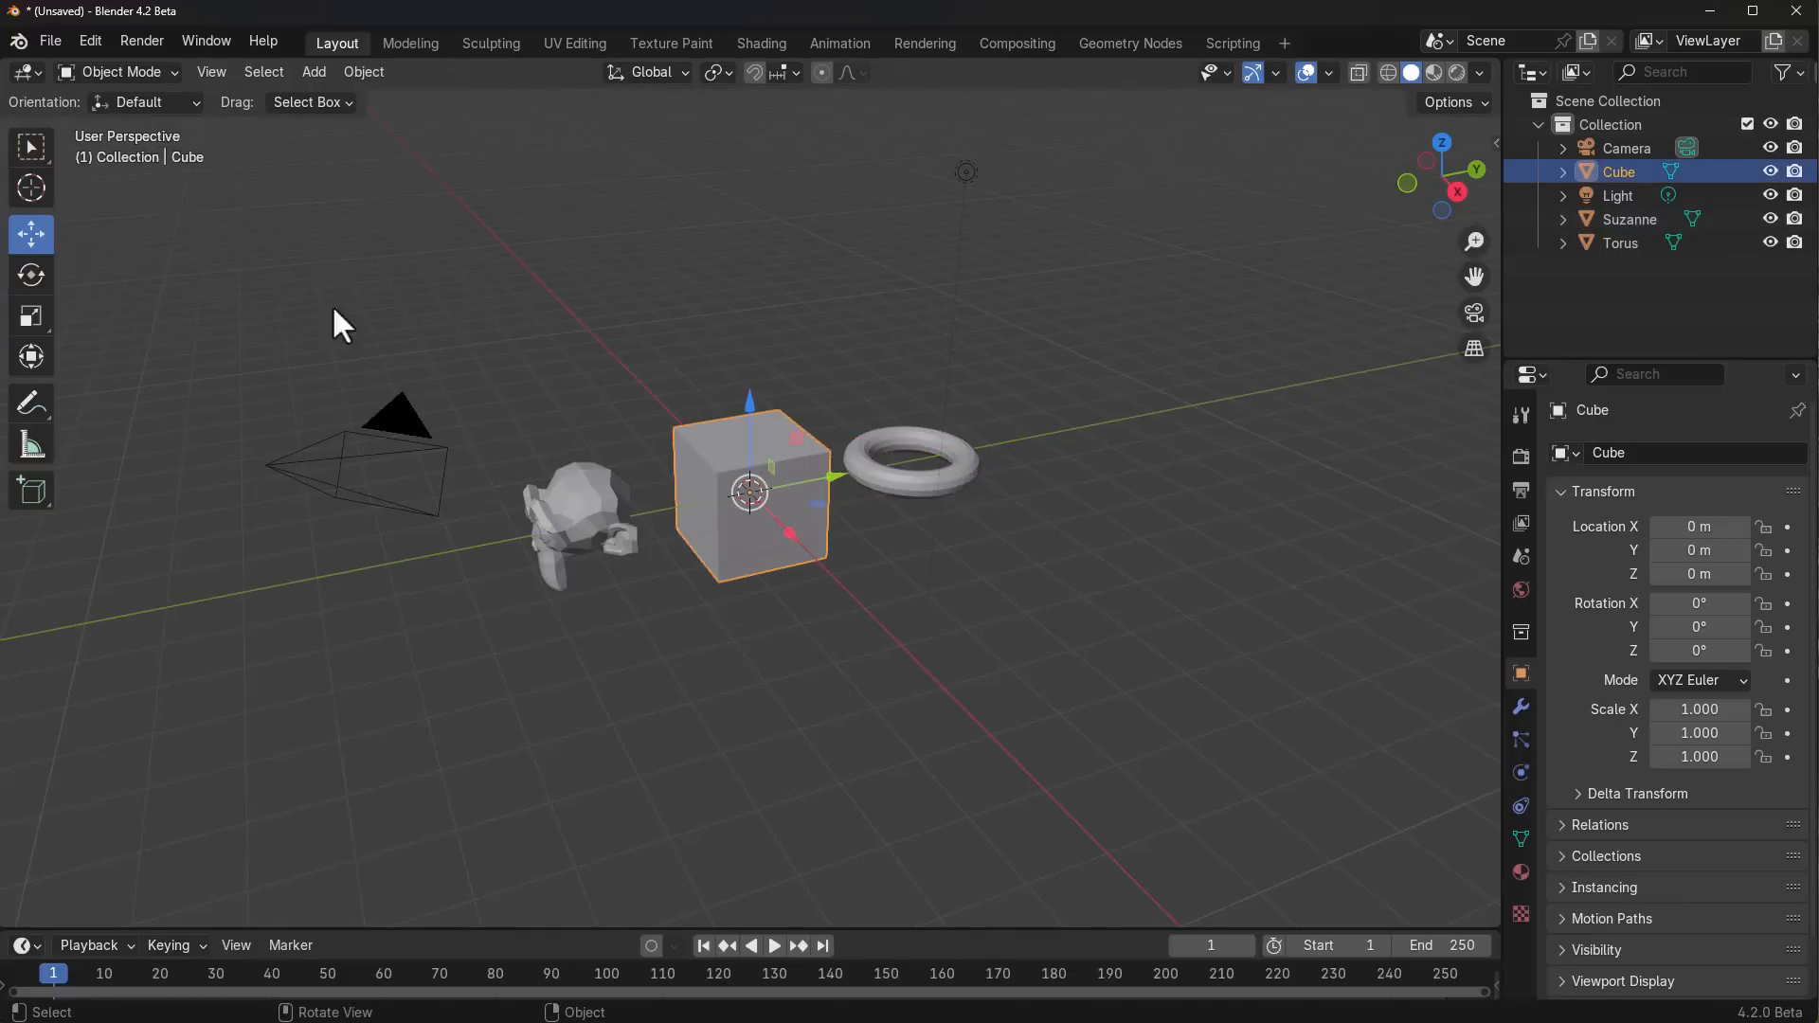
click(59, 41)
mouse_move(185, 398)
click(1521, 632)
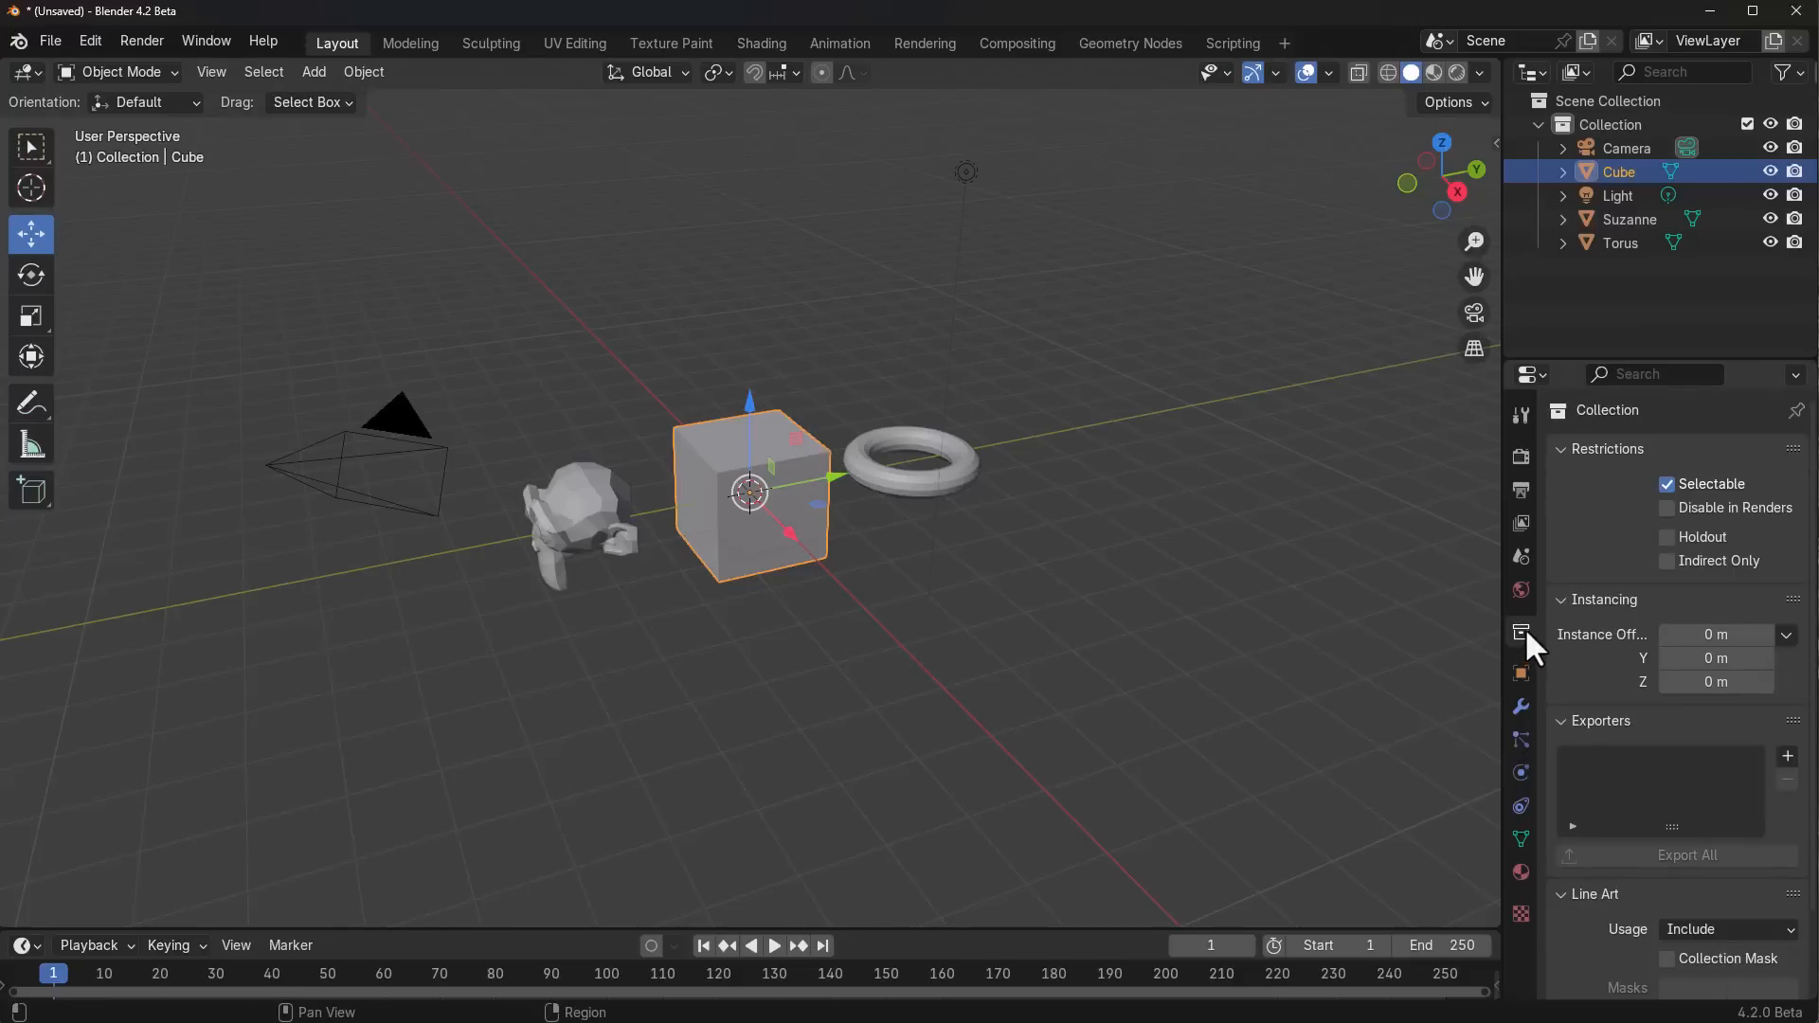
scroll(1526, 627, down, 2)
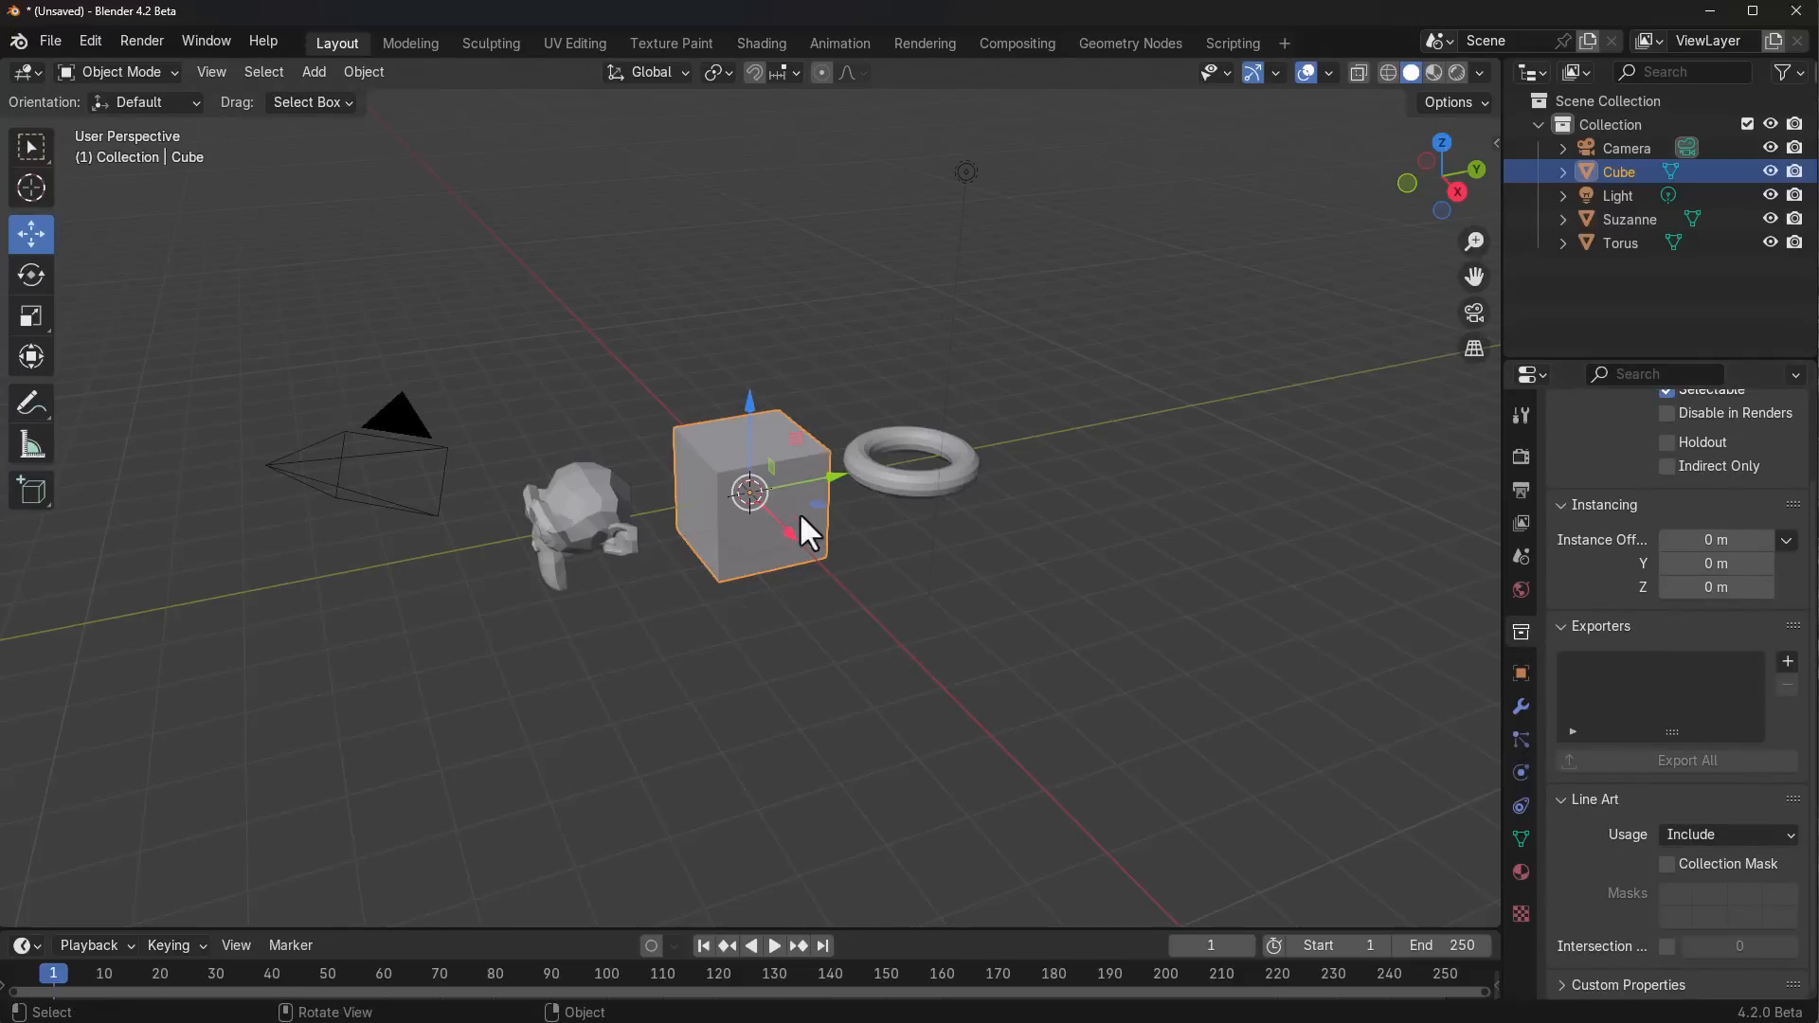
click(1787, 661)
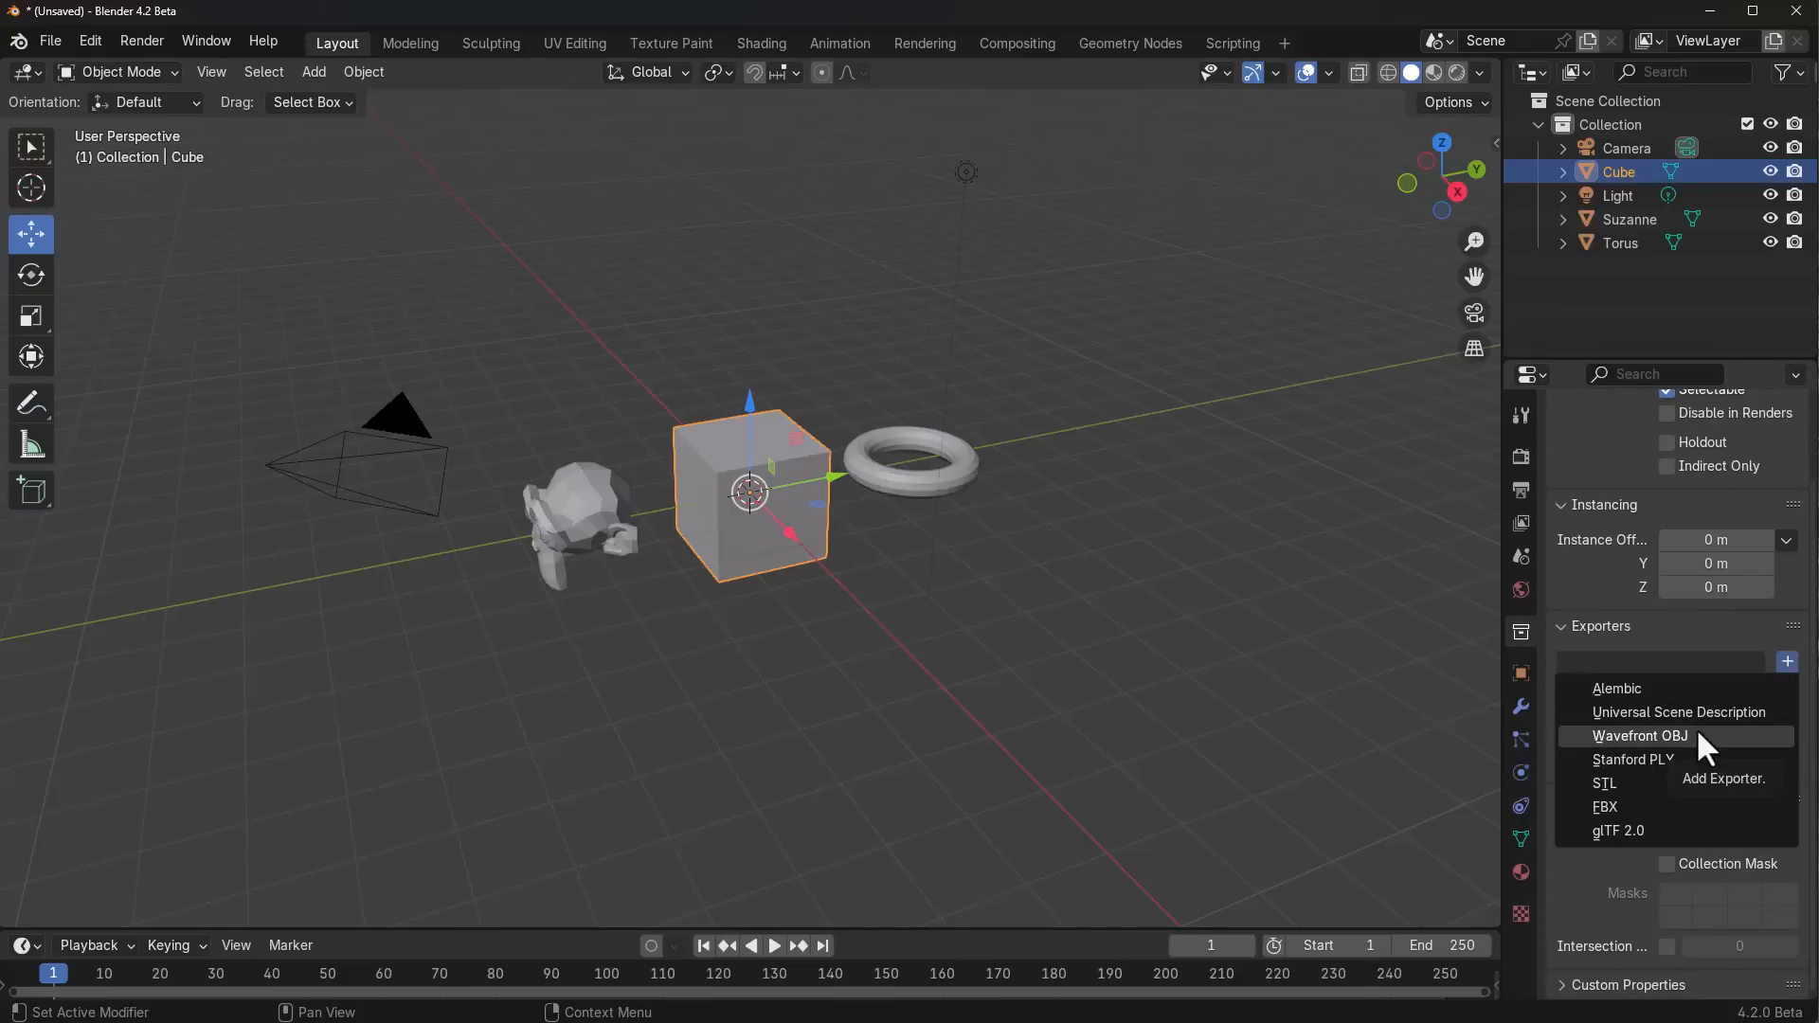
click(1662, 690)
Step: Add an FBX exporter with the monkey selected and an STL exporter with the torus selected
click(581, 527)
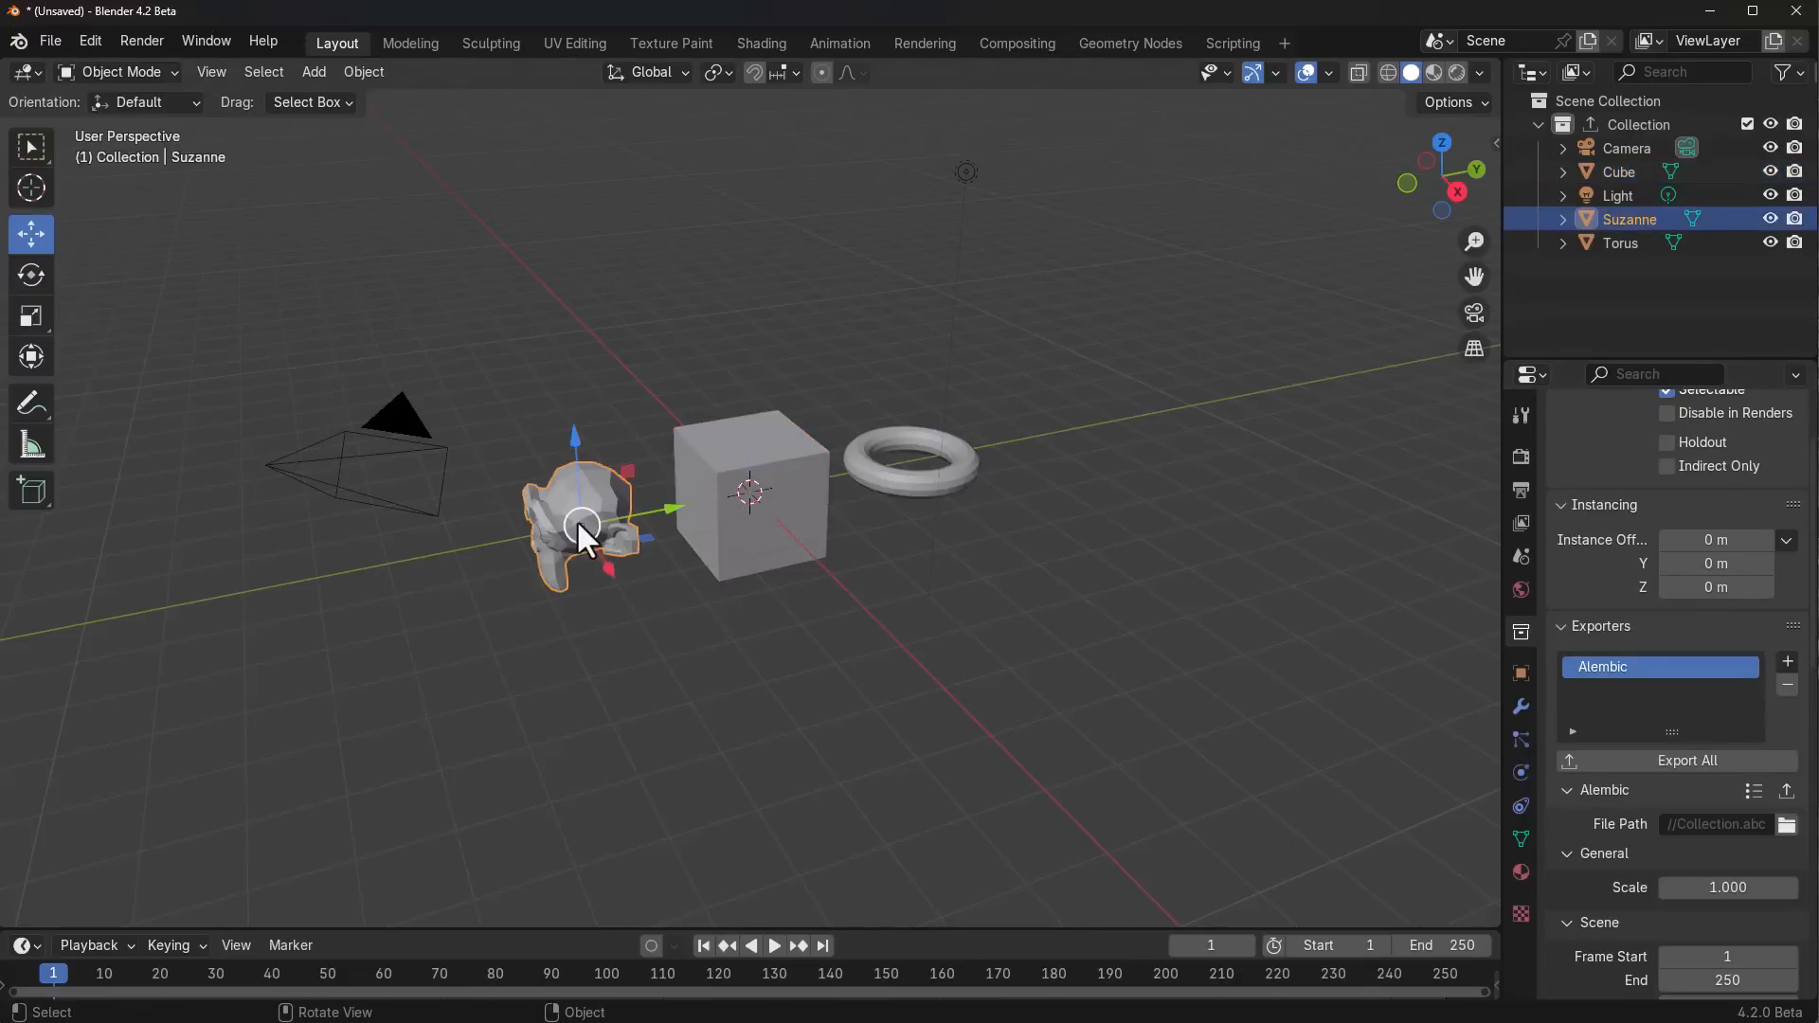
click(1787, 660)
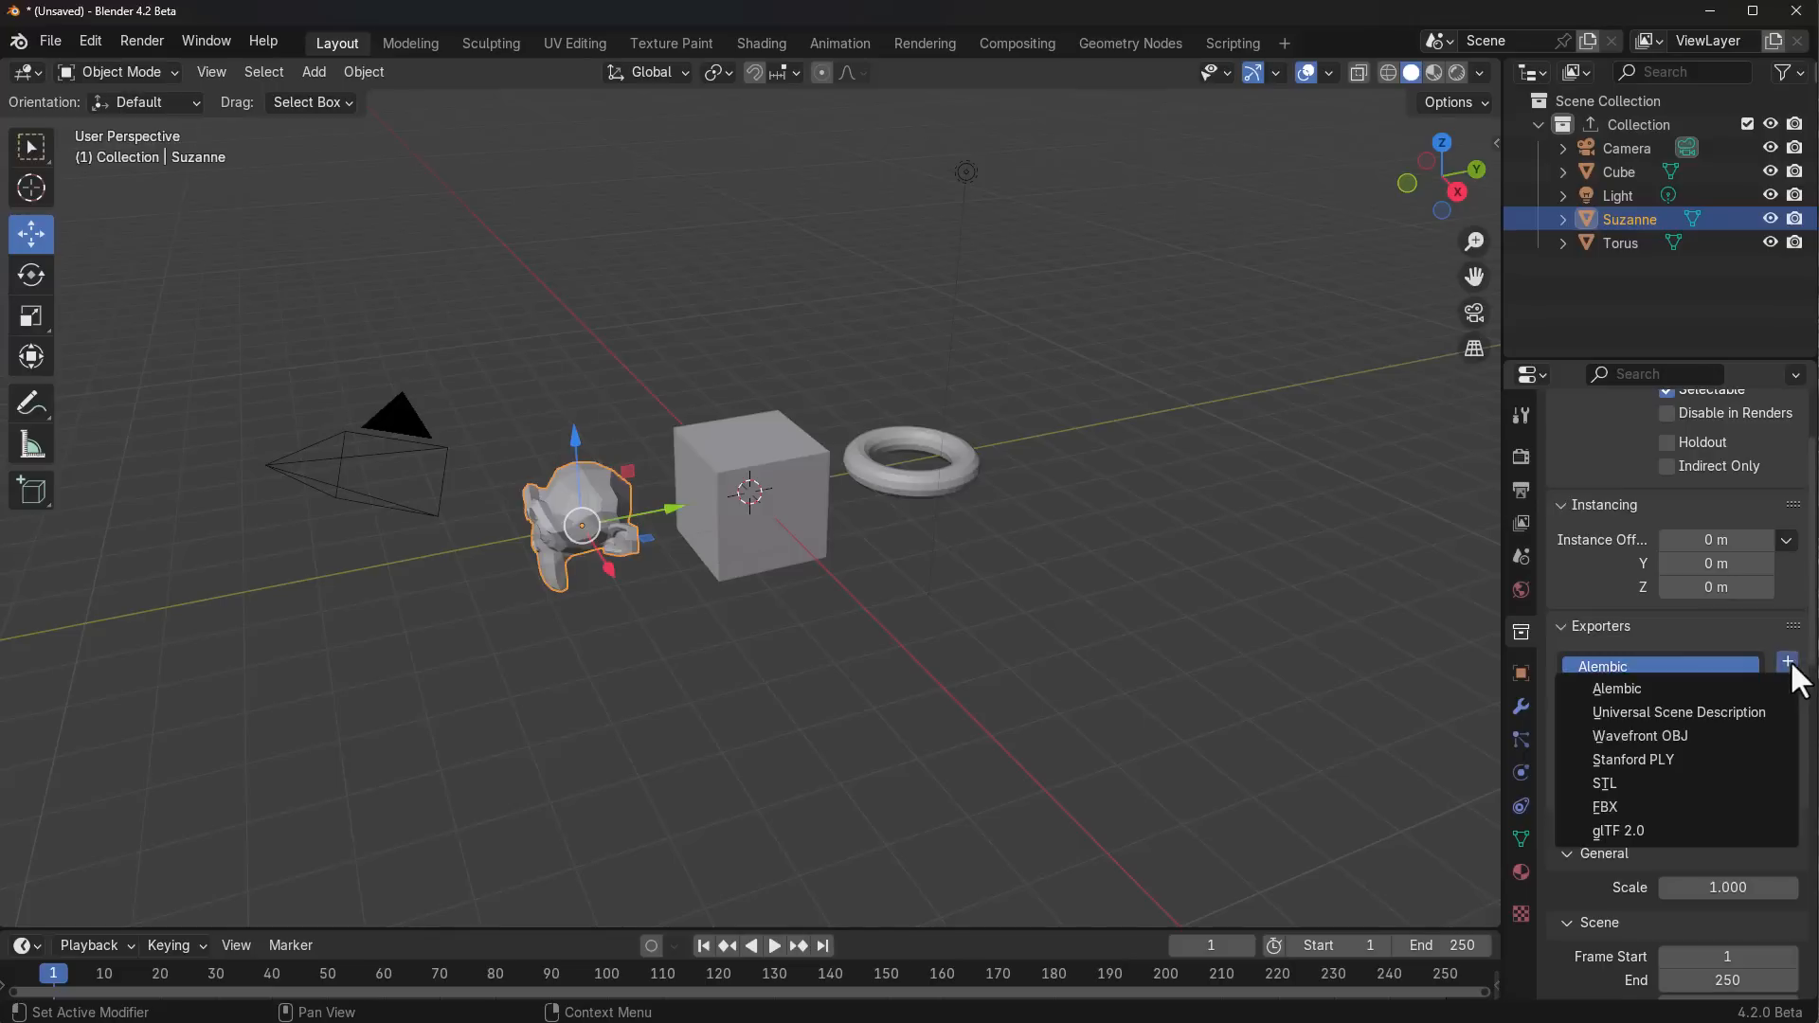
click(1605, 809)
click(948, 488)
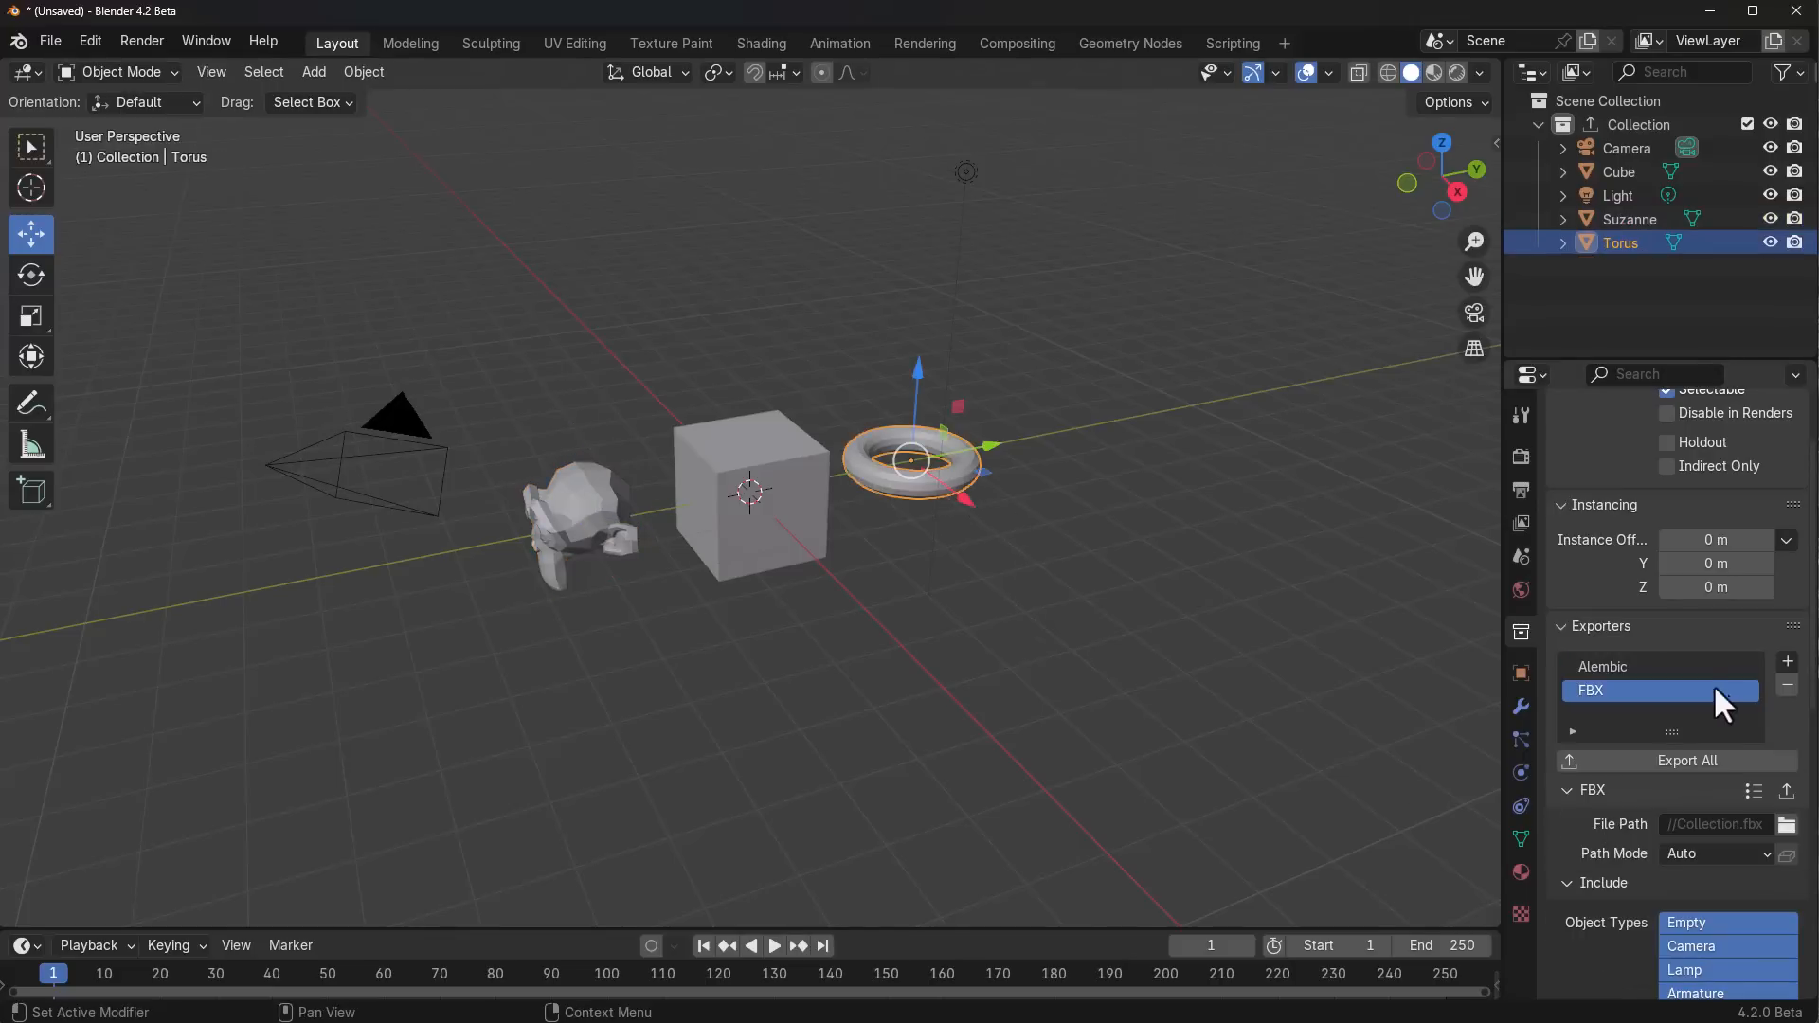
click(1786, 661)
click(1610, 785)
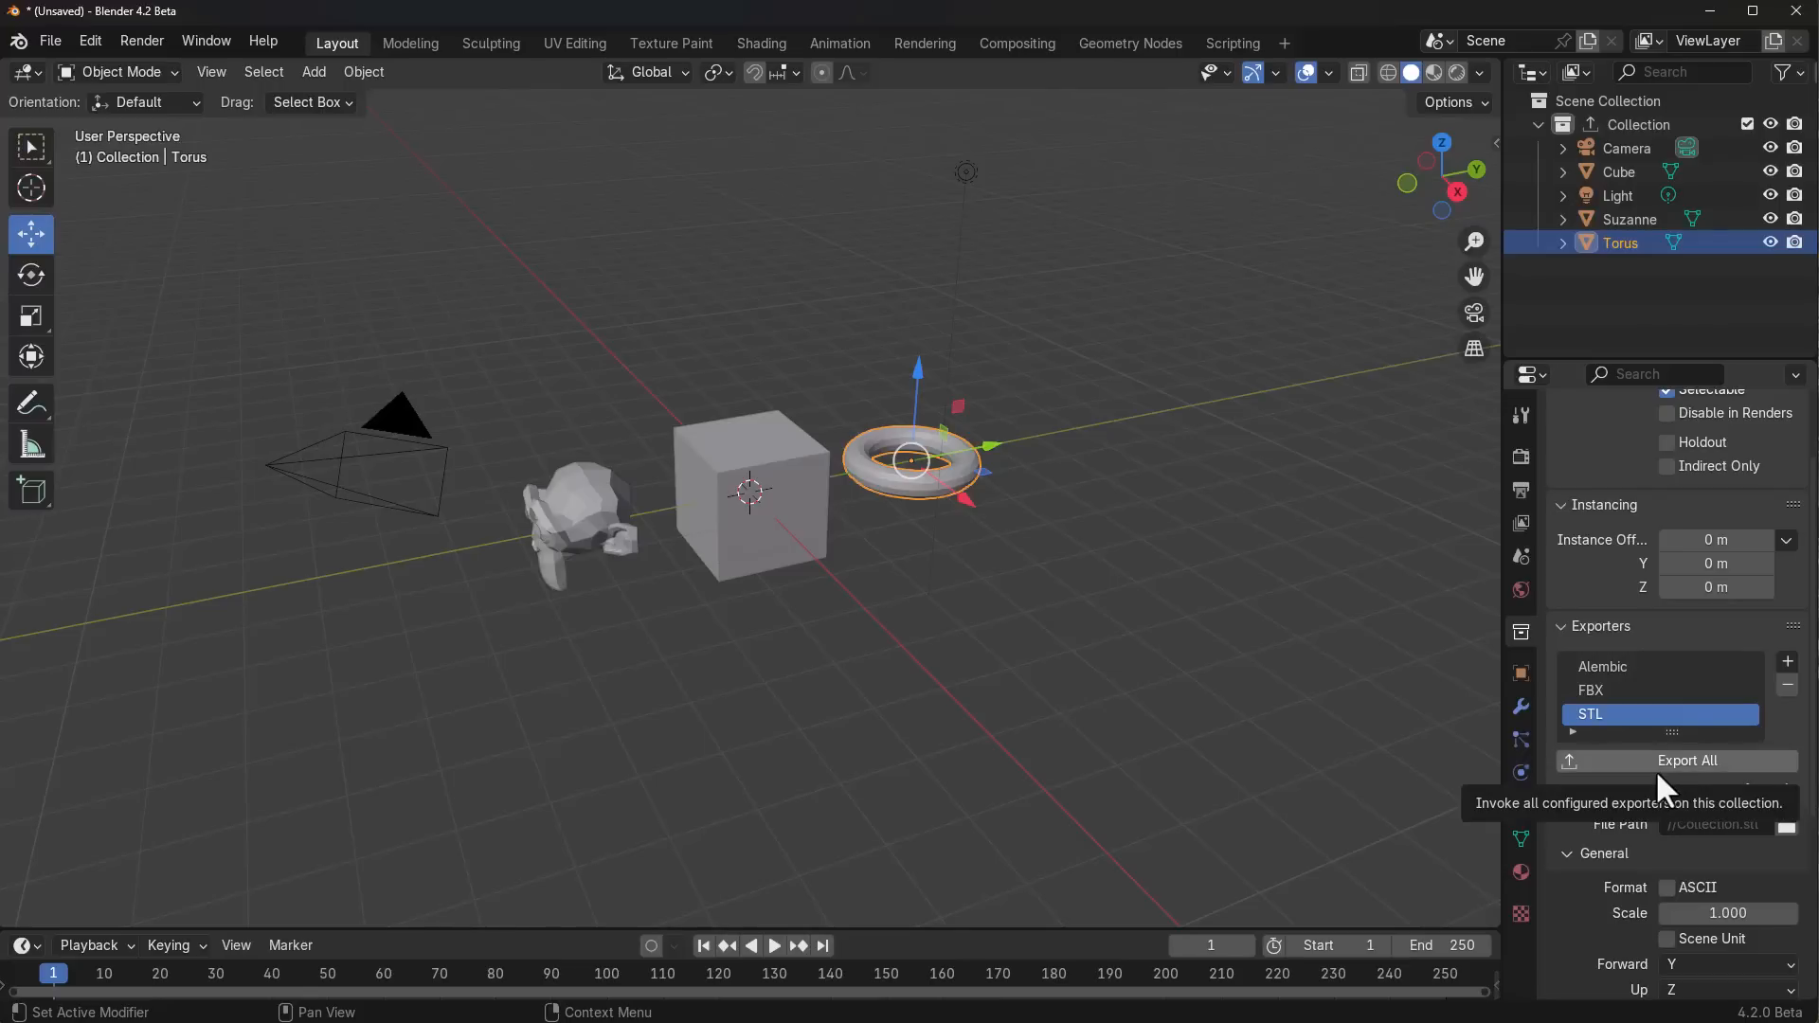
Step: Examine the collection's FBX exporter settings, including its object types and transform options
click(1613, 690)
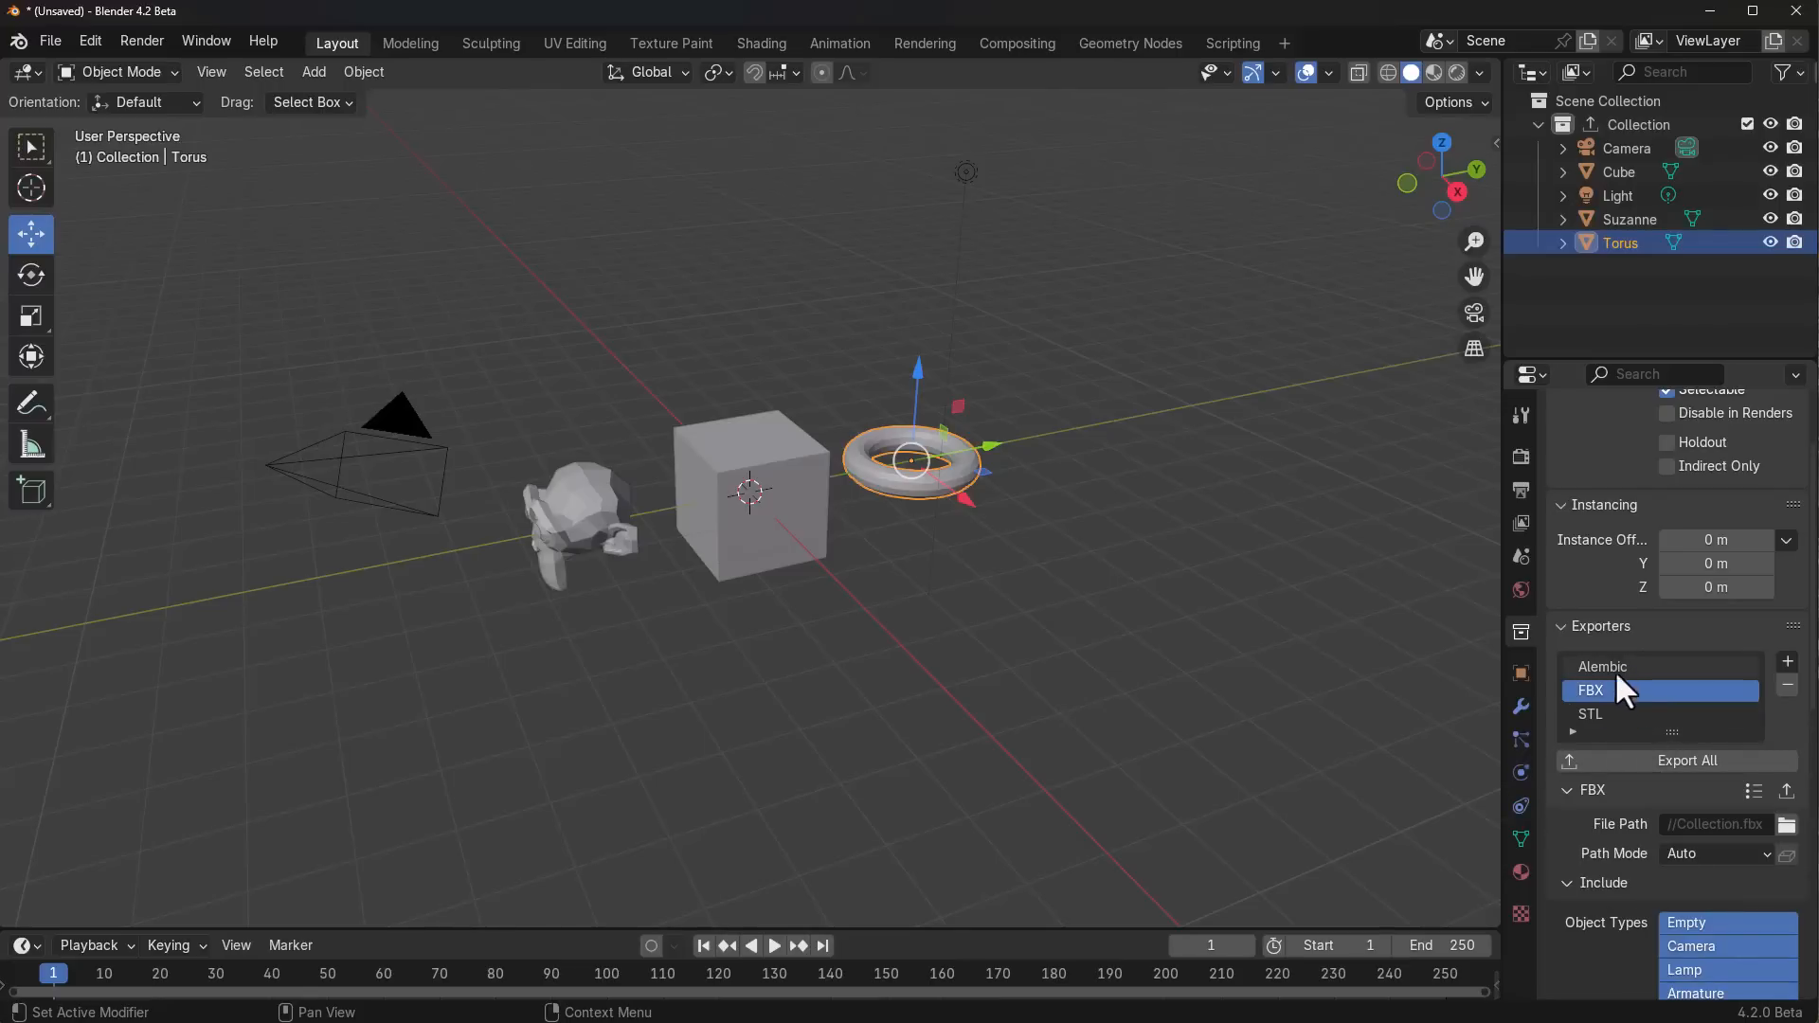
scroll(1640, 786, down, 14)
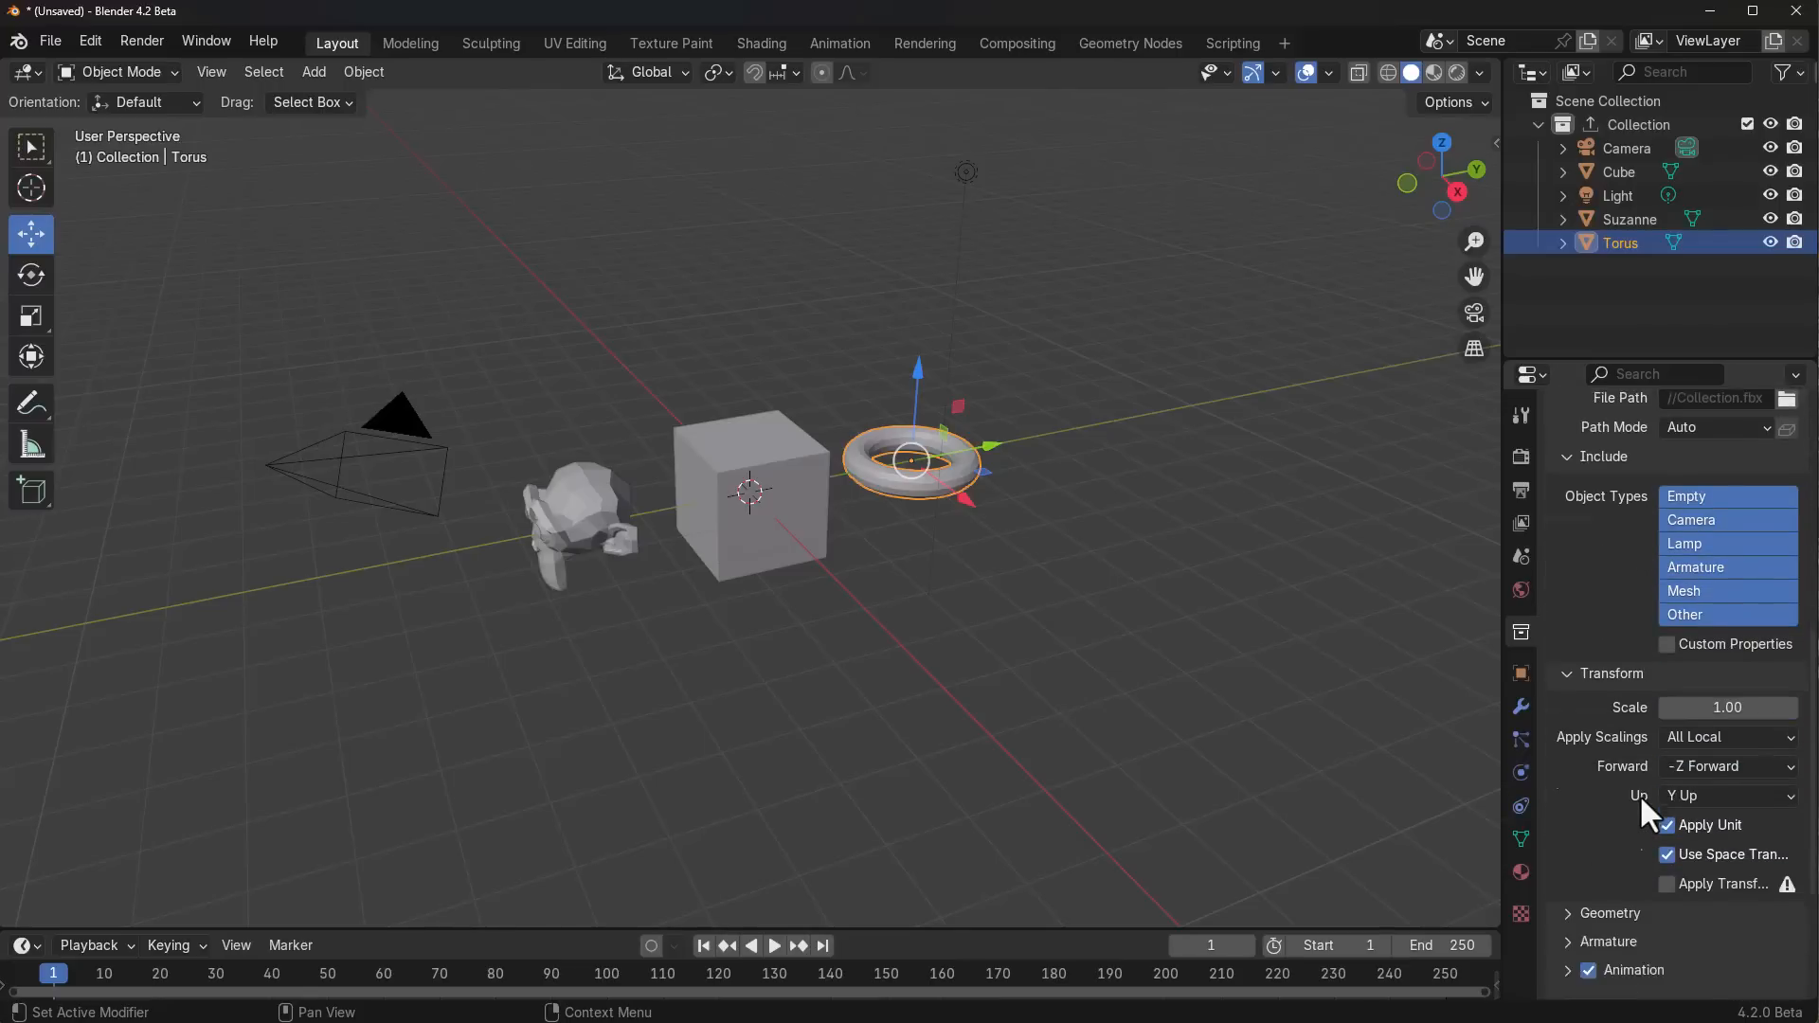
scroll(1639, 801, up, 10)
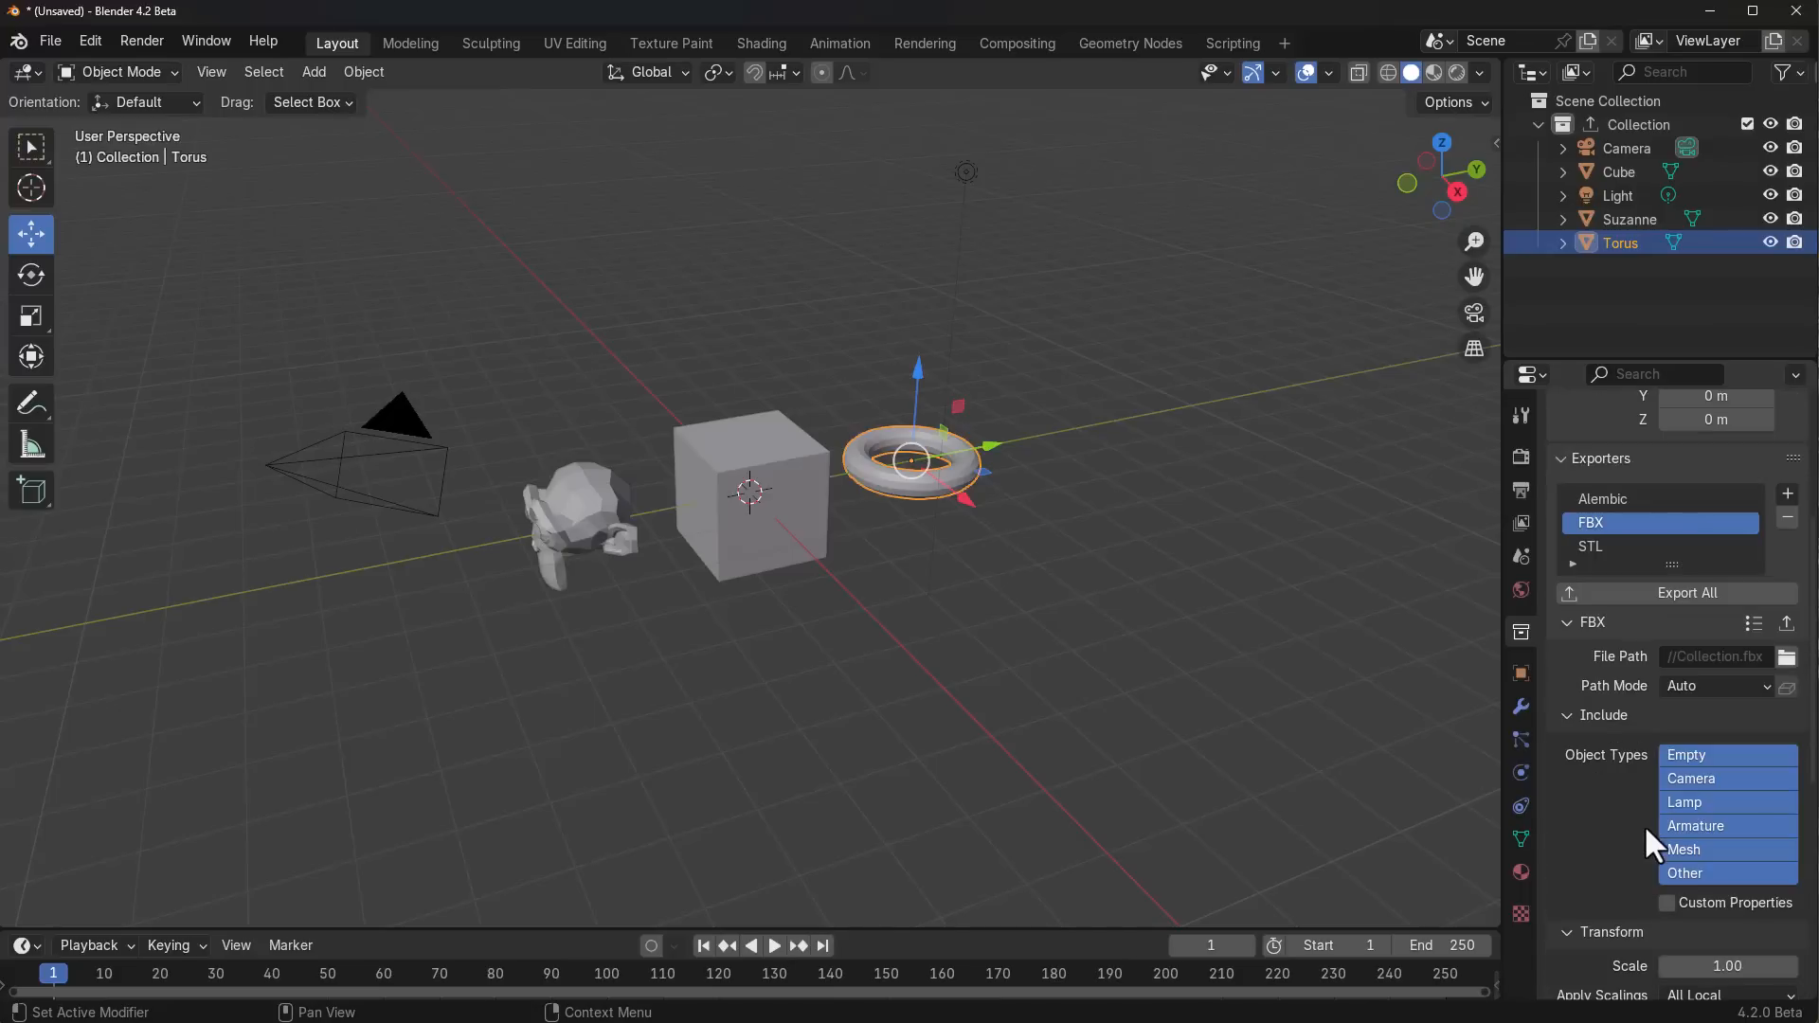
scroll(1656, 796, up, 5)
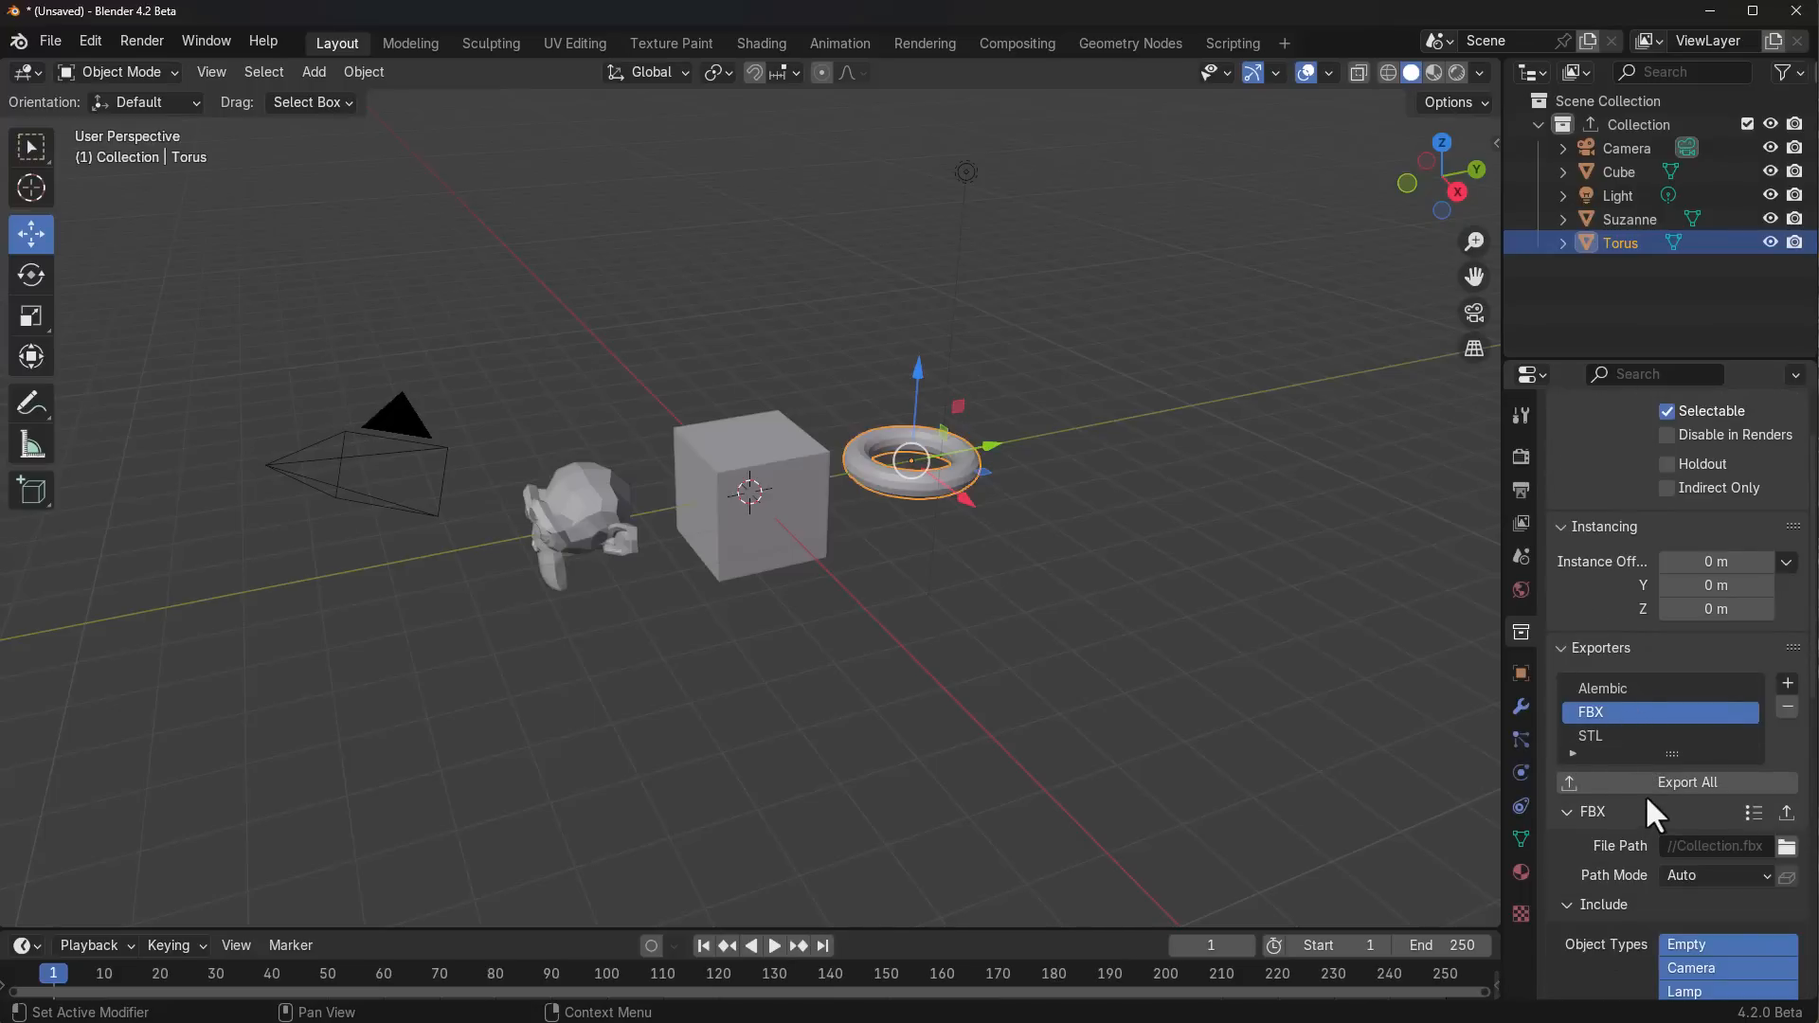
Step: Purge the file's unused local and linked data-blocks with Recursive Delete active
click(49, 42)
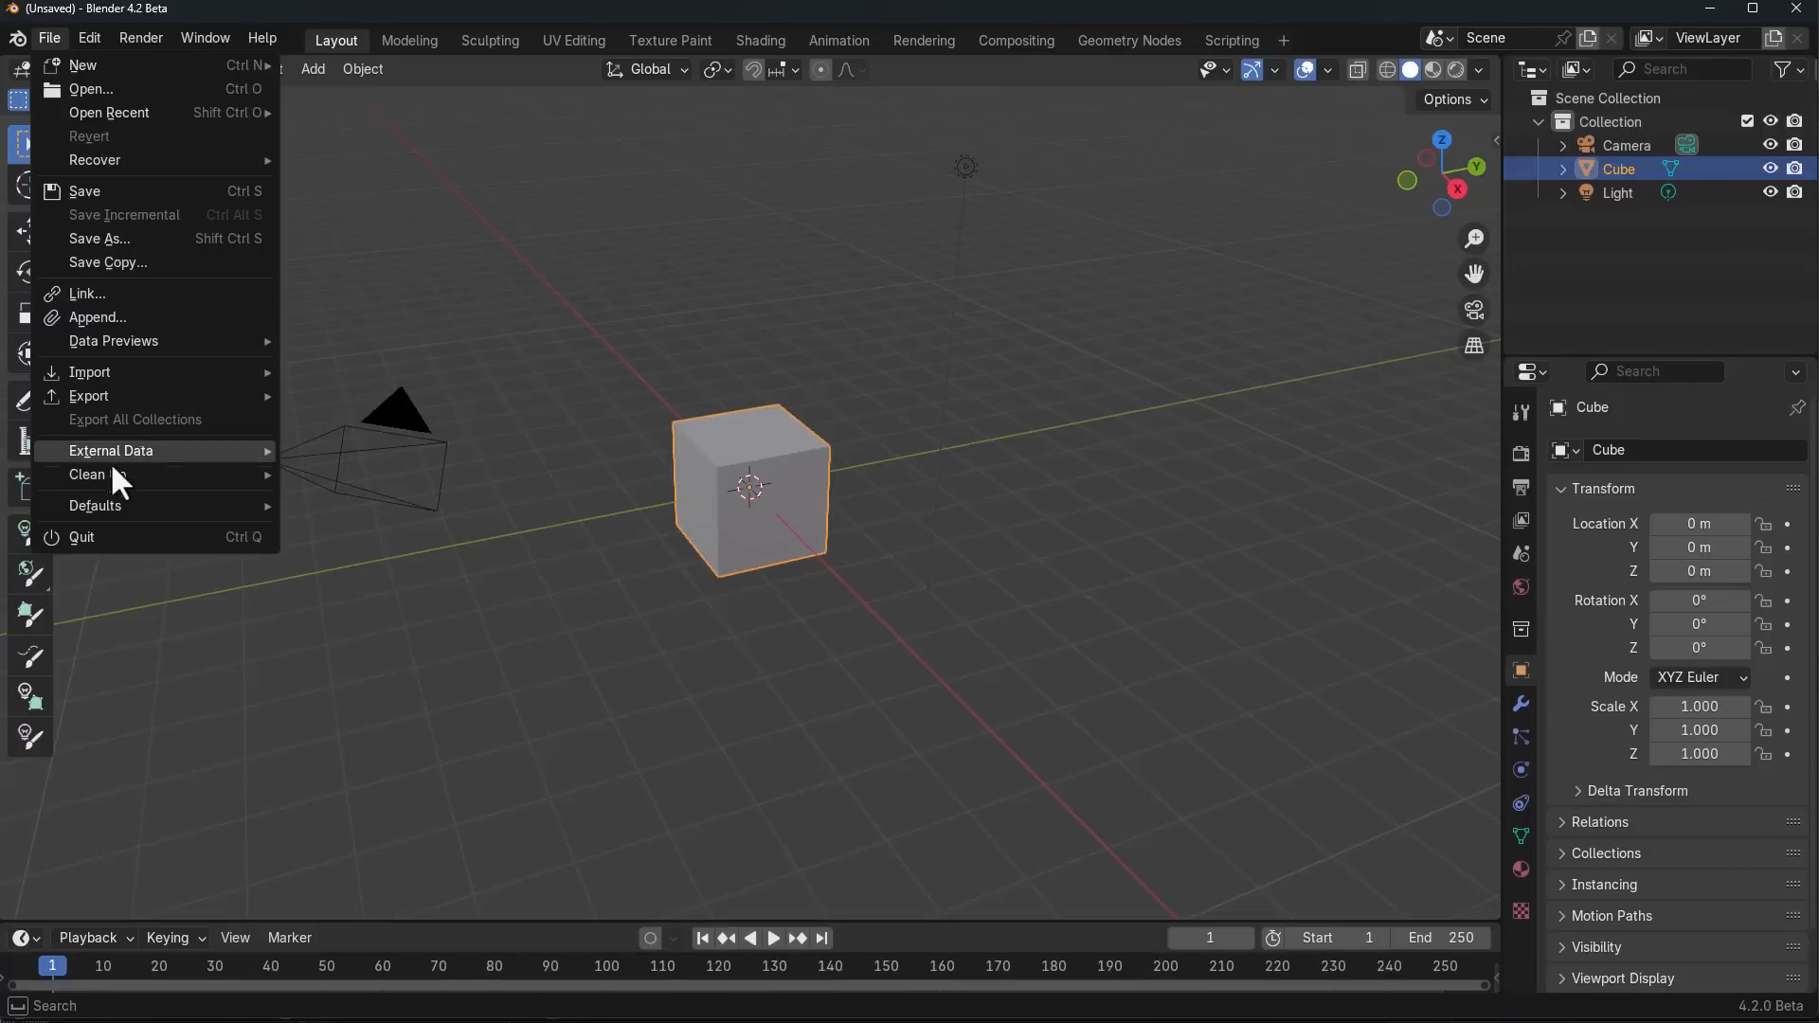
mouse_move(104, 481)
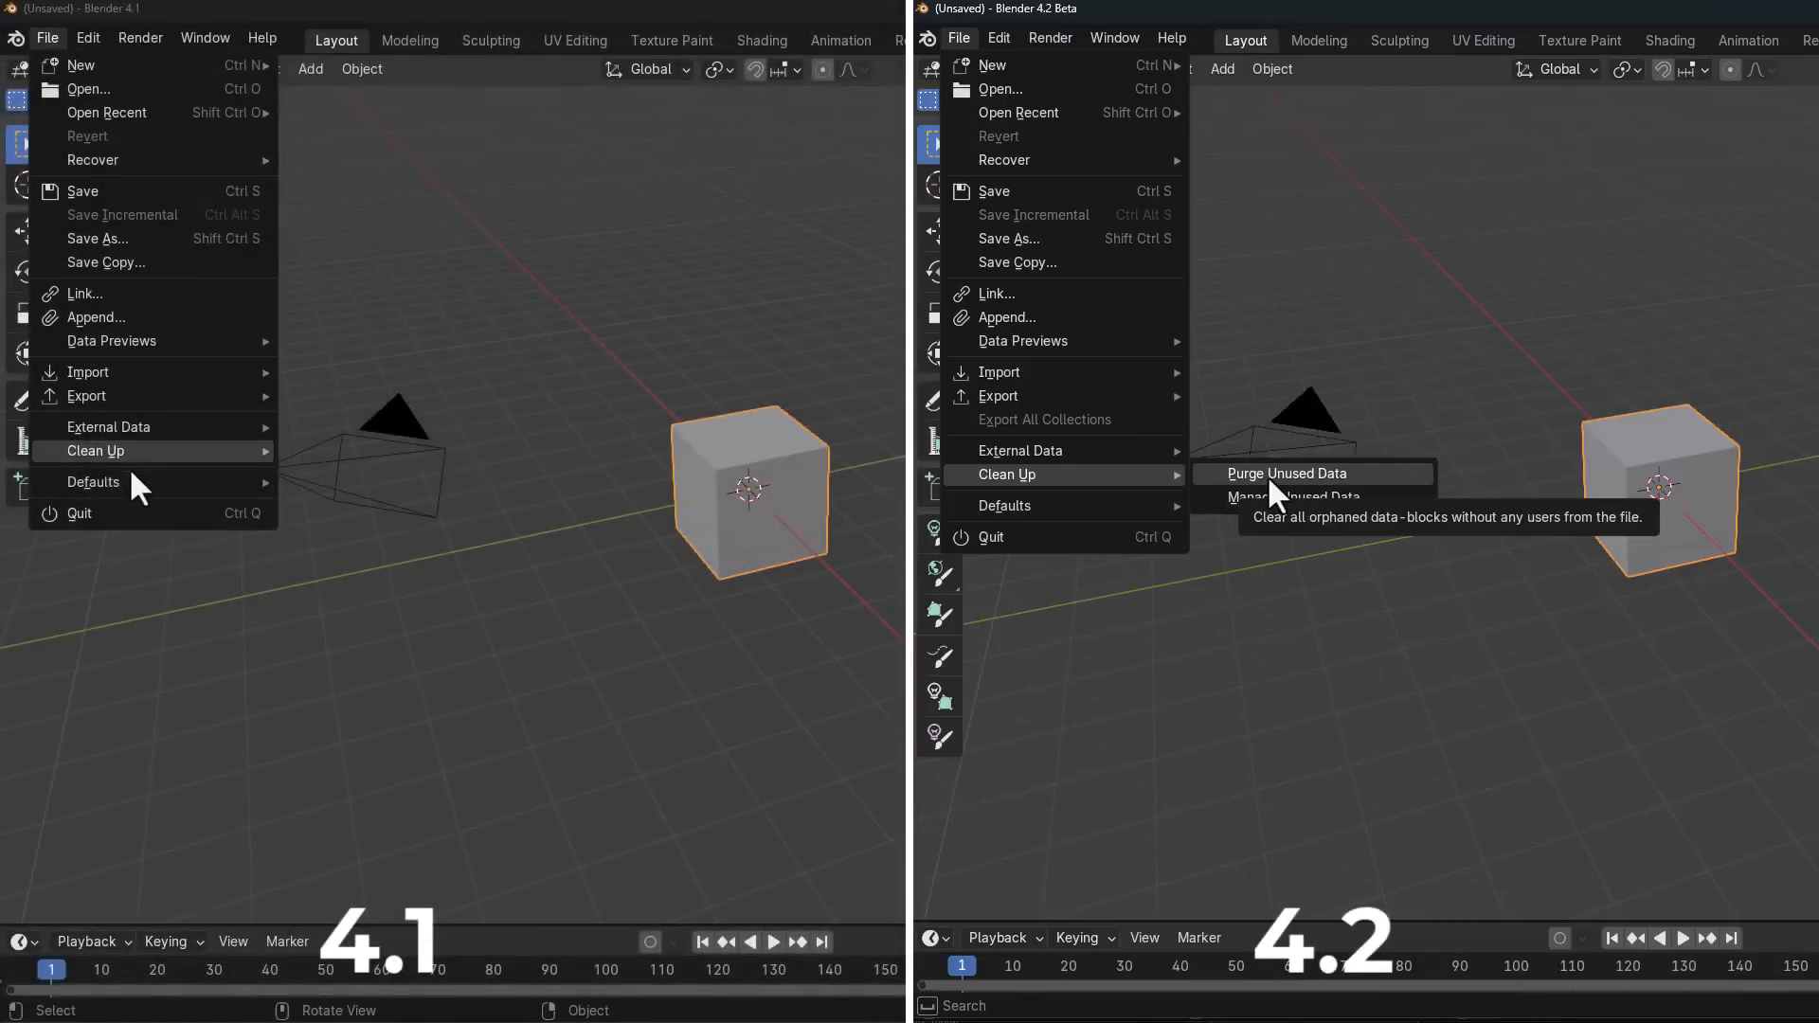
mouse_move(161, 470)
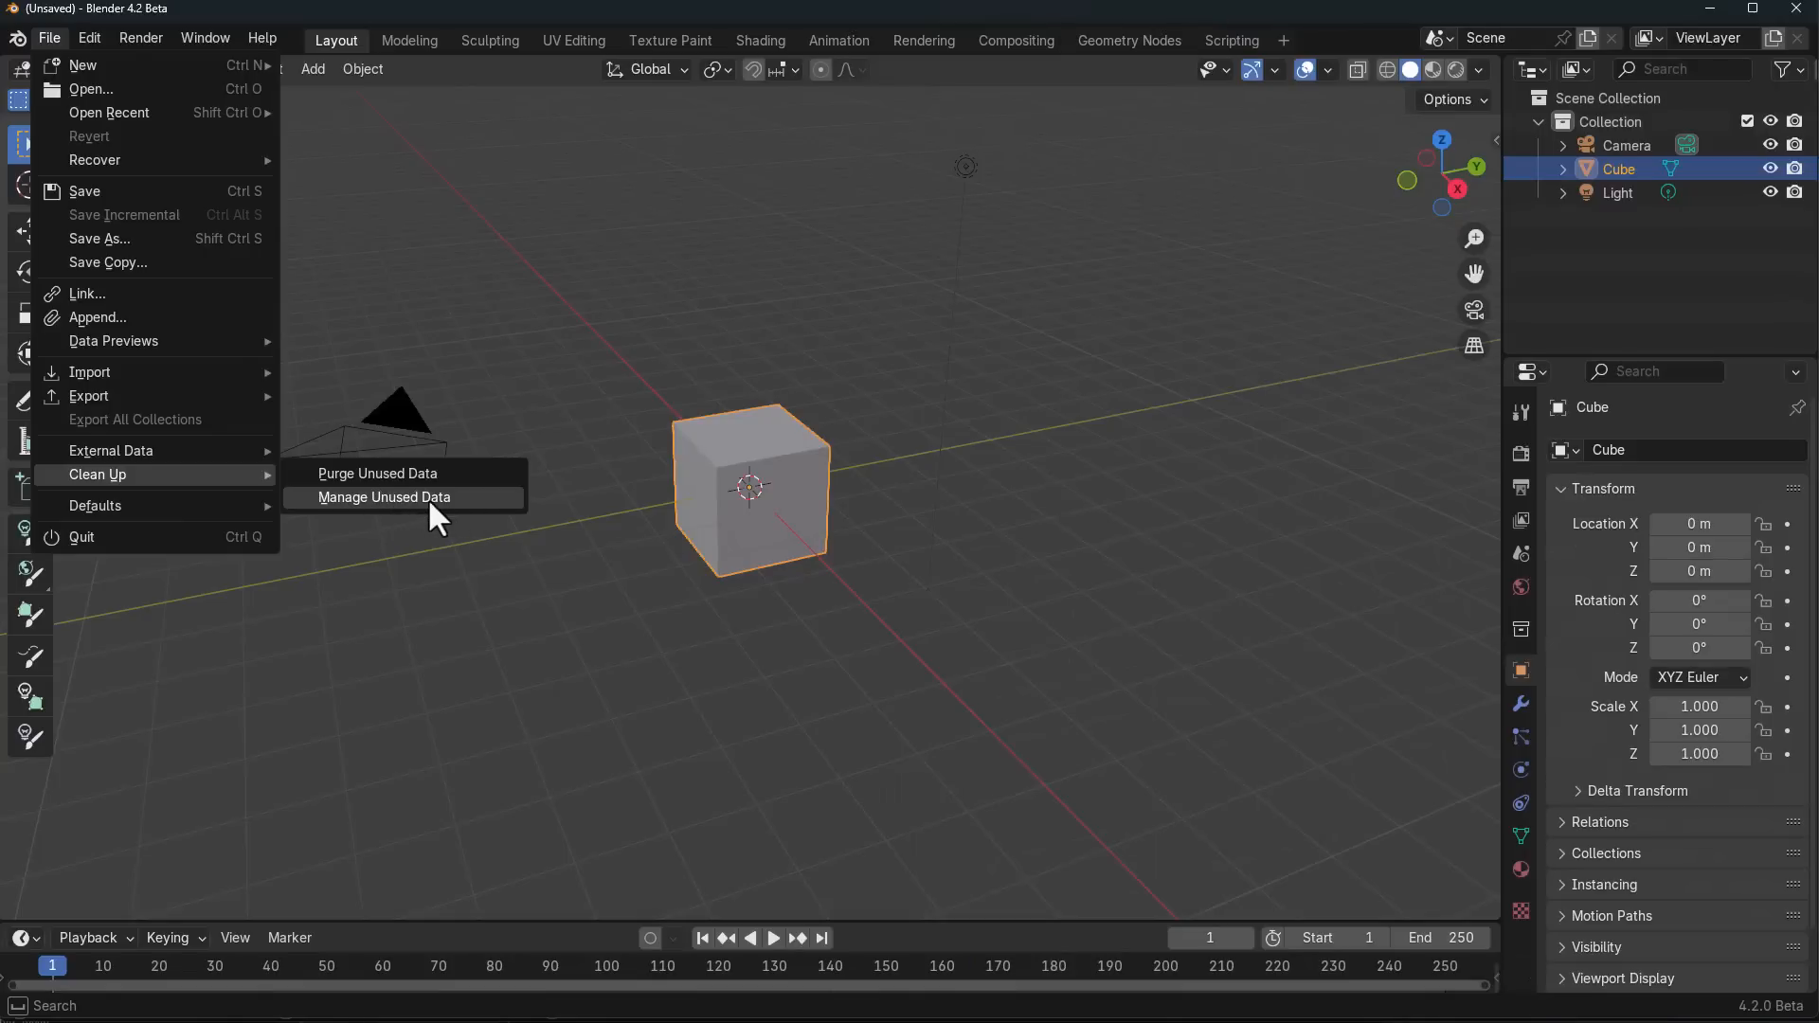
click(440, 477)
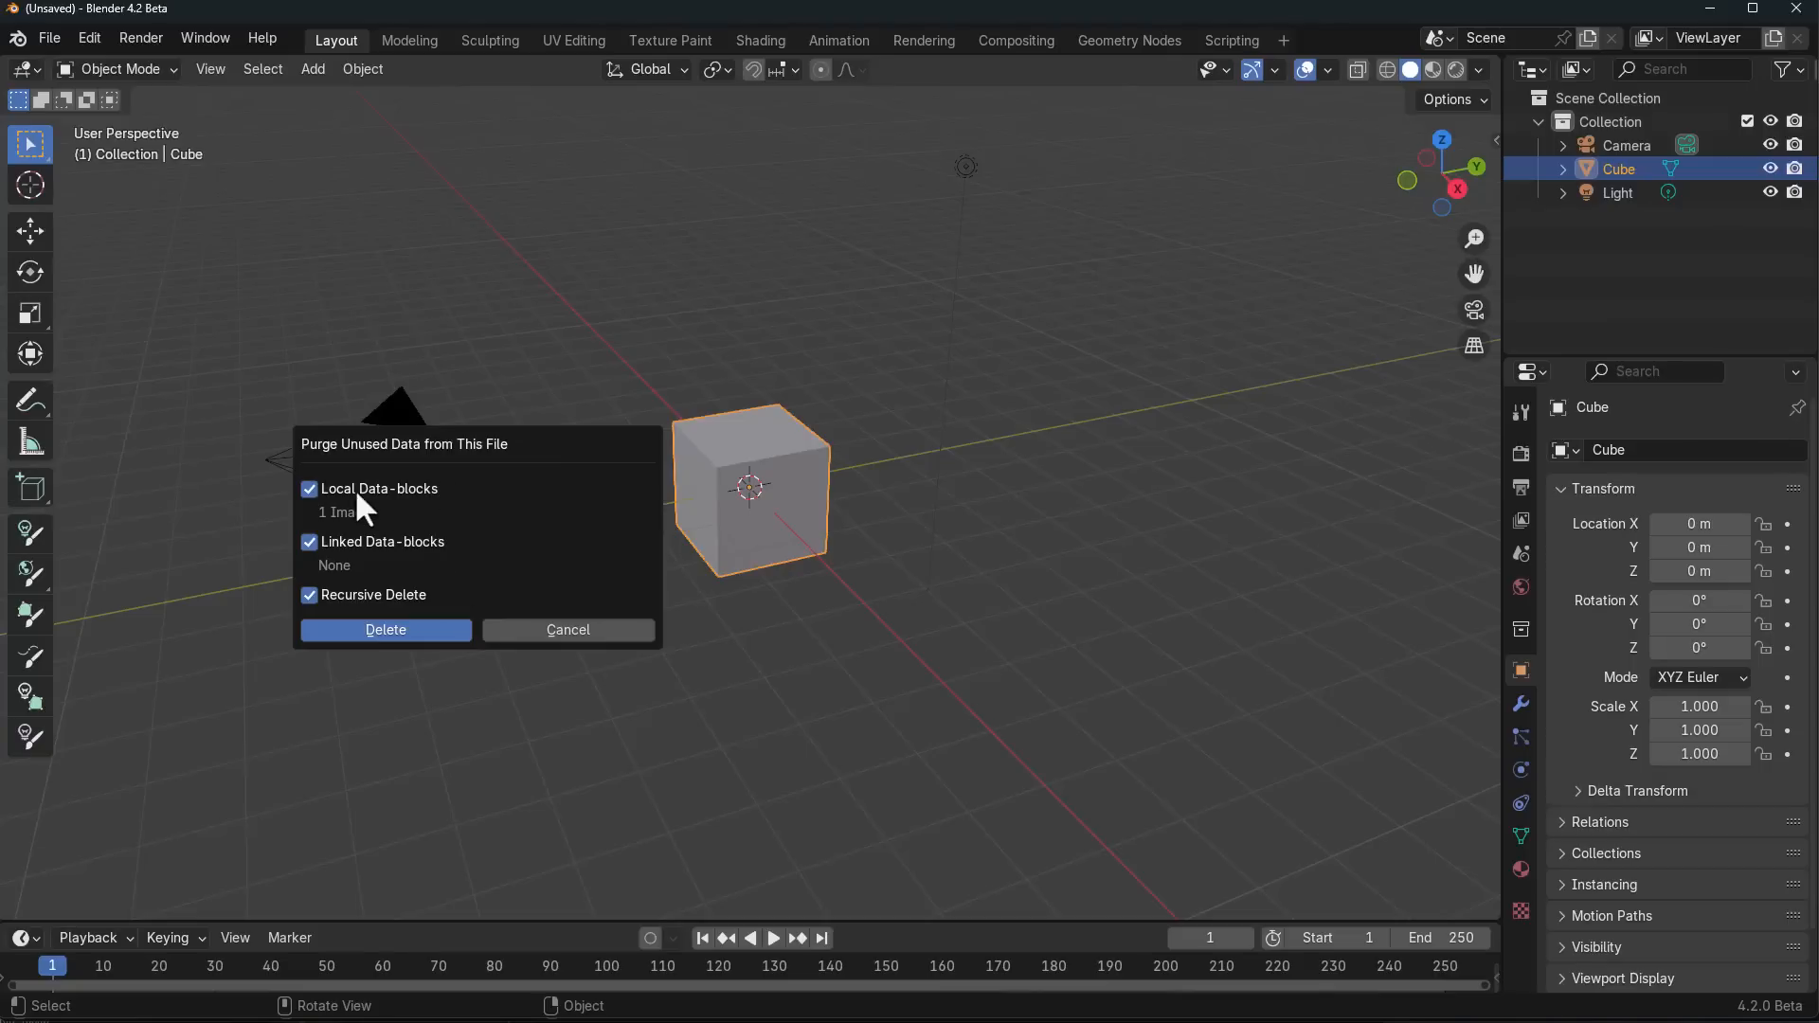
click(398, 632)
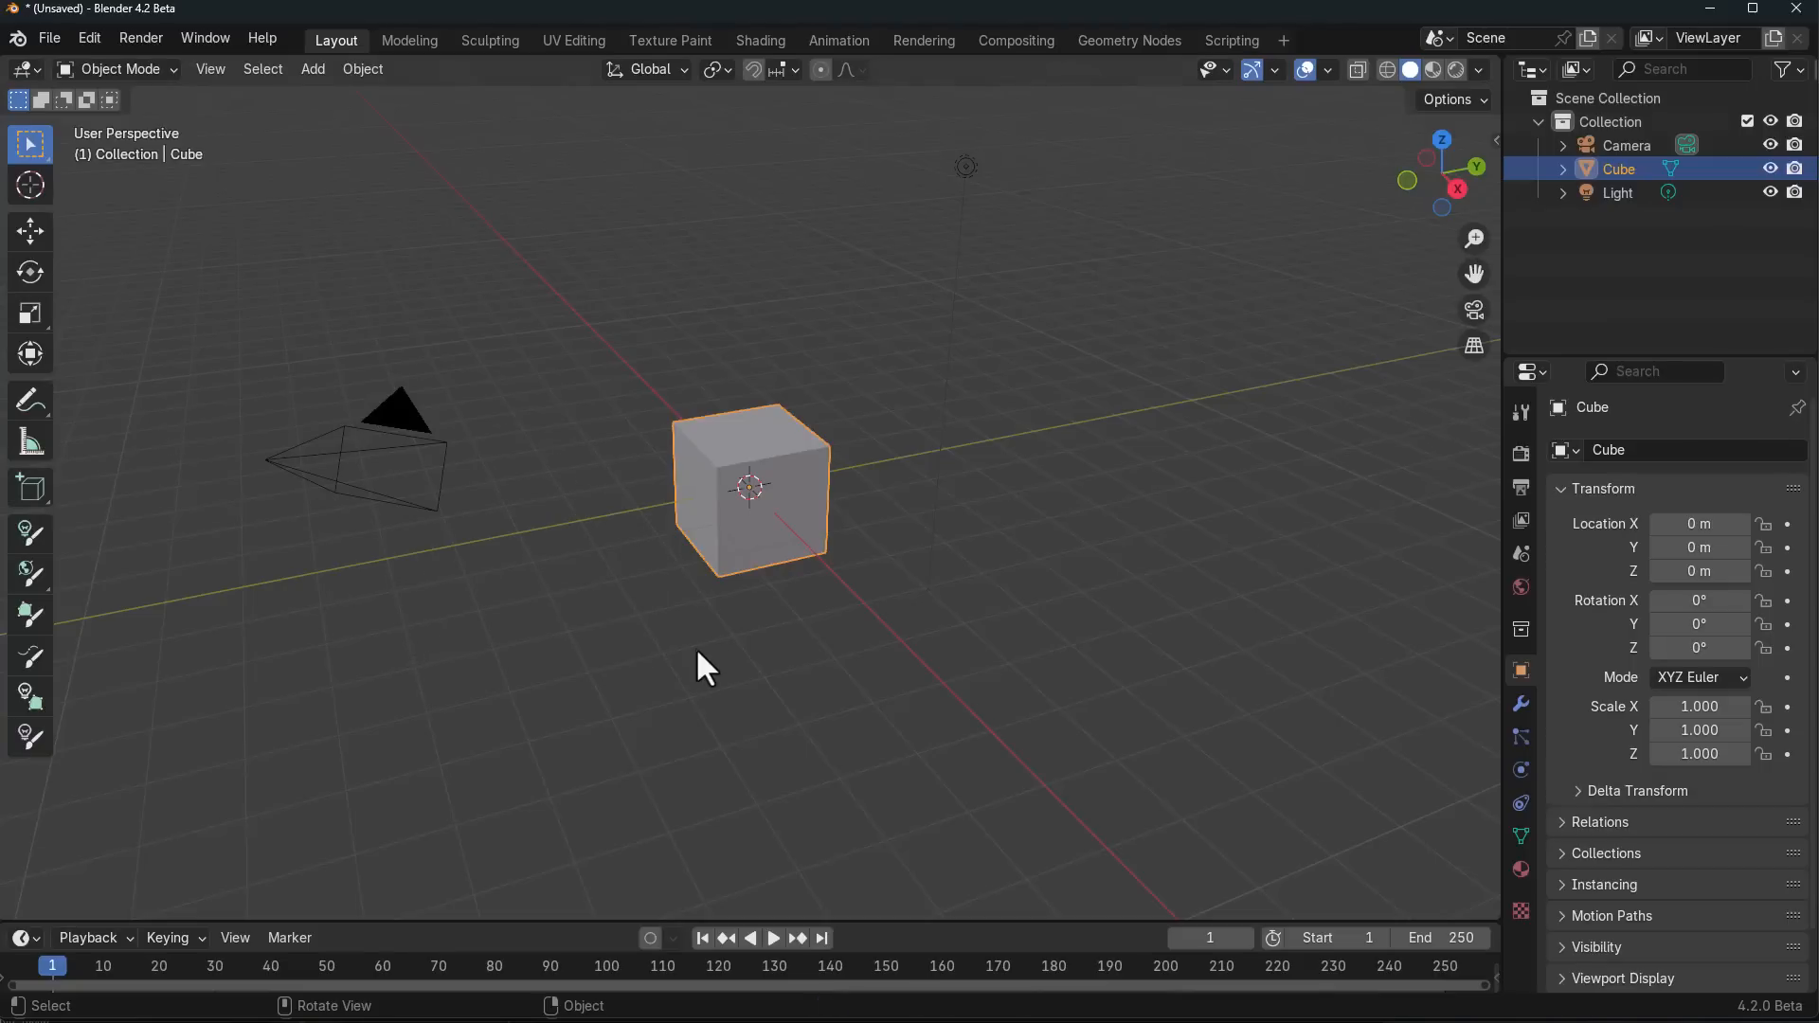
Step: Check the Outliner's display modes, including Unused Data, and search the Outliner for "Ligh"
click(1578, 68)
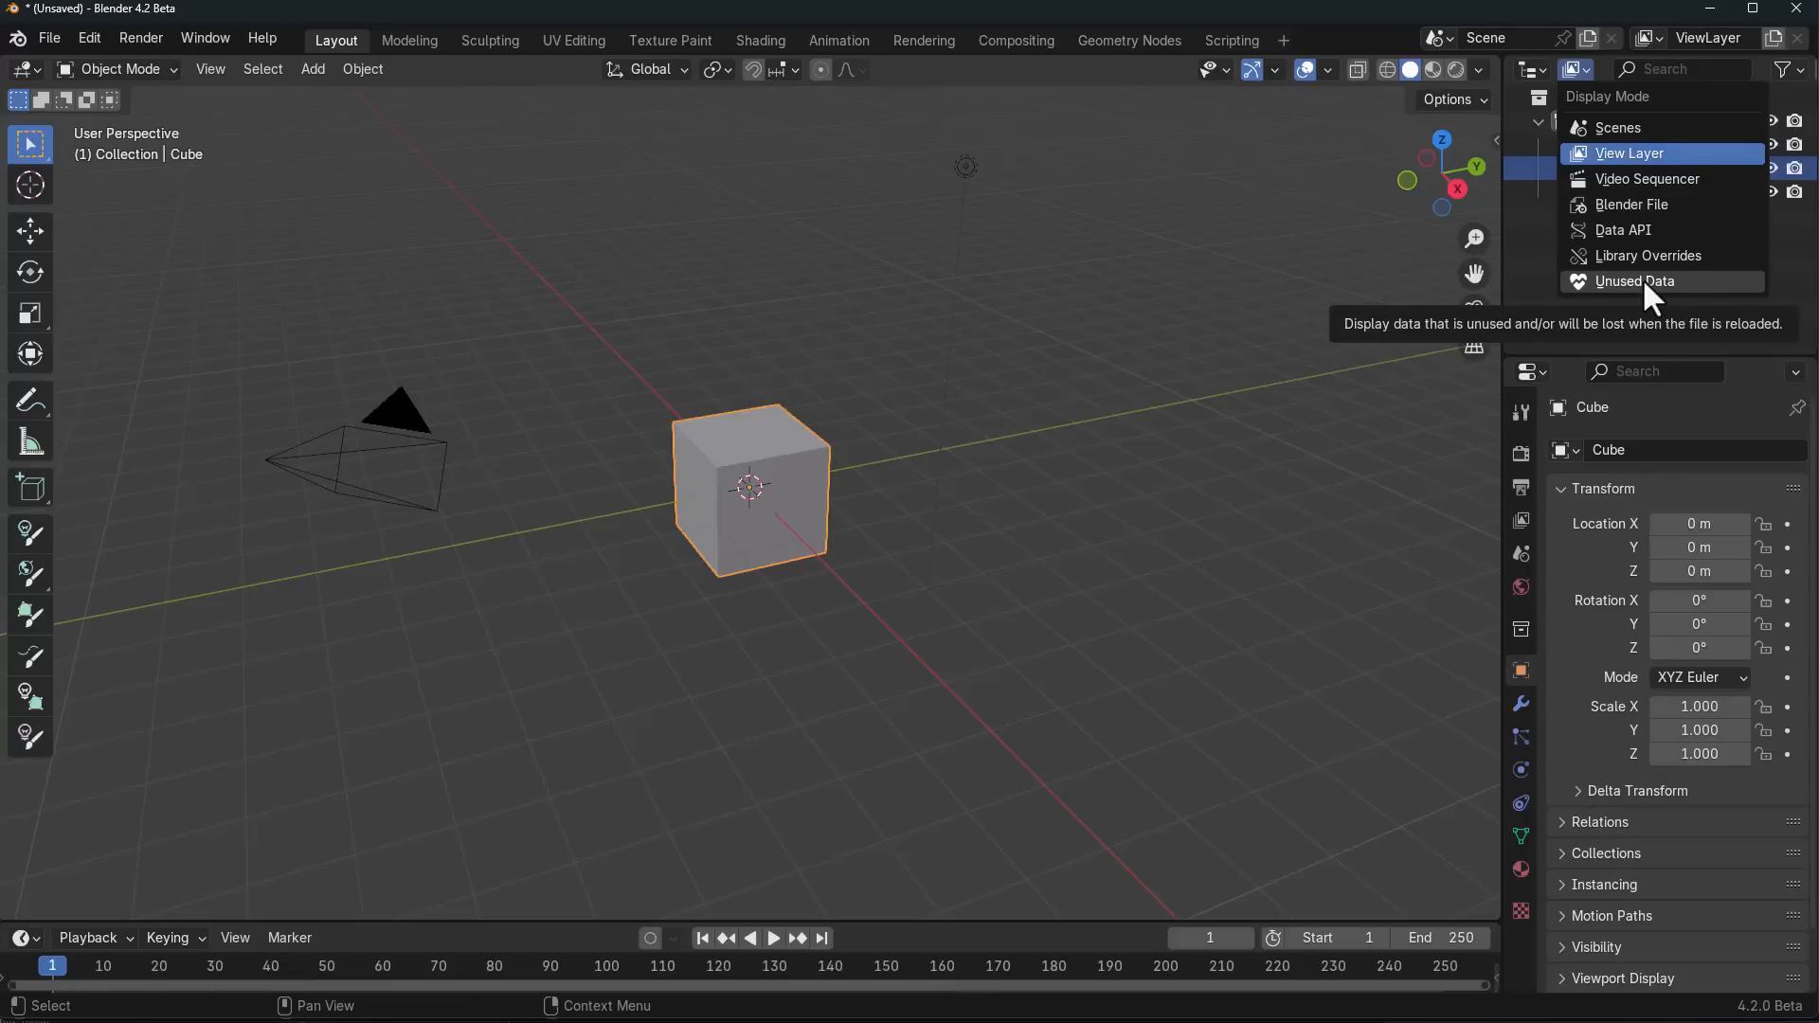
click(1538, 258)
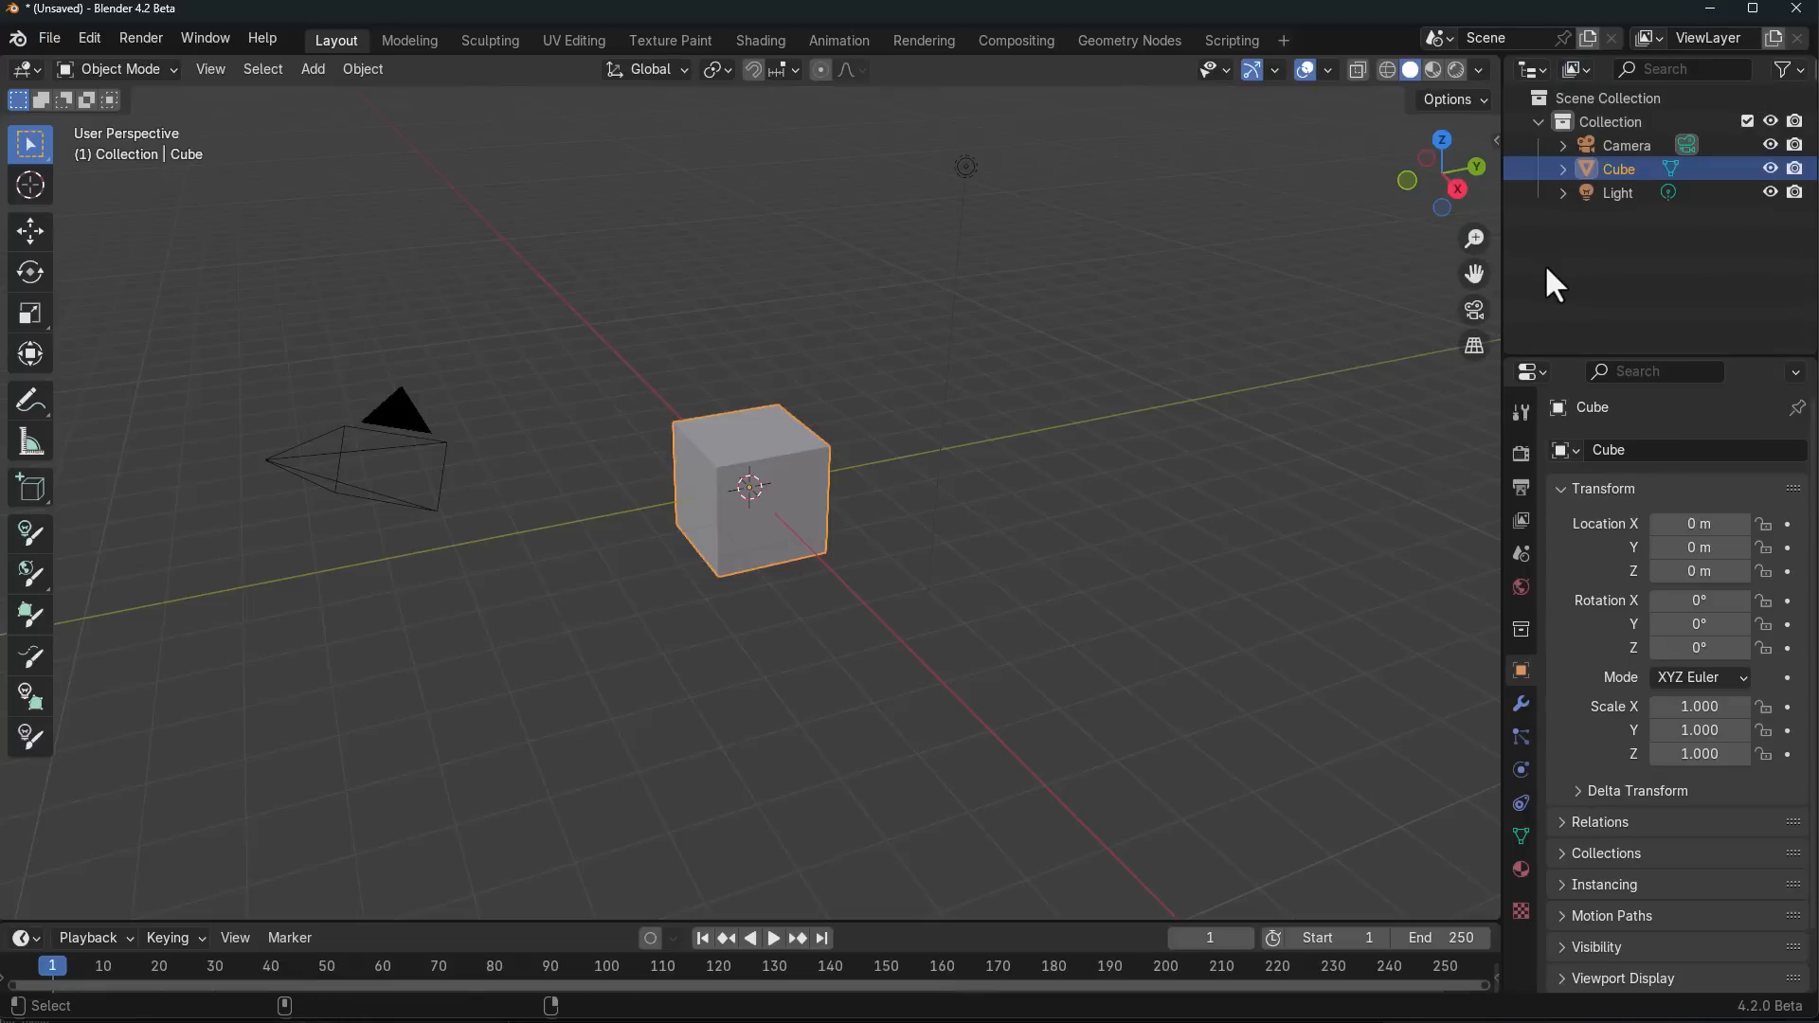
key(ctrl+f)
text(Ligh)
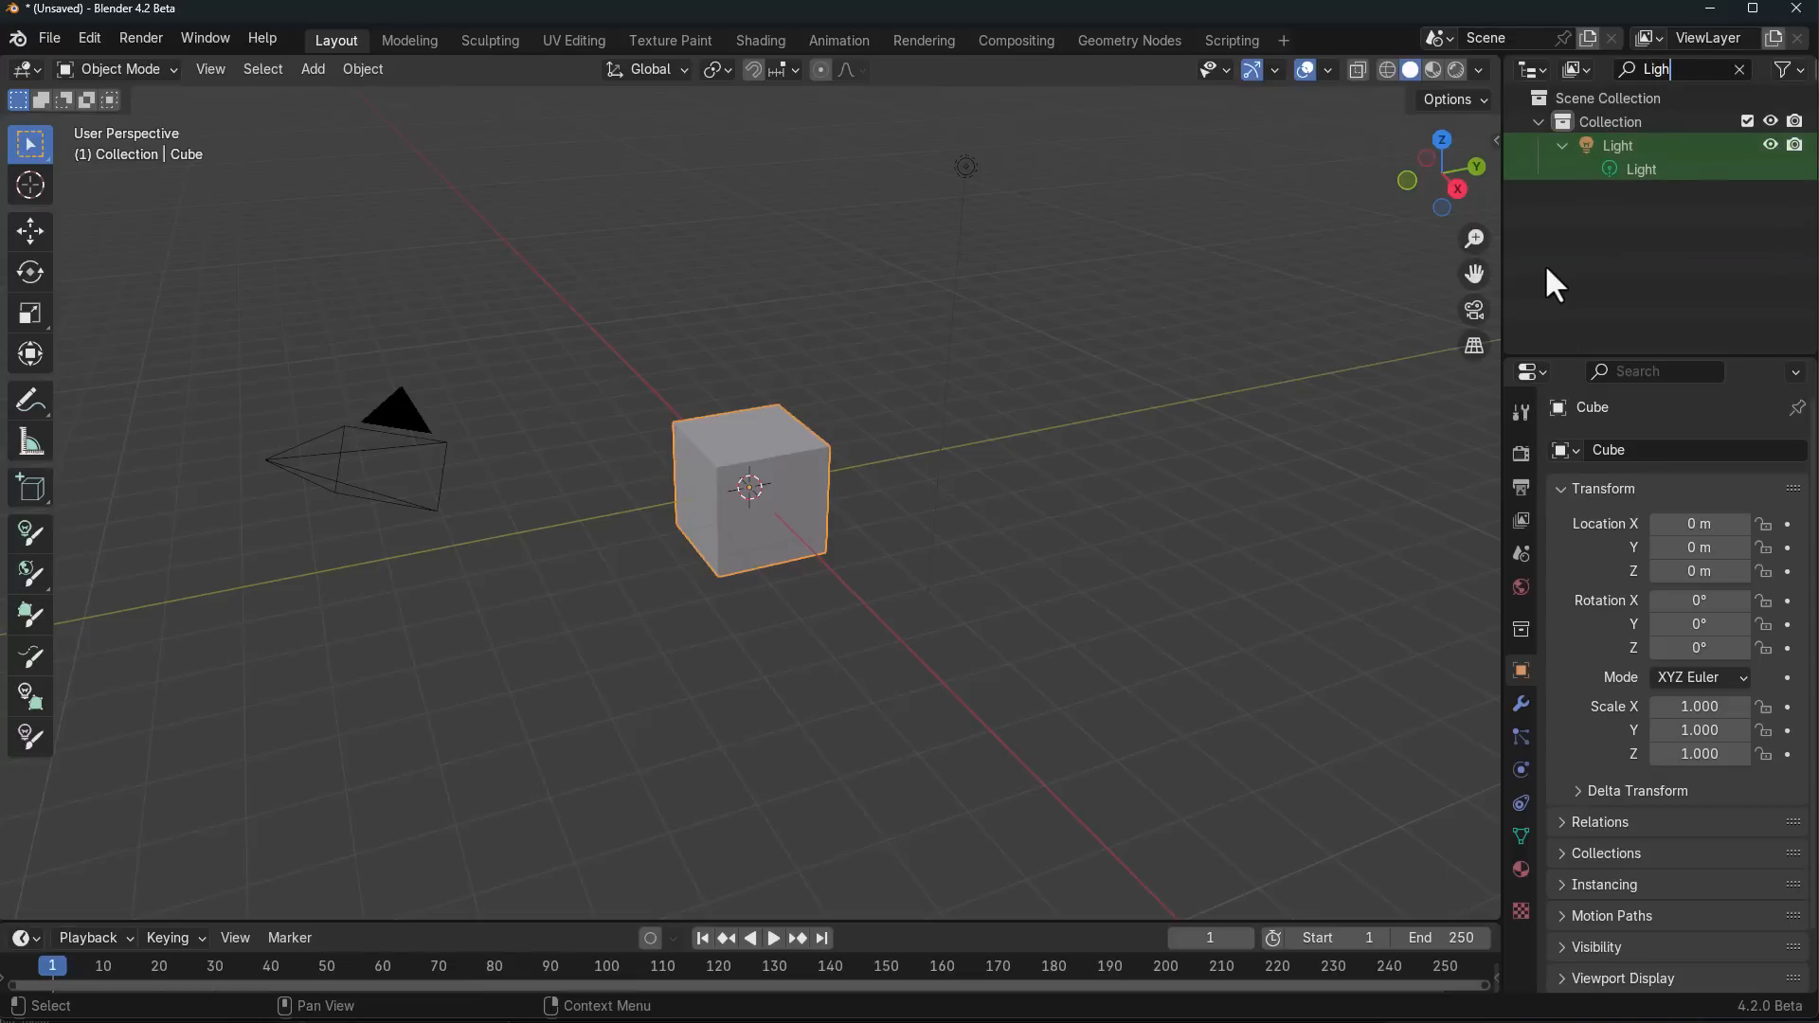
click(1740, 70)
scroll(789, 409, up, 1)
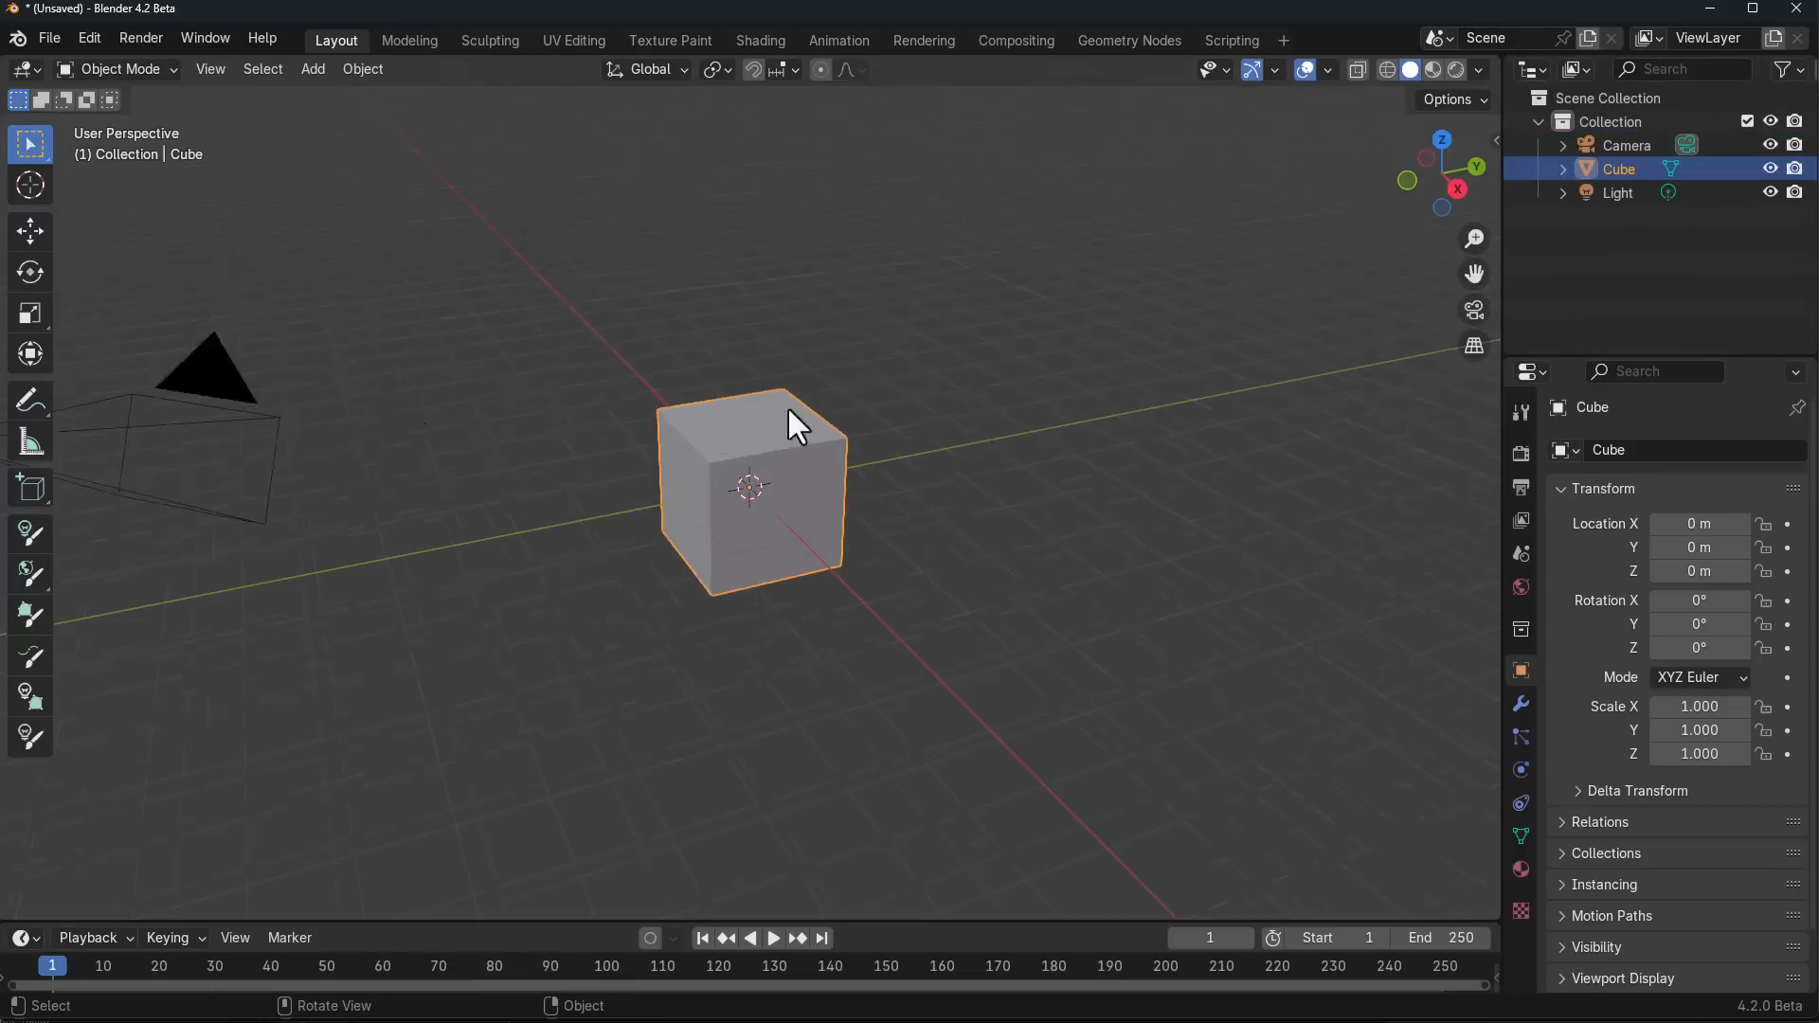
Step: Add a Subdivision Surface modifier to the cube
scroll(784, 454, up, 7)
scroll(784, 474, down, 2)
mouse_move(790, 510)
middle_down()
mouse_move(733, 508)
mouse_move(814, 503)
middle_up()
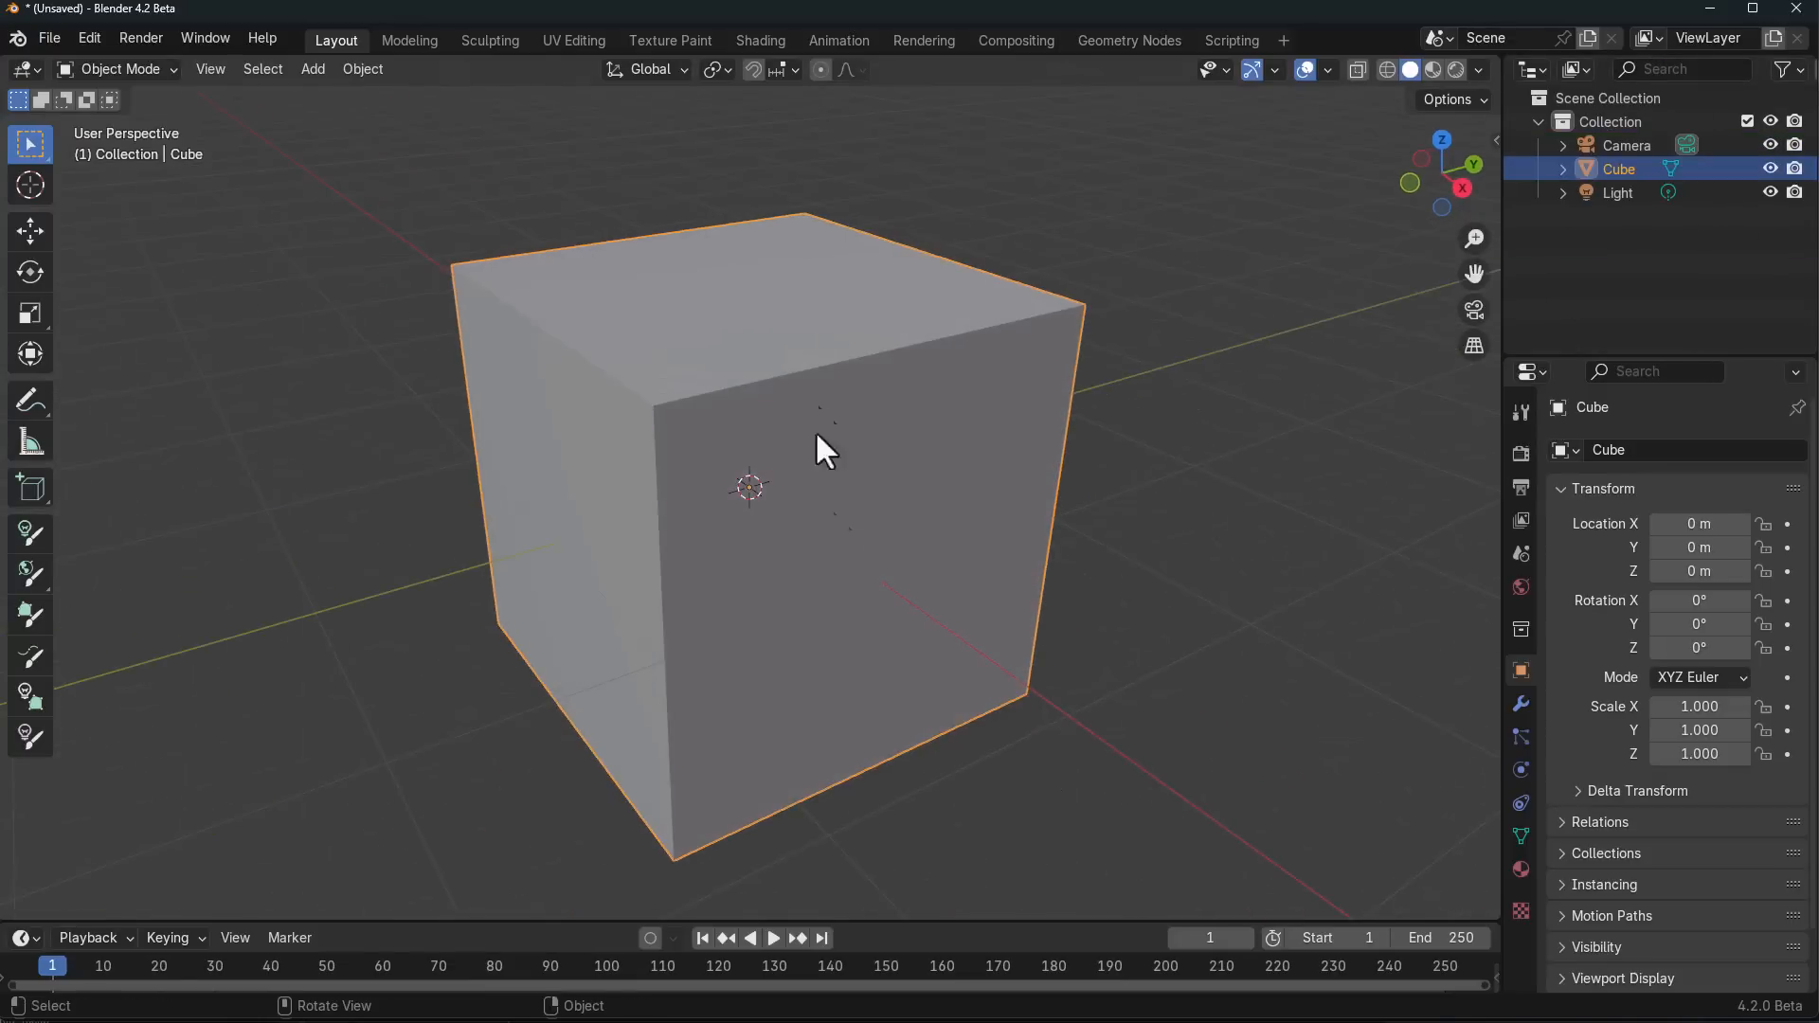
click(1520, 704)
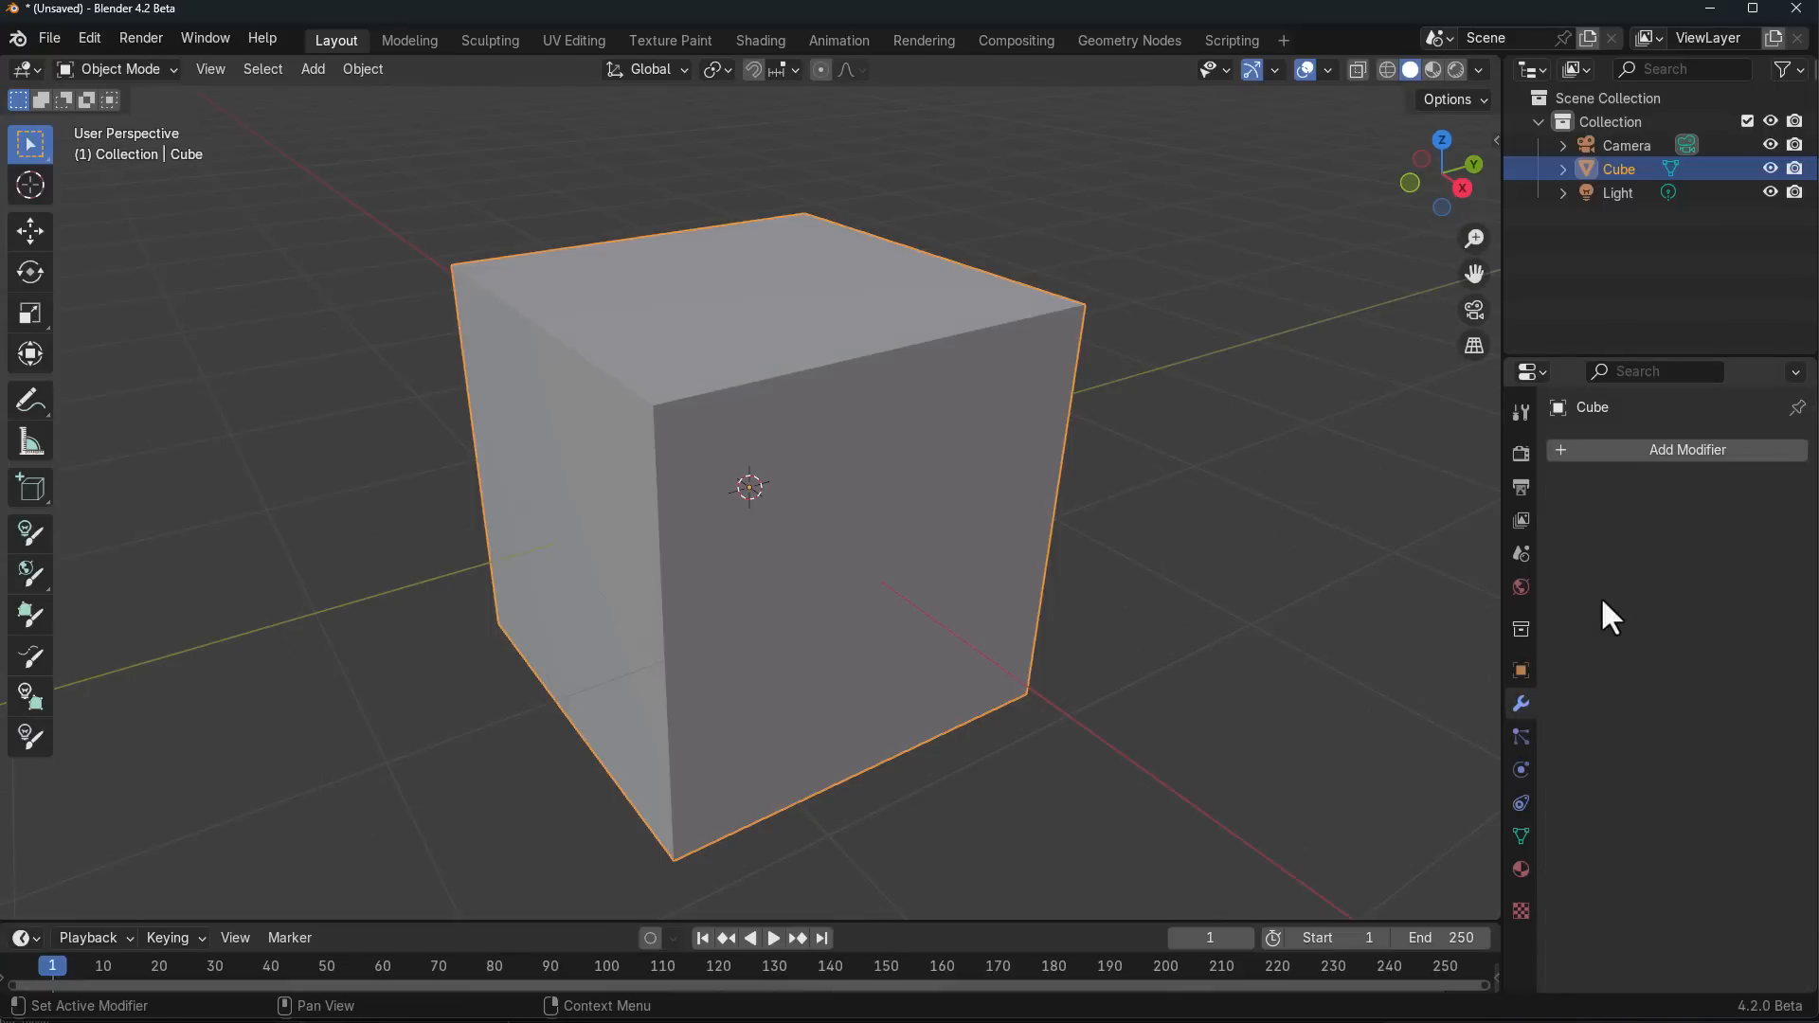
click(1637, 452)
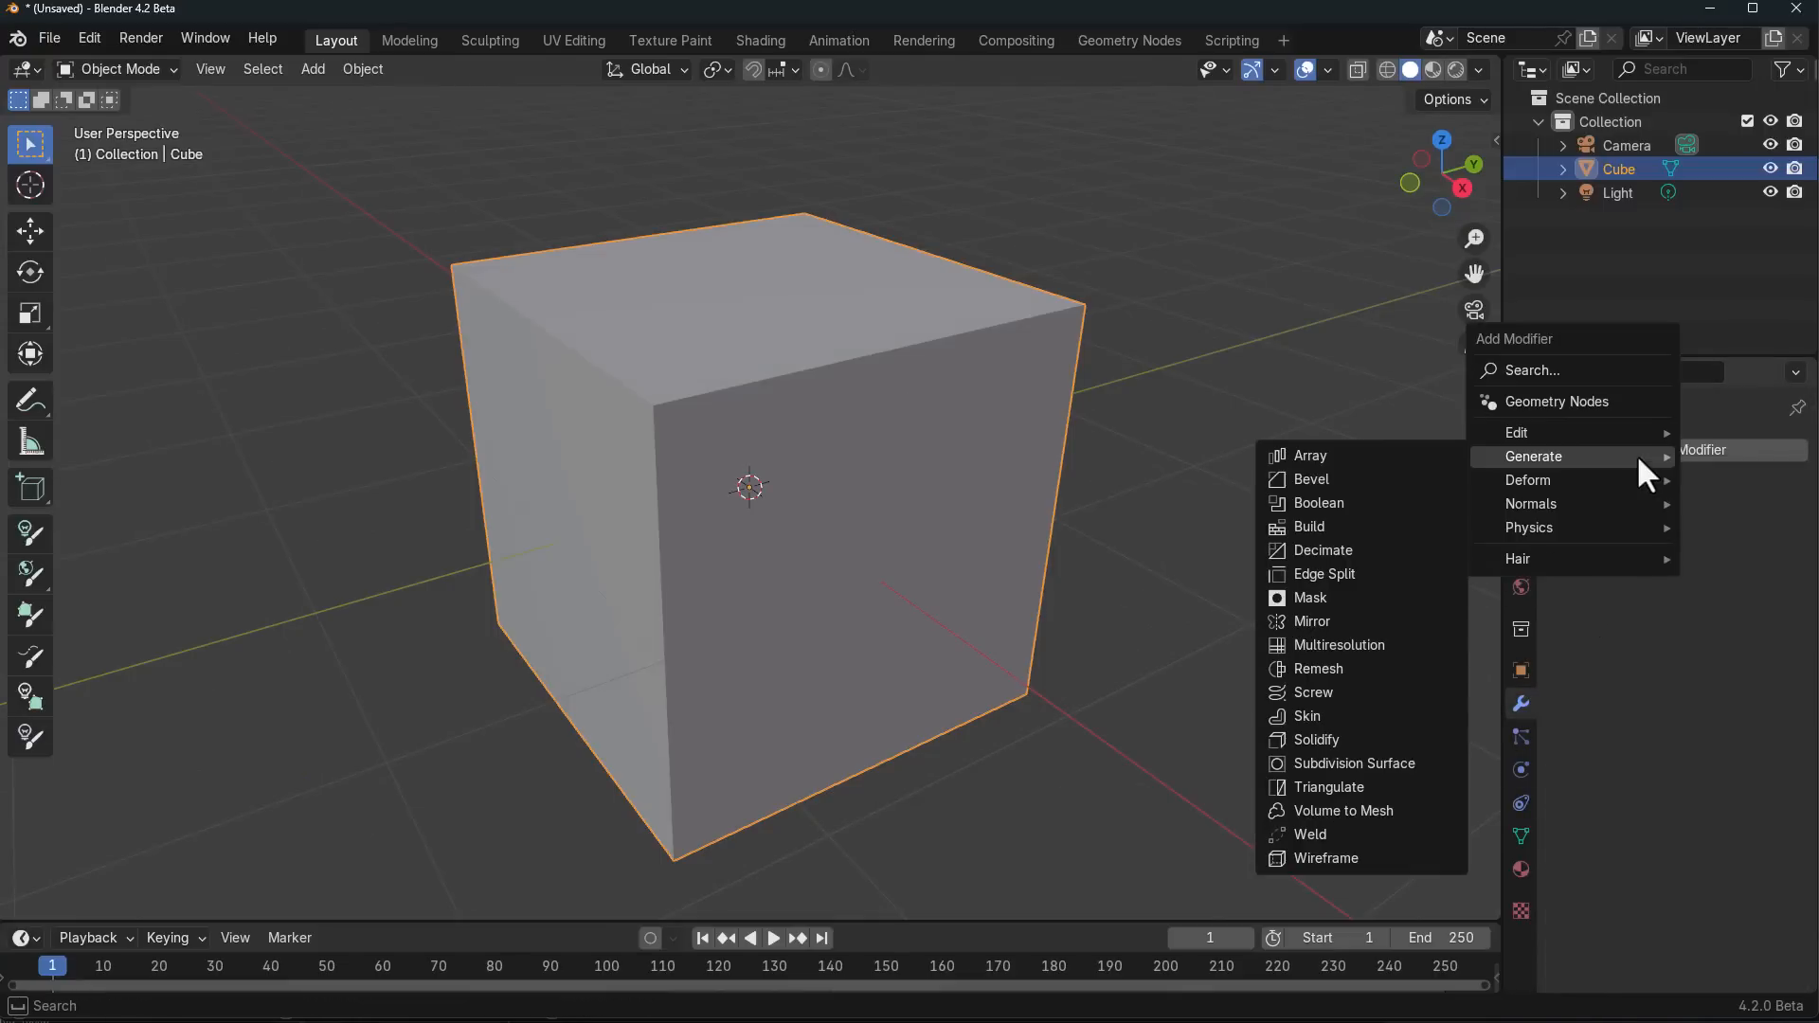
click(1355, 763)
Step: Try a Wireframe modifier after the cube's Subdivision modifier and remove it again
click(1689, 451)
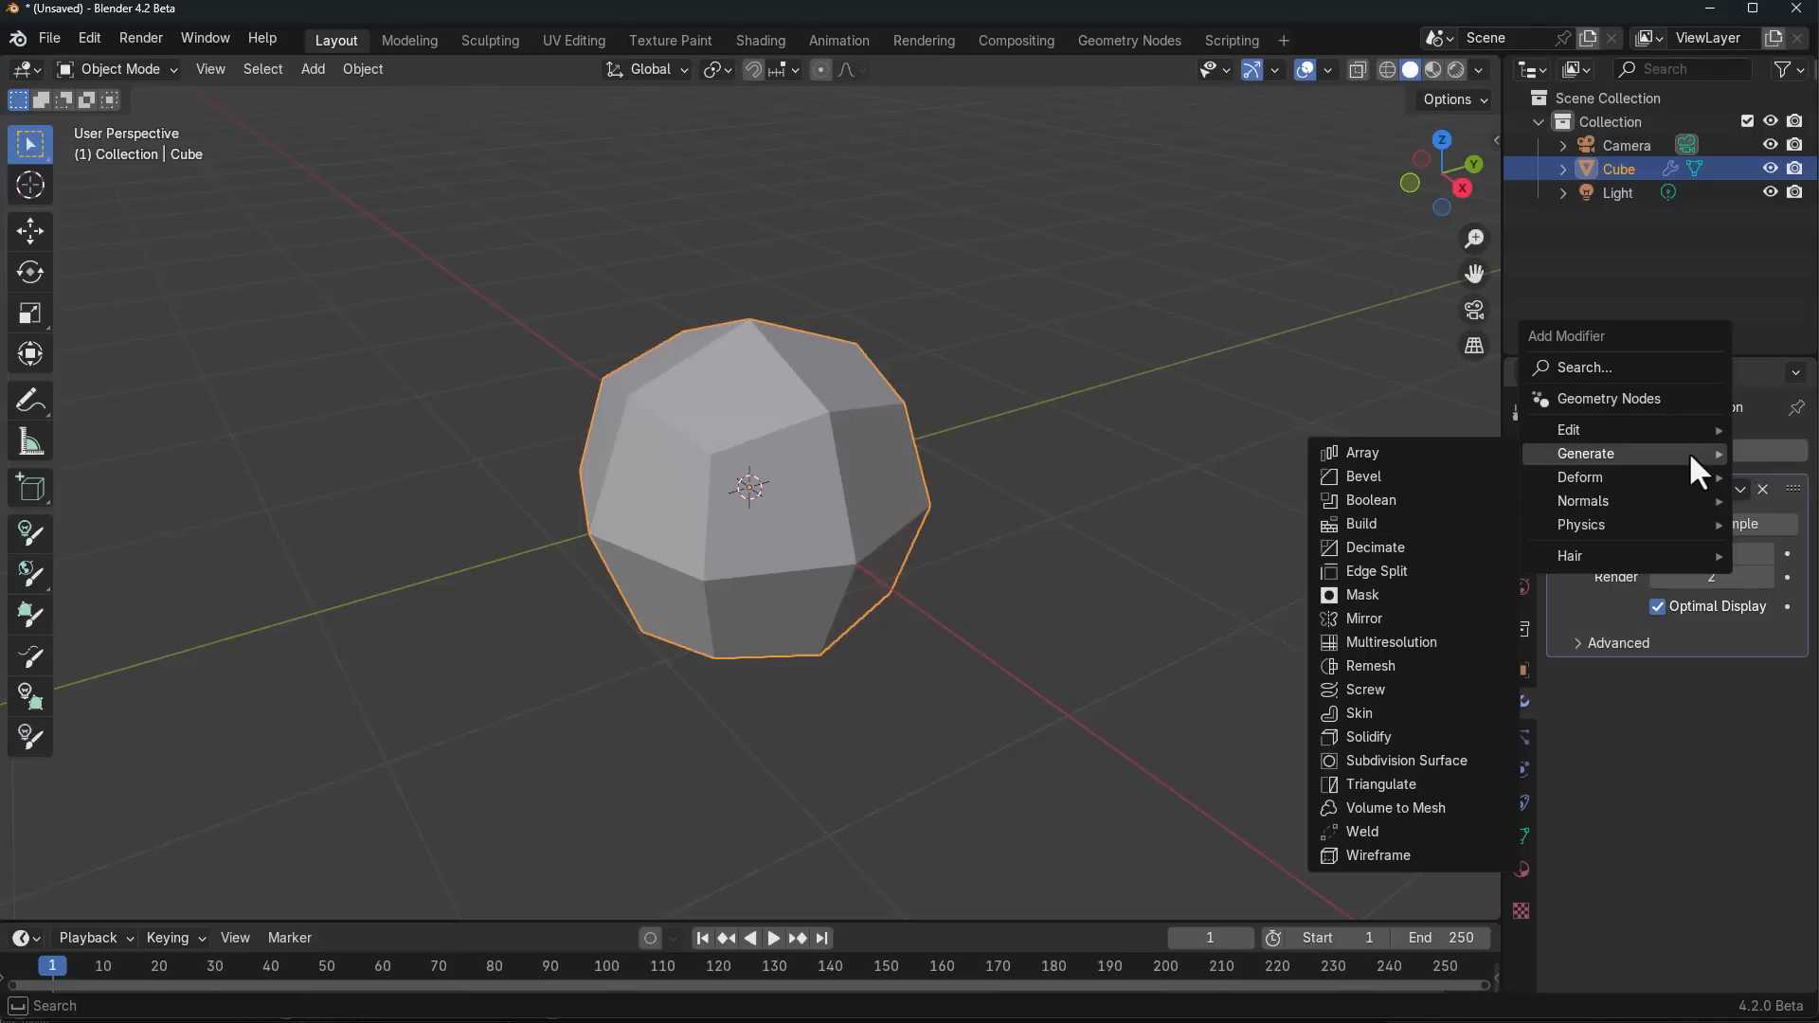
click(1418, 853)
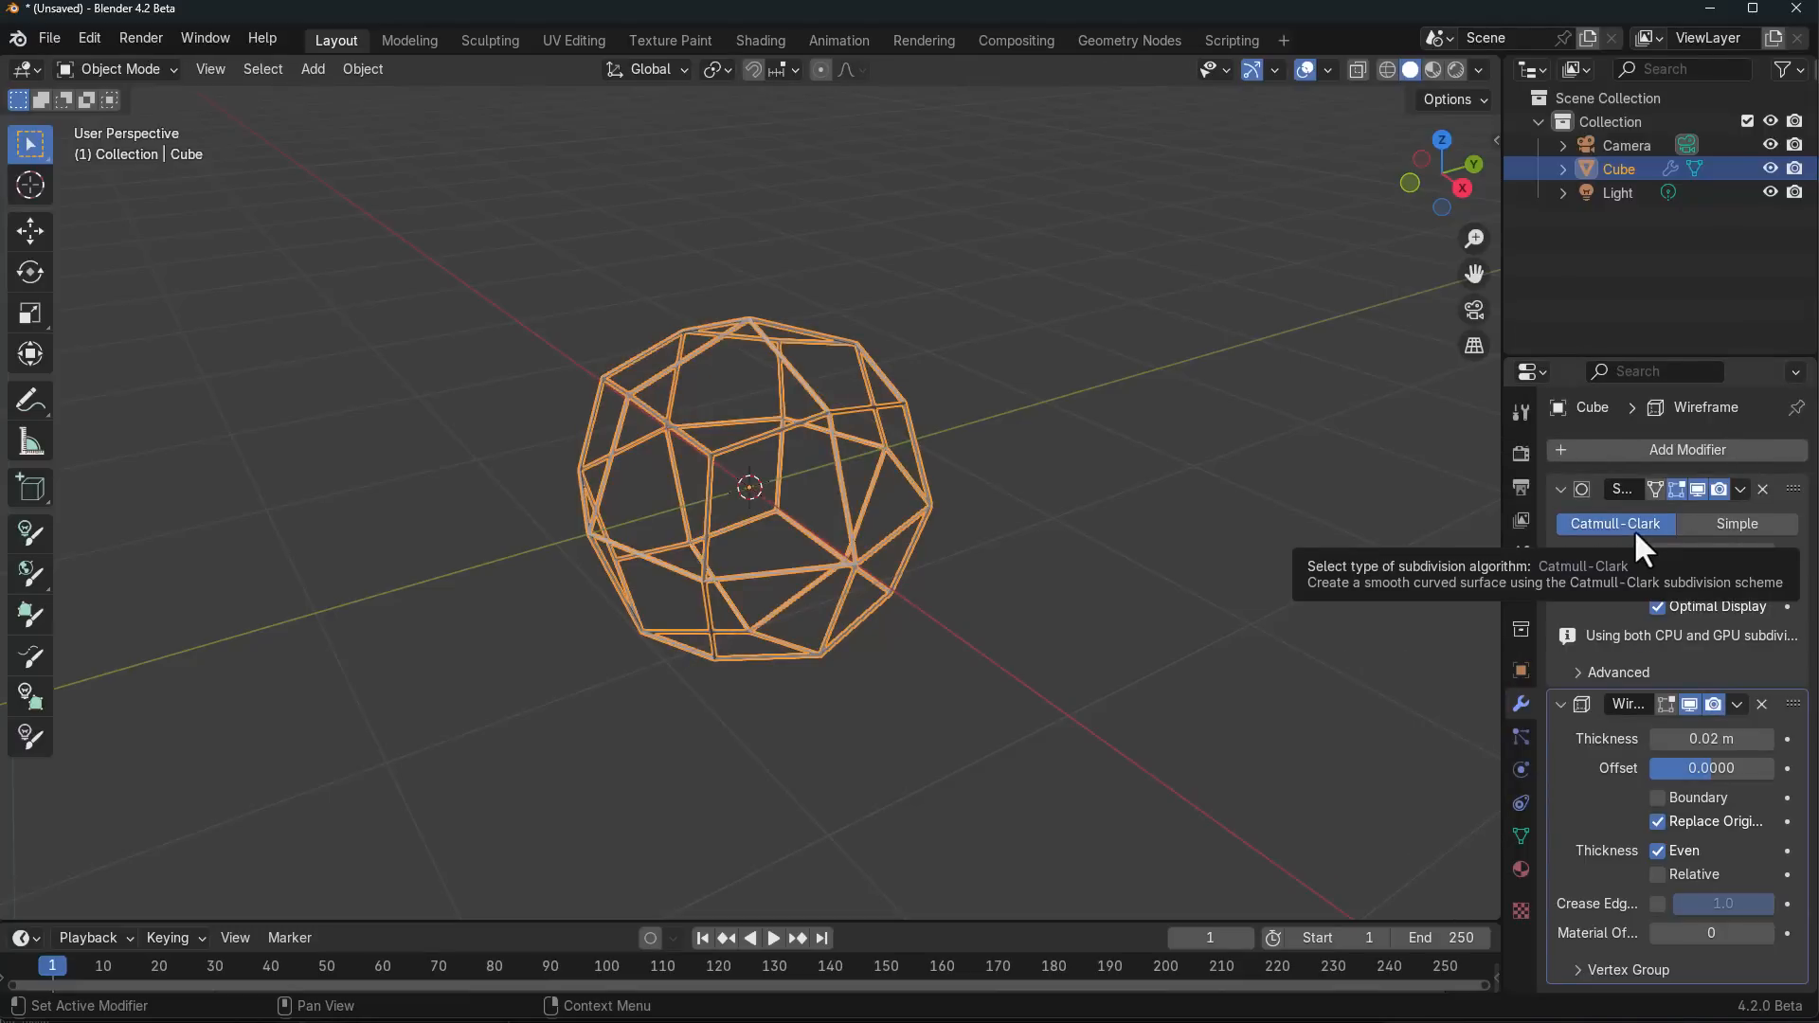
click(1762, 704)
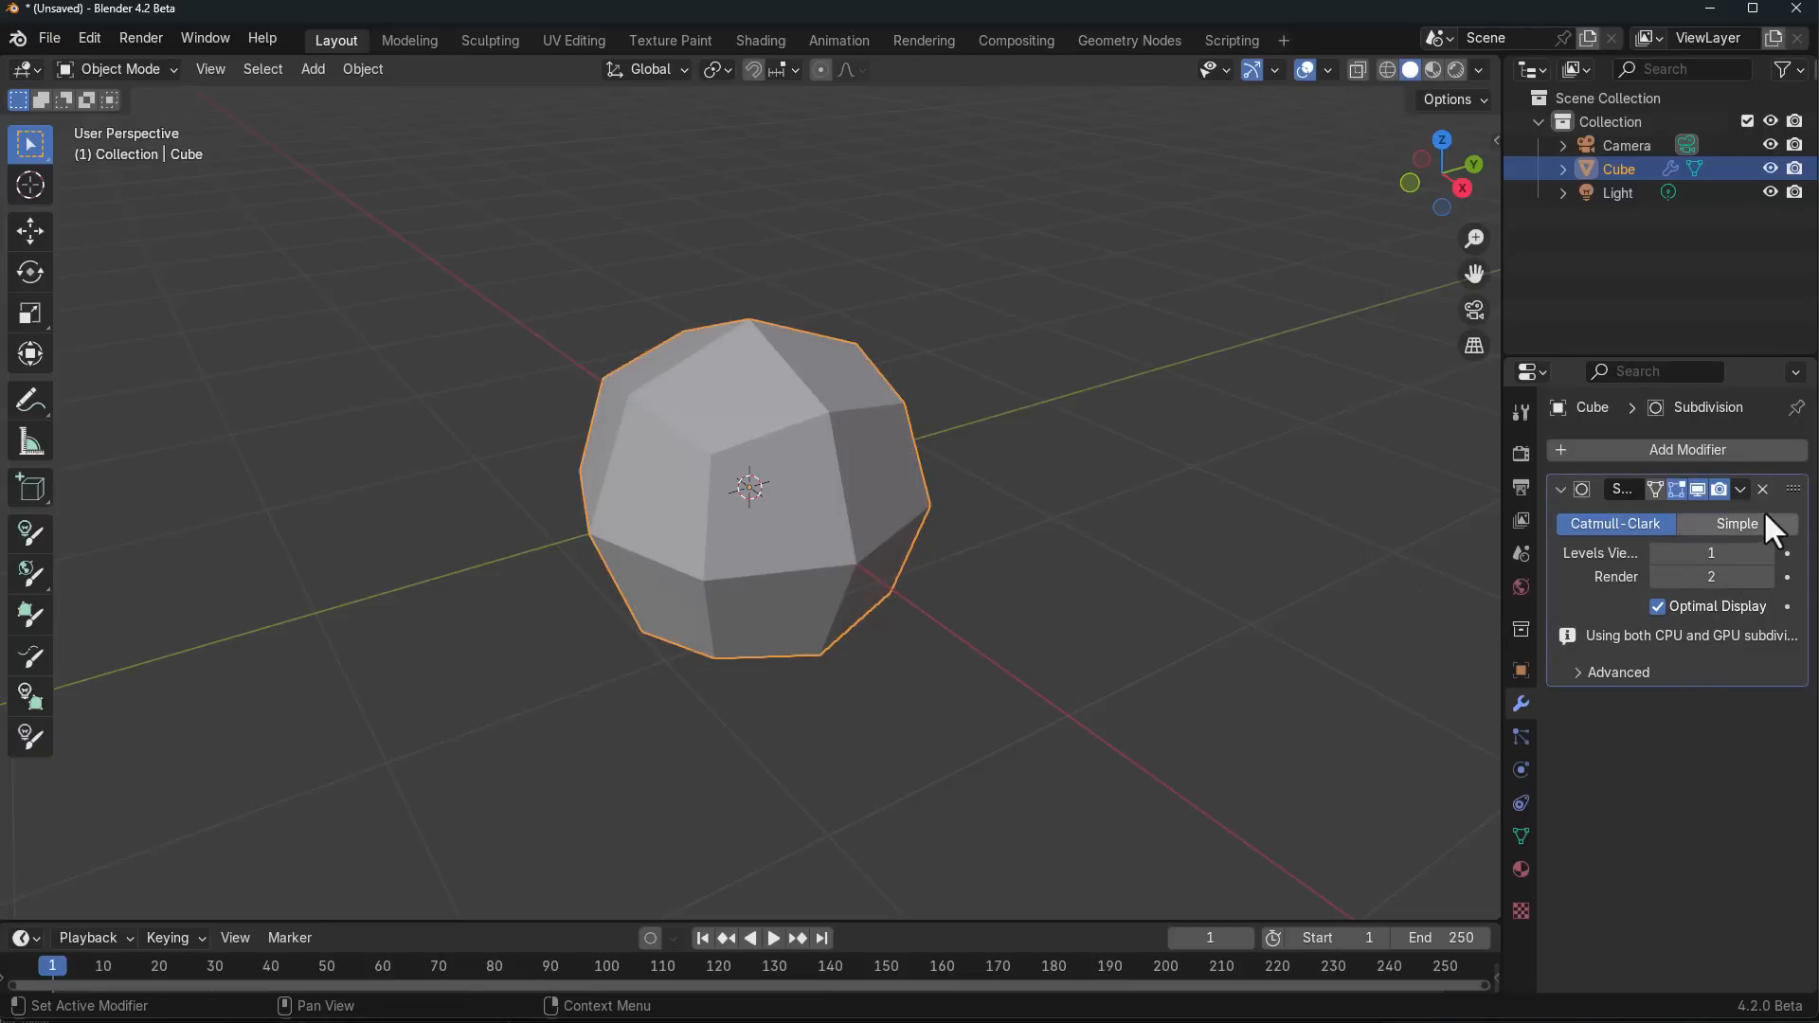
Step: Pin the cube's Subdivision modifier to last and add a Wireframe modifier to the stack
click(1739, 488)
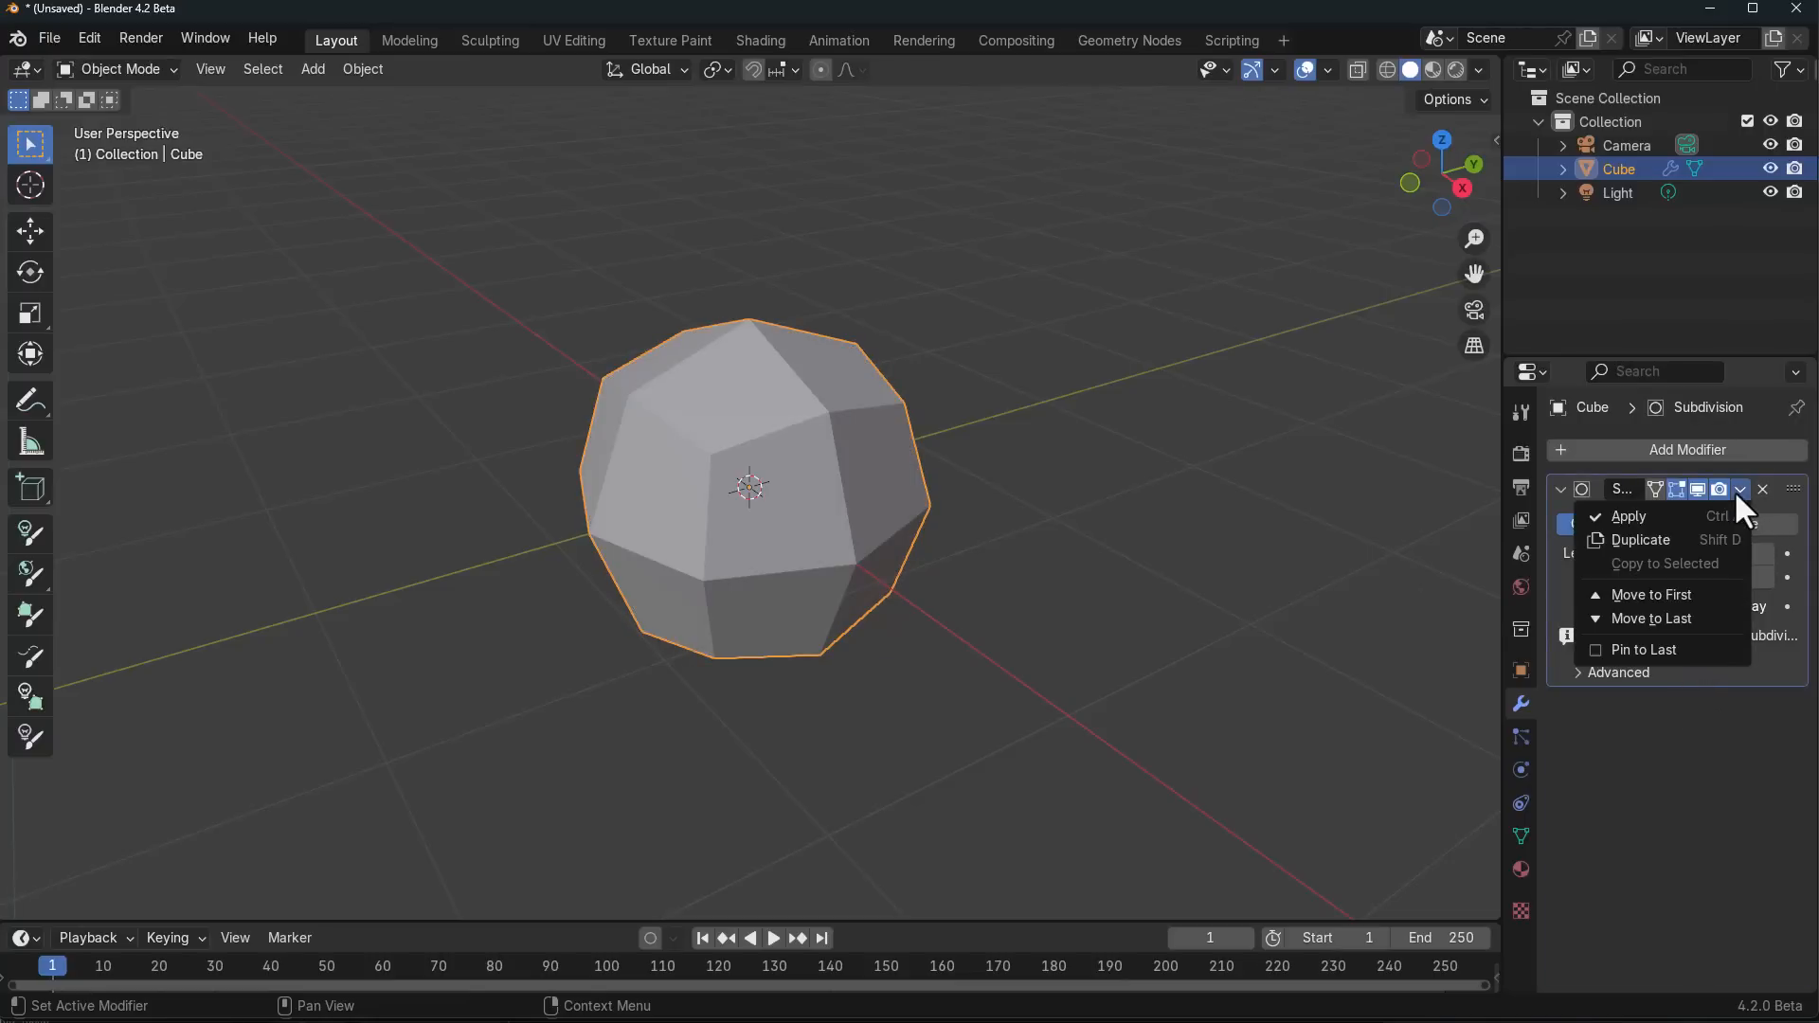
click(1627, 651)
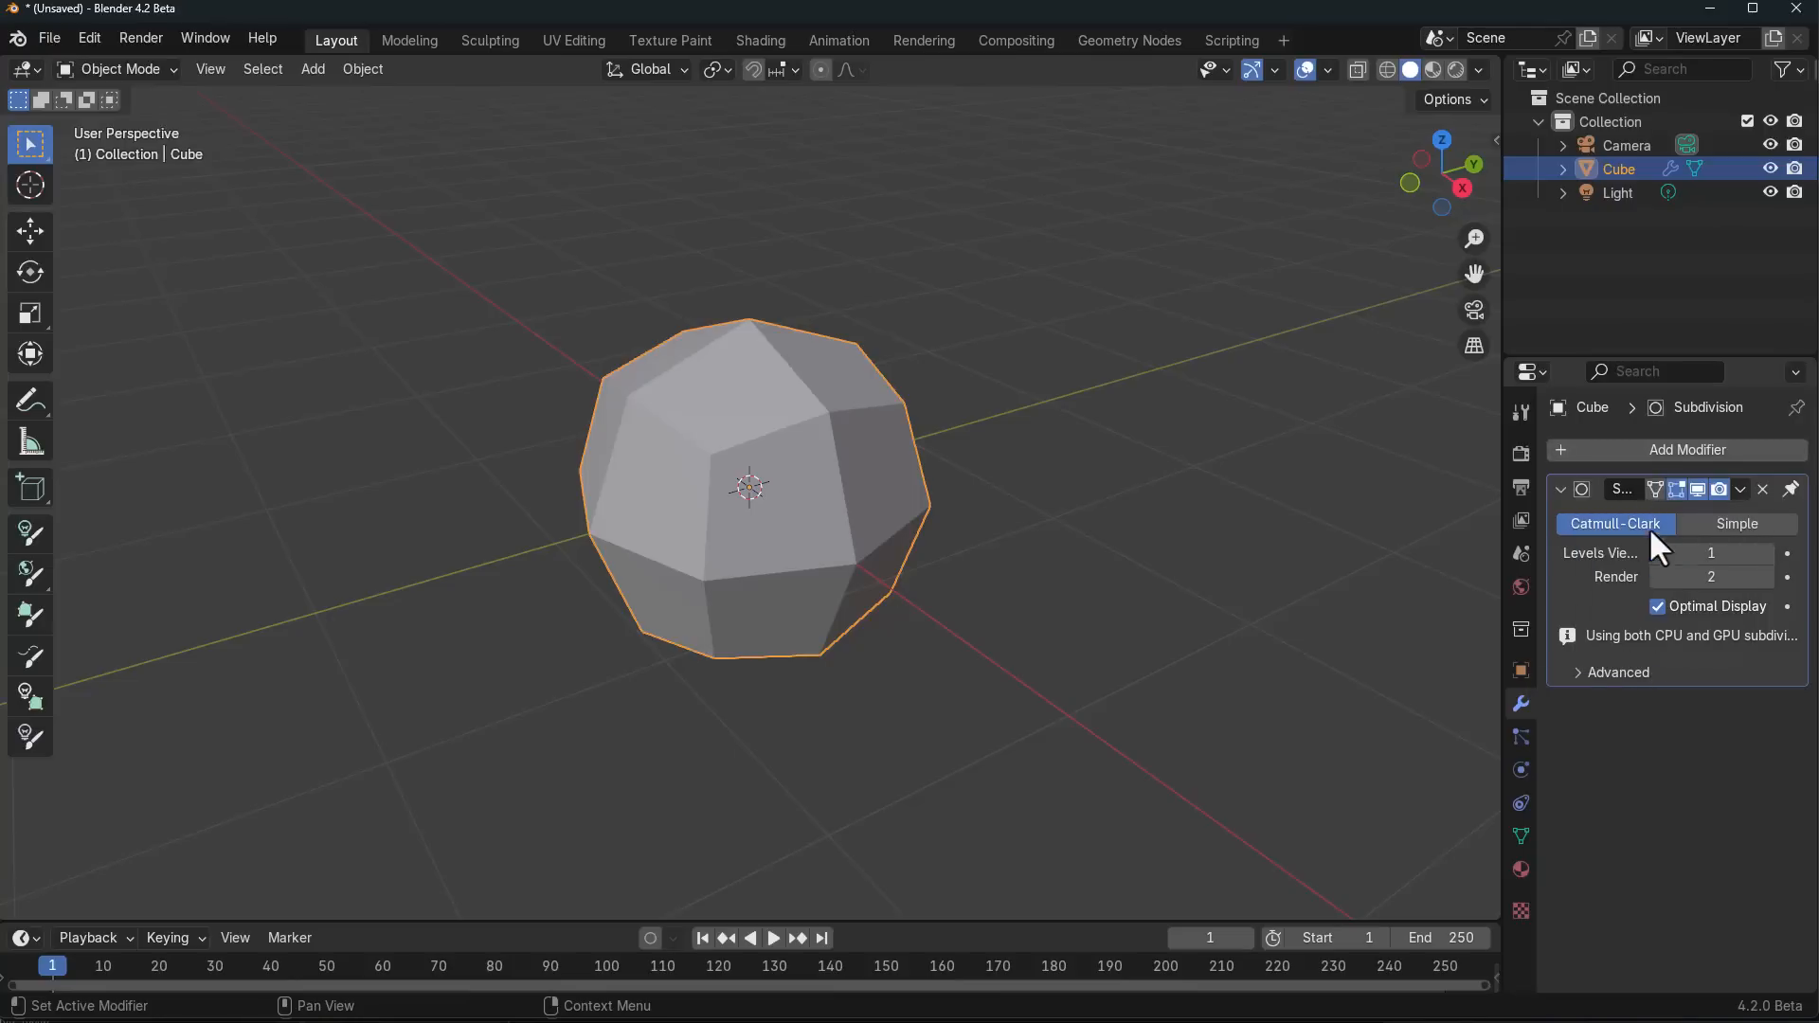
click(1643, 457)
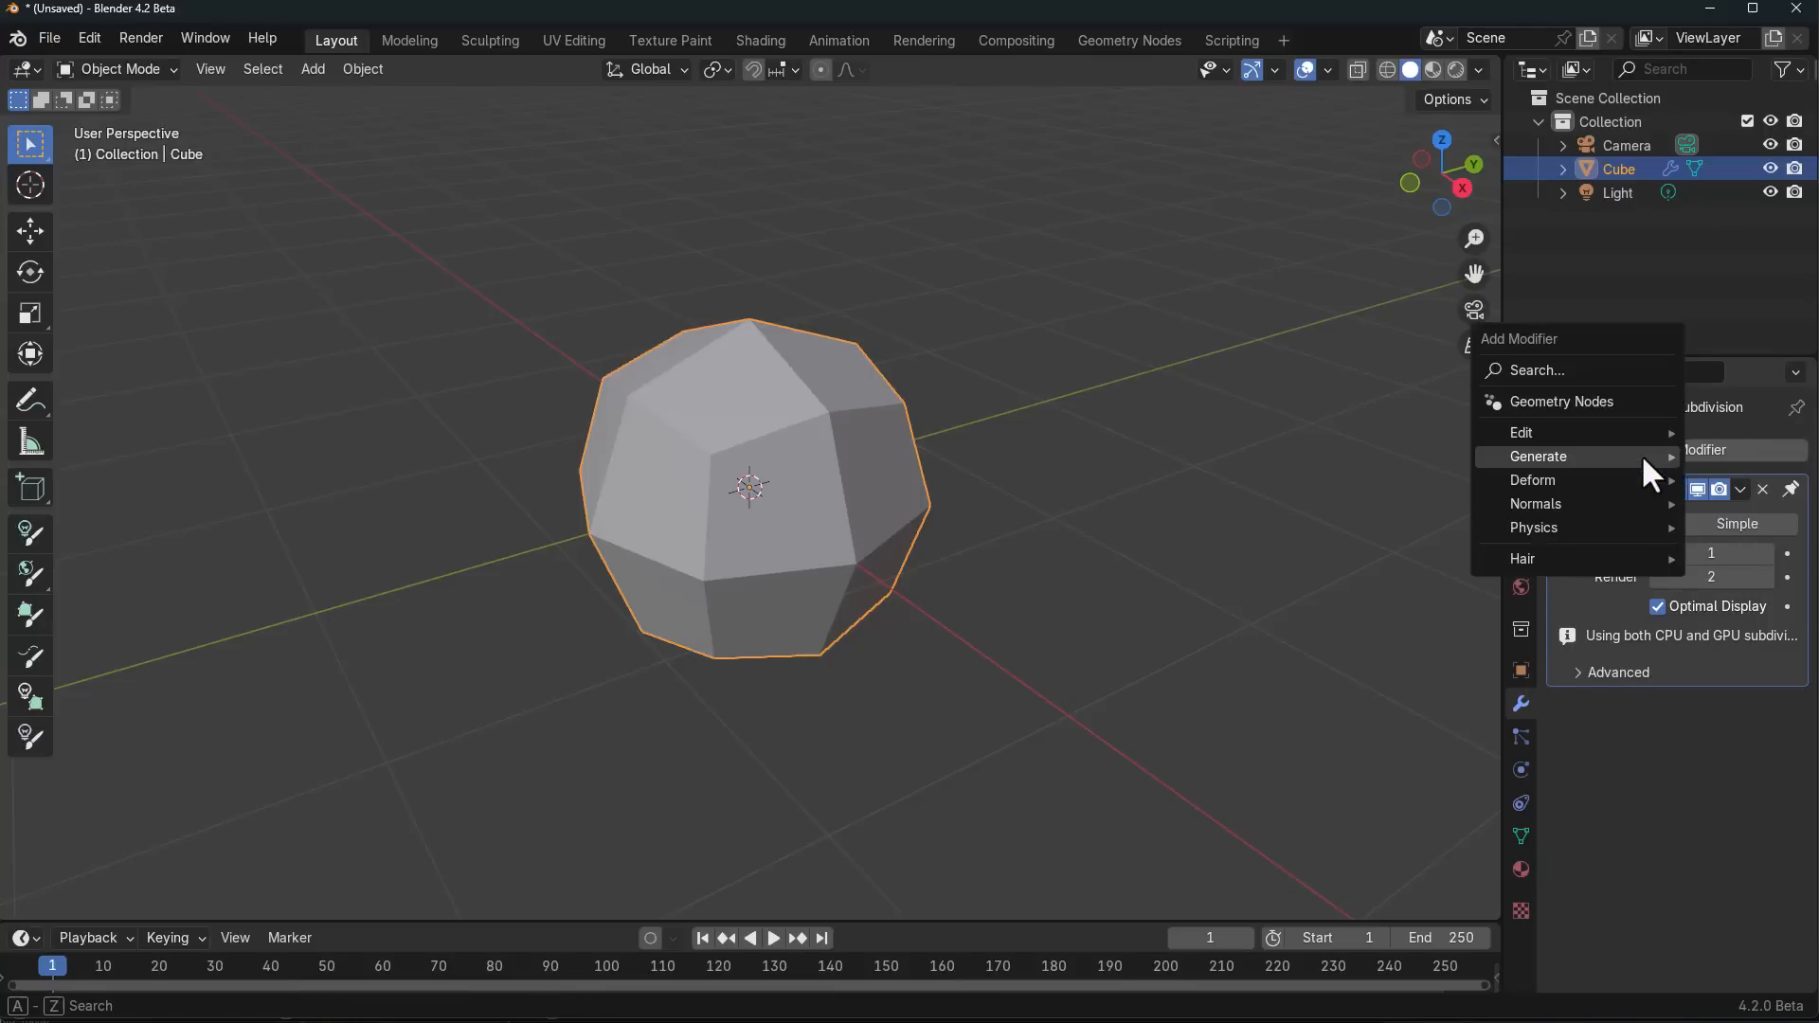
mouse_move(1643, 459)
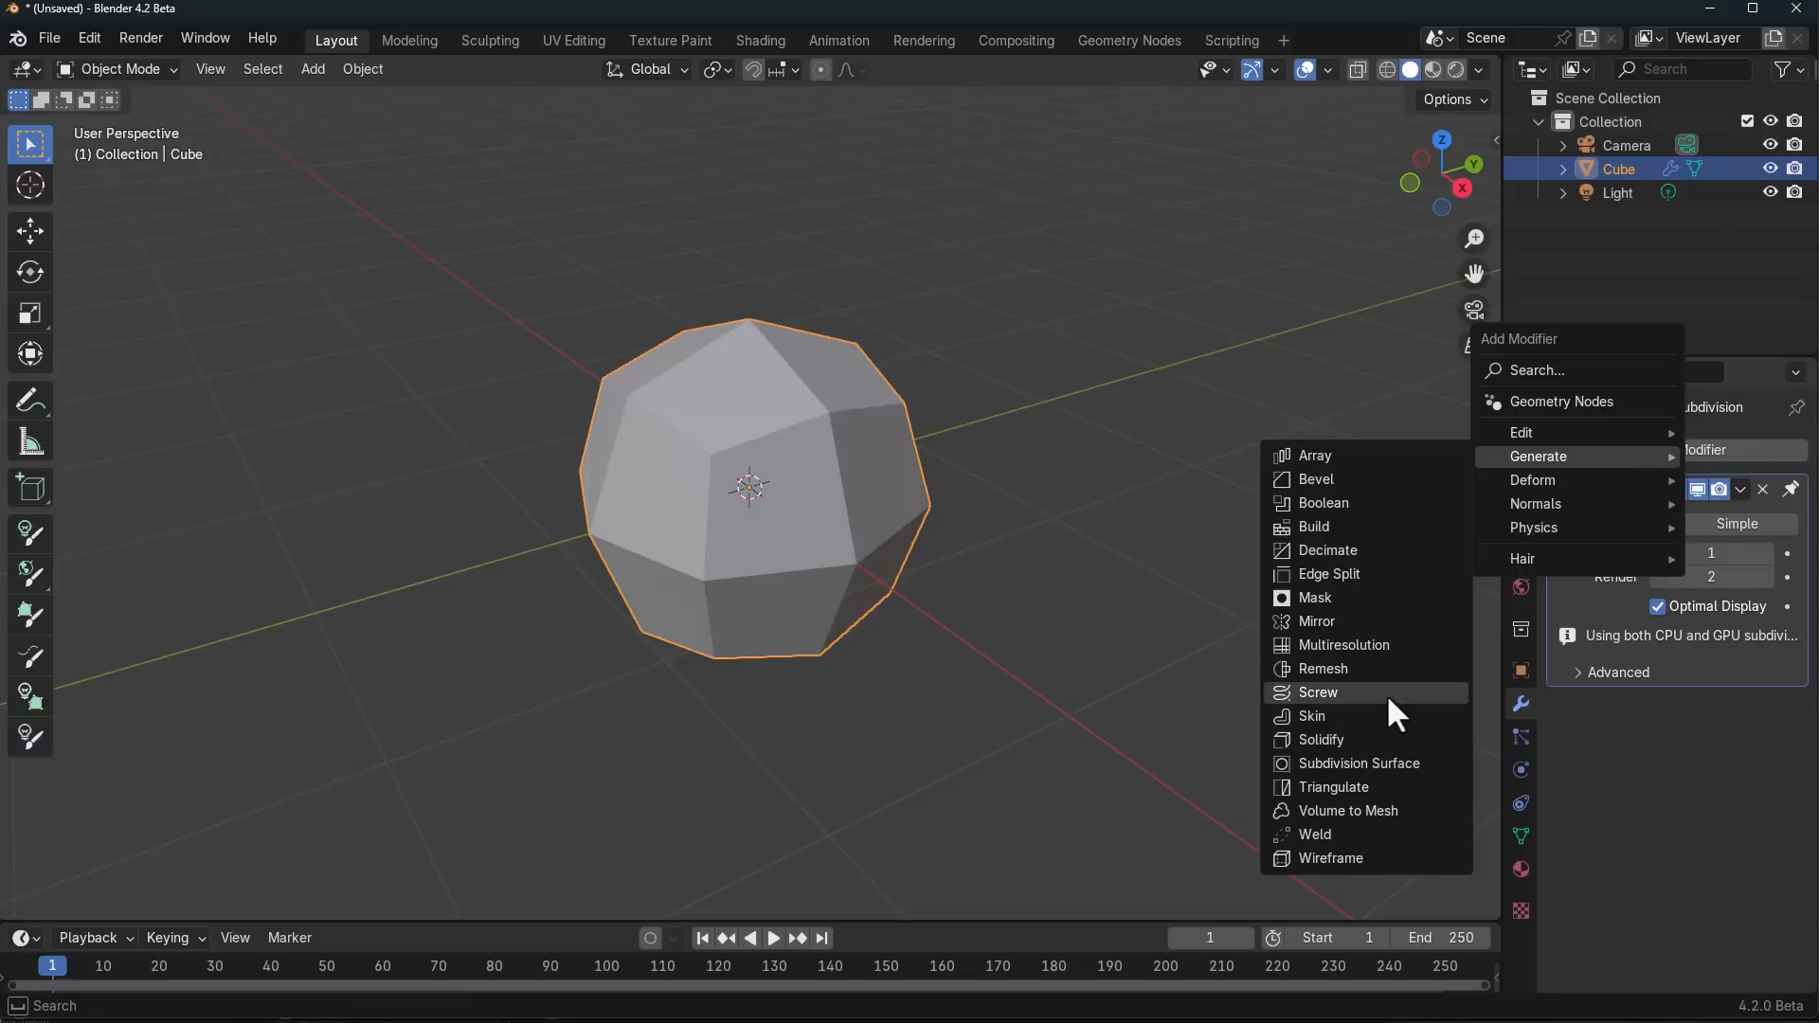
click(1353, 860)
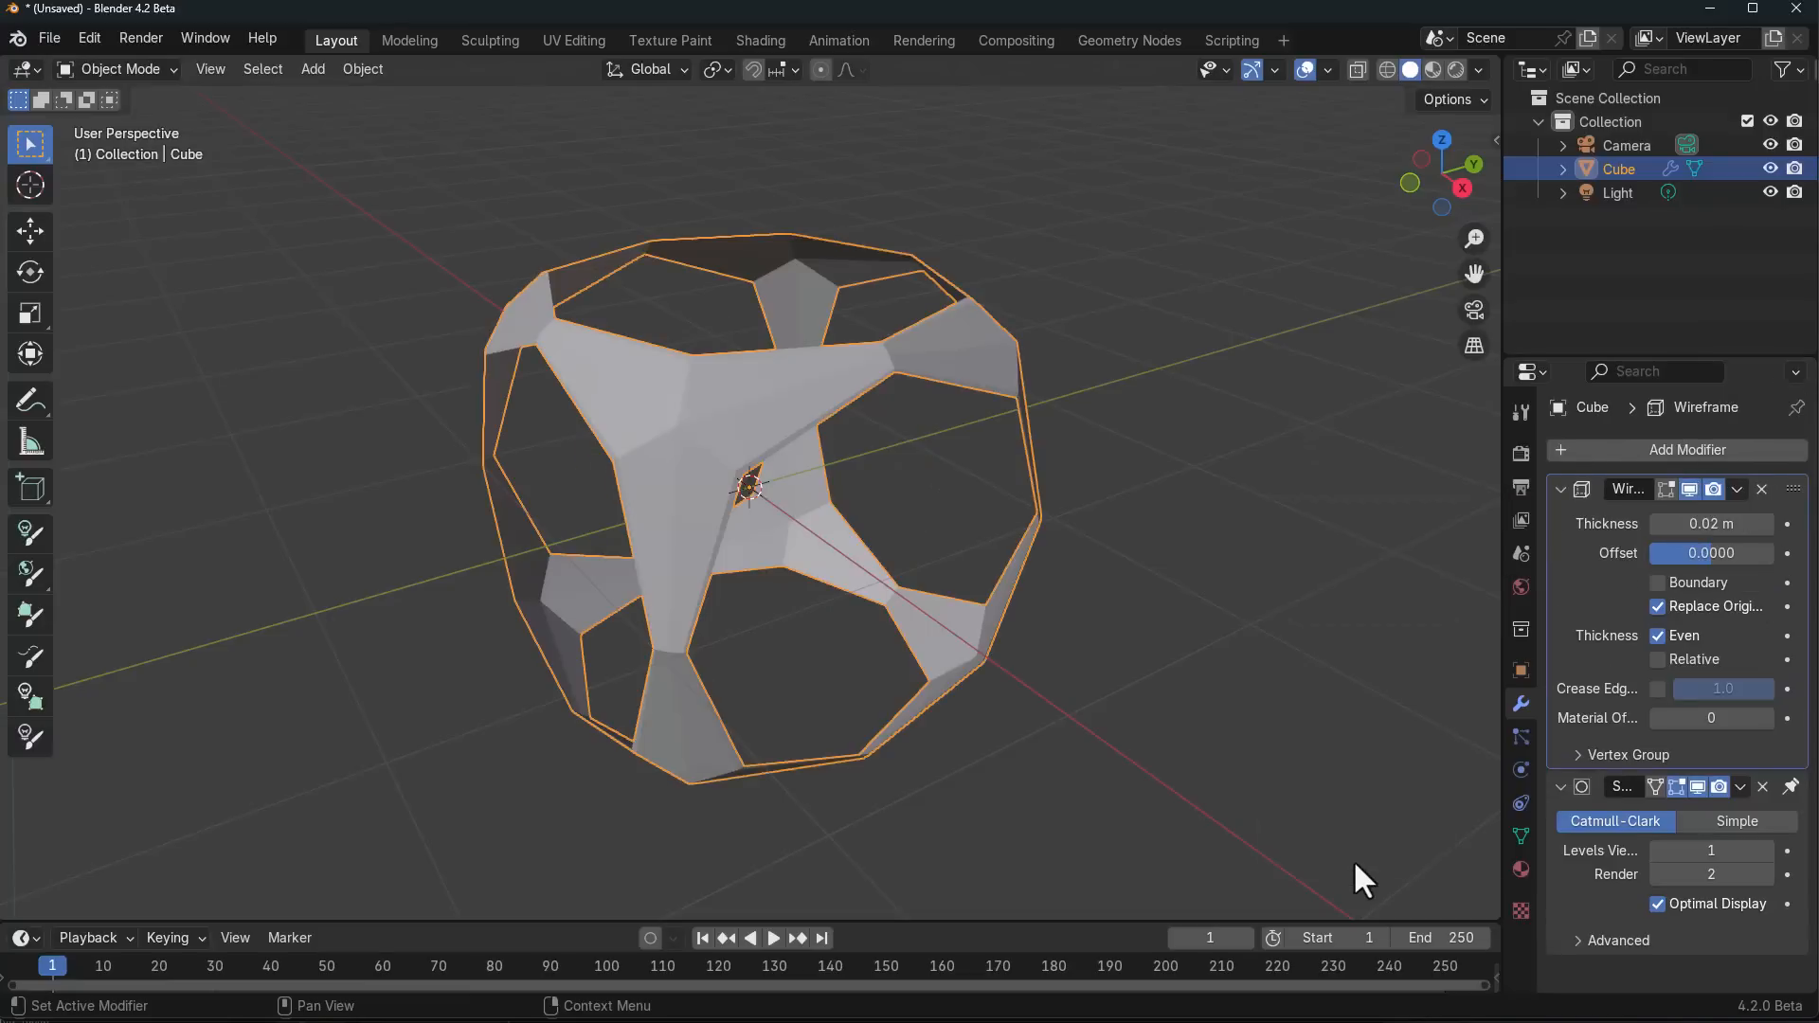
Step: Try a second Wireframe modifier above the pinned Subdivision modifier and delete it
click(1717, 453)
mouse_move(1715, 453)
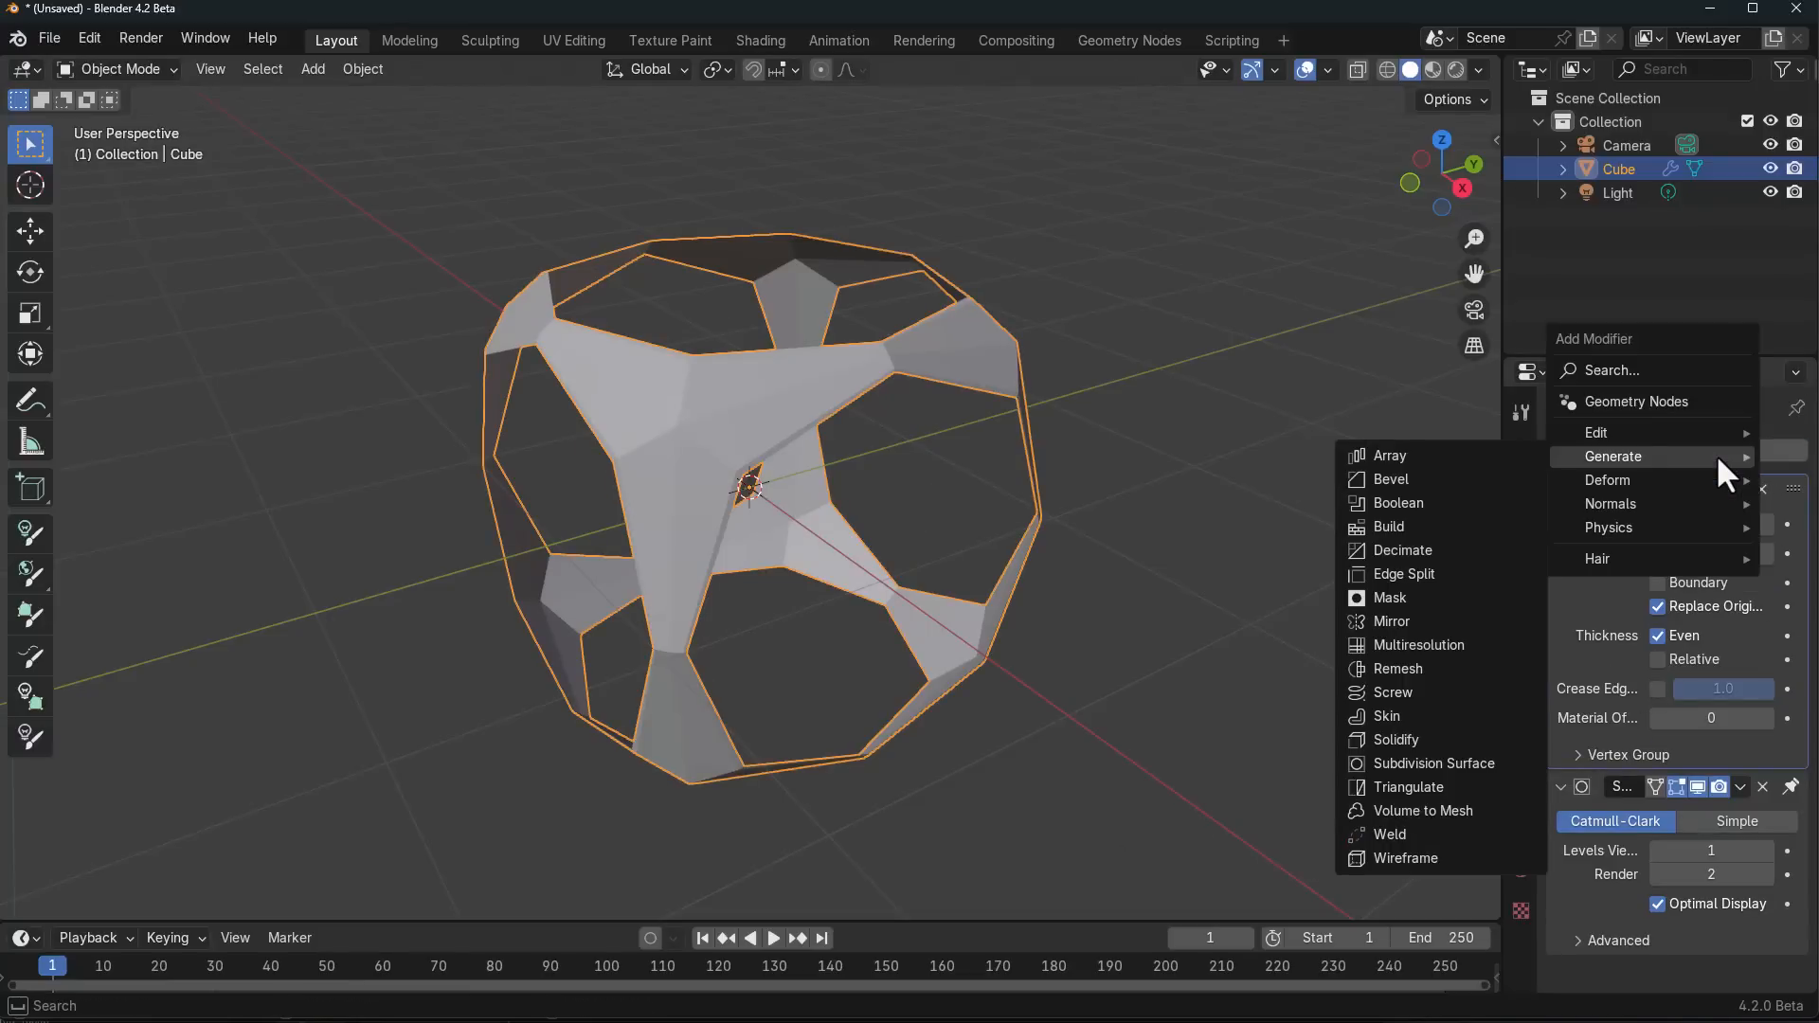
click(1406, 858)
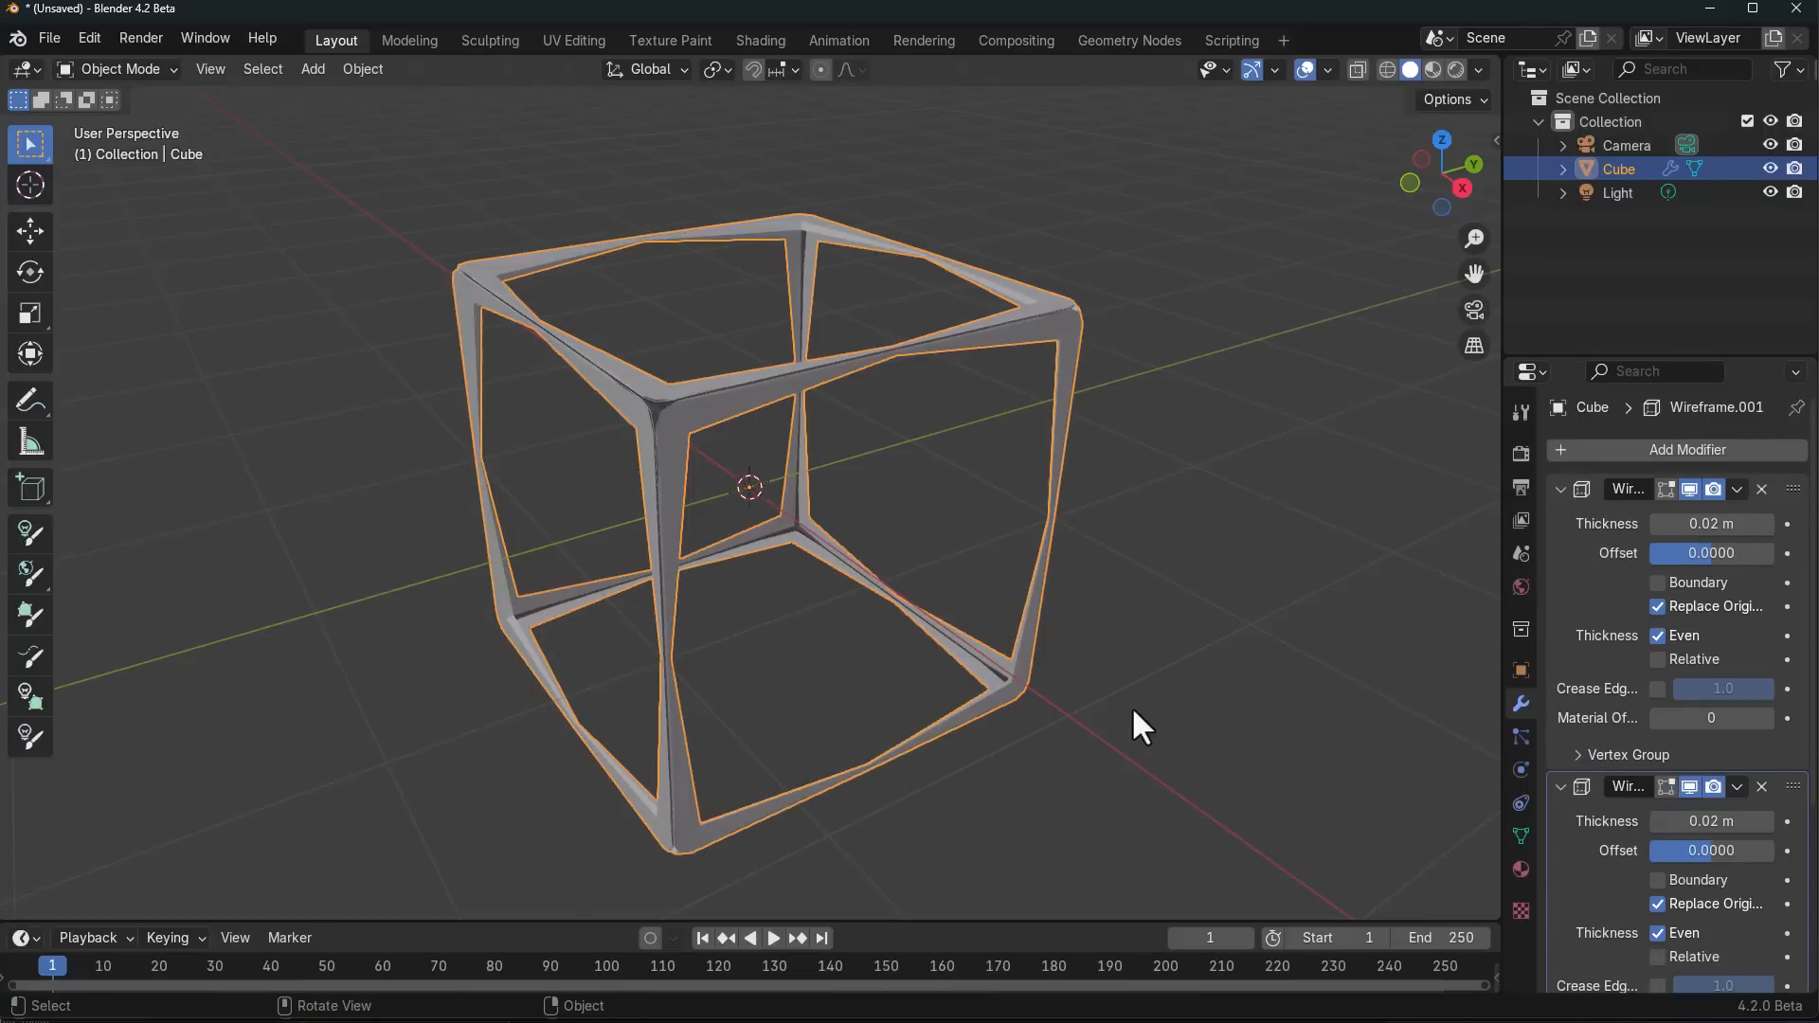
click(1761, 788)
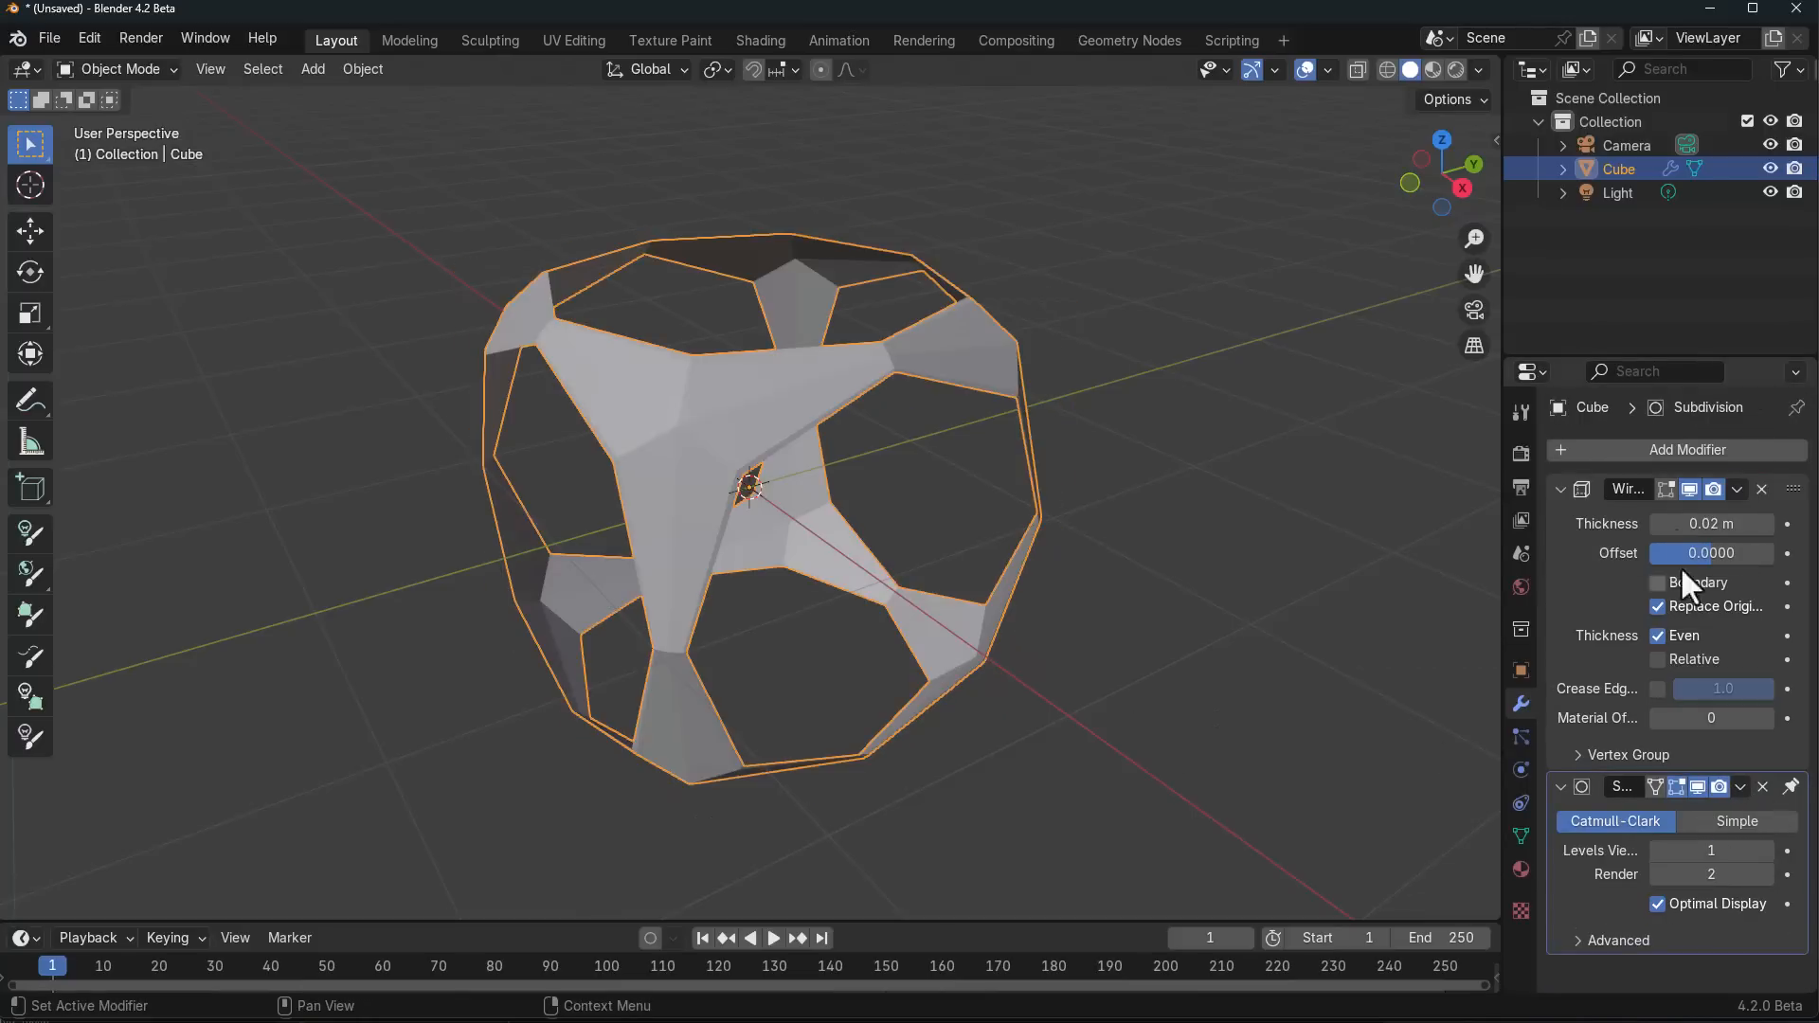
Step: Add a Solidify modifier to the cube and set its thickness to 0.18 m
click(1664, 449)
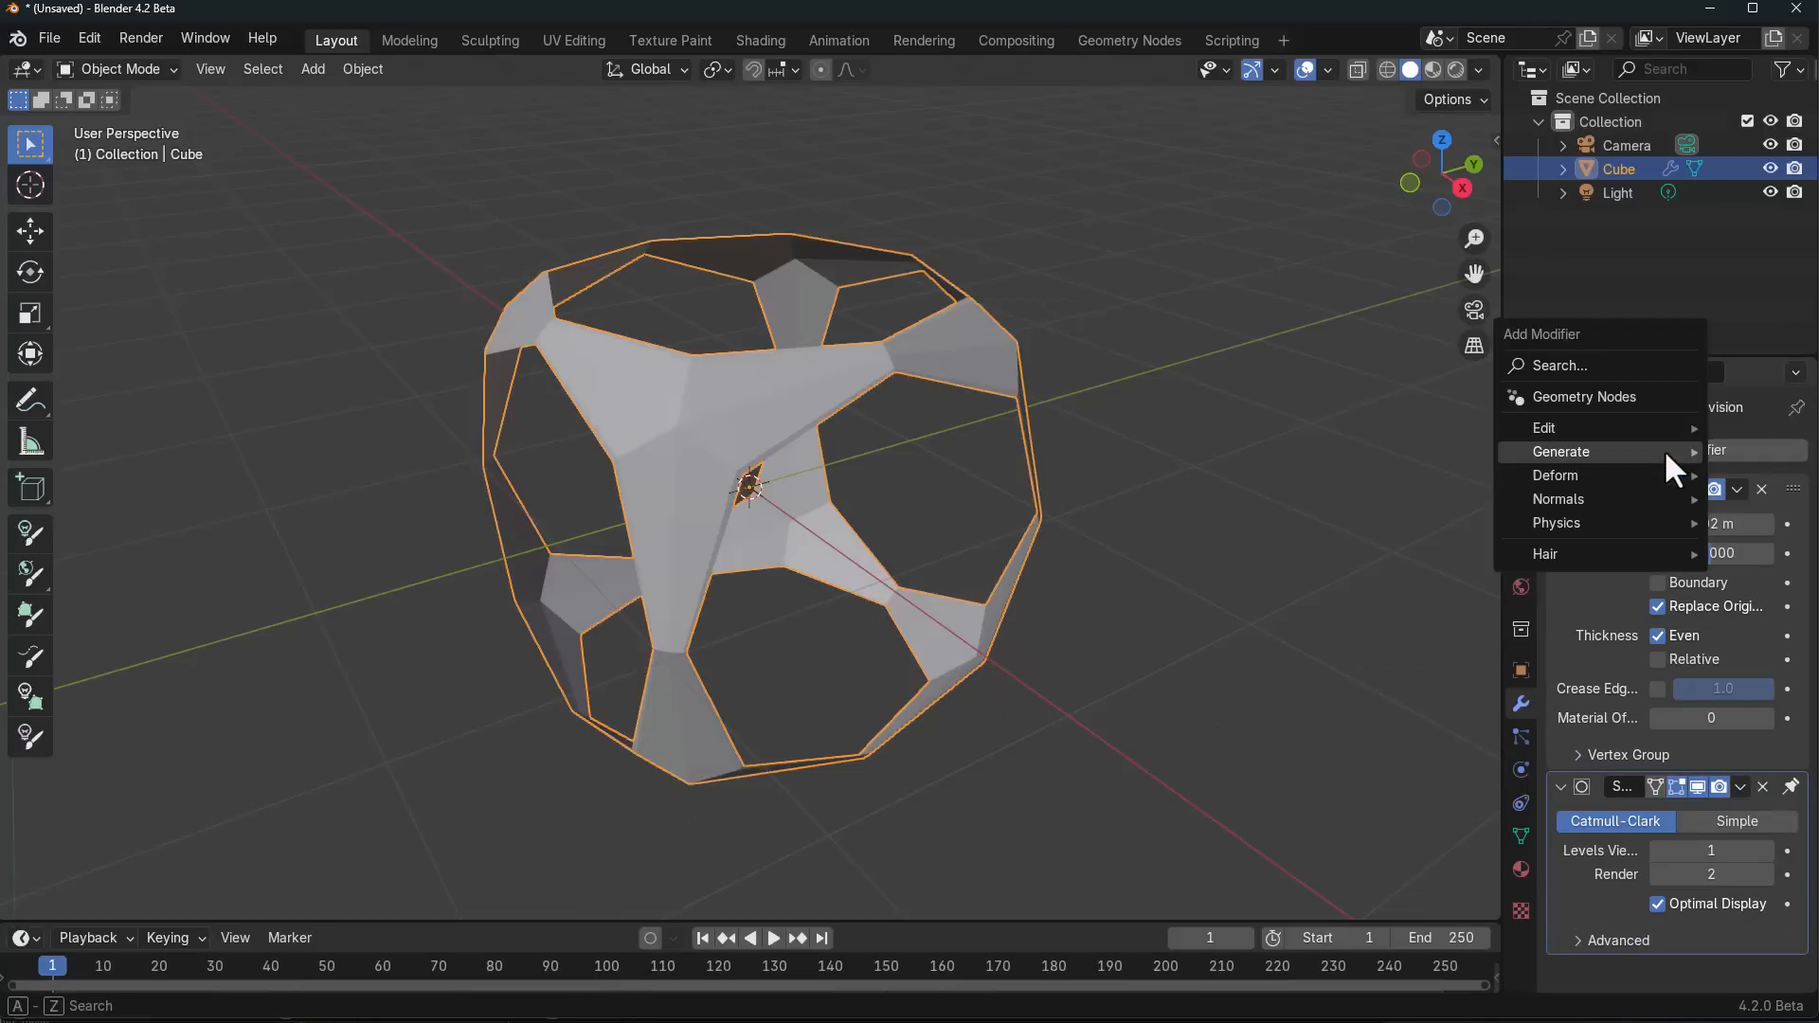
mouse_move(1664, 450)
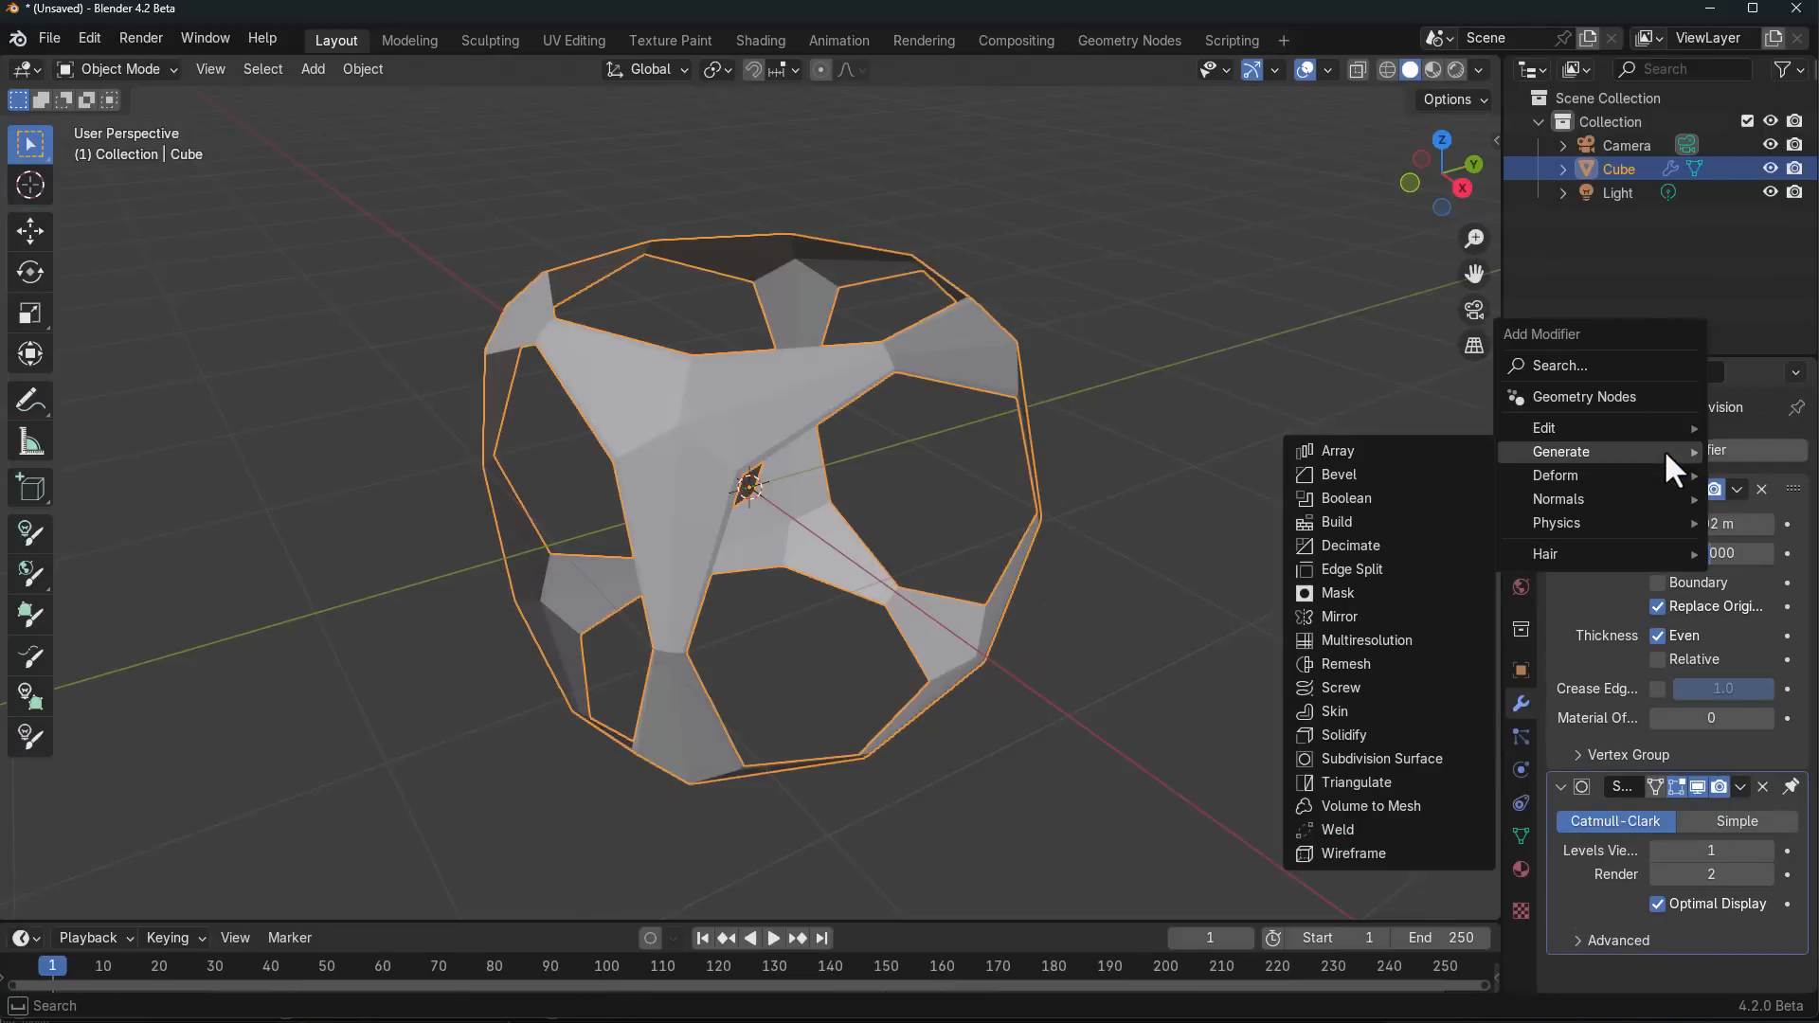
click(1364, 736)
middle_drag(815, 656, 833, 663)
scroll(1747, 843, down, 3)
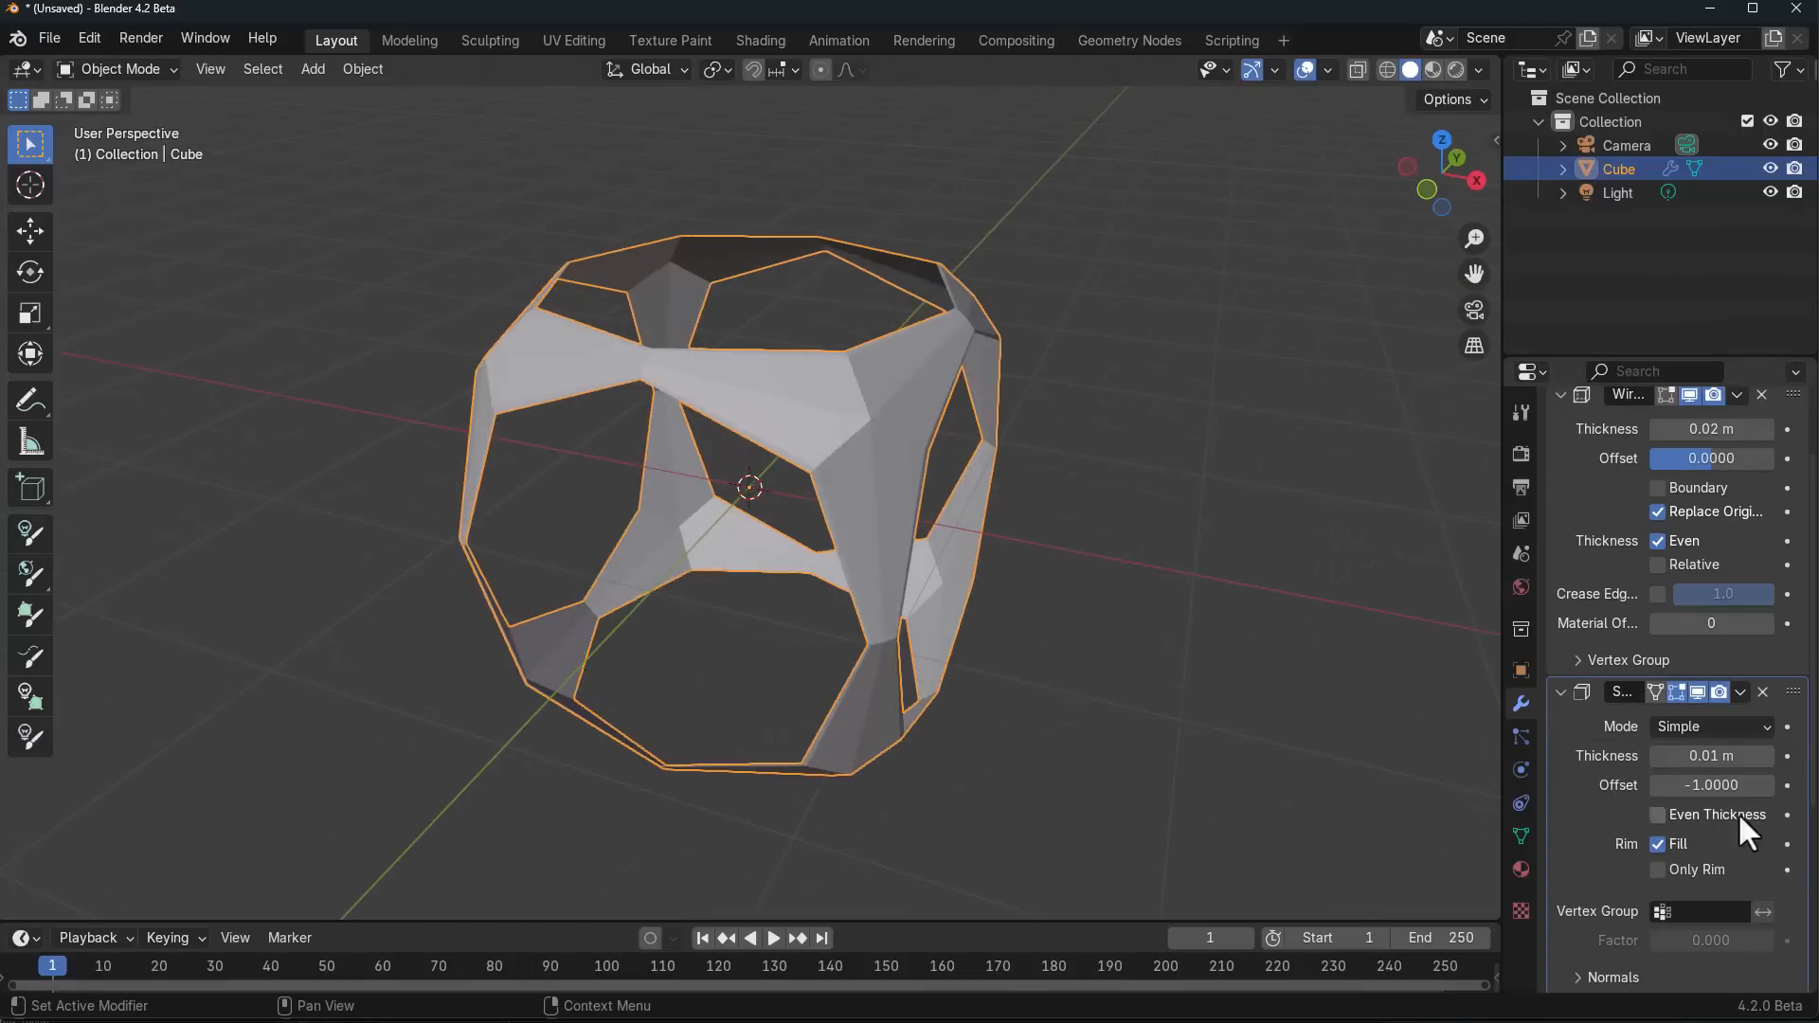
mouse_move(1701, 763)
mouse_down()
mouse_move(1752, 763)
mouse_move(1692, 764)
mouse_up()
scroll(1693, 765, up, 3)
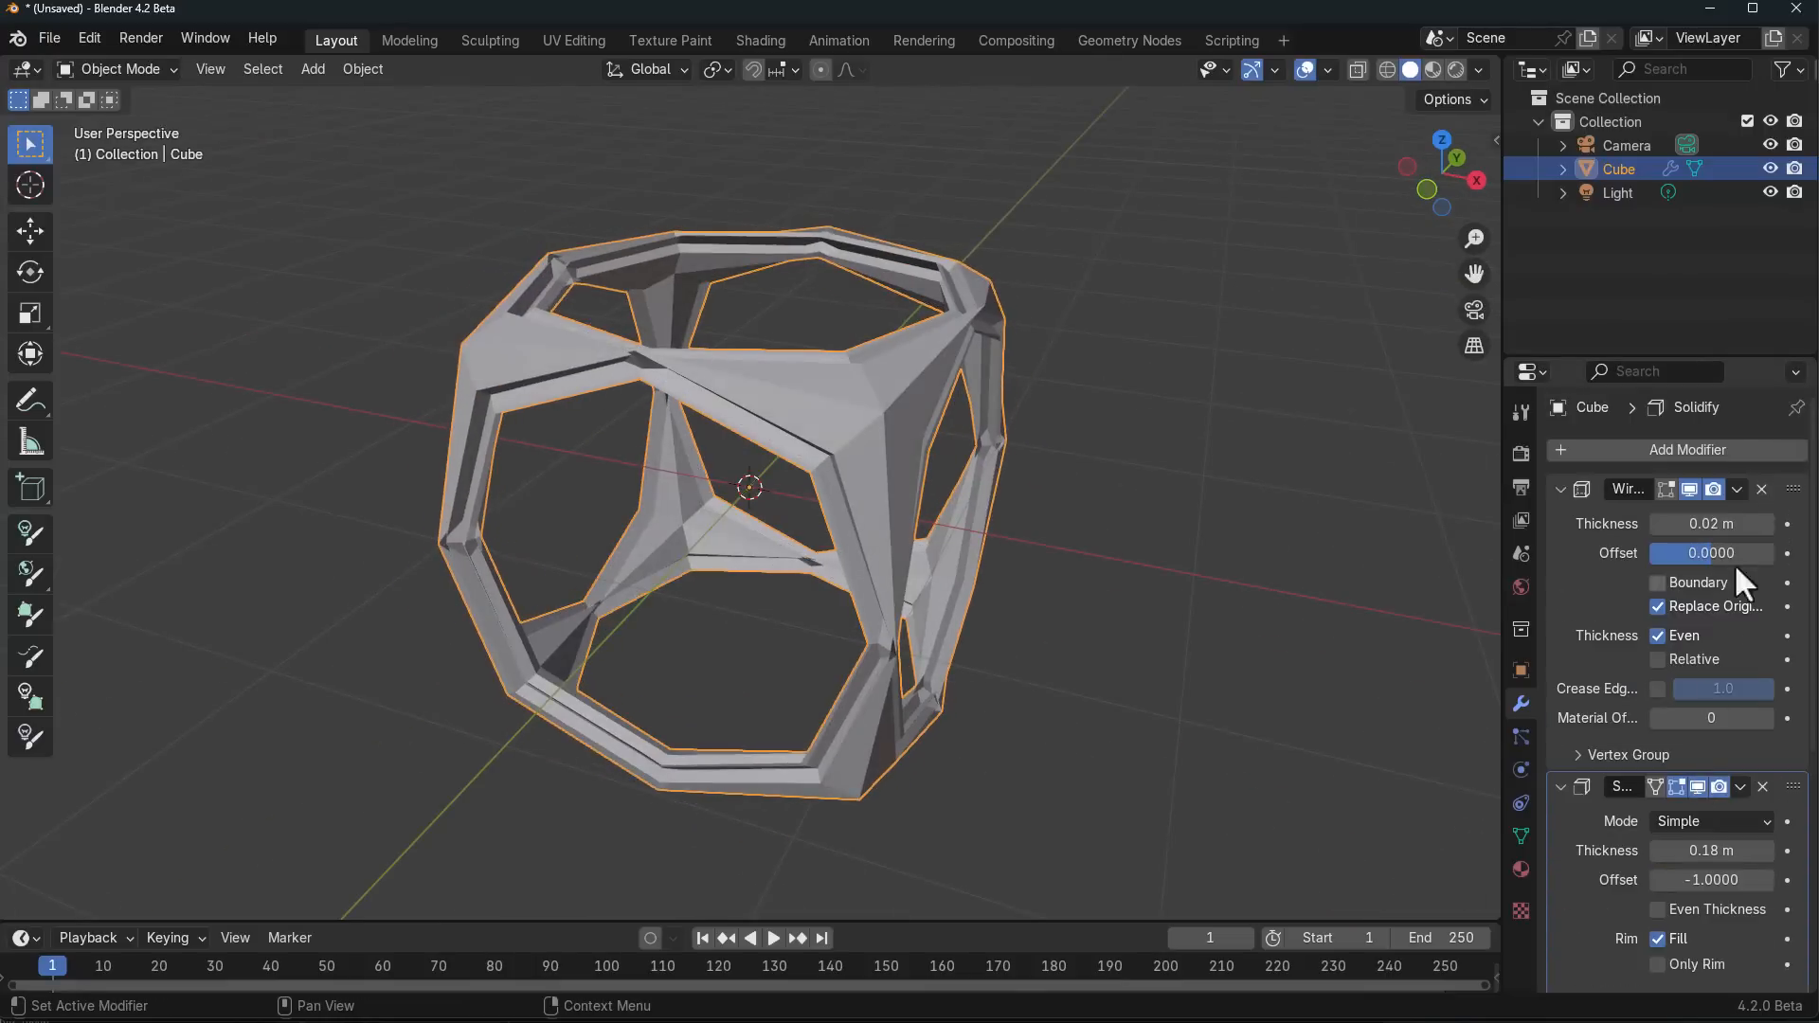
Step: Pin the cube's Wireframe modifier to last as well and check the resulting modifier order
click(1737, 490)
click(1651, 652)
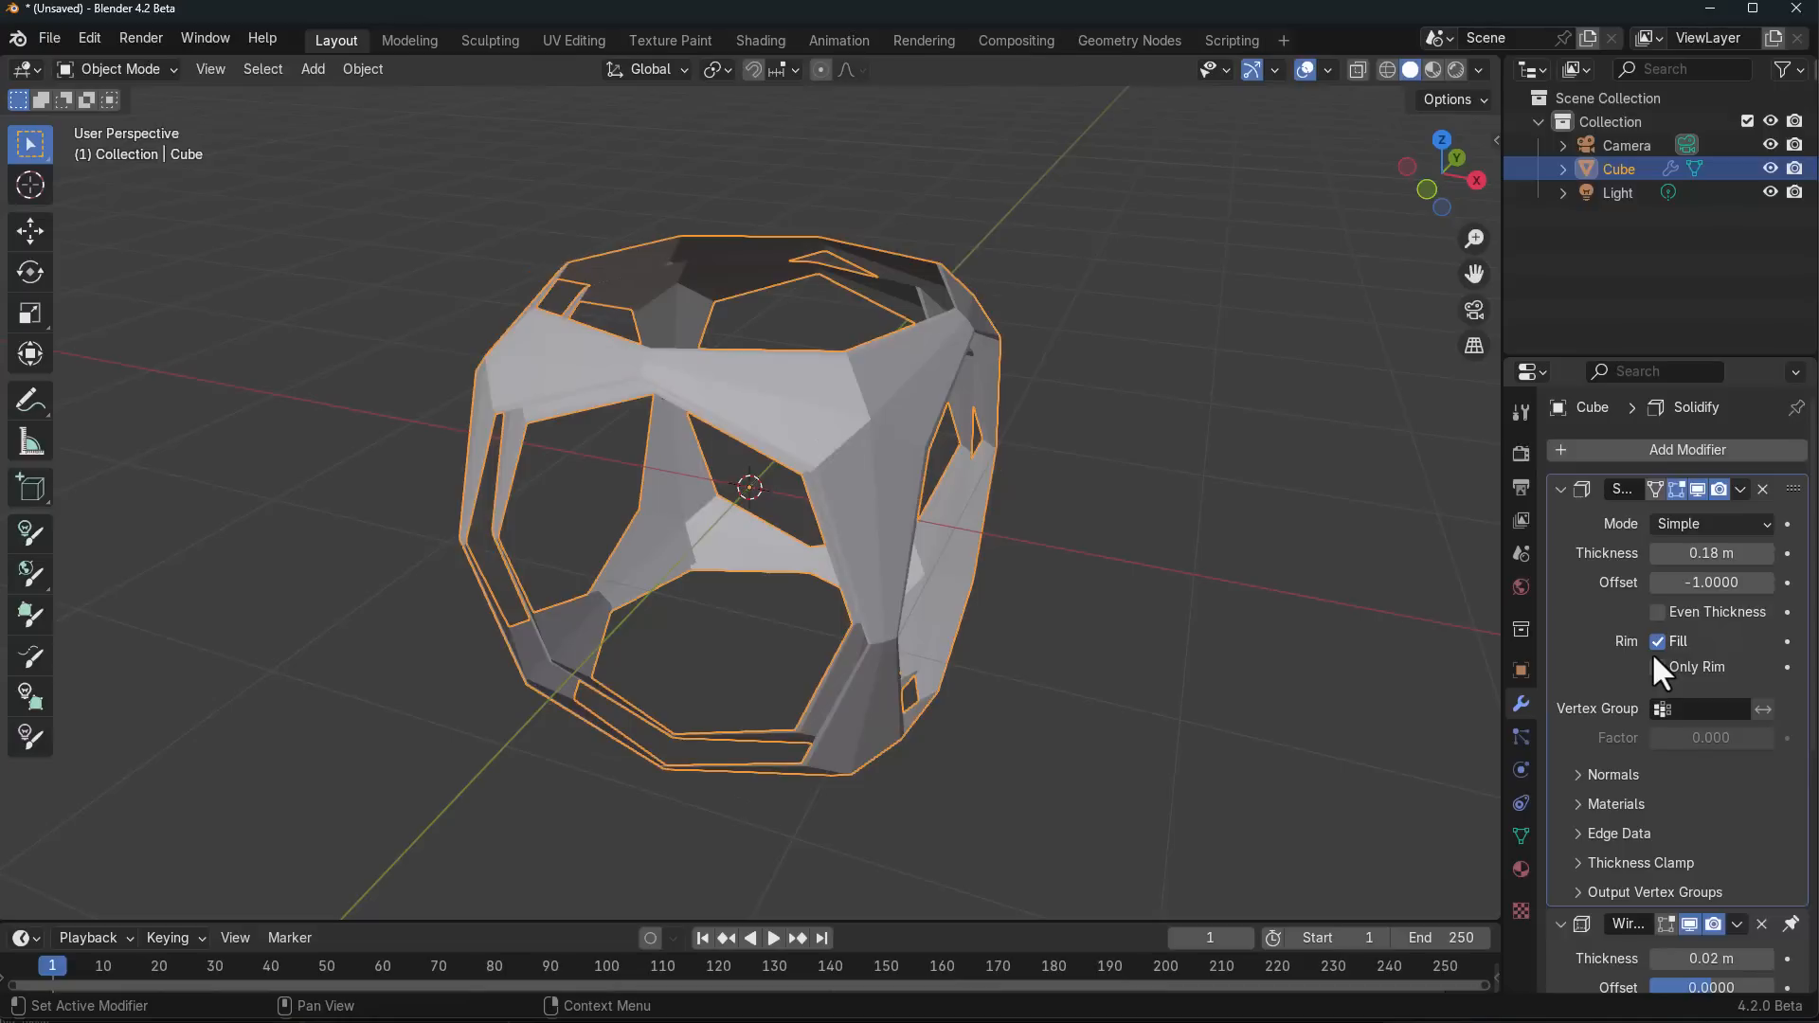
scroll(1714, 794, down, 5)
scroll(1714, 788, down, 2)
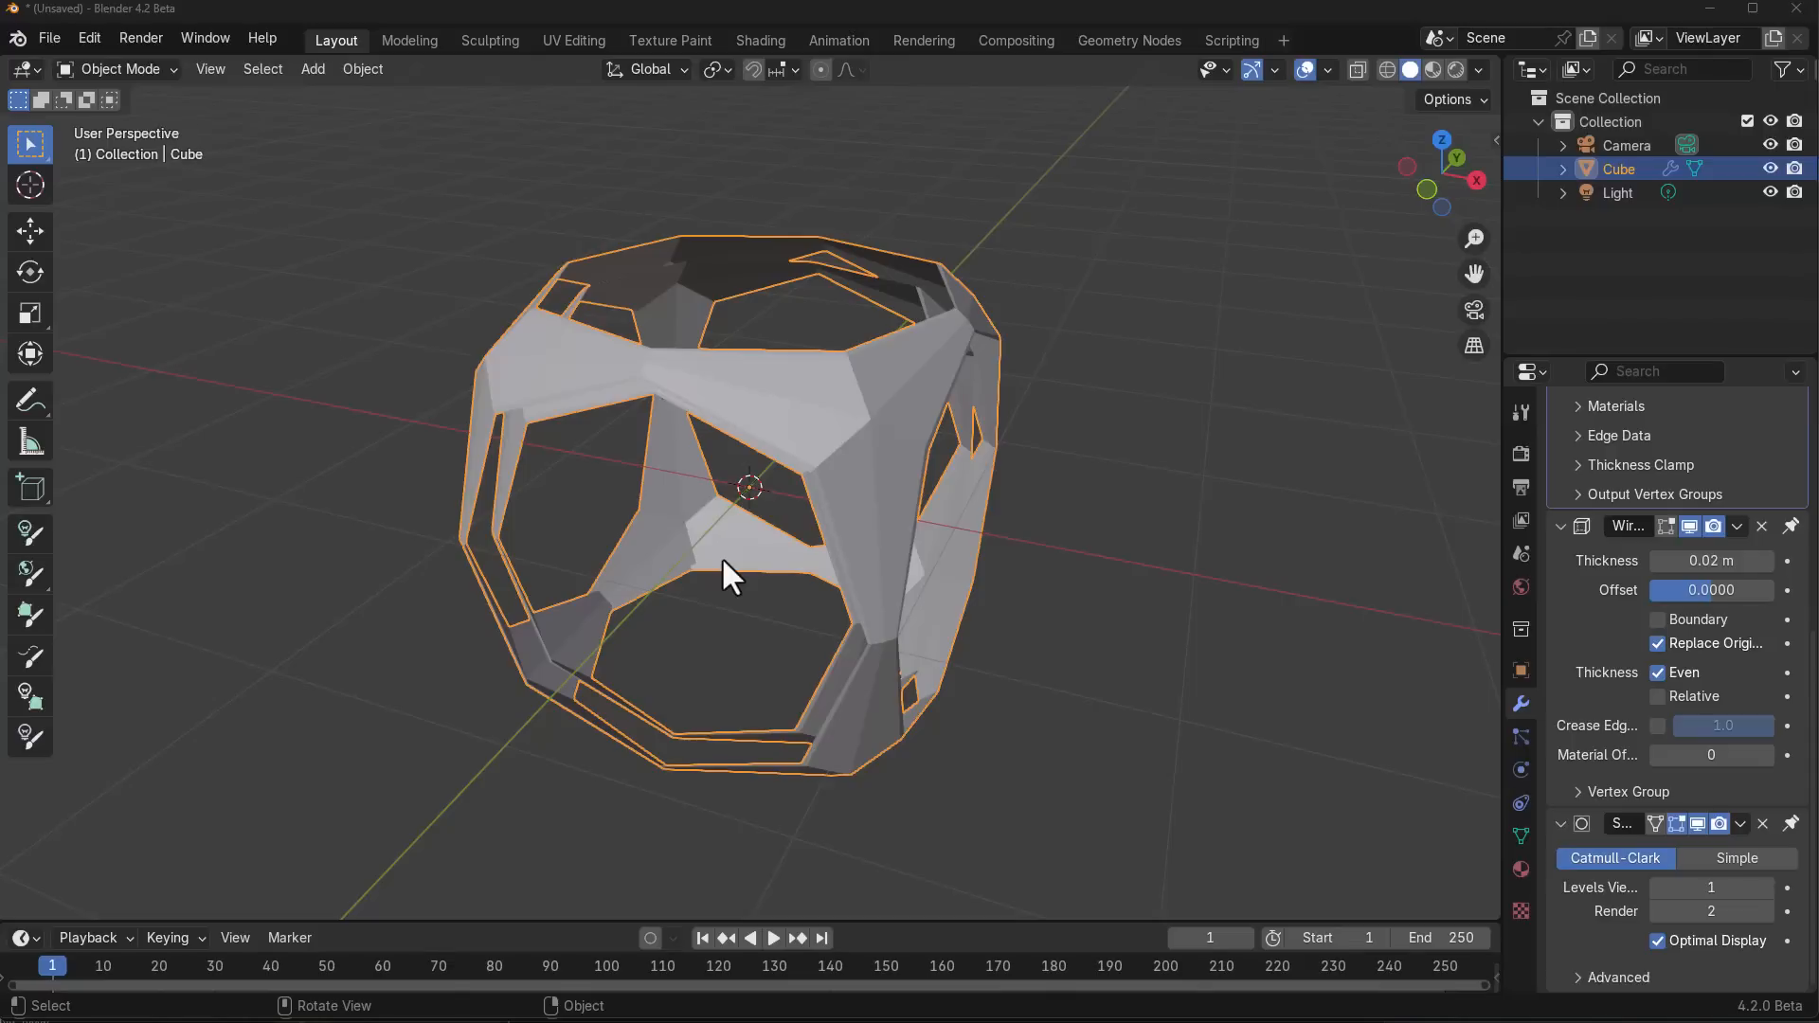
Step: Look through the camera, fit its frame to the viewport and turn off the Camera Guides overlay
key(KP_0)
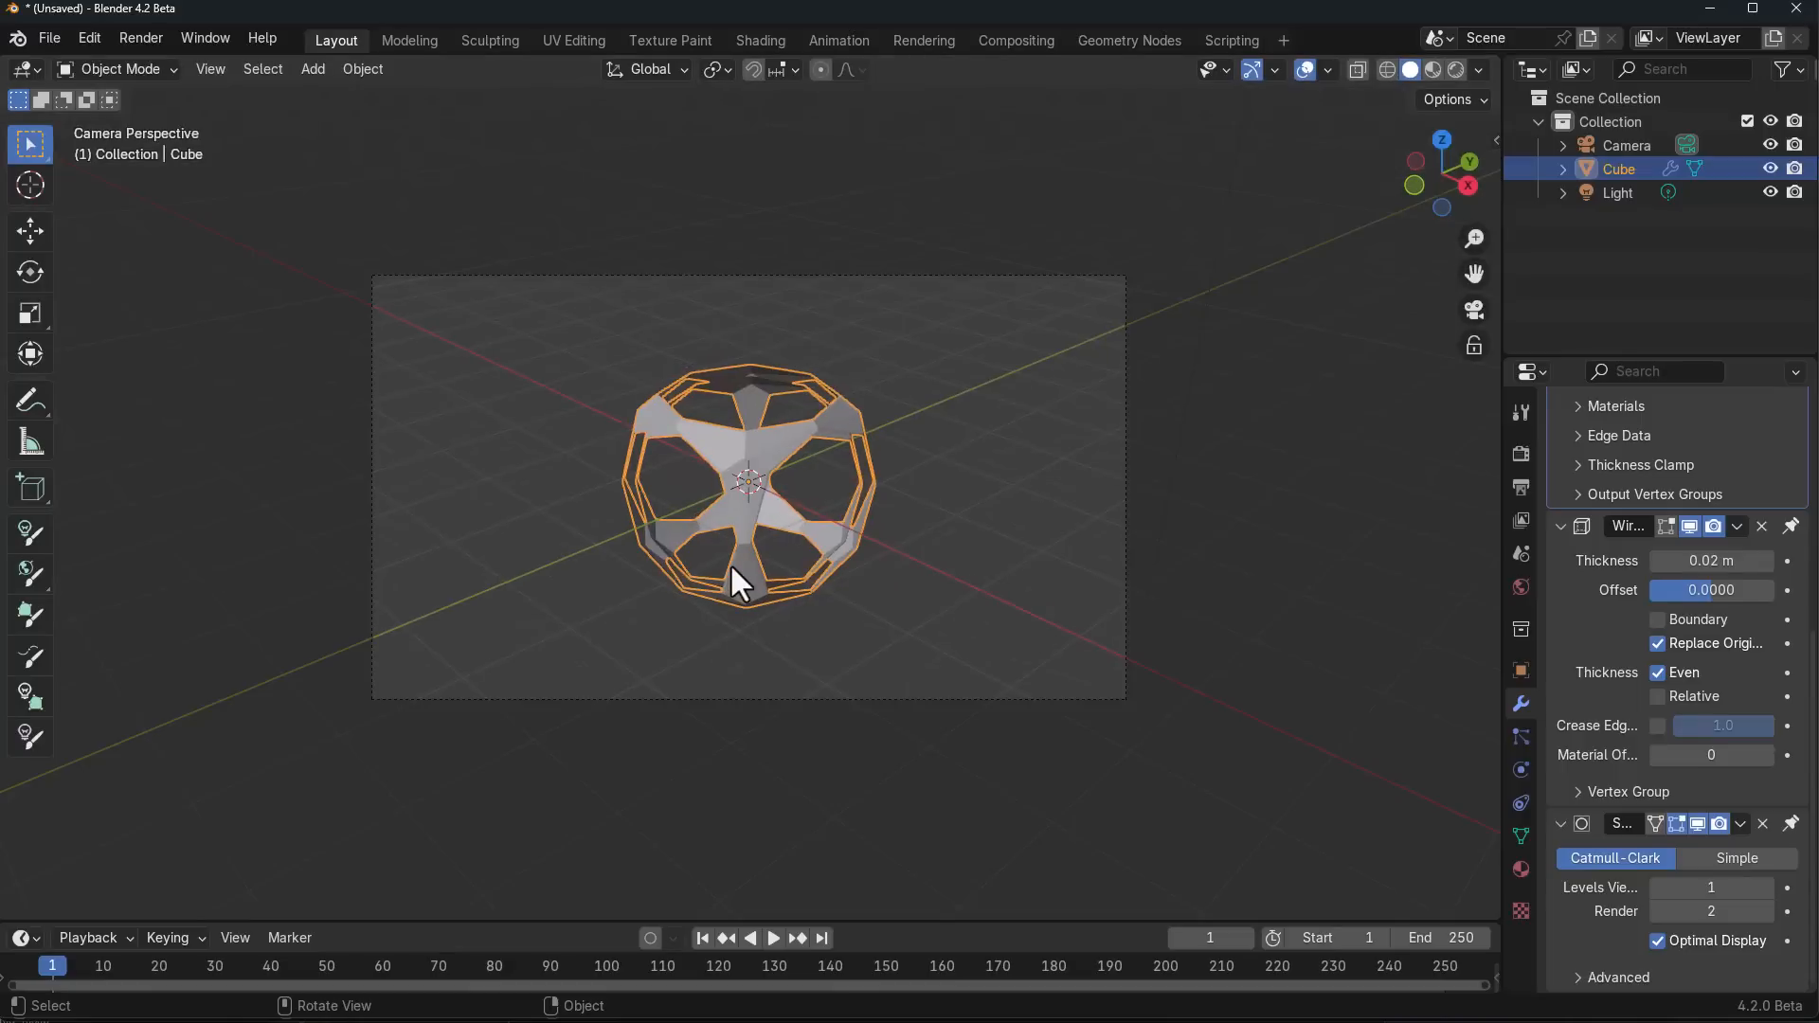
key(Home)
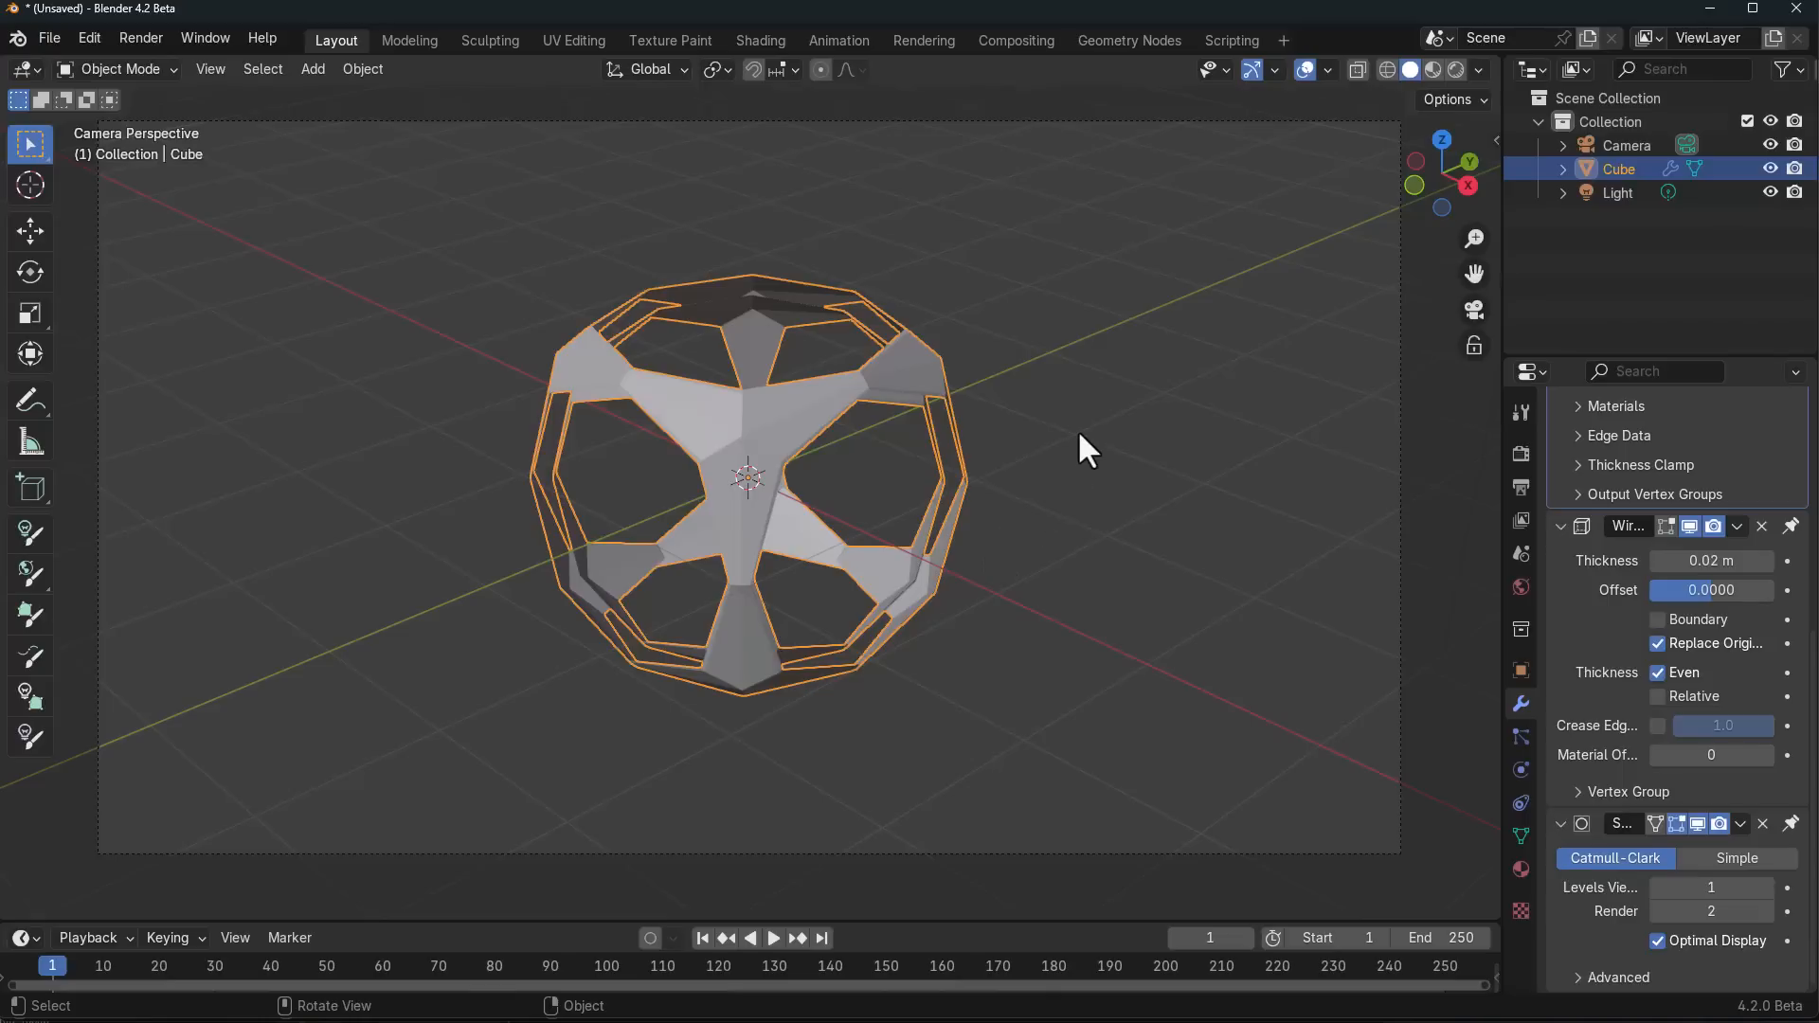
click(1327, 71)
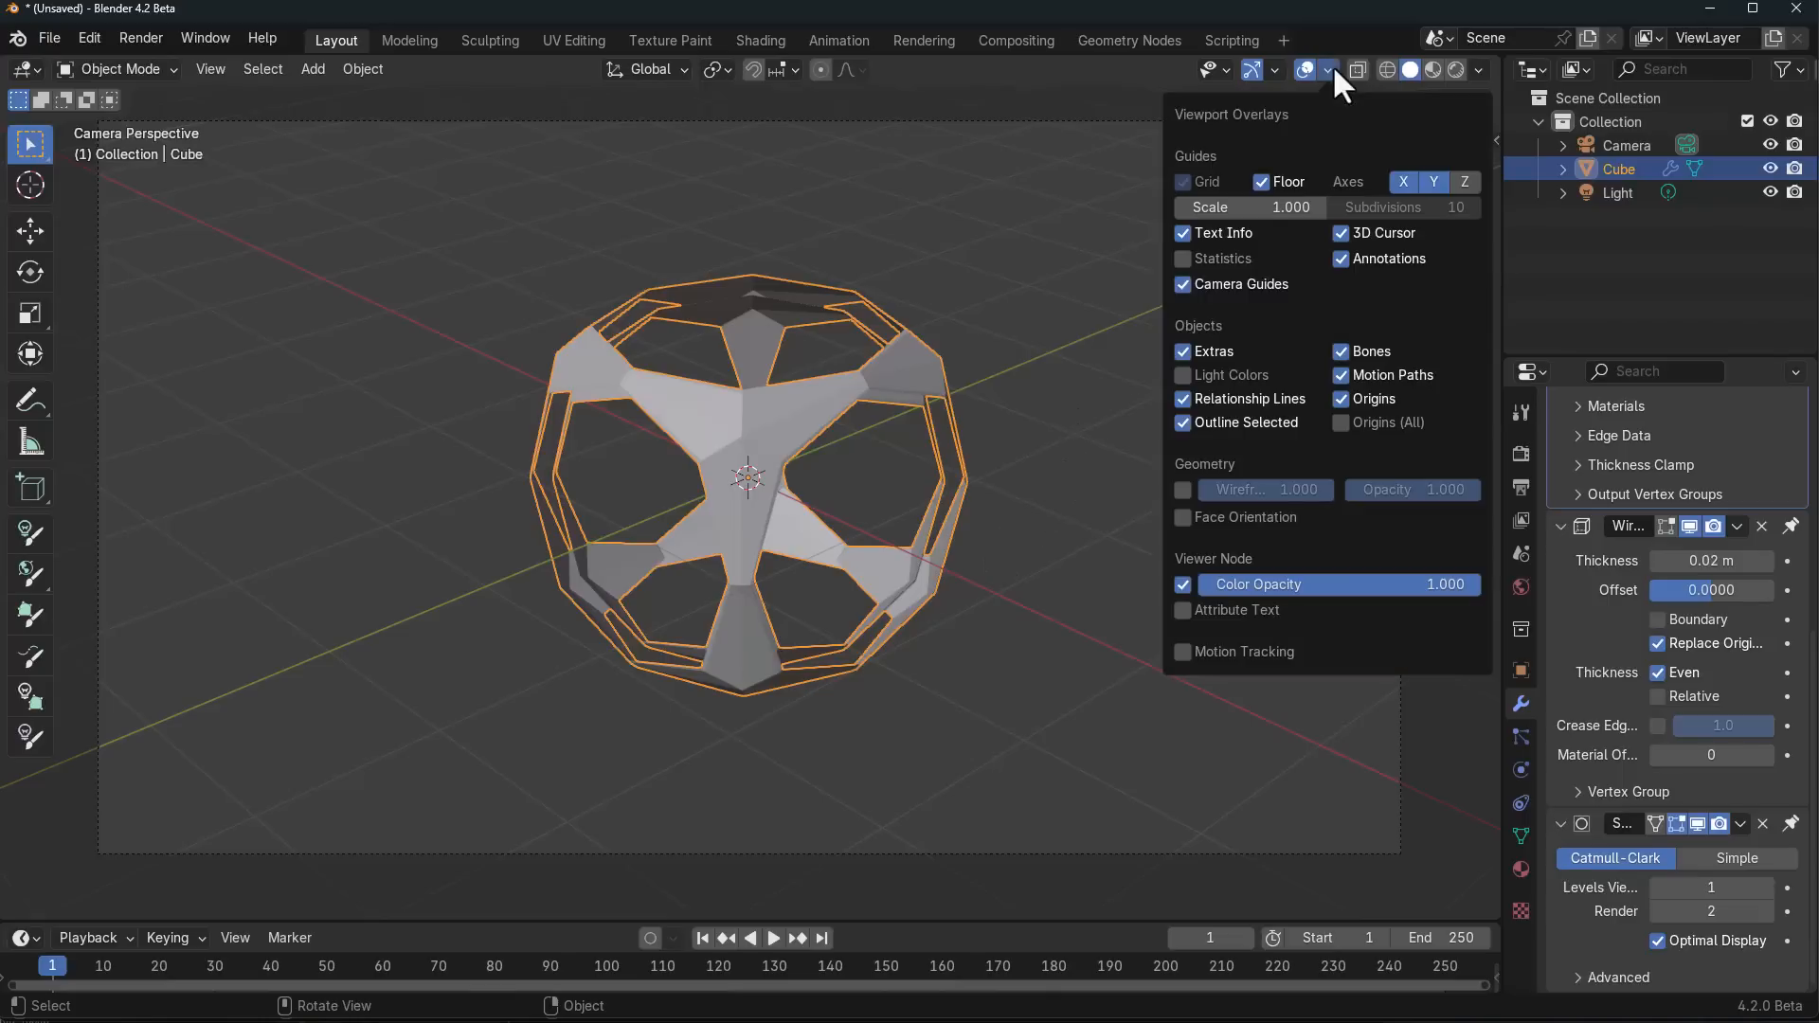
click(1184, 284)
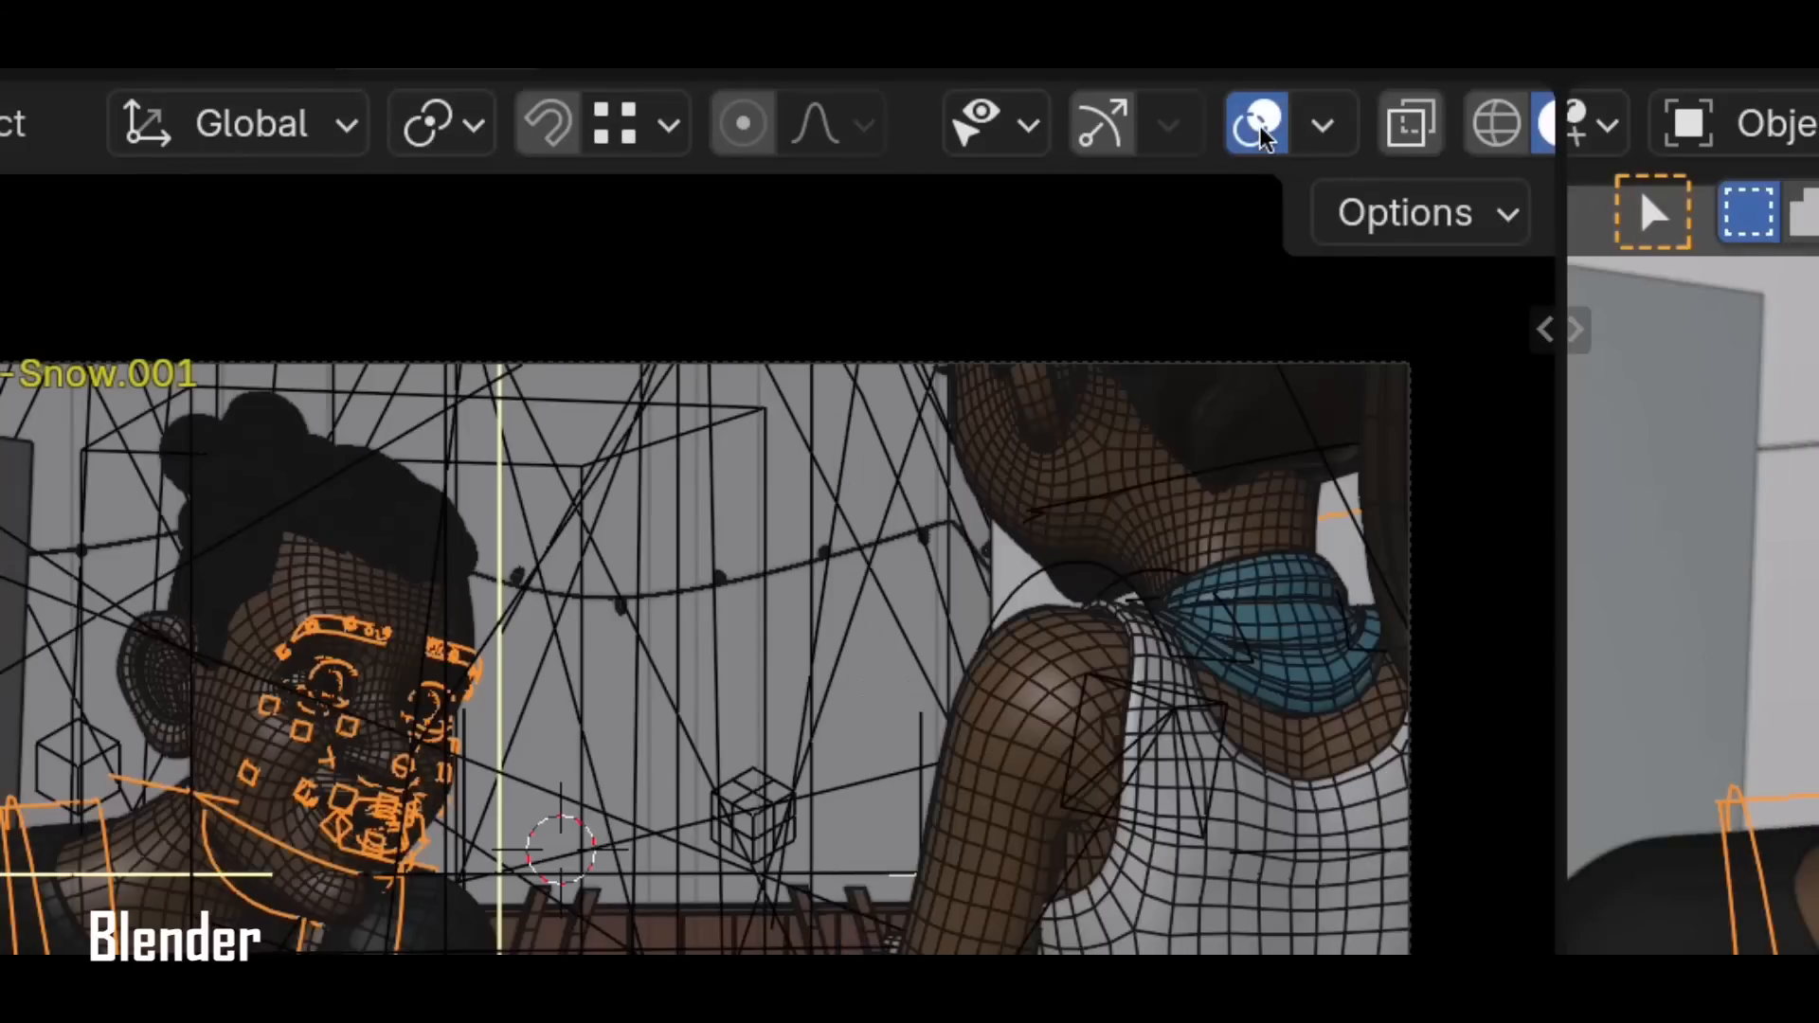
Step: Hide the viewport overlays, toggling Passepartout among them, and adjust the Passepartout opacity in the camera's Viewport Display settings
click(1258, 125)
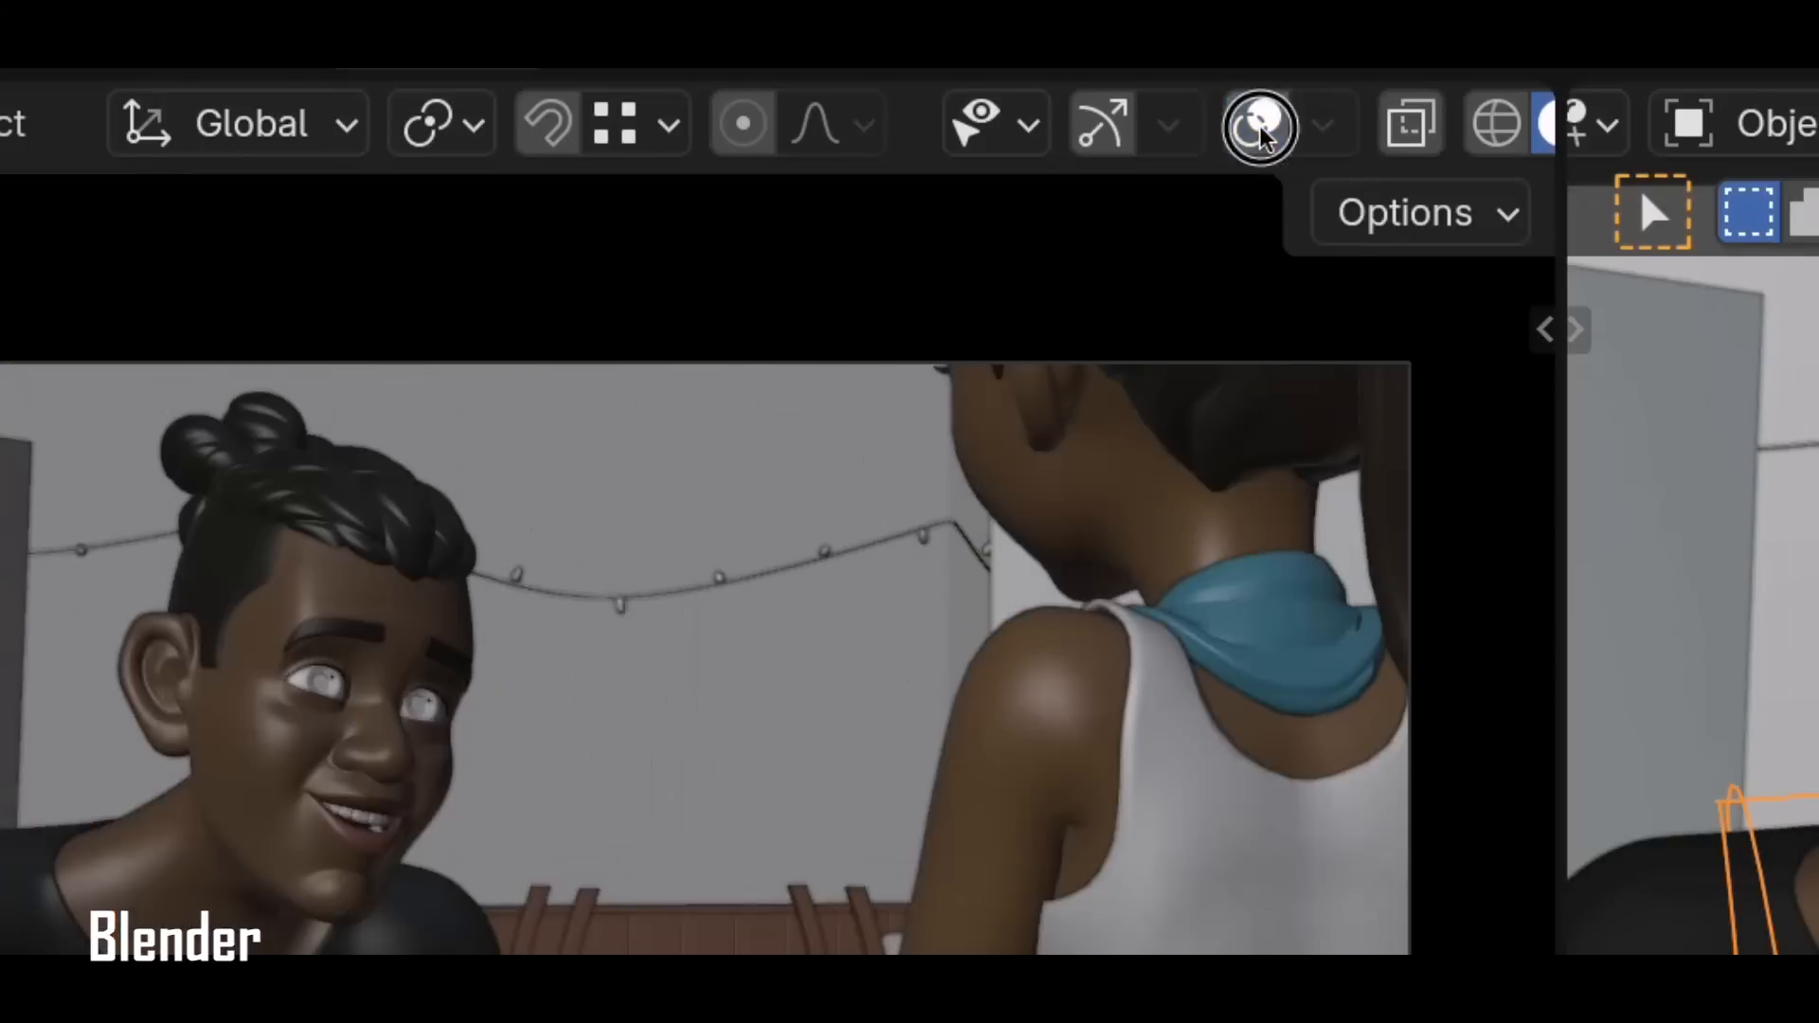
click(1327, 134)
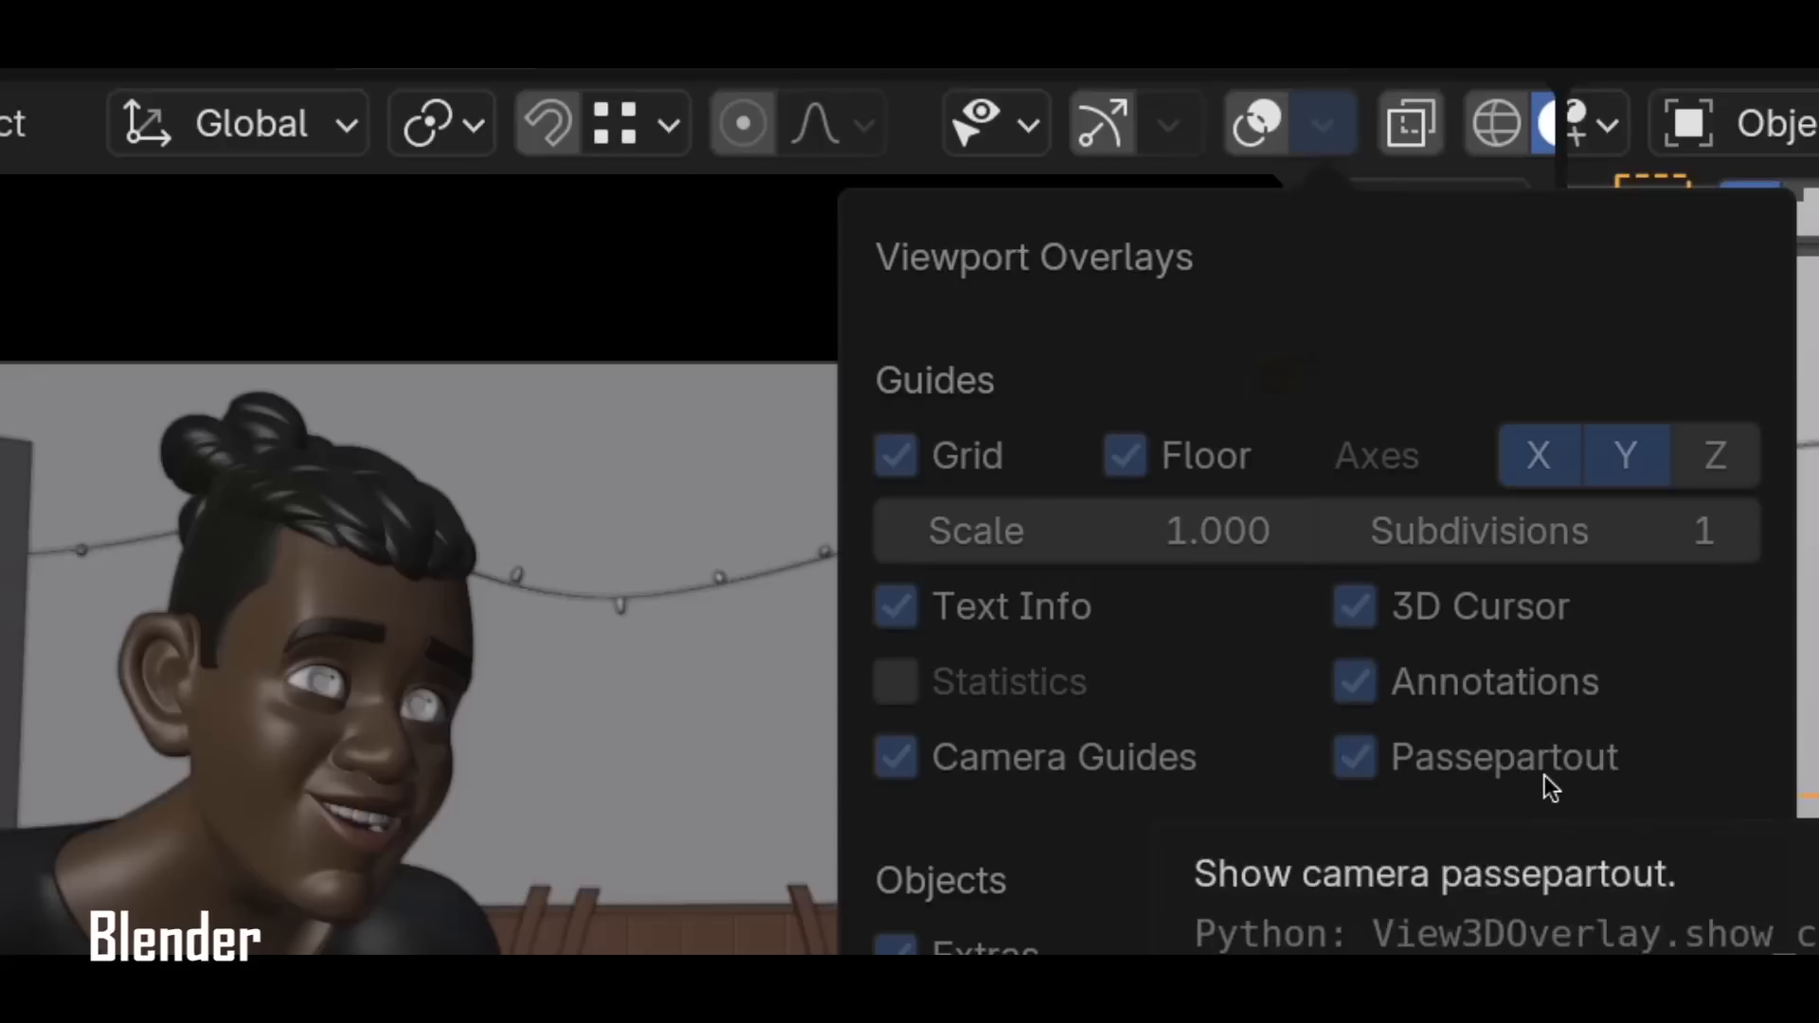
click(1545, 775)
click(1544, 775)
click(1544, 775)
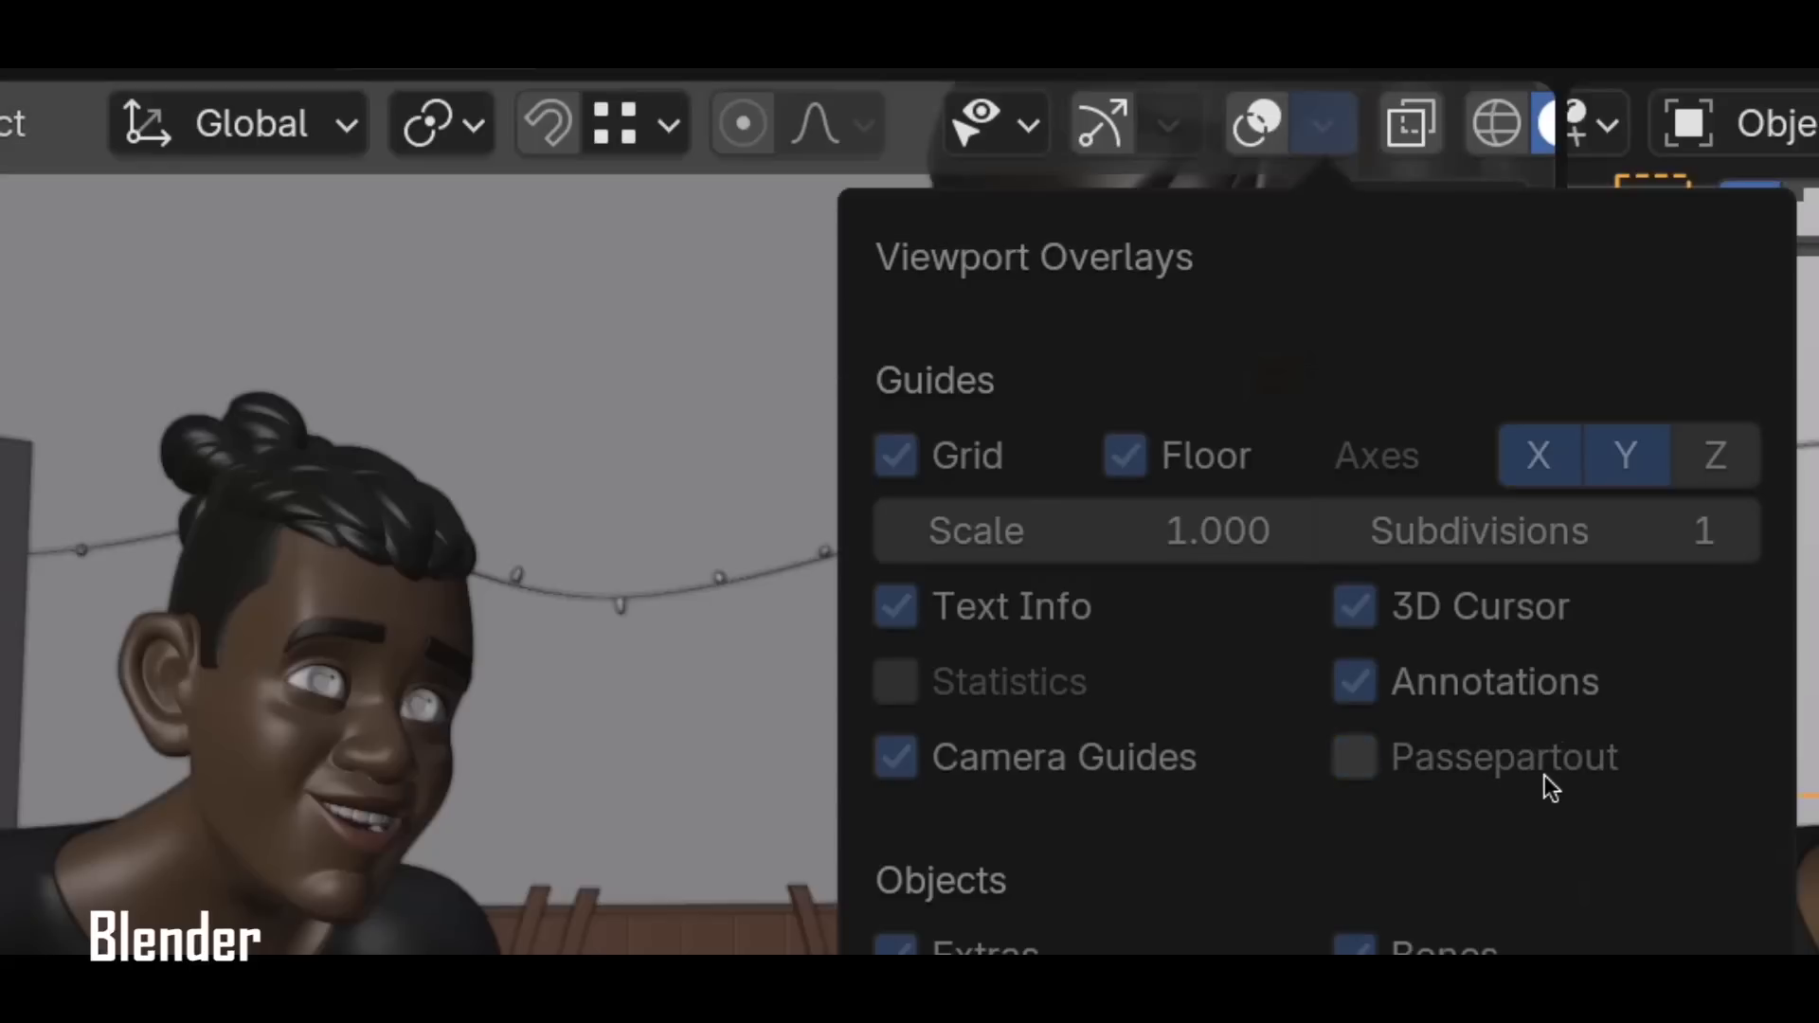
click(1544, 775)
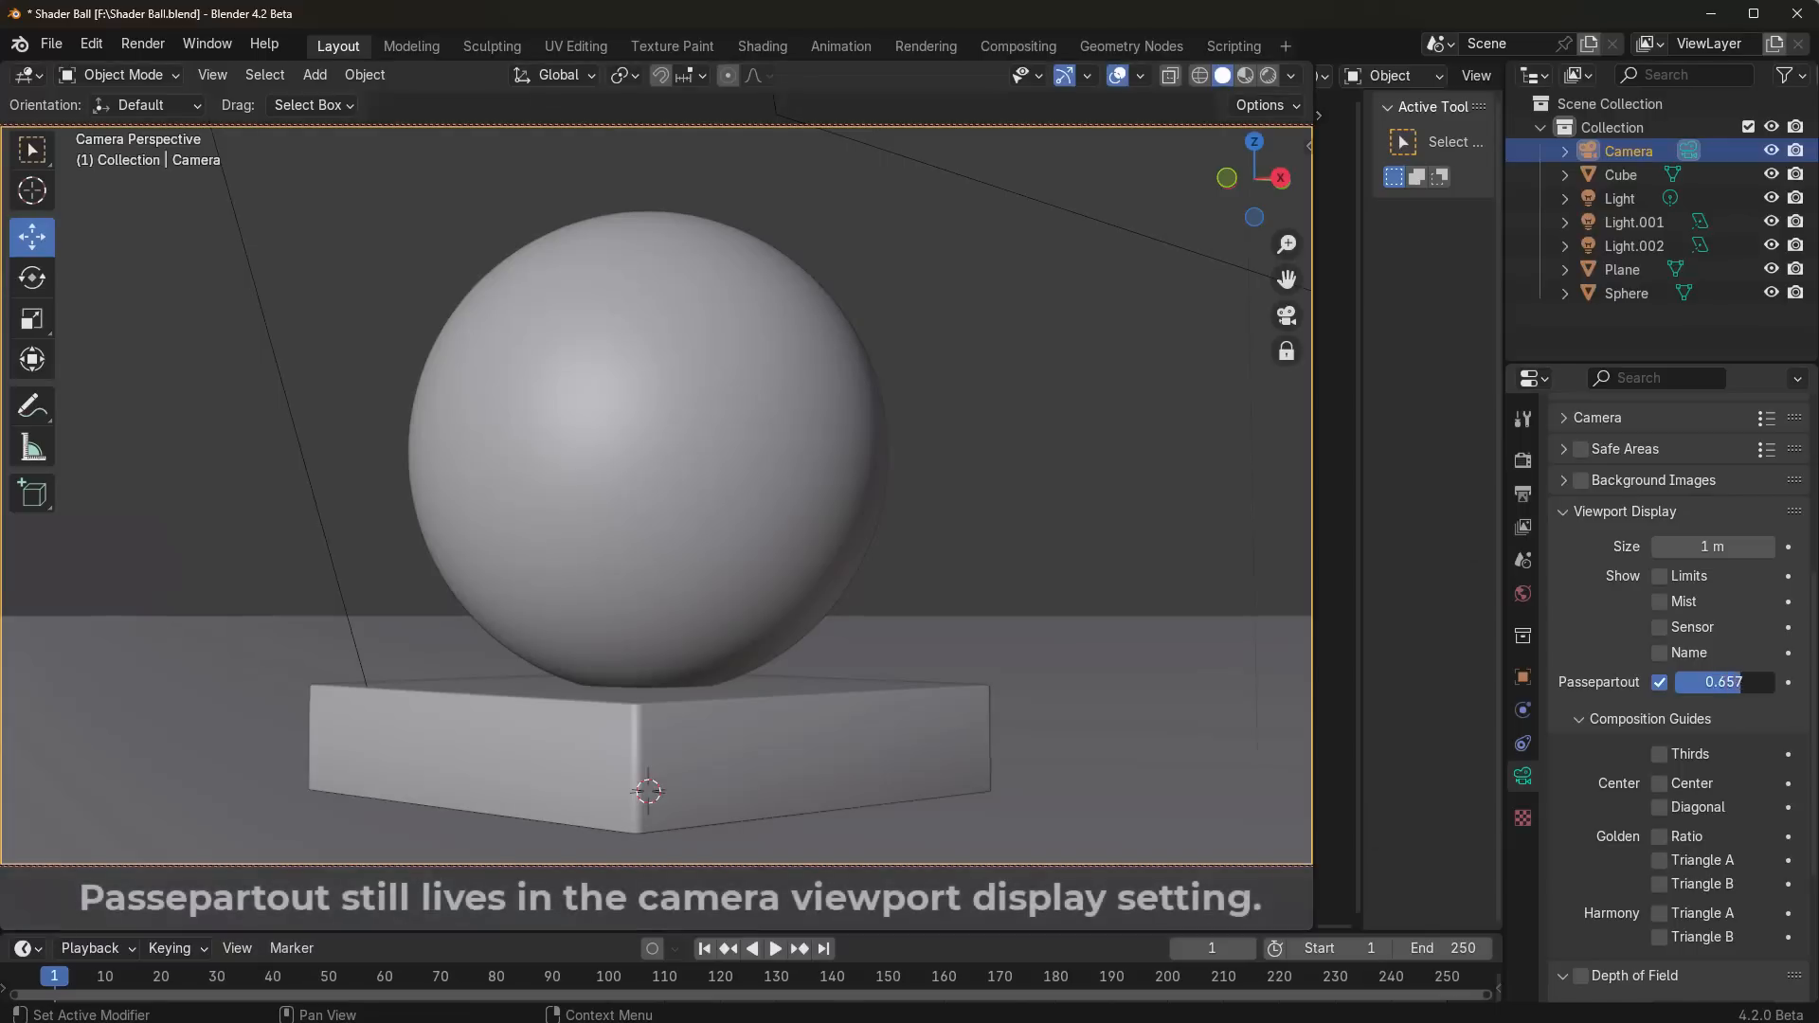
drag(1714, 684, 1724, 684)
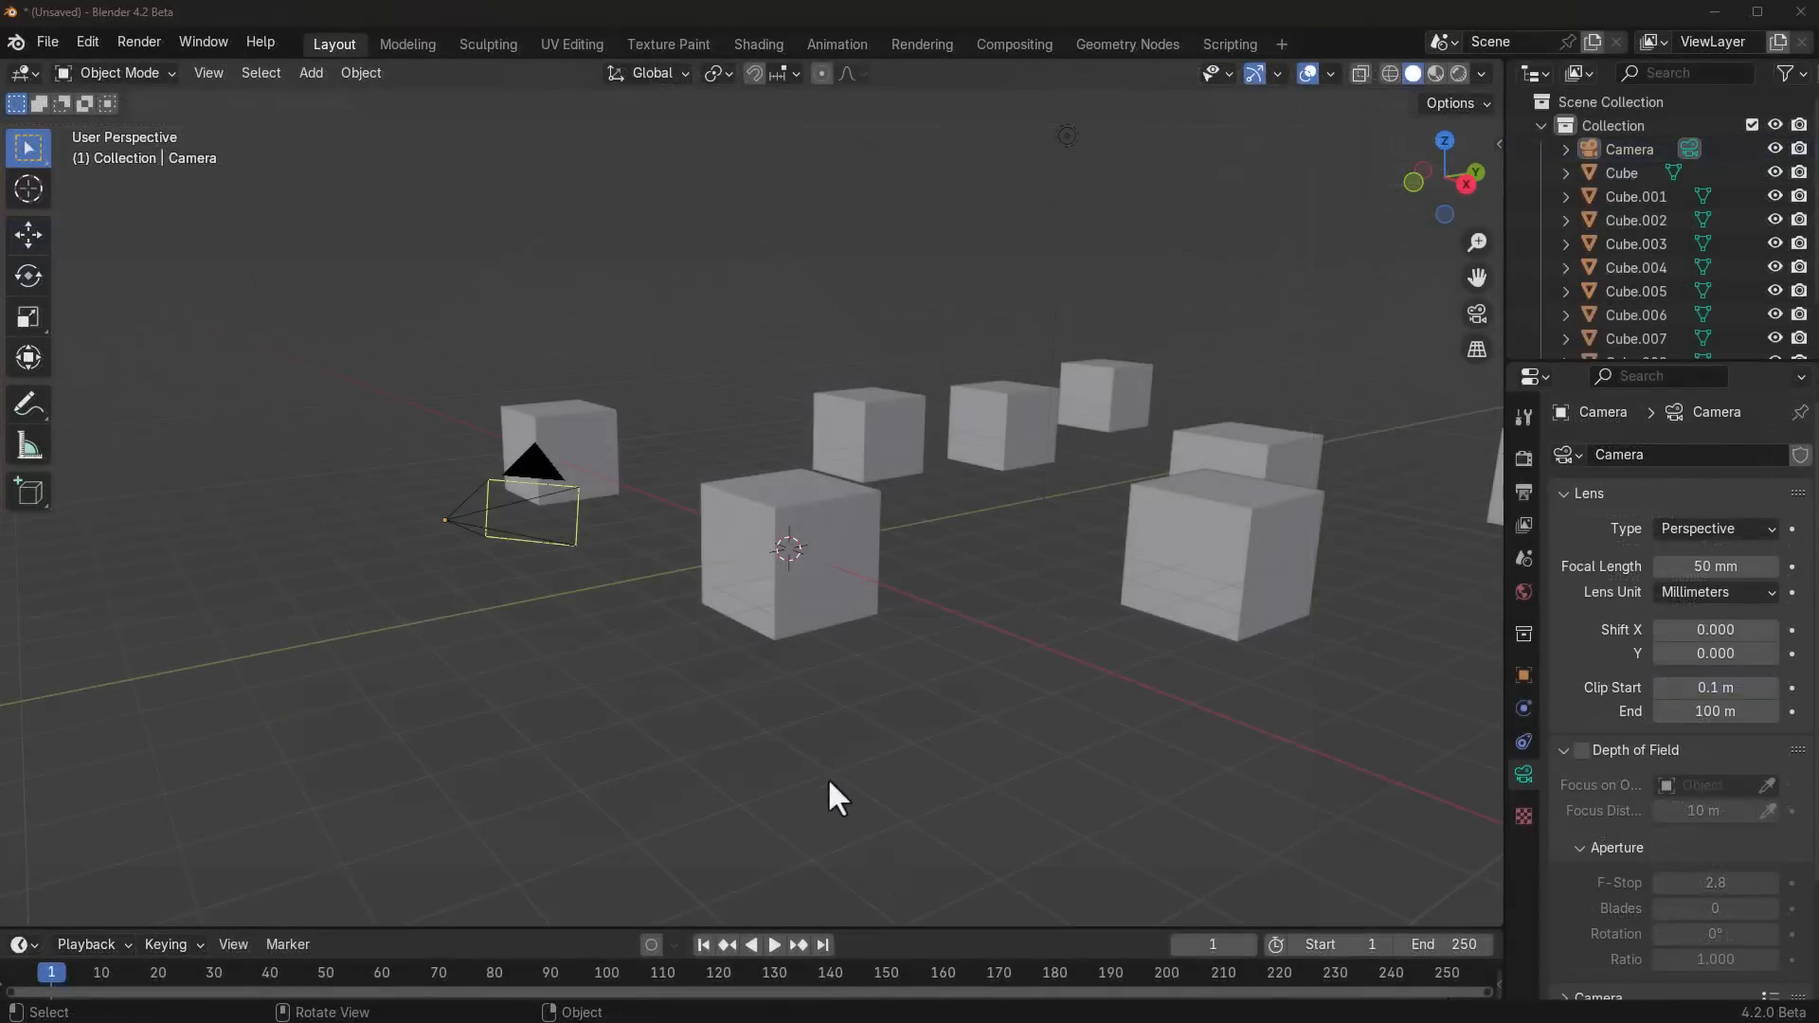
Step: Set the F-Stop of the canyon scene camera's depth of field to 0.1
shift+middle_drag(1055, 715, 974, 700)
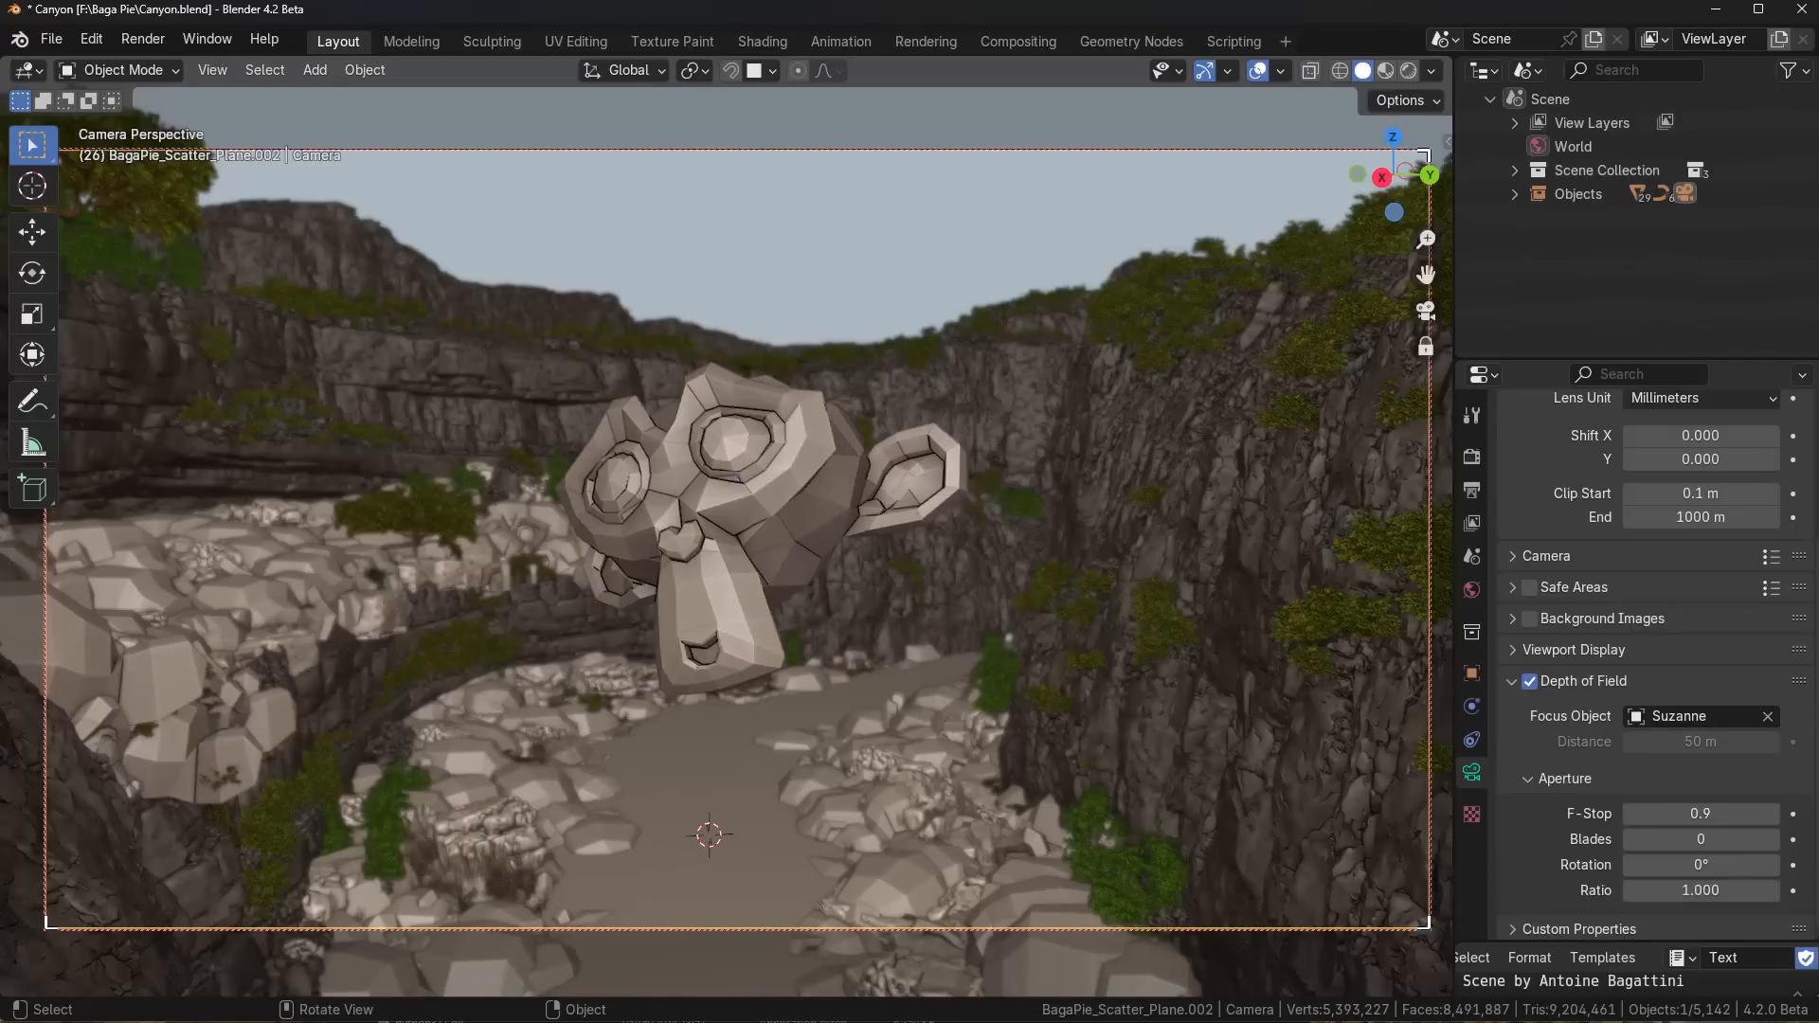
click(1696, 813)
text(0.1)
key(Return)
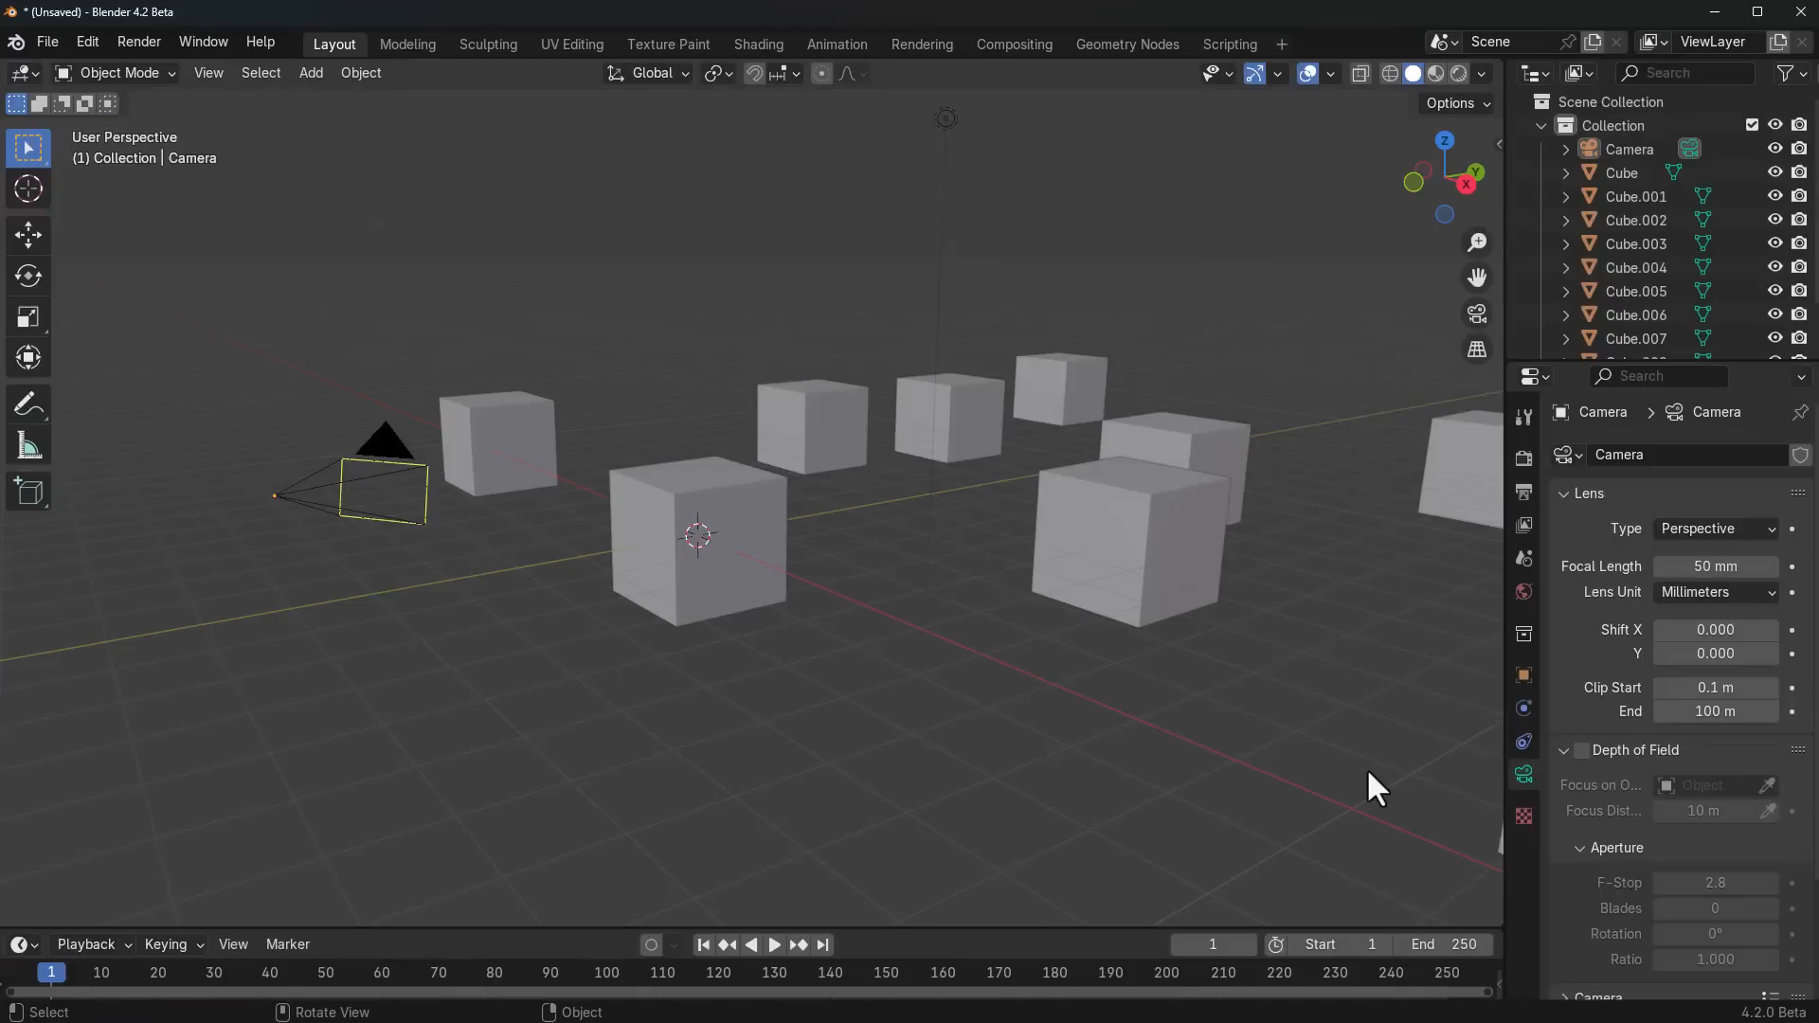
Step: Select the camera in the scene of cubes, look through it and enlarge its frame in the viewport
click(349, 511)
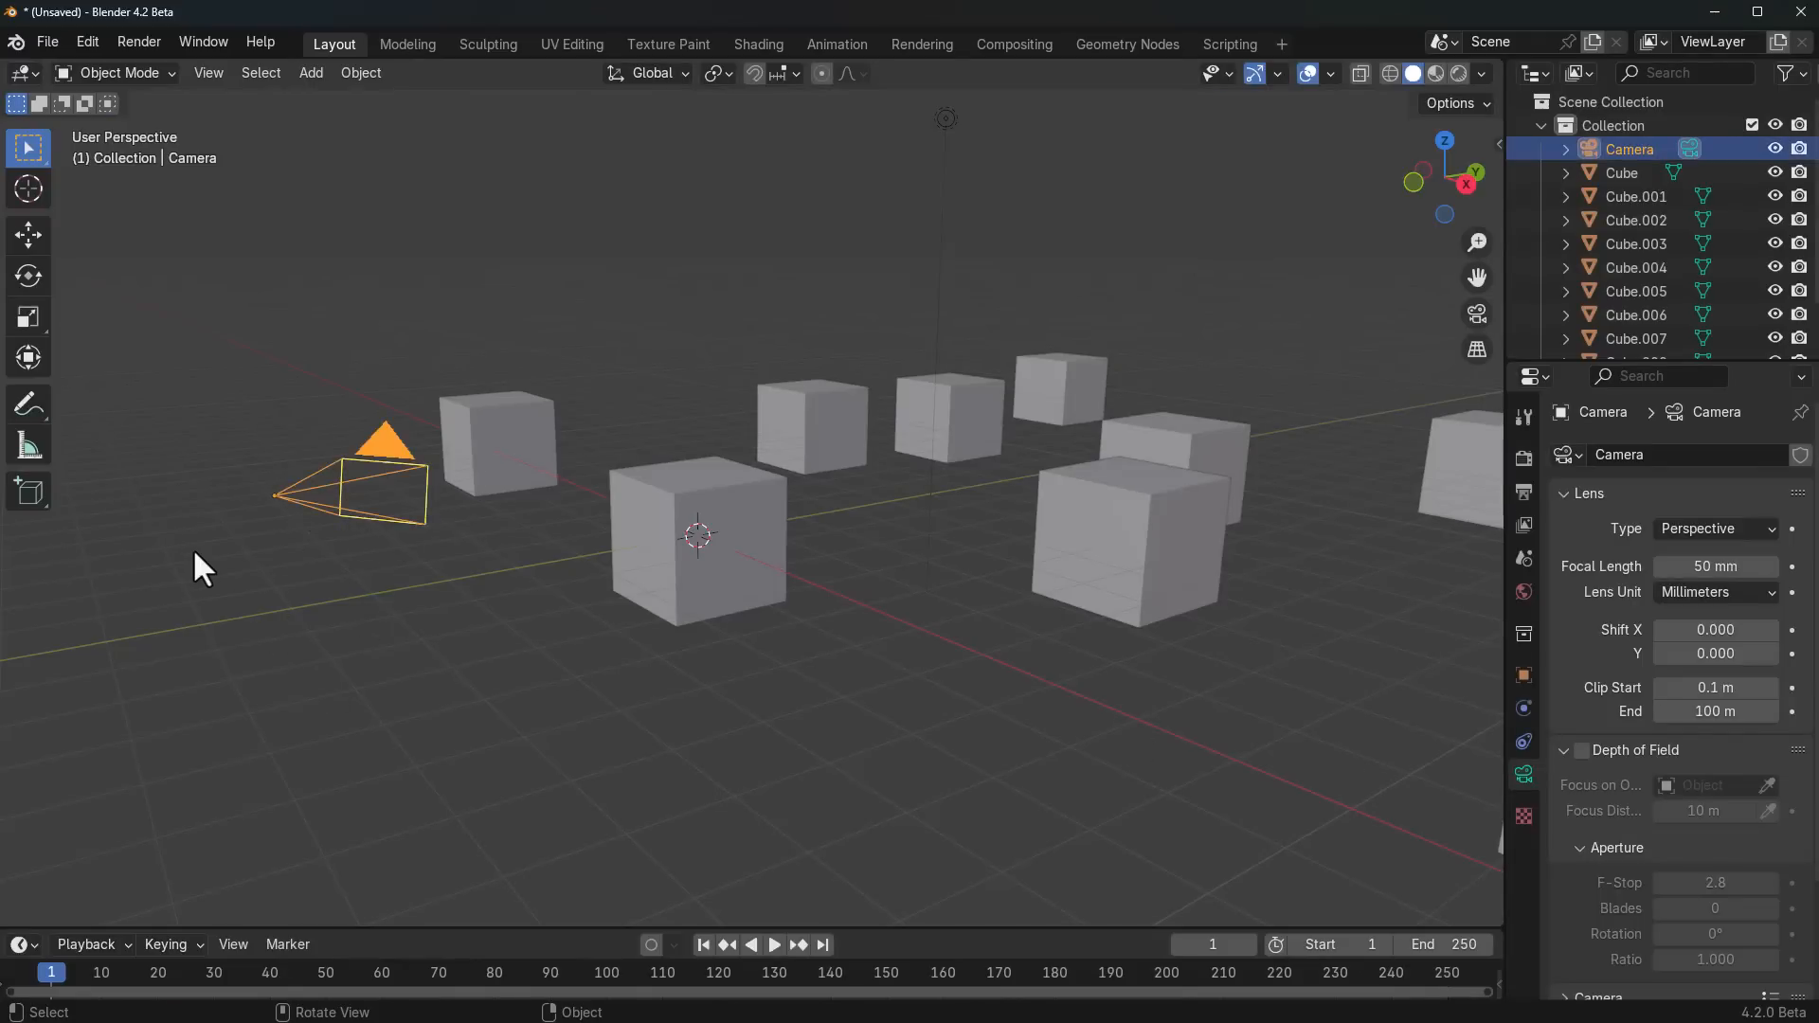
key(KP_0)
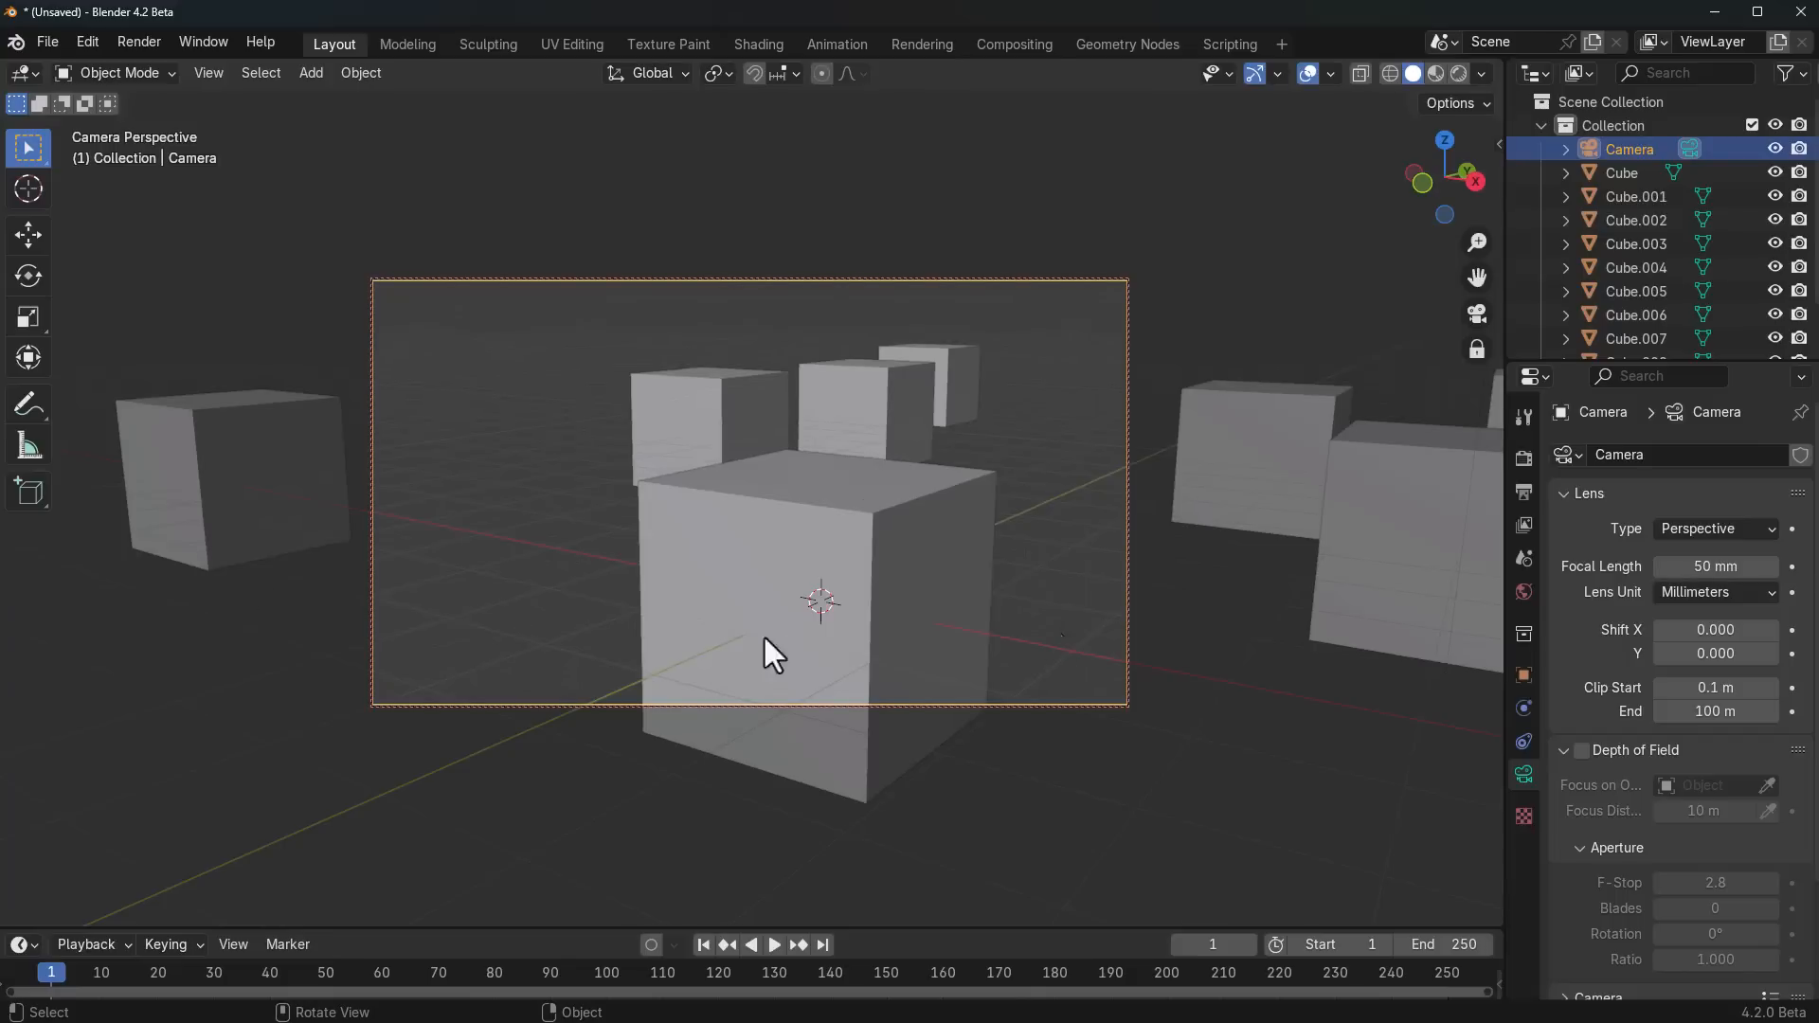
key(Home)
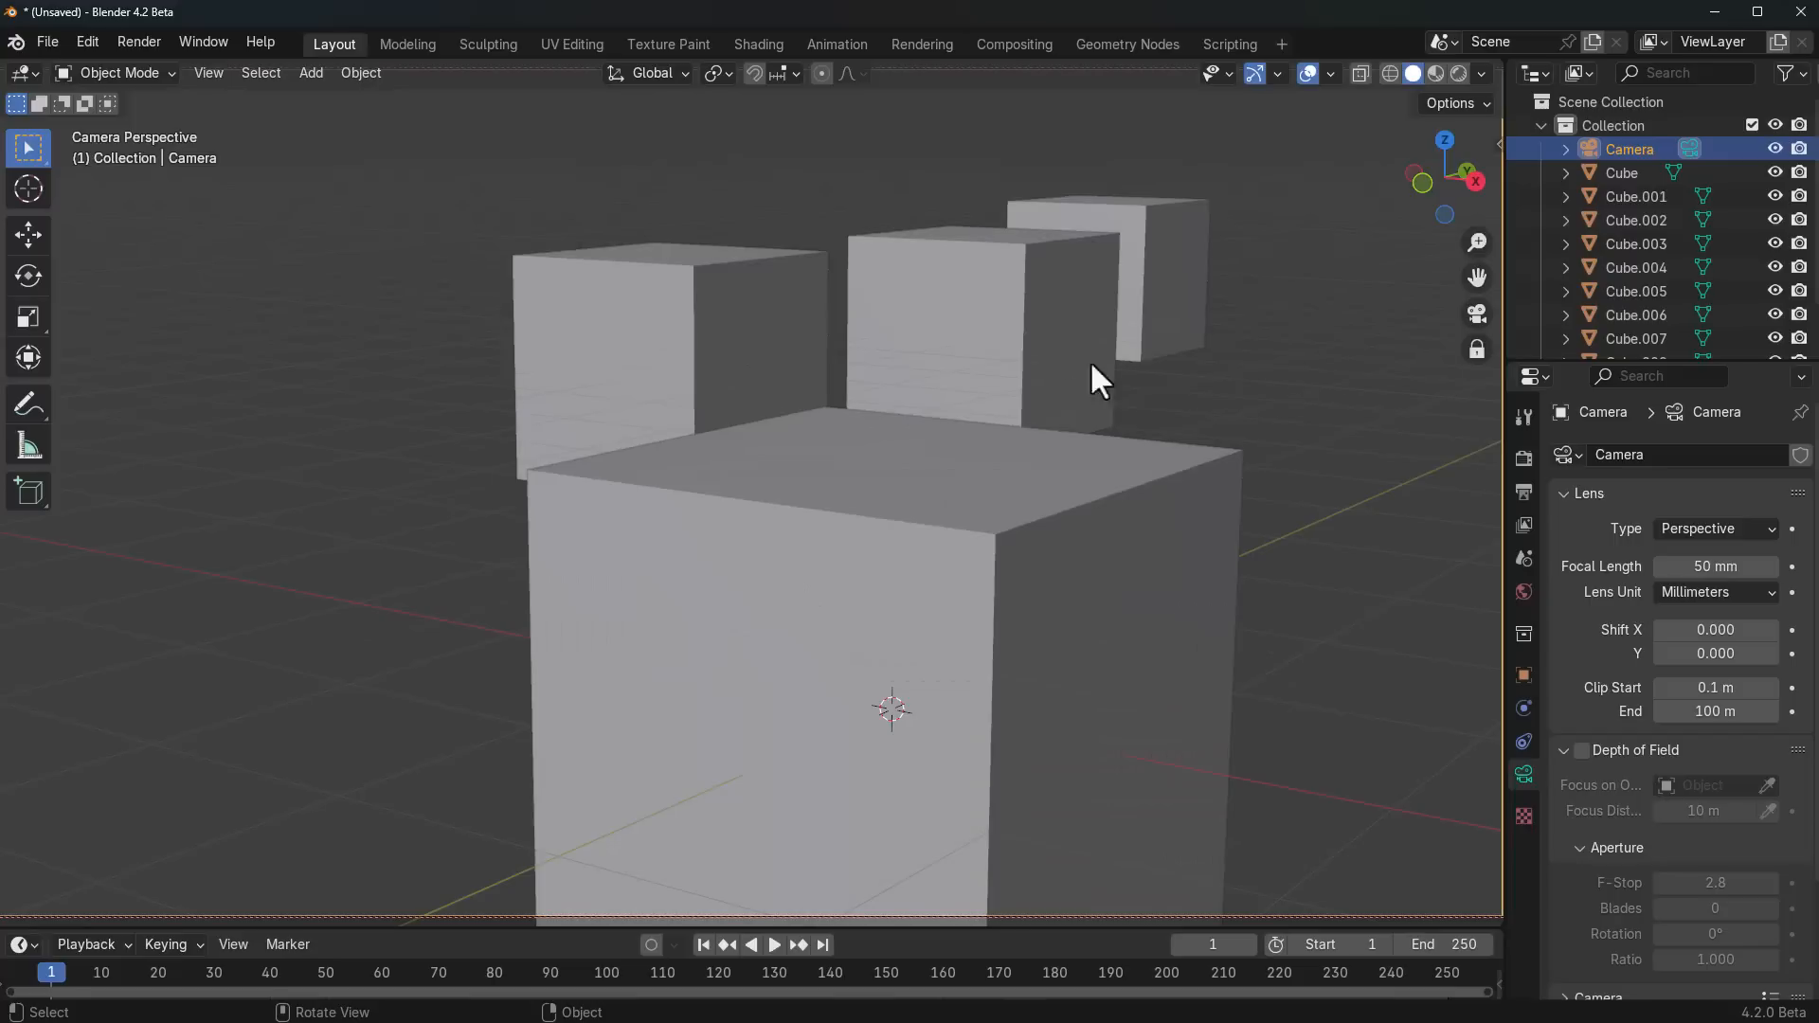
scroll(1101, 569, down, 2)
middle_drag(1099, 569, 1023, 638)
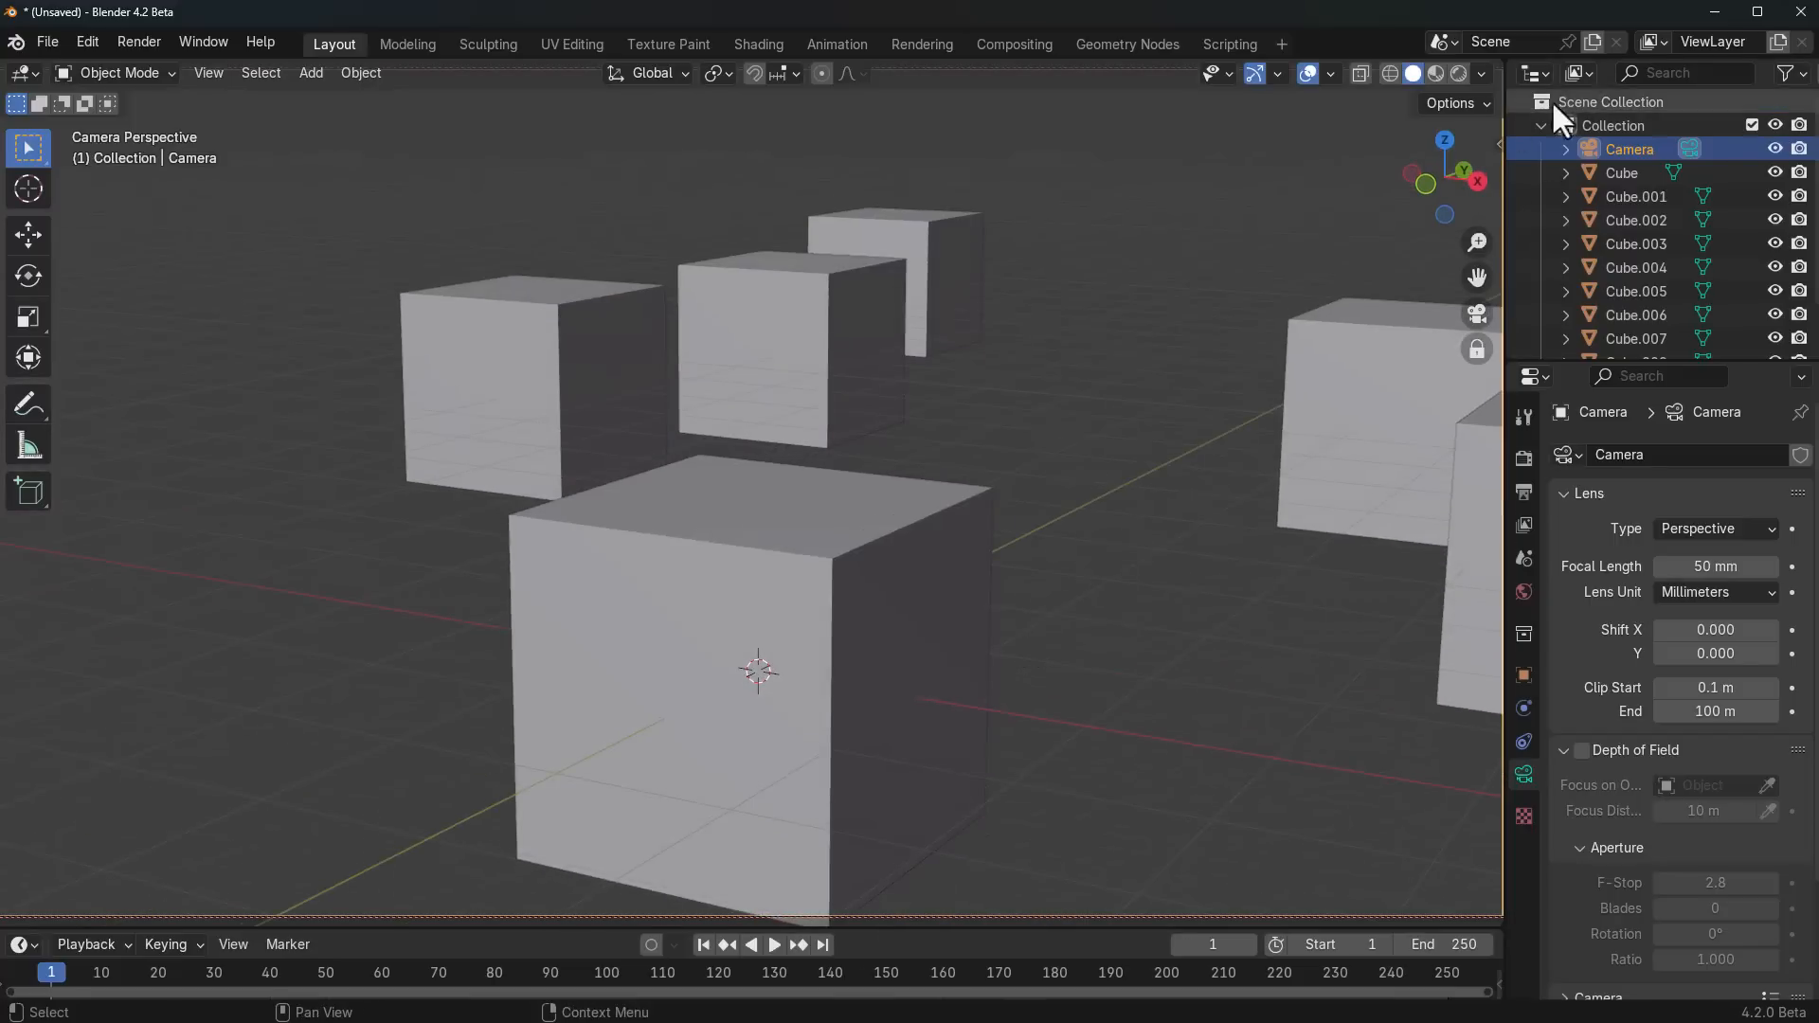
Step: Enable Depth of Field in both the viewport shading options and the camera settings, using the foreground cube as the focus object
click(1481, 73)
click(1347, 680)
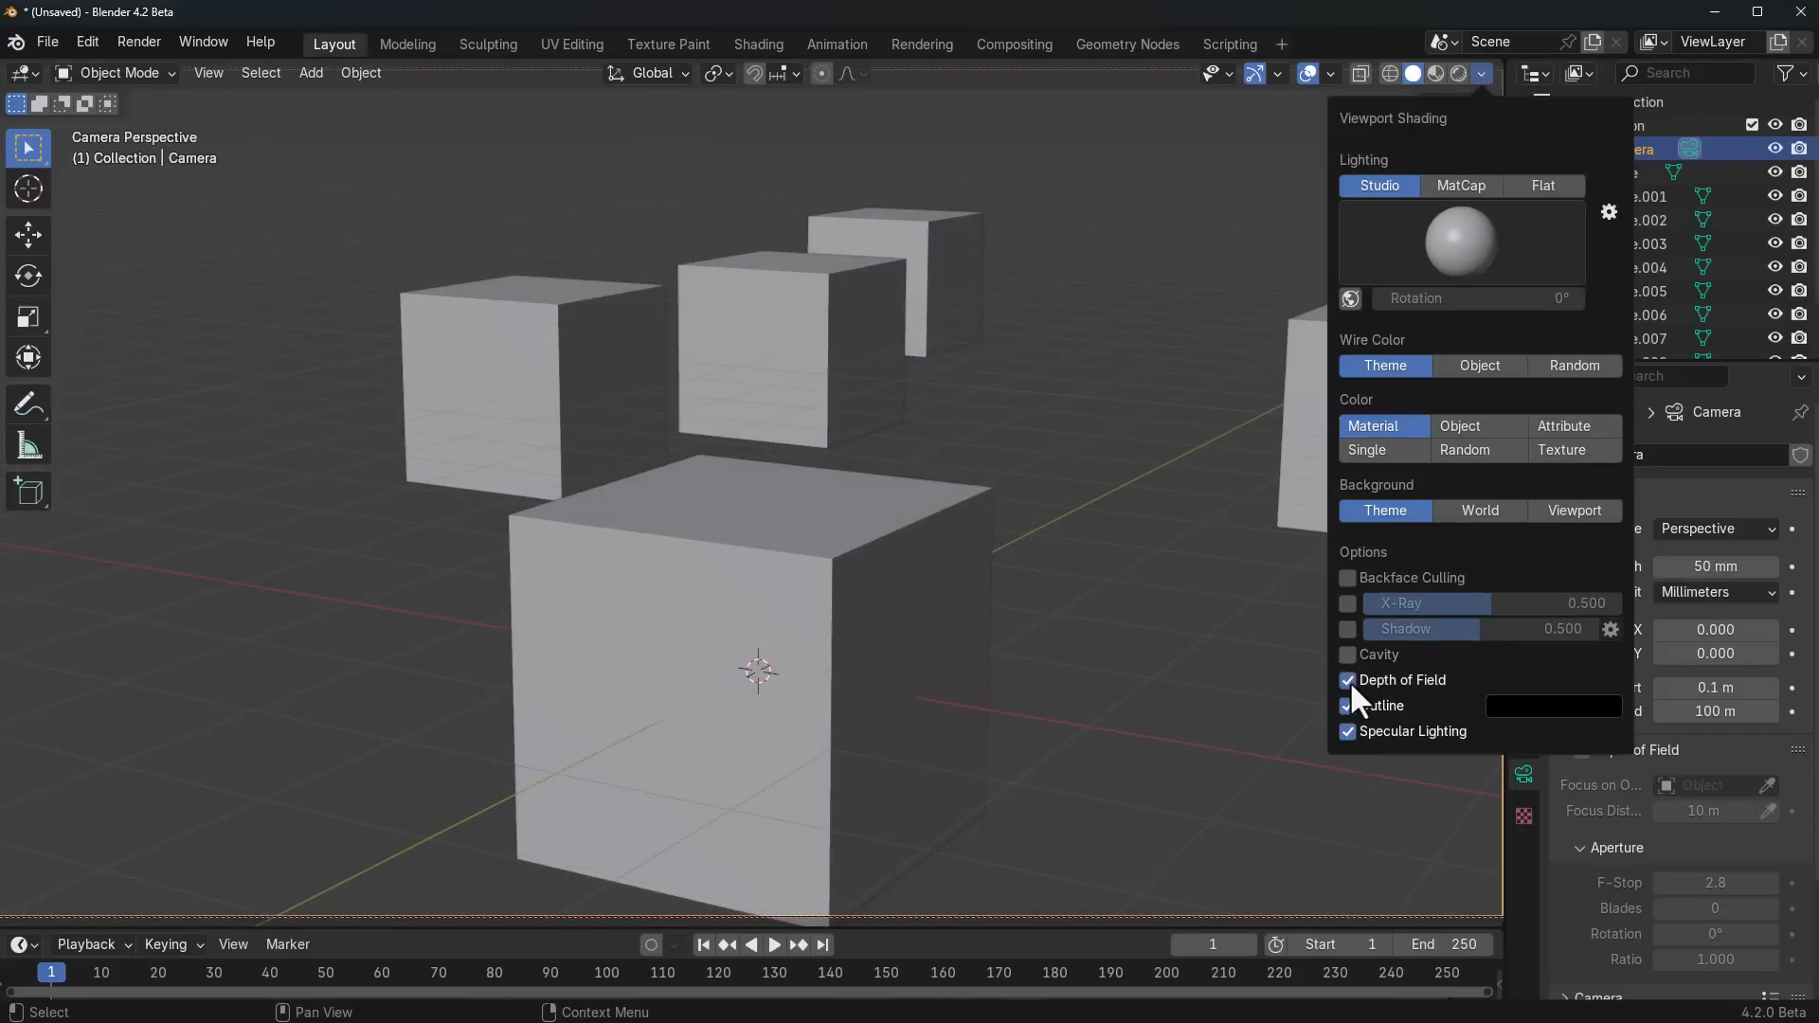
click(1579, 750)
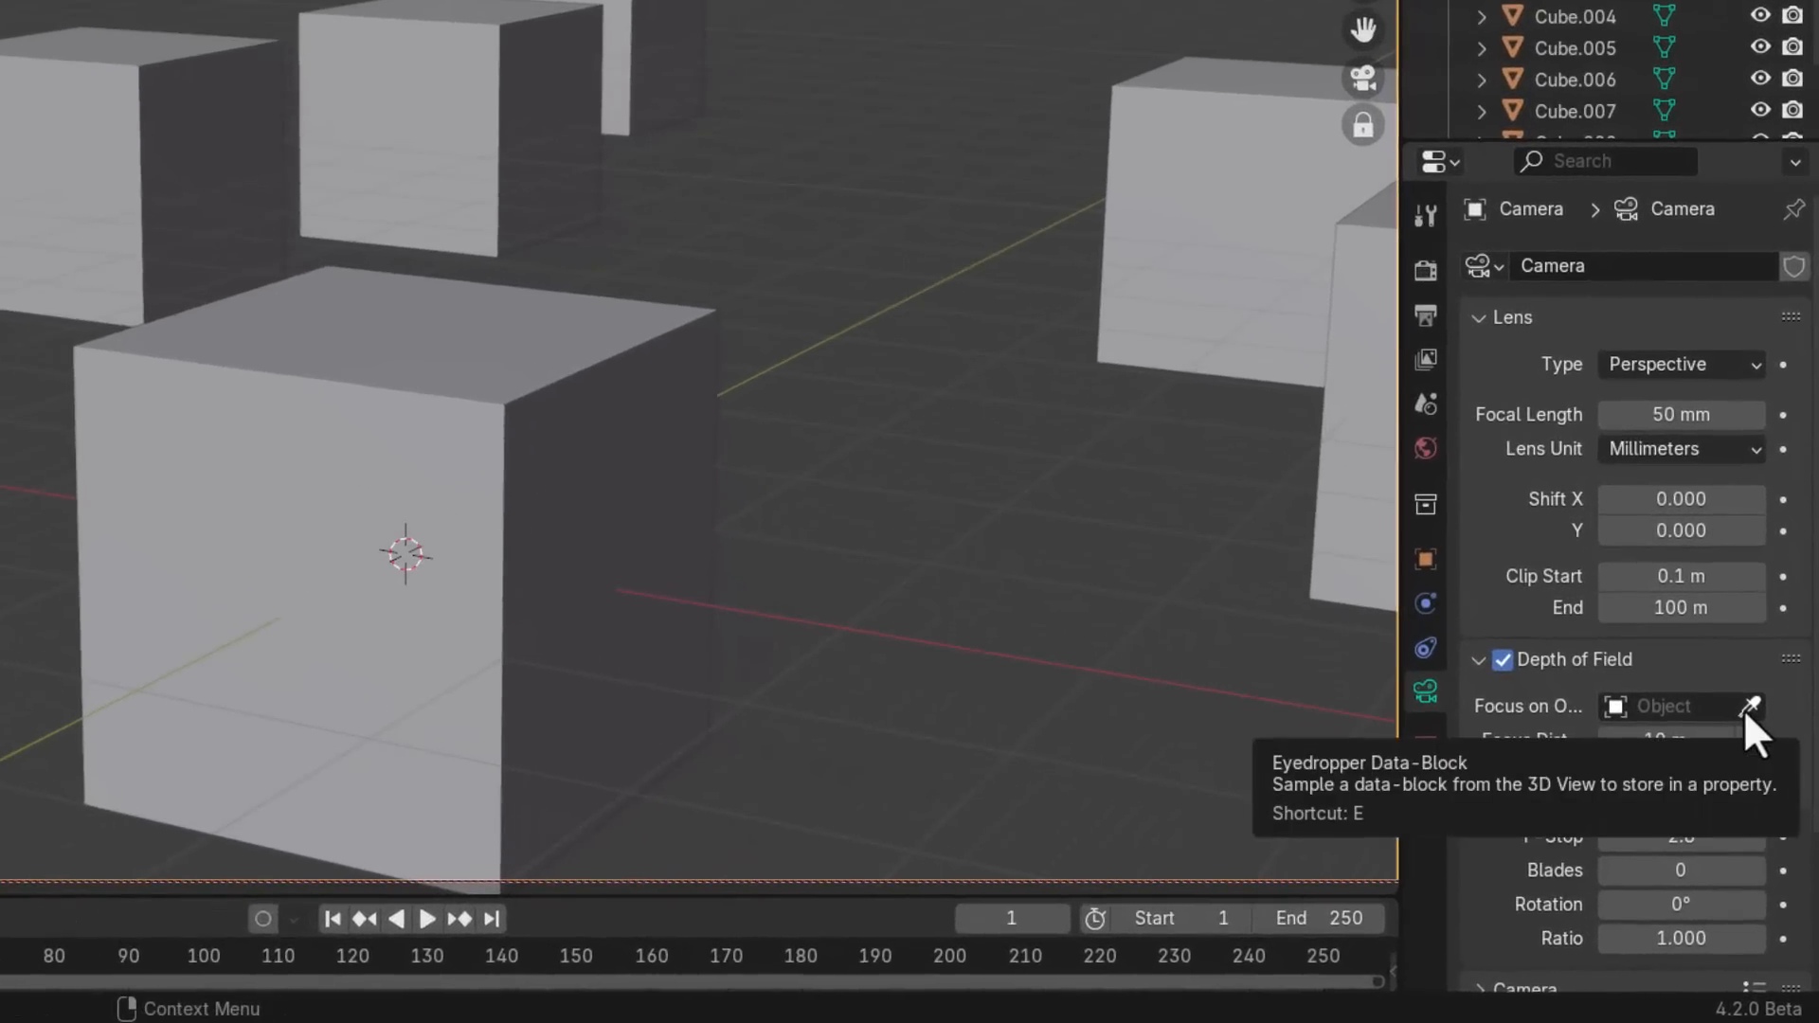
click(1748, 709)
click(536, 431)
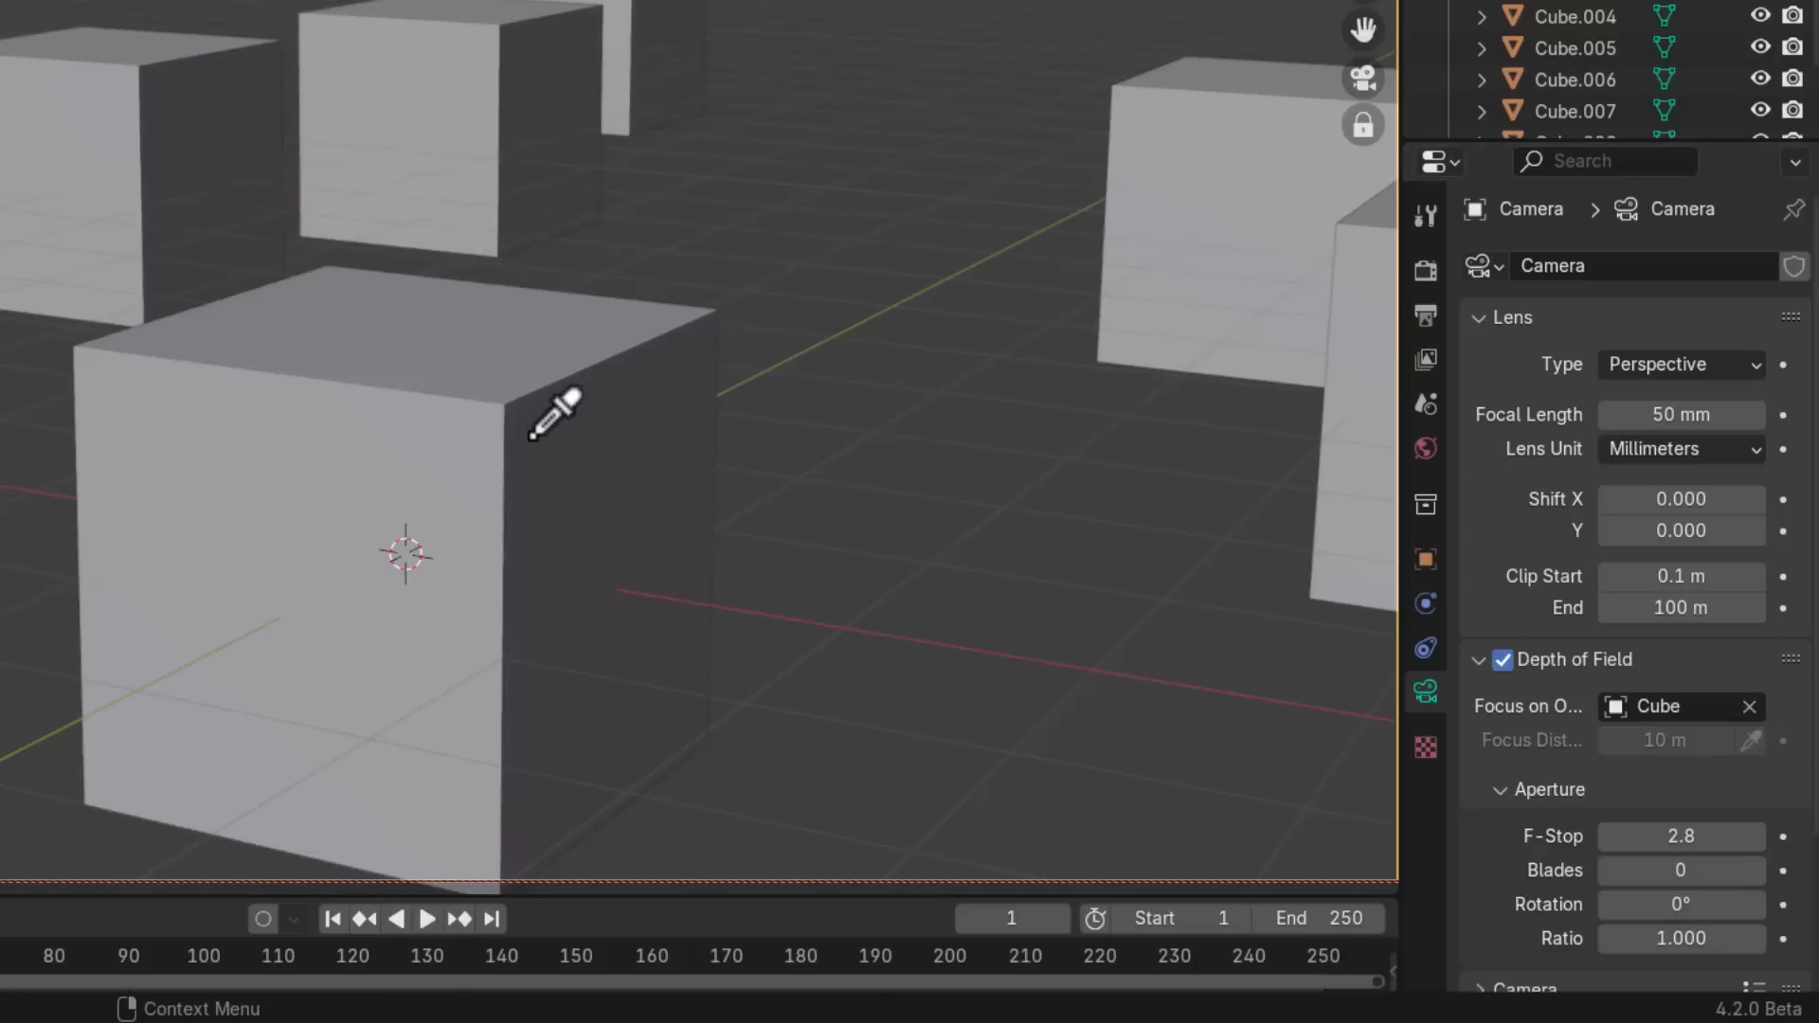
Step: Clear the camera's focus object, sample the focus distance from a rear cube instead and set the F-Stop to 1.2
drag(1708, 836, 1645, 833)
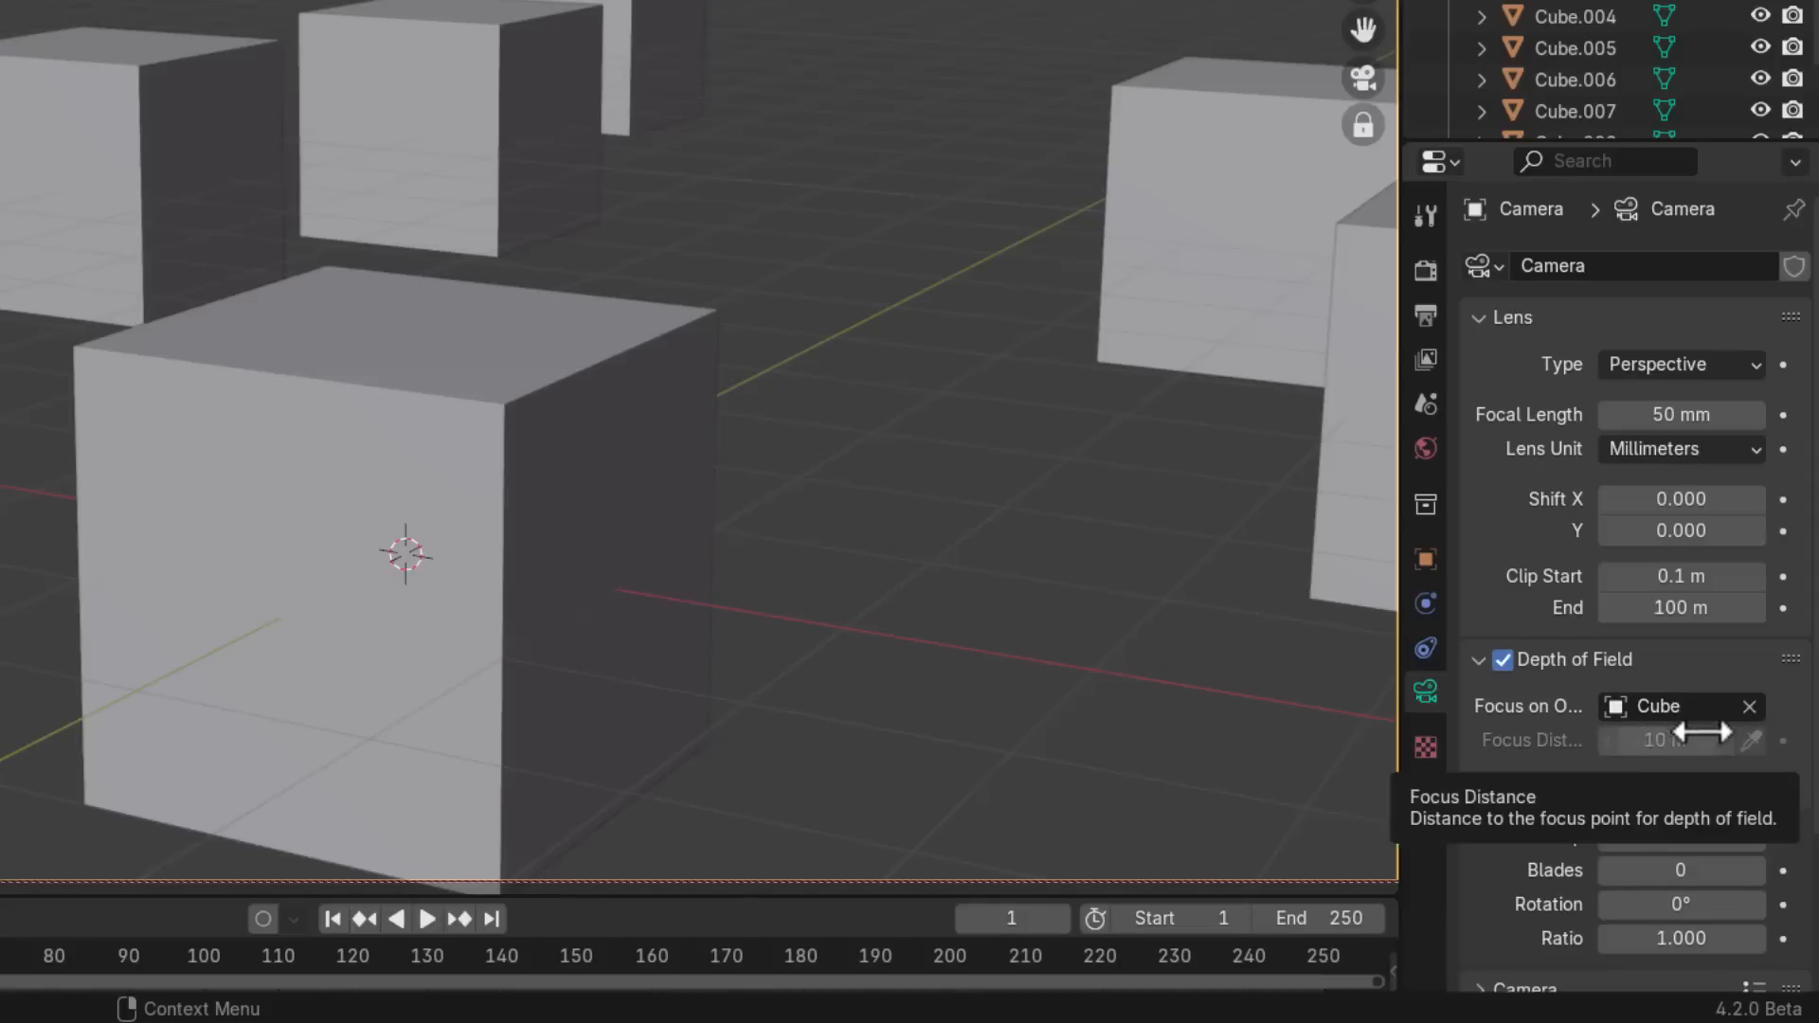
click(1750, 707)
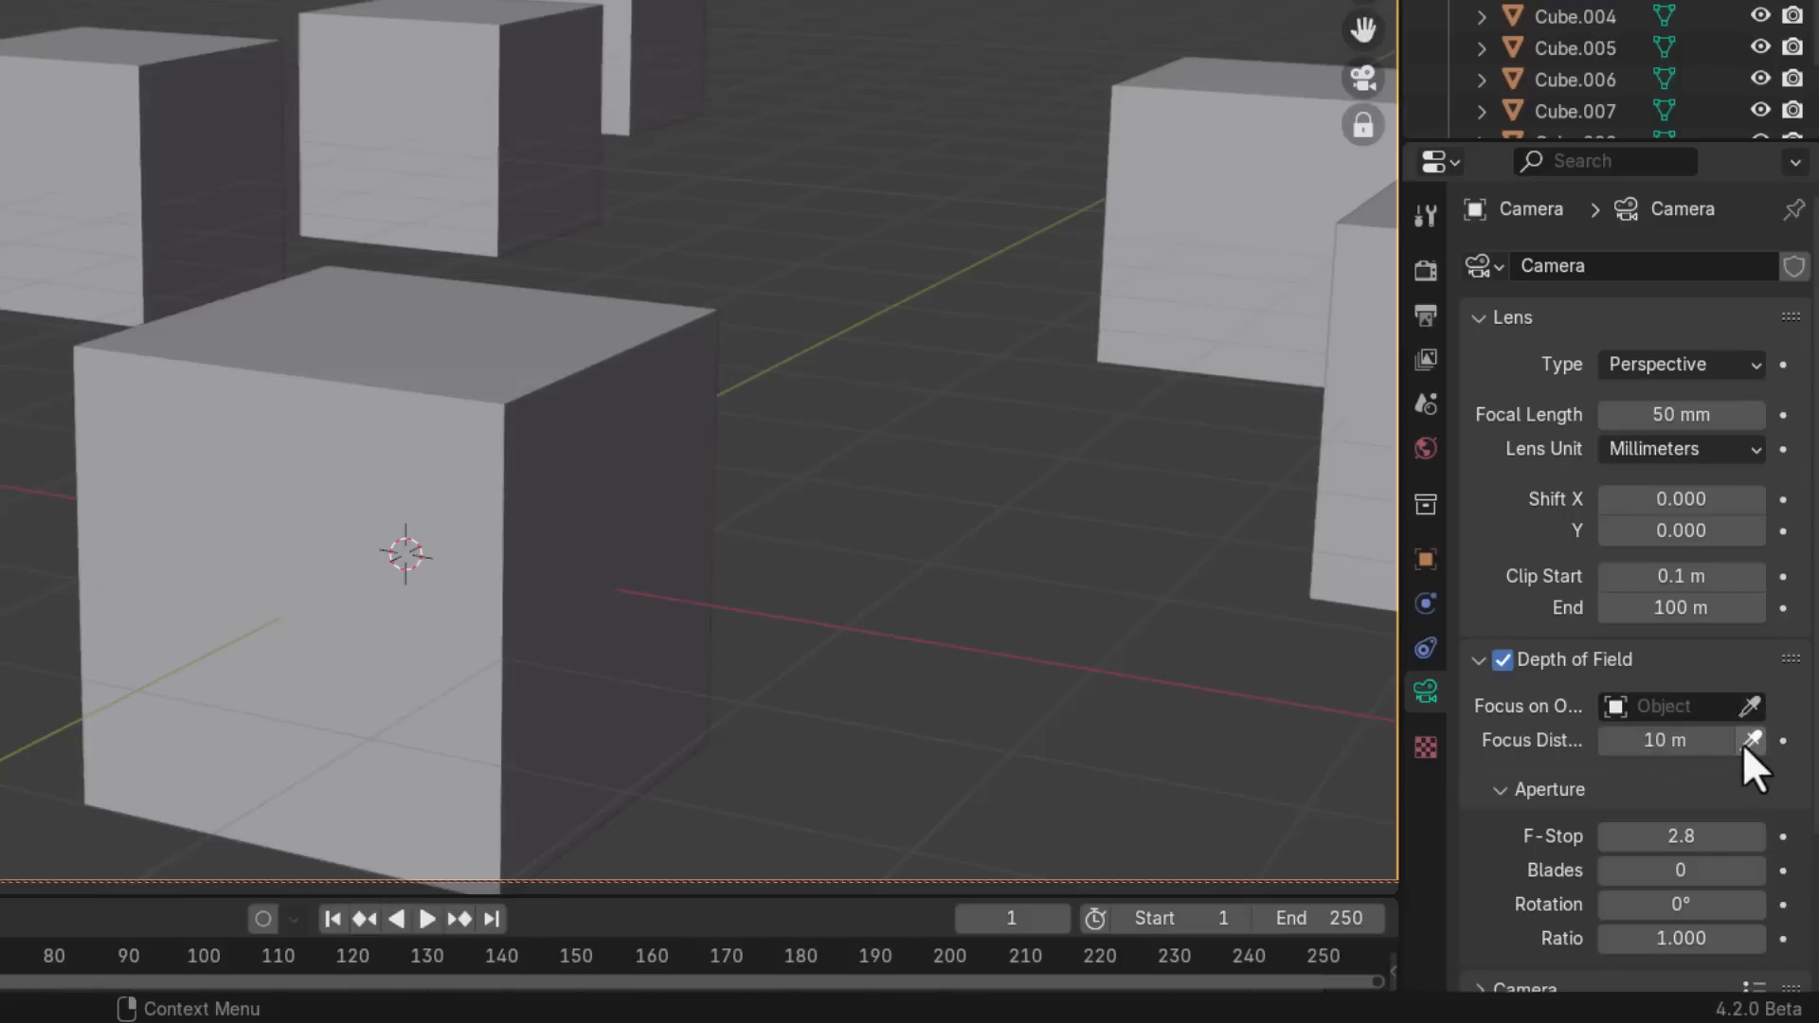
click(1750, 740)
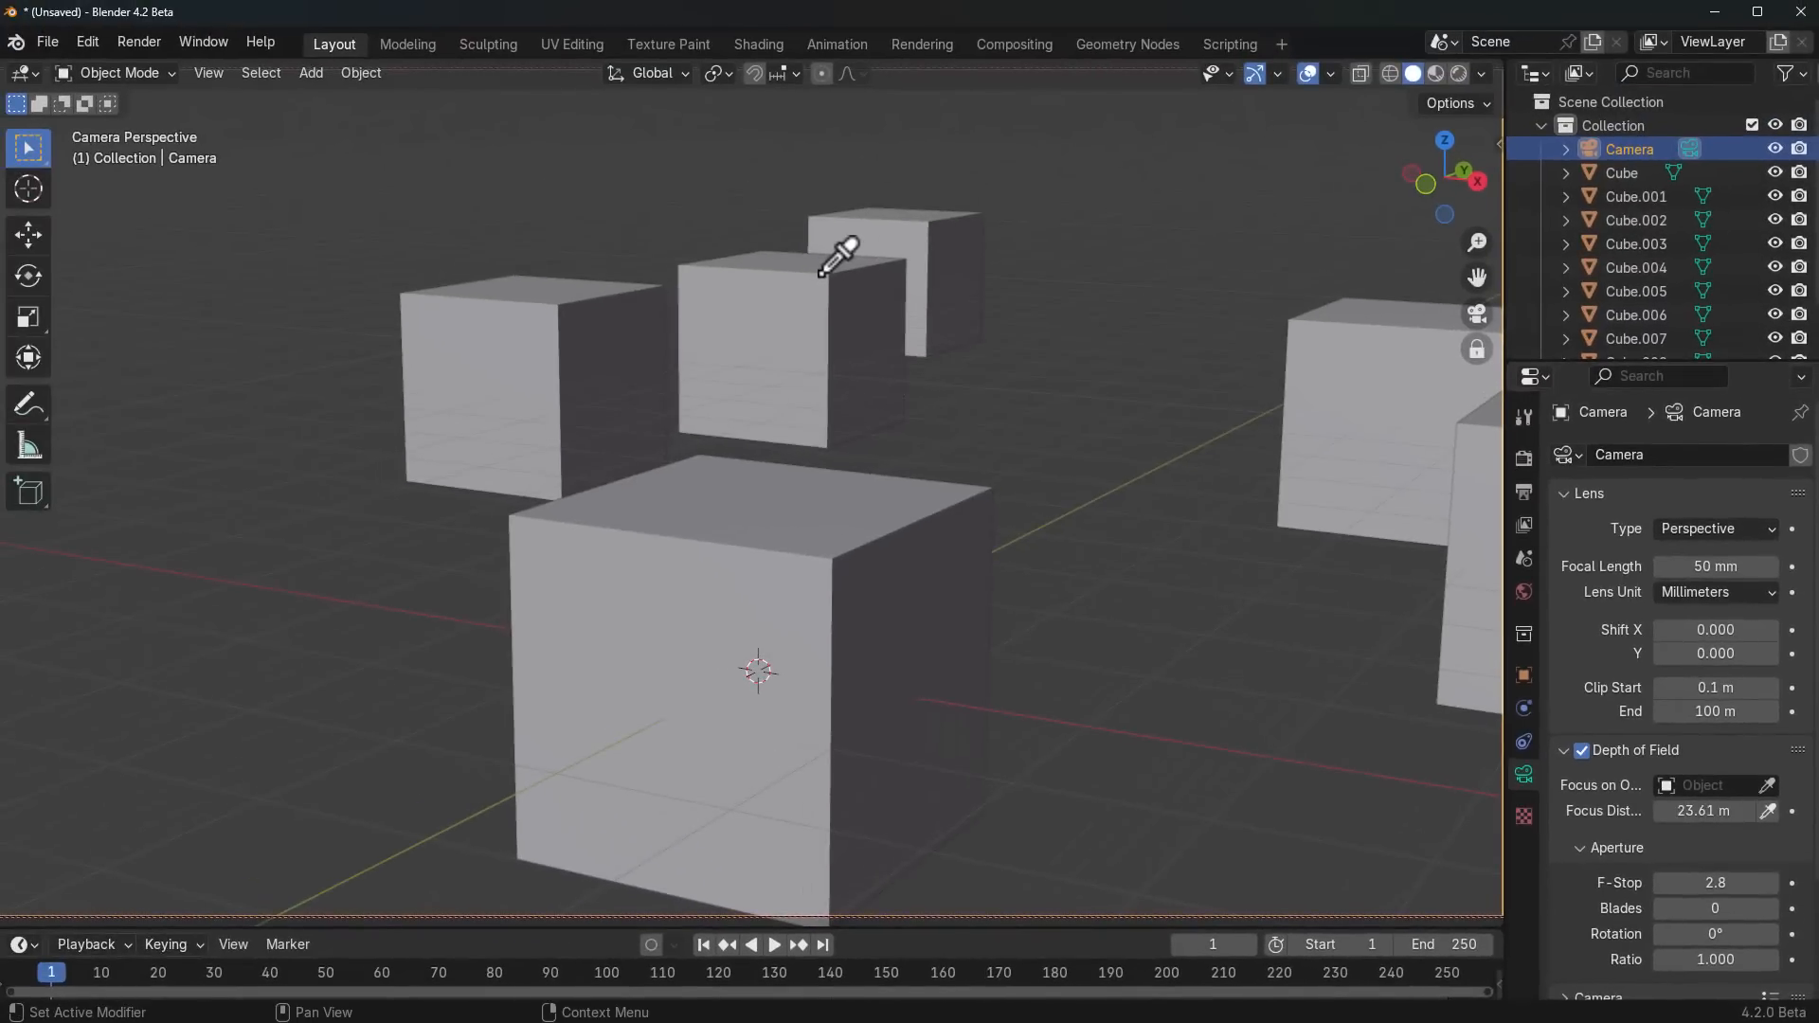
click(504, 23)
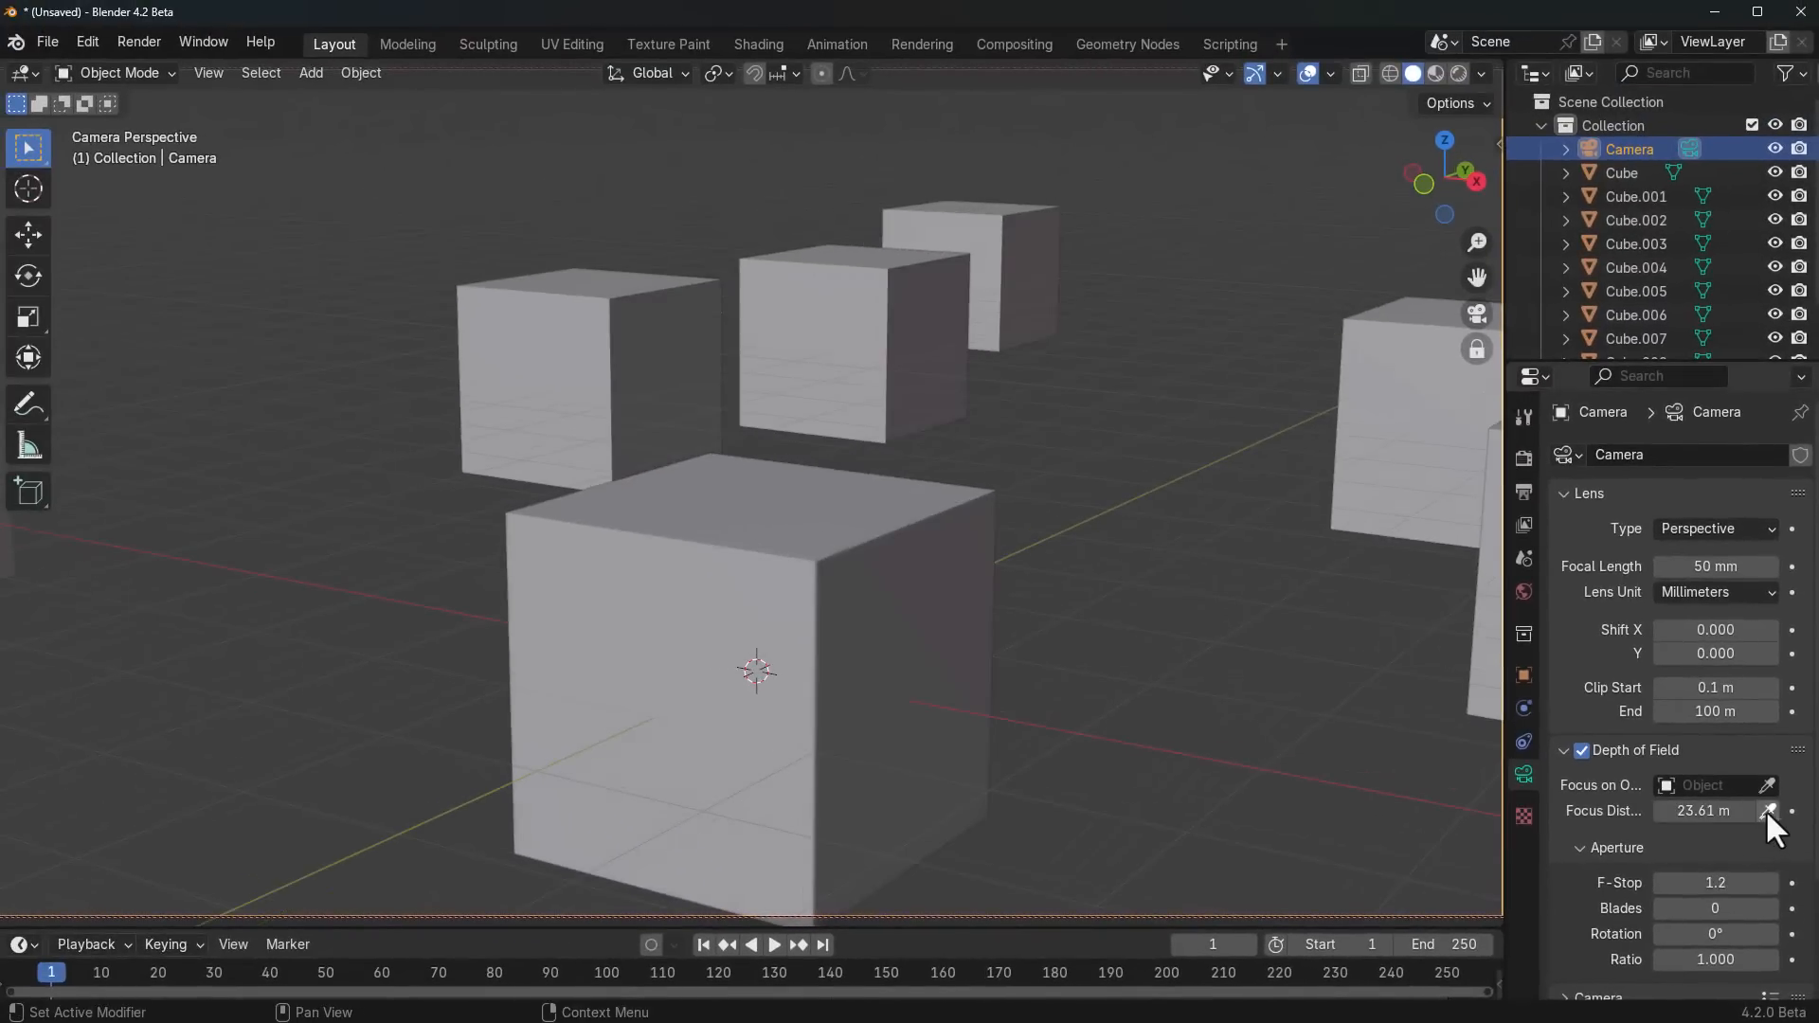
Step: Sample the camera's focus distance from the foreground cube's near corner and, from a turned view, from the rear cube beyond its far side
click(1768, 812)
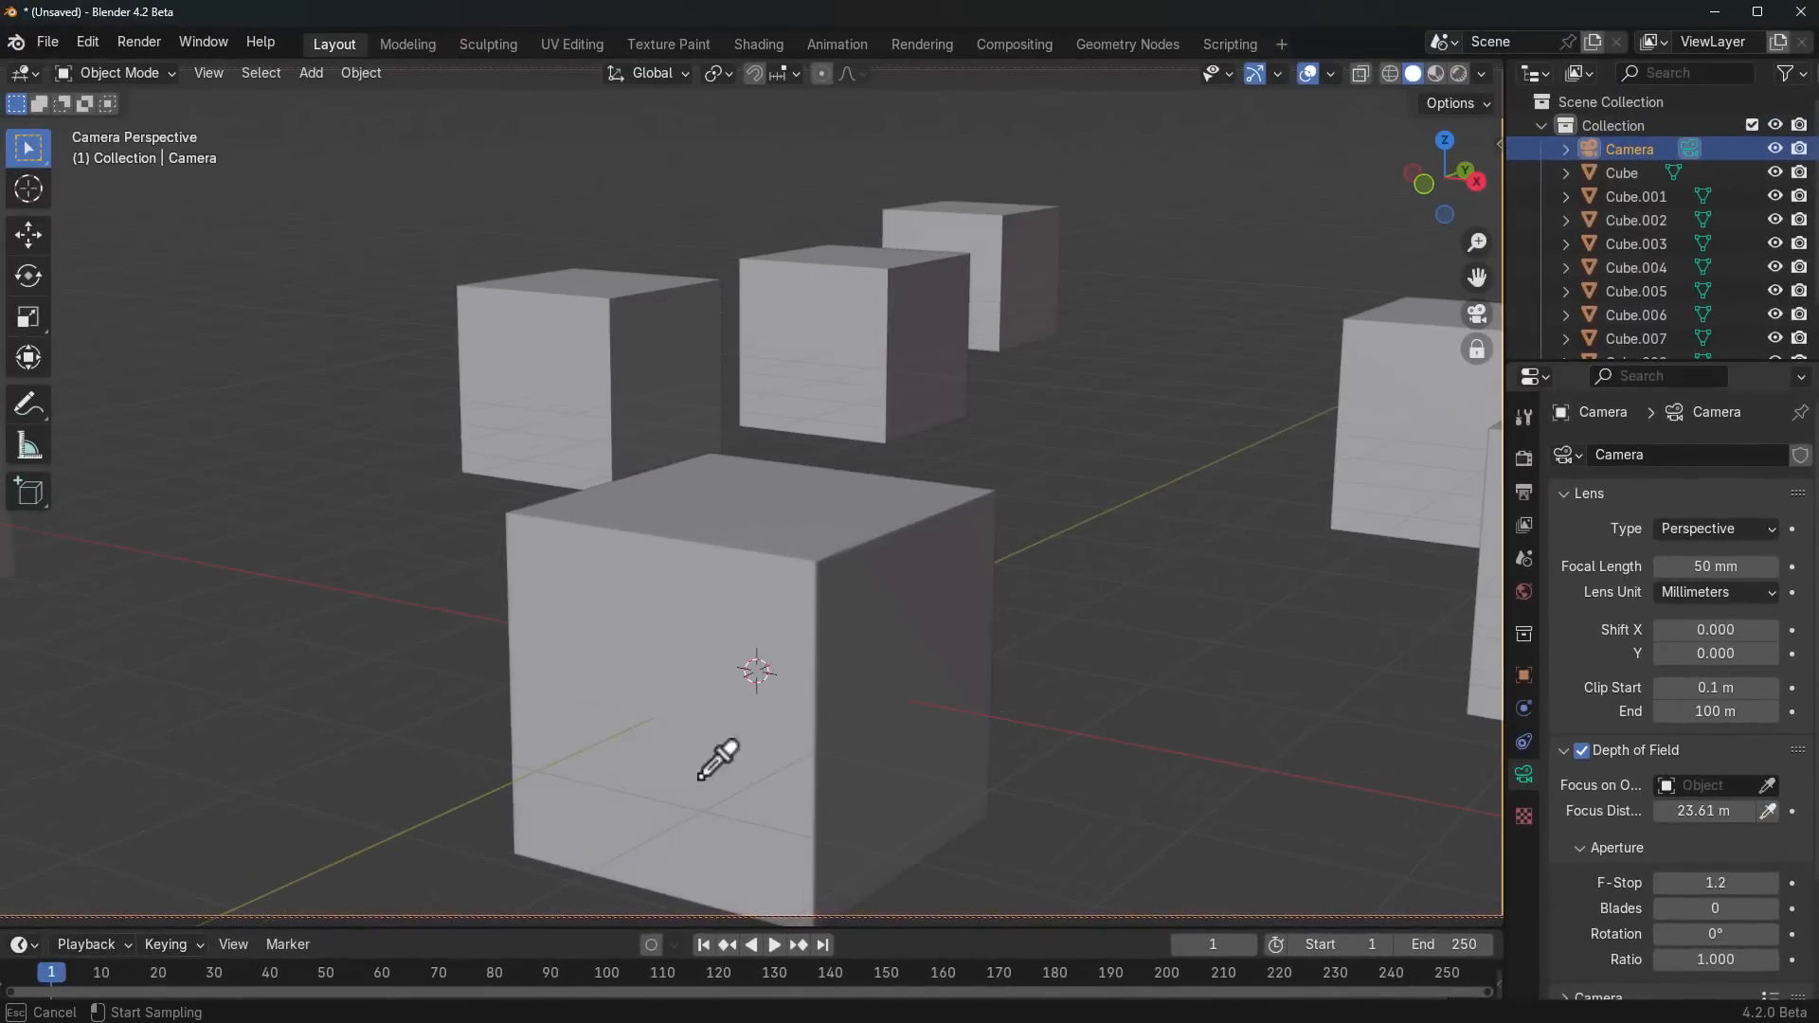
click(819, 568)
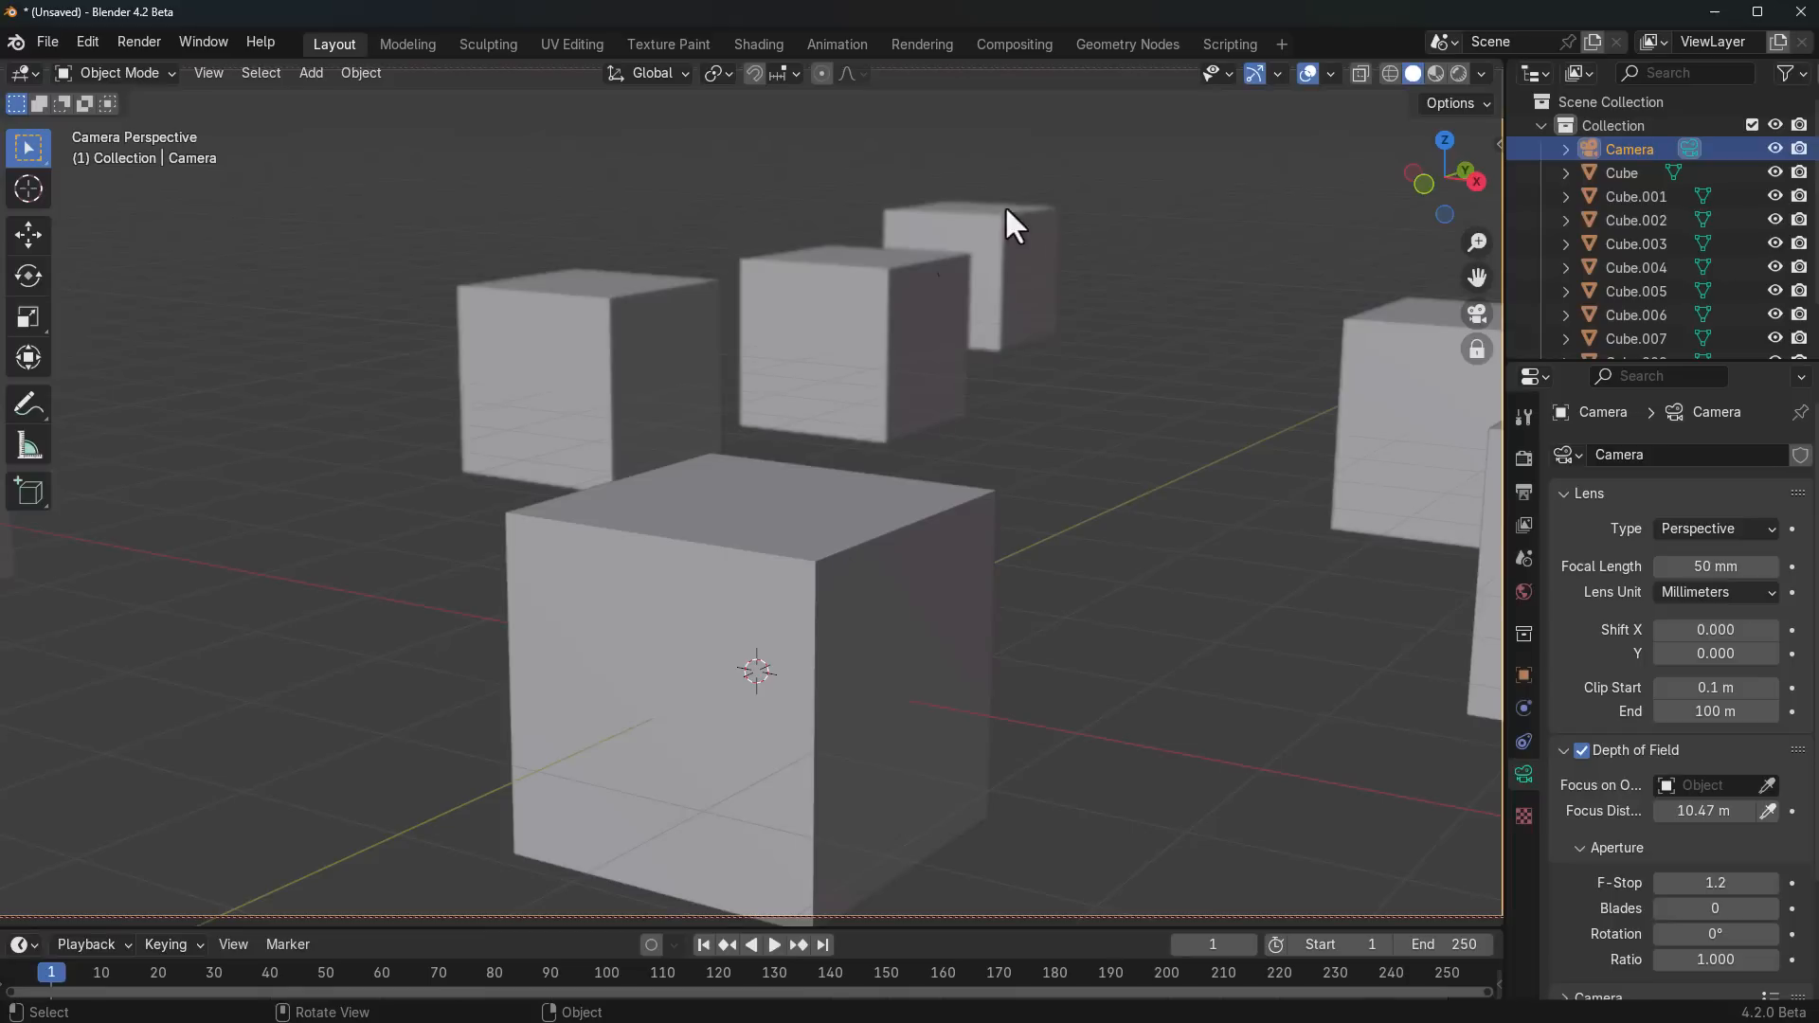
middle_drag(699, 629, 758, 656)
click(1768, 812)
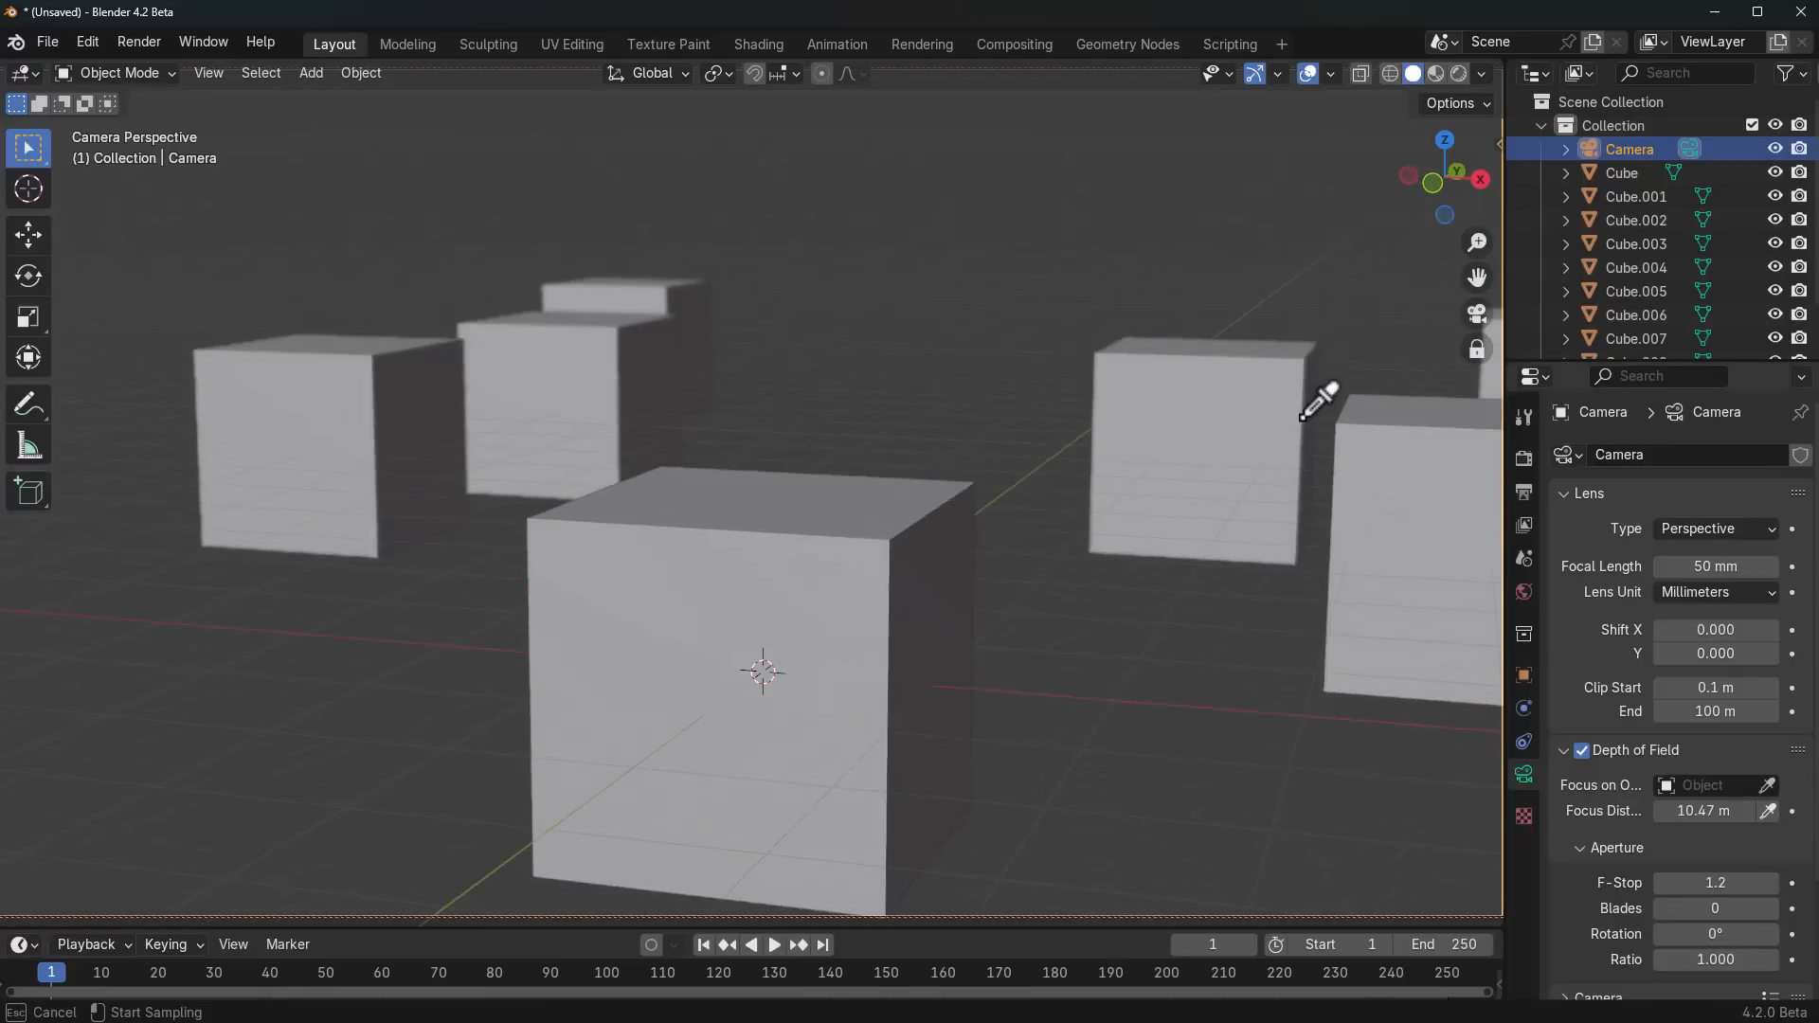
click(1252, 372)
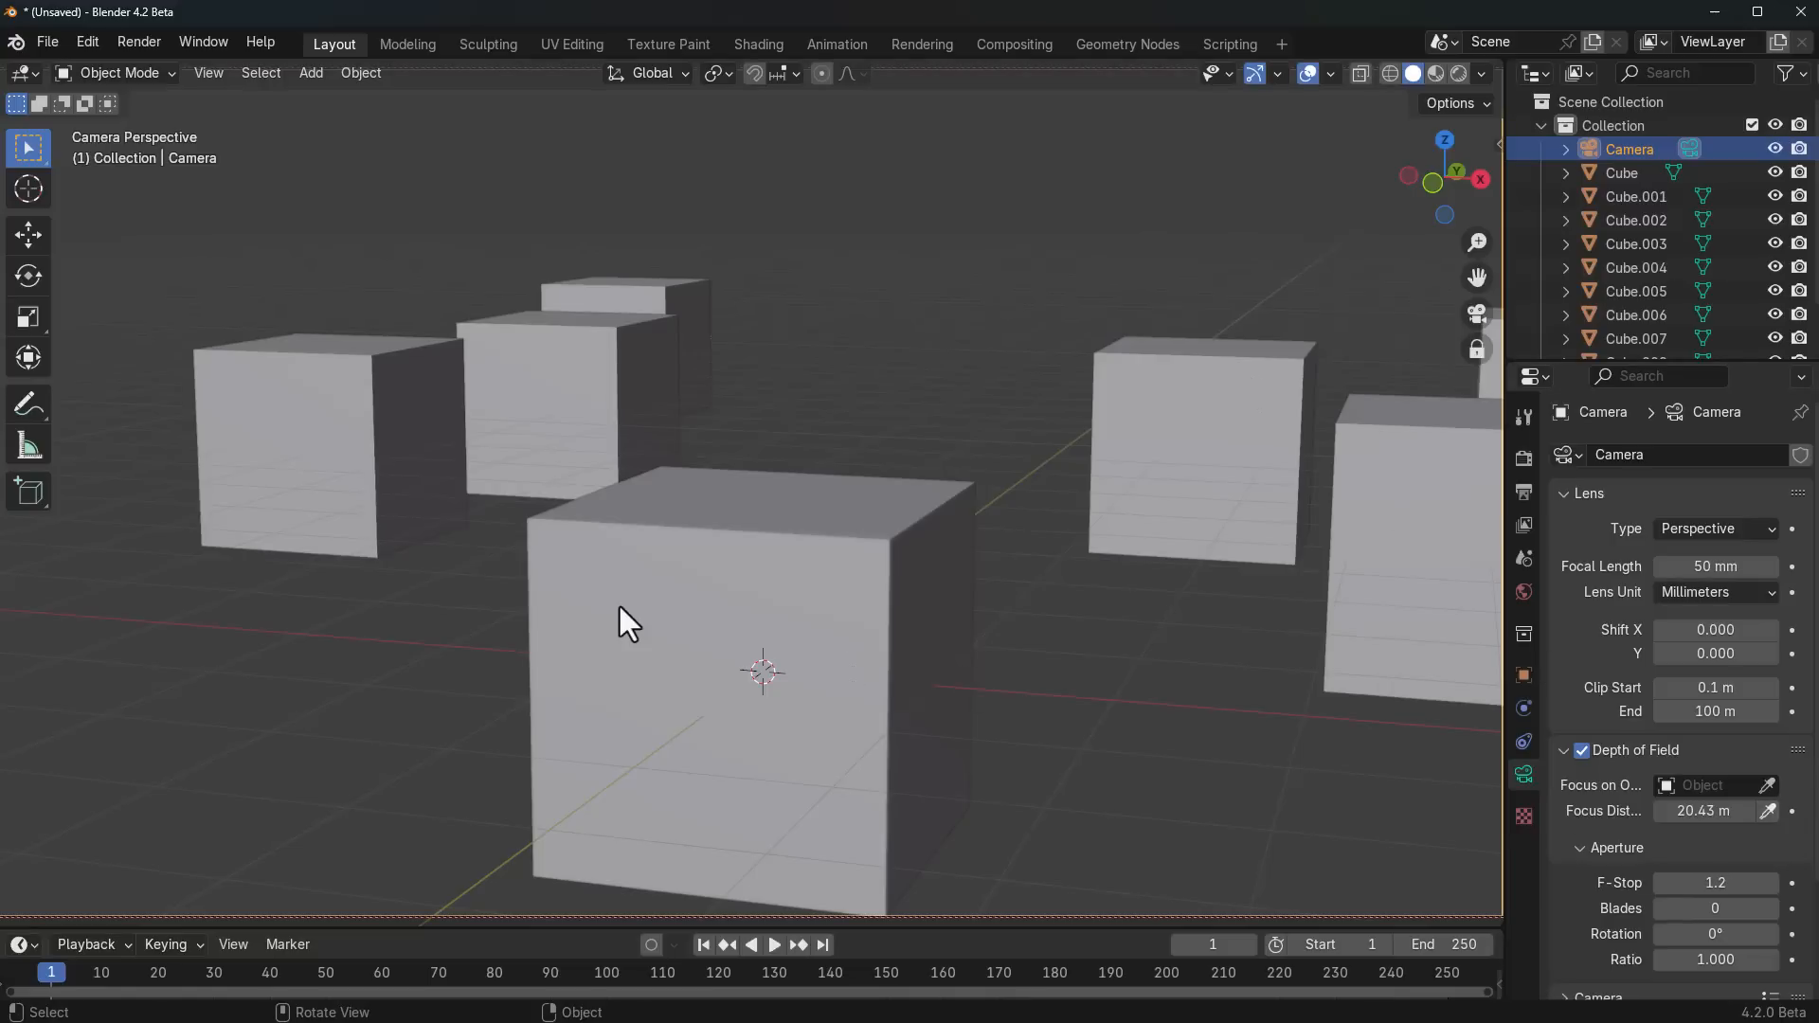
middle_drag(844, 638, 742, 641)
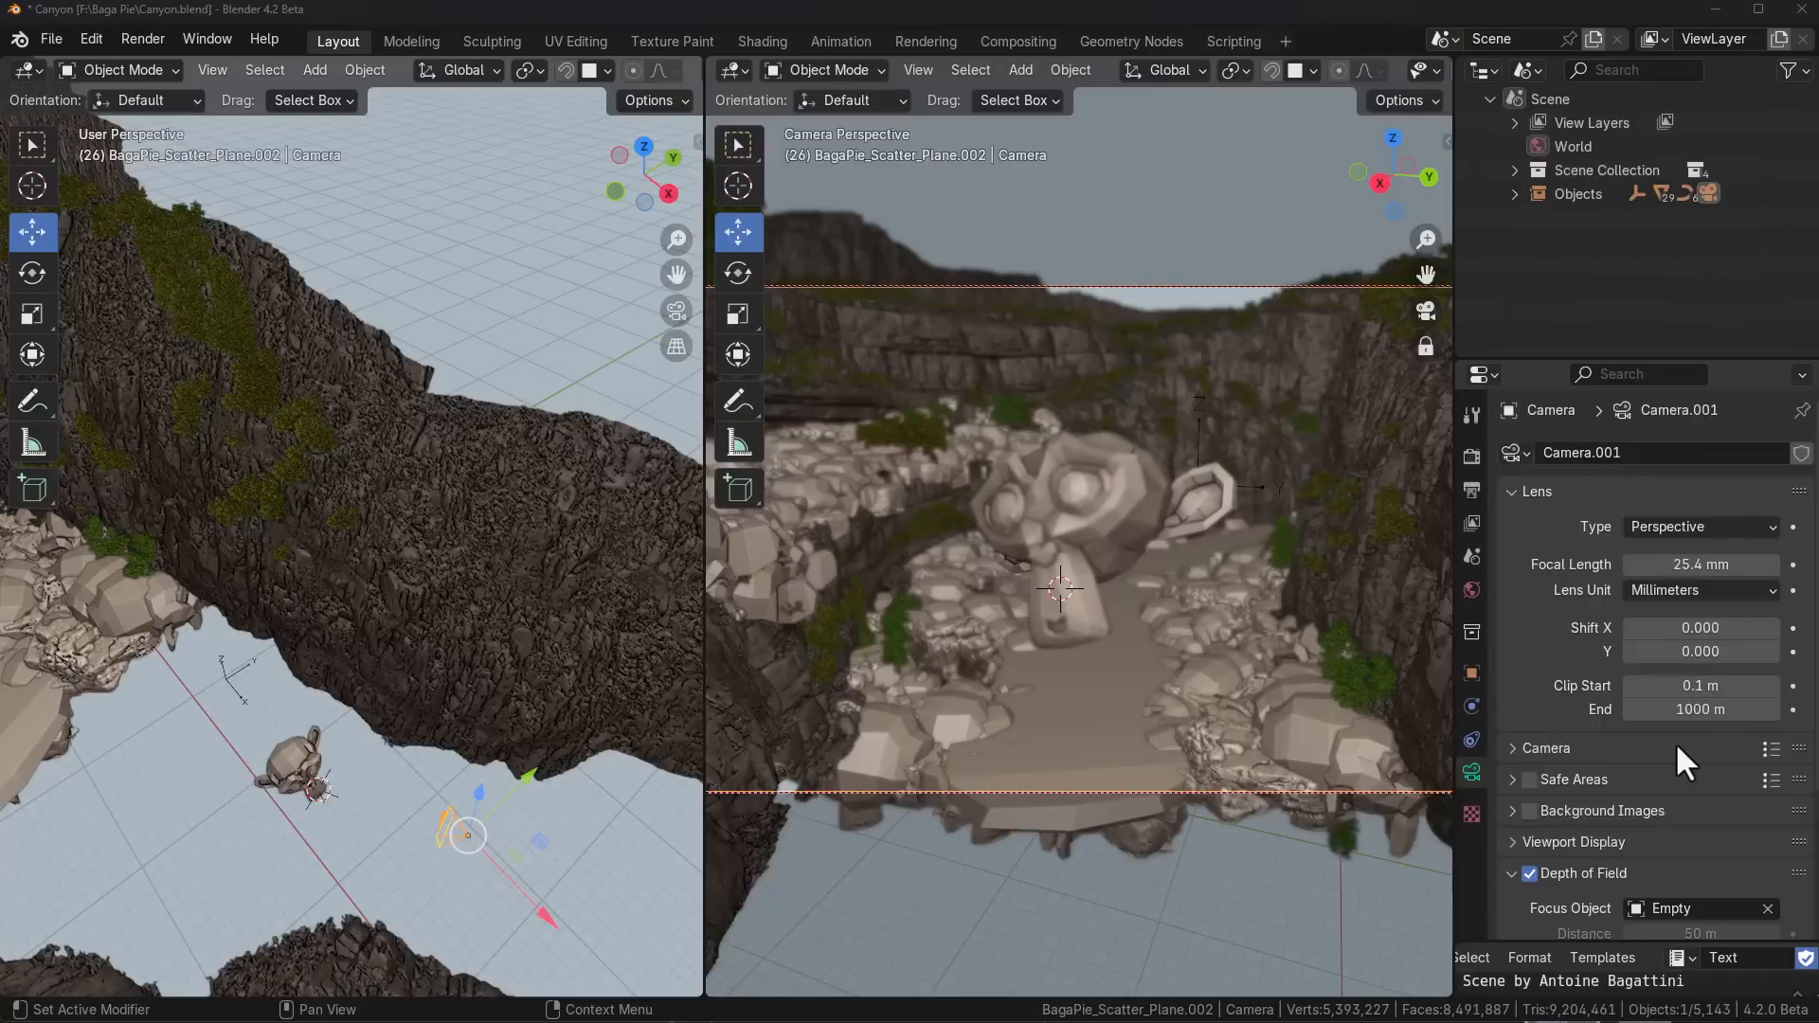
Step: Move the Empty that serves as focus object in the canyon scene, and play the keyframed focus distance in the scene of cubes
scroll(1675, 742, down, 5)
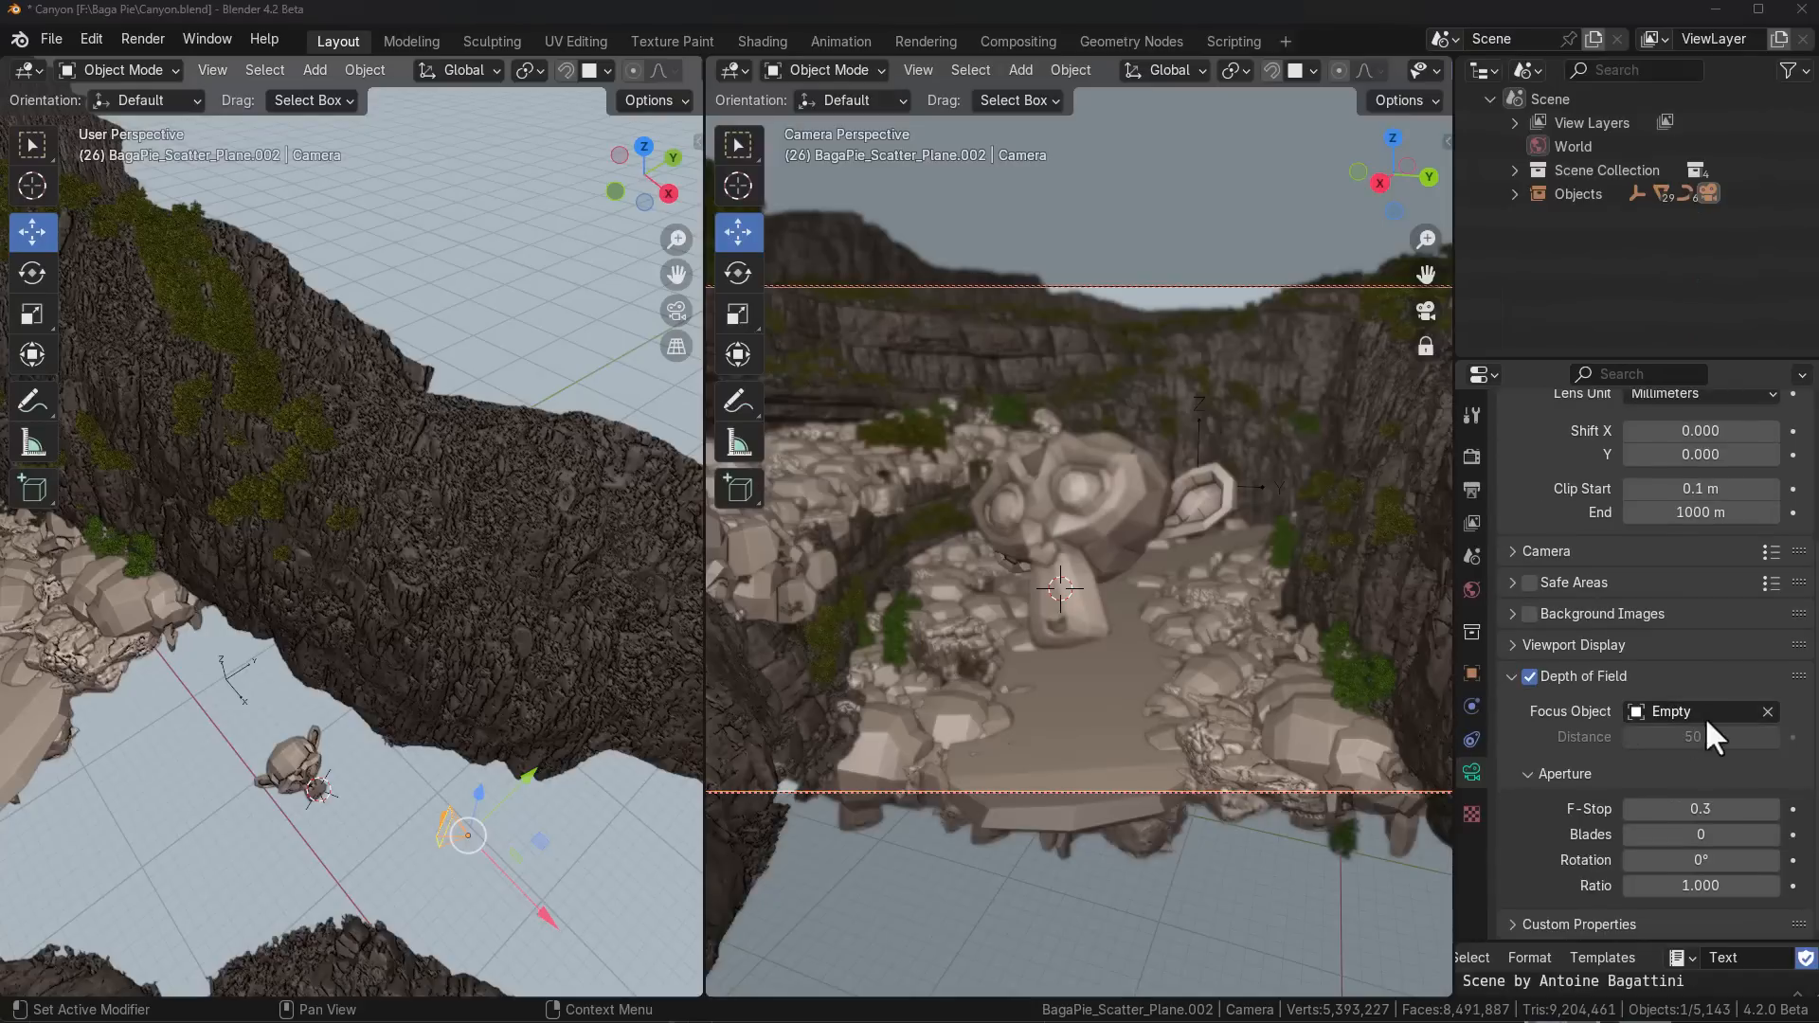
click(224, 690)
key(g)
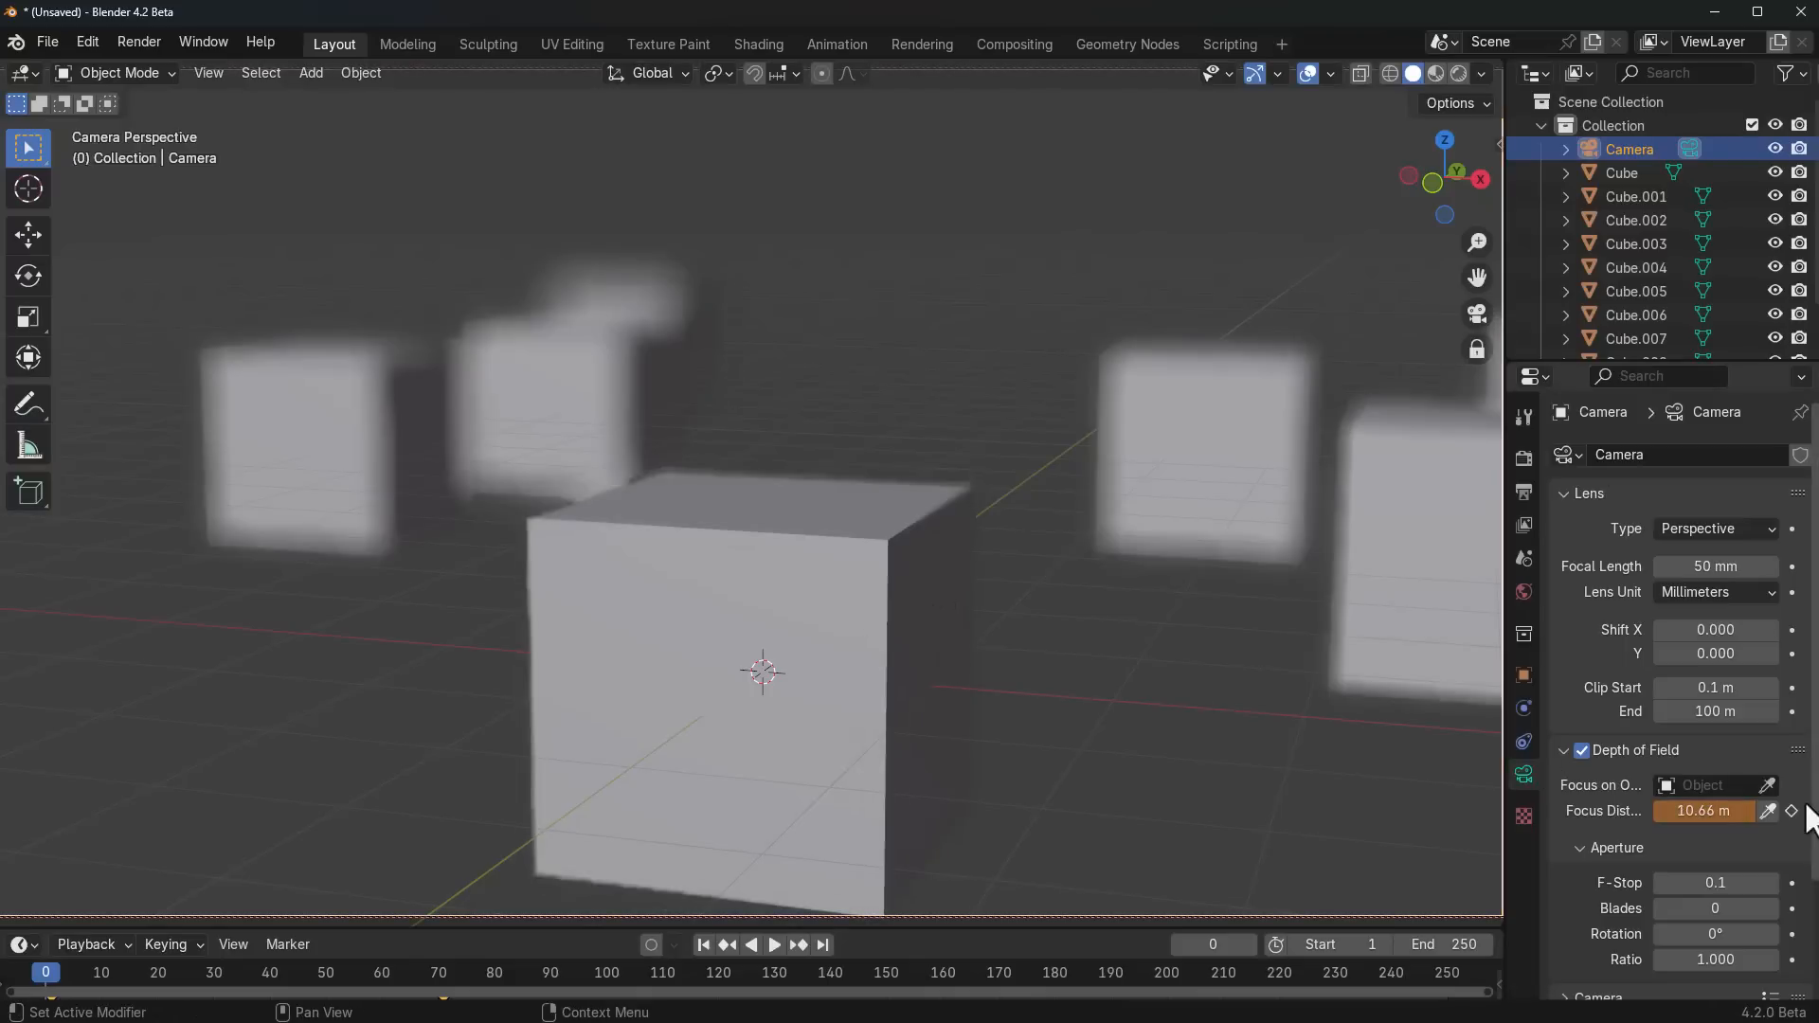
key(space)
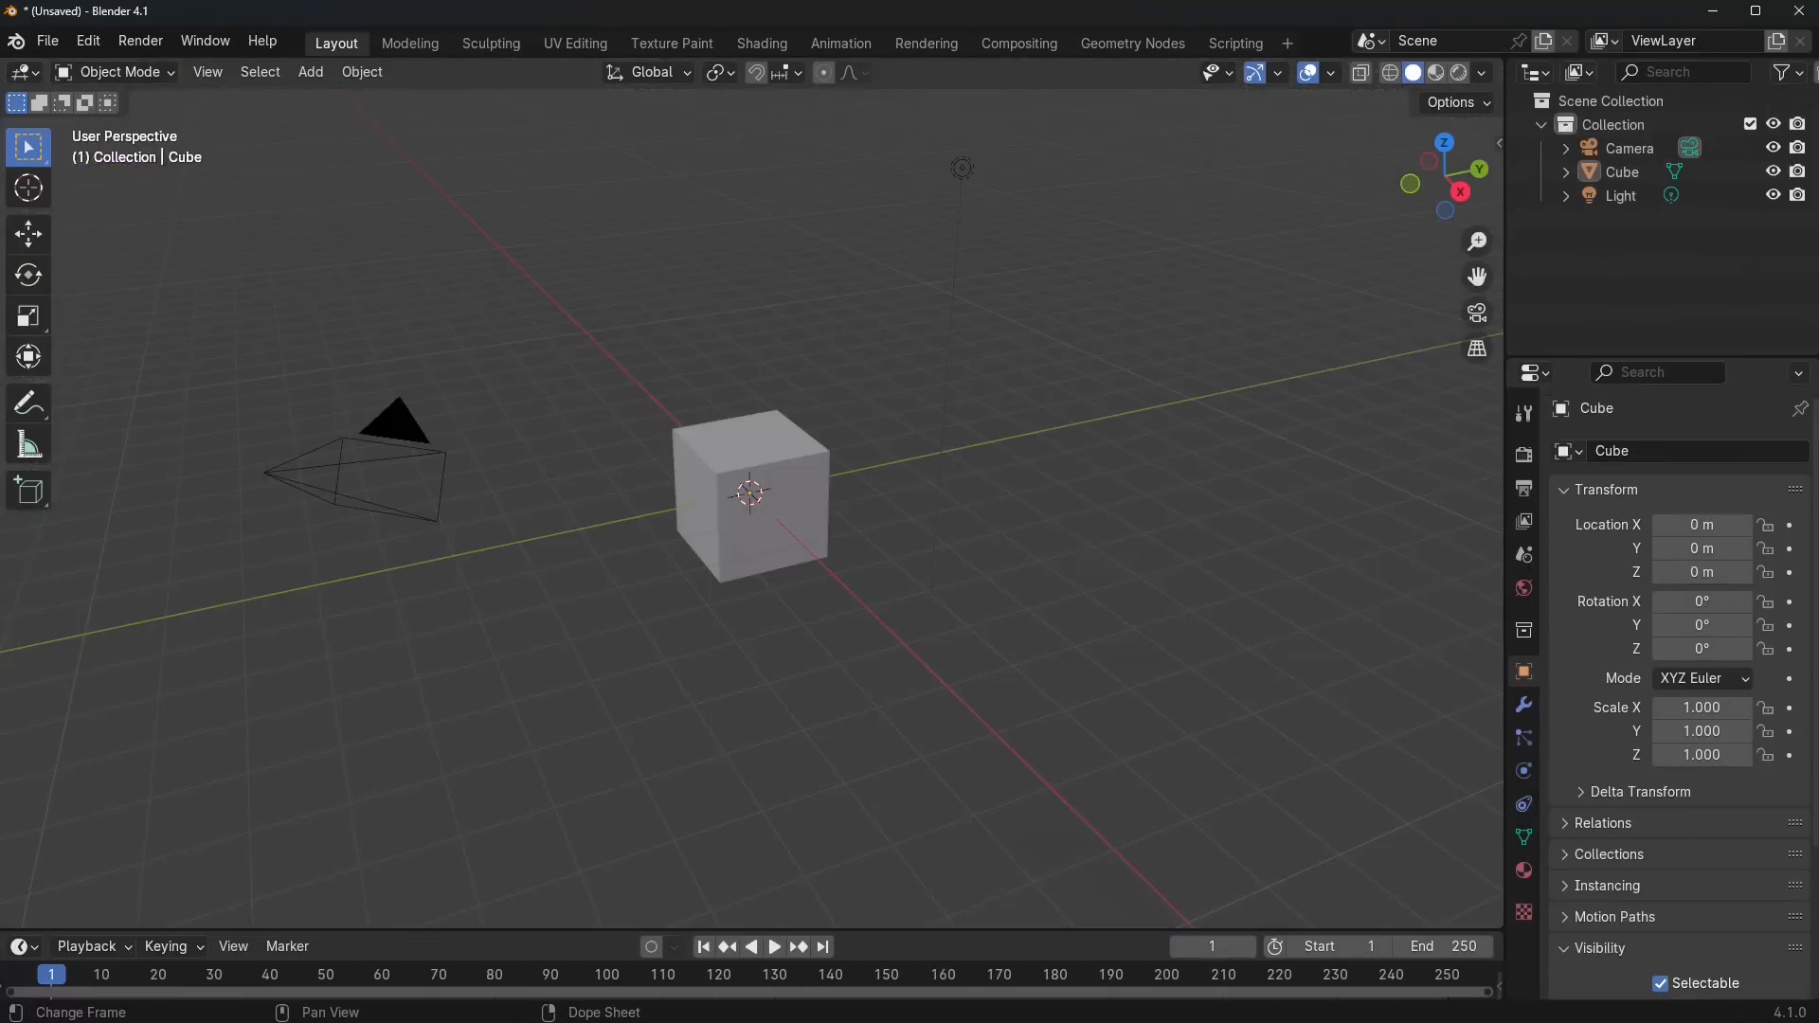
Step: Switch to Blender 4.1, search the selection commands for "pattern" and run Select Pattern
click(259, 72)
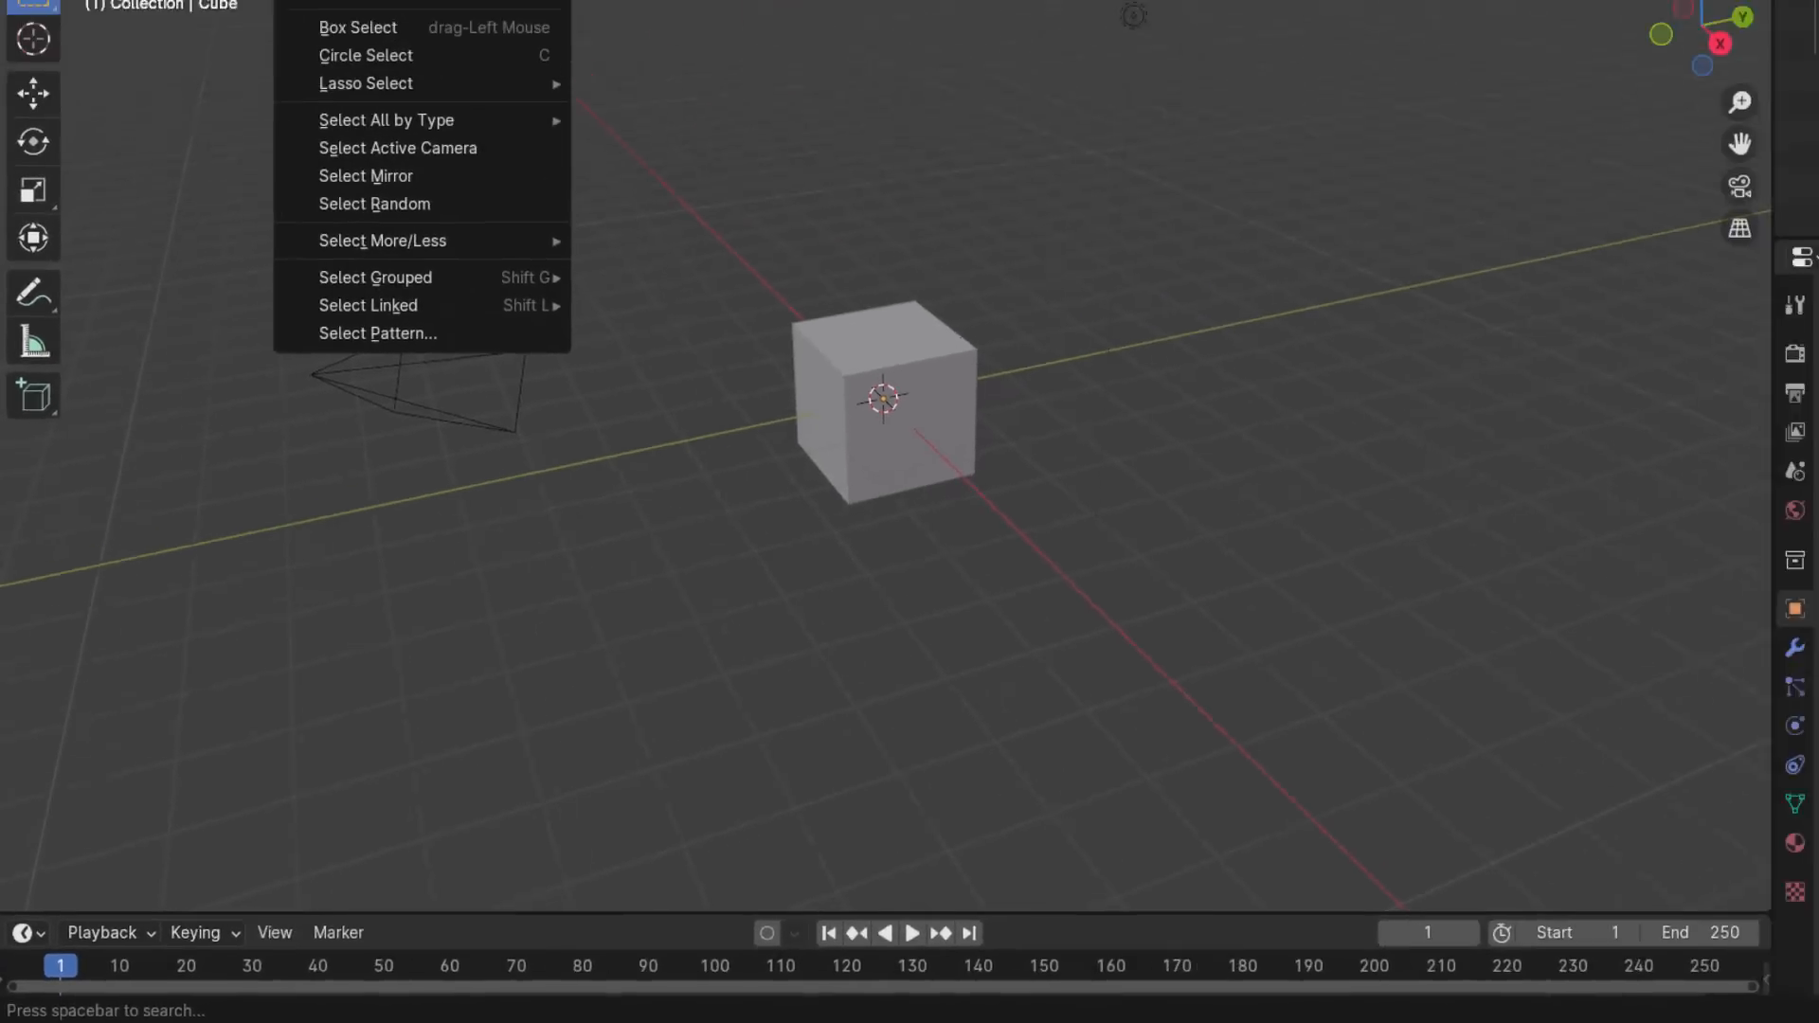
key(space)
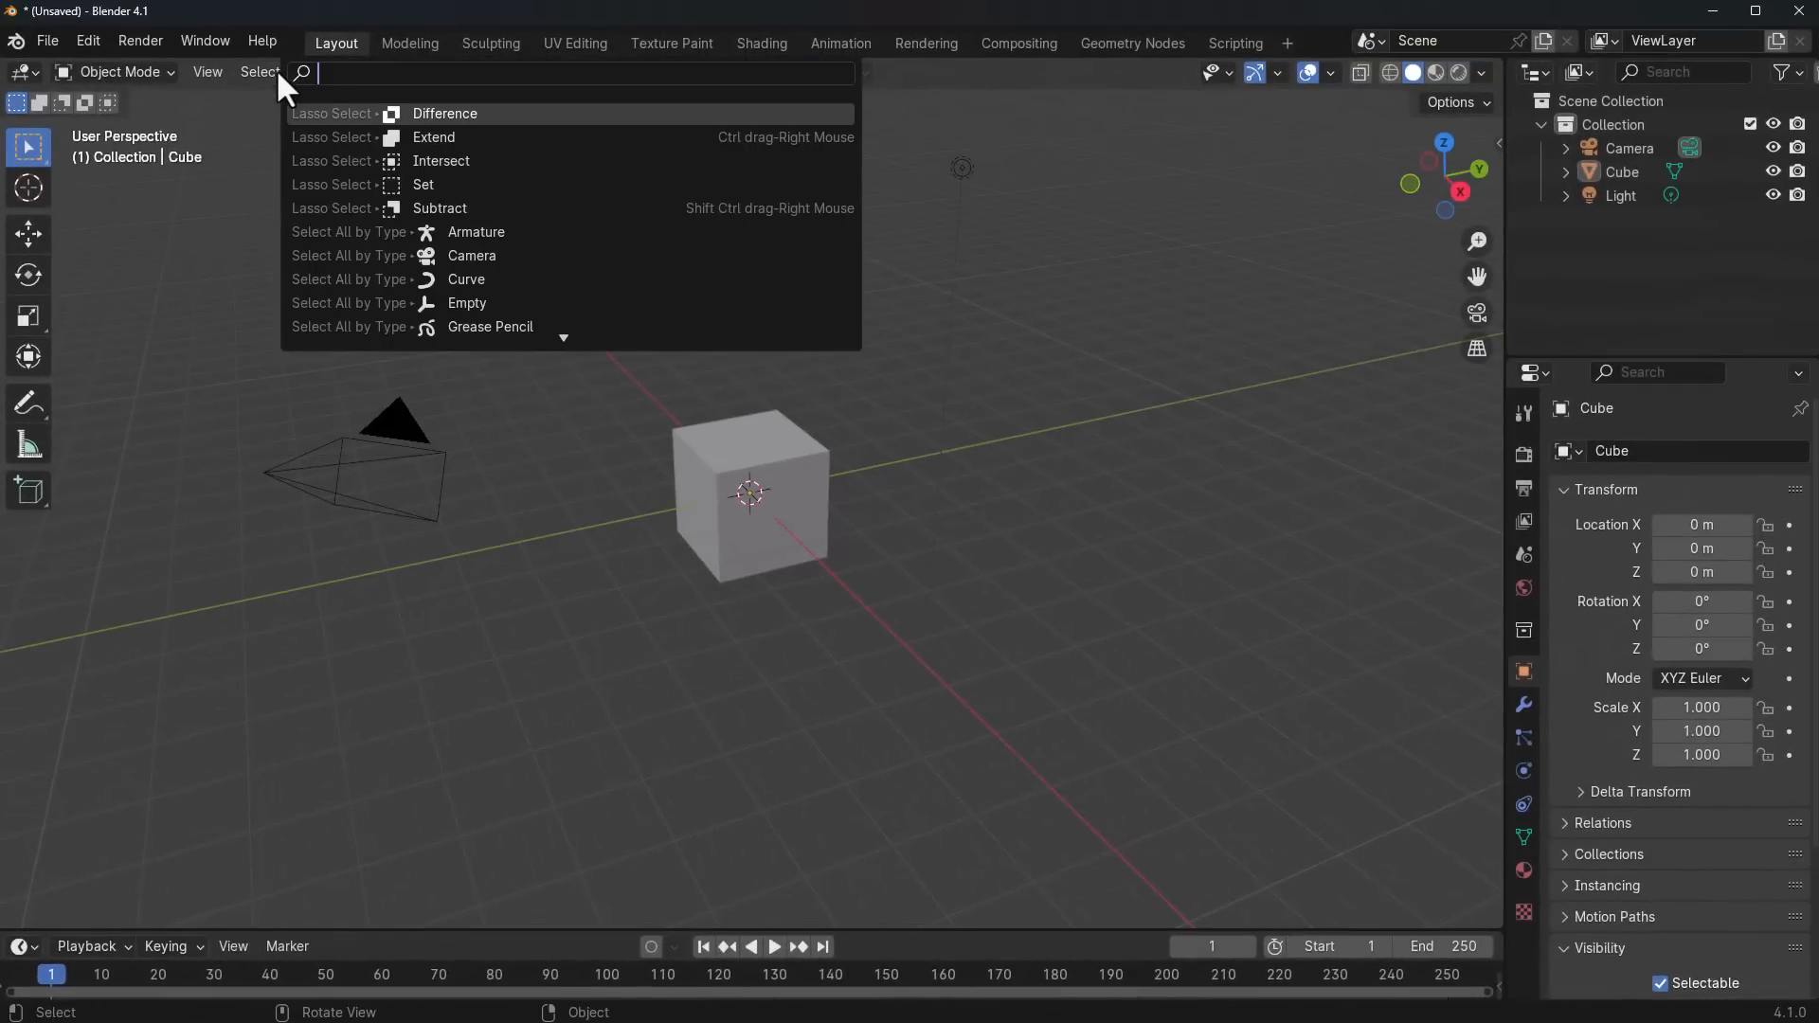
text(pattern)
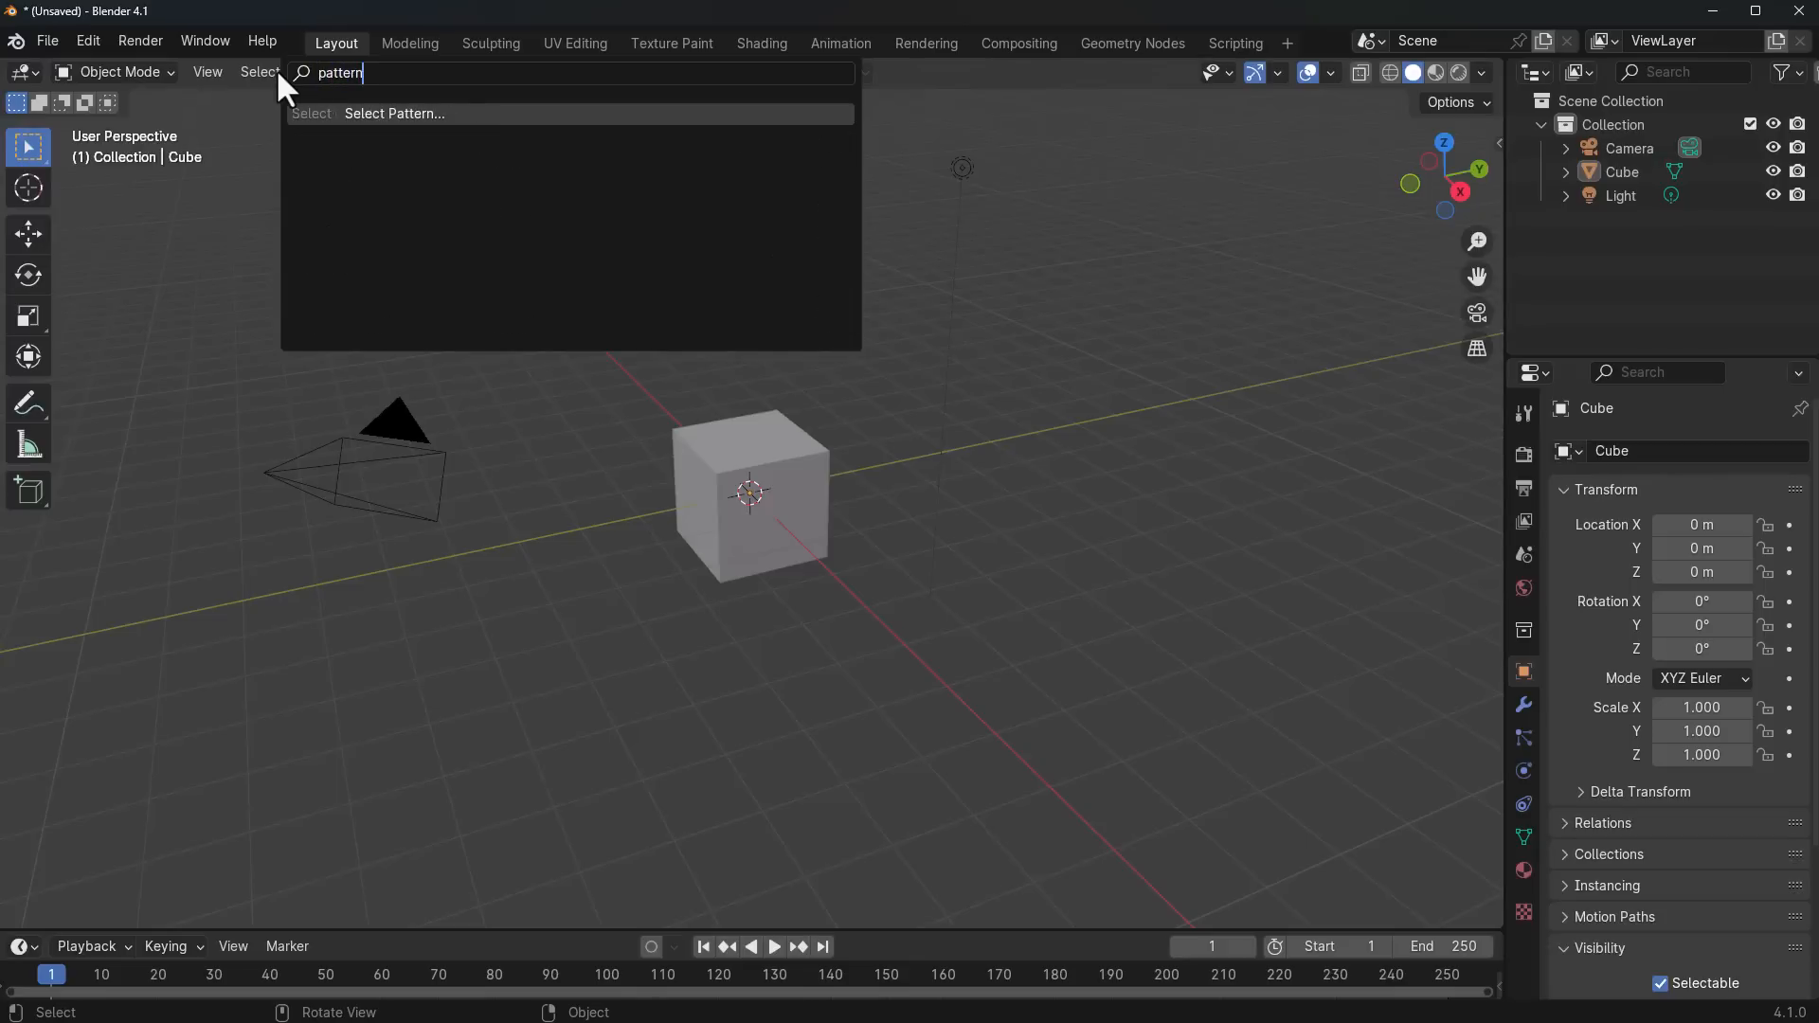
key(Return)
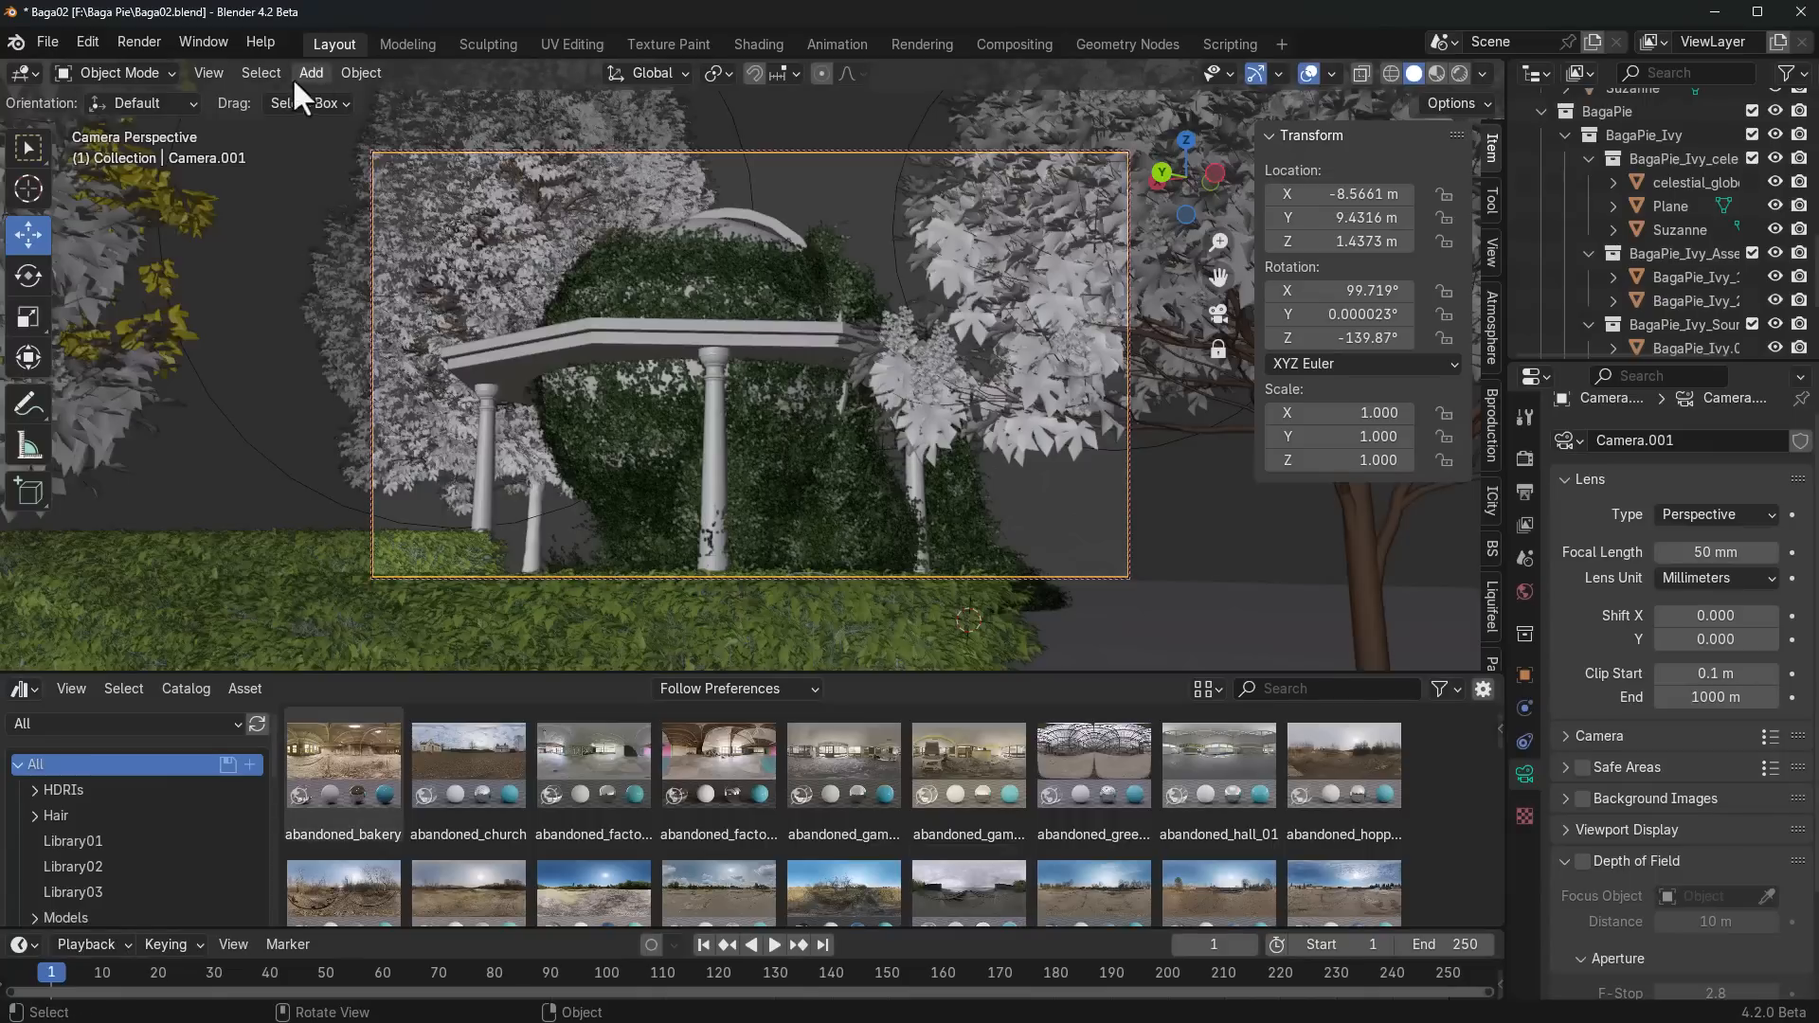
Step: Switch to the Baga02 scene in Blender 4.2 Beta and search the selection commands for "linked"
click(268, 73)
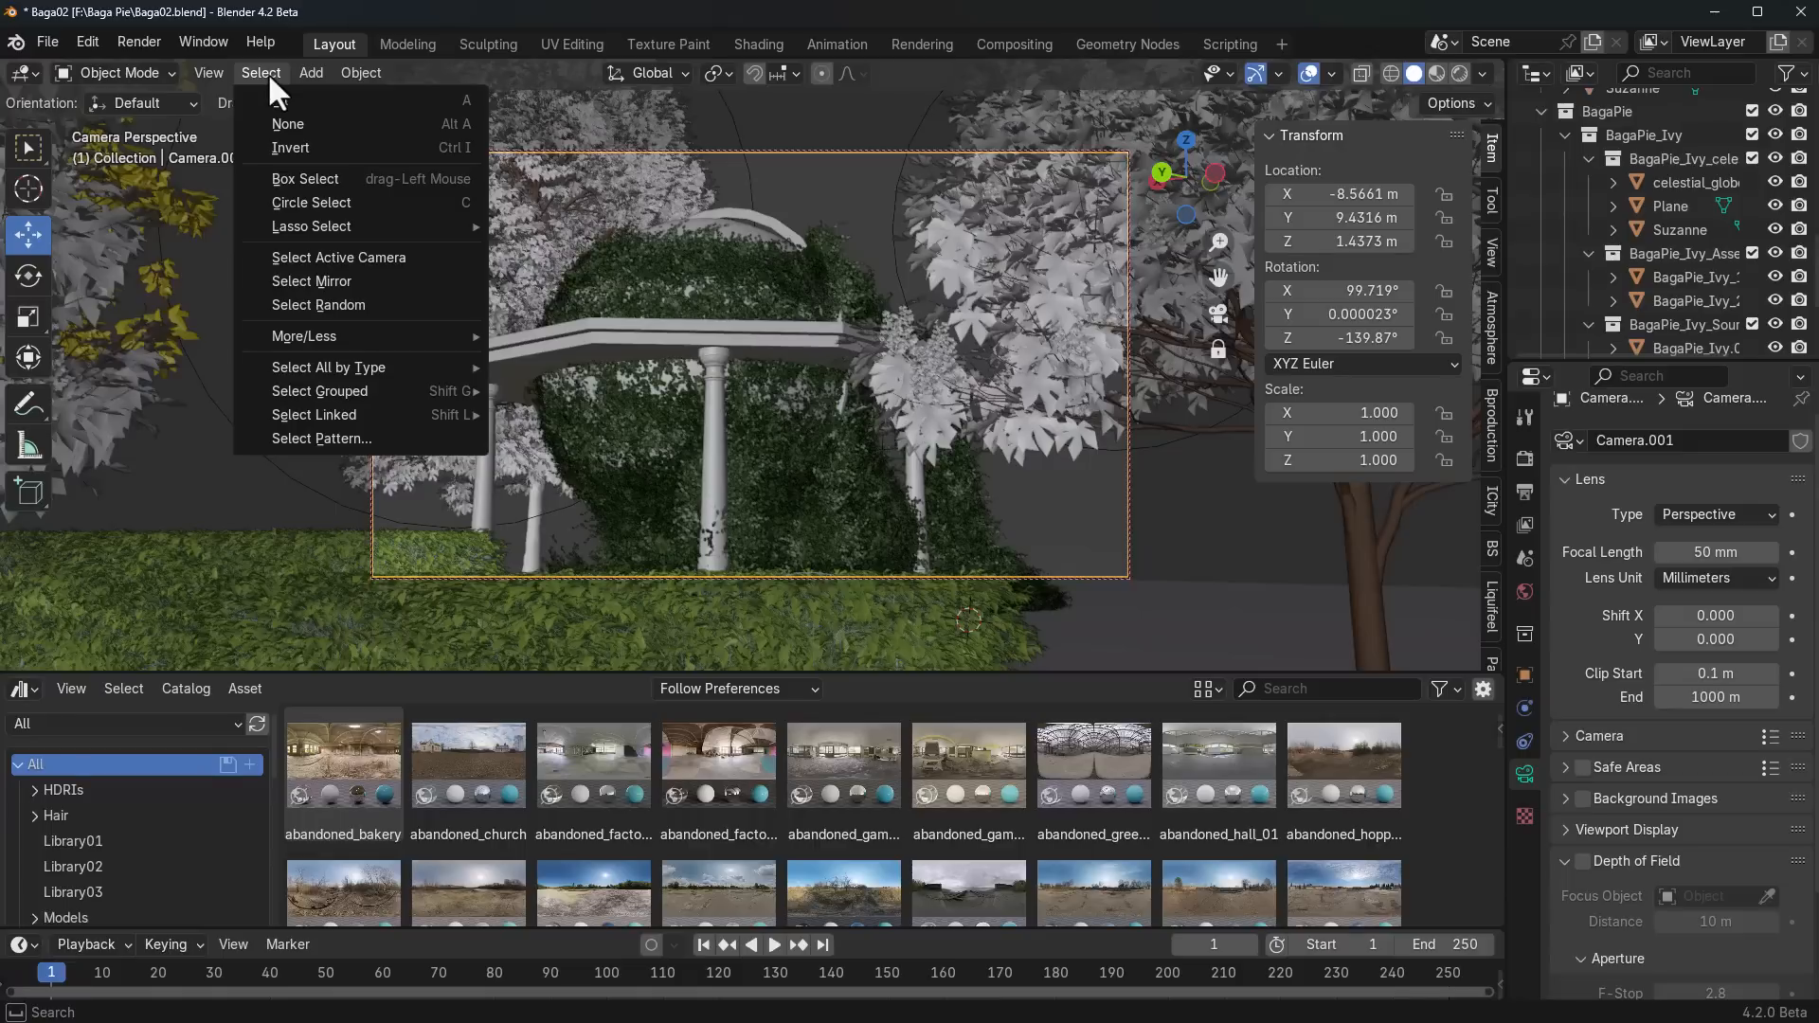
text(lin)
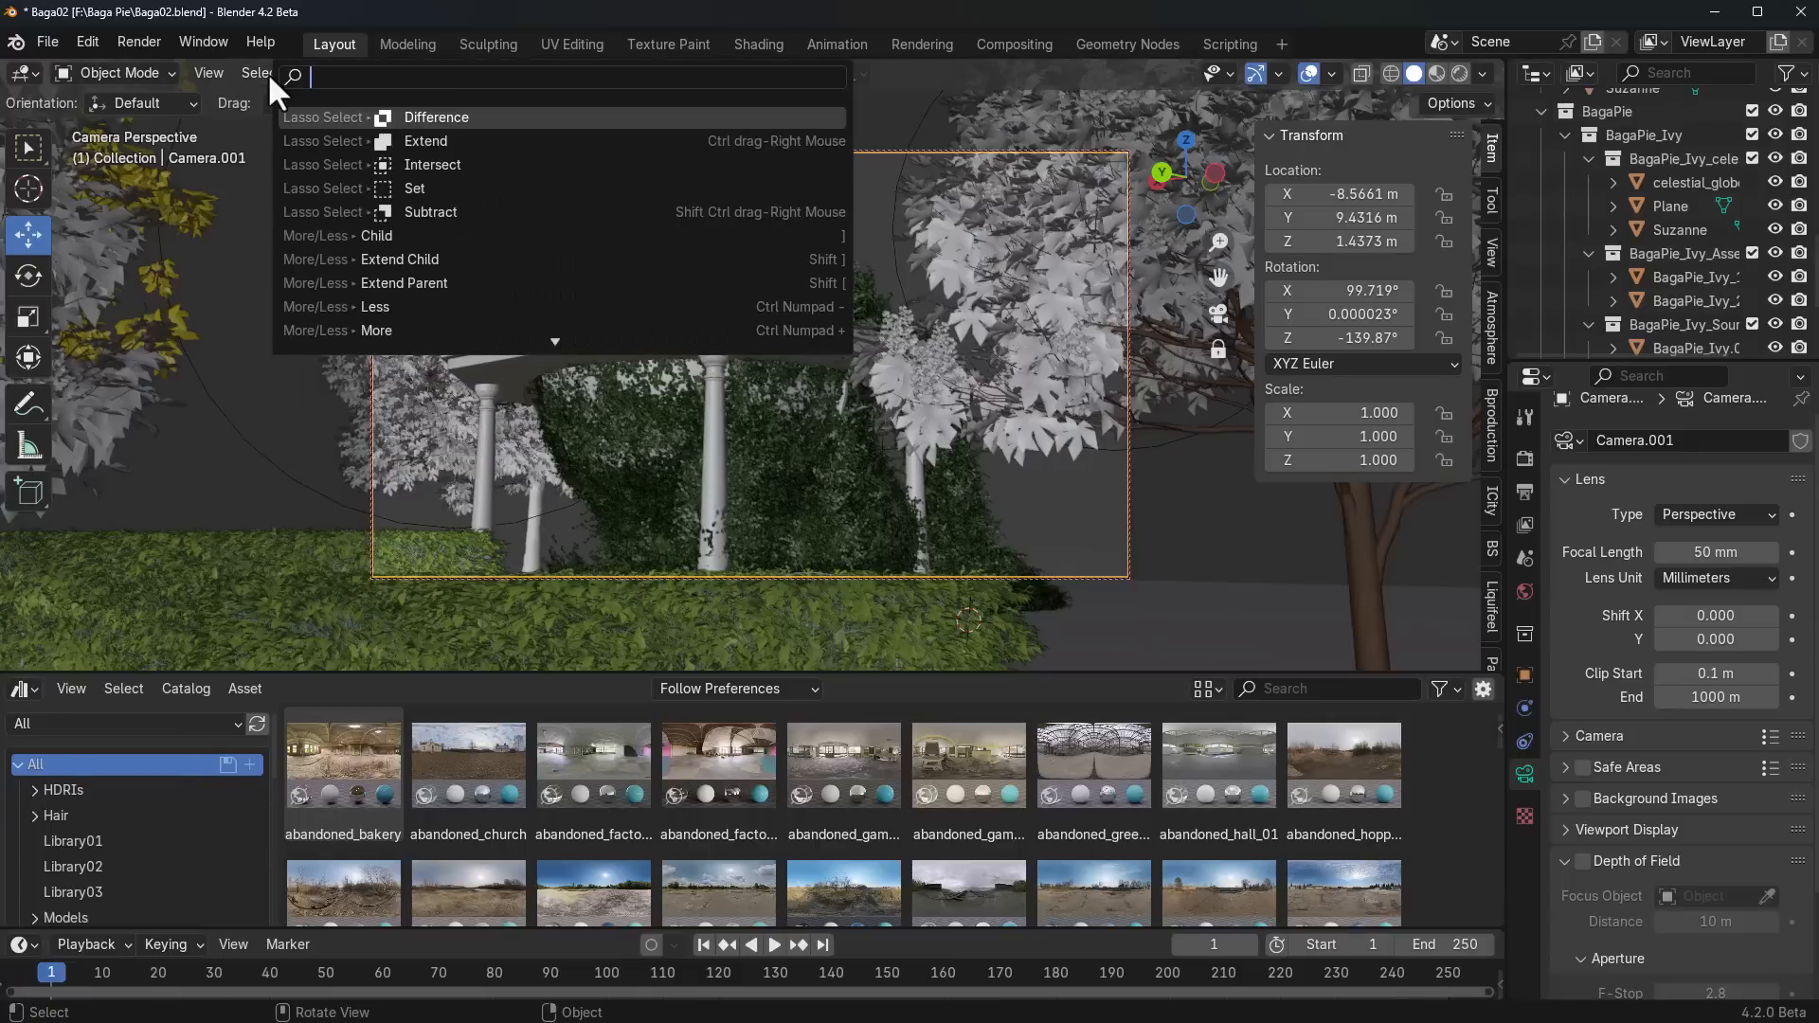
text(ked)
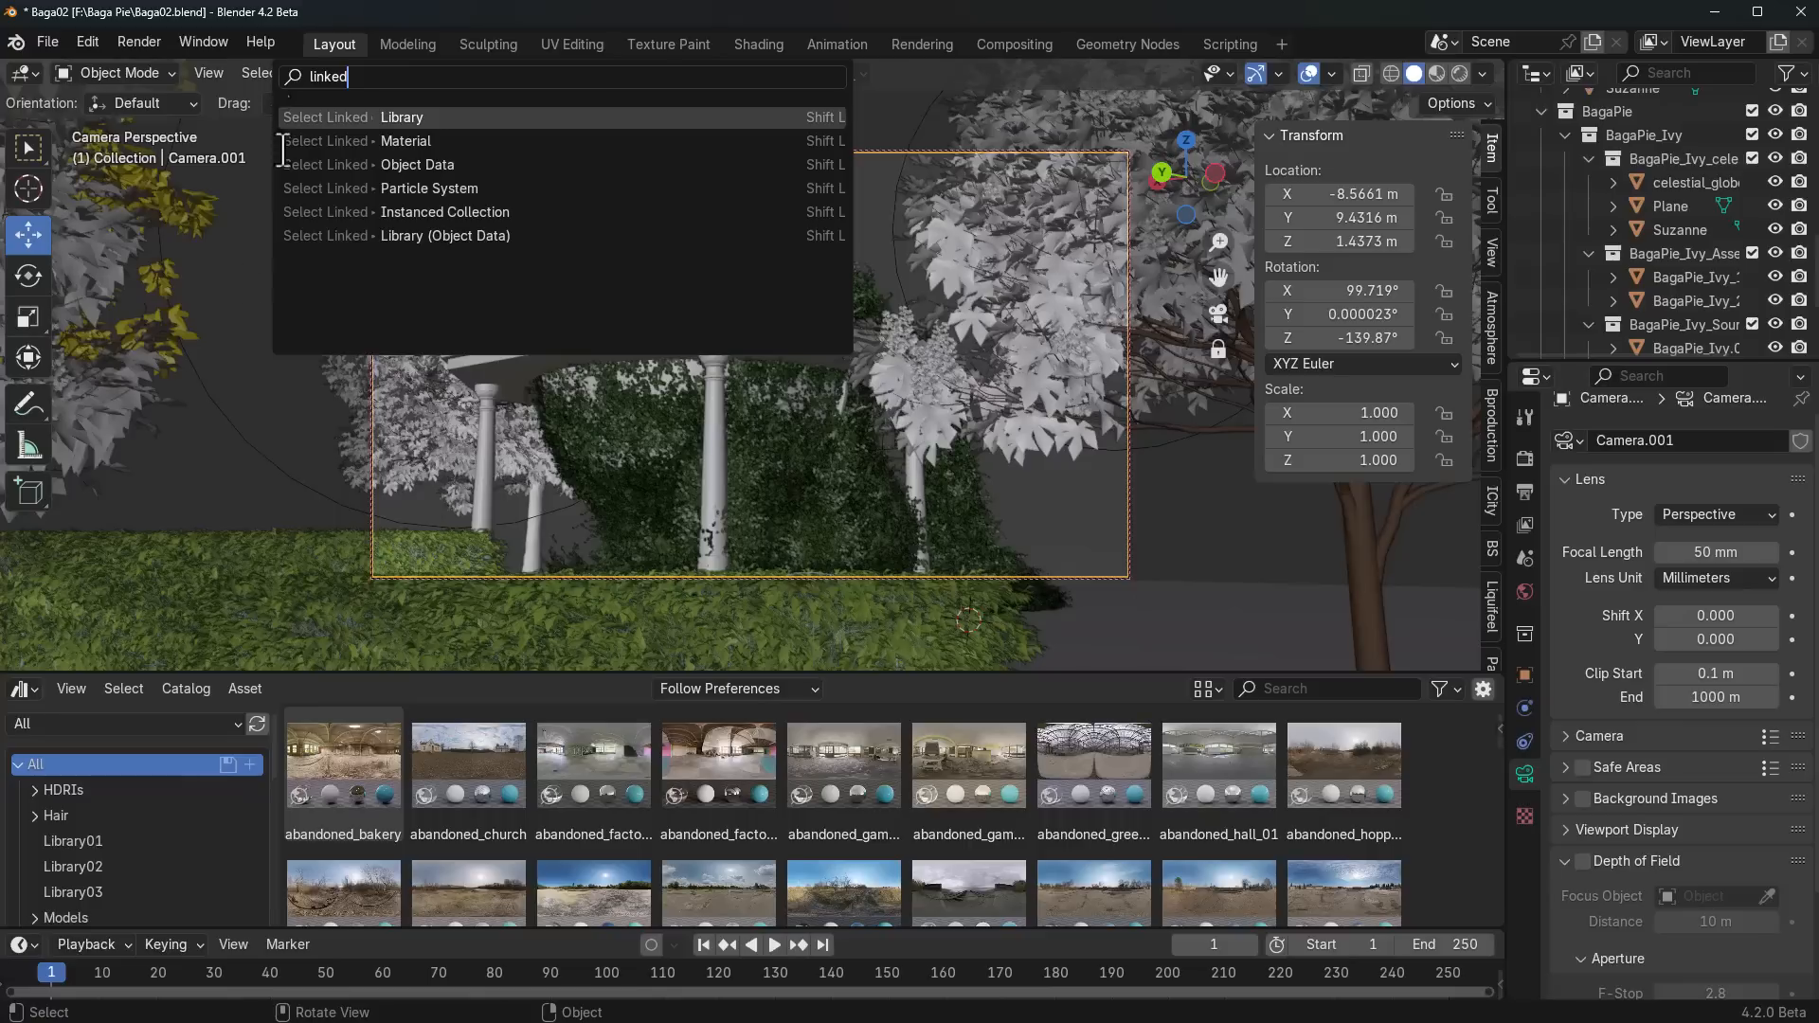
click(210, 464)
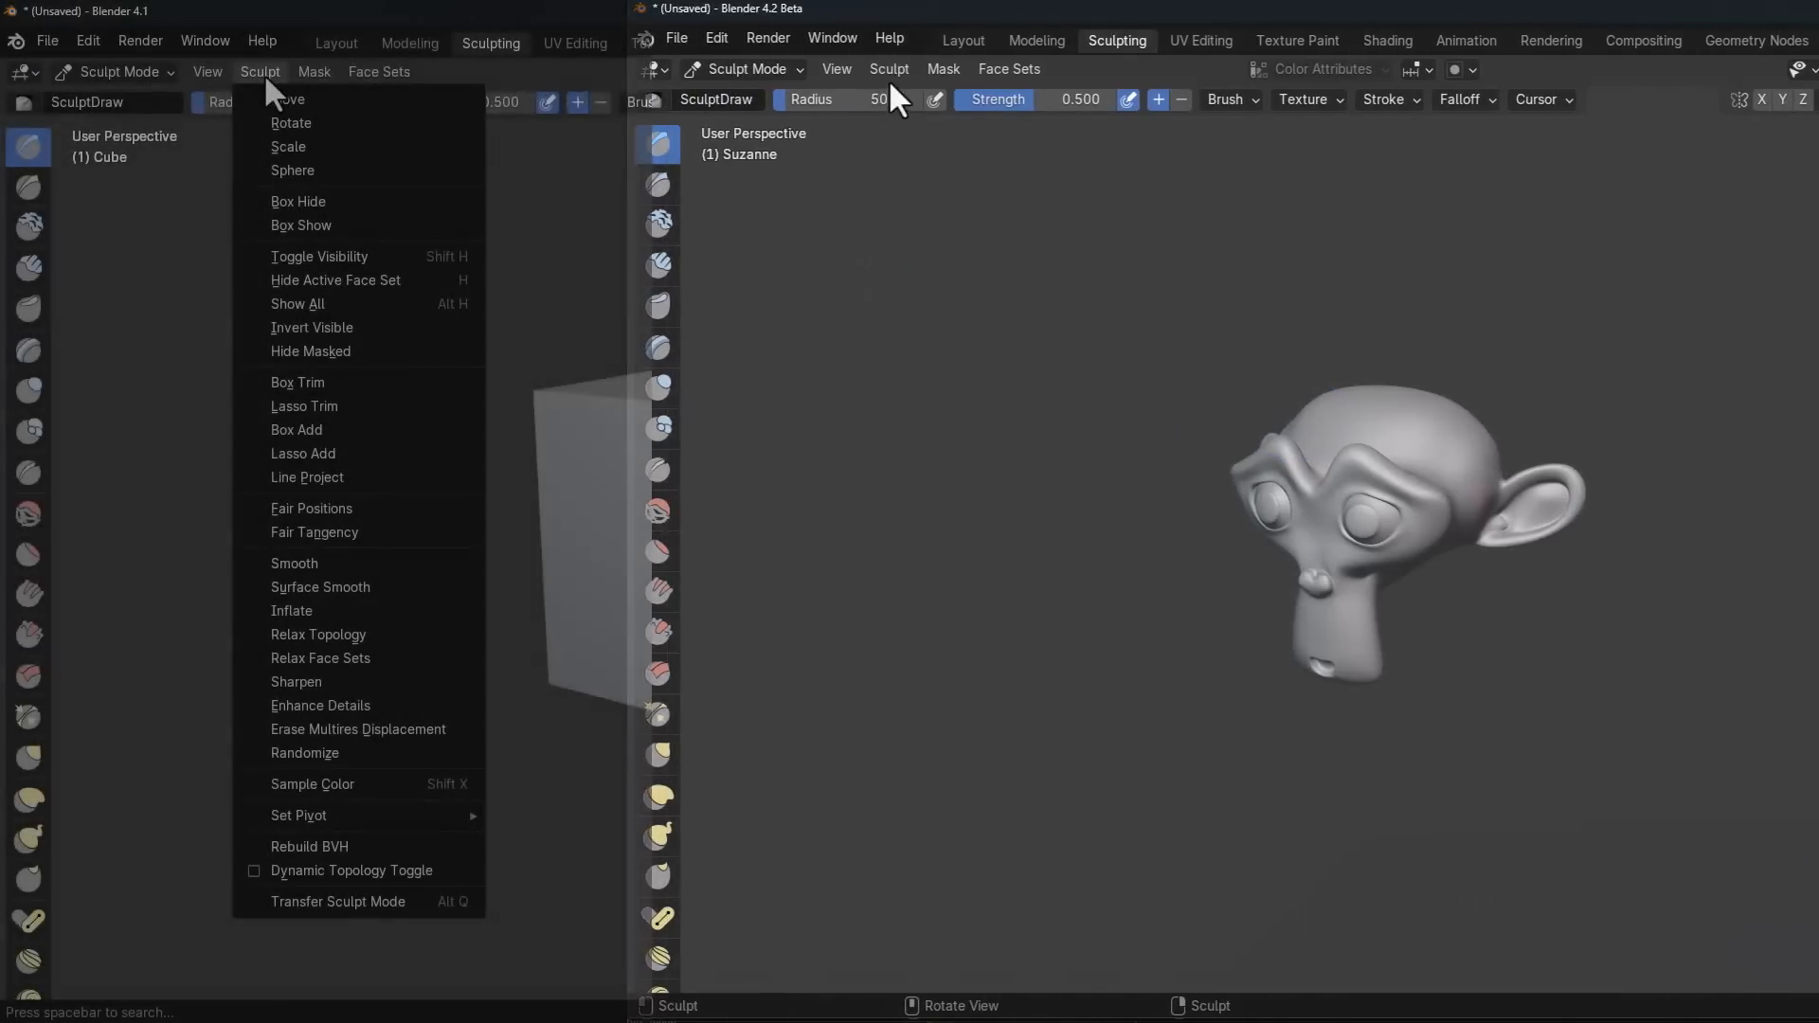
Step: Examine how Blender 4.2 groups its Sculpt commands, including Transform, Show/Hide and Trim/Add, compared with Blender 4.1
click(889, 69)
mouse_move(919, 97)
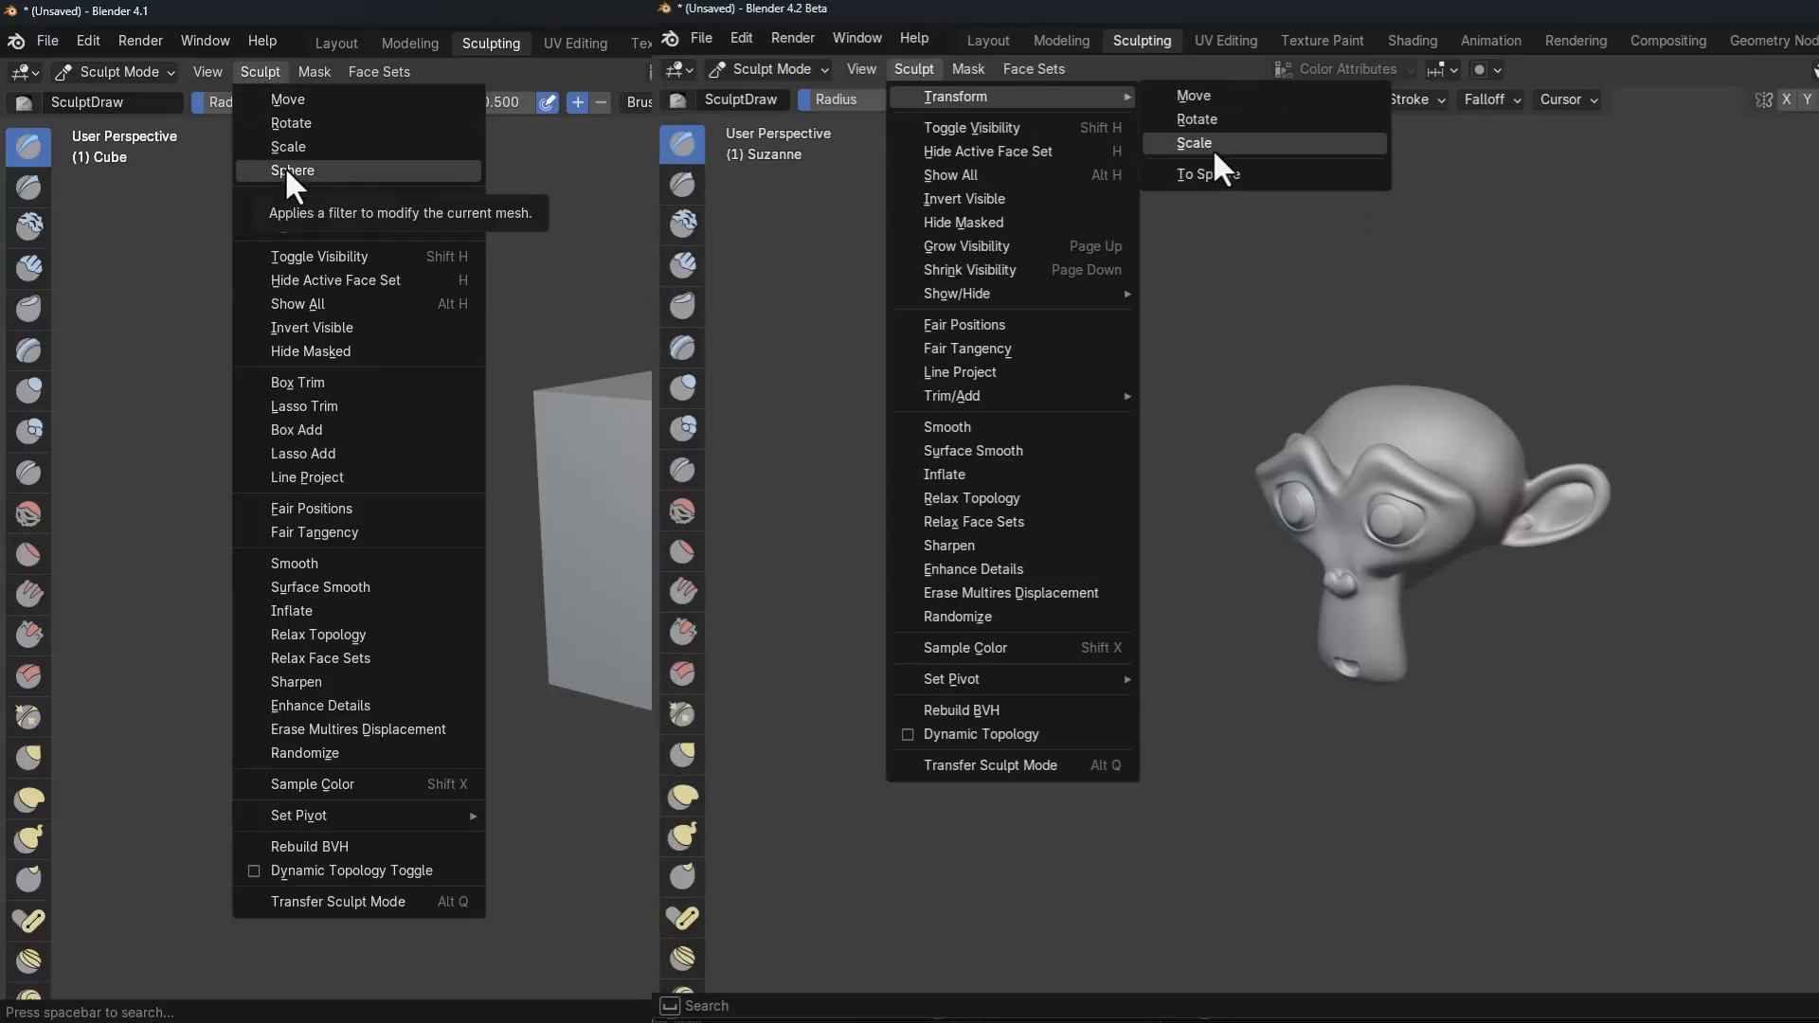
mouse_move(1087, 296)
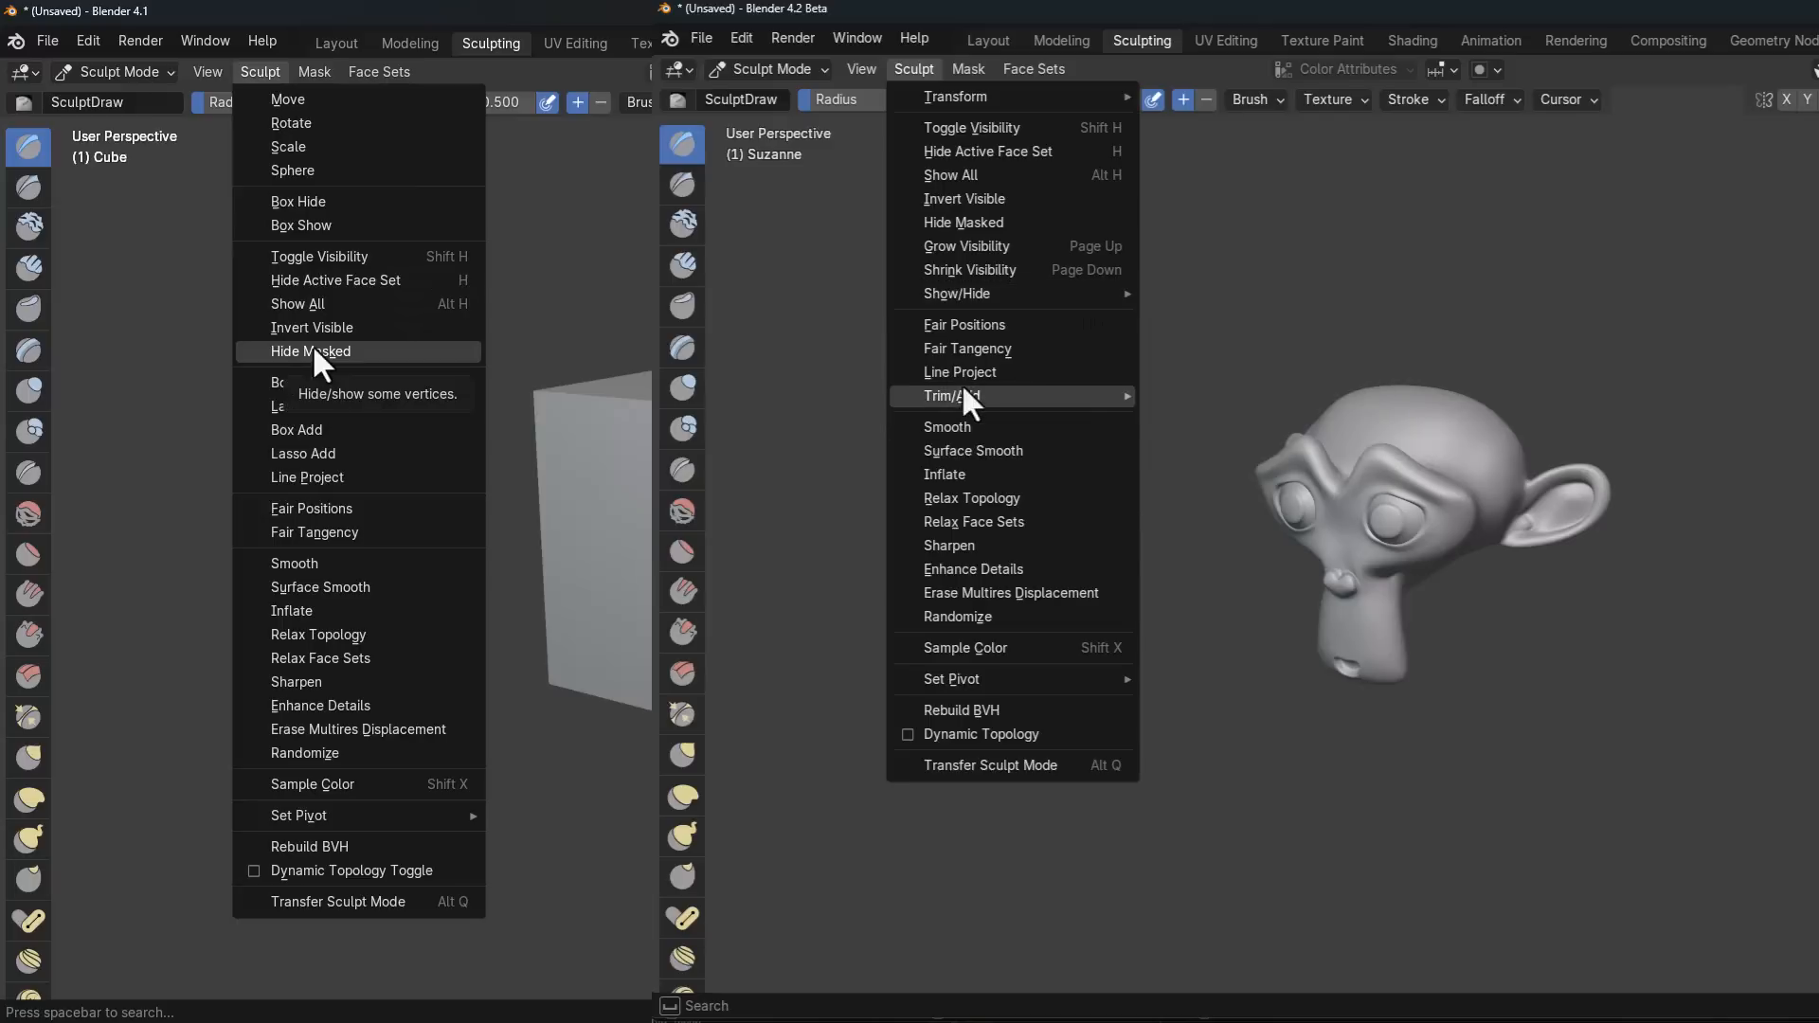
mouse_move(966, 398)
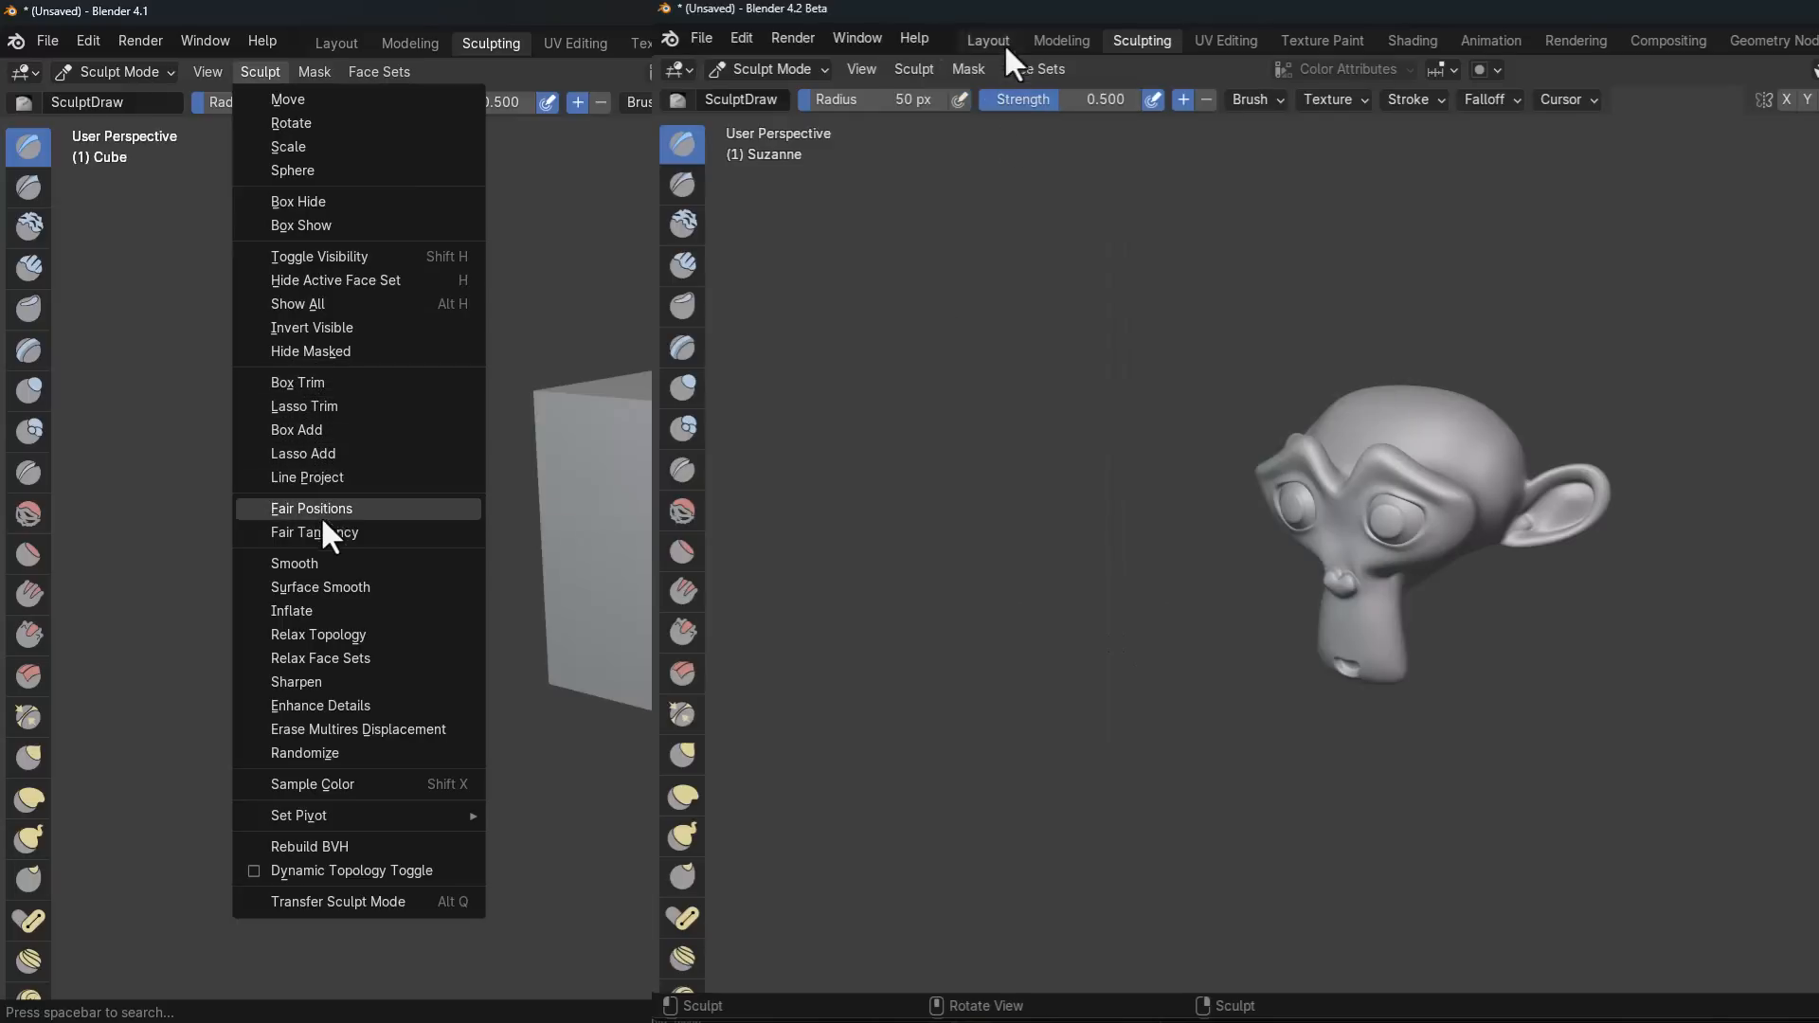
click(914, 69)
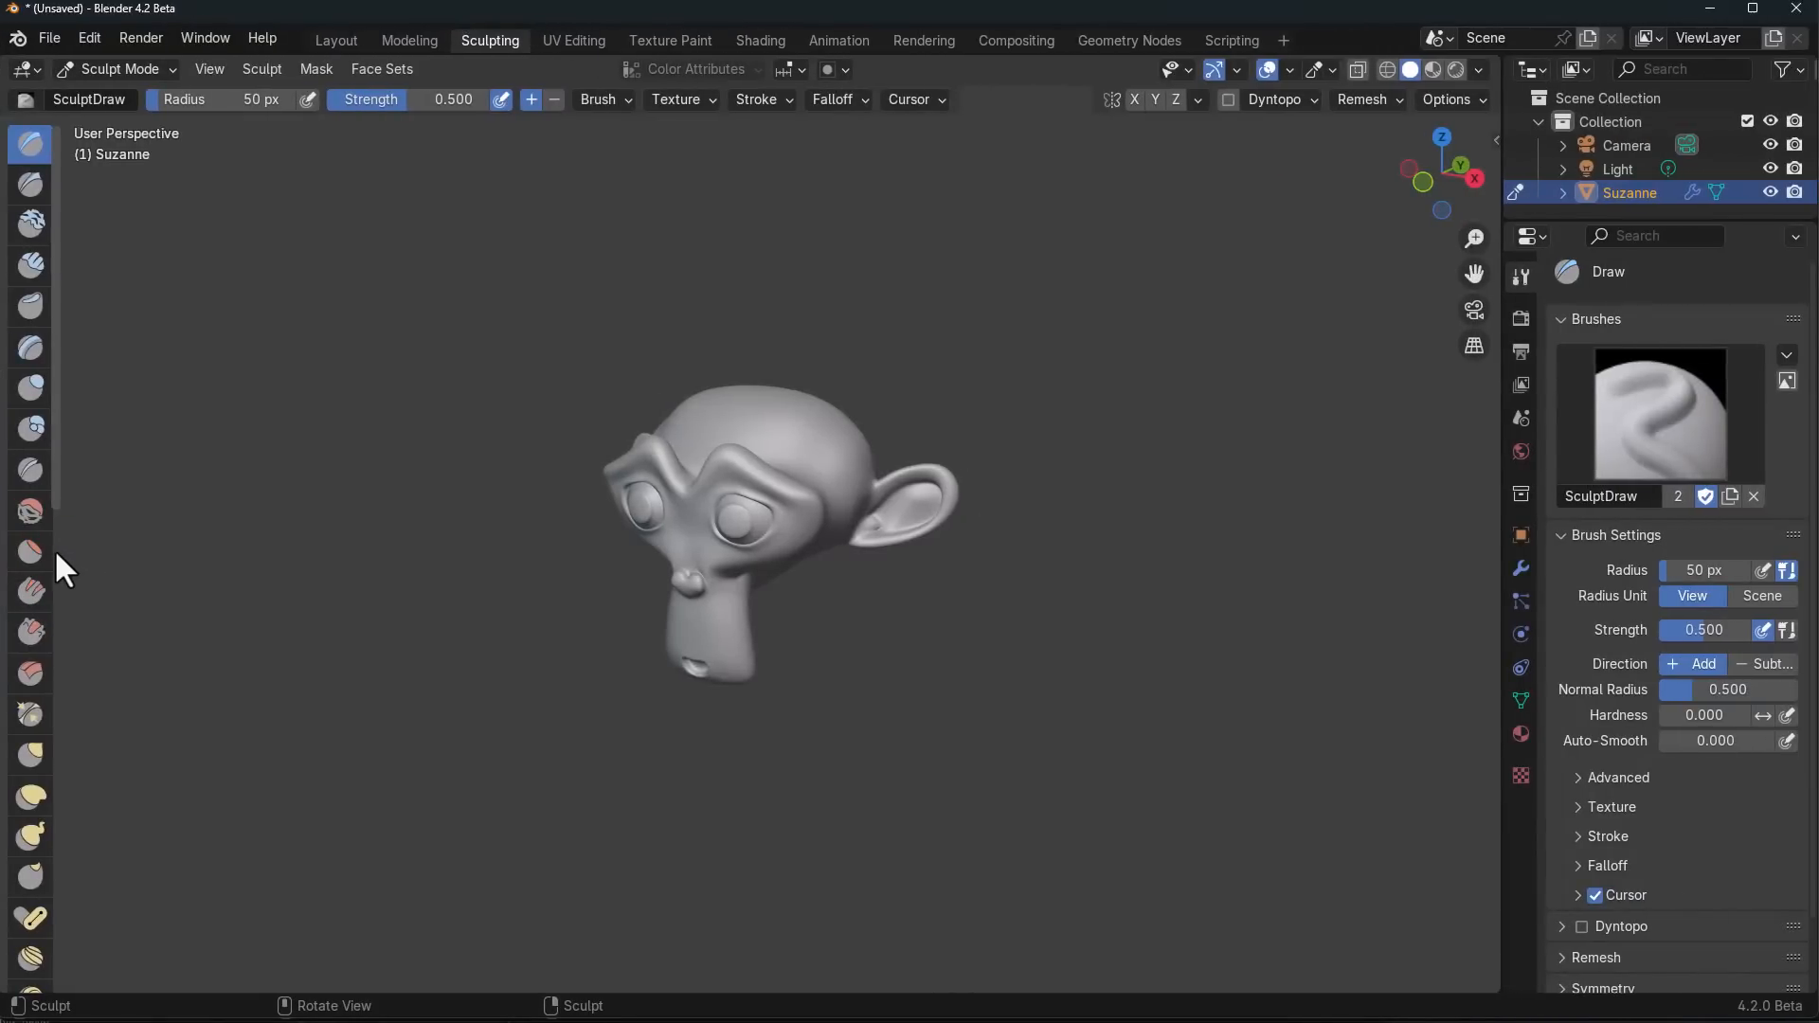
Step: Widen the sculpting toolbar to two columns and look through its tools
drag(54, 549, 106, 555)
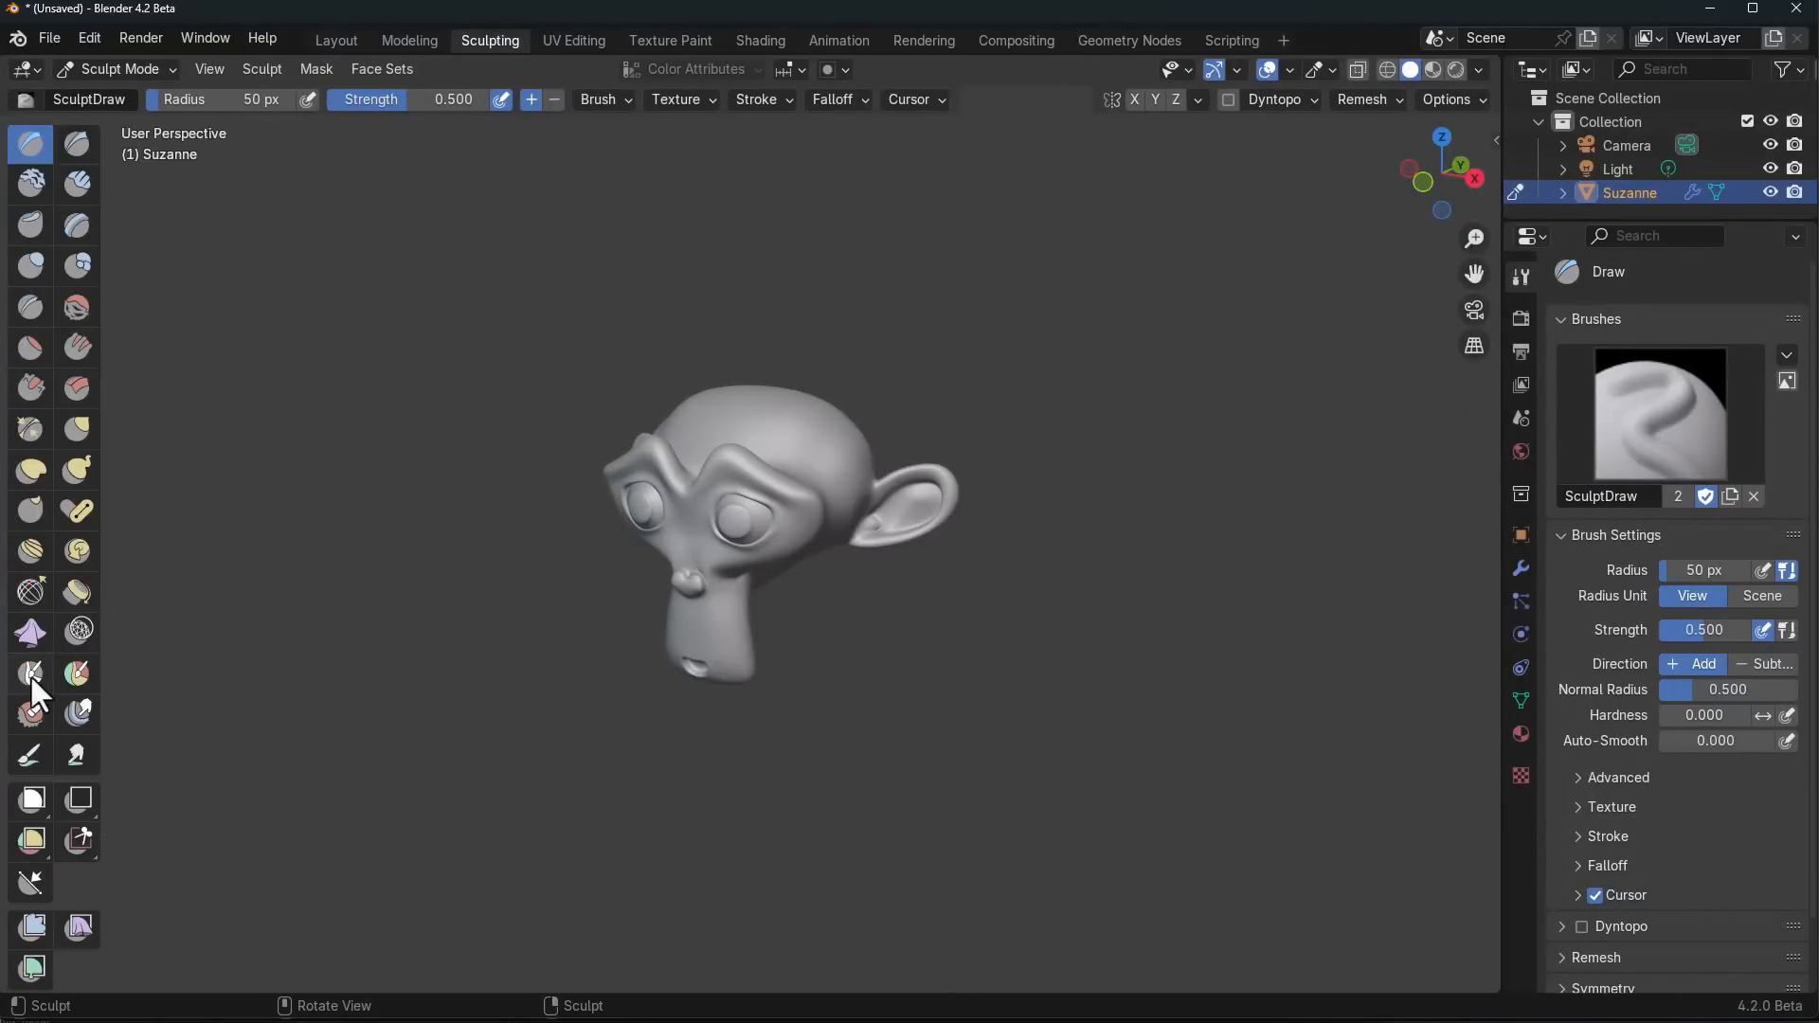
scroll(66, 566, down, 4)
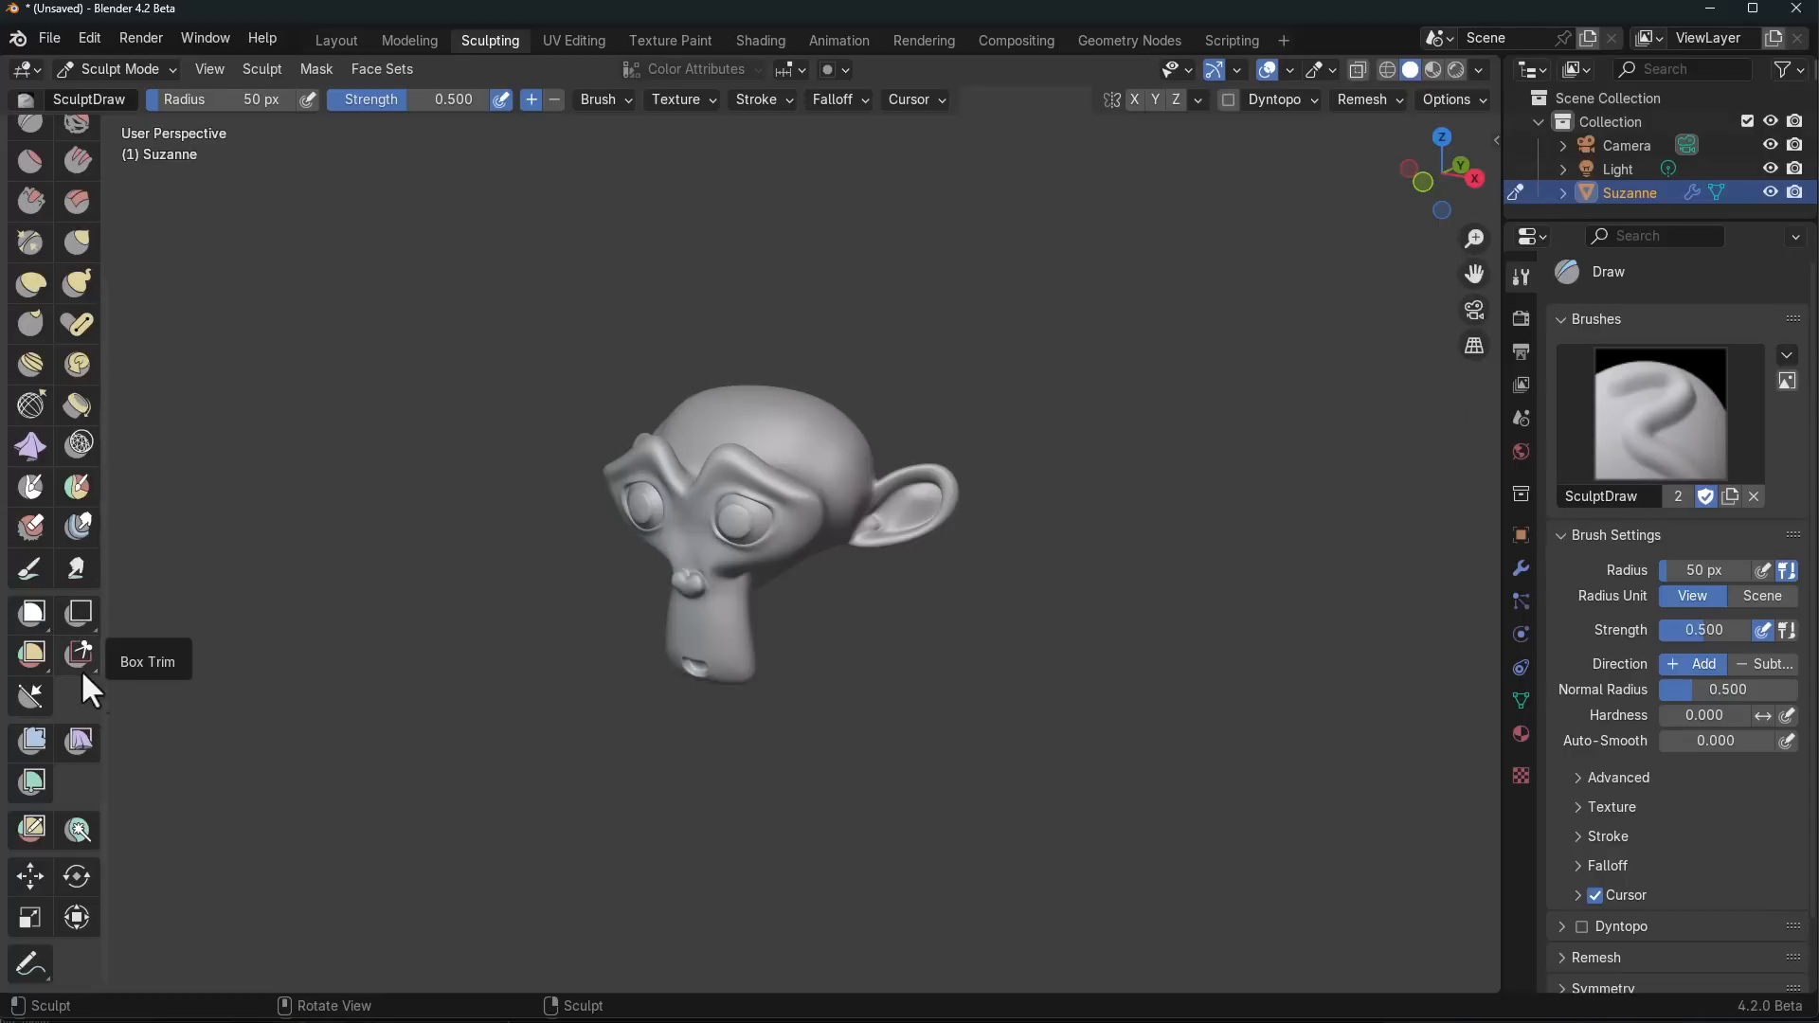
scroll(360, 717, up, 3)
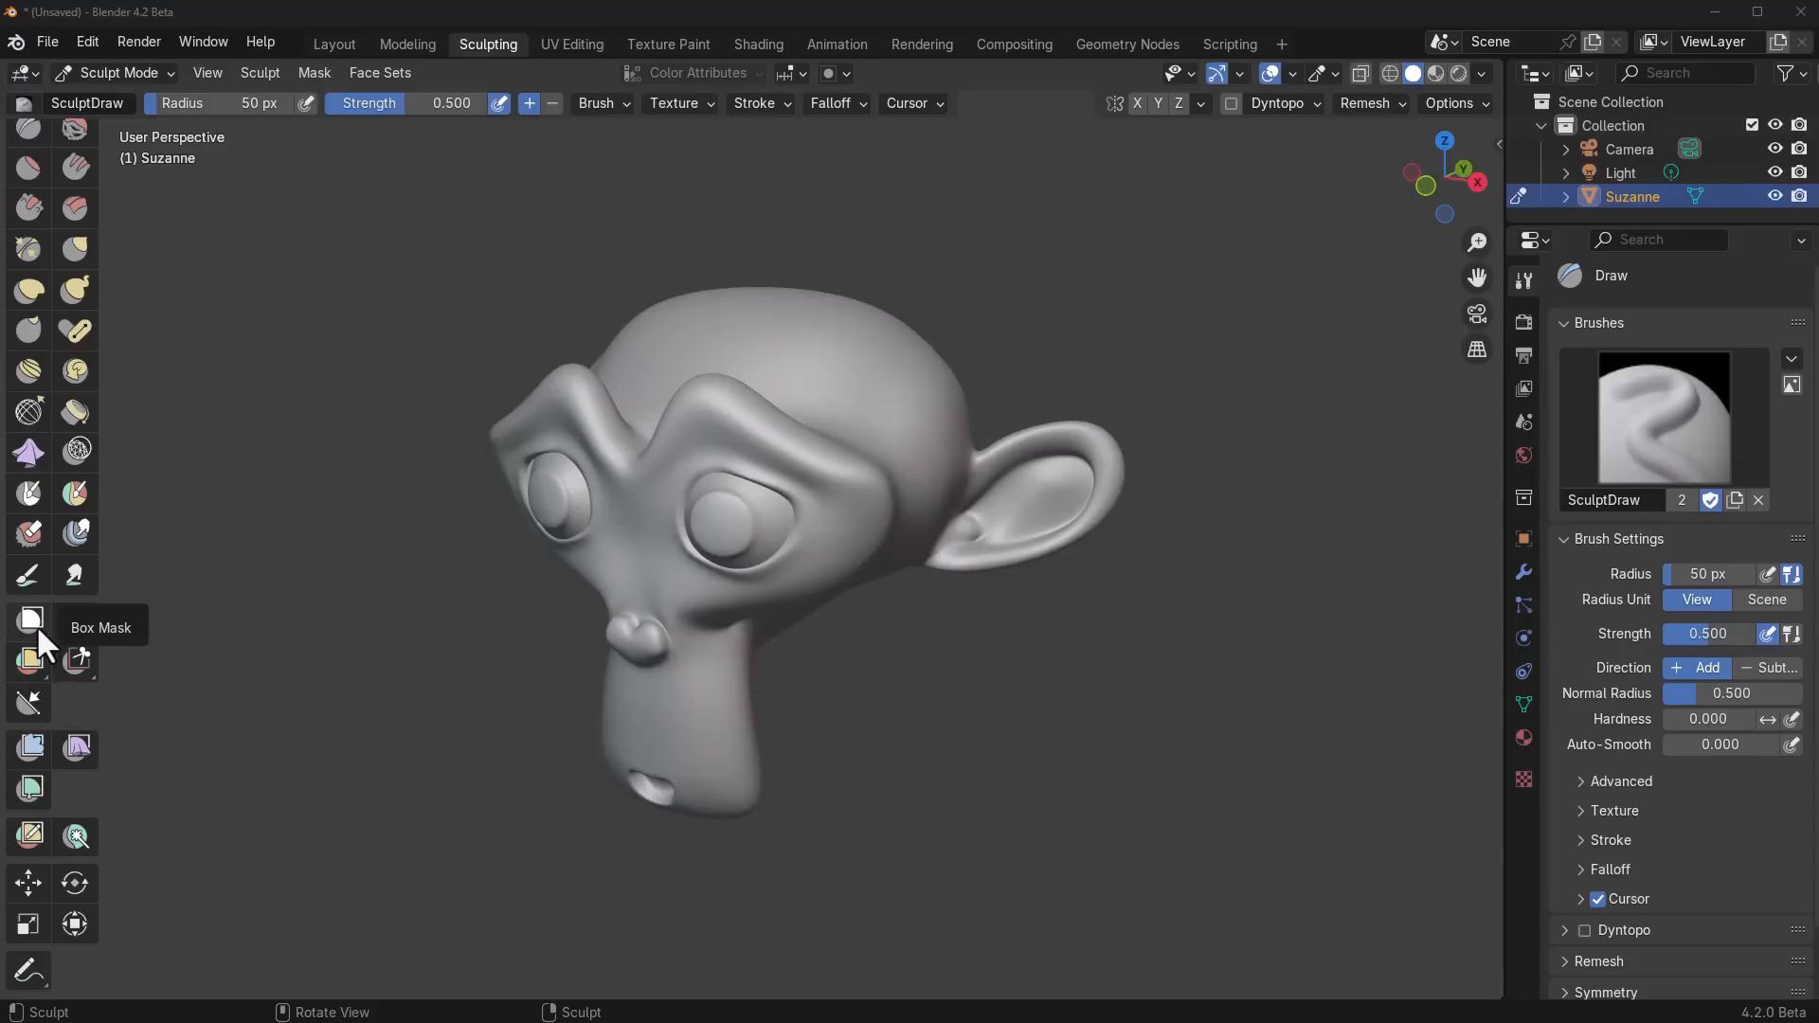
Step: Look through the Mask tool variants and activate Polyline Hide, followed by Polyline Face Set
click(37, 626)
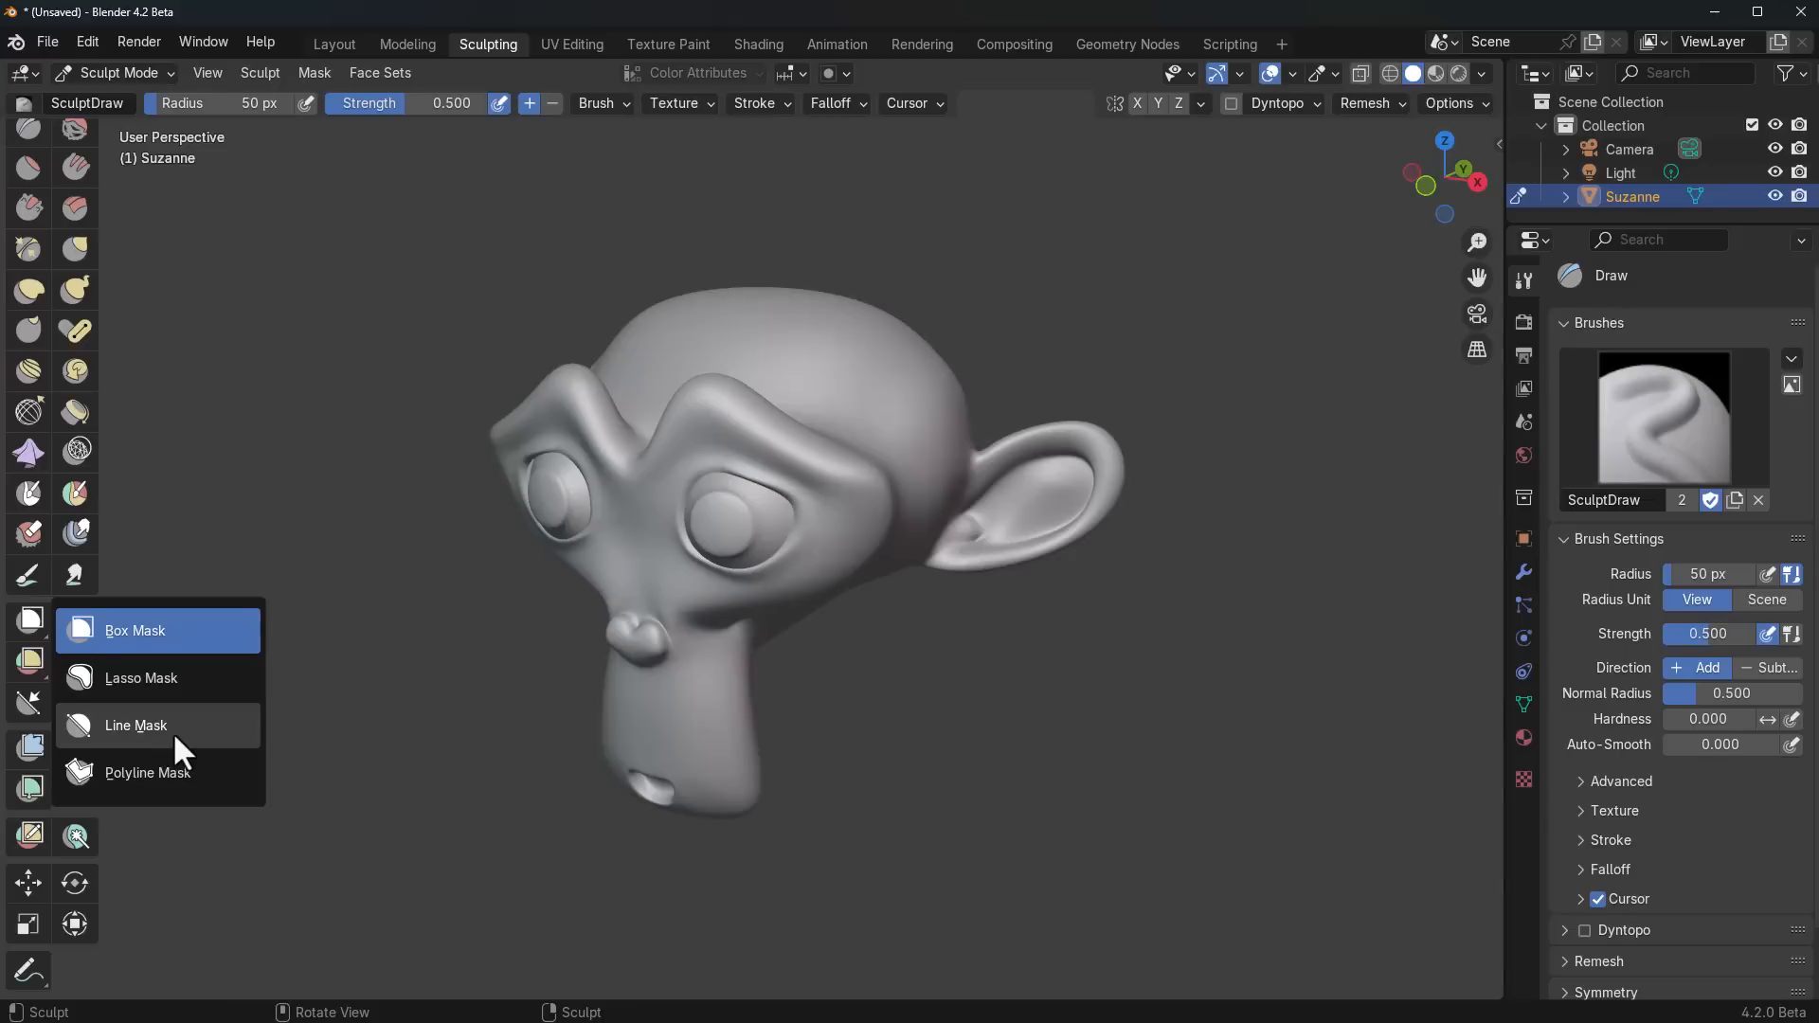
drag(88, 673, 163, 814)
drag(77, 620, 163, 768)
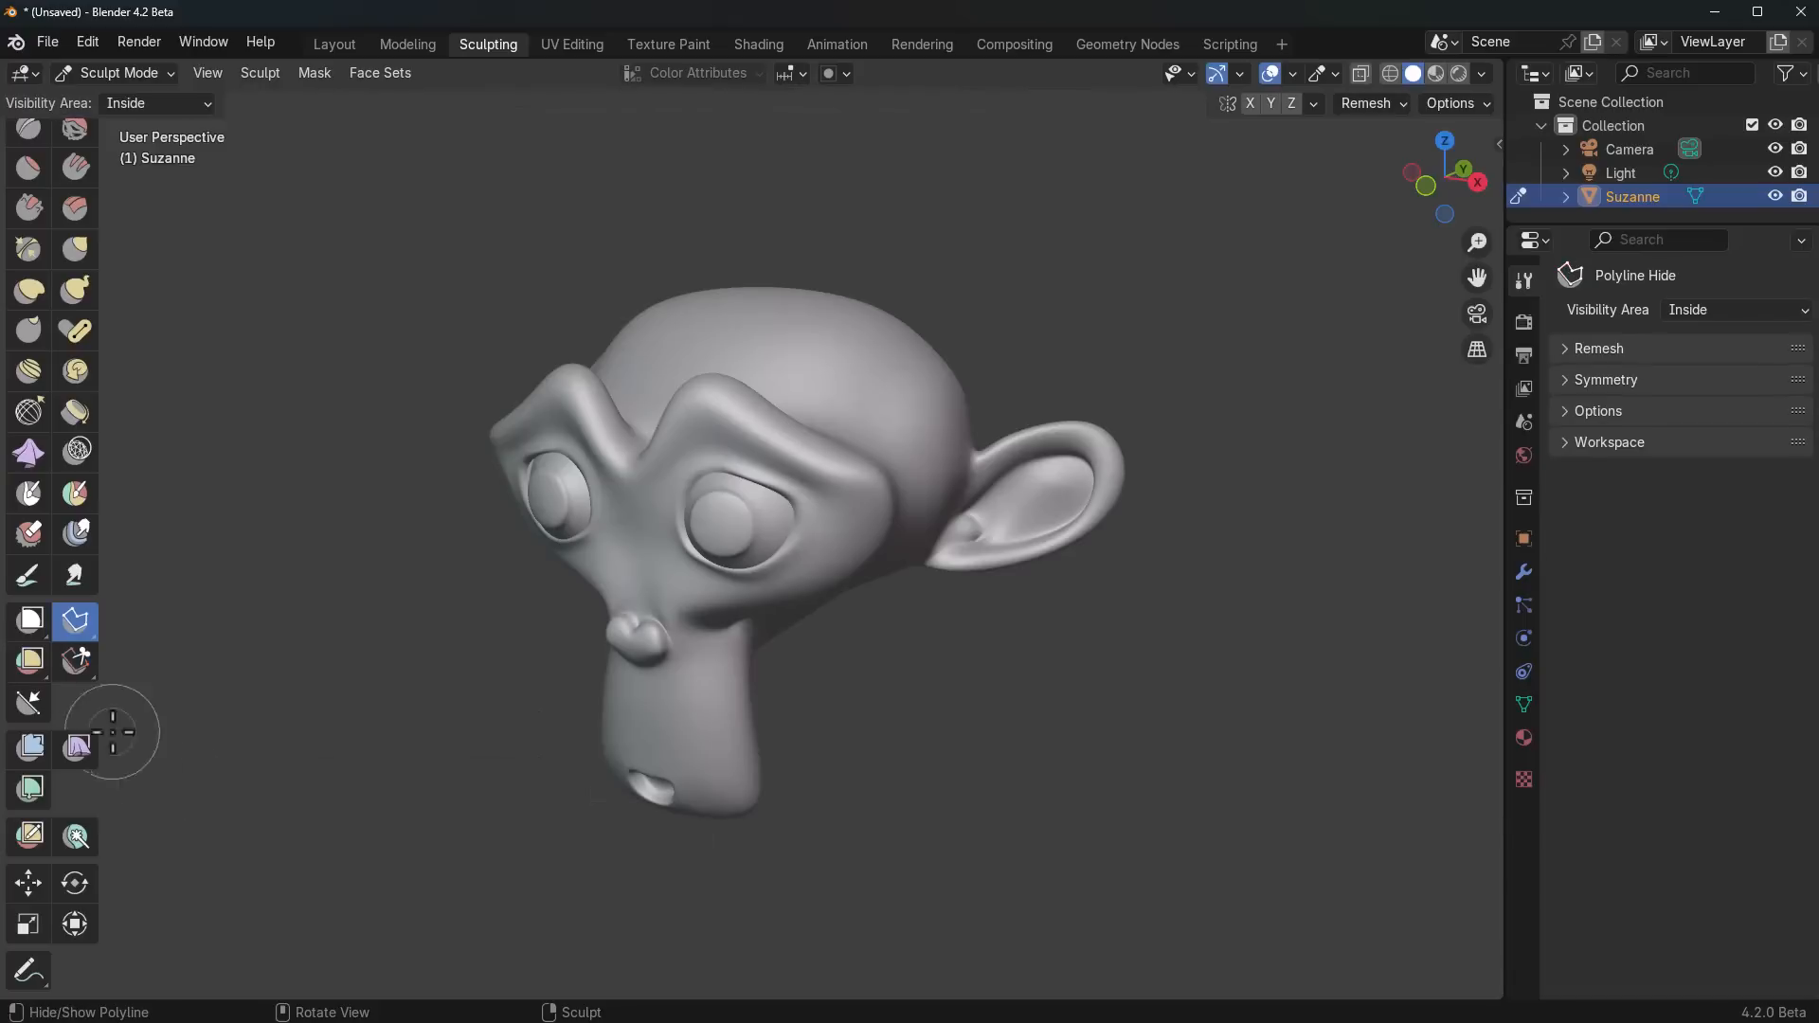
drag(28, 660, 122, 796)
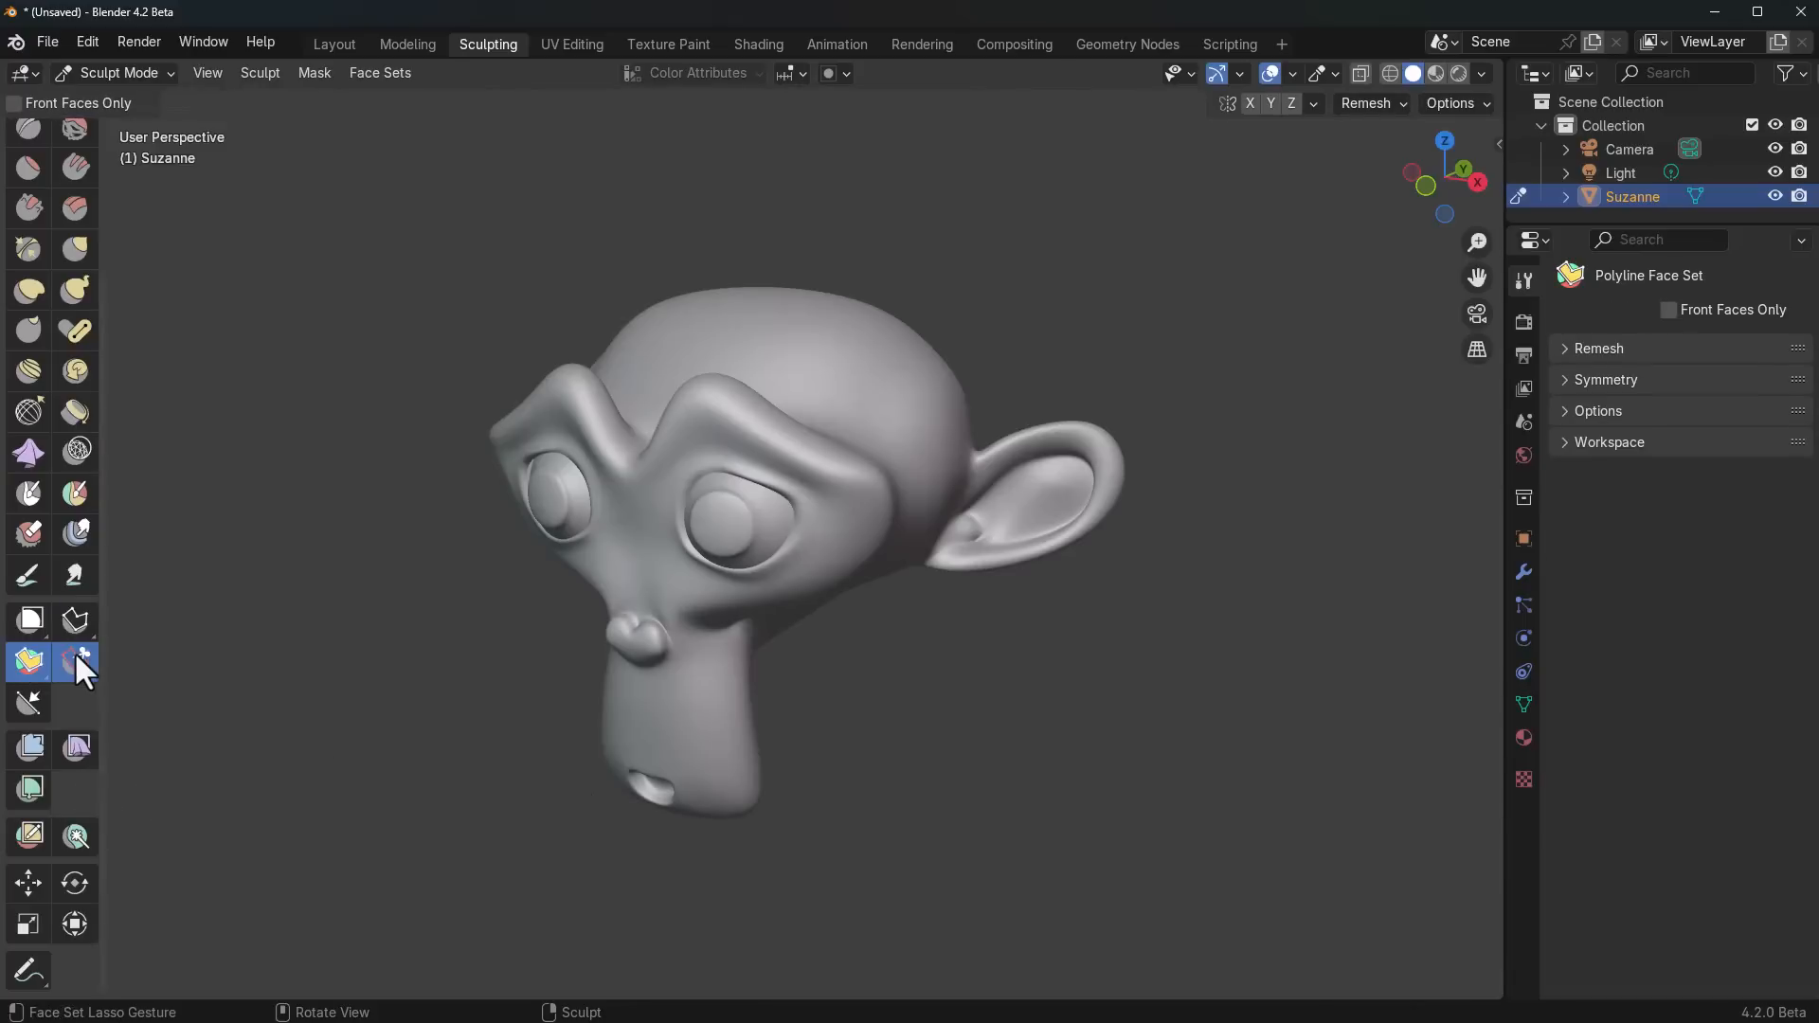
Step: Trim away the part of Suzanne above a slanted line across the muzzle with Line Trim
drag(75, 660, 202, 764)
drag(1018, 639, 429, 839)
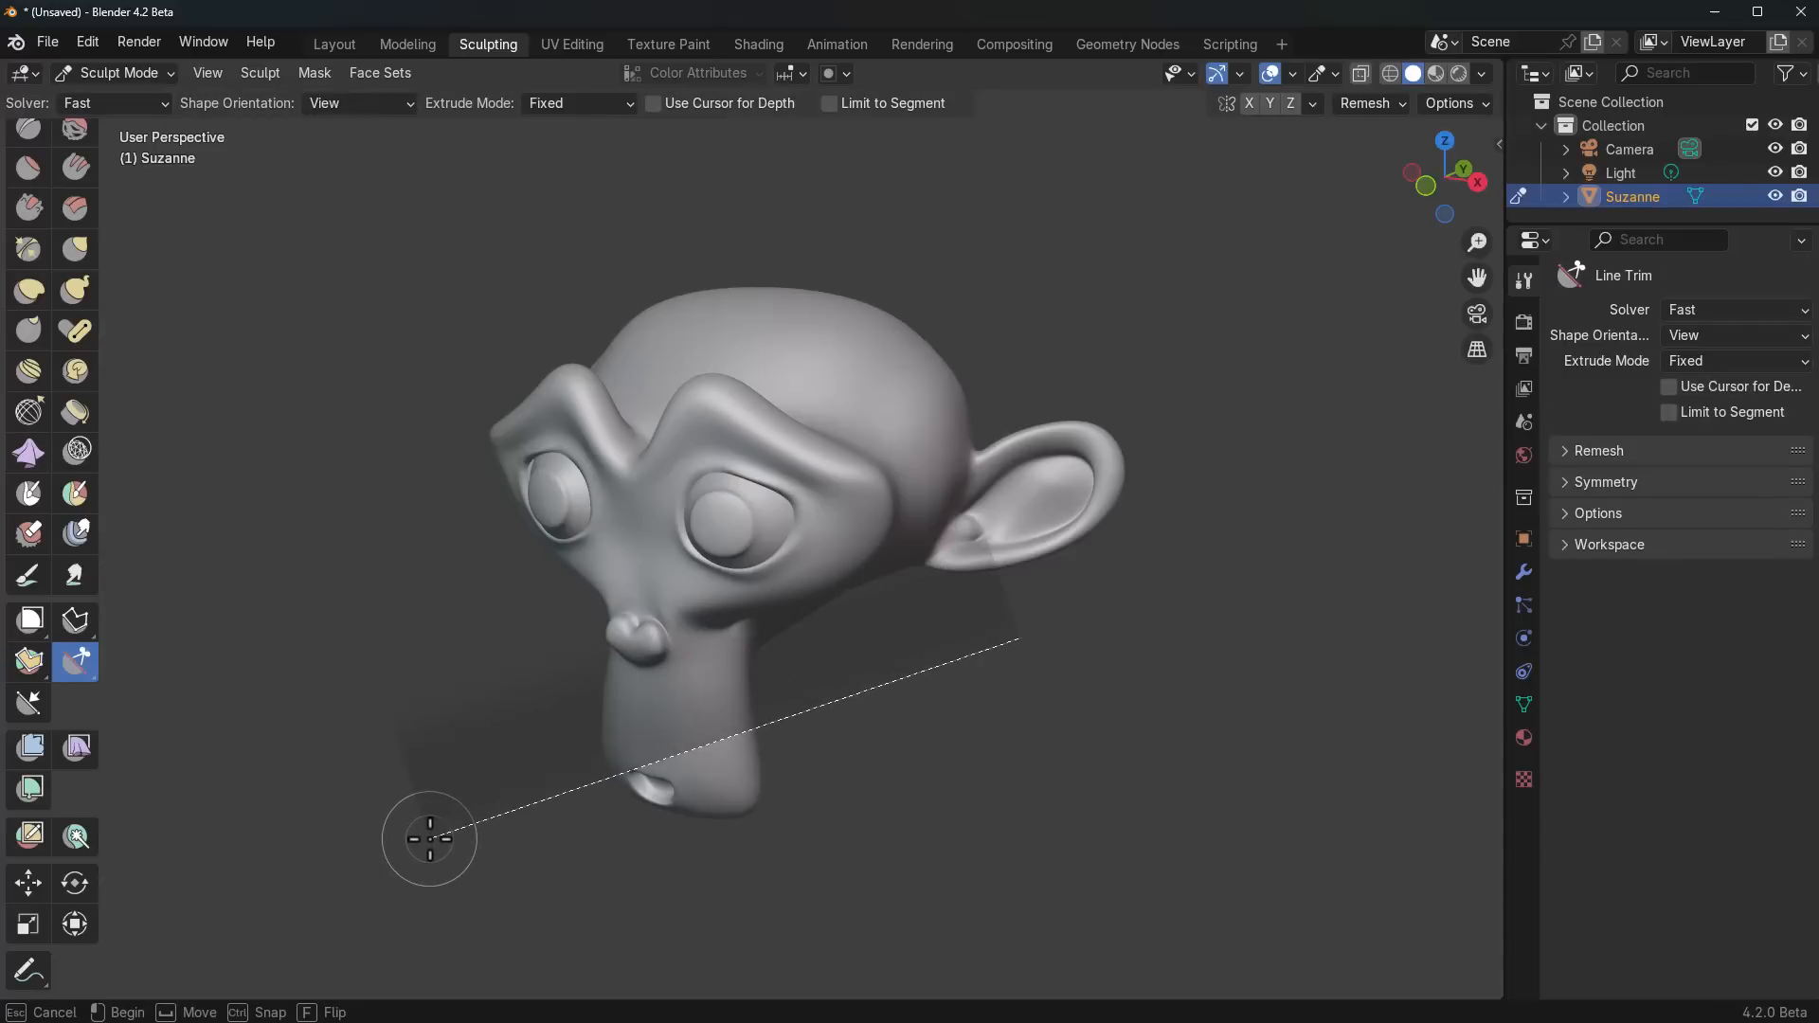
drag(429, 838, 429, 839)
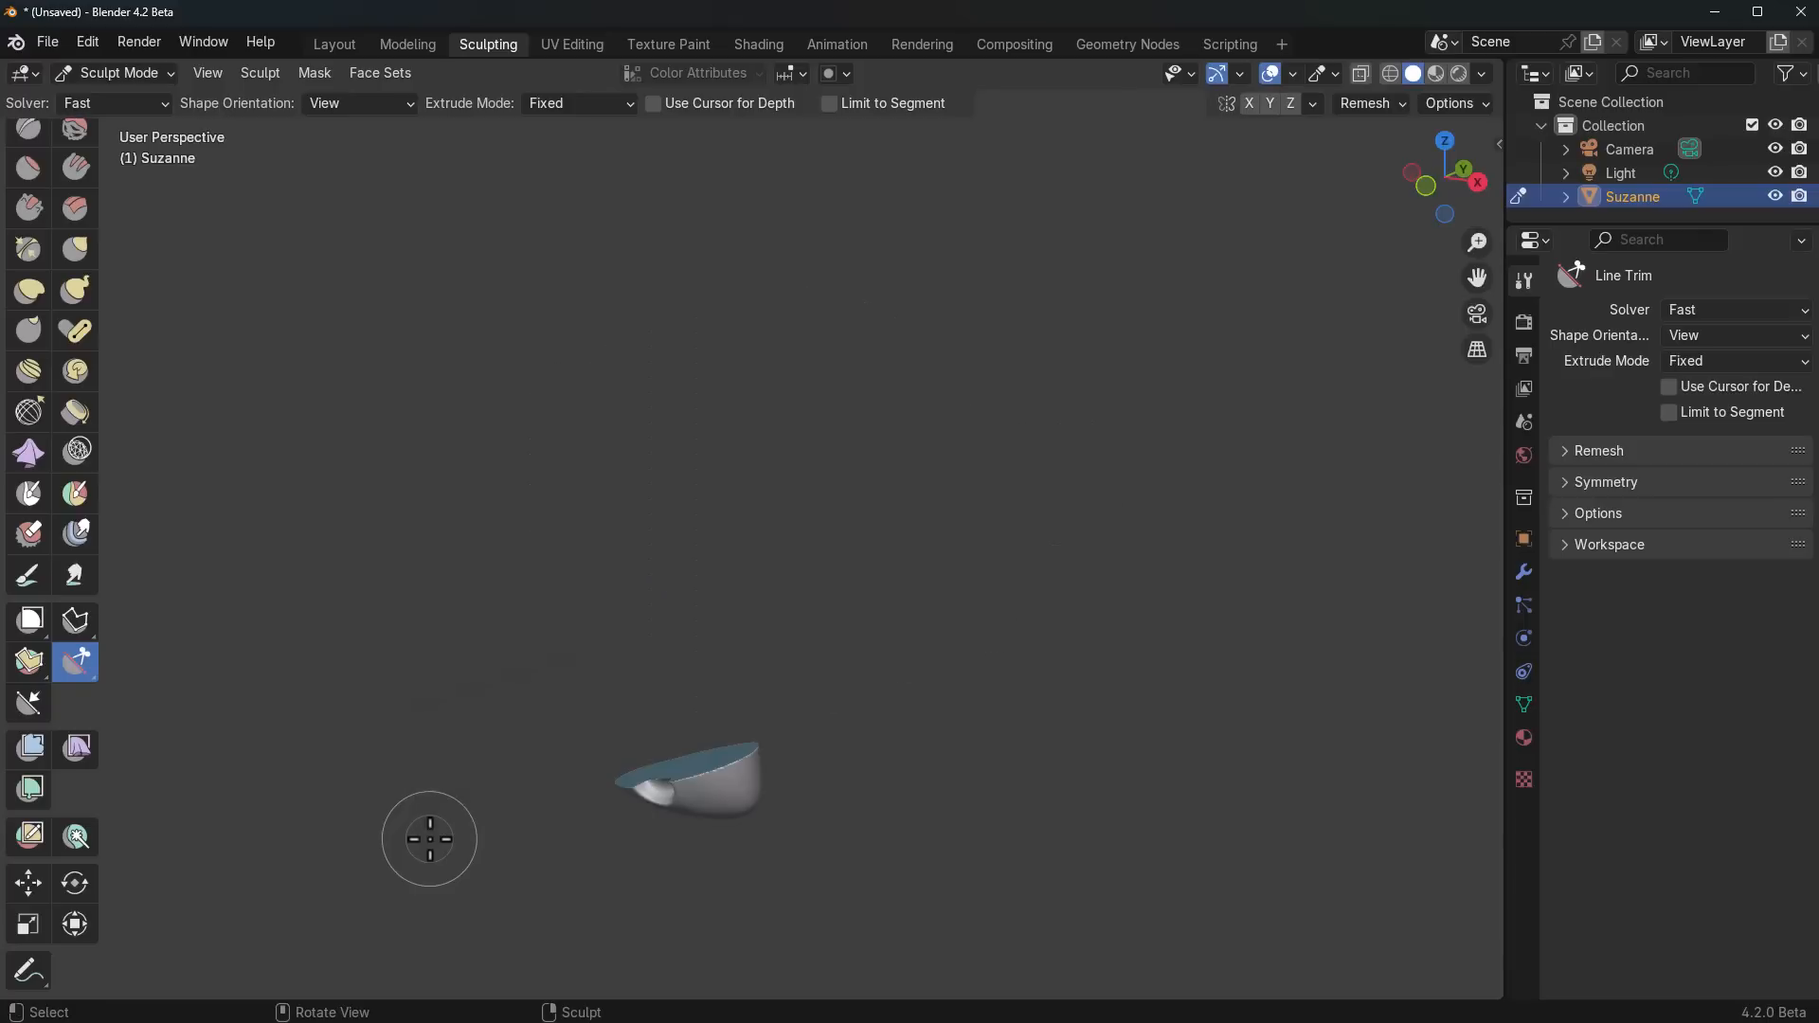
Step: Undo the last trim and cut off the outer part of Suzanne's ear along a slanted line with Line Trim
key(ctrl+z)
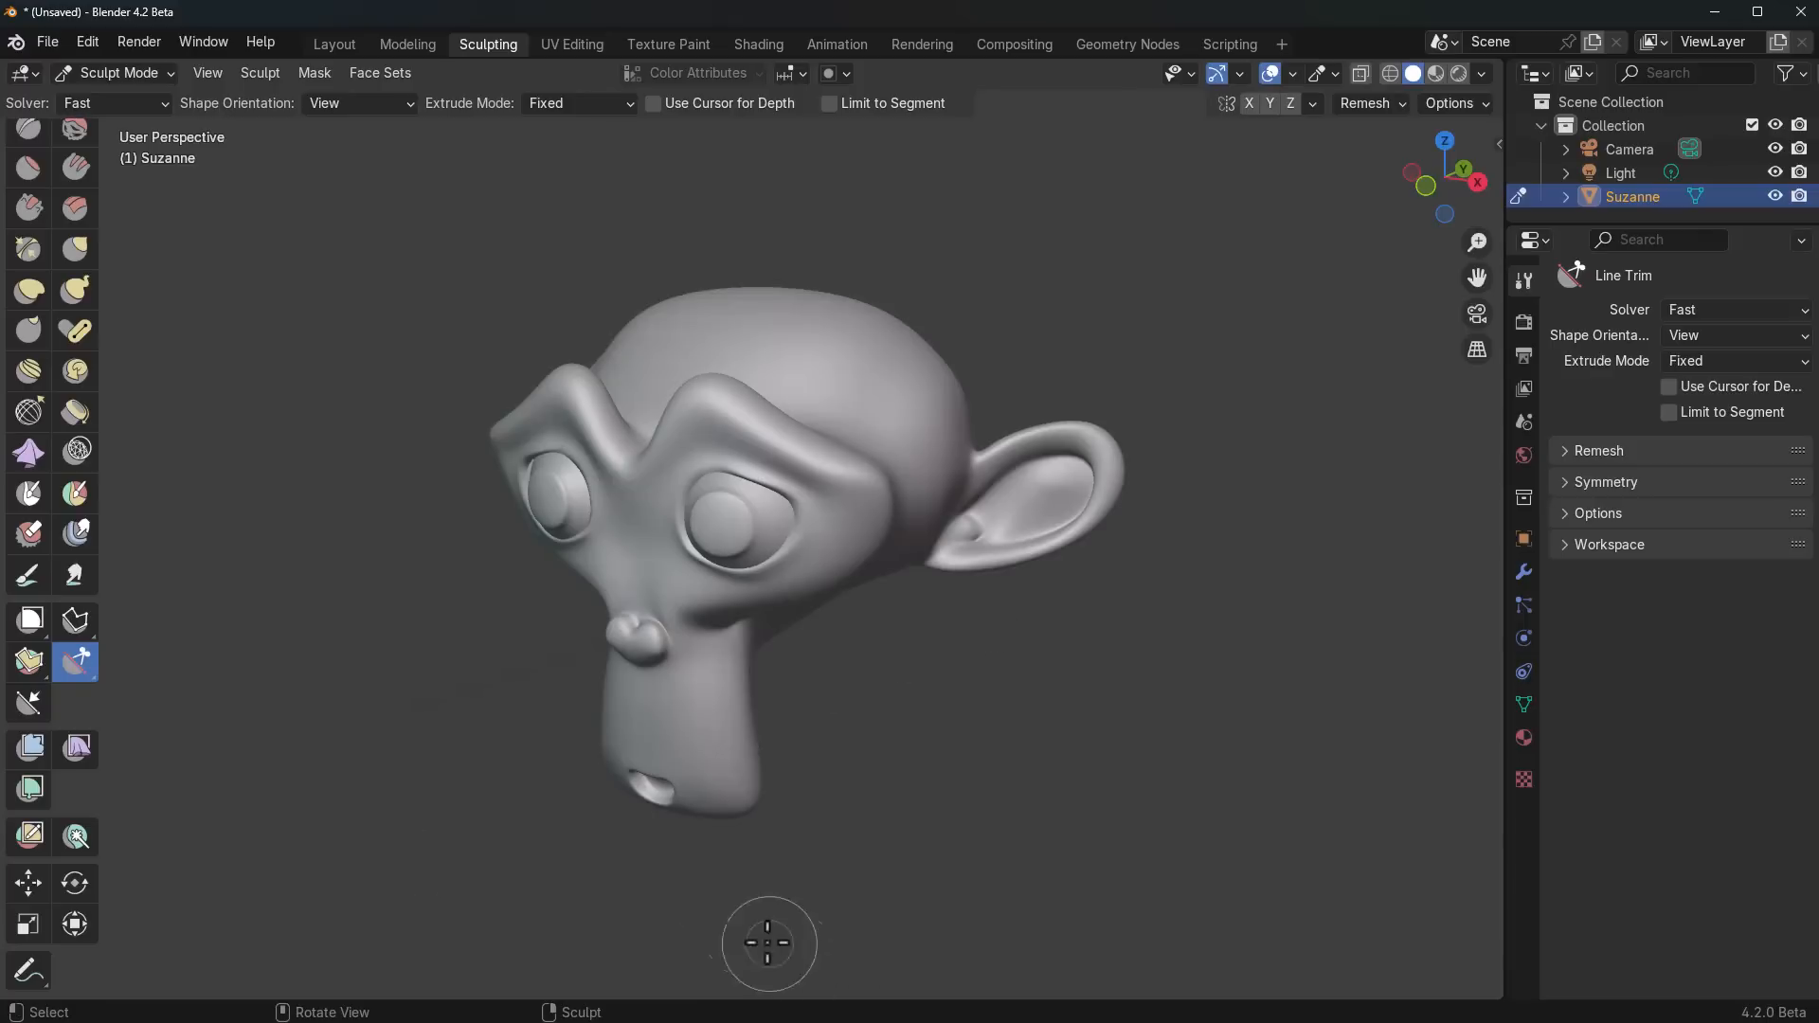
drag(860, 668, 1274, 200)
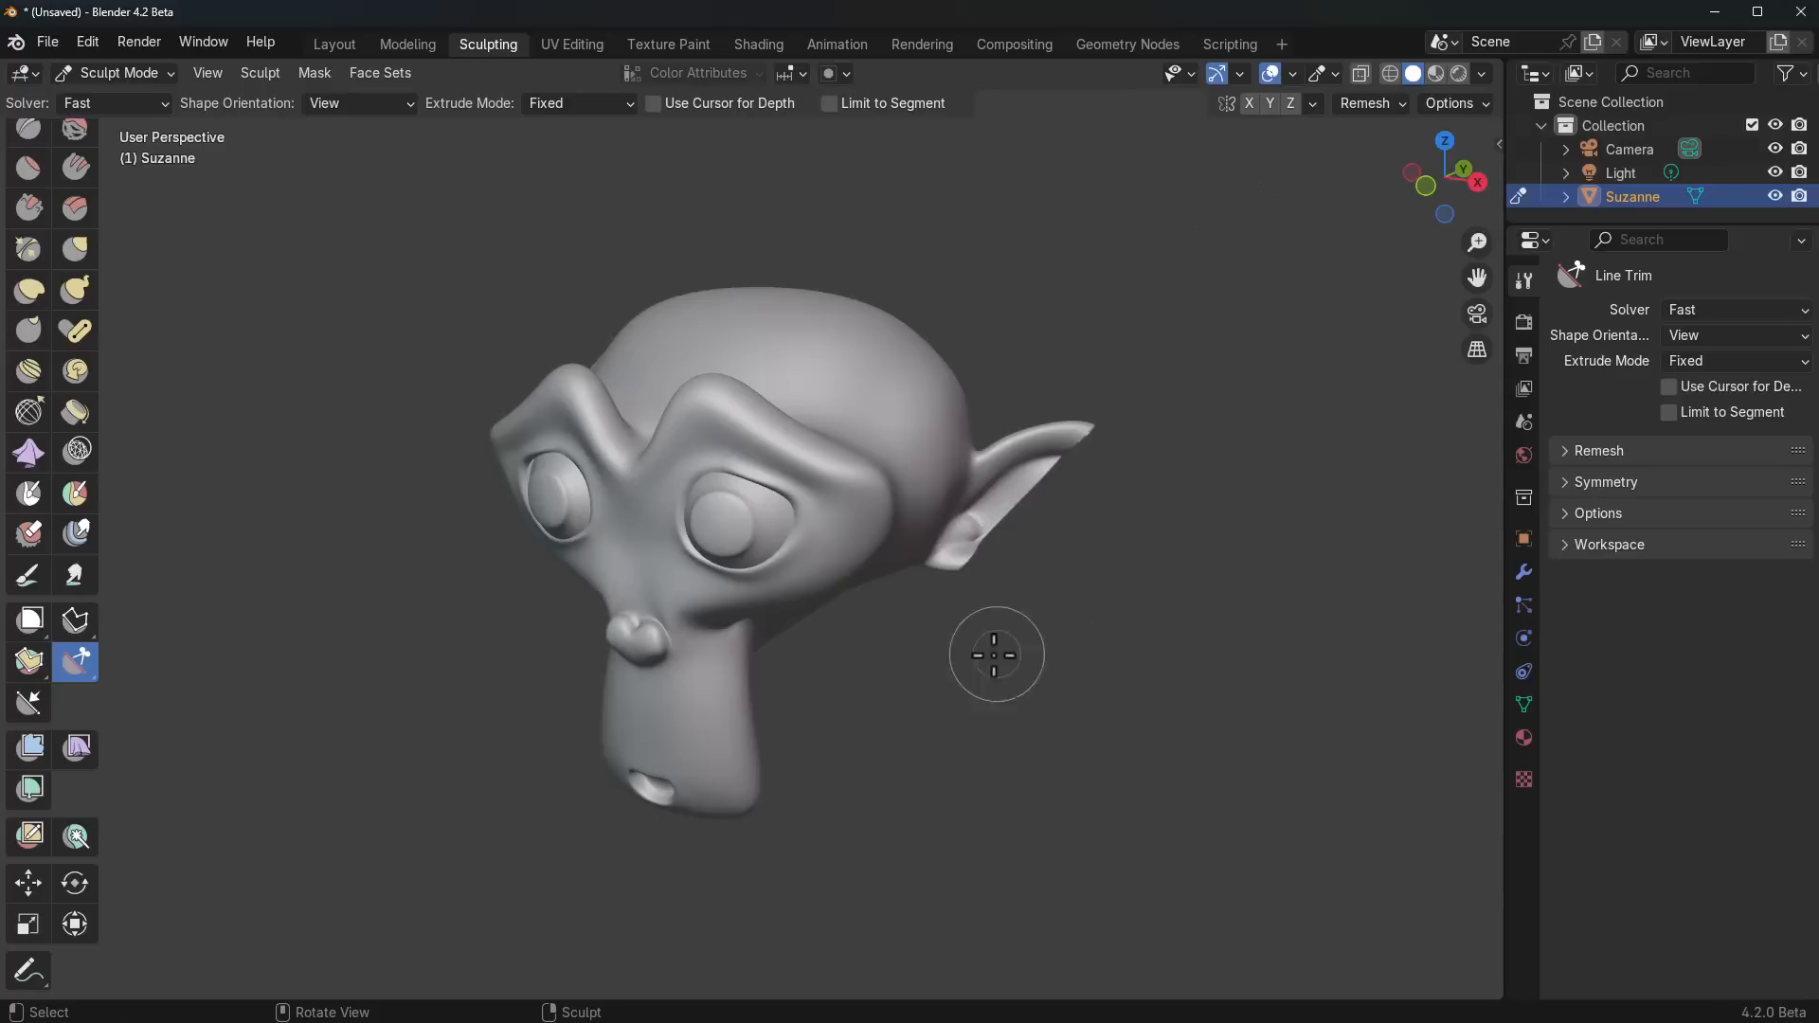
Step: Cut away Suzanne's other ear and the adjoining side of the head with a five-point Polyline Trim outline reaching through the eye
drag(71, 652, 201, 817)
middle_drag(909, 708, 1040, 699)
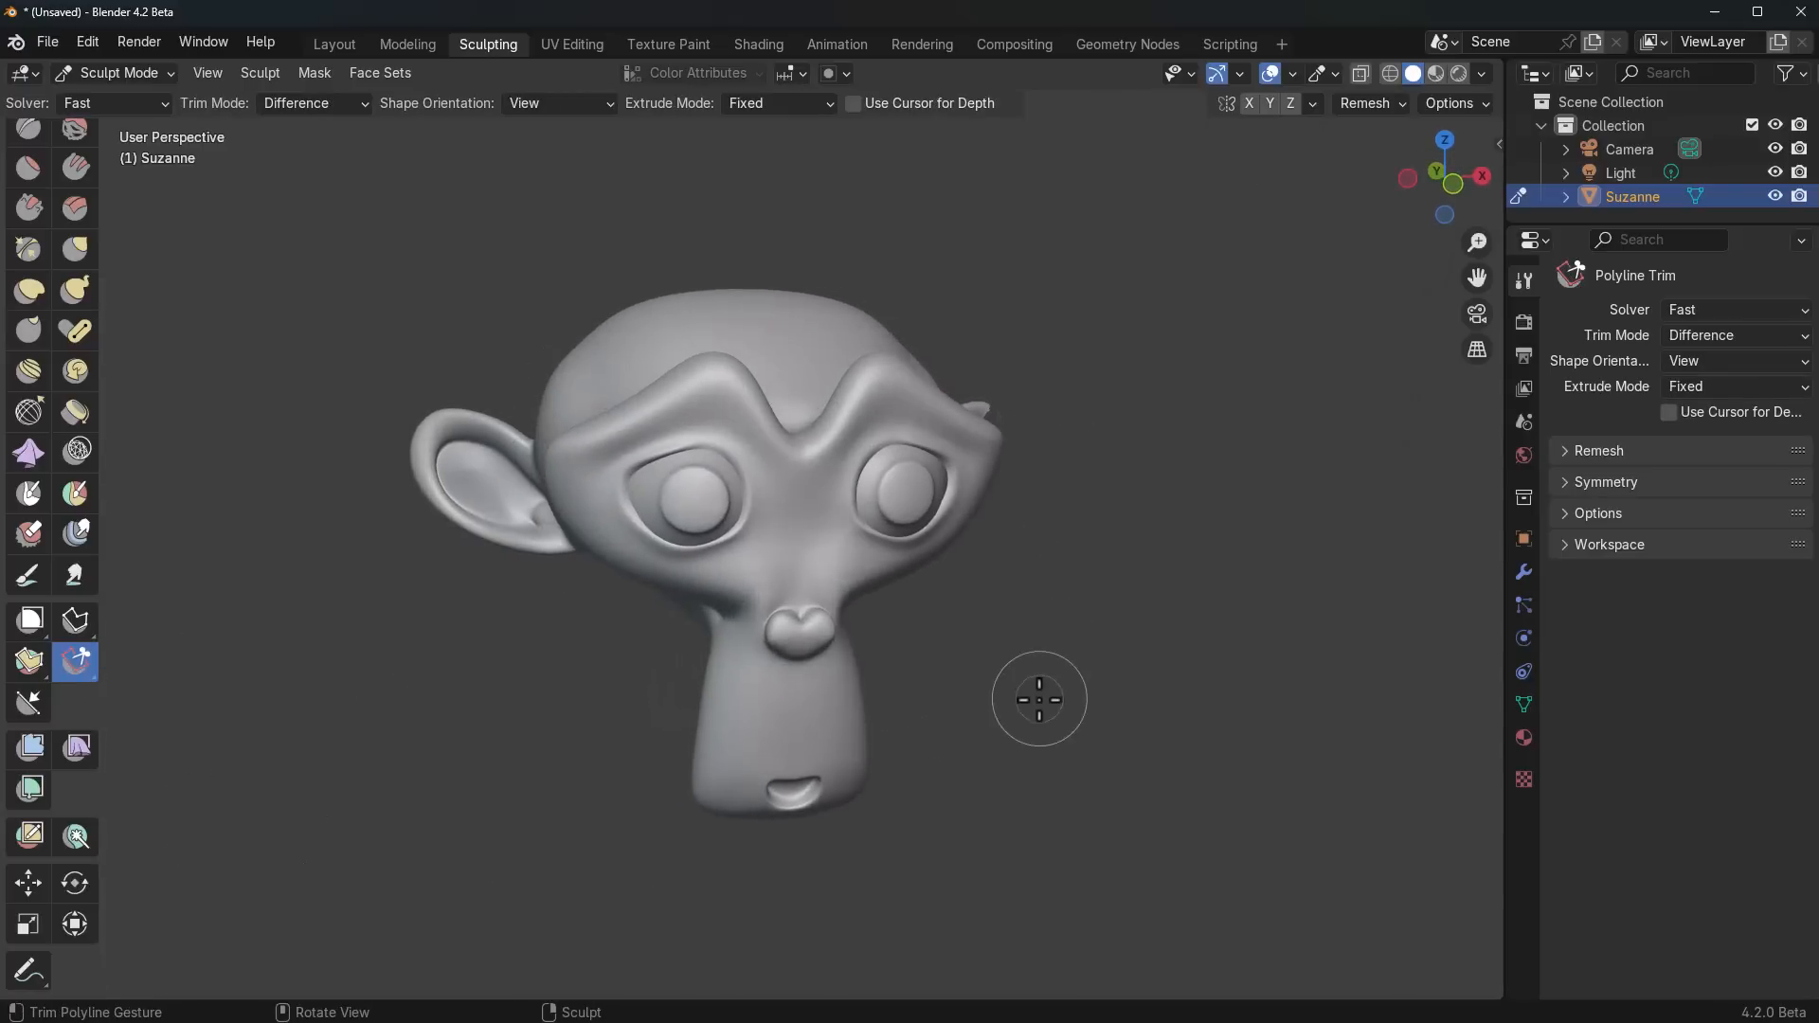
click(493, 281)
click(270, 448)
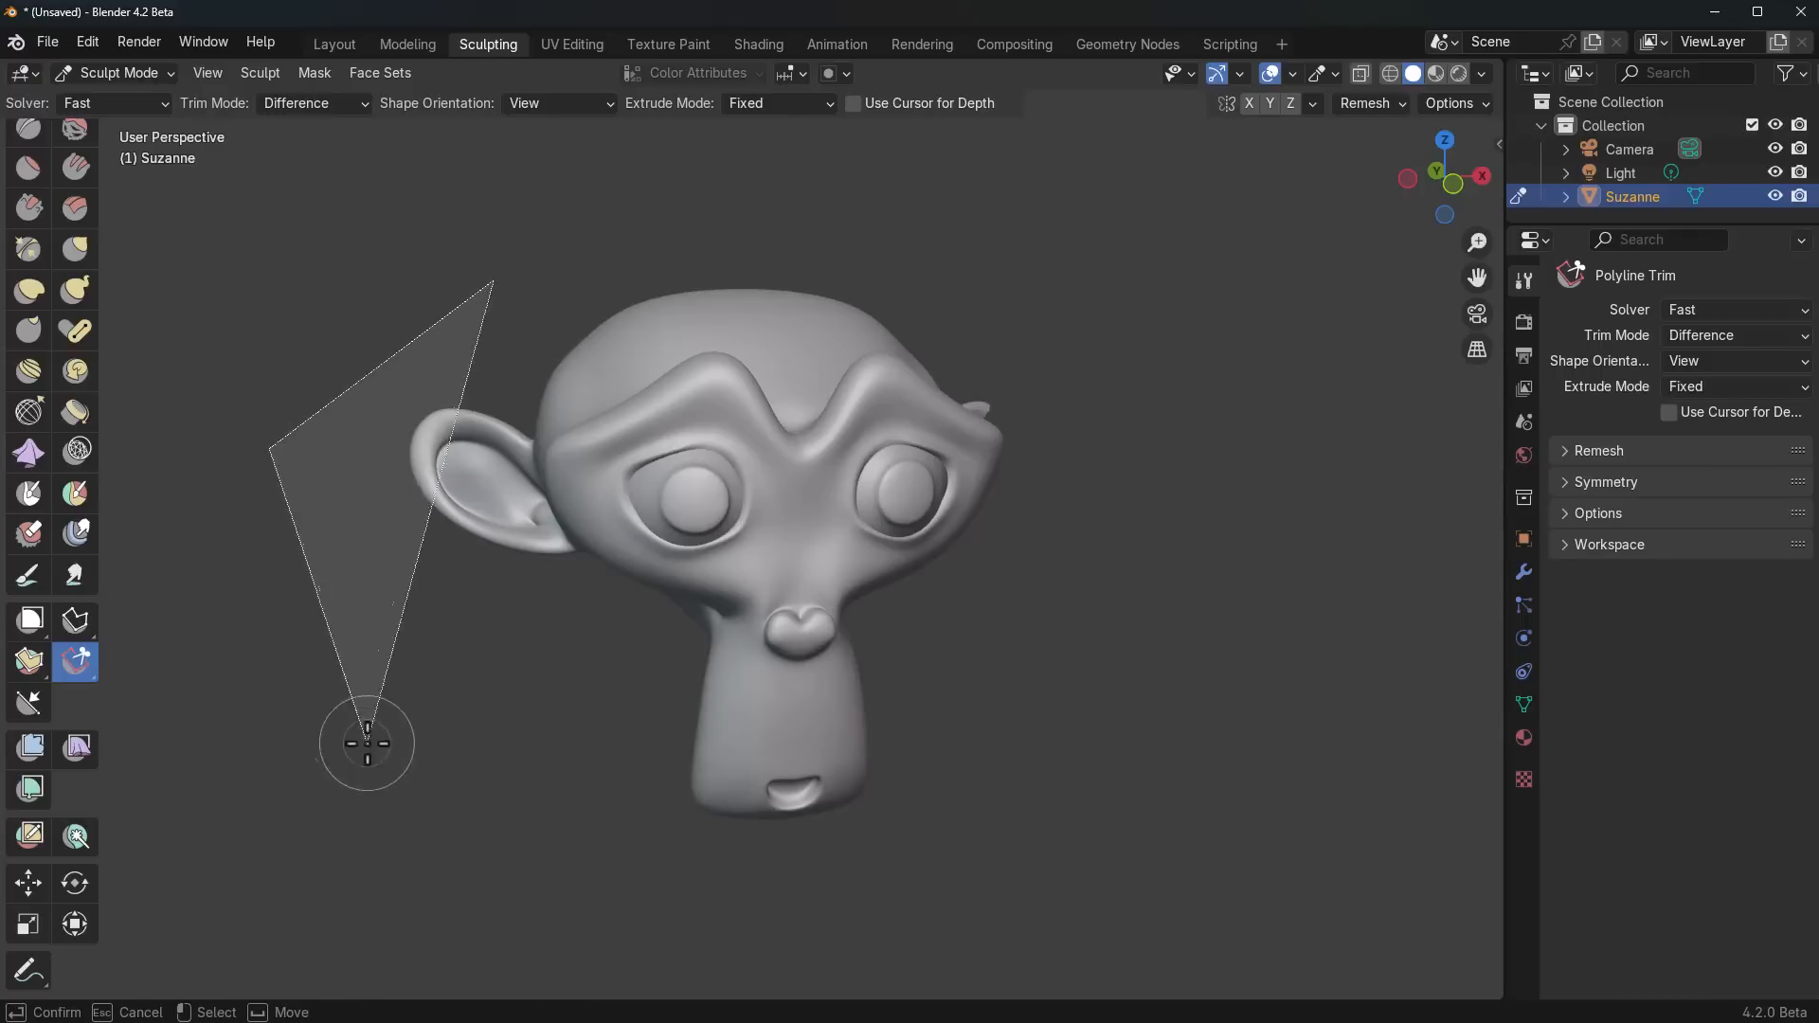
click(426, 769)
click(696, 601)
click(655, 233)
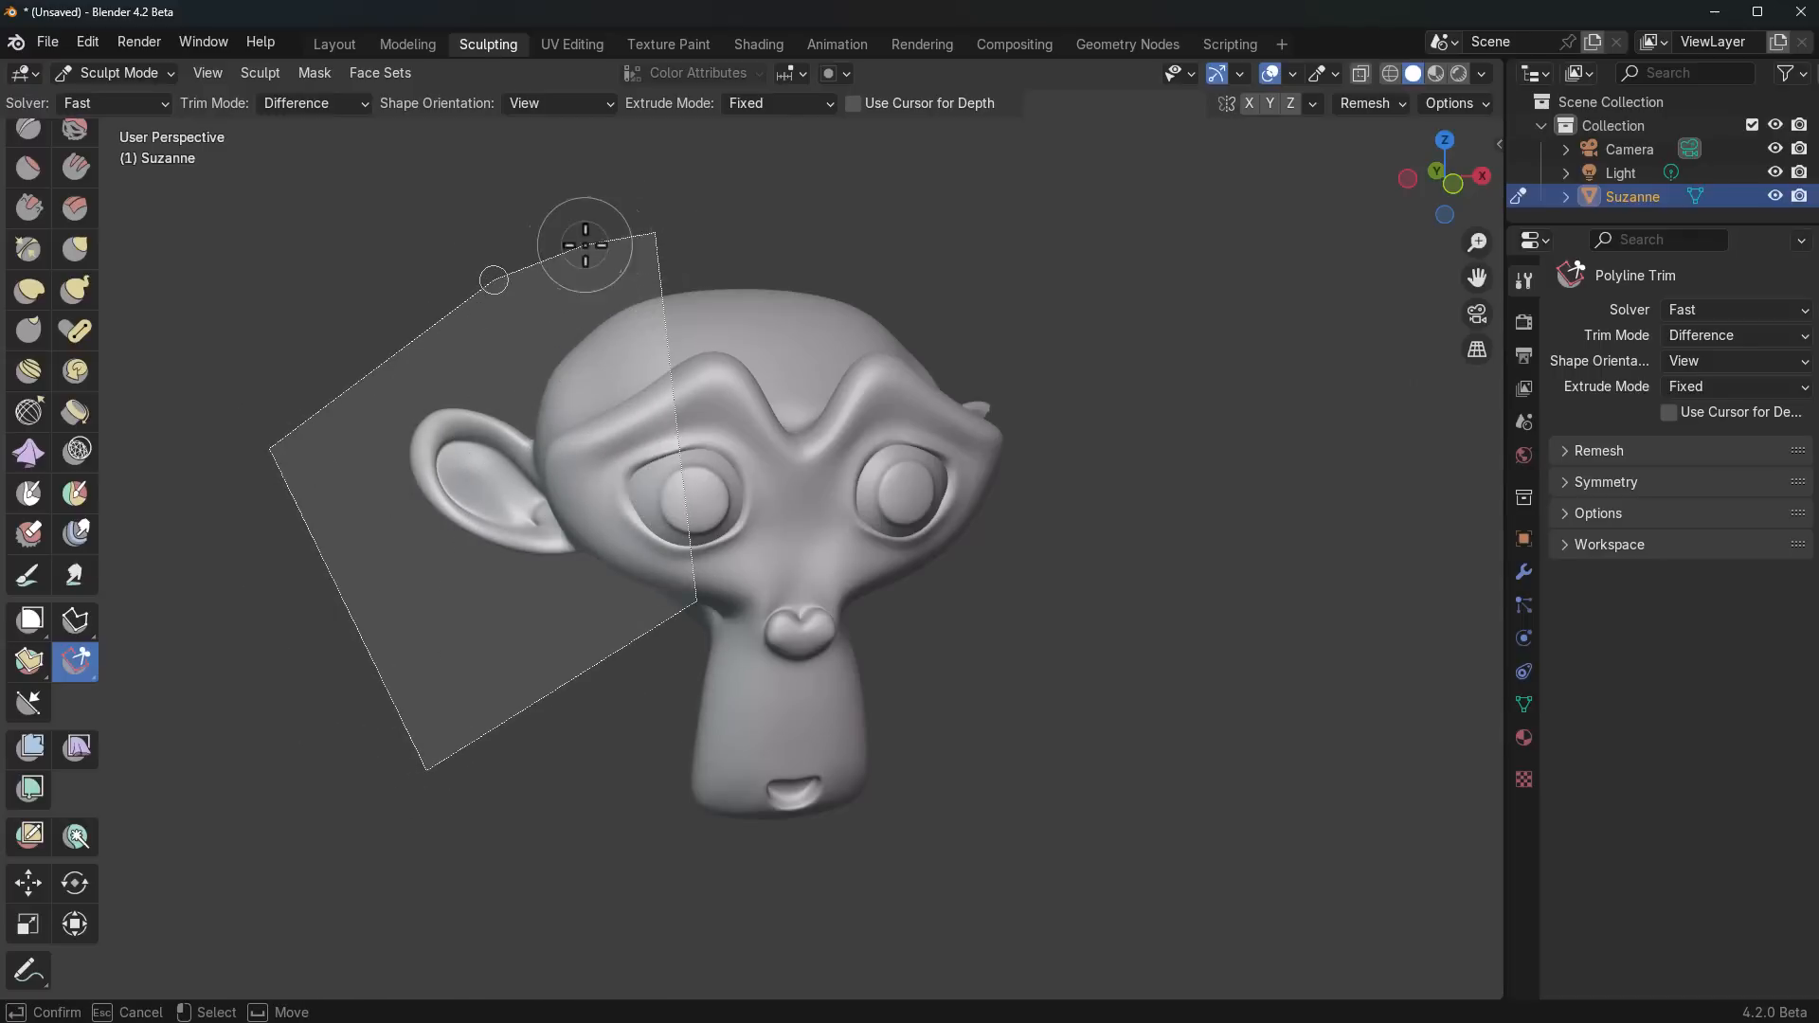
click(494, 280)
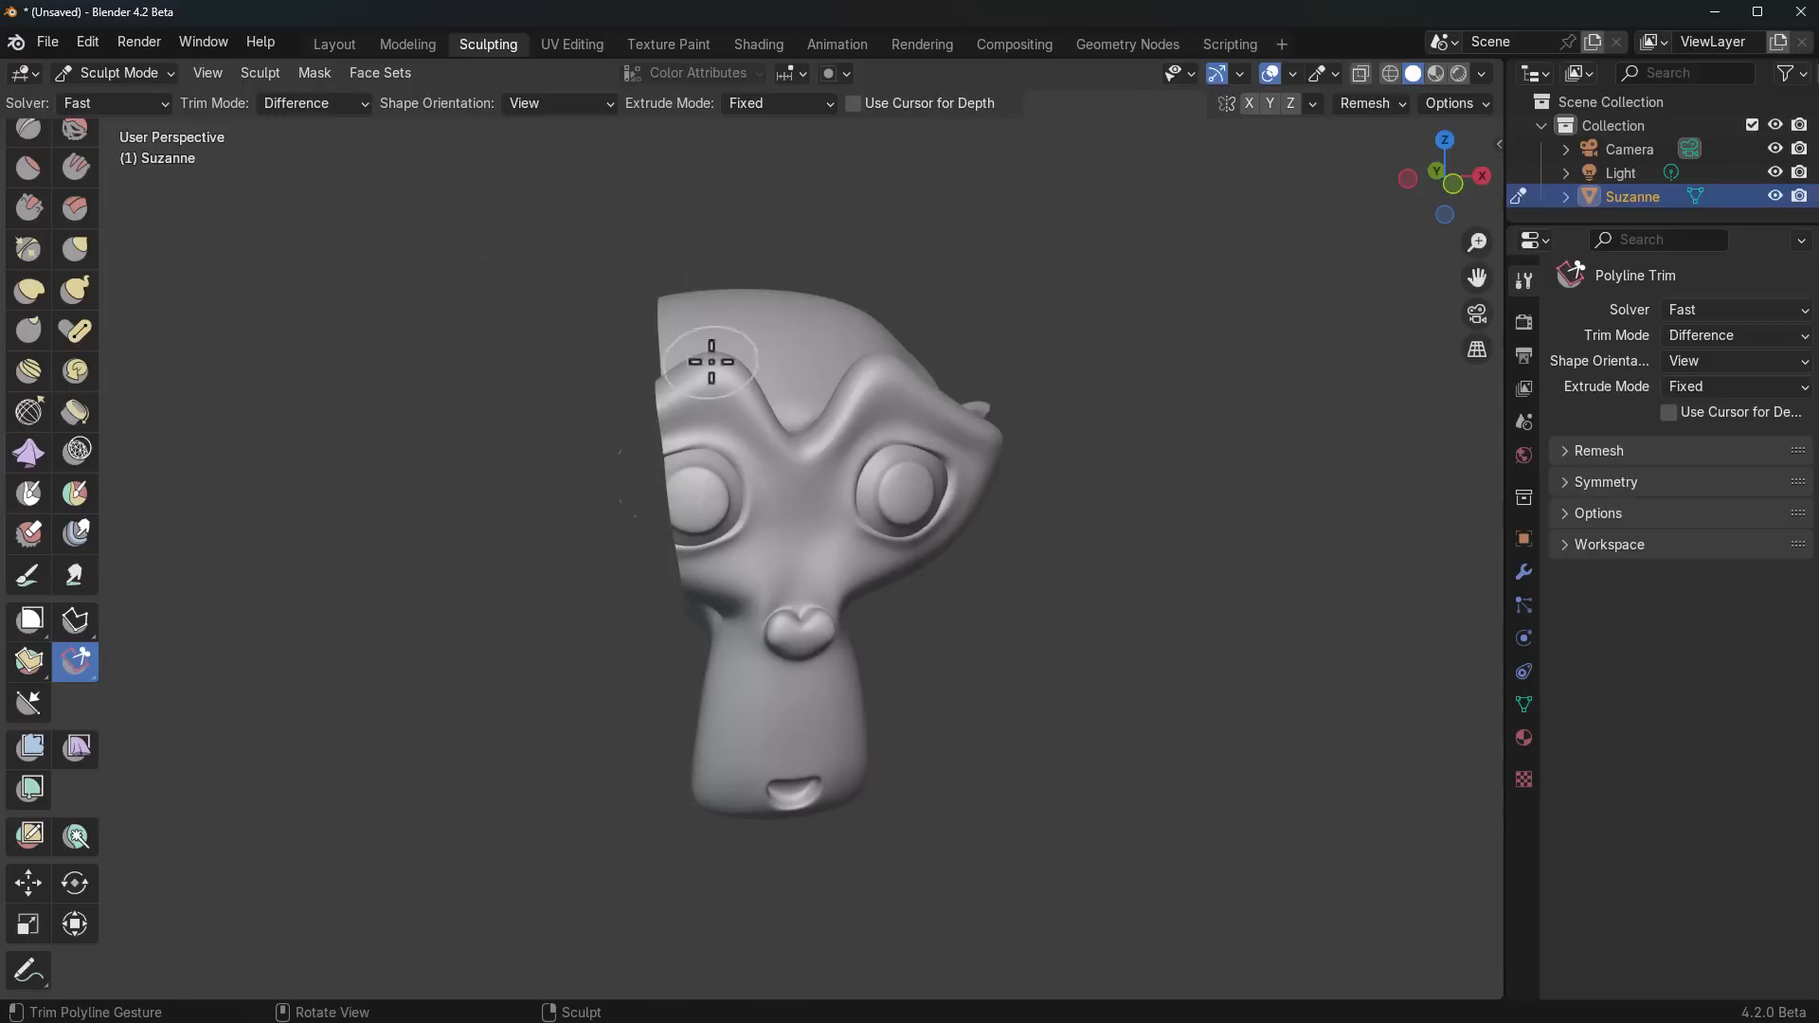
middle_drag(711, 357, 706, 625)
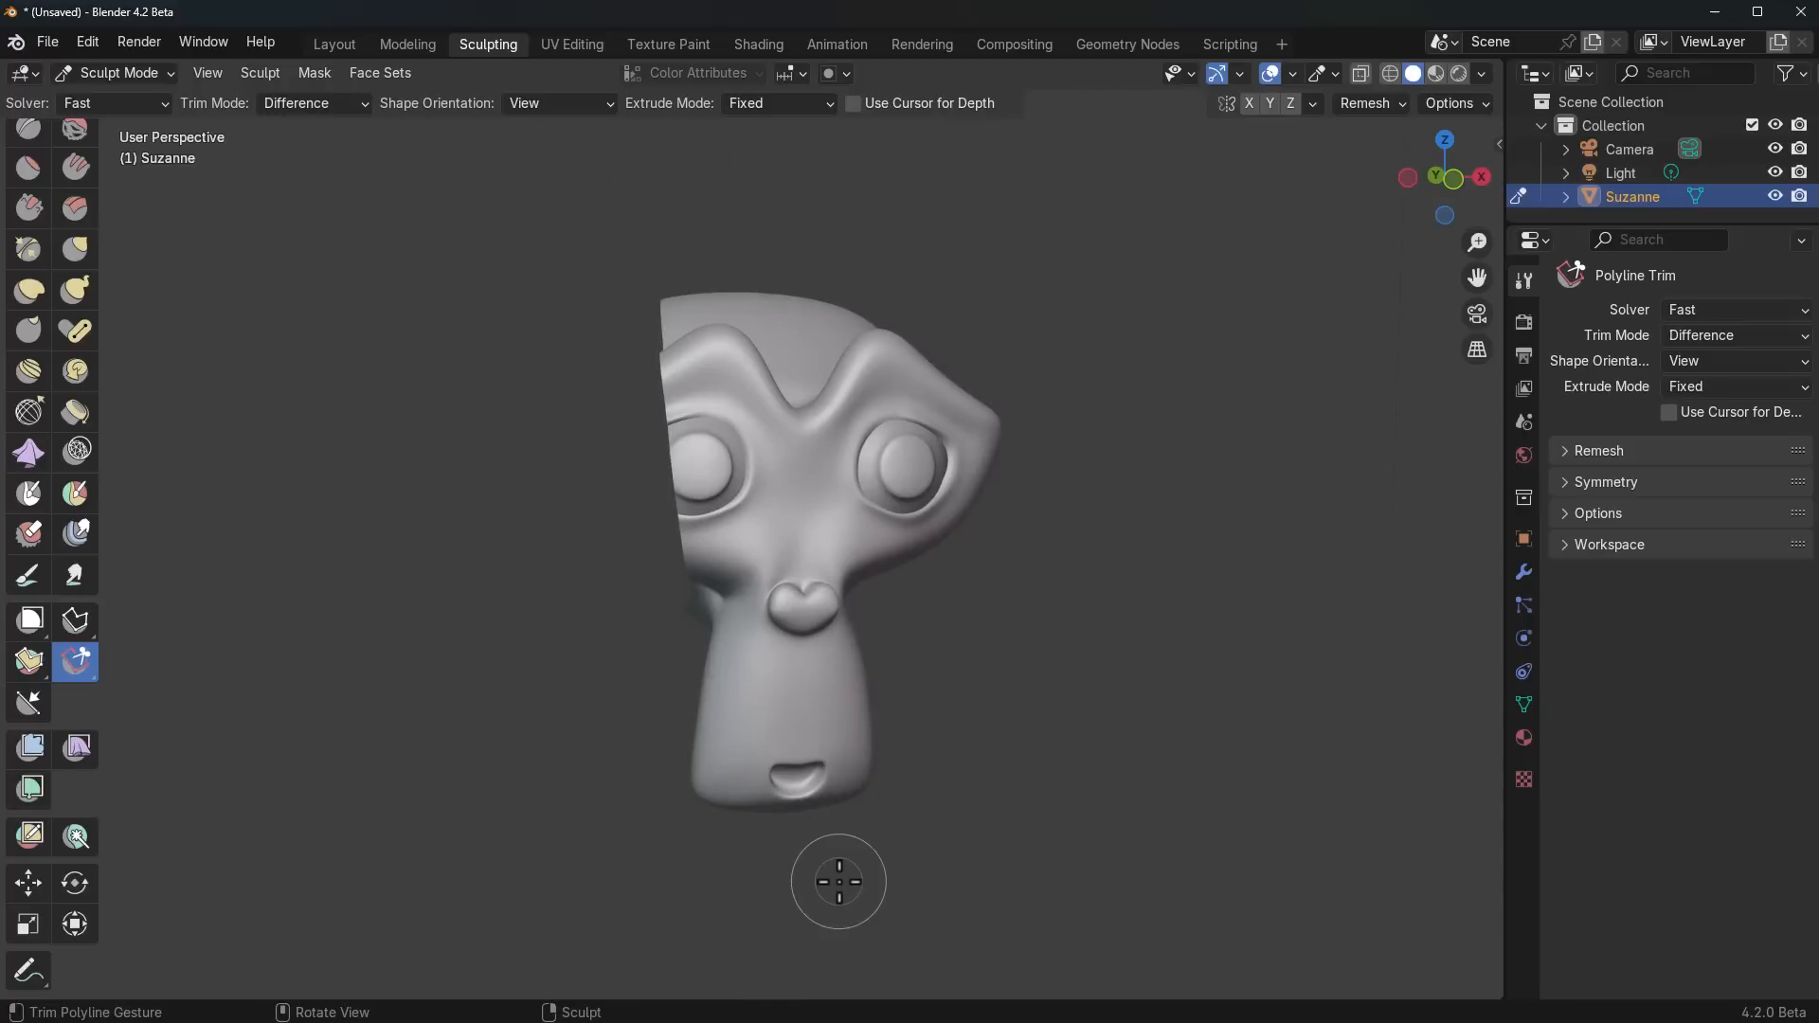
Step: Look through the Solver and Trim Mode options of the Polyline Trim tool
click(81, 650)
click(144, 99)
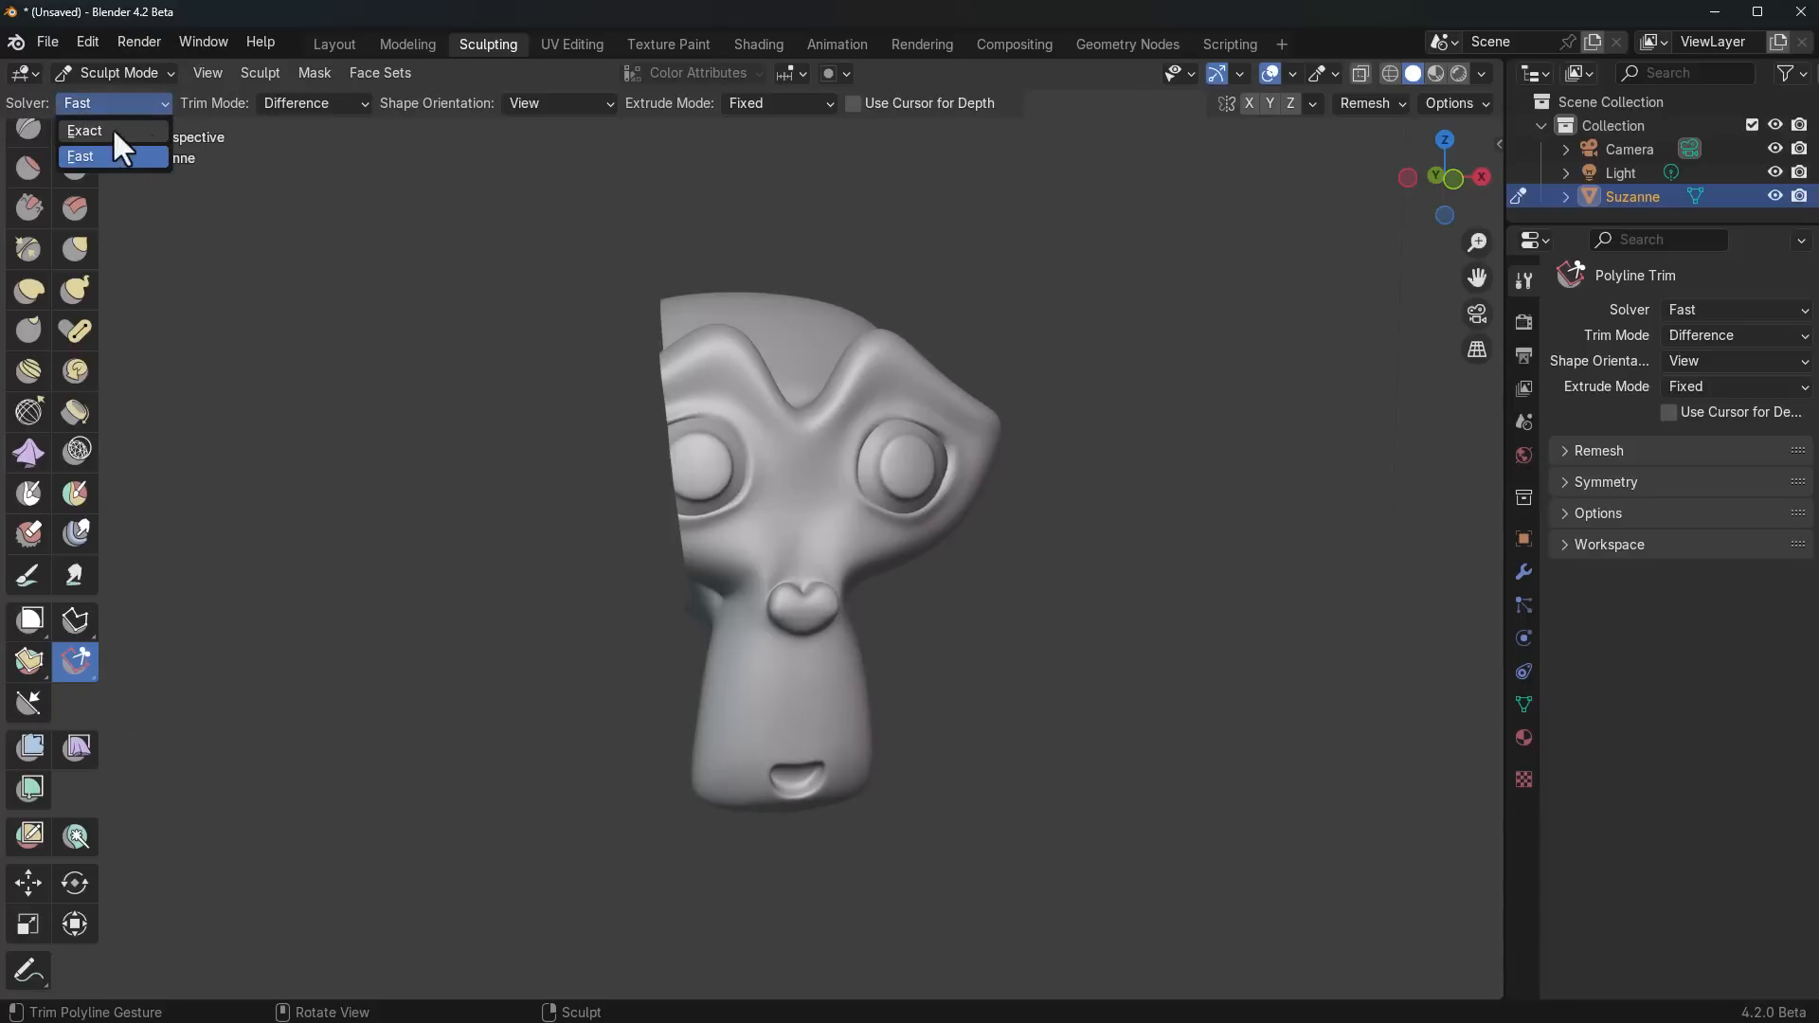
click(280, 100)
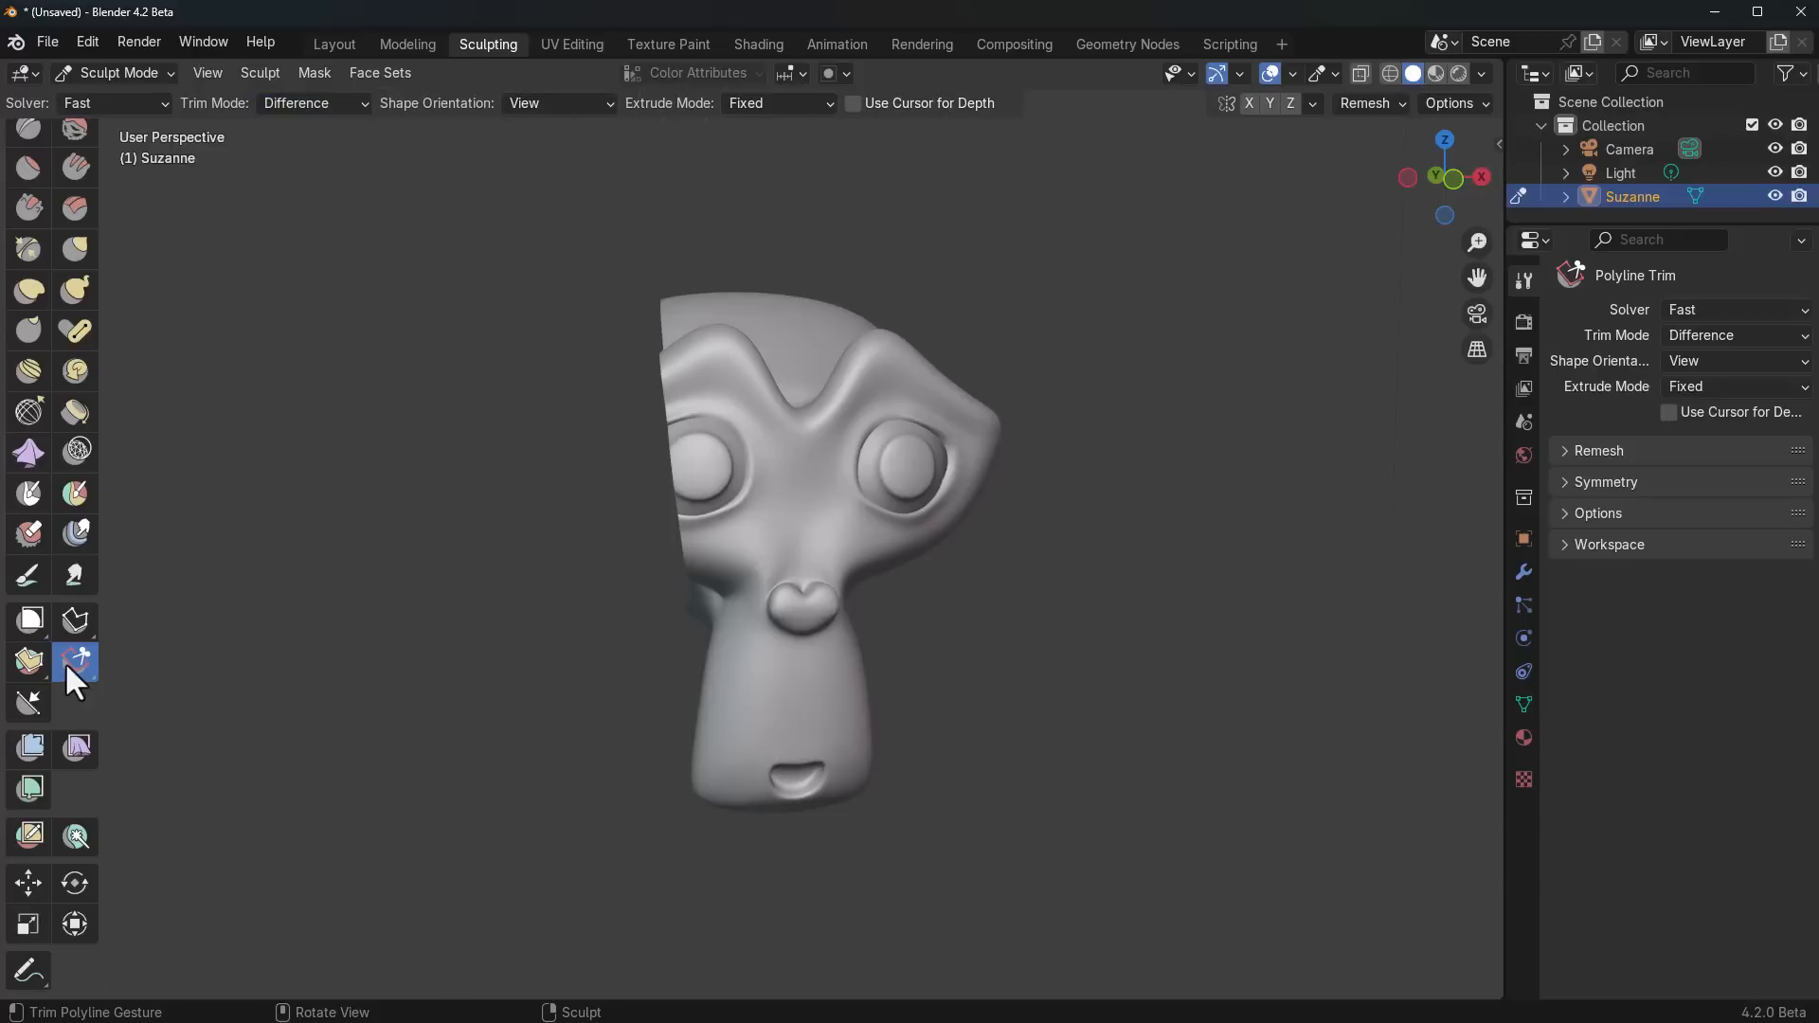
Step: Trim the lower corner of Suzanne's muzzle along a slanted line with Line Trim
drag(65, 662, 189, 766)
middle_drag(758, 787, 713, 815)
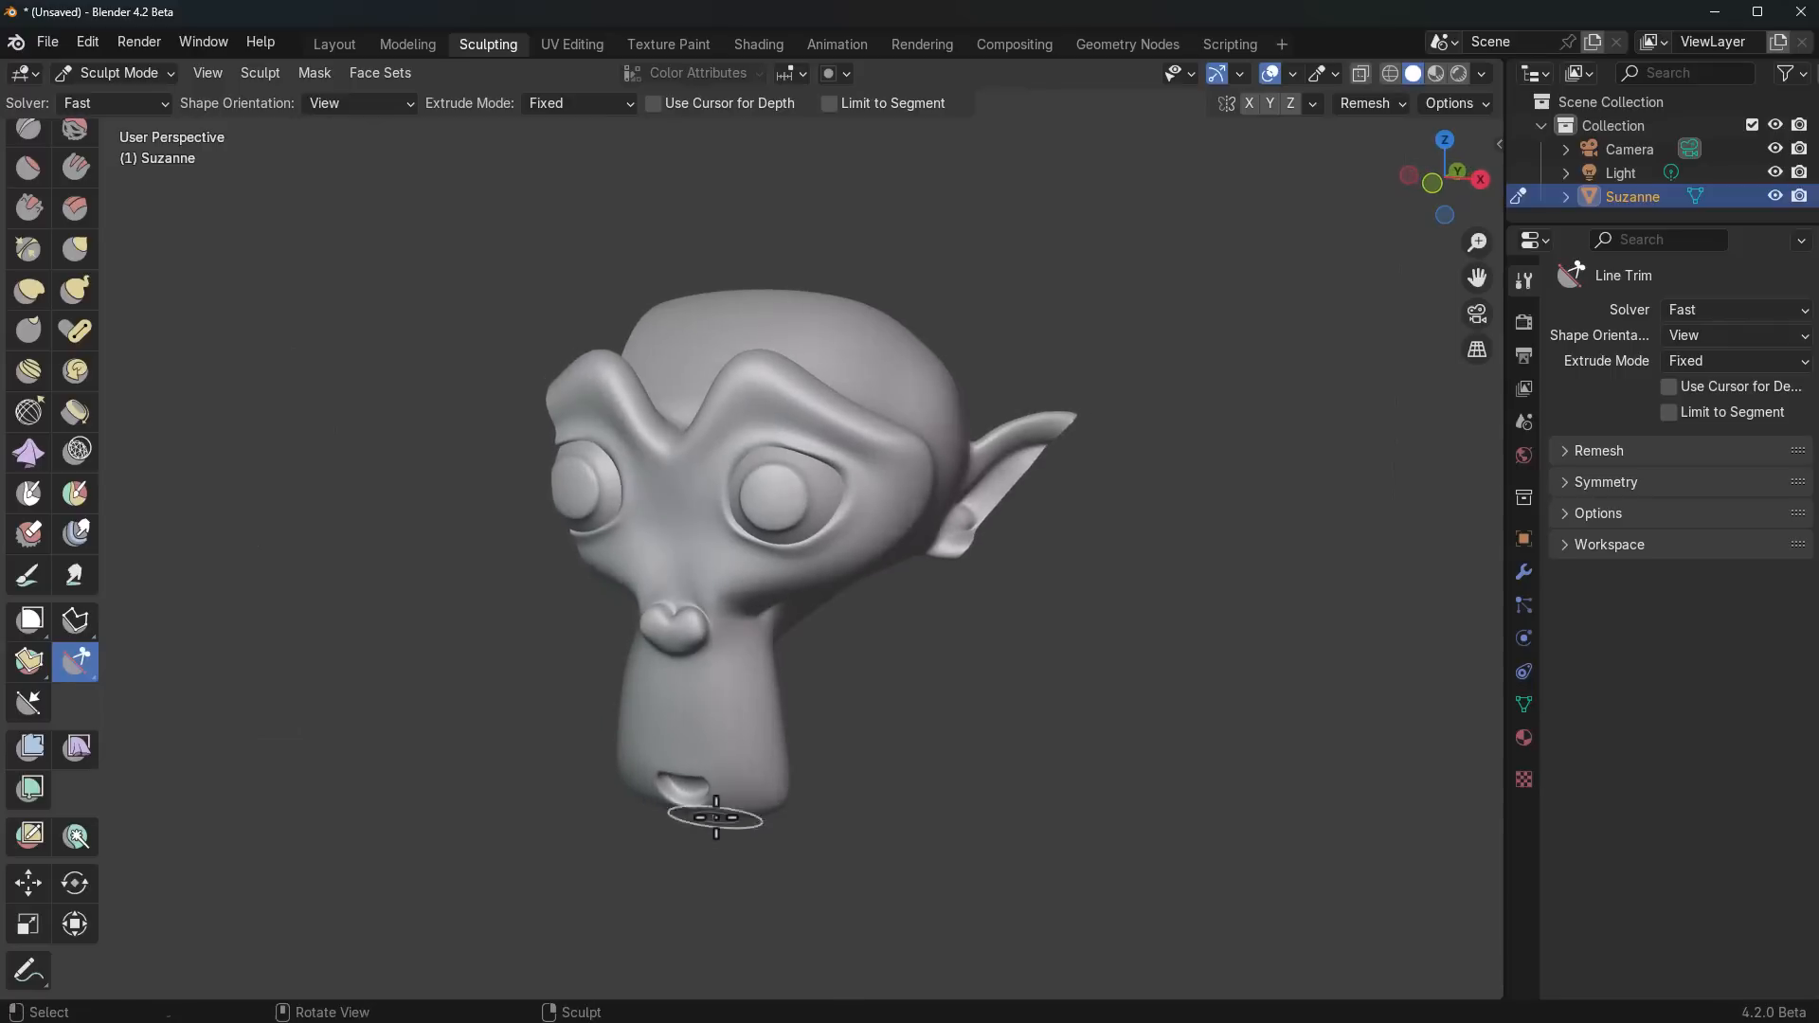
drag(514, 915, 989, 612)
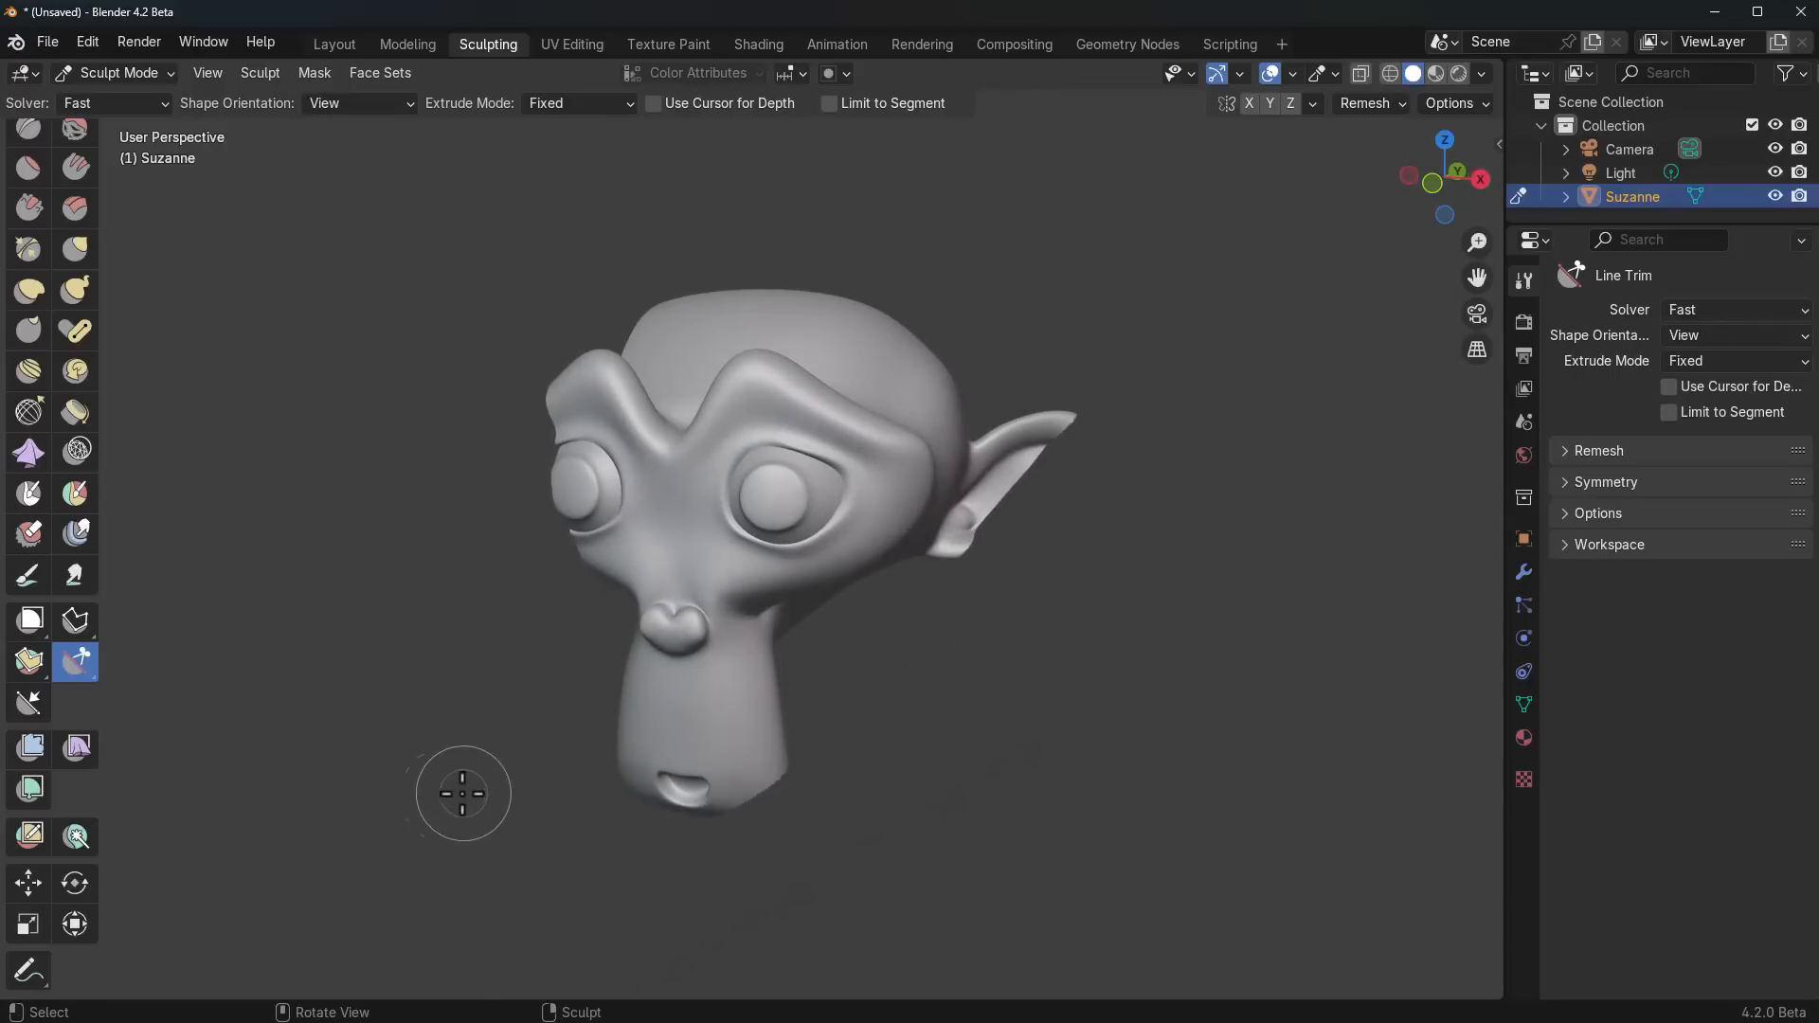
middle_drag(460, 792, 261, 715)
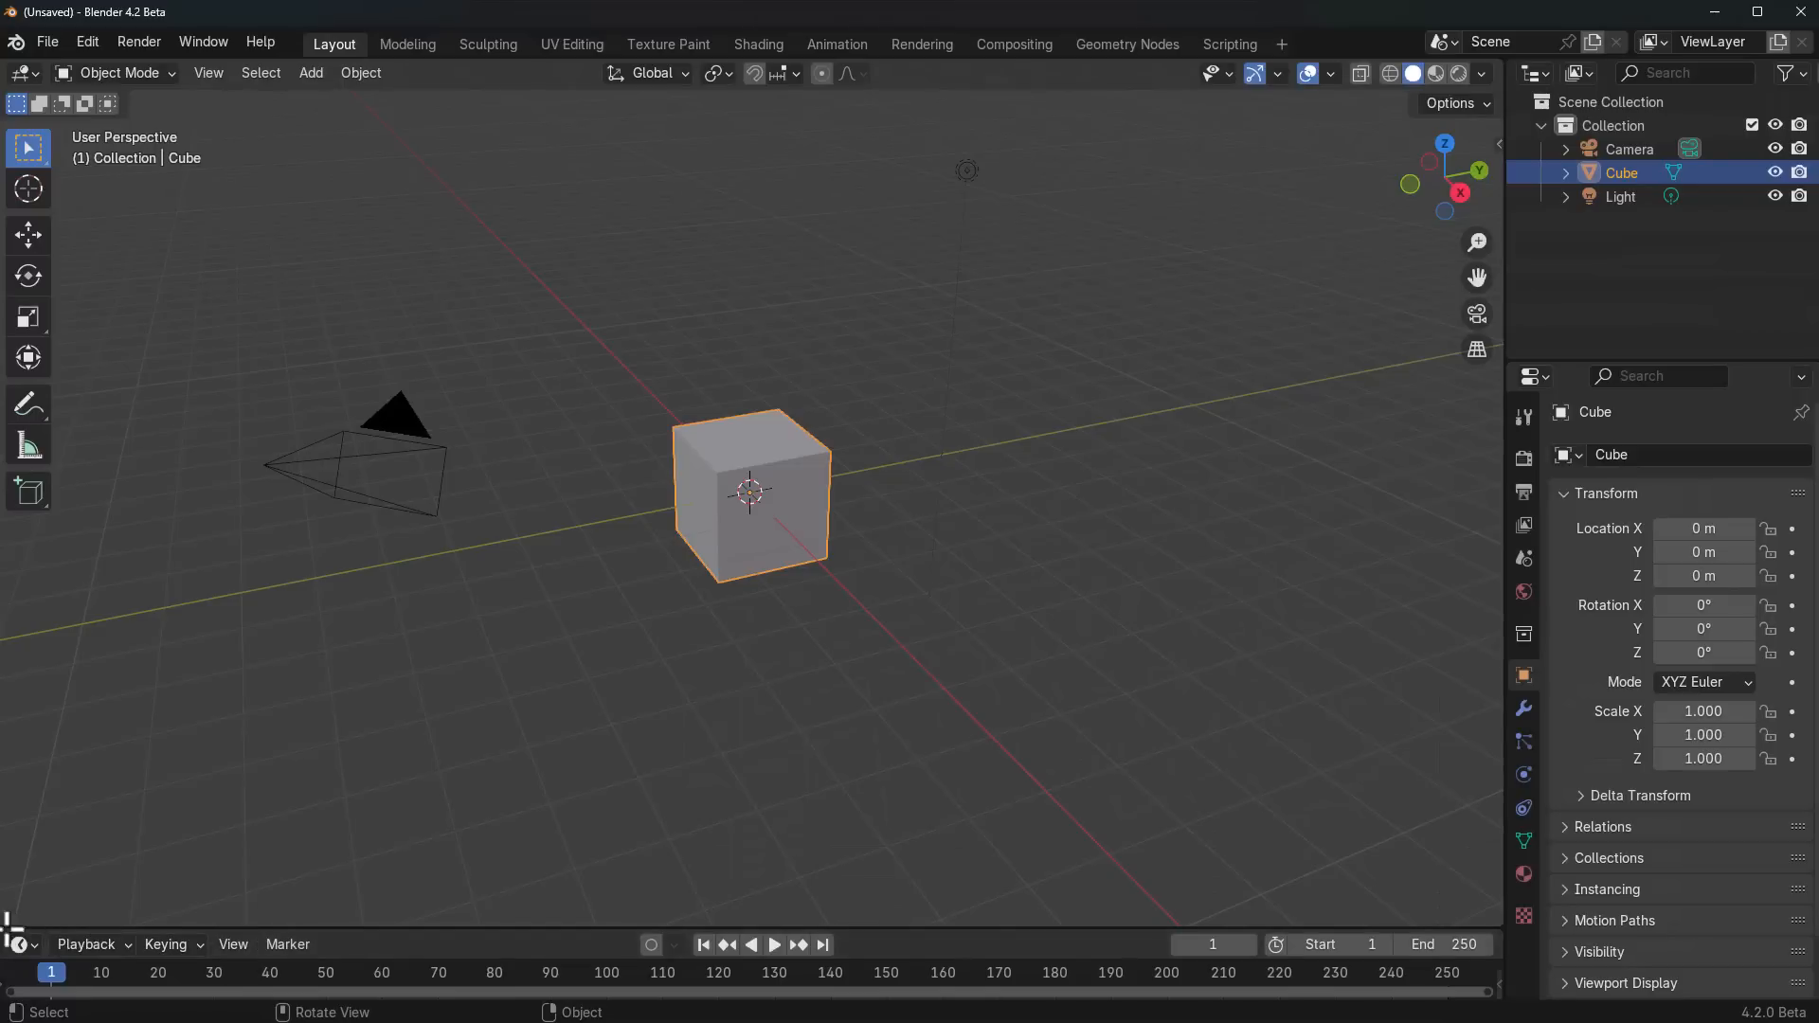
Step: Split the 3D viewport vertically in two and turn one half into an Asset Browser
drag(9, 925, 683, 828)
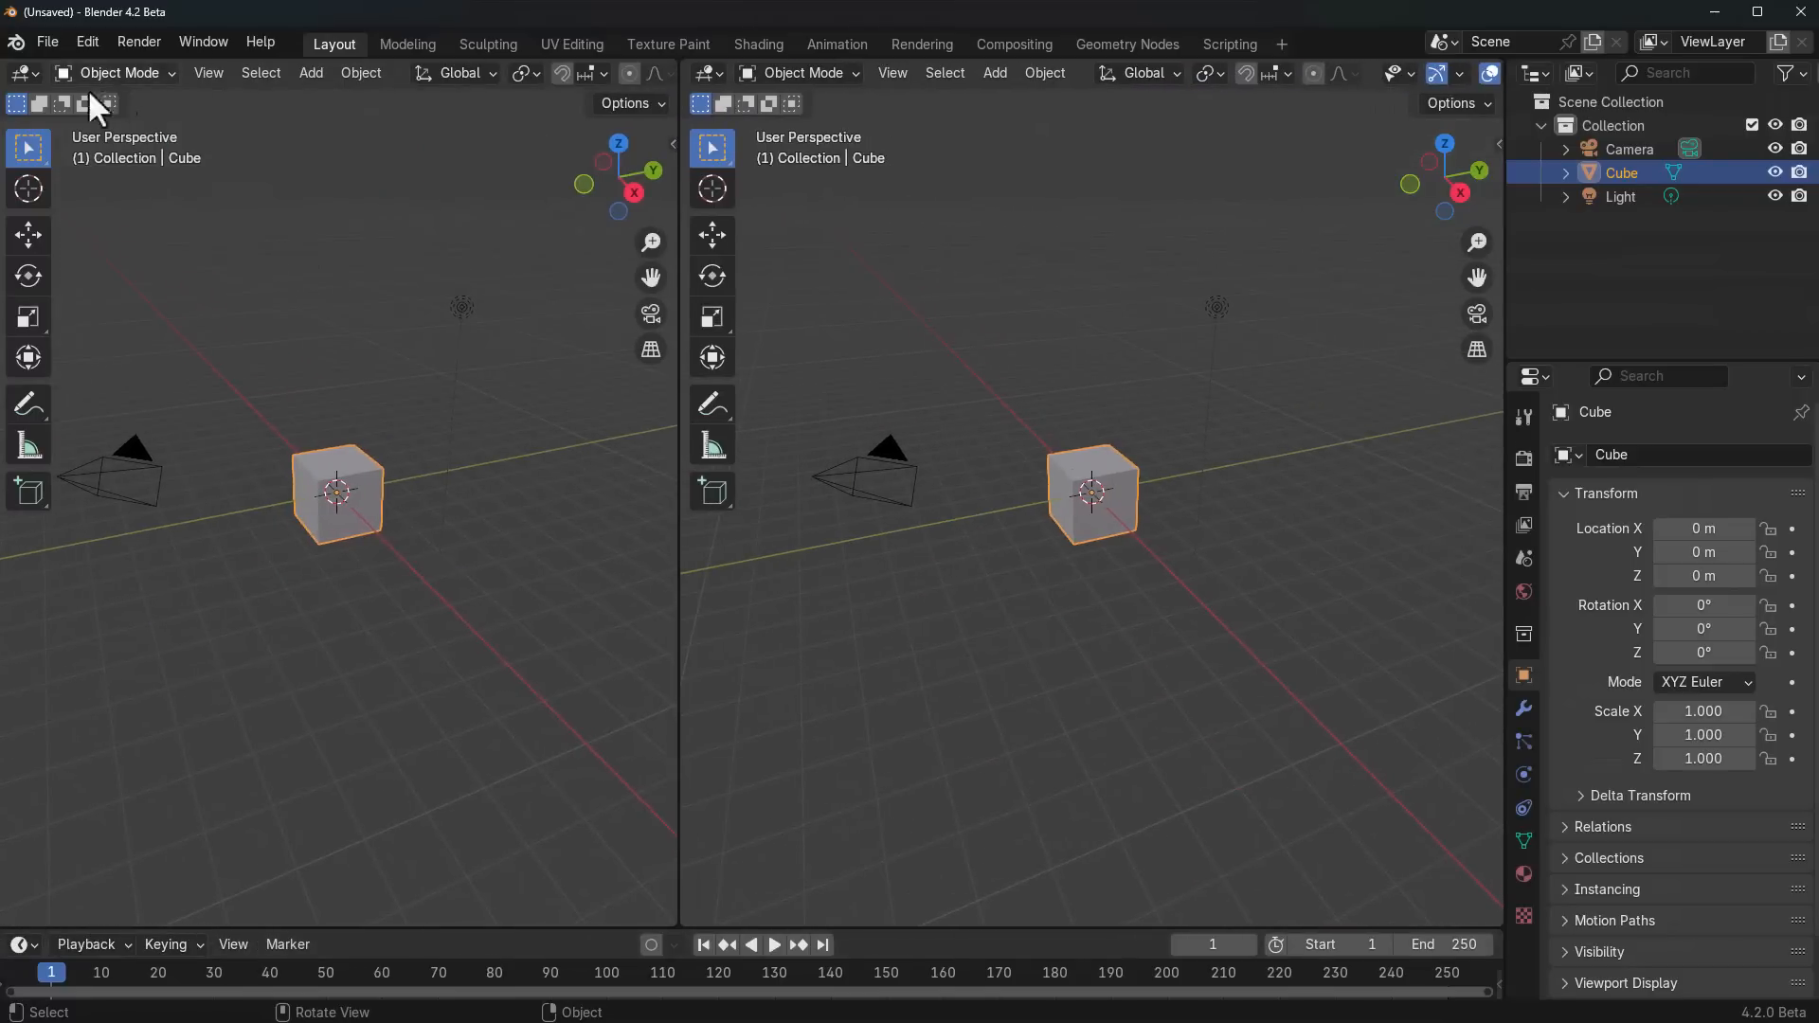
click(25, 73)
click(737, 208)
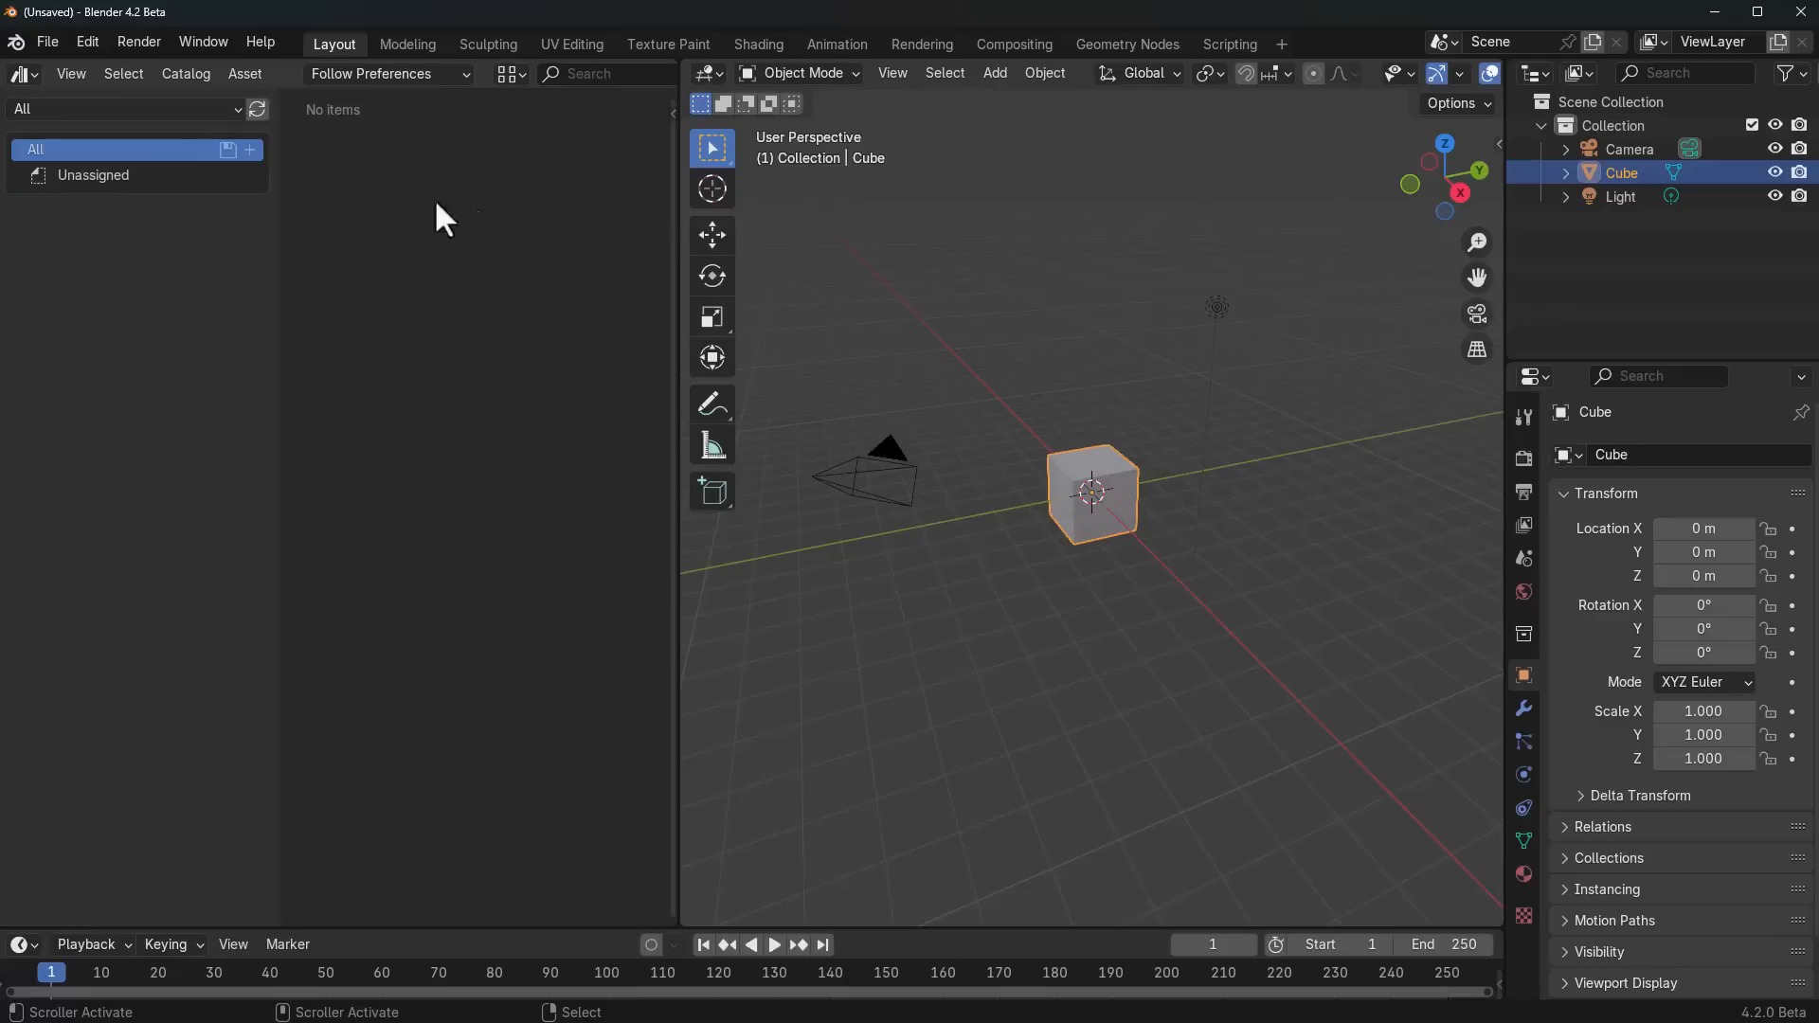
Step: Show the Essentials asset library and look through its hair assets
click(152, 106)
click(54, 225)
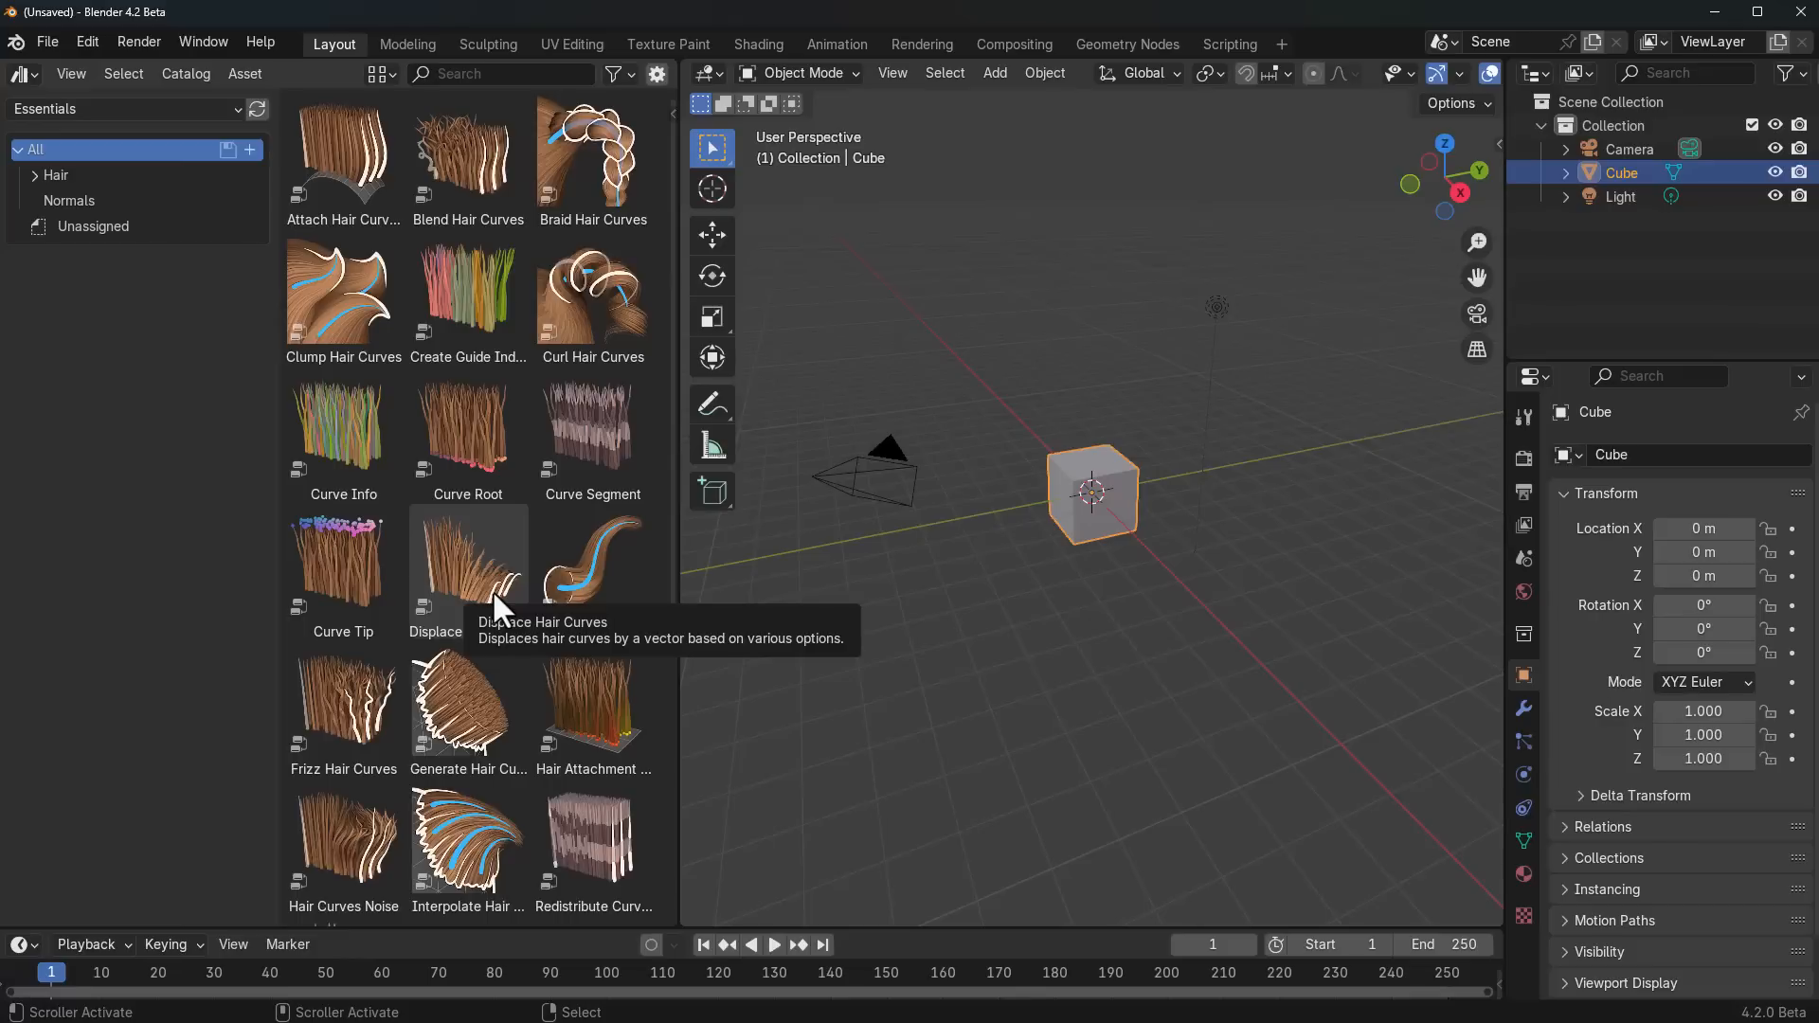
scroll(502, 578, down, 10)
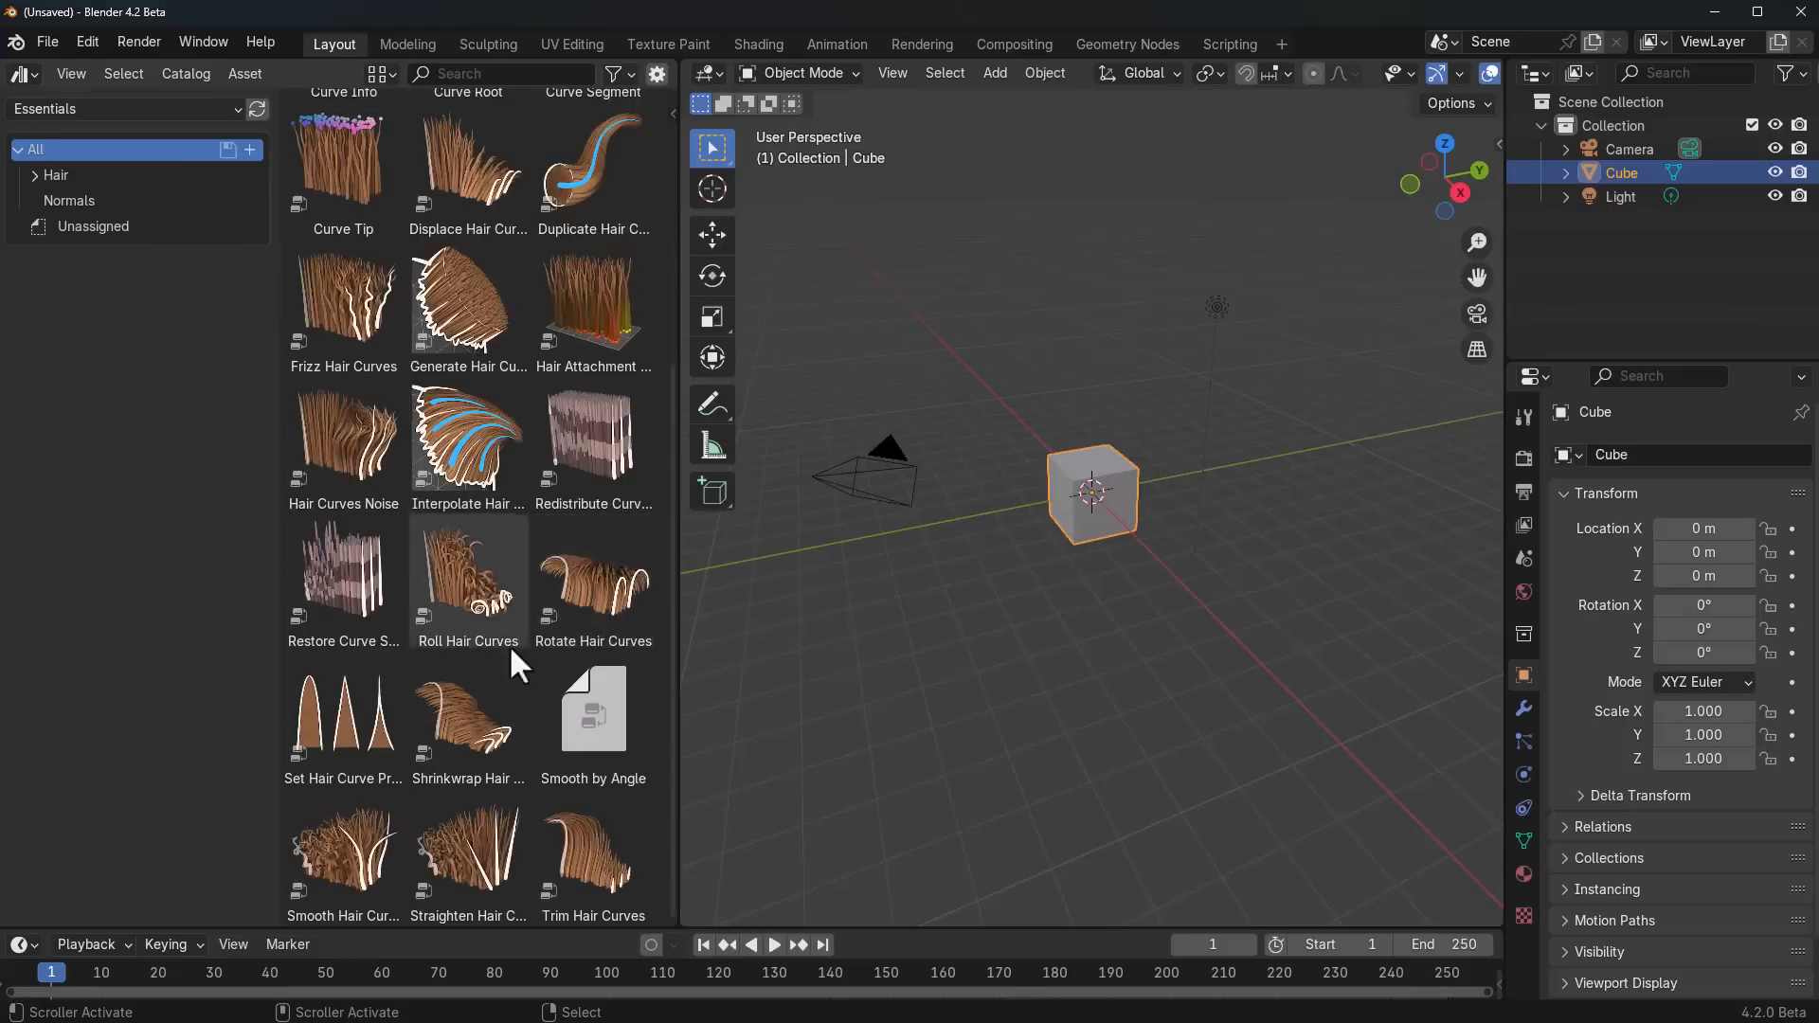
scroll(503, 642, up, 10)
click(84, 109)
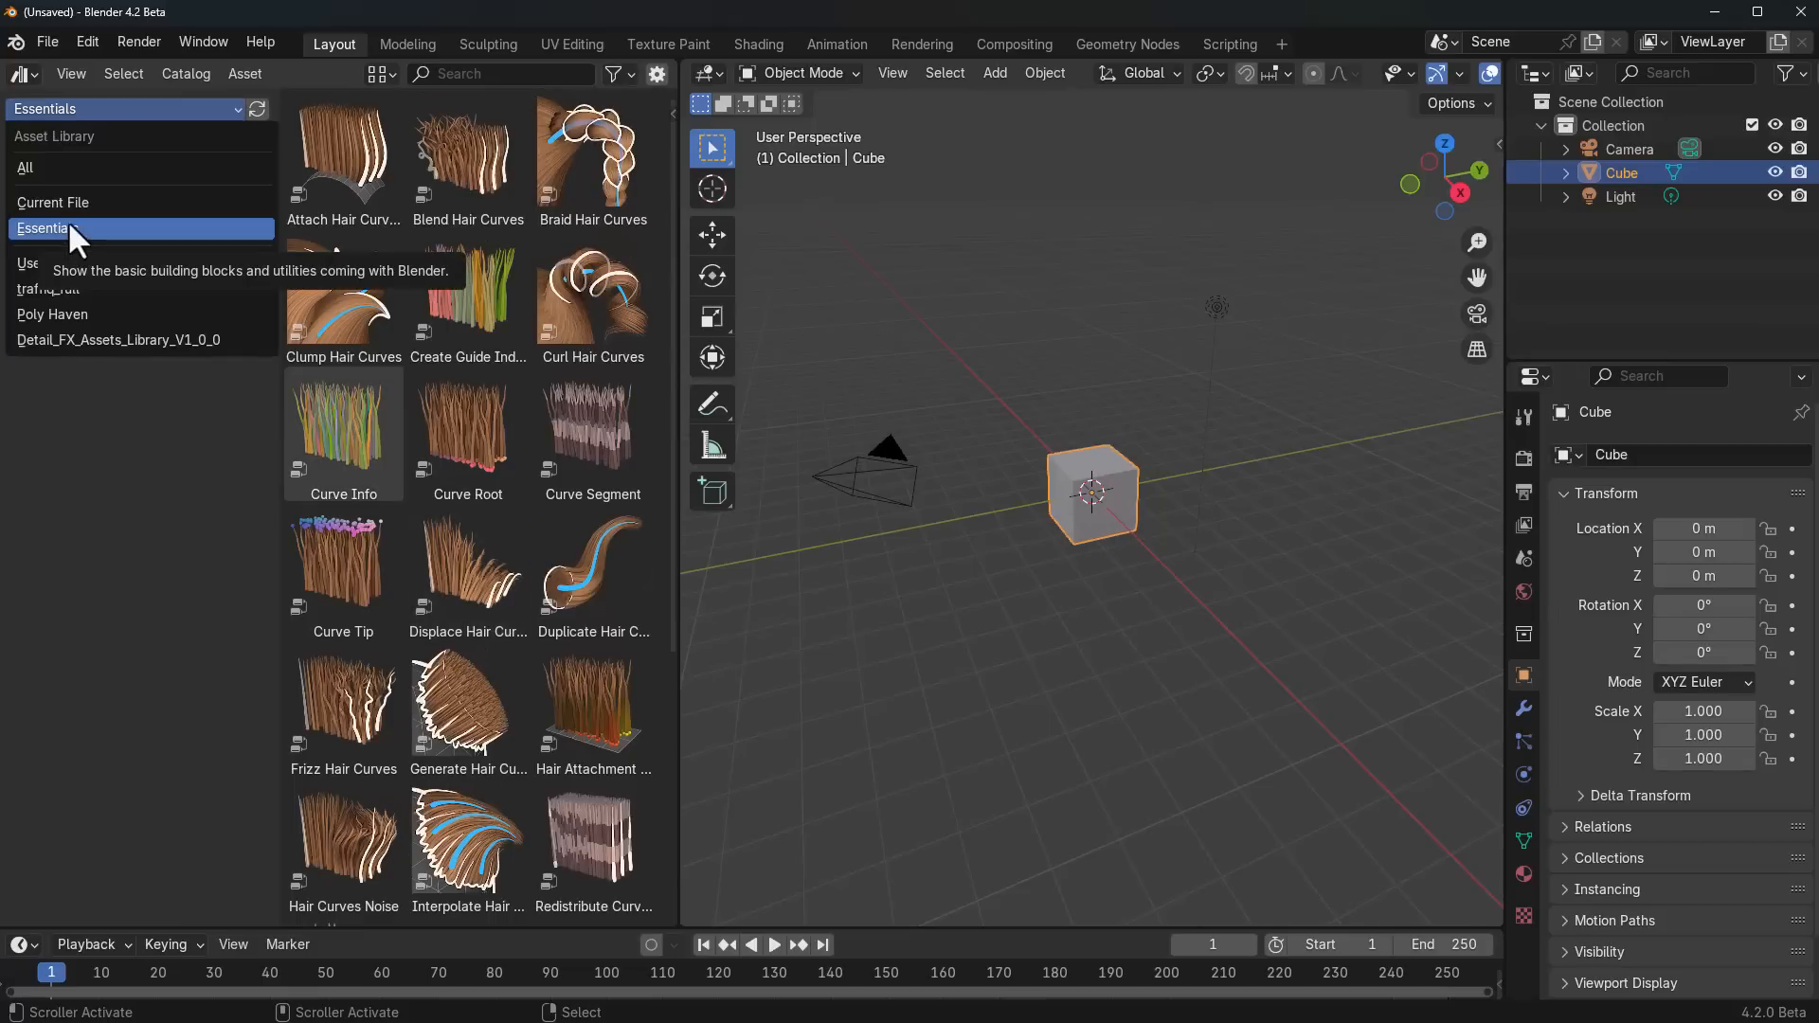
click(66, 223)
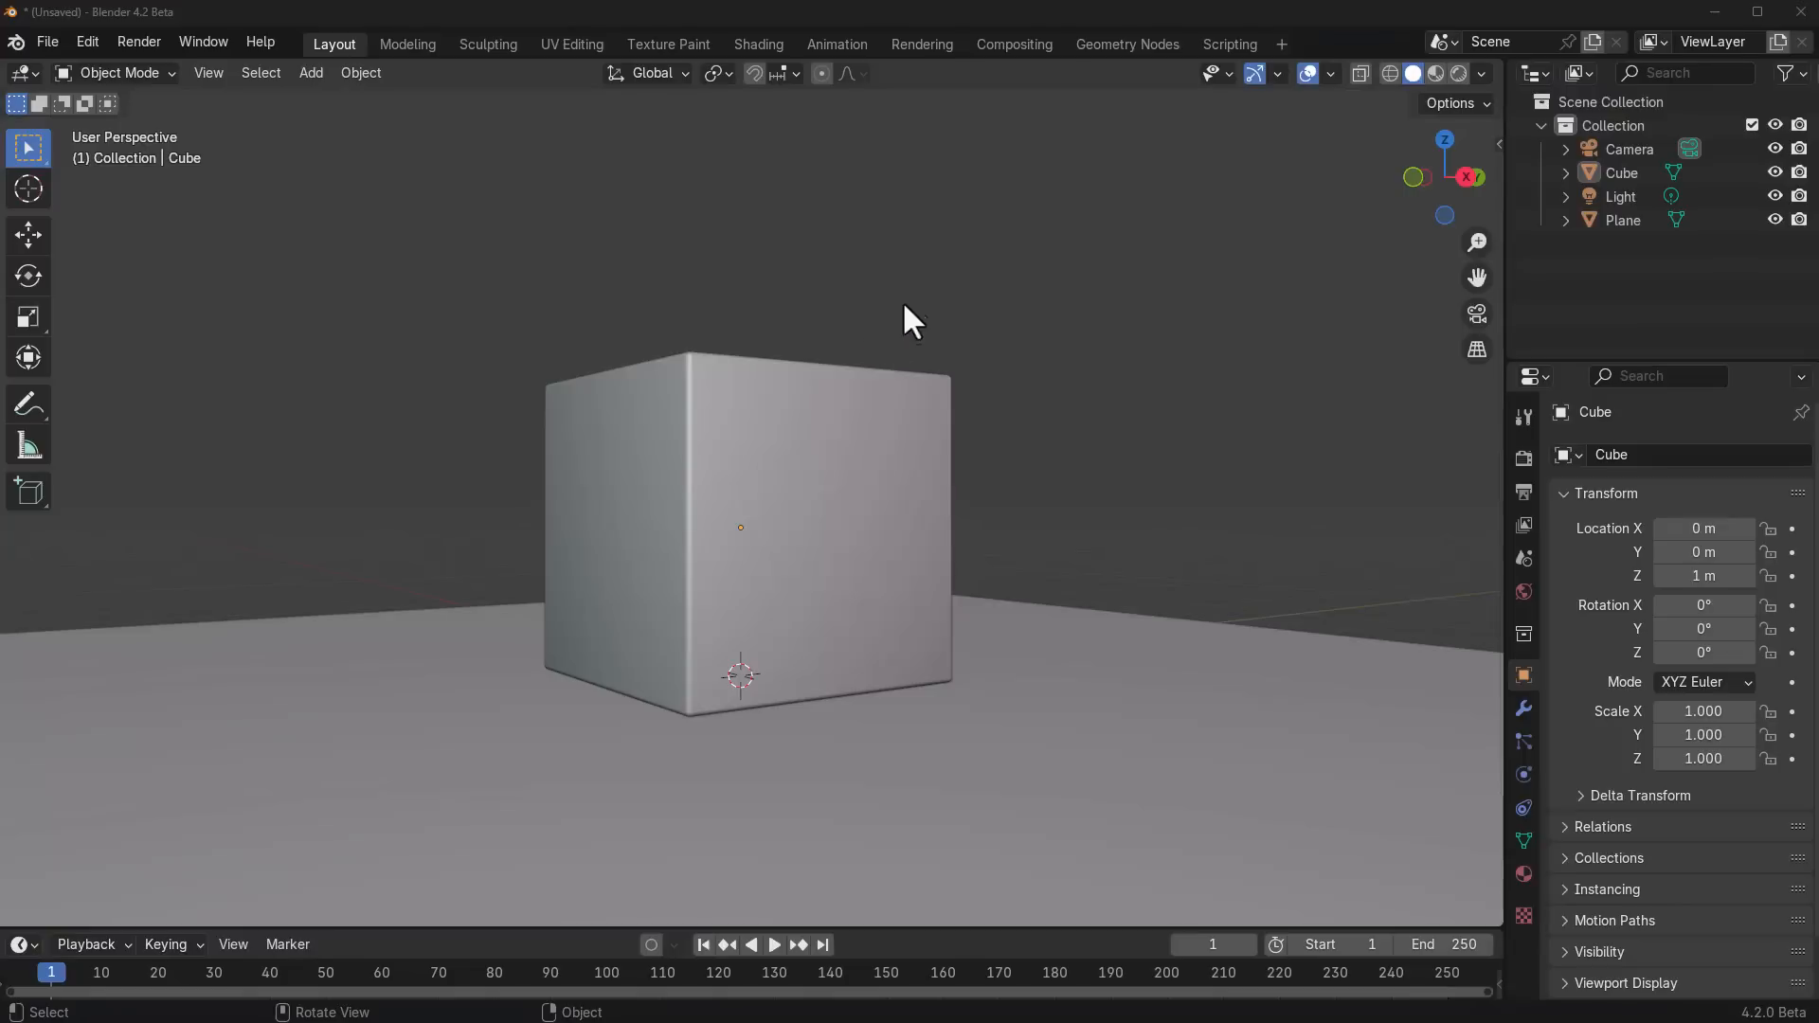
Step: Make snapping affect rotation as well as movement and set the rotation increment to 45°
middle_drag(910, 316, 142, 345)
middle_drag(1004, 549, 871, 521)
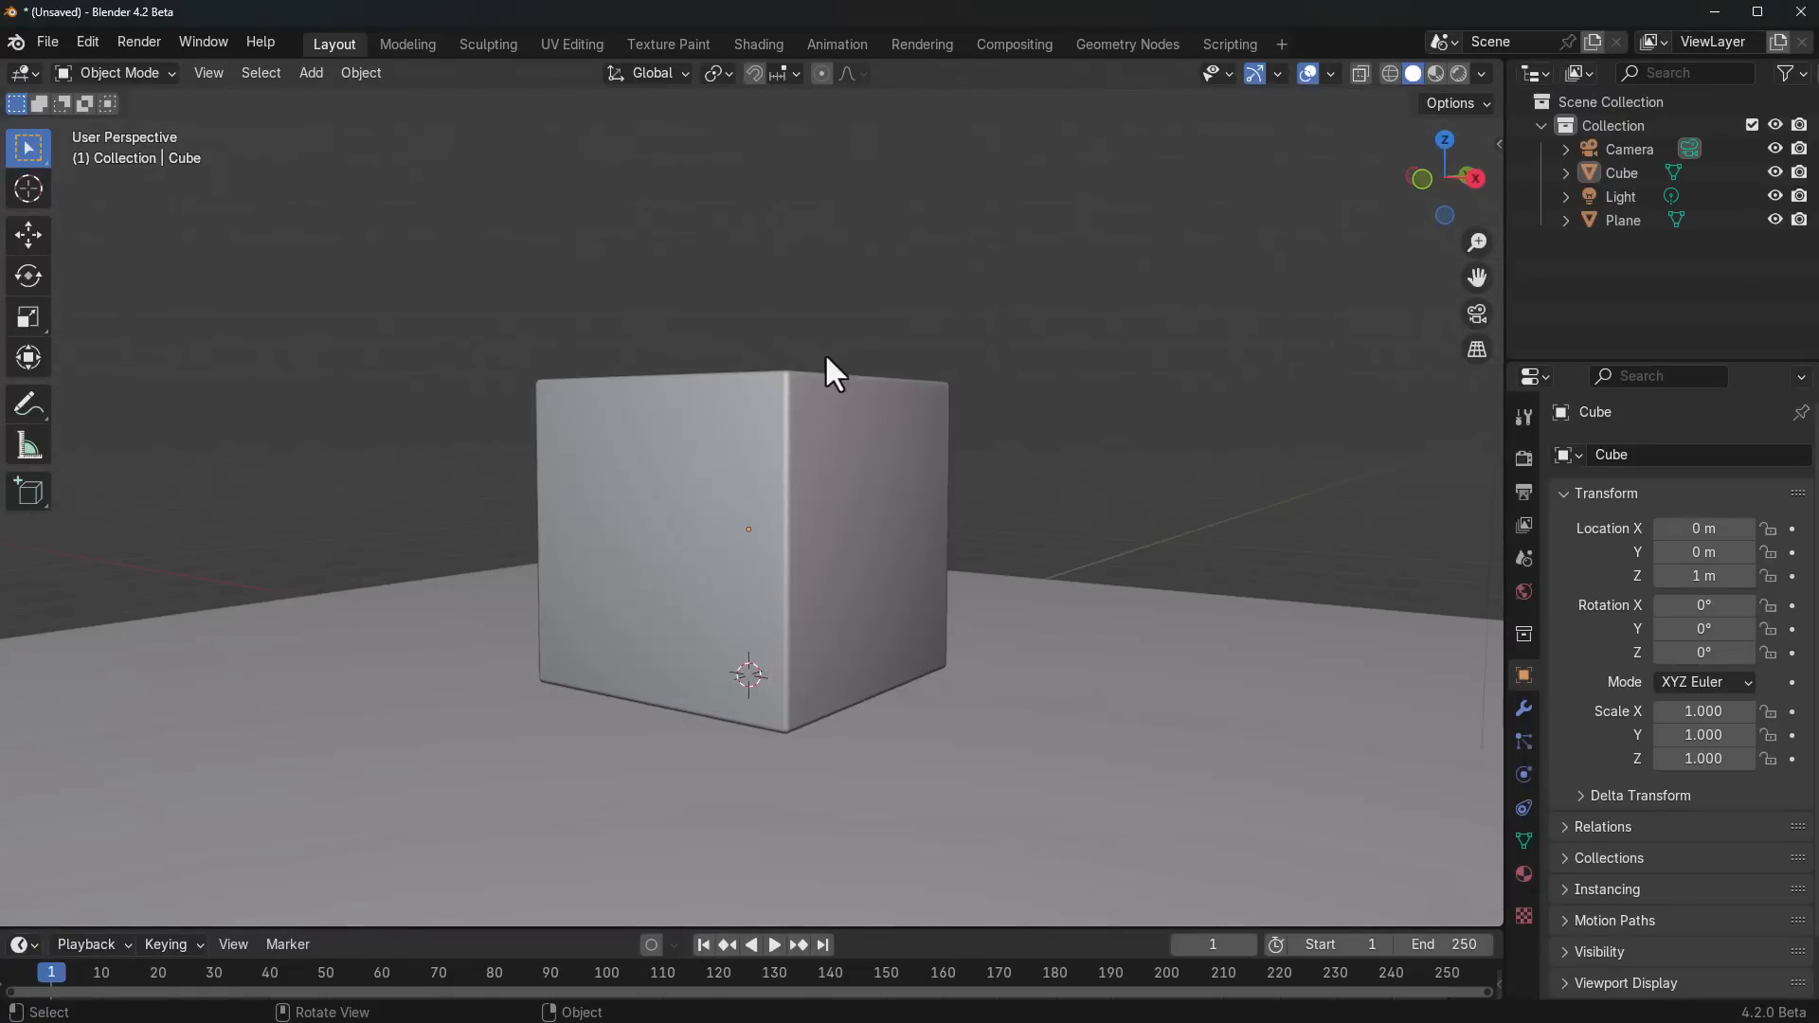
click(782, 74)
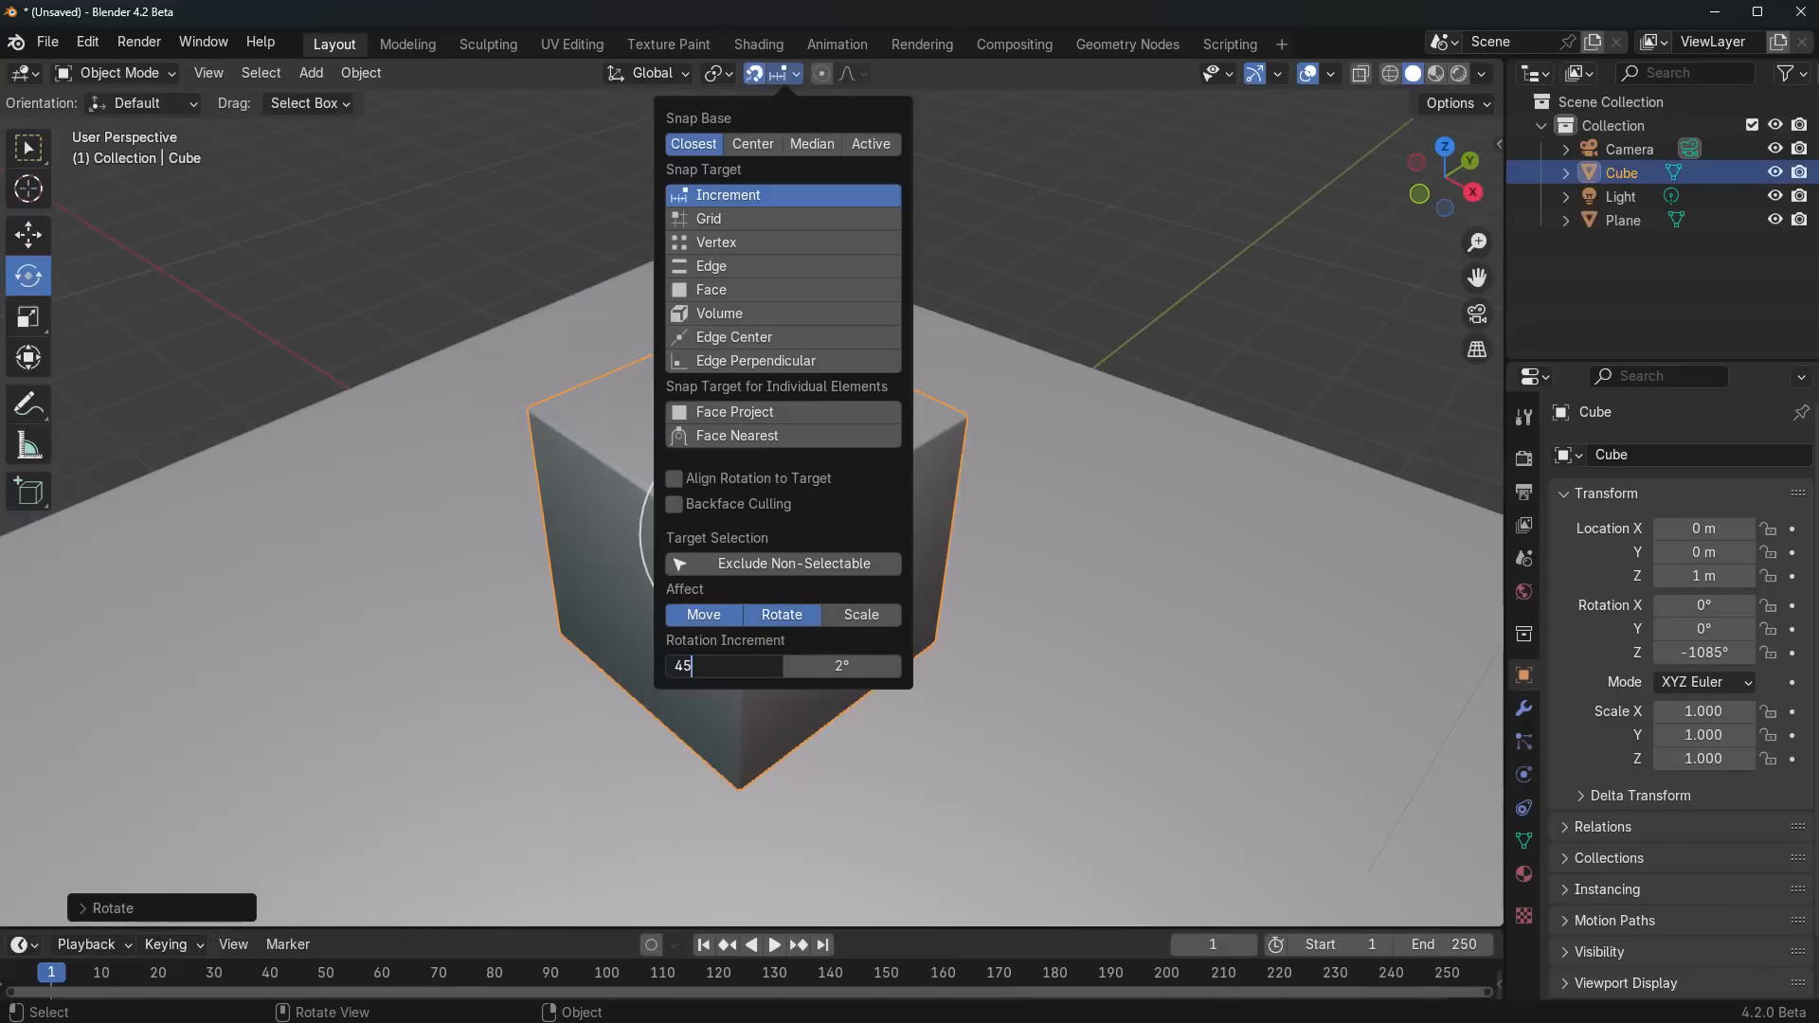
drag(792, 578, 770, 626)
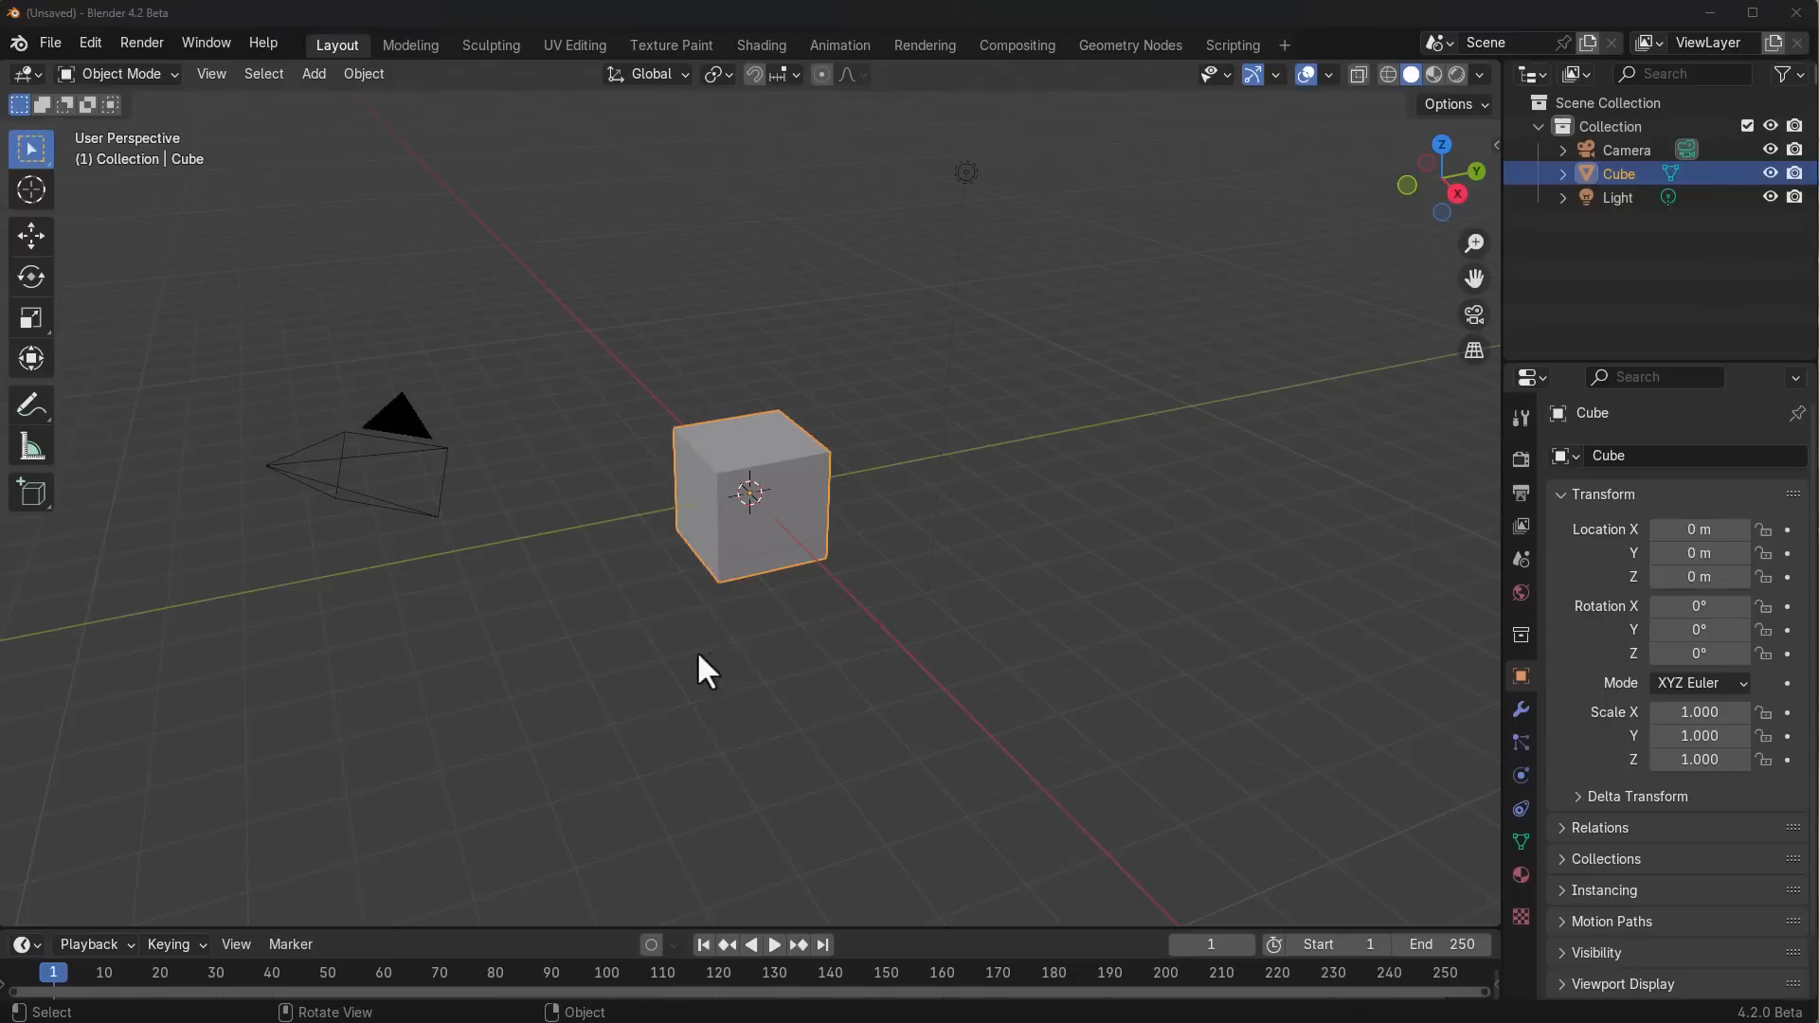
Step: Duplicate the default cube and place the copy above and beside the original
scroll(798, 555, up, 7)
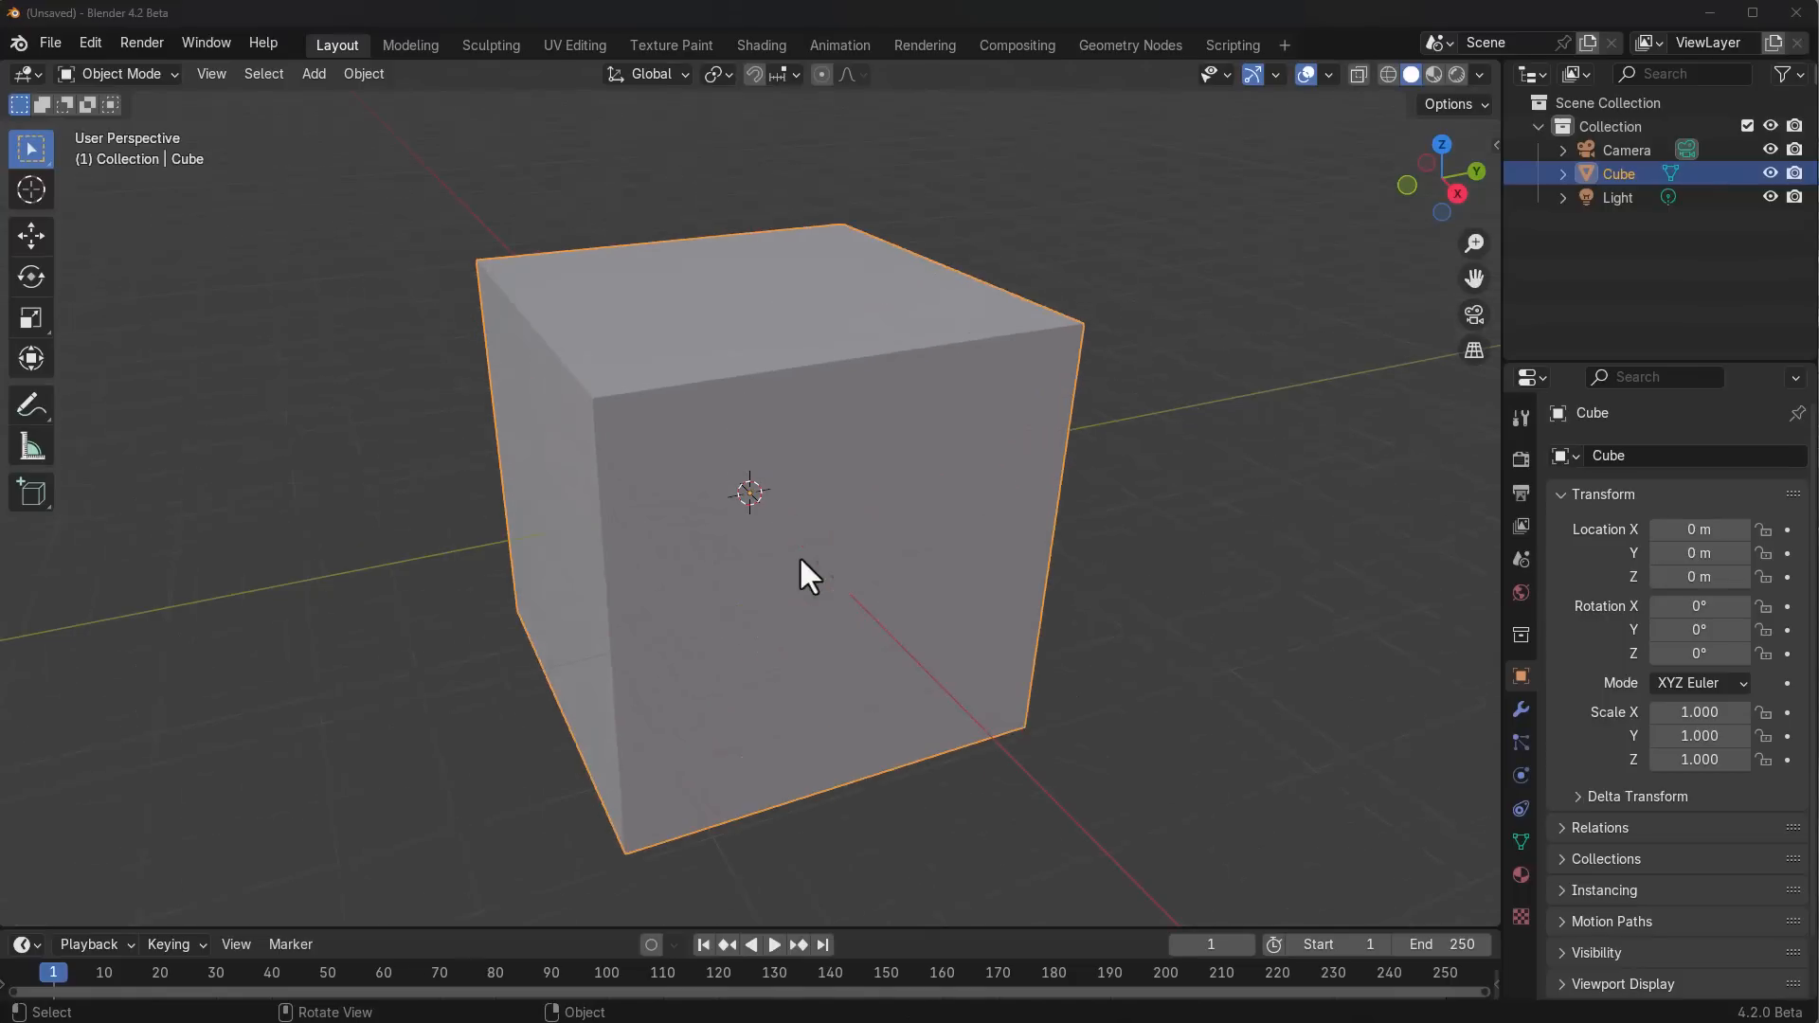
middle_drag(799, 555, 798, 487)
scroll(798, 487, down, 3)
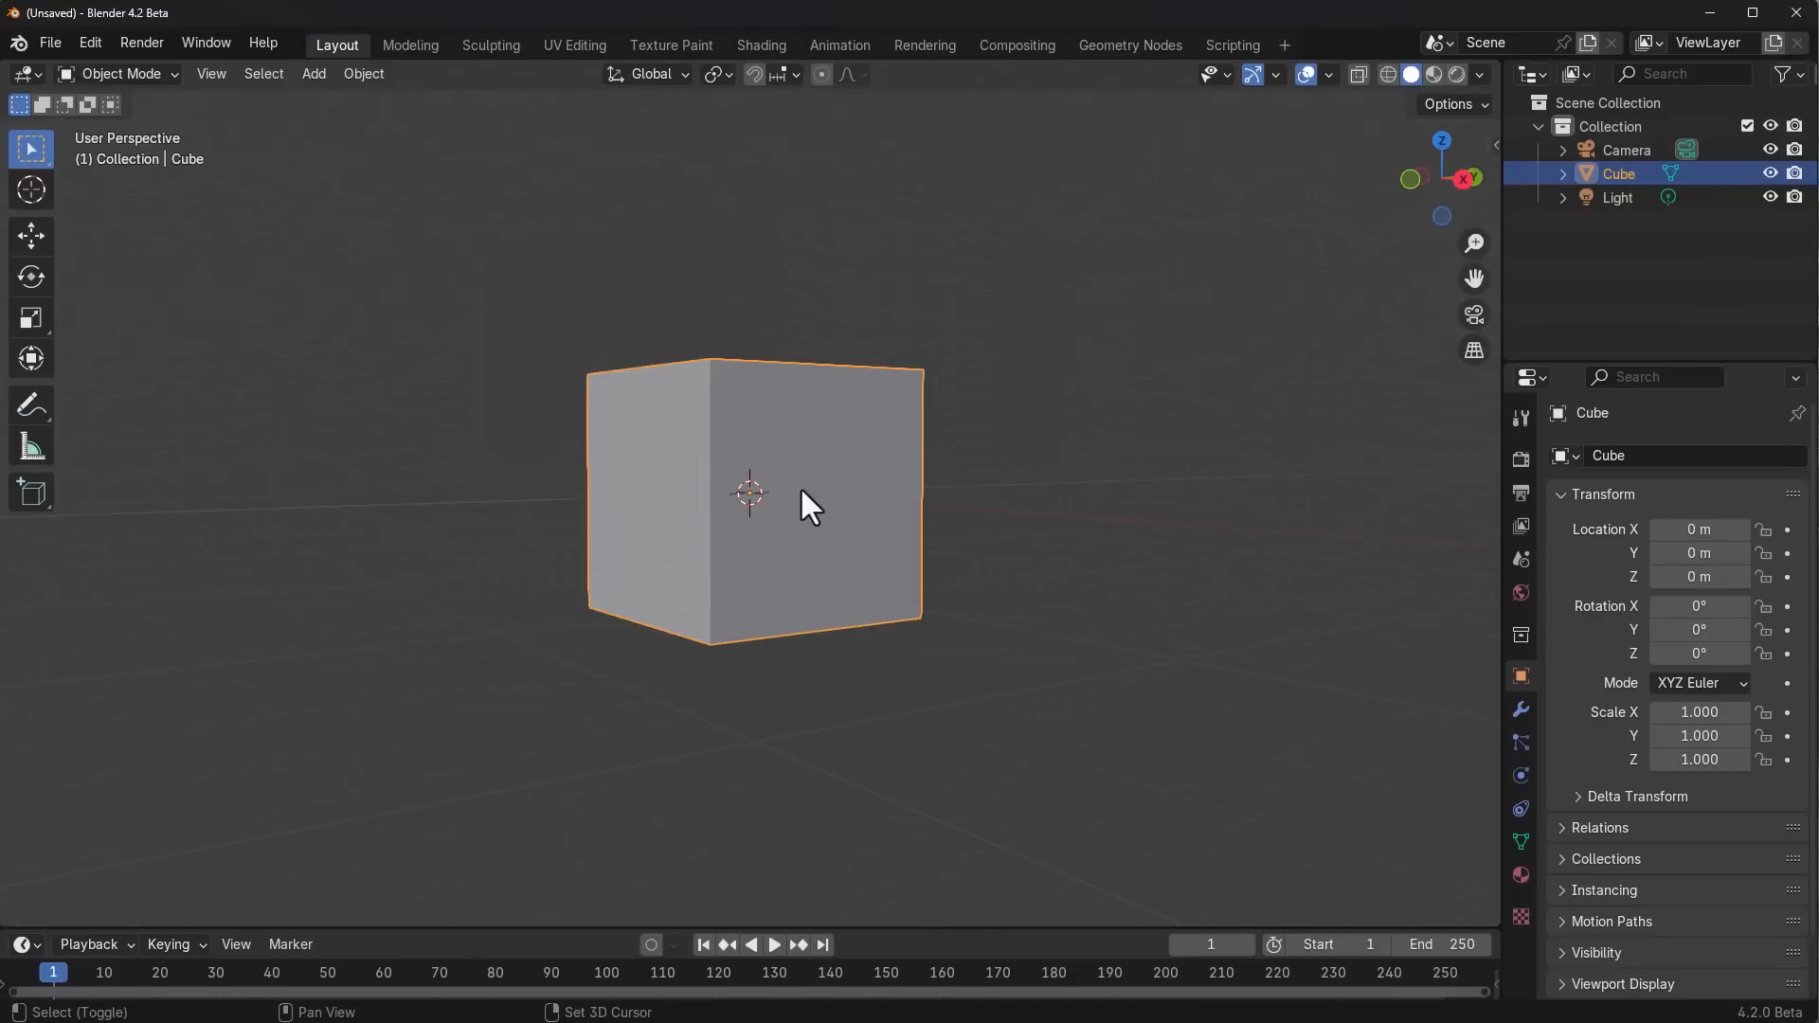
key(shift+d)
middle_drag(1008, 442, 993, 463)
Step: Move the duplicate cube with its lower front corner as snap base onto an upper corner of the original cube
key(g)
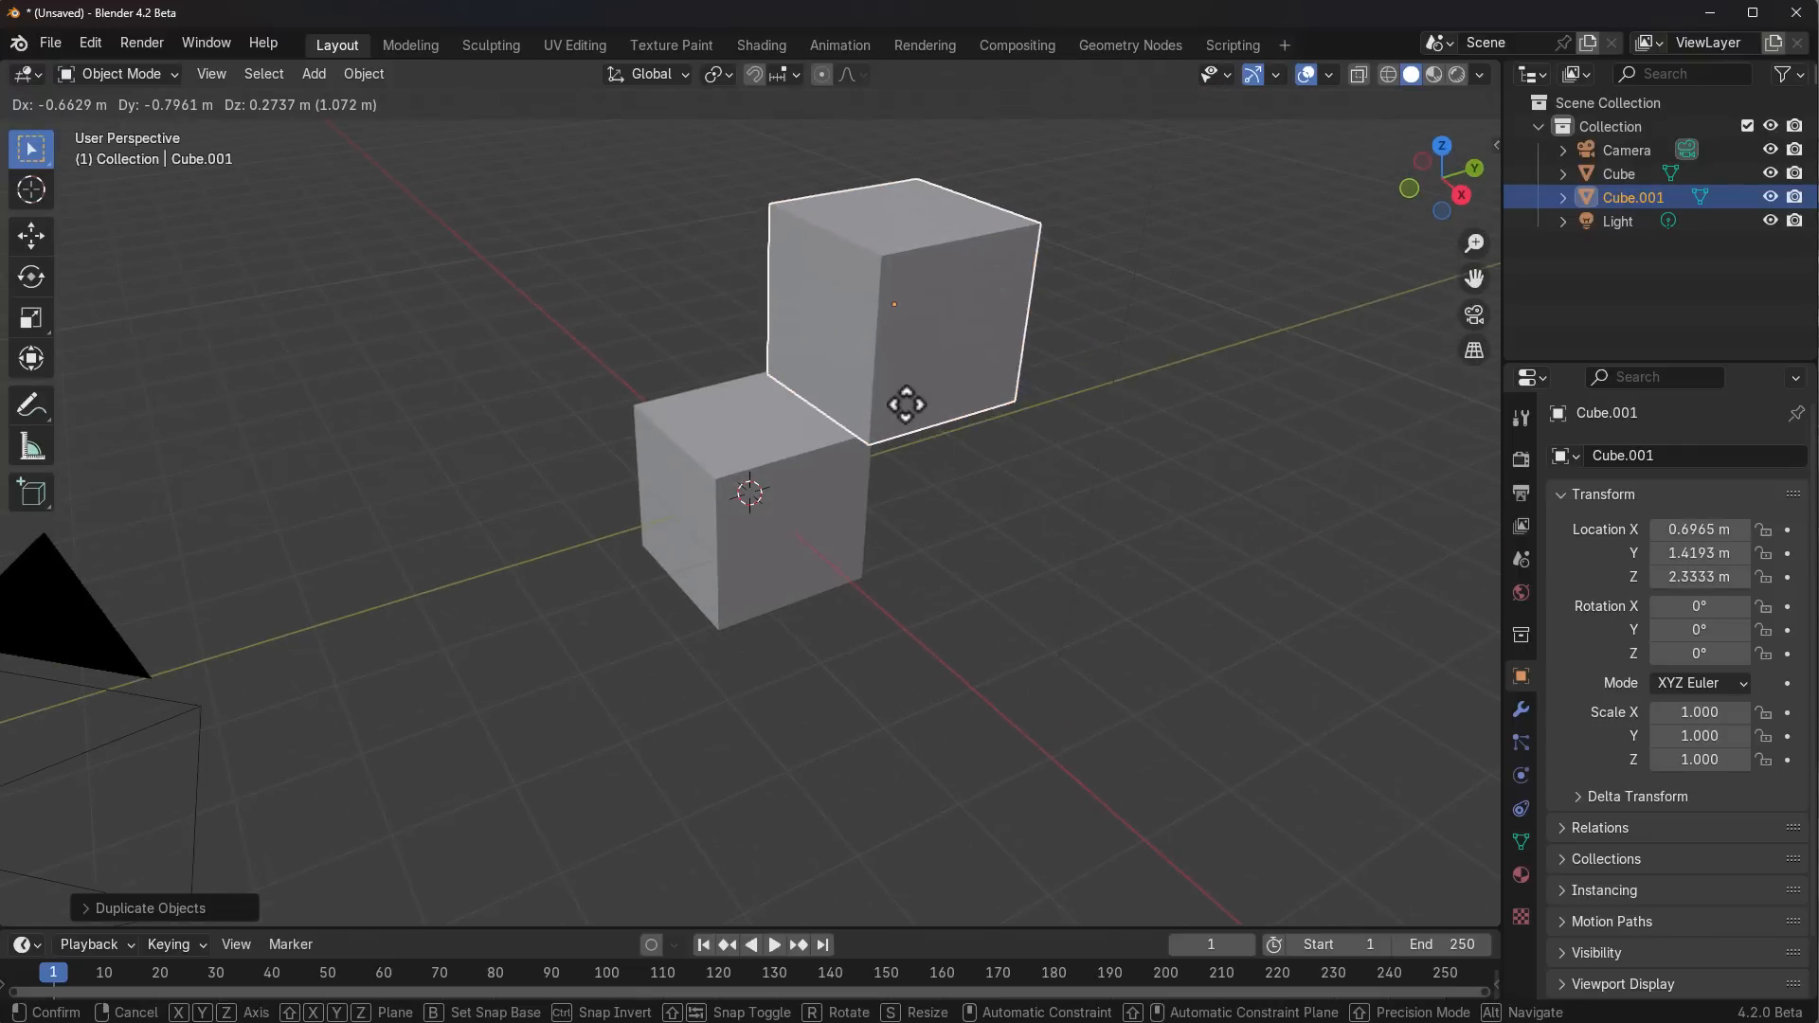
key(b)
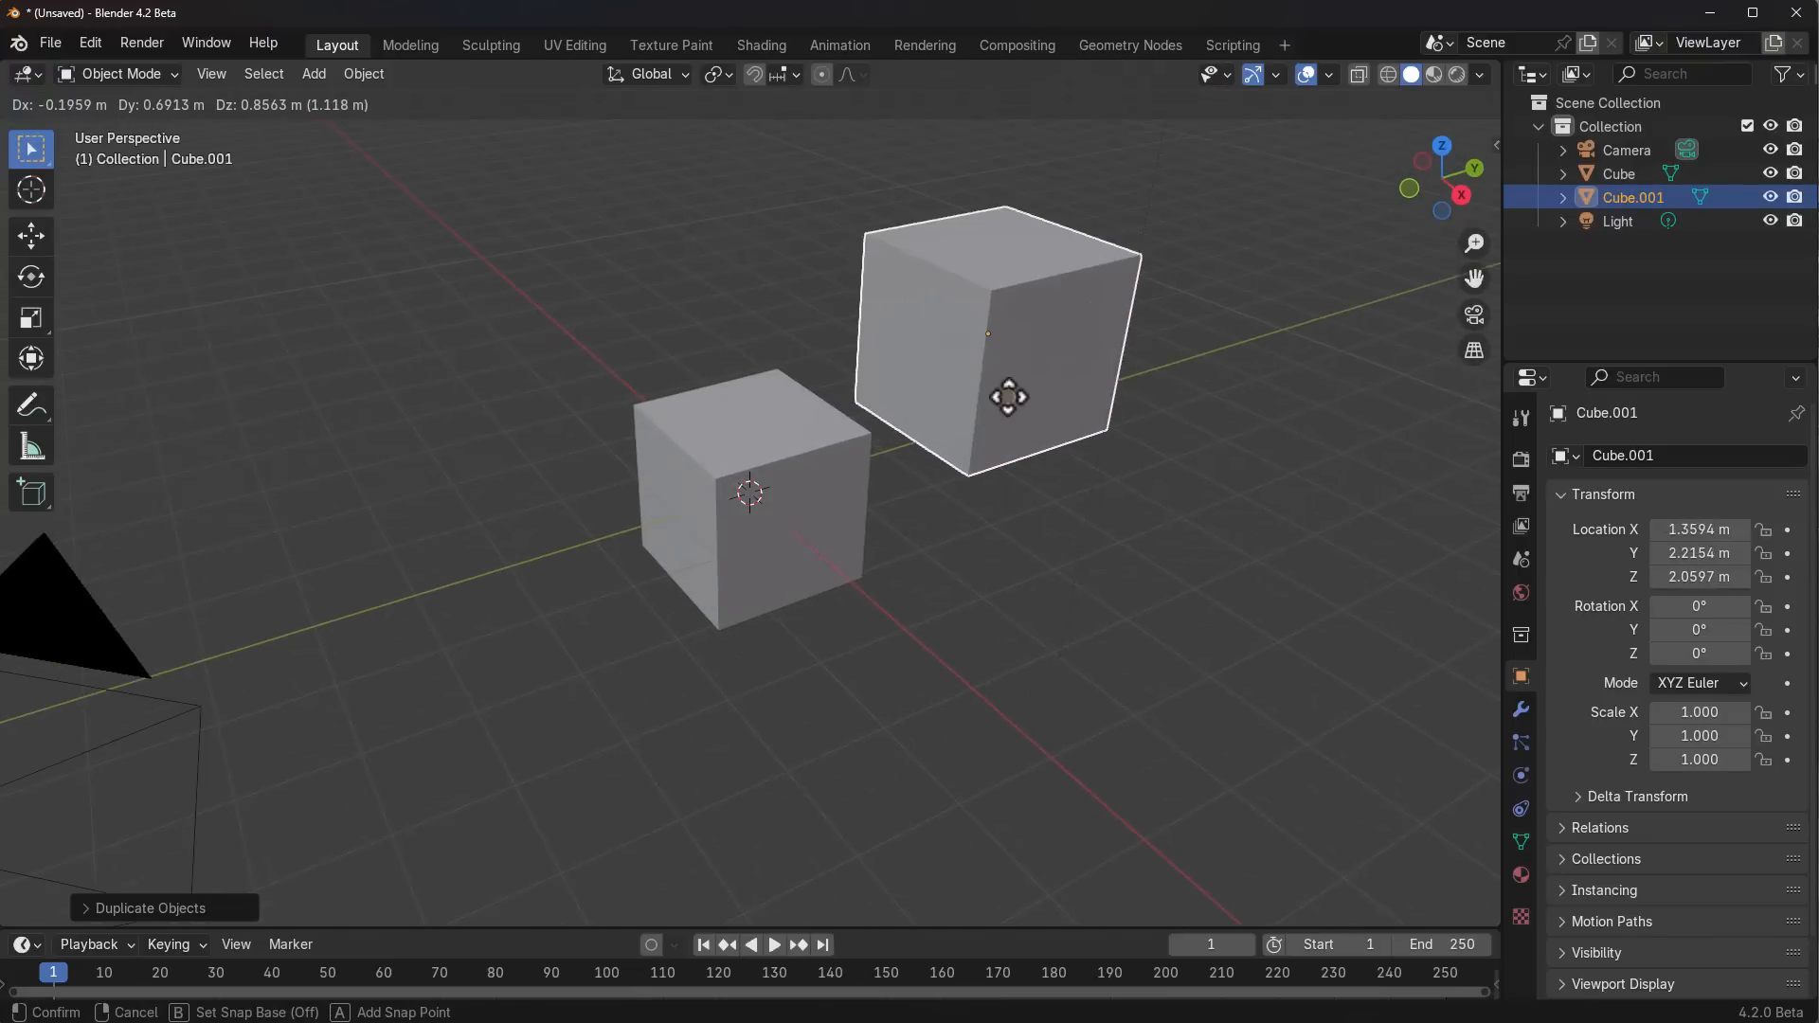
click(972, 477)
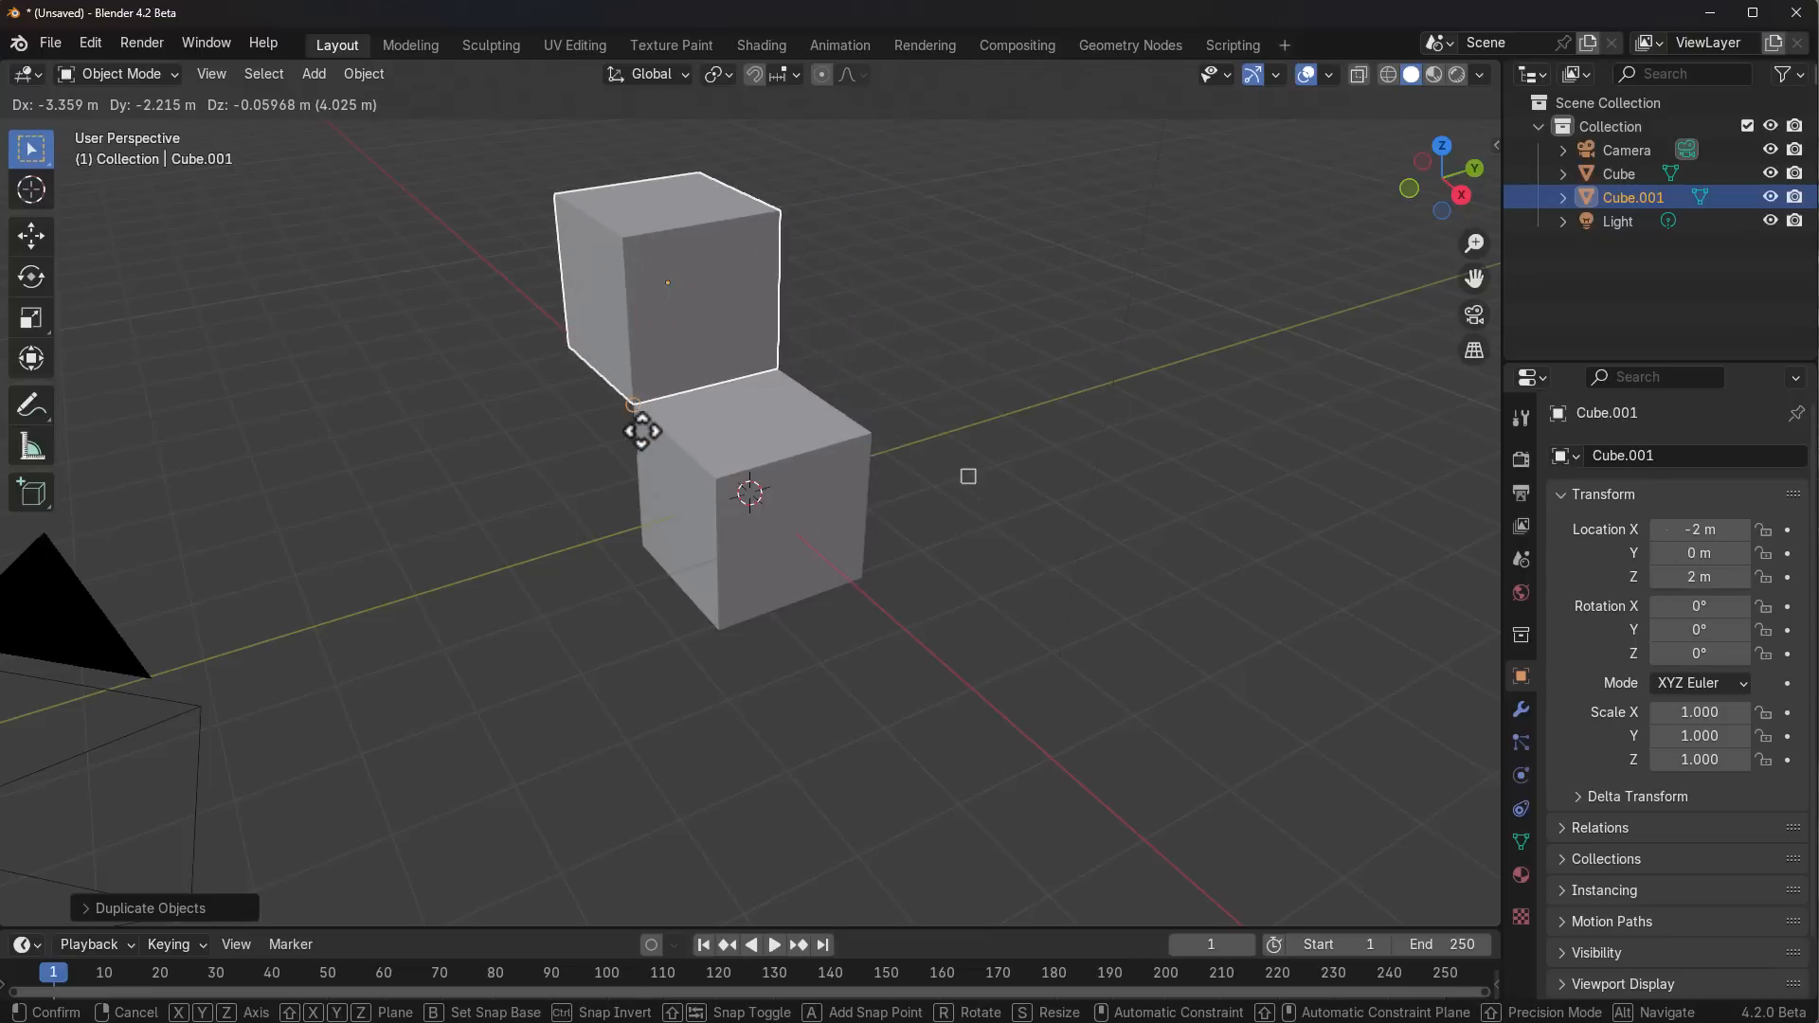
click(887, 418)
middle_drag(878, 464, 872, 494)
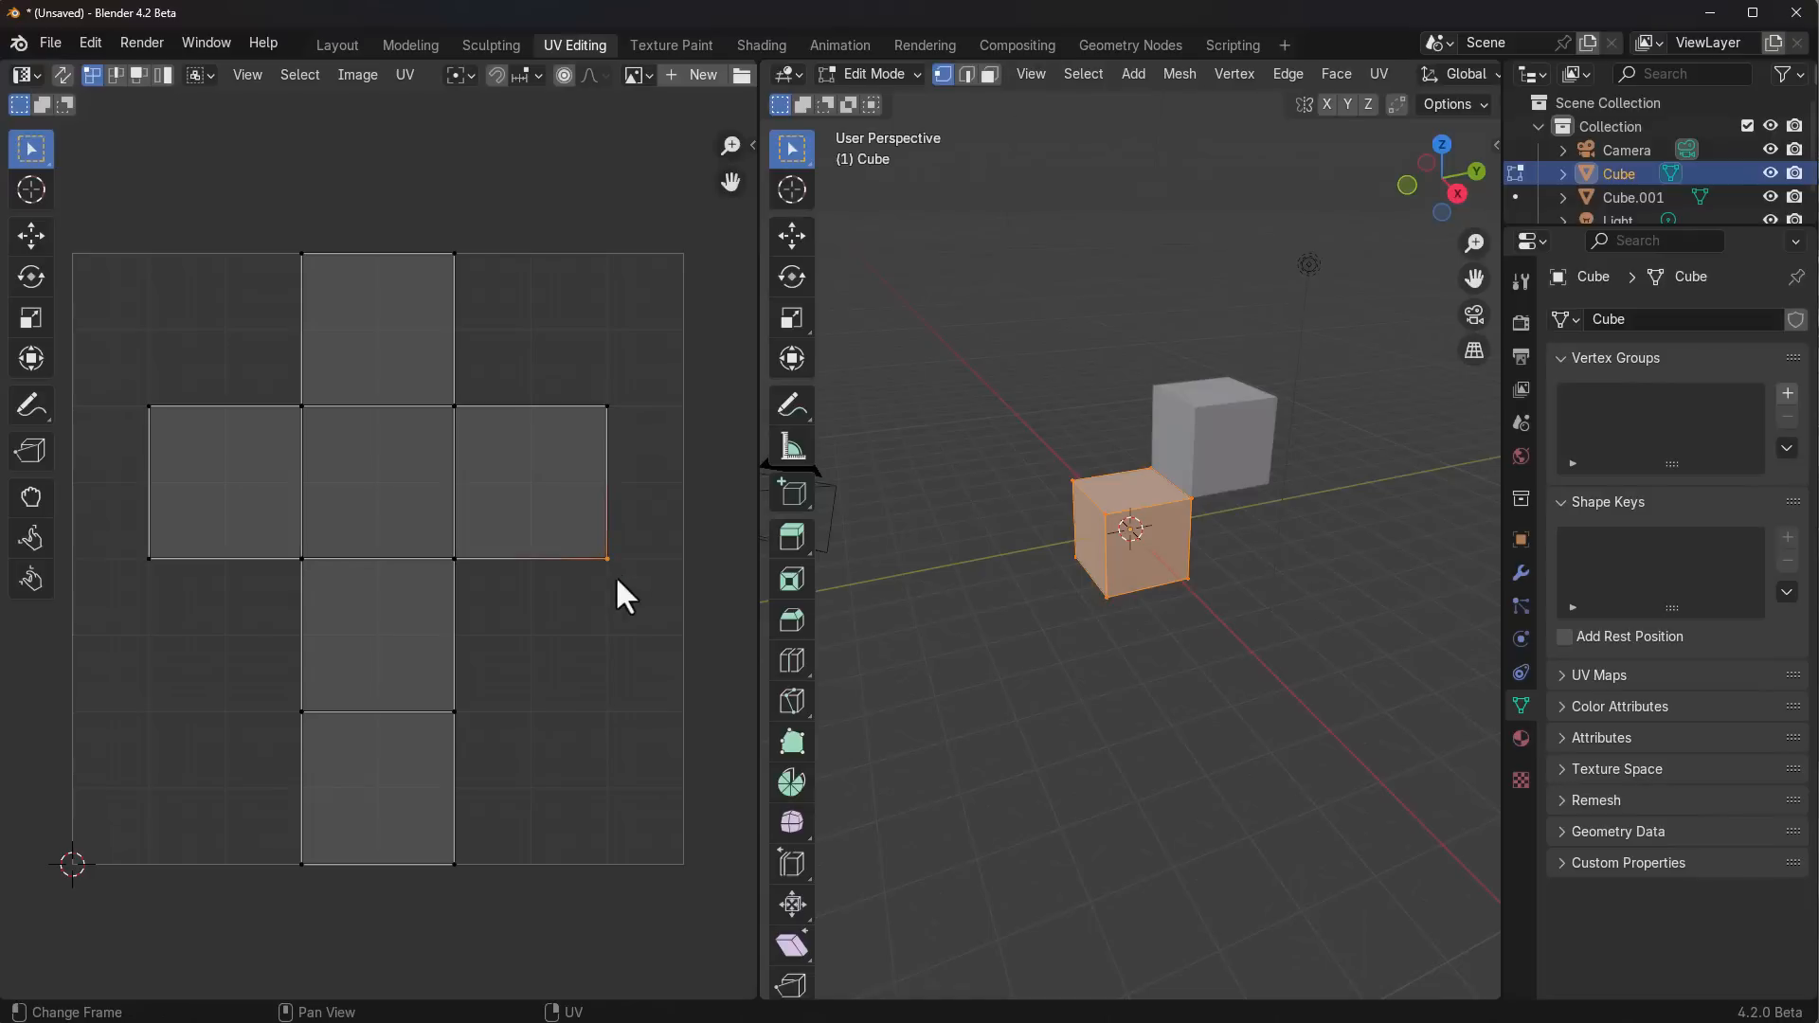
Step: Try to move the selected corner vertex of the cube's UV layout
key(b)
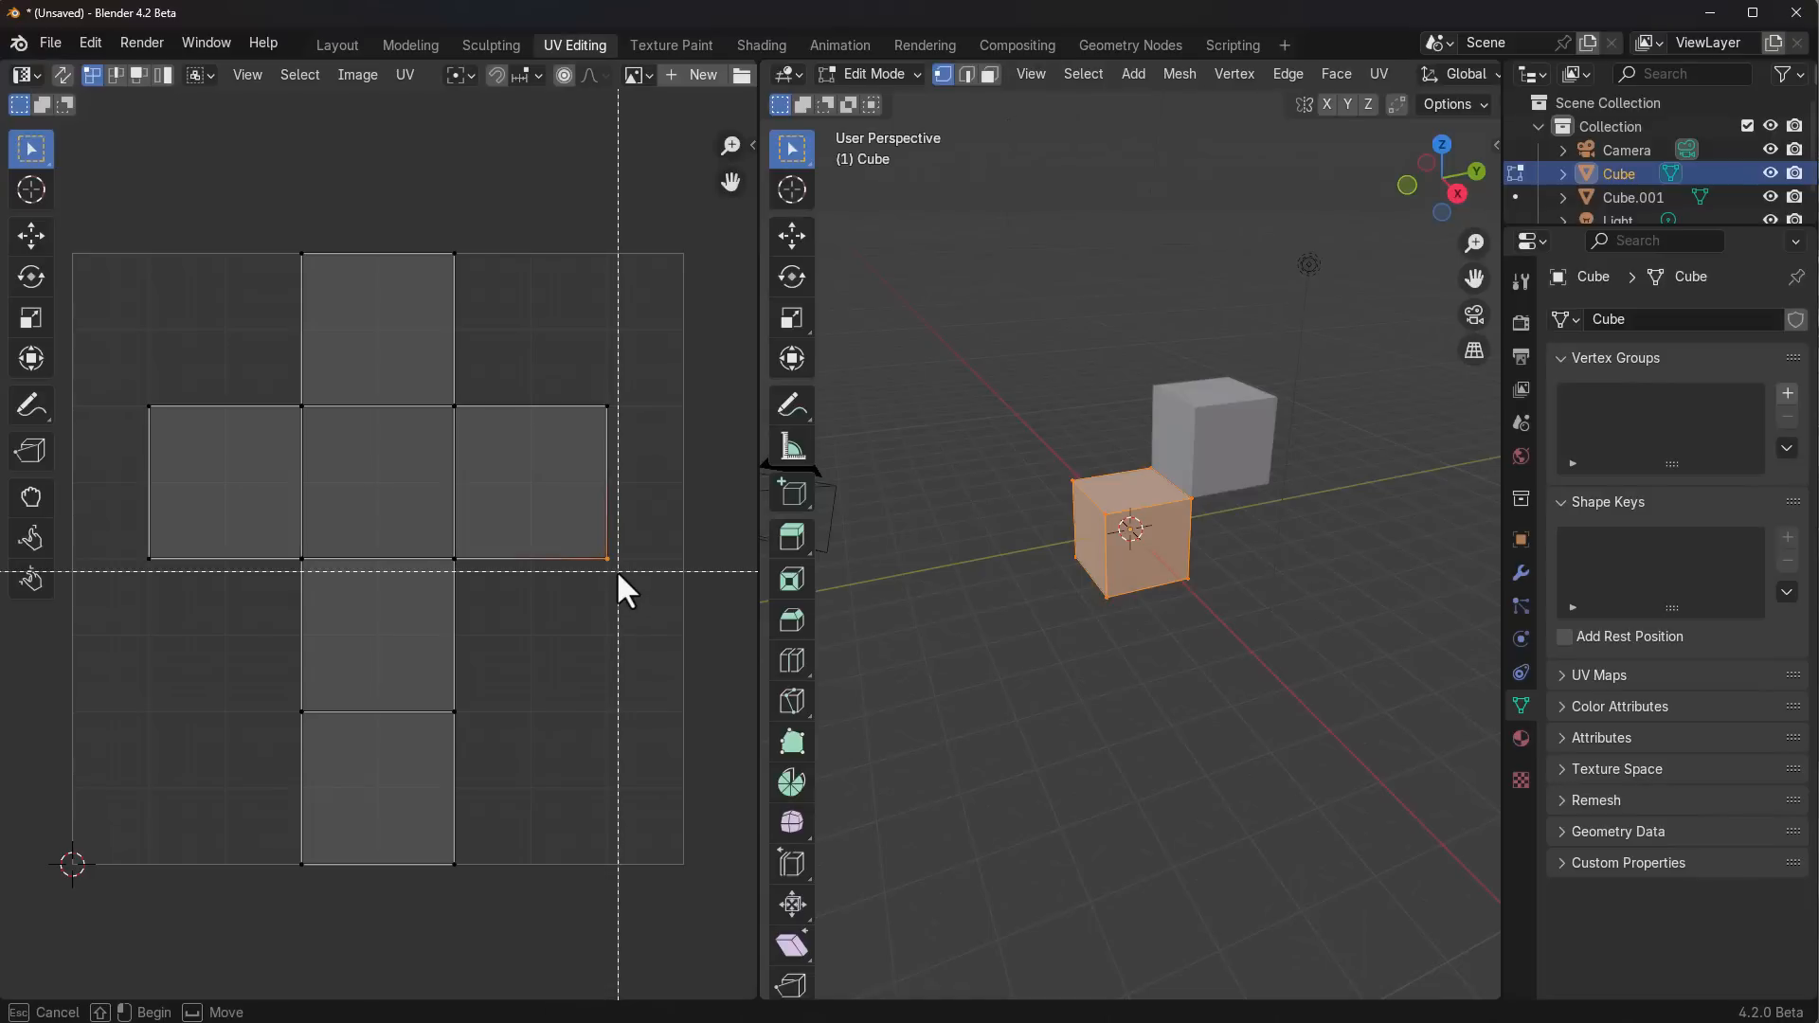
key(Escape)
key(g)
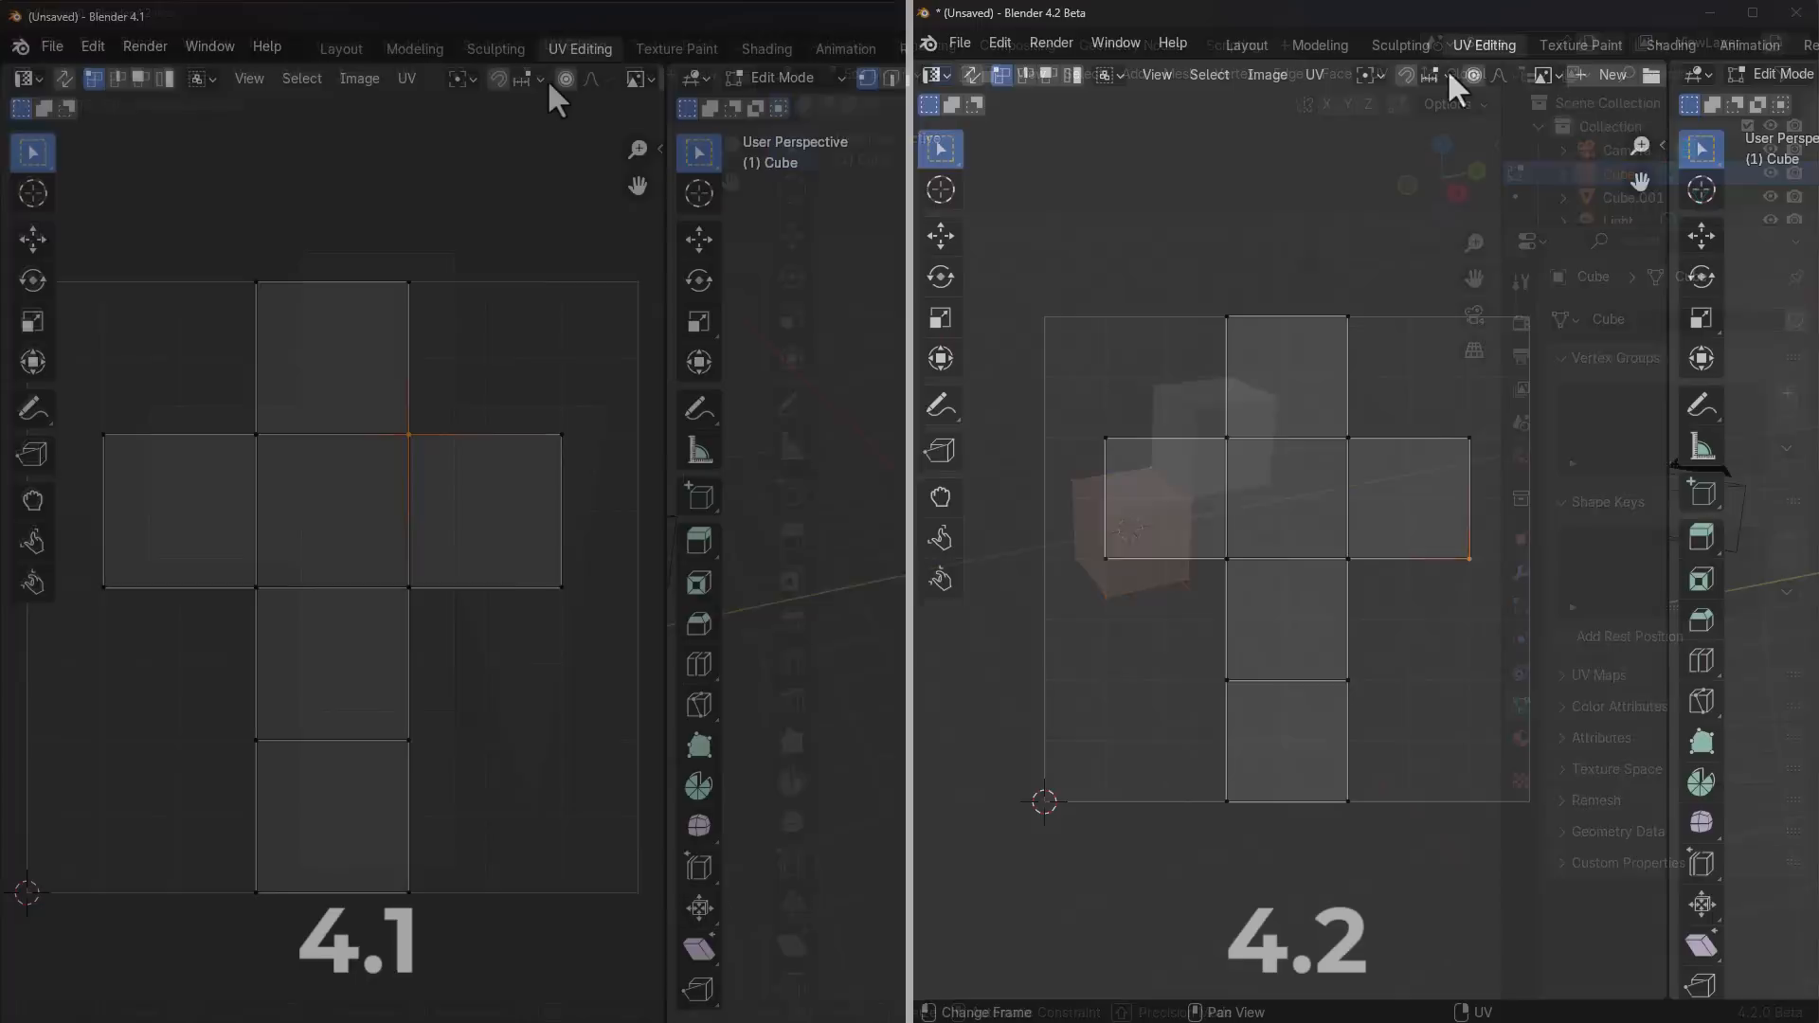
Step: Compare the UV editor's snapping options in Blender 4.2 with those in 4.1
click(1447, 75)
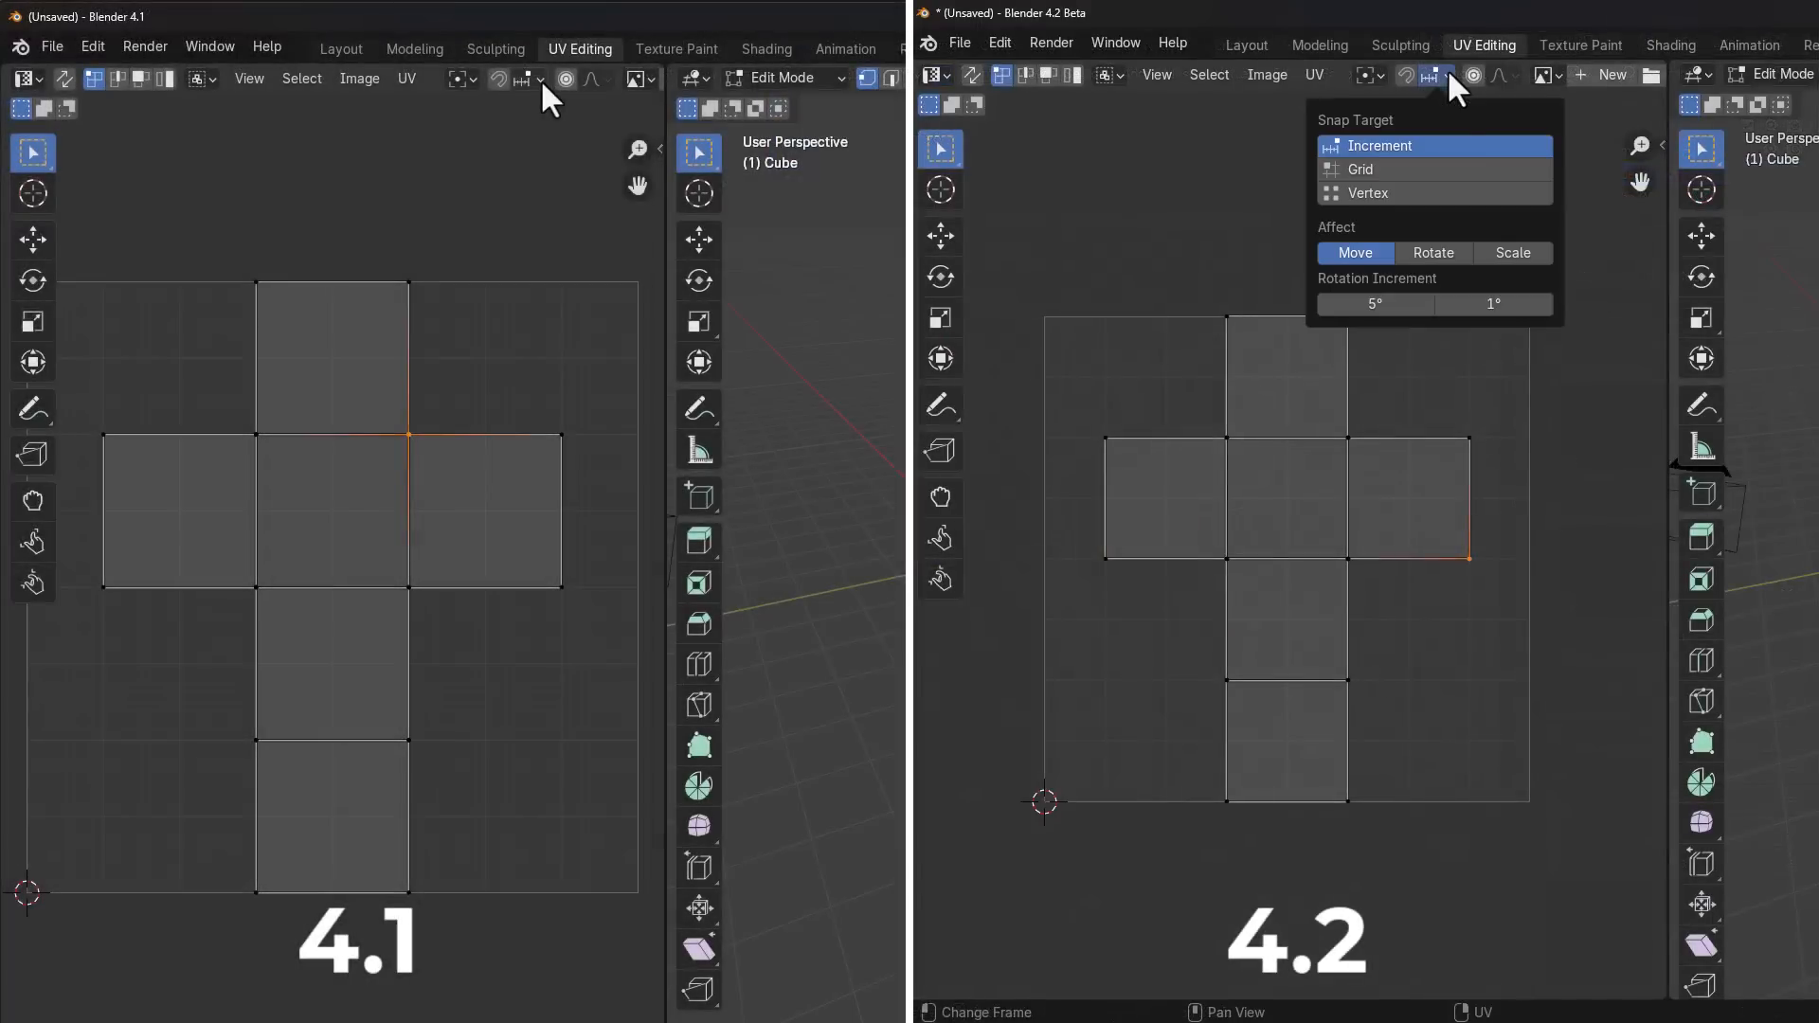
click(540, 79)
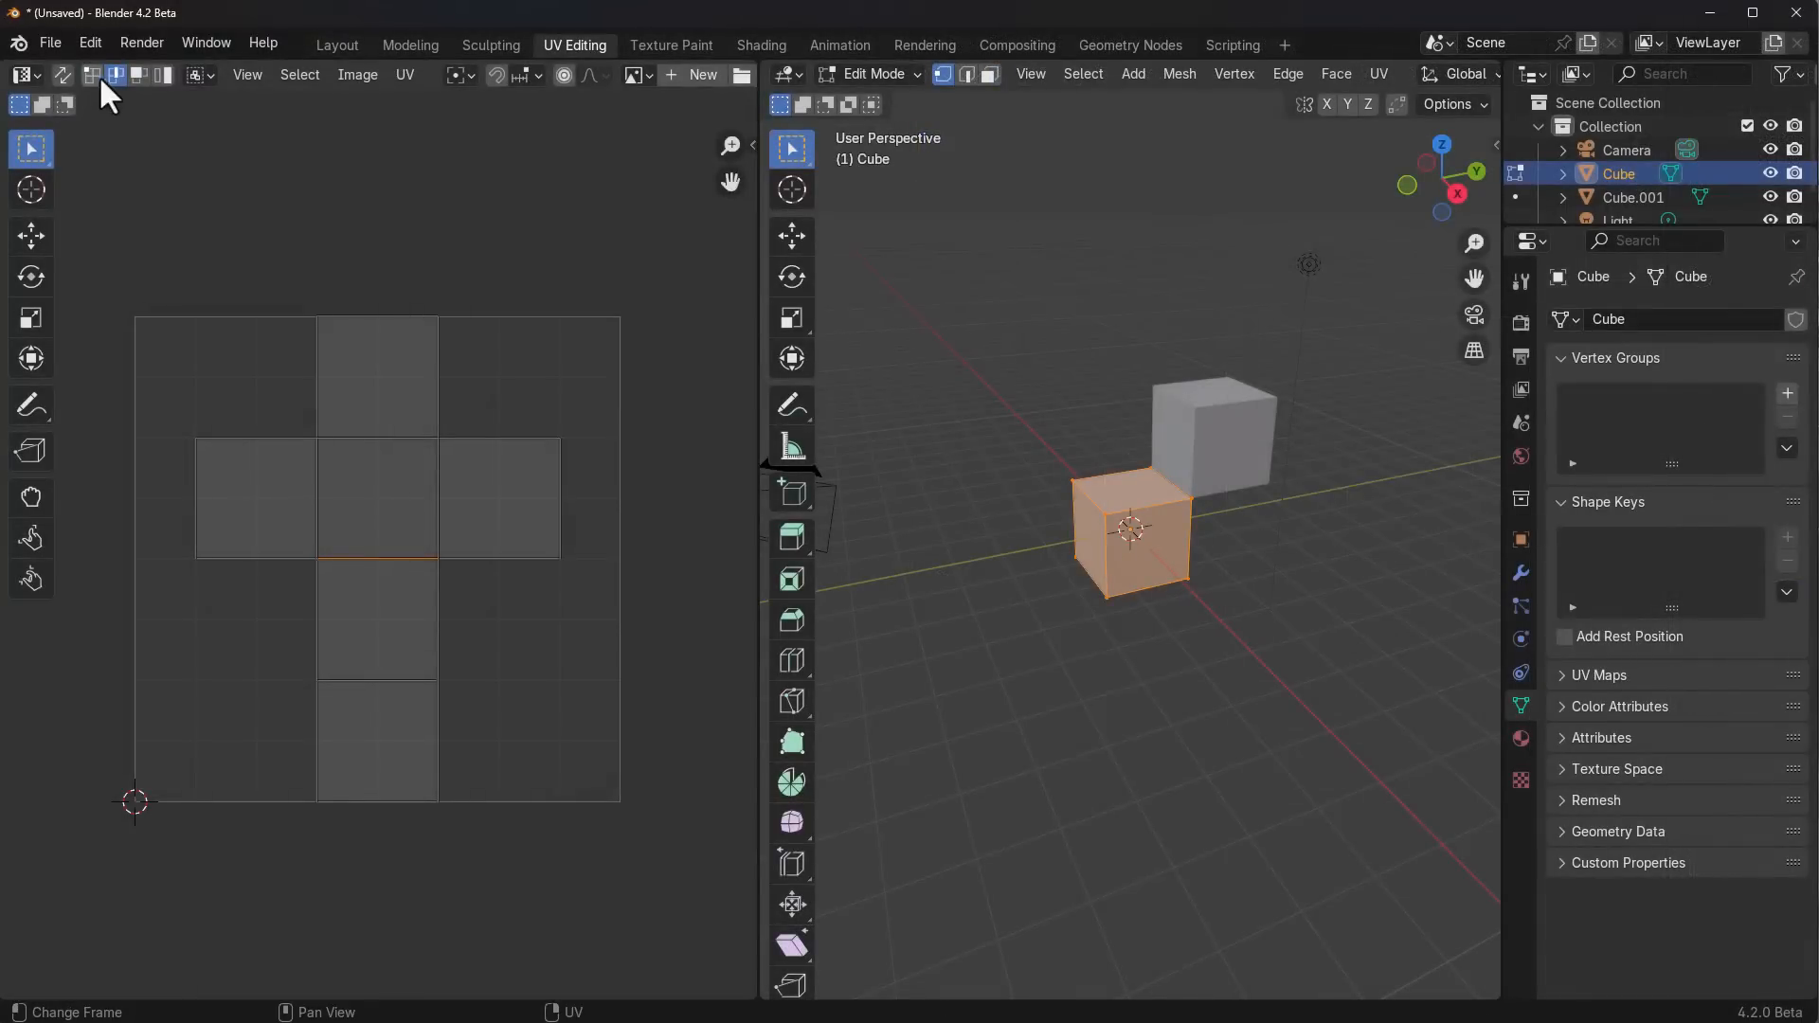
Step: Switch the UV editor to vertex selection and find Vertex Slide among the UV context commands
click(97, 77)
right_click(431, 557)
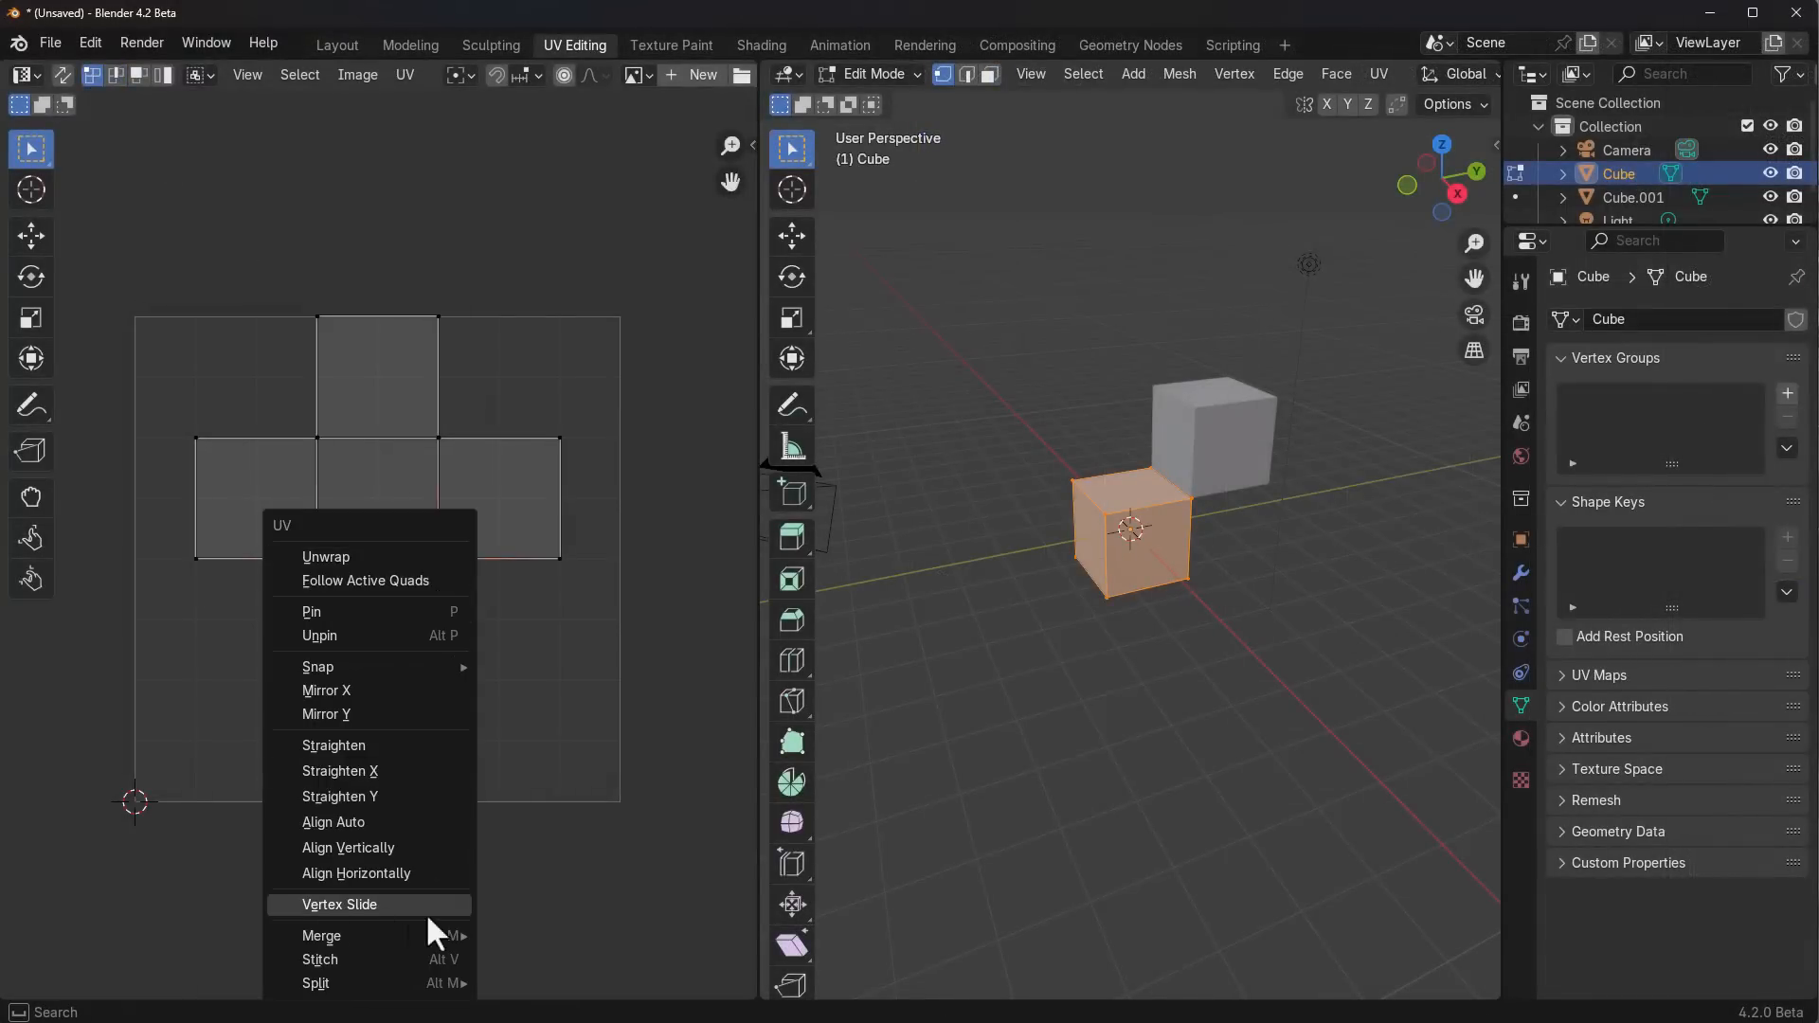
scroll(434, 527, up, 2)
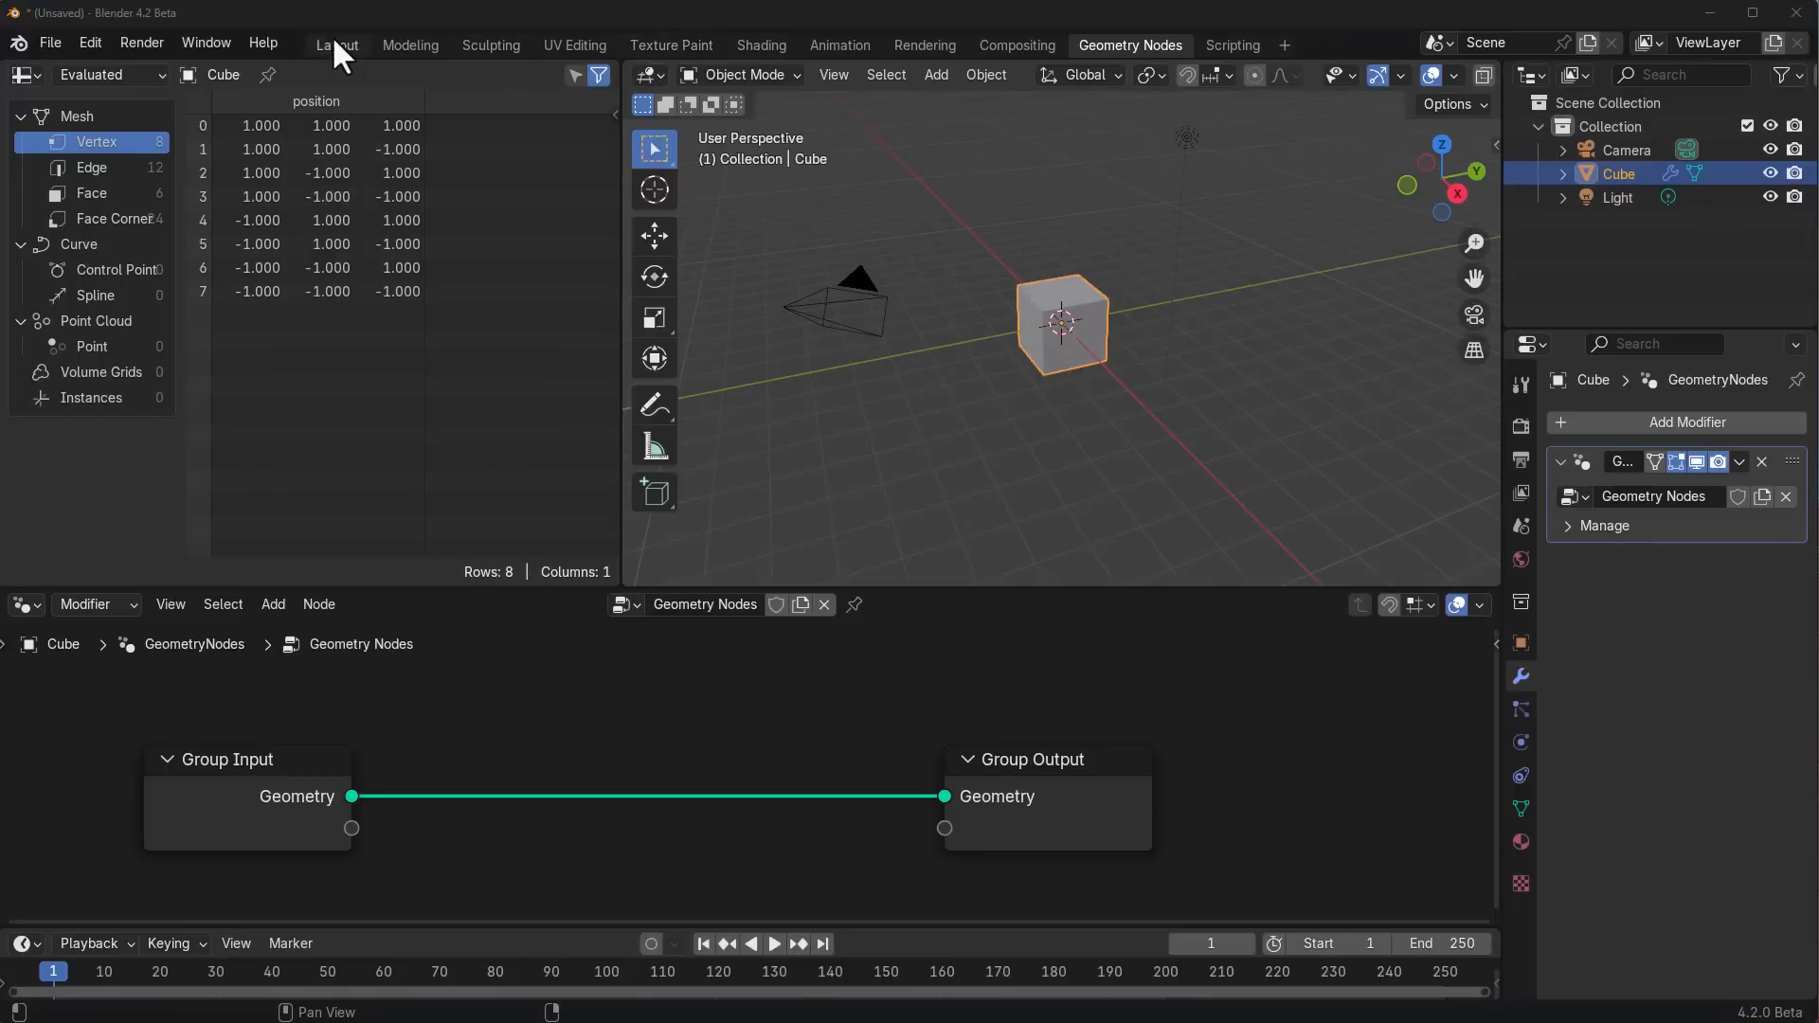
Step: Look at the Layout workspace and return to the Geometry Nodes workspace
click(333, 43)
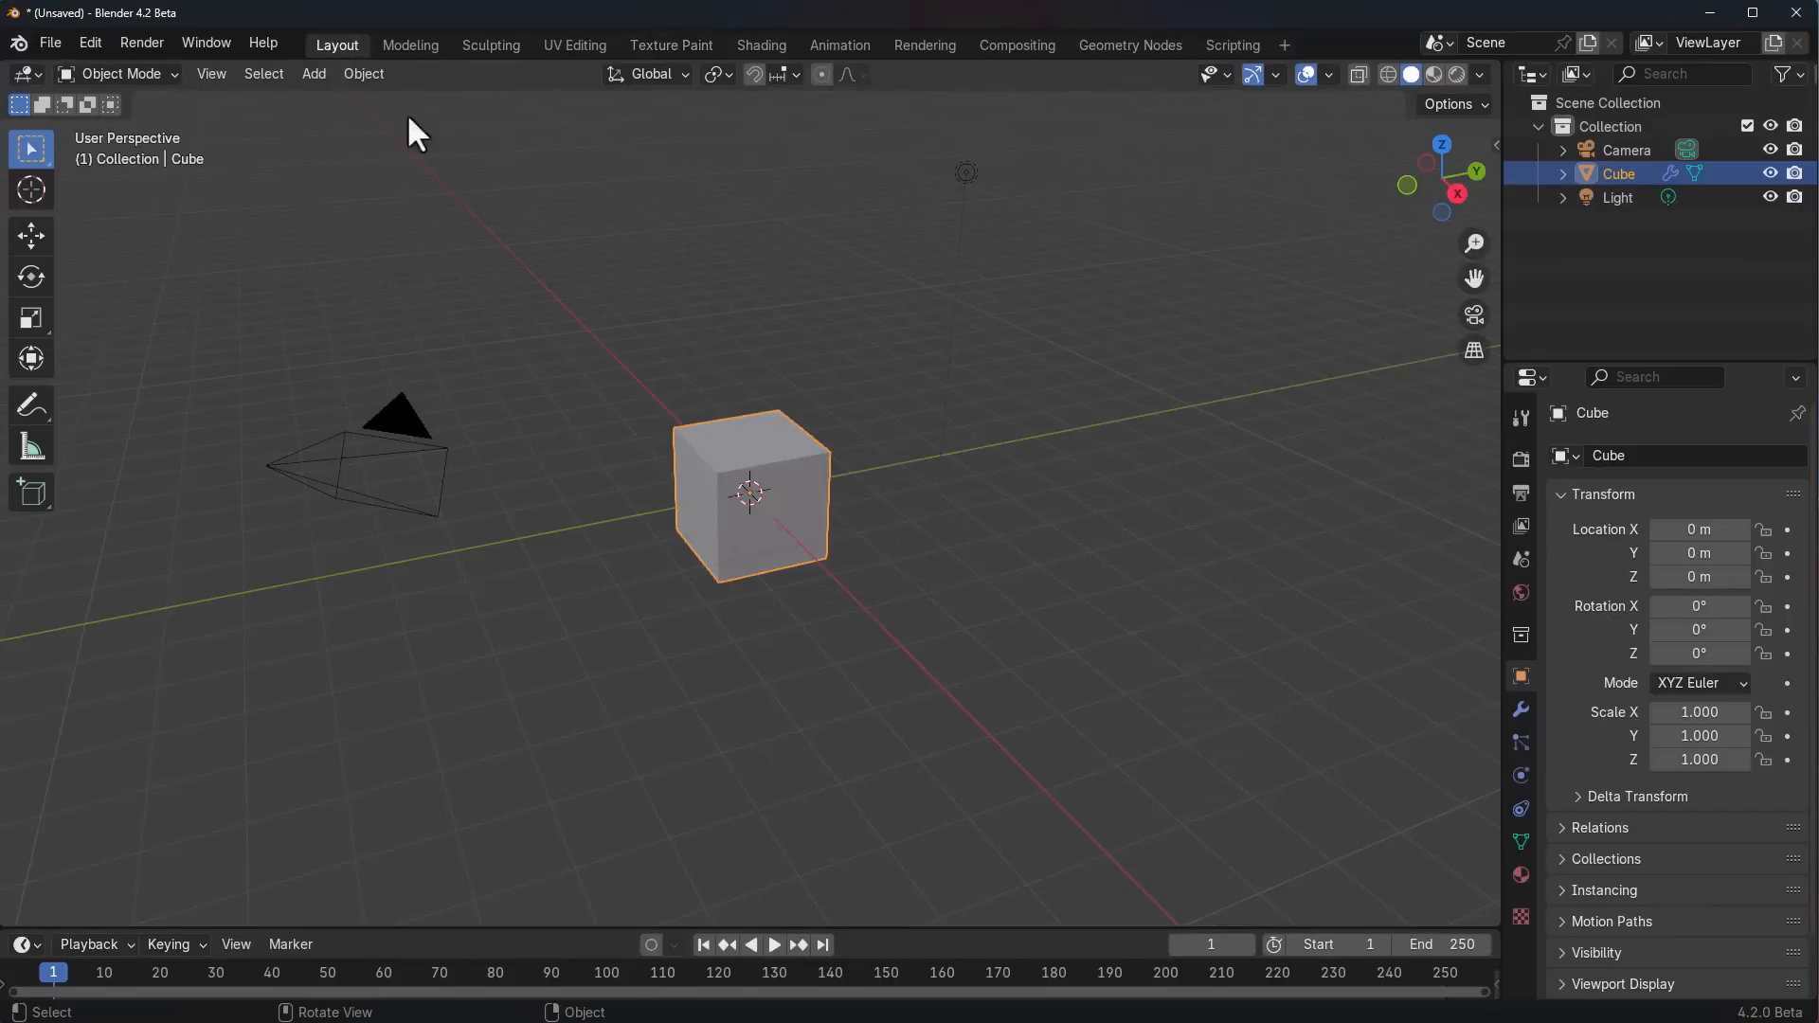
click(1111, 45)
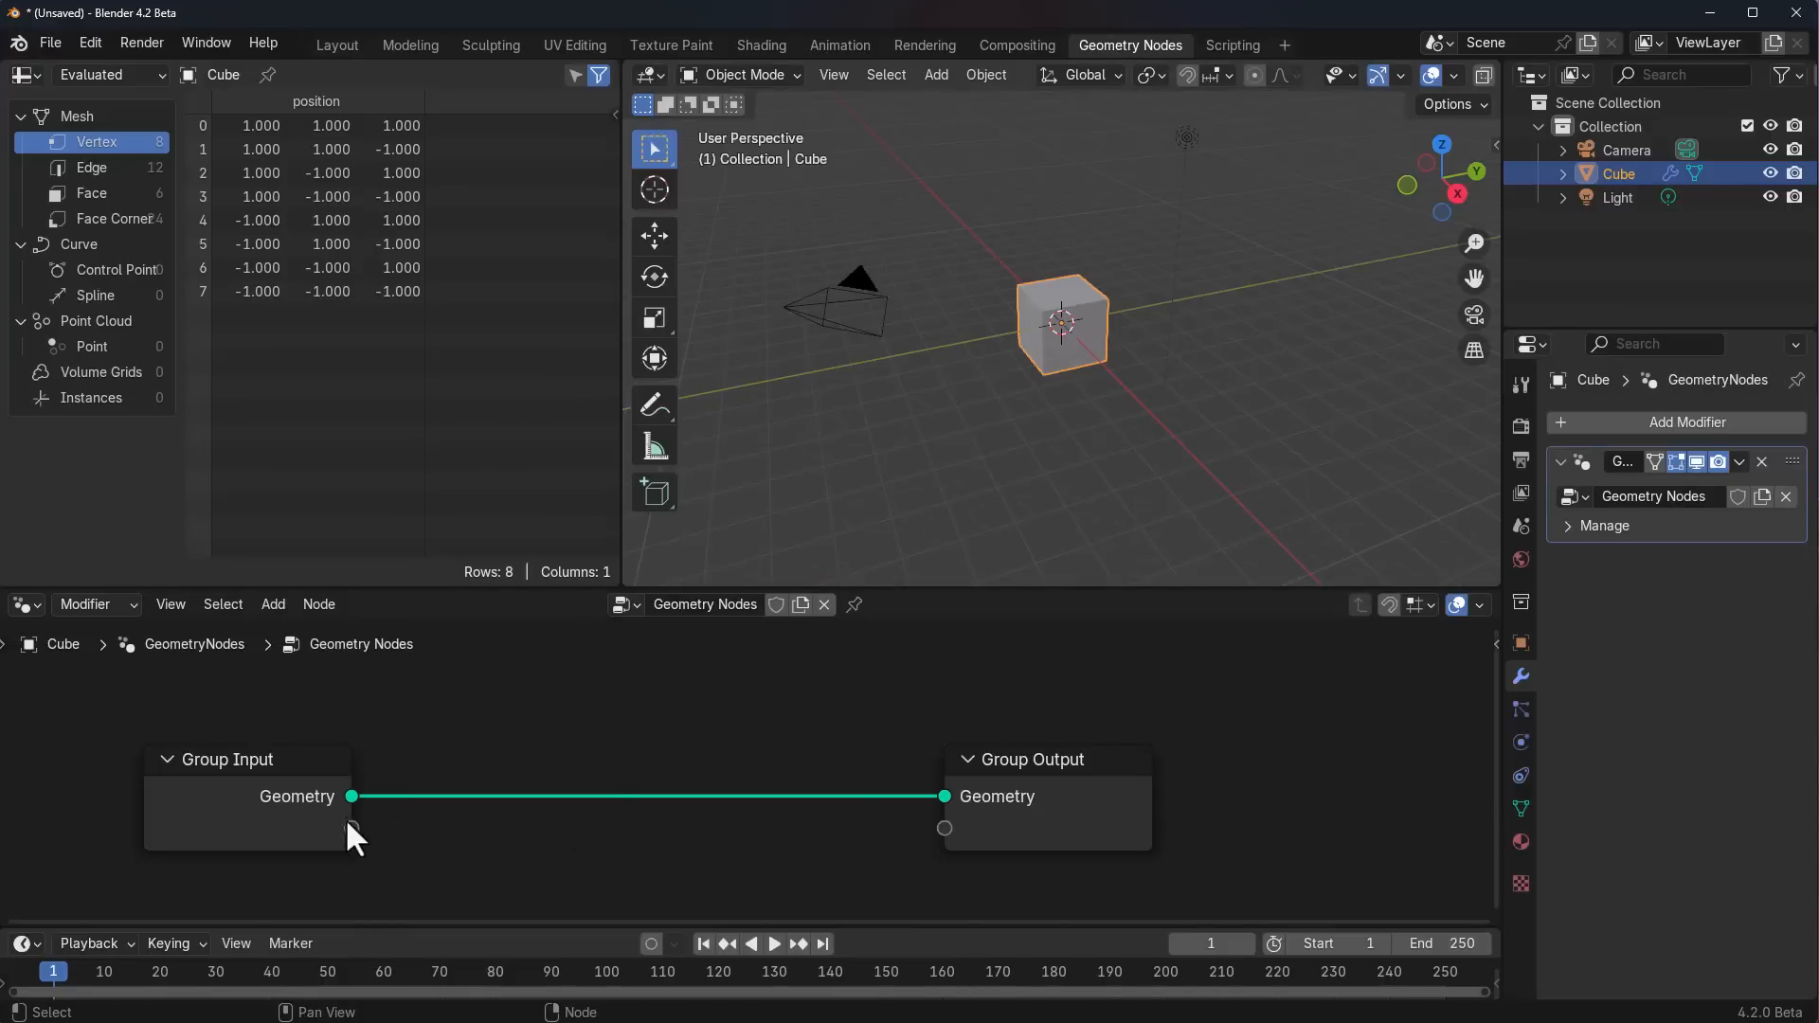
Step: Pull a link from the Group Input's Geometry output and browse the list of compatible nodes
drag(353, 798, 508, 743)
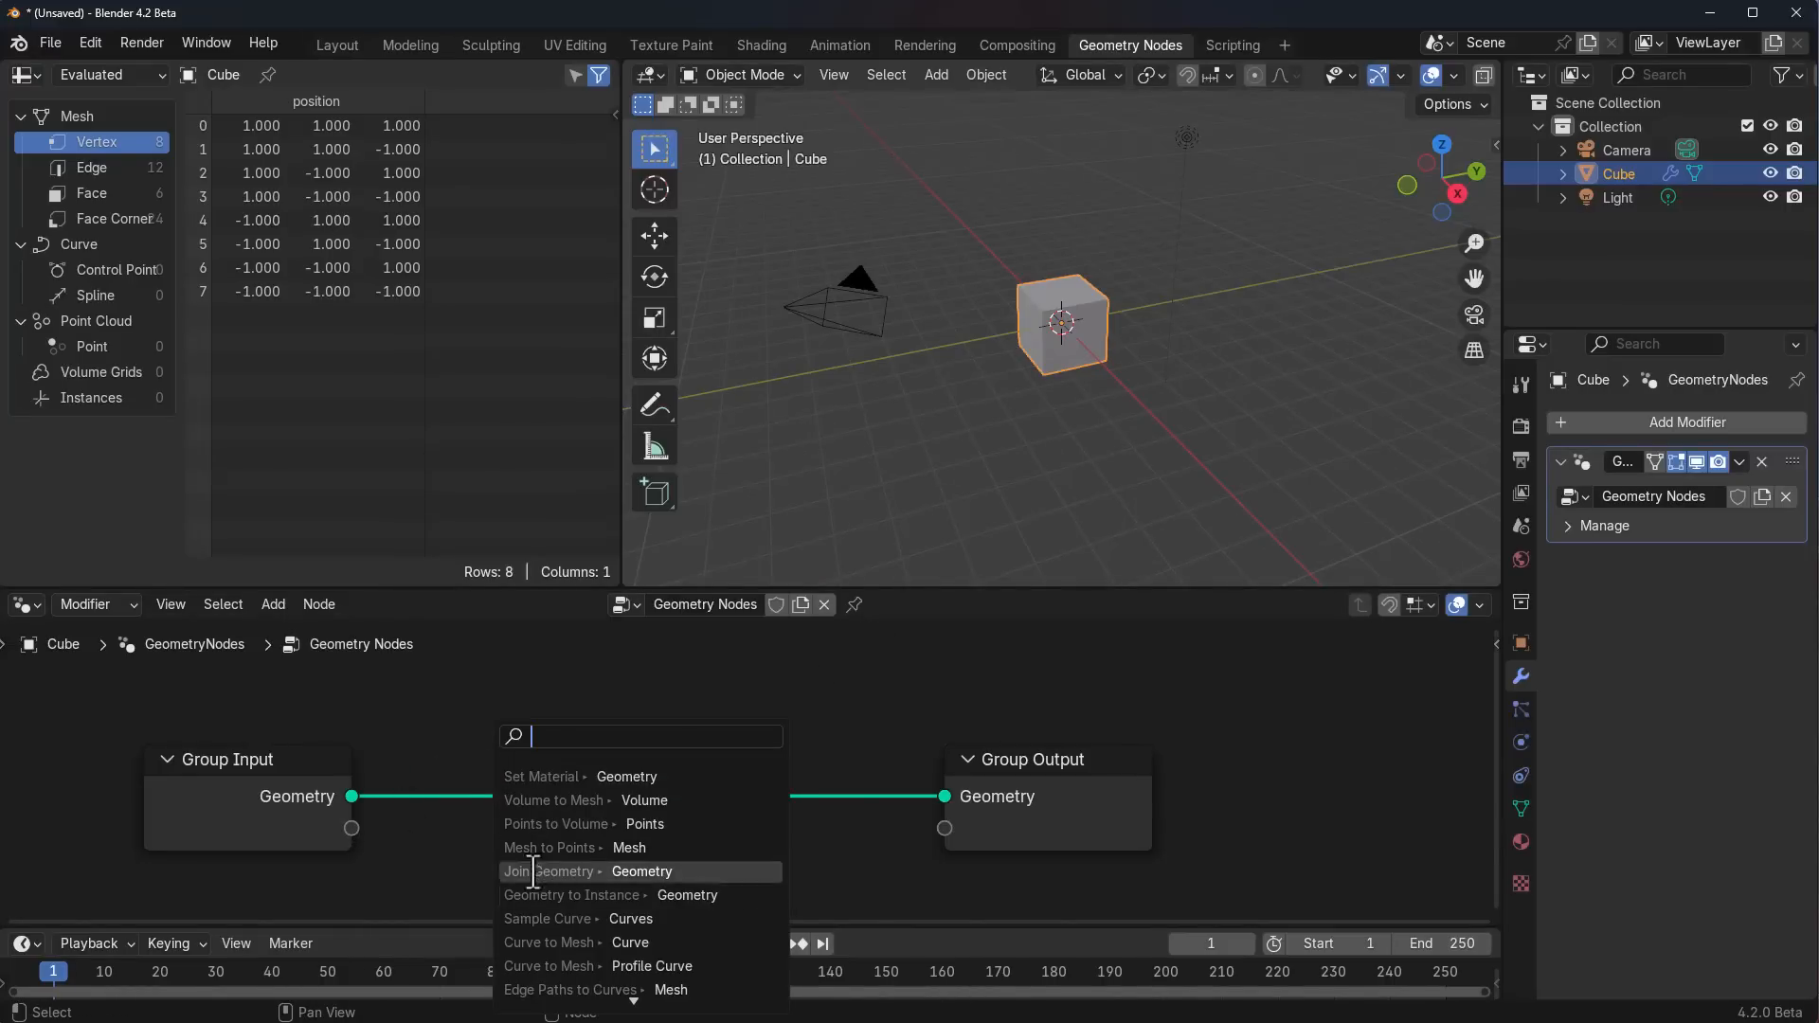
scroll(555, 943, down, 2)
scroll(555, 942, down, 5)
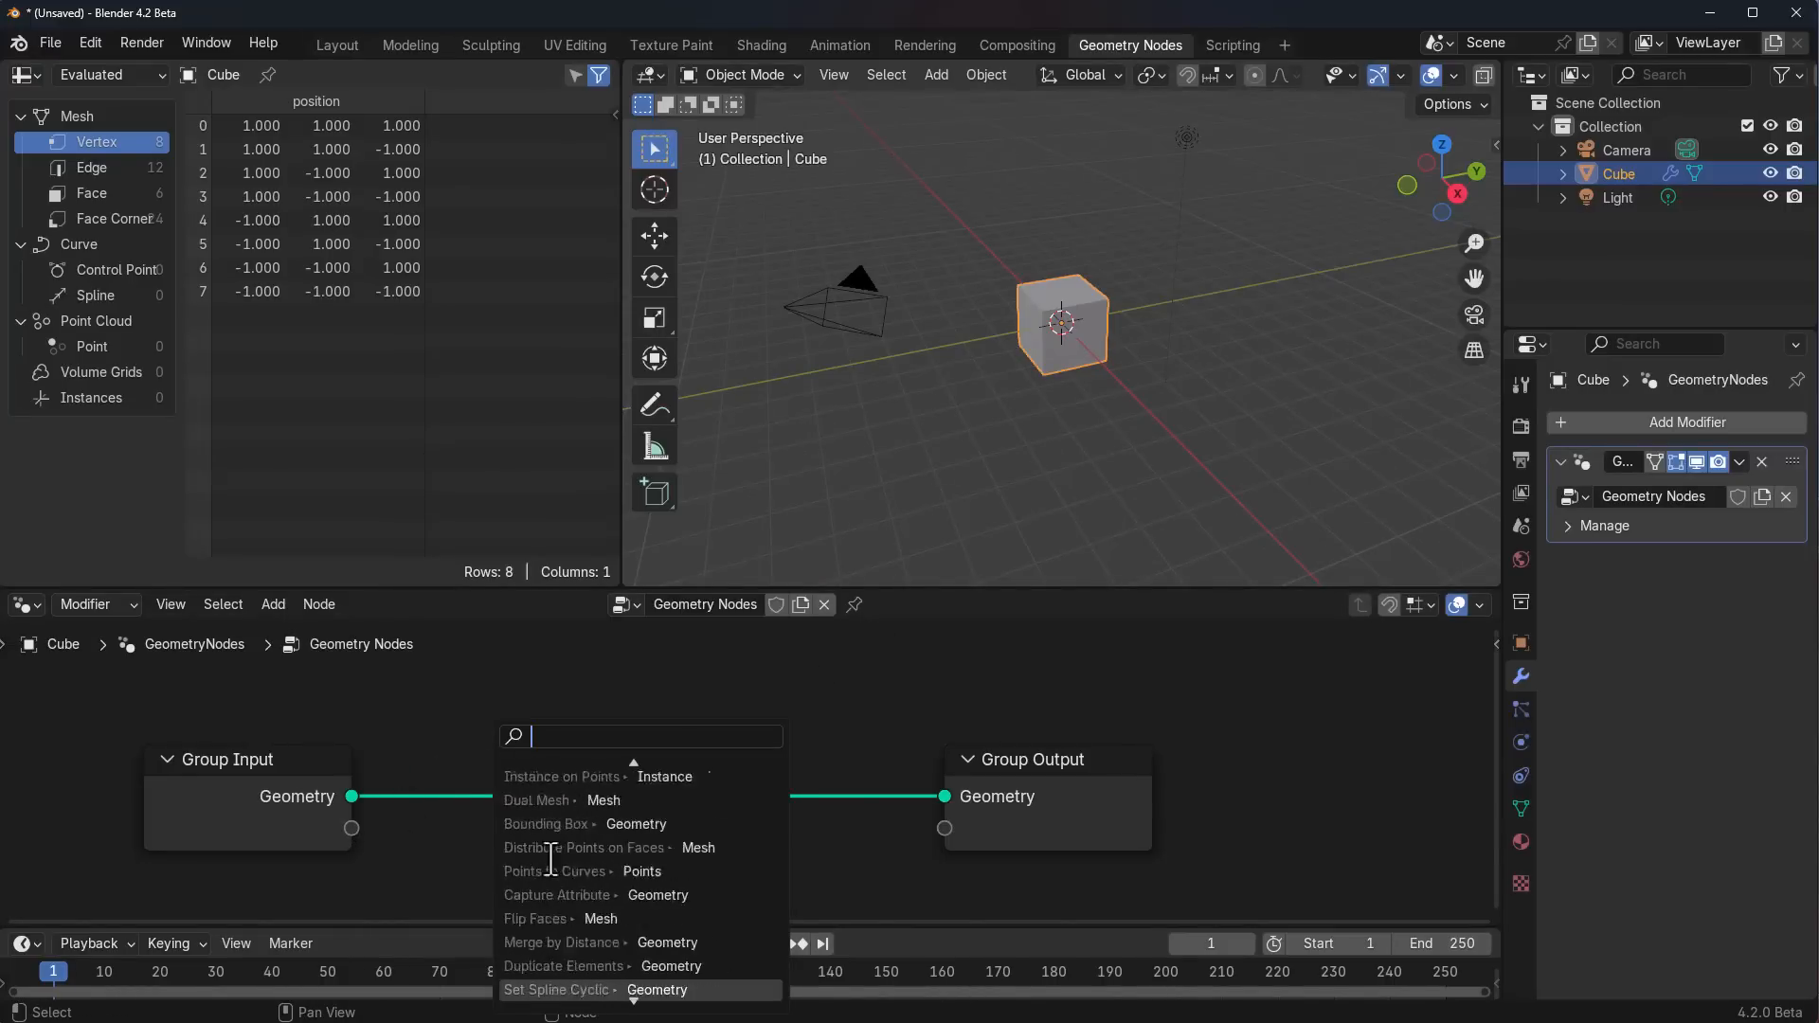
mouse_move(504, 668)
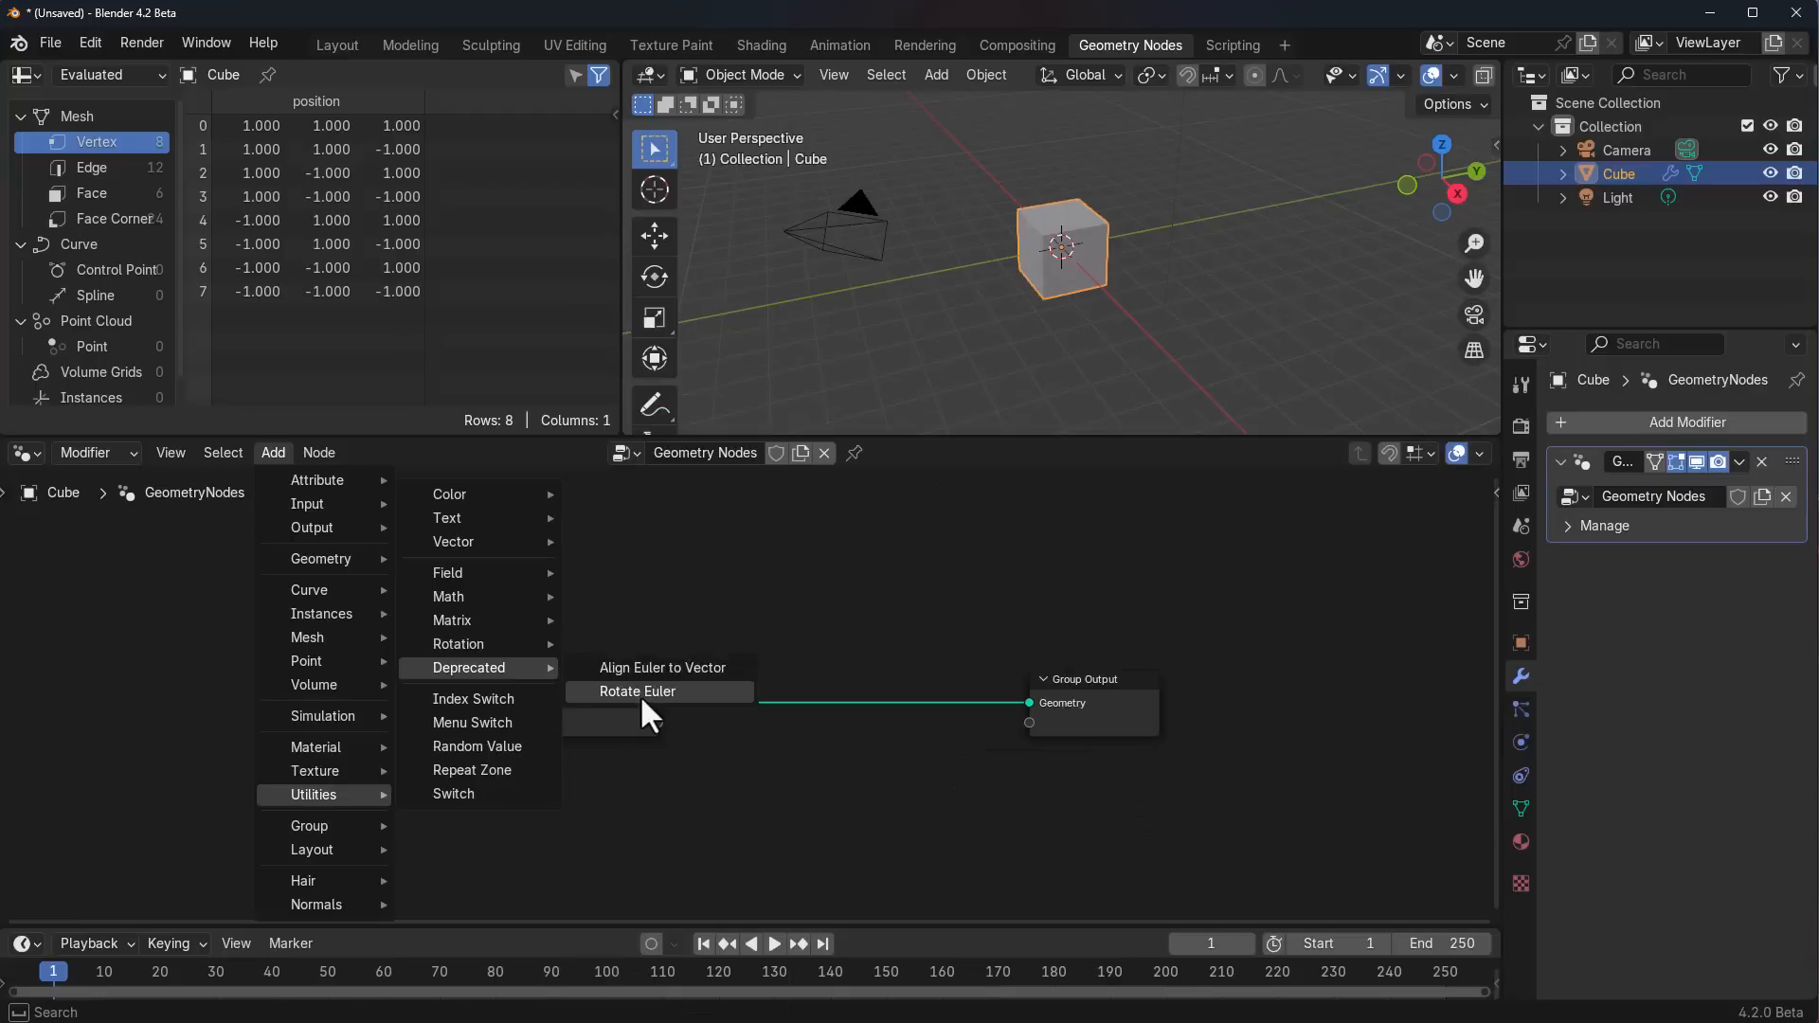
Step: Browse the Utilities category of addable geometry nodes, including its Matrix group
click(273, 452)
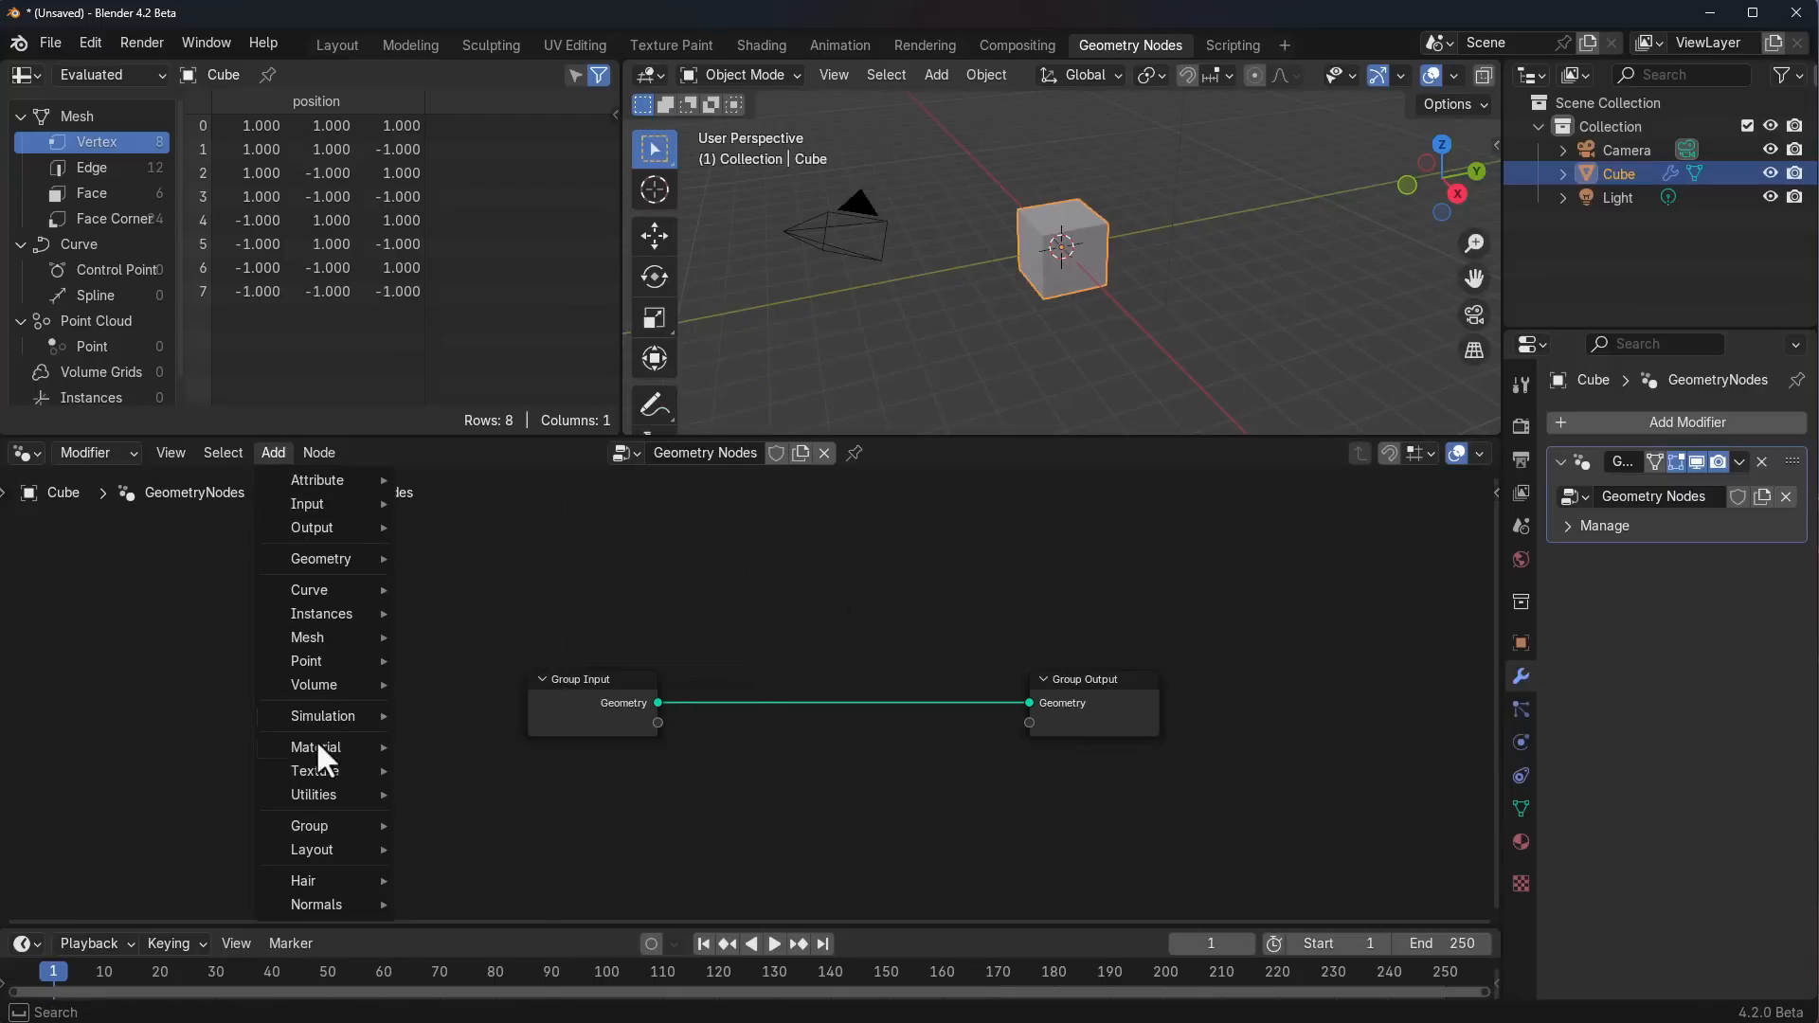
mouse_move(333, 800)
mouse_move(464, 623)
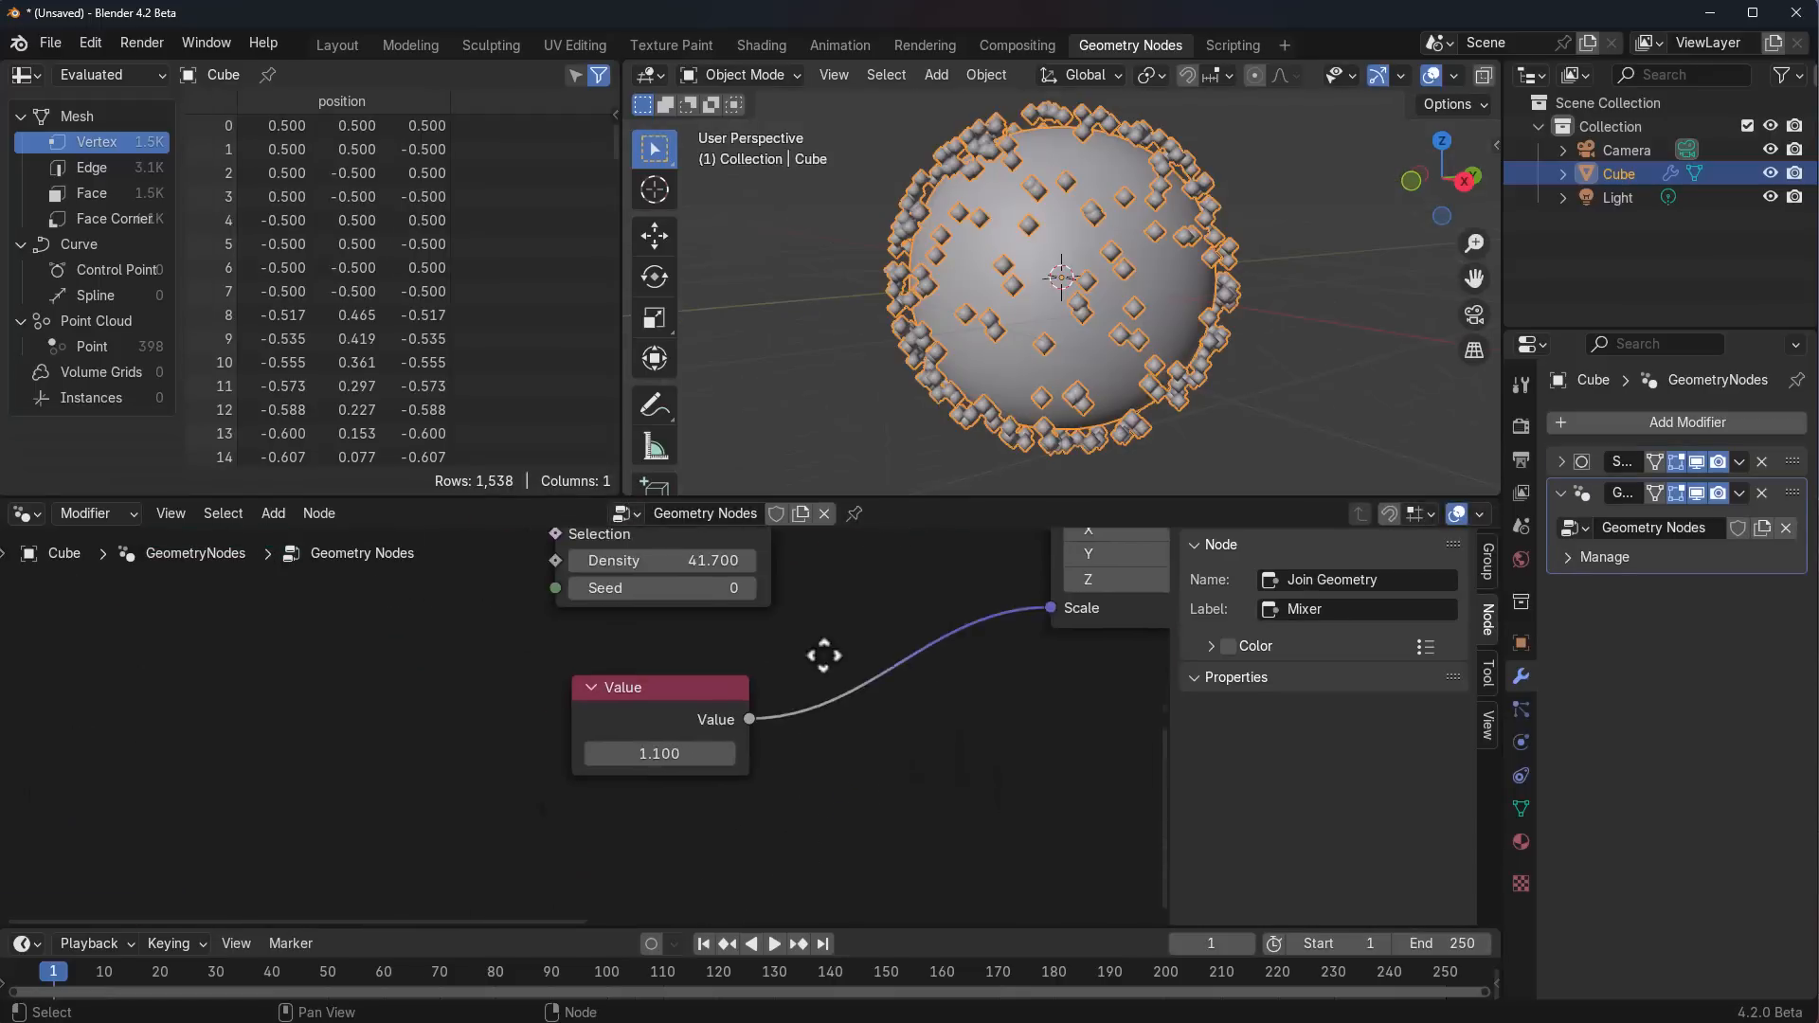
Step: Label the Value node that feeds the Scale input as "Size"
scroll(824, 649, up, 2)
right_click(645, 667)
key(F2)
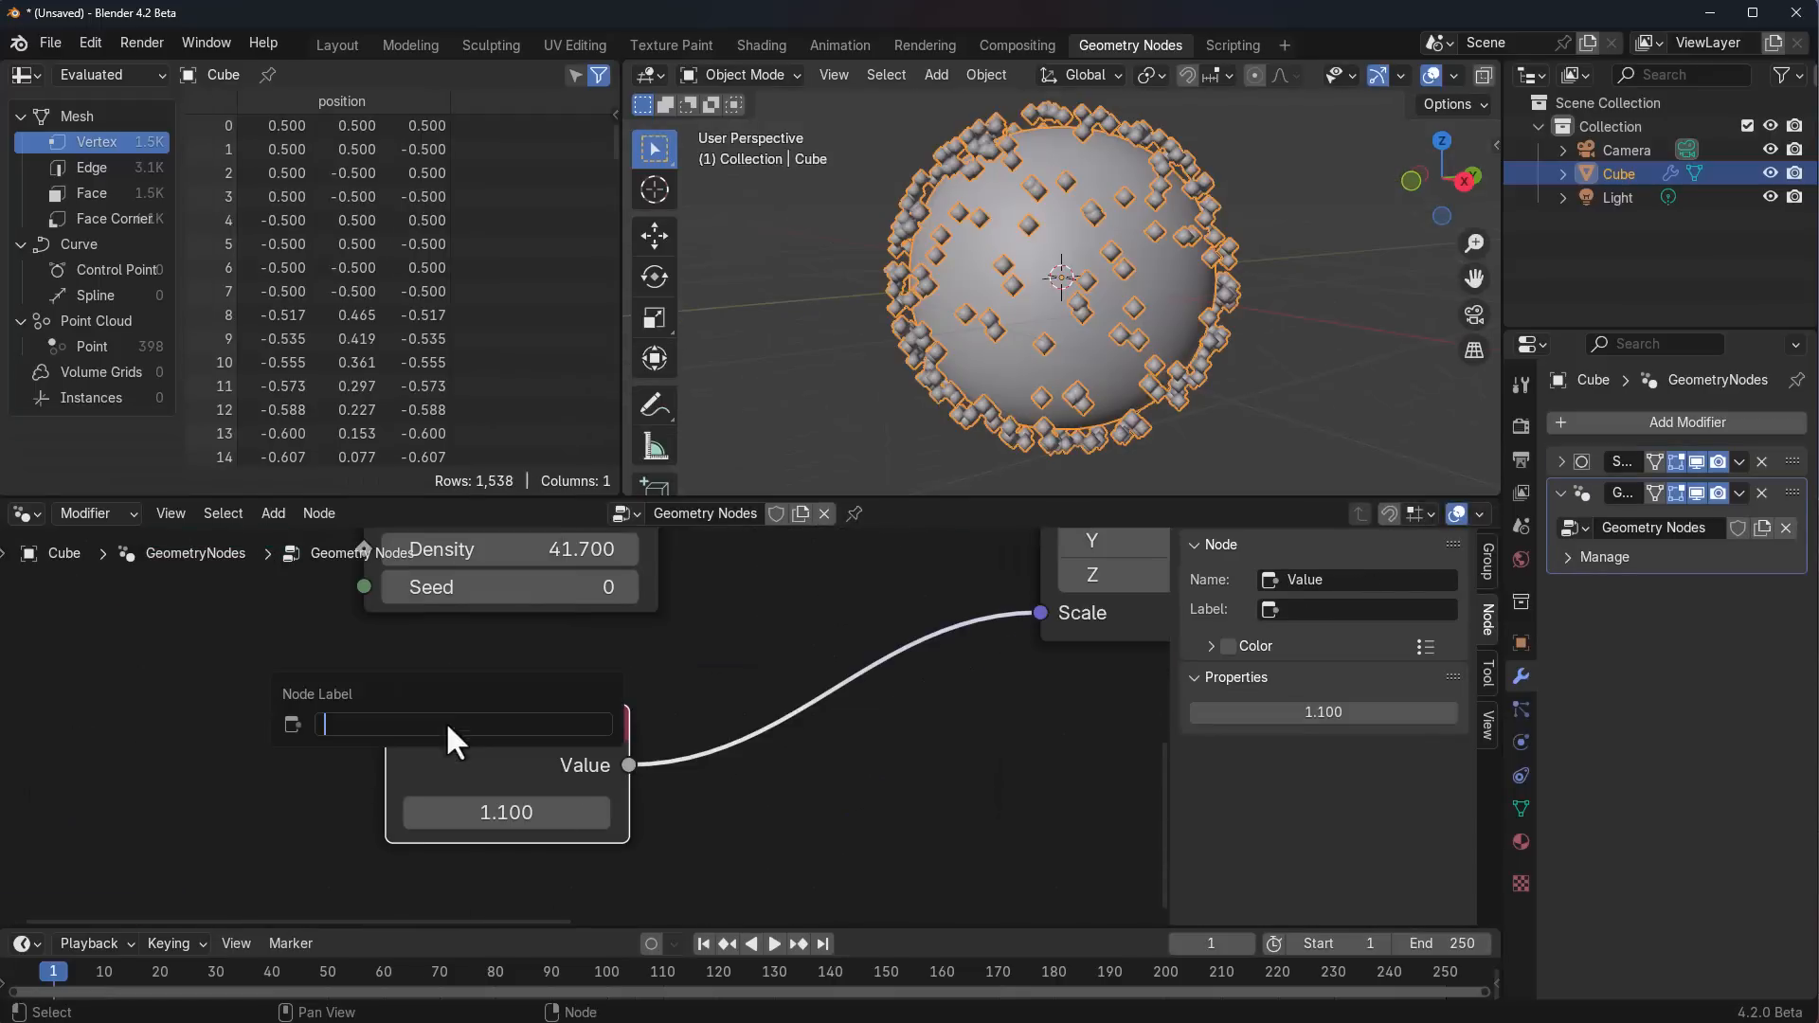
text(Size)
key(Return)
Step: Replace the custom label of the Distribute Points on Faces node
scroll(312, 725, down, 4)
middle_drag(313, 724, 346, 928)
scroll(480, 623, up, 4)
right_click(479, 624)
click(423, 621)
key(BackSpace)
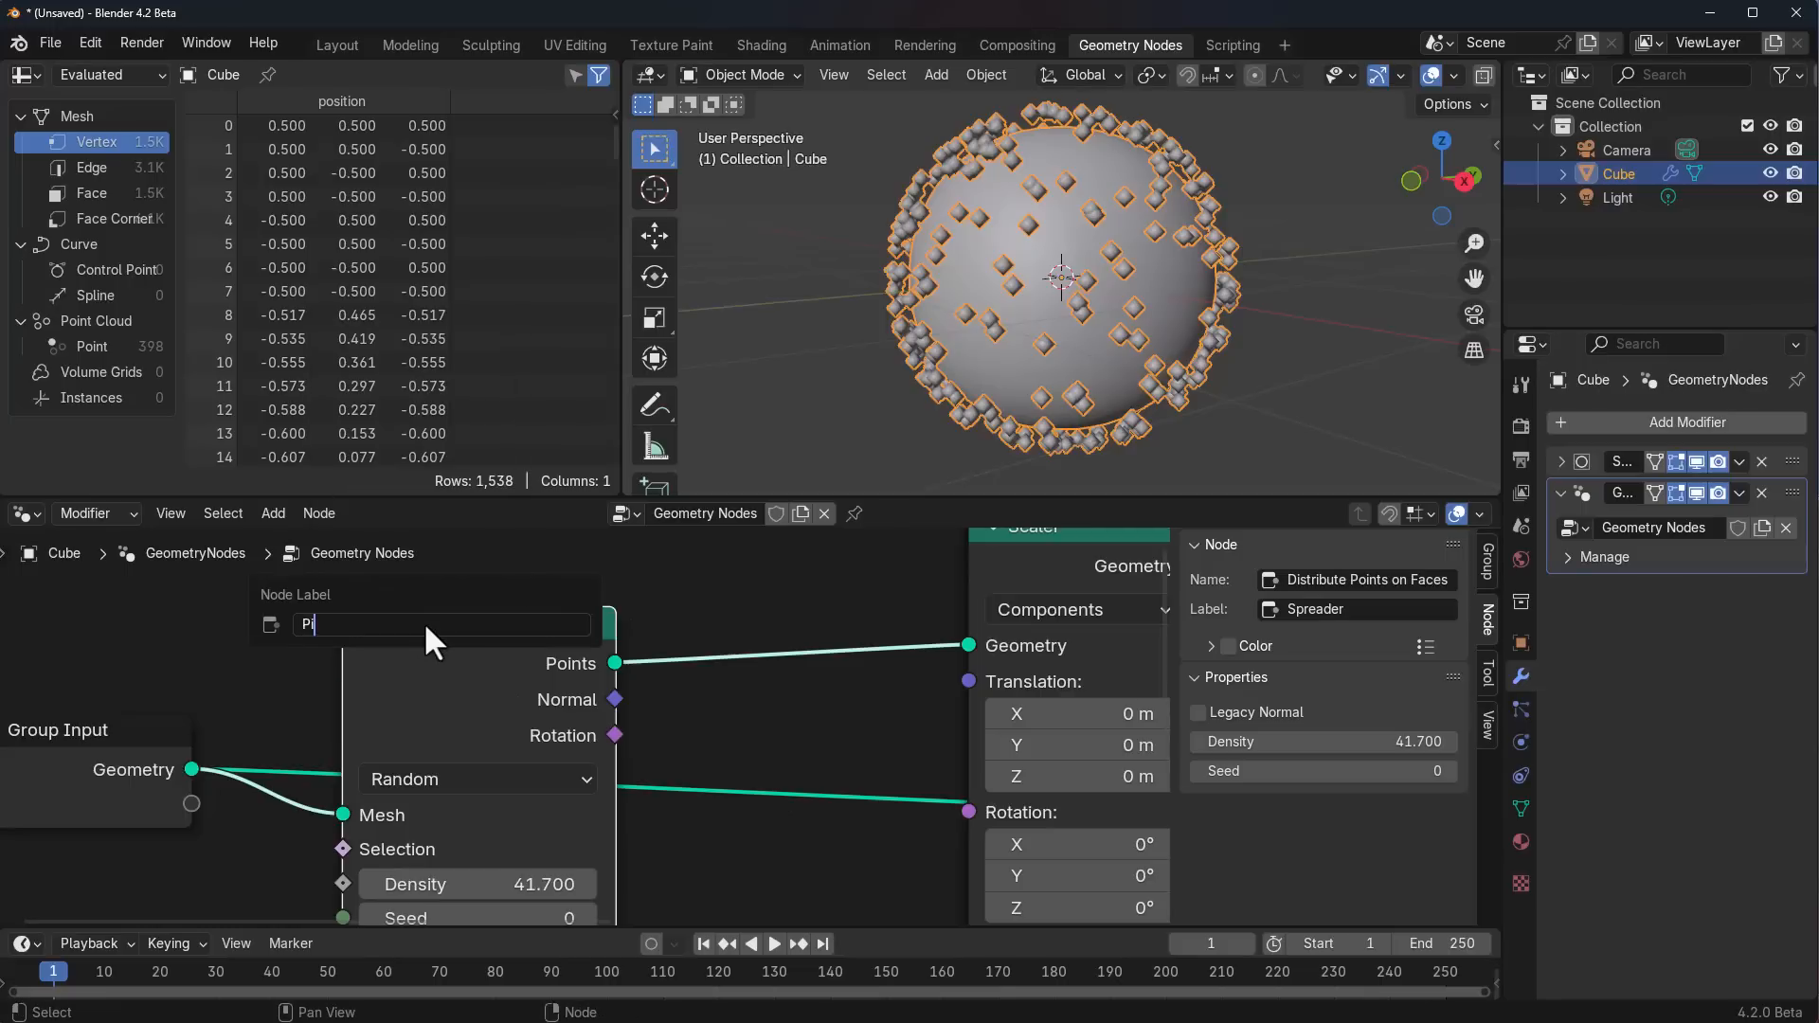
text(Spreader)
key(Return)
scroll(707, 748, down, 3)
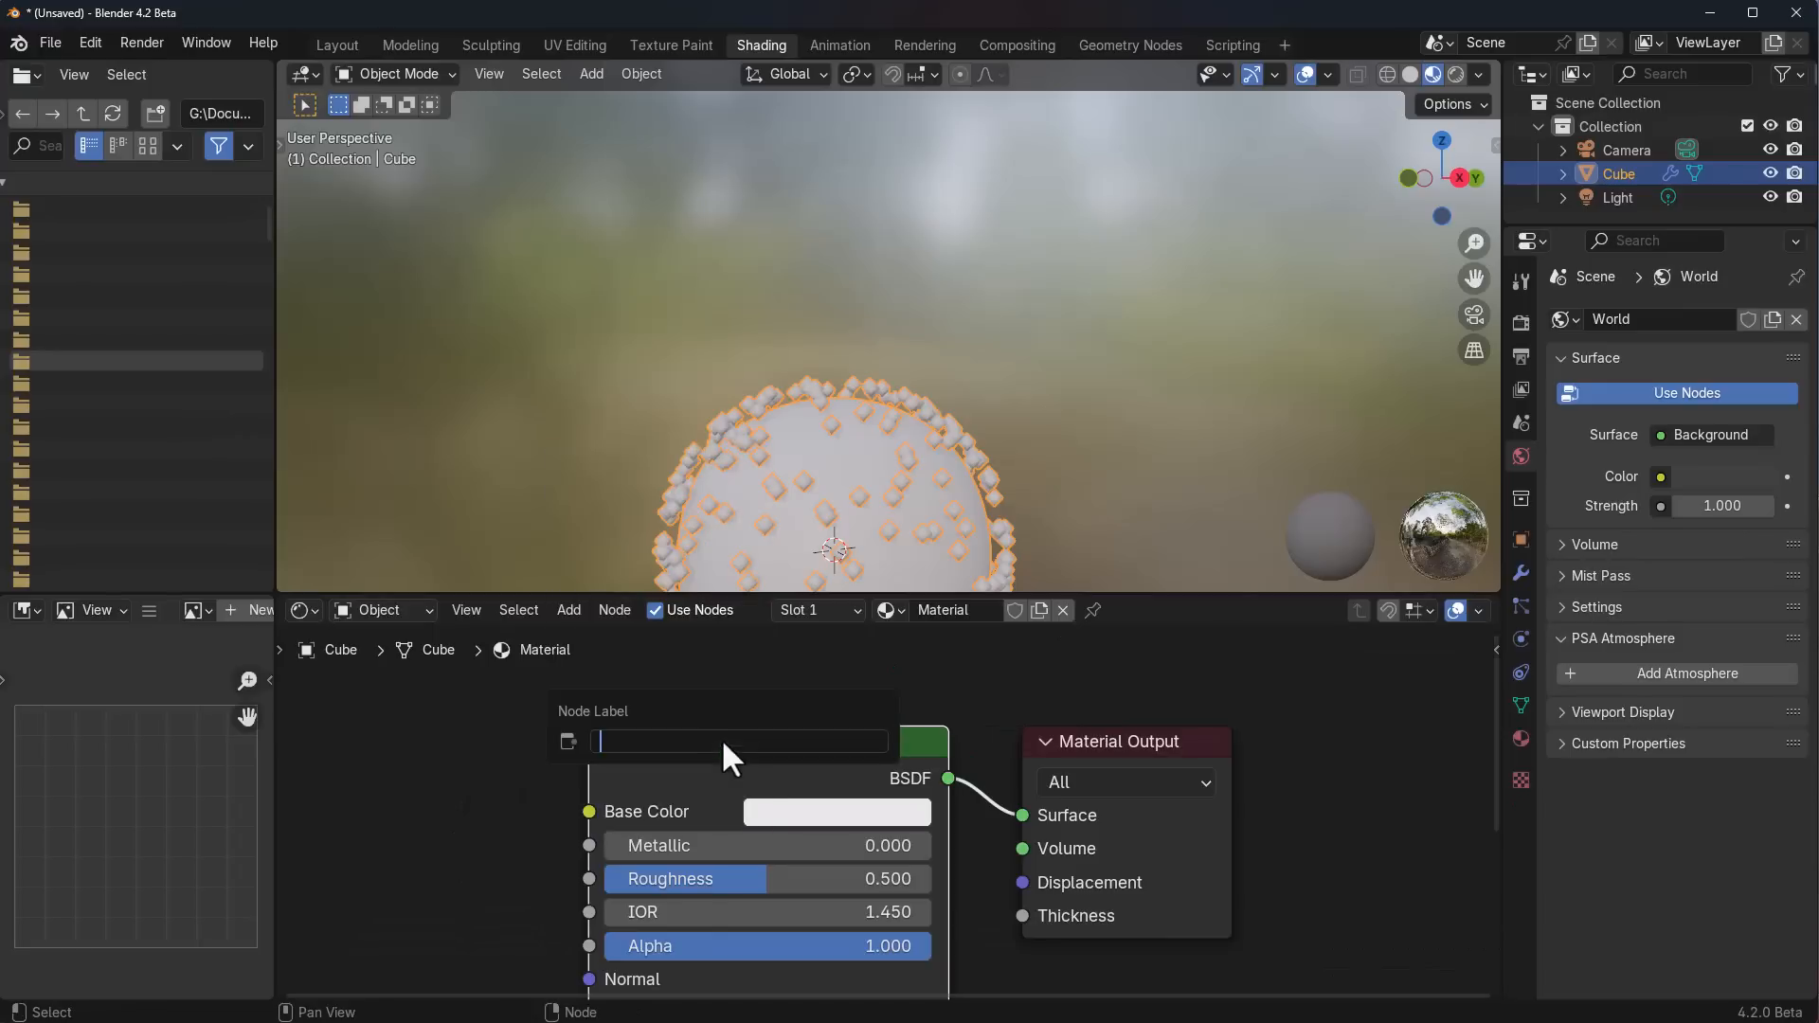
Step: Label the Principled BSDF node of the cube's material "My_Shader"
text(Shader)
key(Home)
text(My_)
key(Return)
Step: Set My_Shader's base color to pink from the node's sidebar properties and deselect the sphere
scroll(1032, 881, down, 1)
key(n)
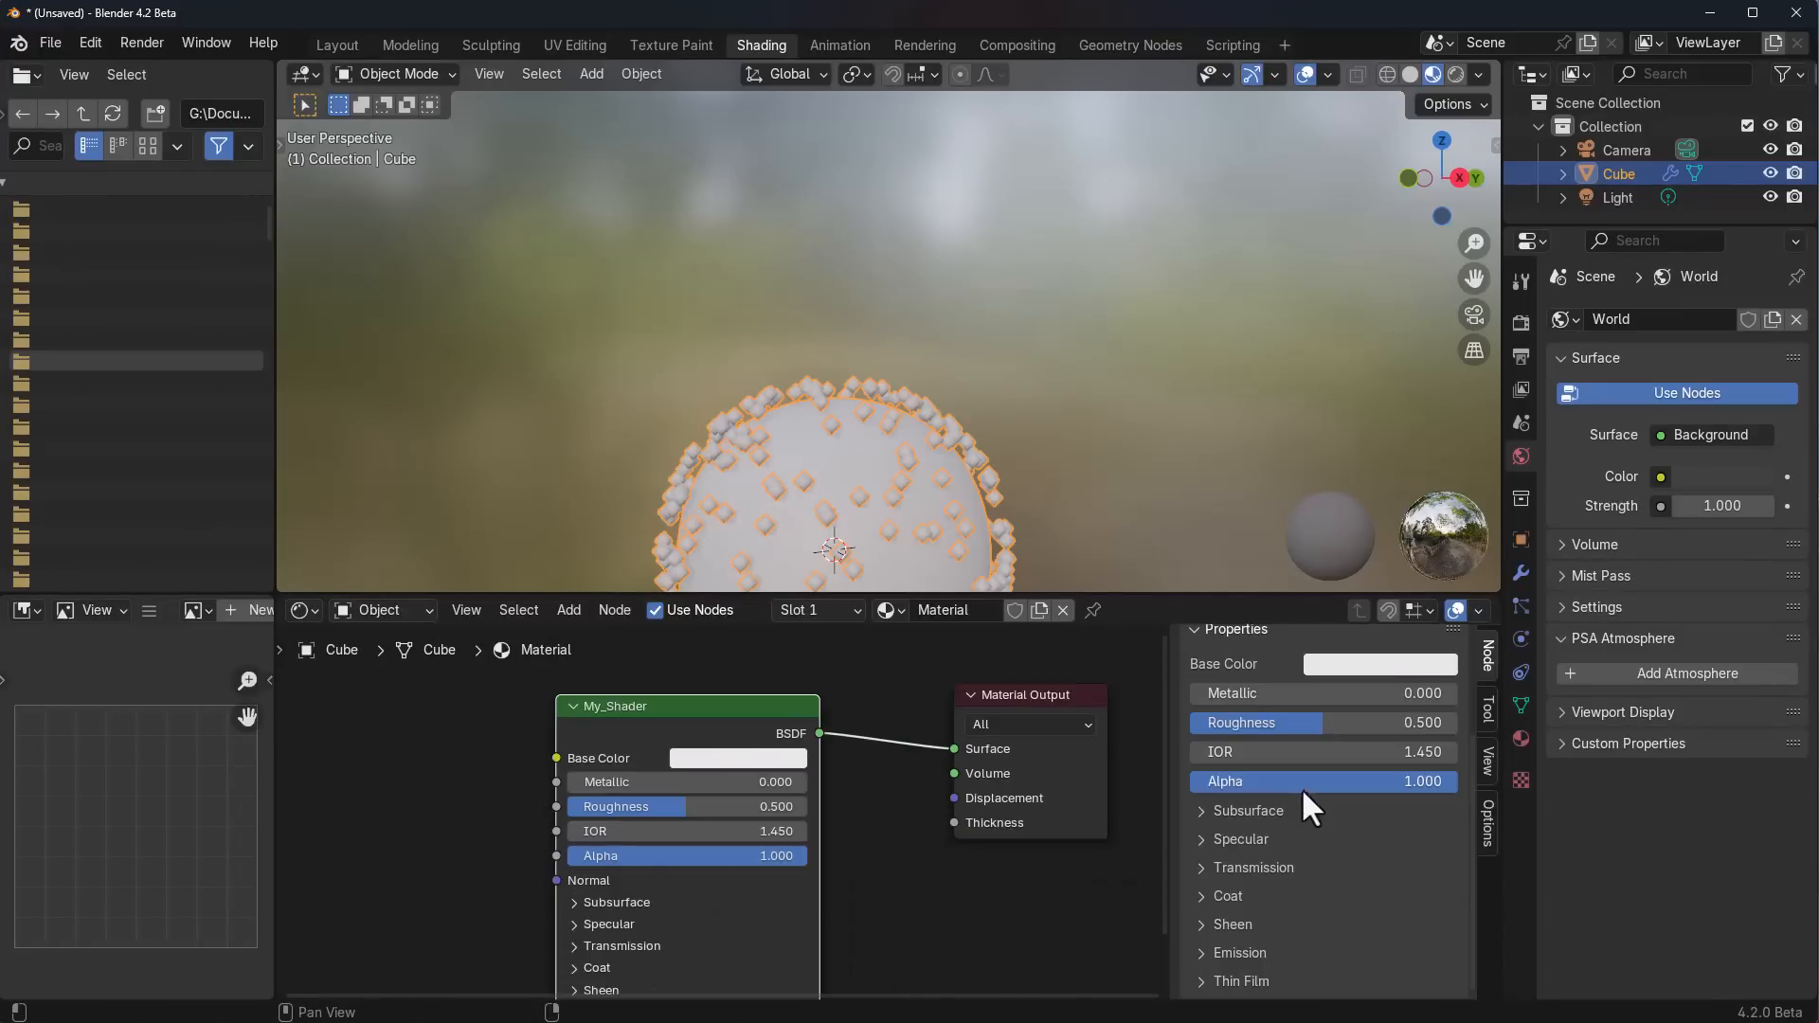
click(1345, 663)
drag(1425, 504, 1451, 459)
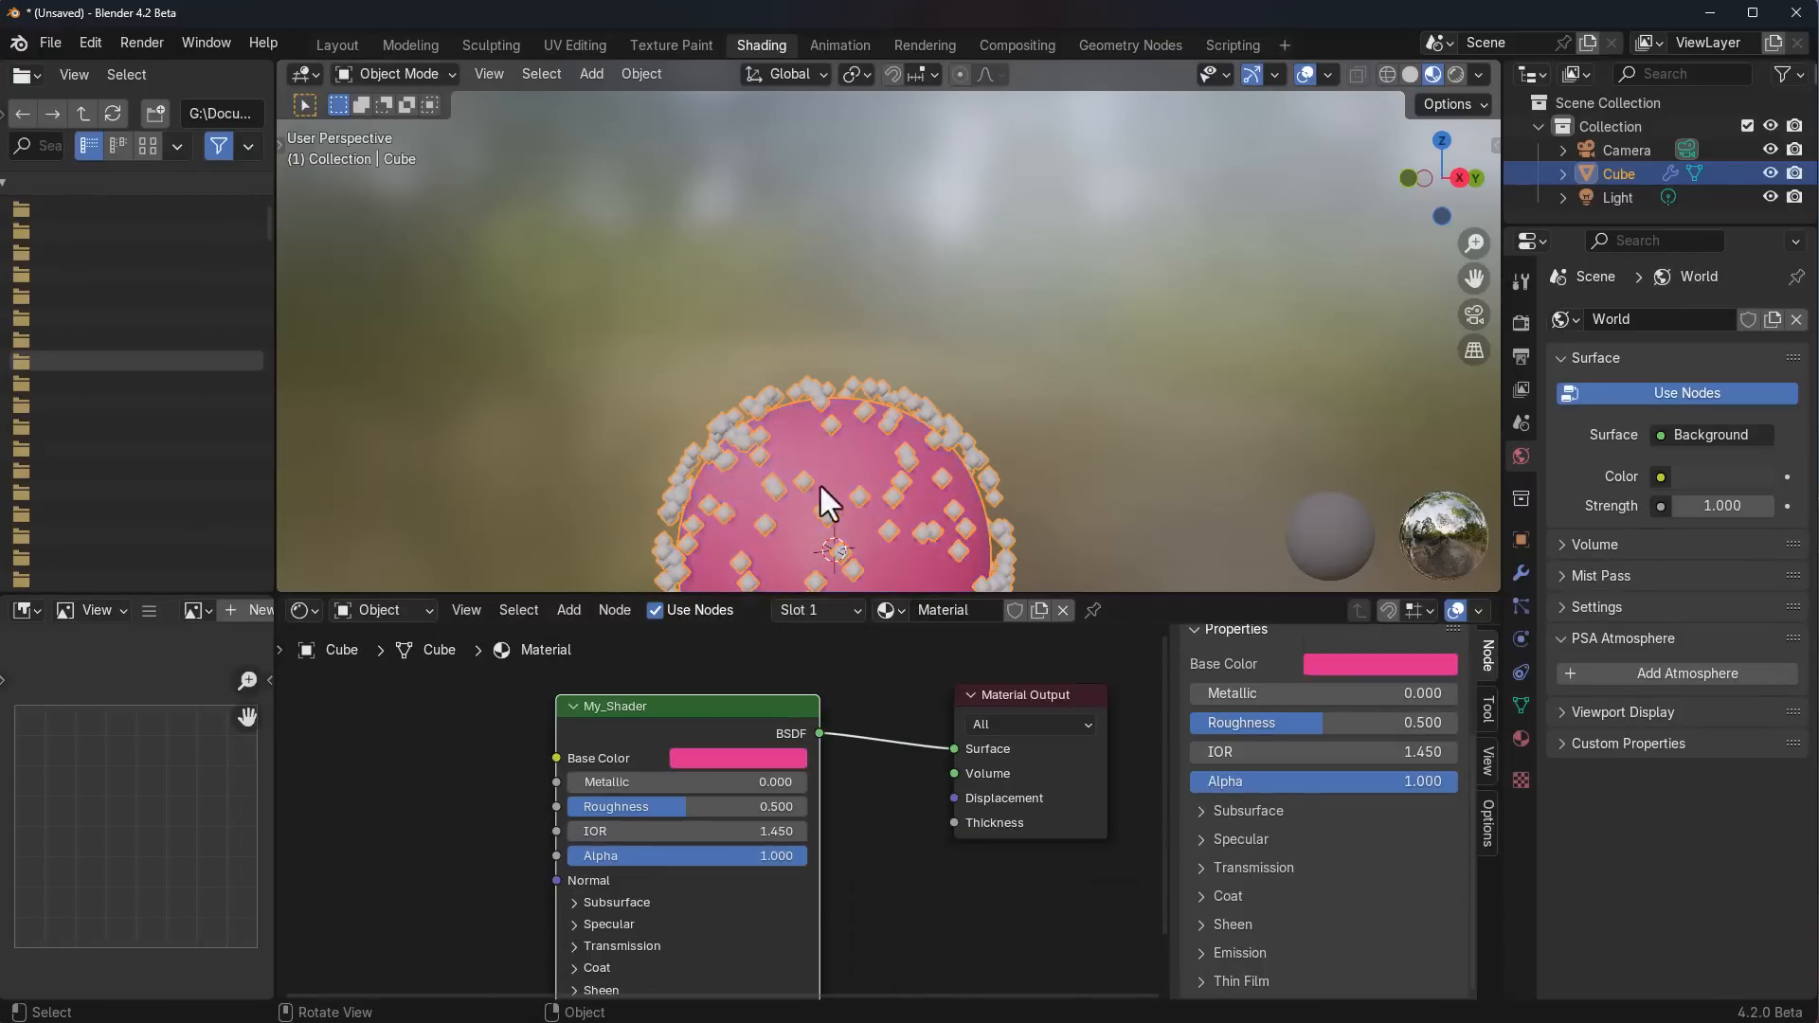
scroll(834, 488, down, 3)
shift+middle_drag(953, 509, 986, 389)
scroll(995, 391, up, 4)
click(1162, 408)
middle_drag(1256, 407, 1215, 402)
scroll(1288, 875, up, 1)
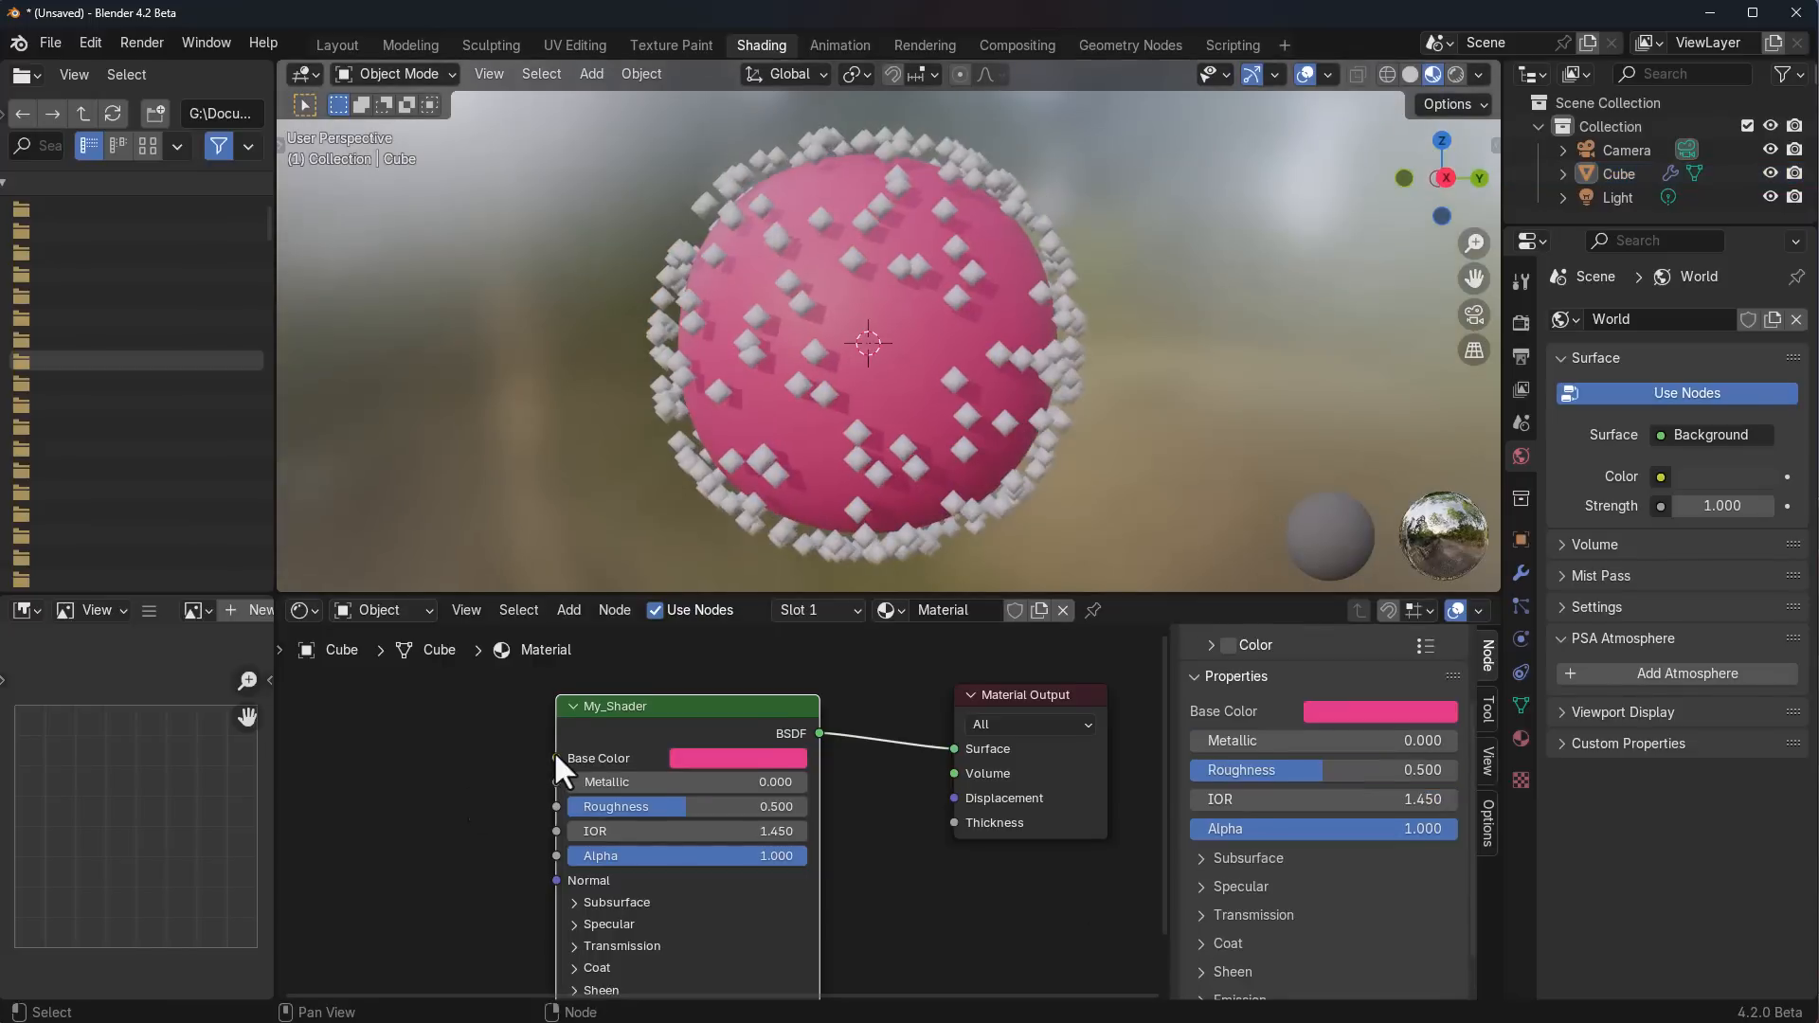
Step: Add a Color Ramp node connected to My_Shader's Base Color input and place it beside the shader
middle_drag(554, 750, 701, 750)
drag(704, 758, 587, 752)
text(ramp)
key(Return)
click(587, 753)
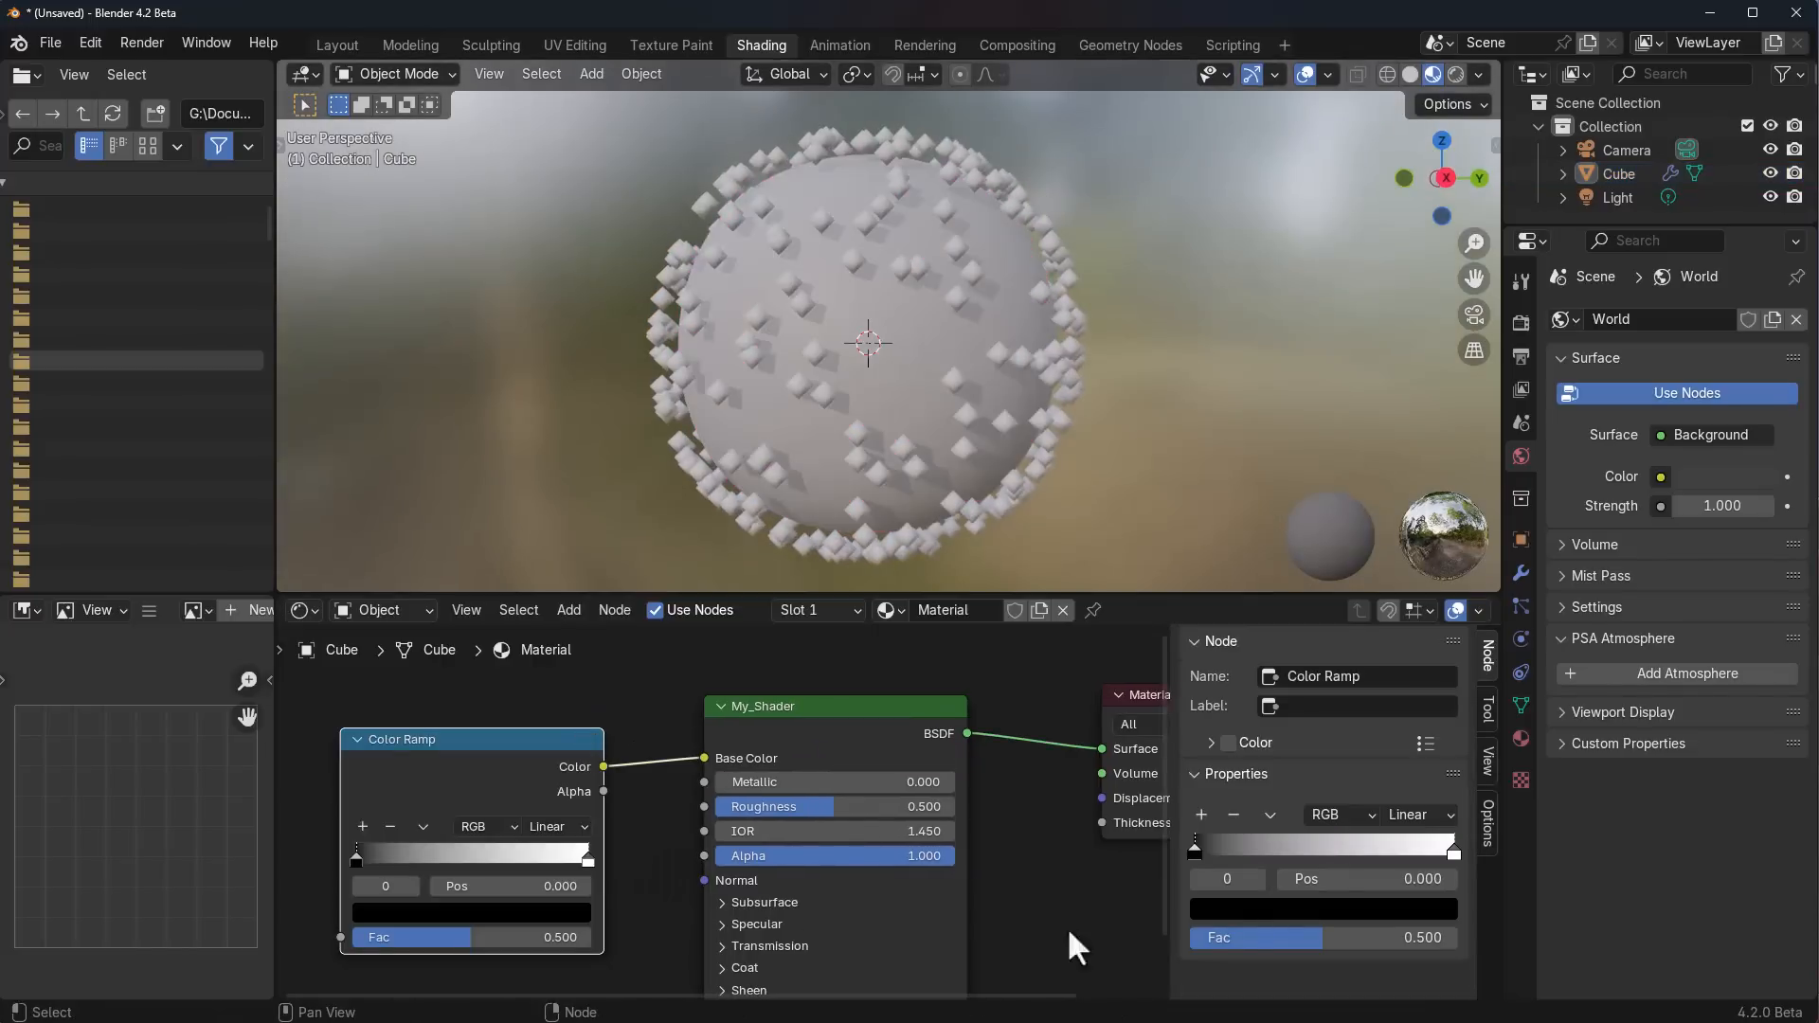
Step: Change the color of the Color Ramp's first stop from the node's sidebar properties
click(1256, 912)
drag(1426, 599, 1428, 570)
drag(1393, 592, 1369, 610)
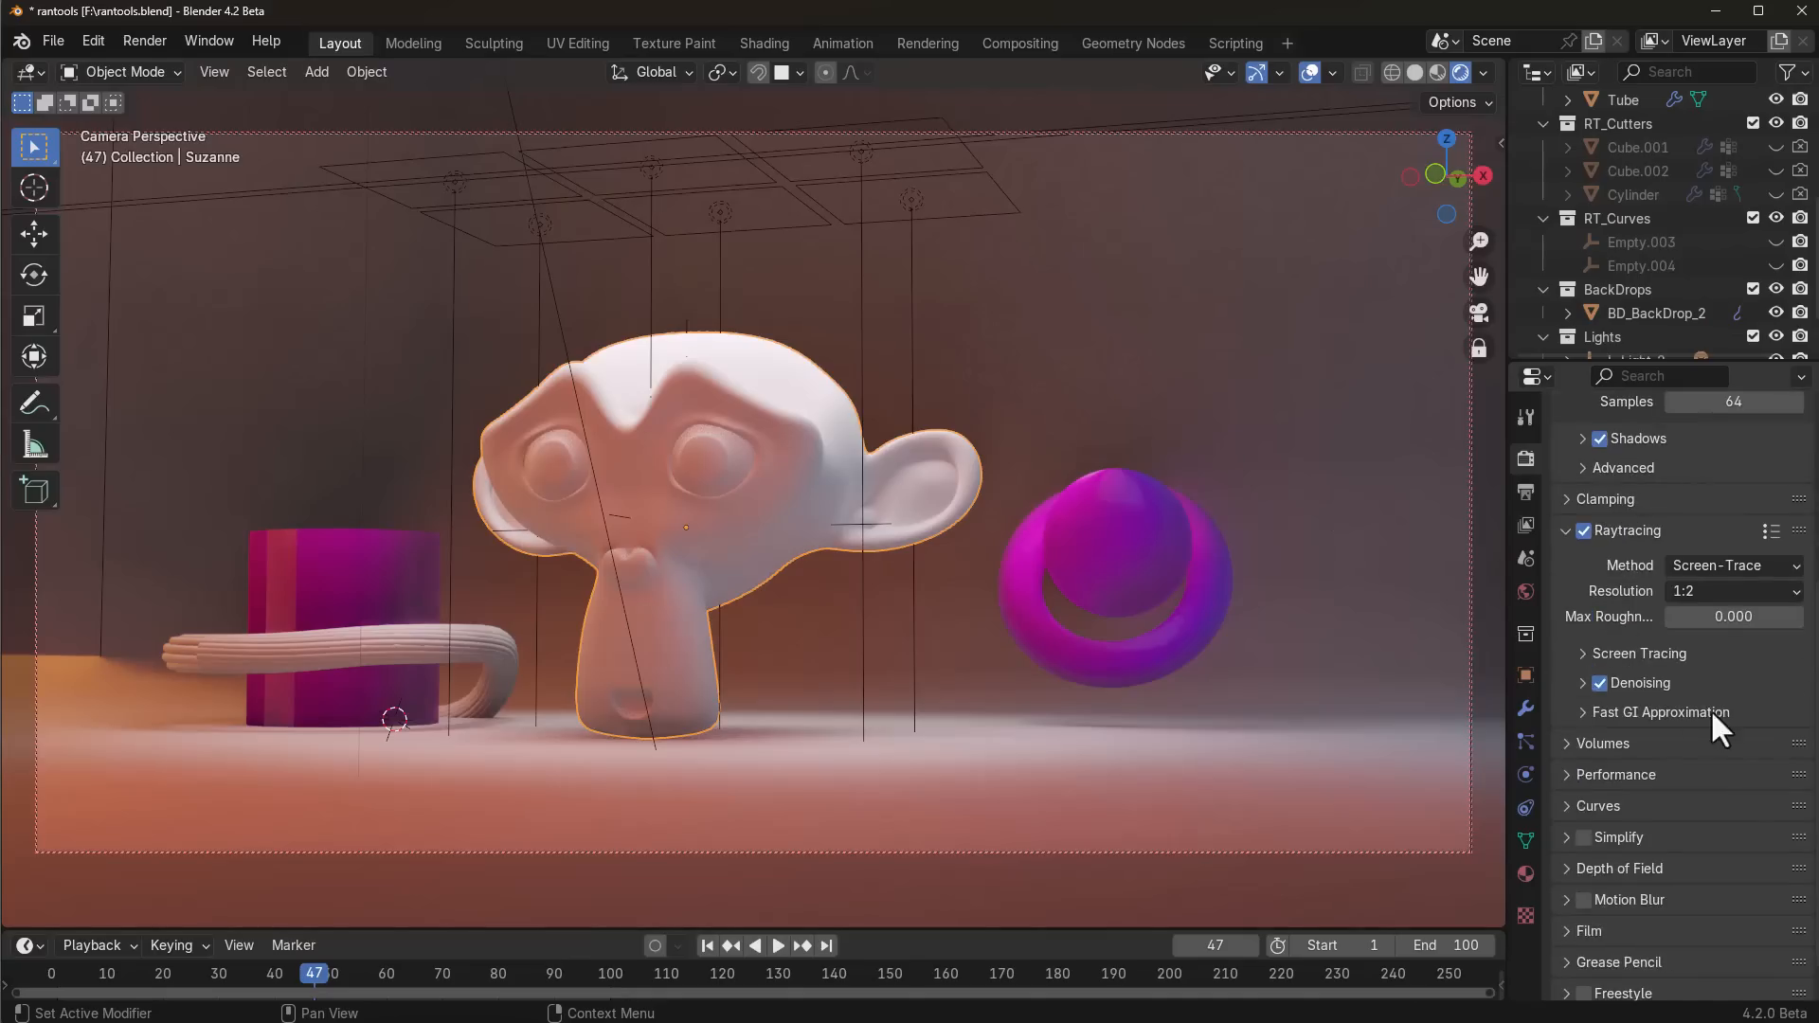
Step: Try Ambient Occlusion as the Fast GI Approximation method for the monkey scene and return it to Global Illumination
click(1582, 711)
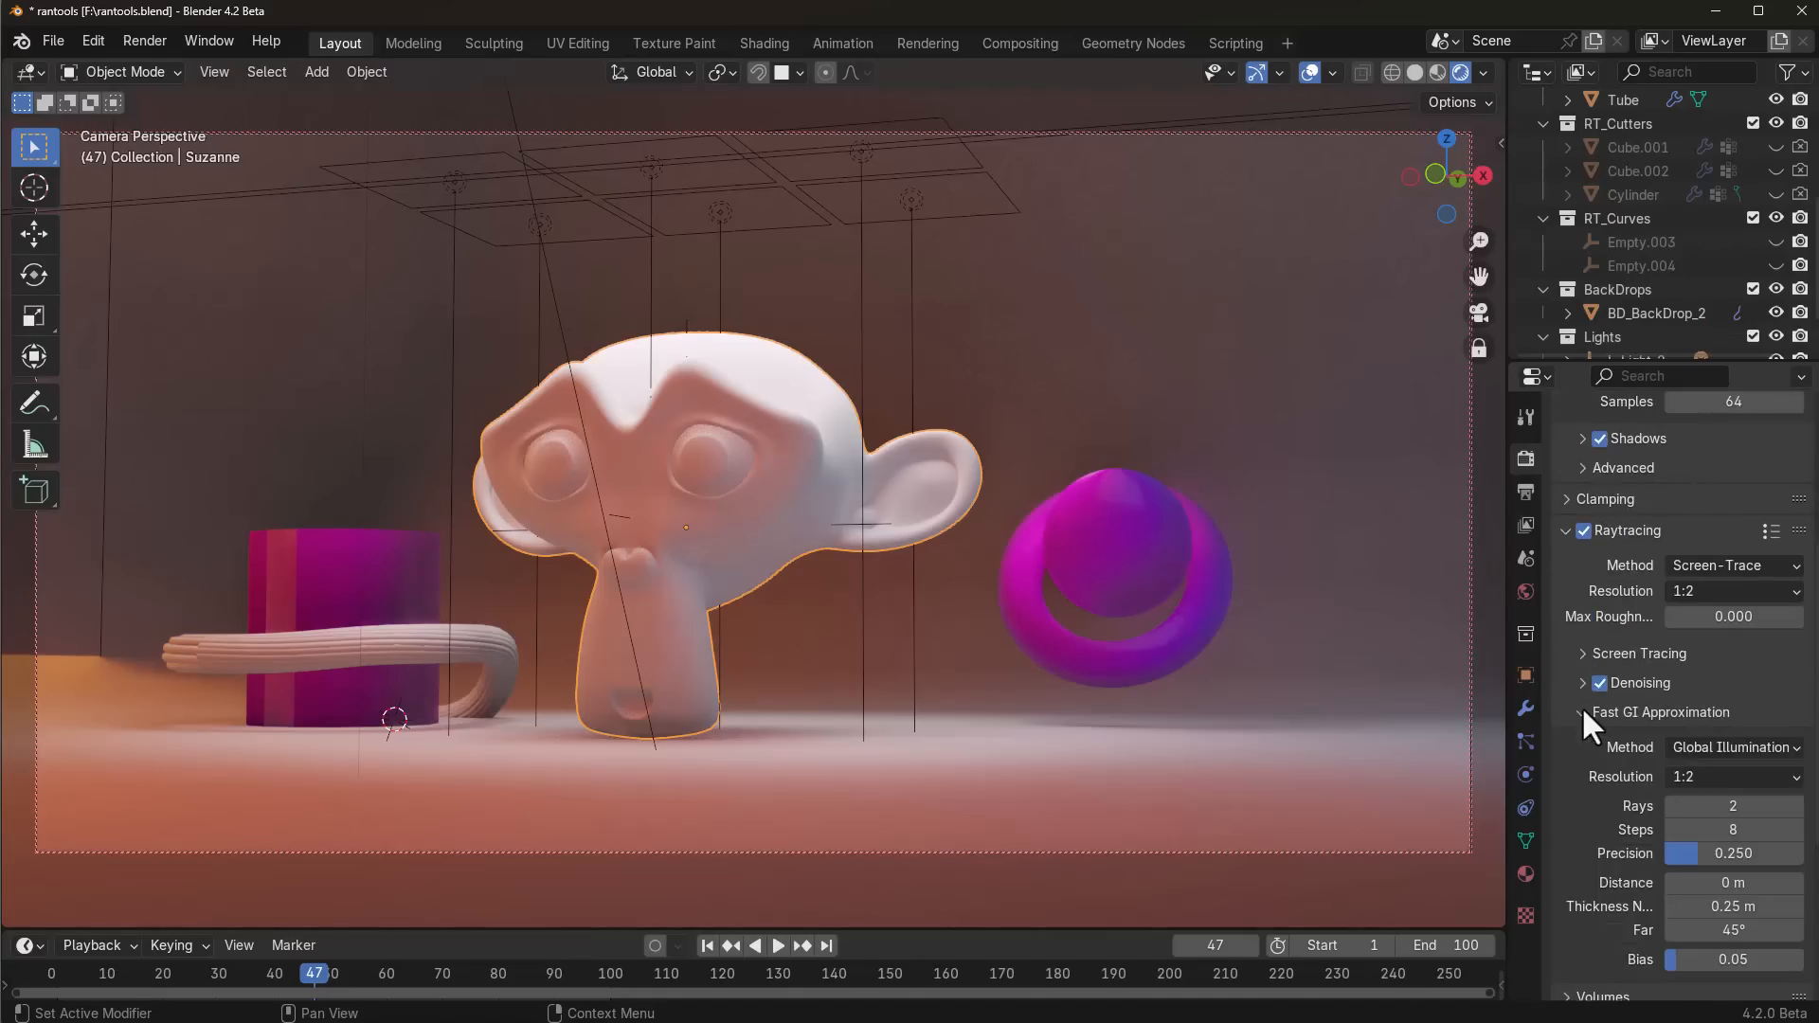
click(1697, 744)
click(1703, 772)
click(1713, 748)
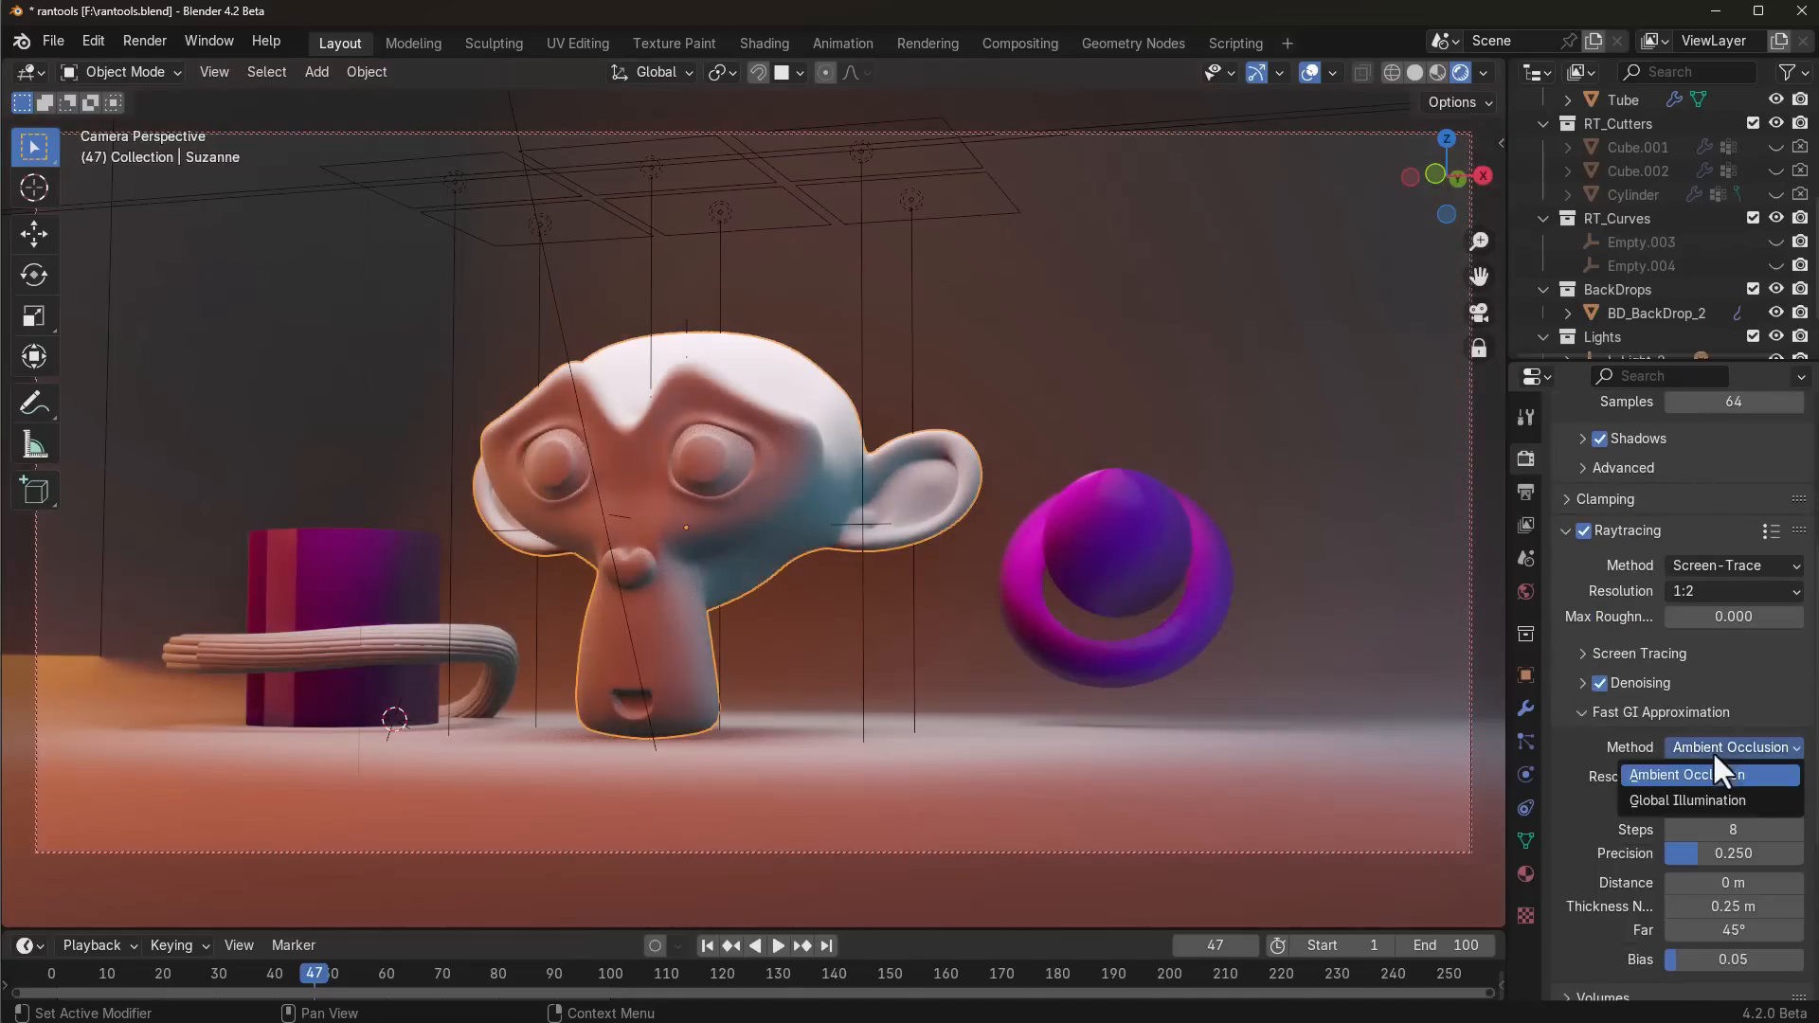
click(1673, 799)
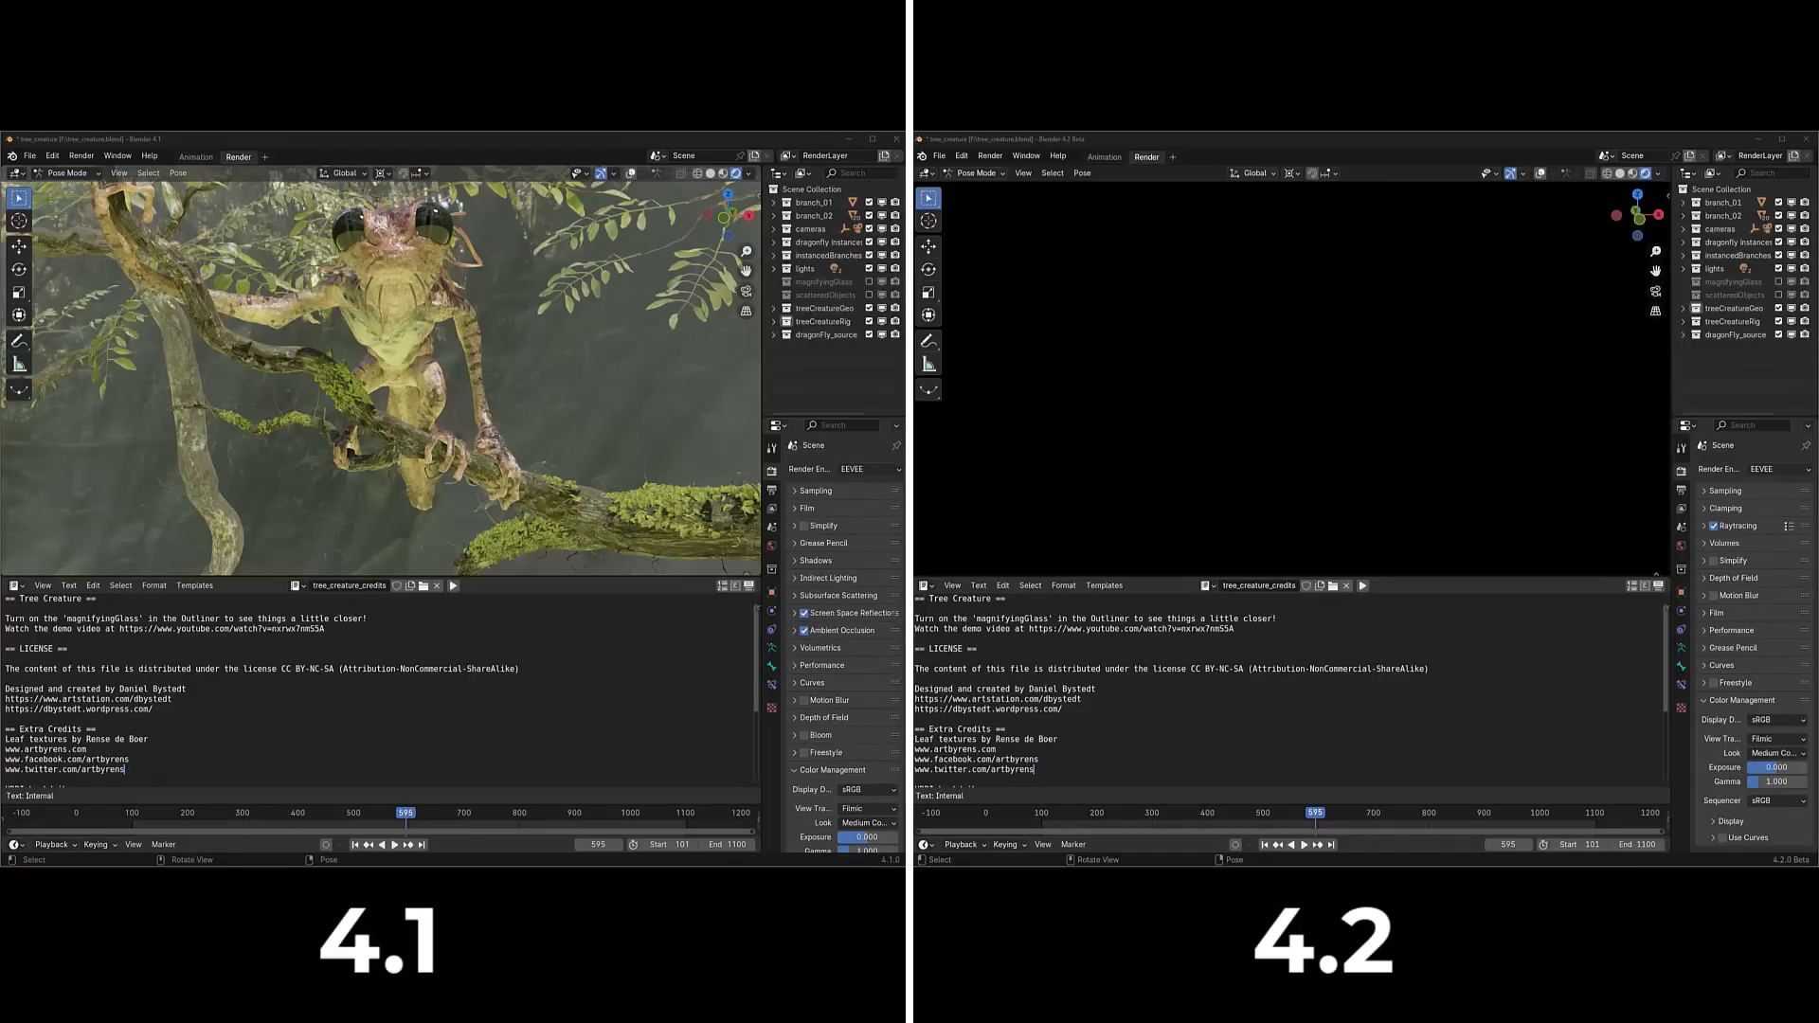
Step: Compare the tree creature scene in EEVEE 4.1 and 4.2 from several angles, showing the viewport overlays in 4.2
click(543, 703)
click(1294, 647)
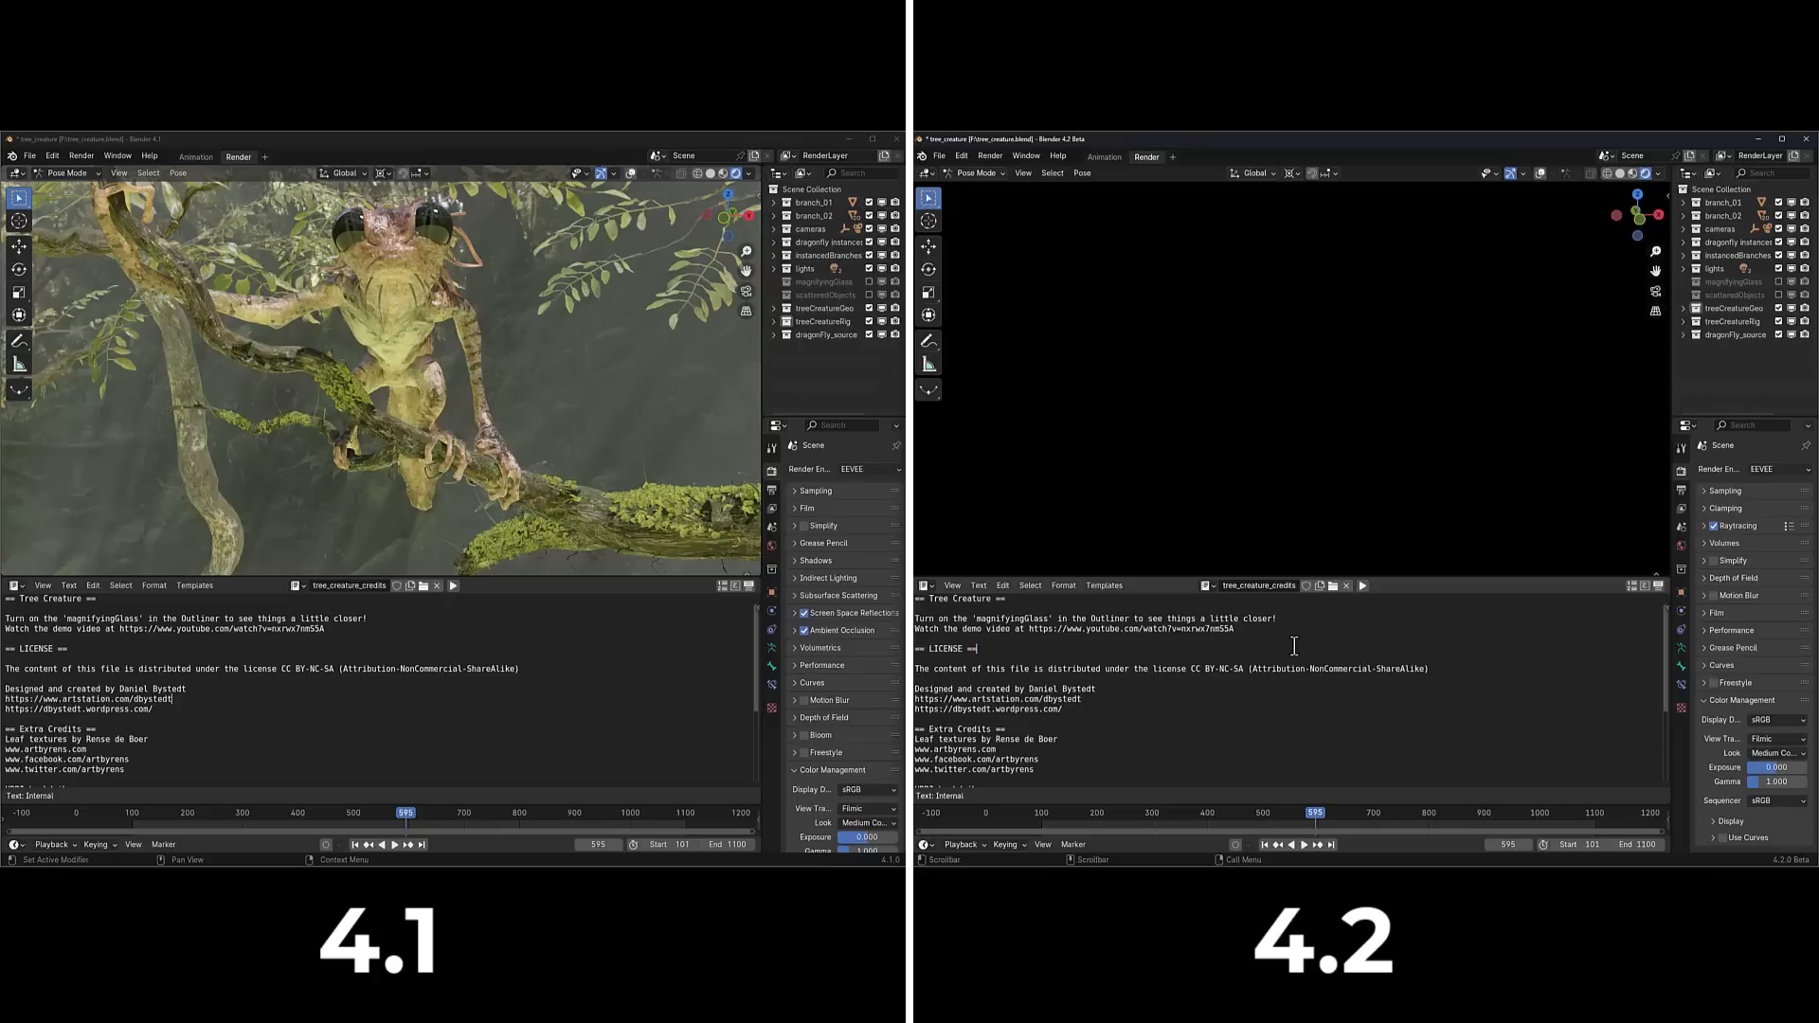
key(alt+shift+z)
middle_drag(1276, 397, 1527, 301)
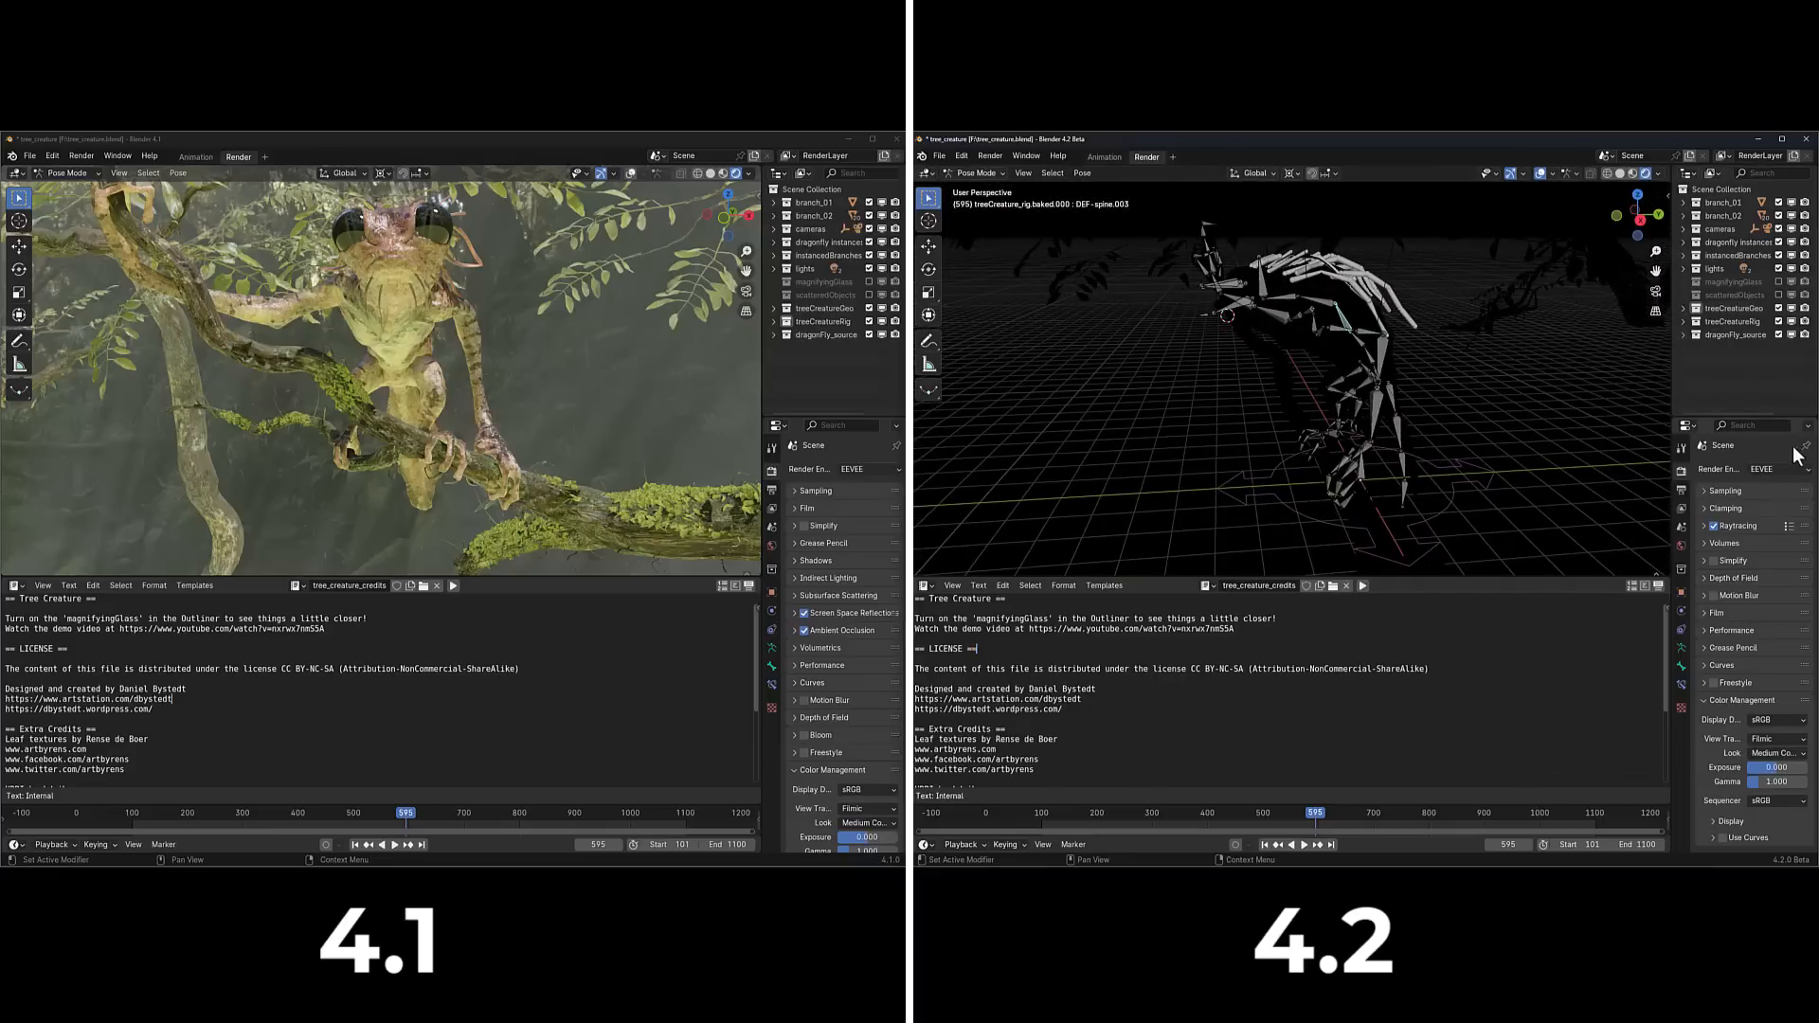
click(1777, 470)
middle_drag(652, 417, 741, 400)
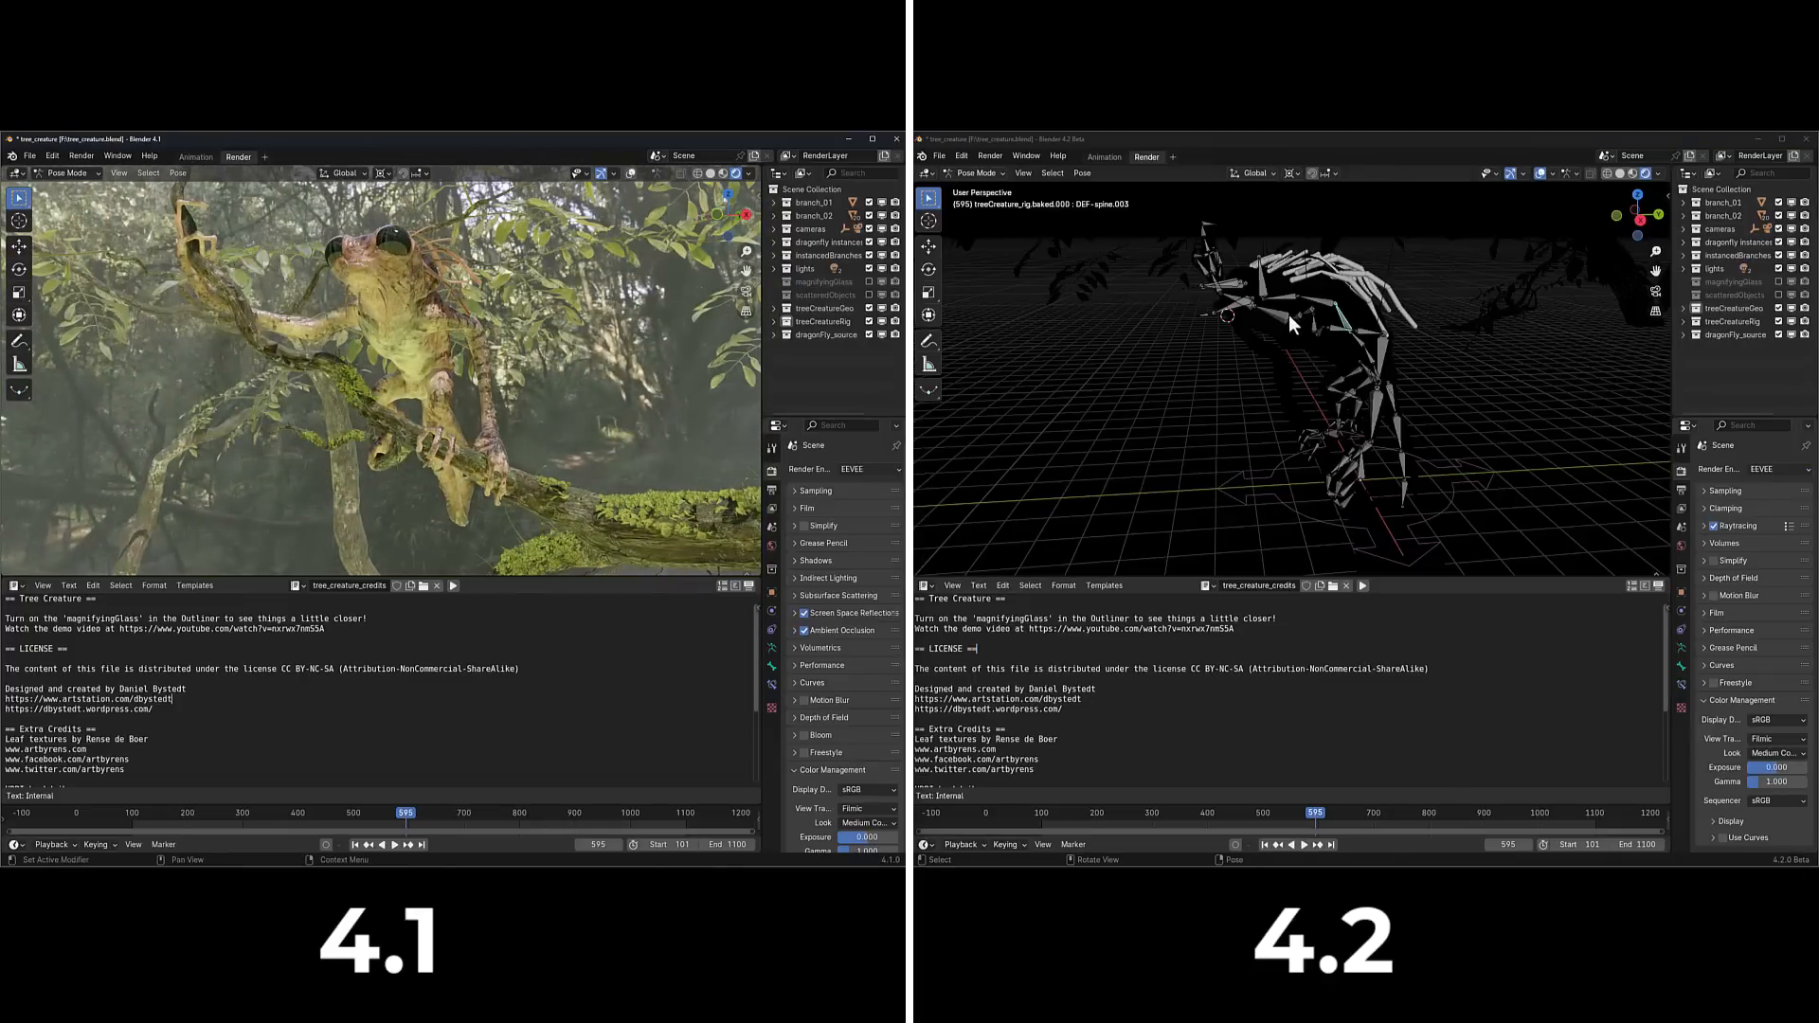
middle_drag(1276, 371, 1288, 328)
scroll(1288, 314, up, 2)
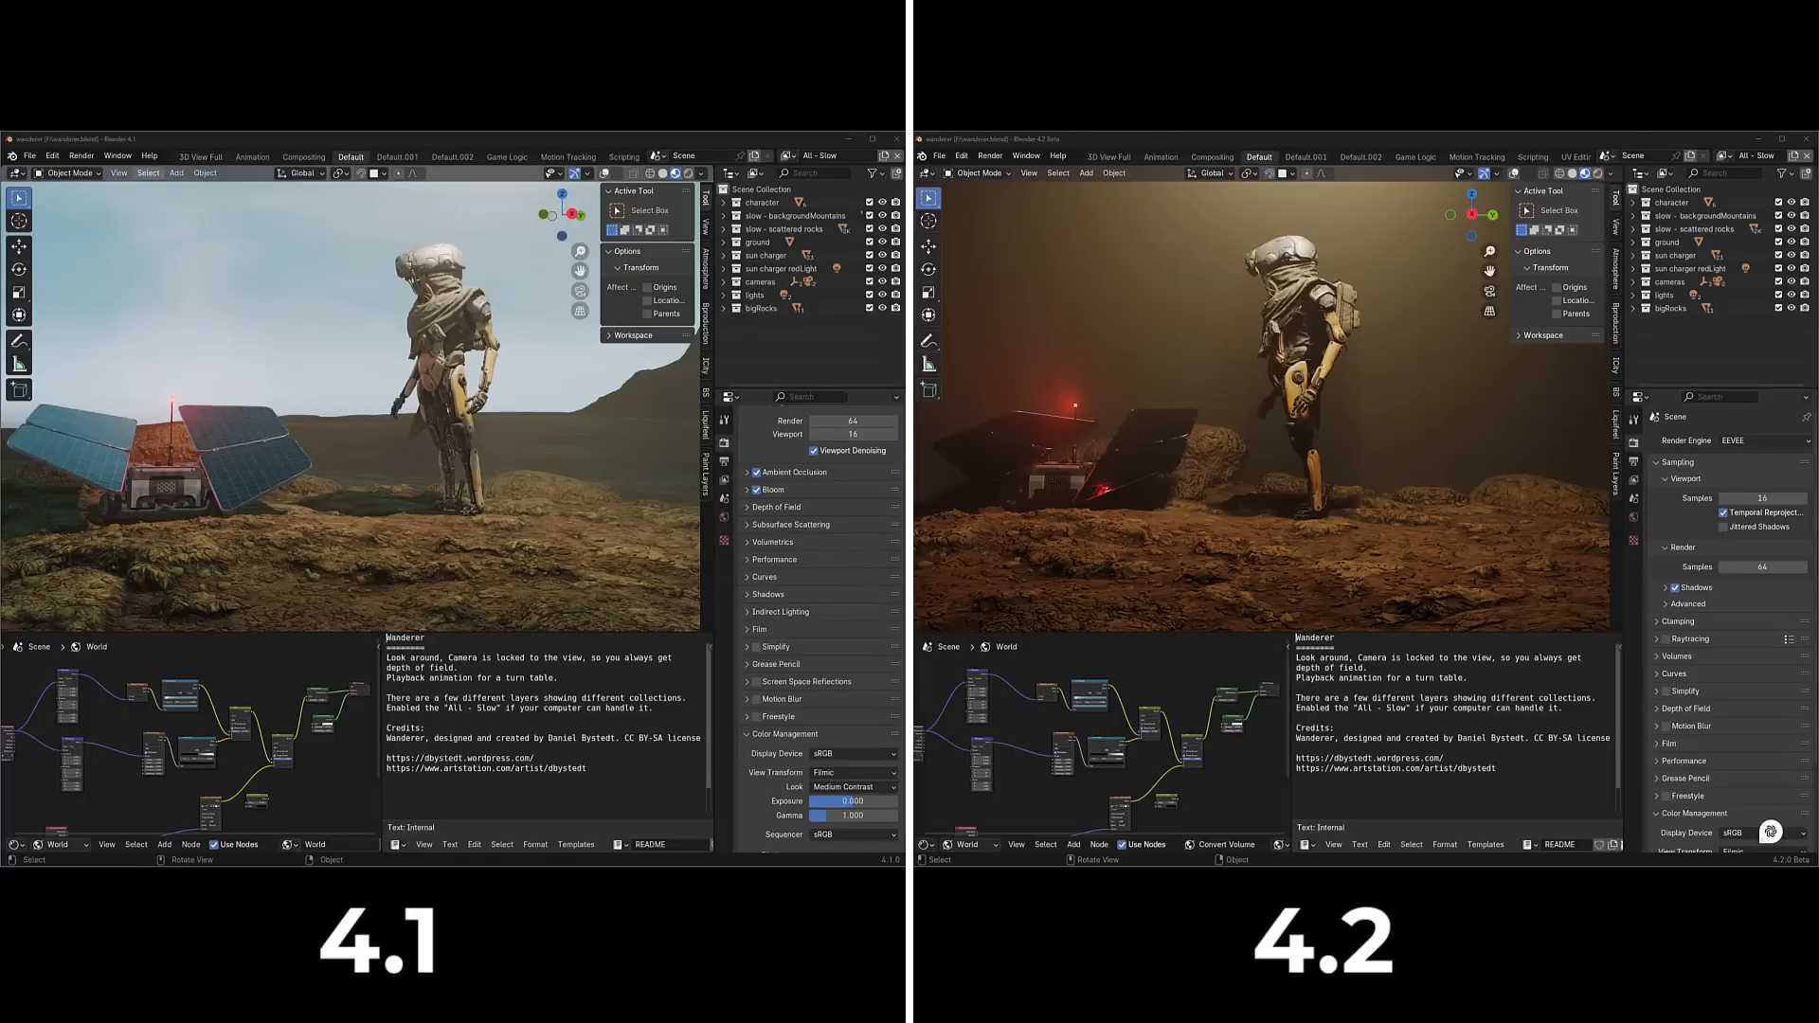
Step: Compare how the wanderer scene renders in EEVEE 4.1 and 4.2 from several angles
middle_drag(445, 519, 333, 515)
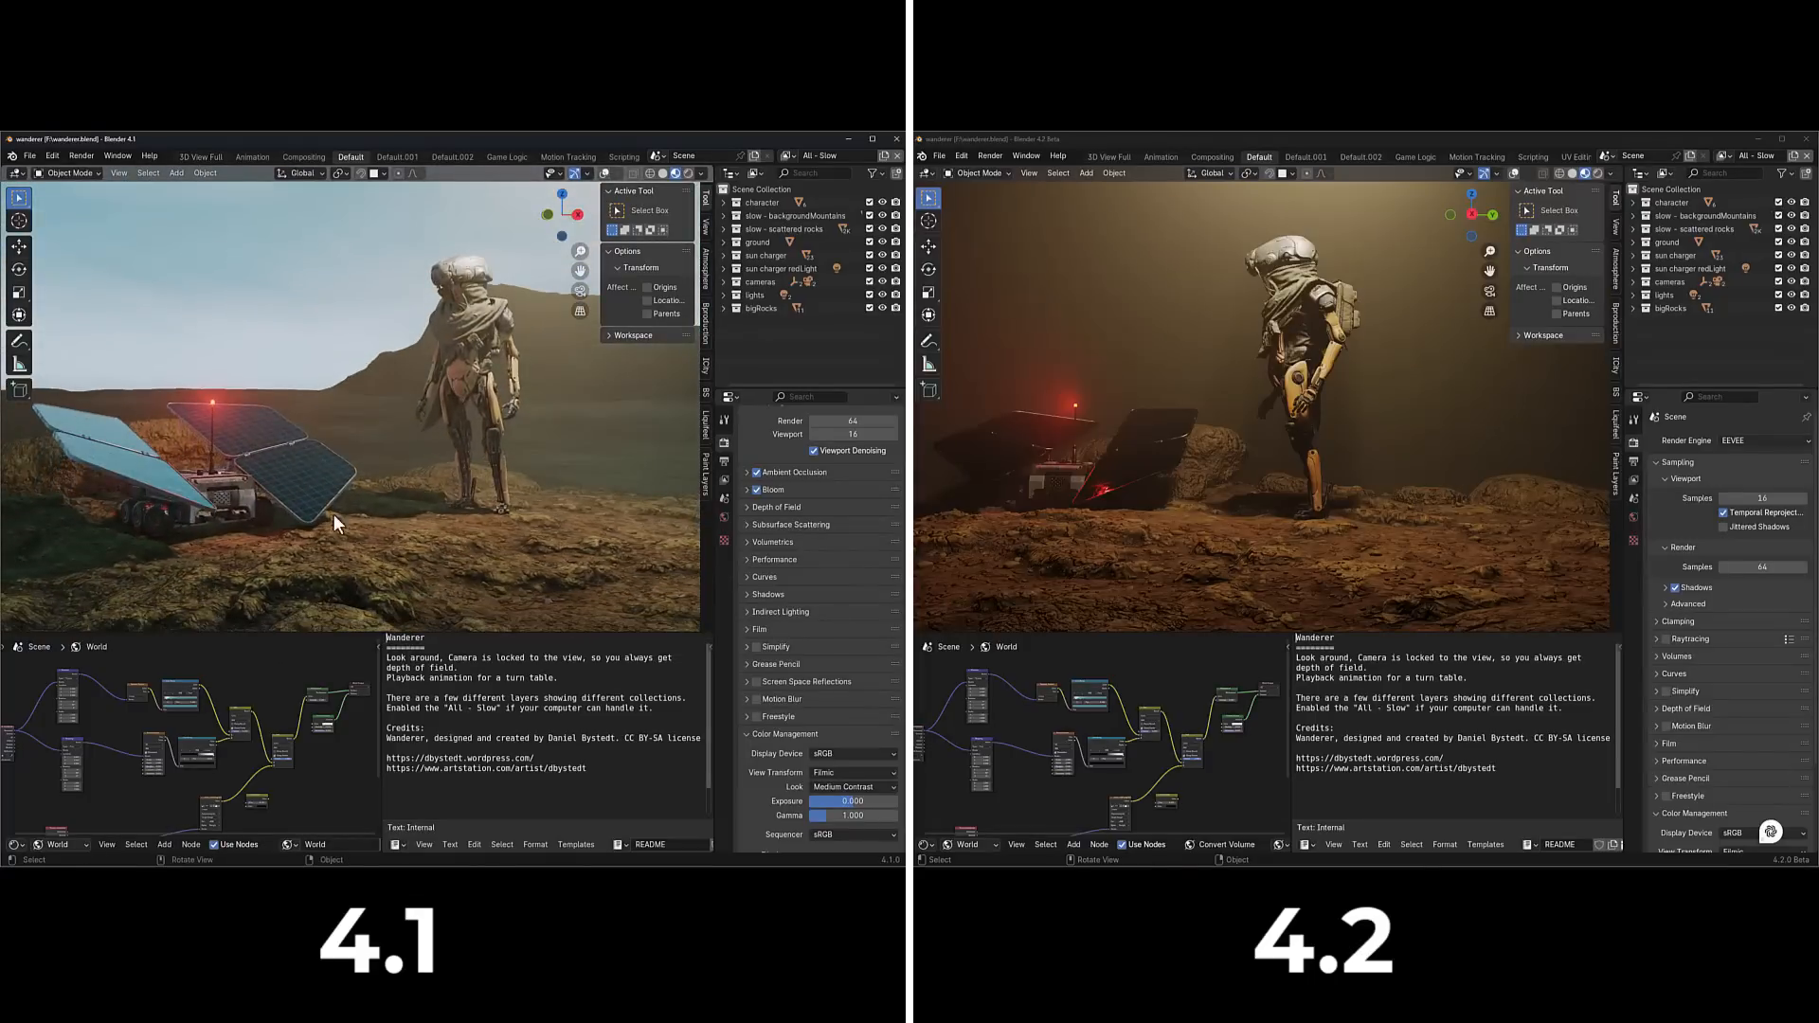
middle_drag(1194, 480, 1300, 475)
middle_drag(572, 509, 650, 506)
middle_drag(1300, 476, 1243, 549)
middle_drag(463, 497, 577, 489)
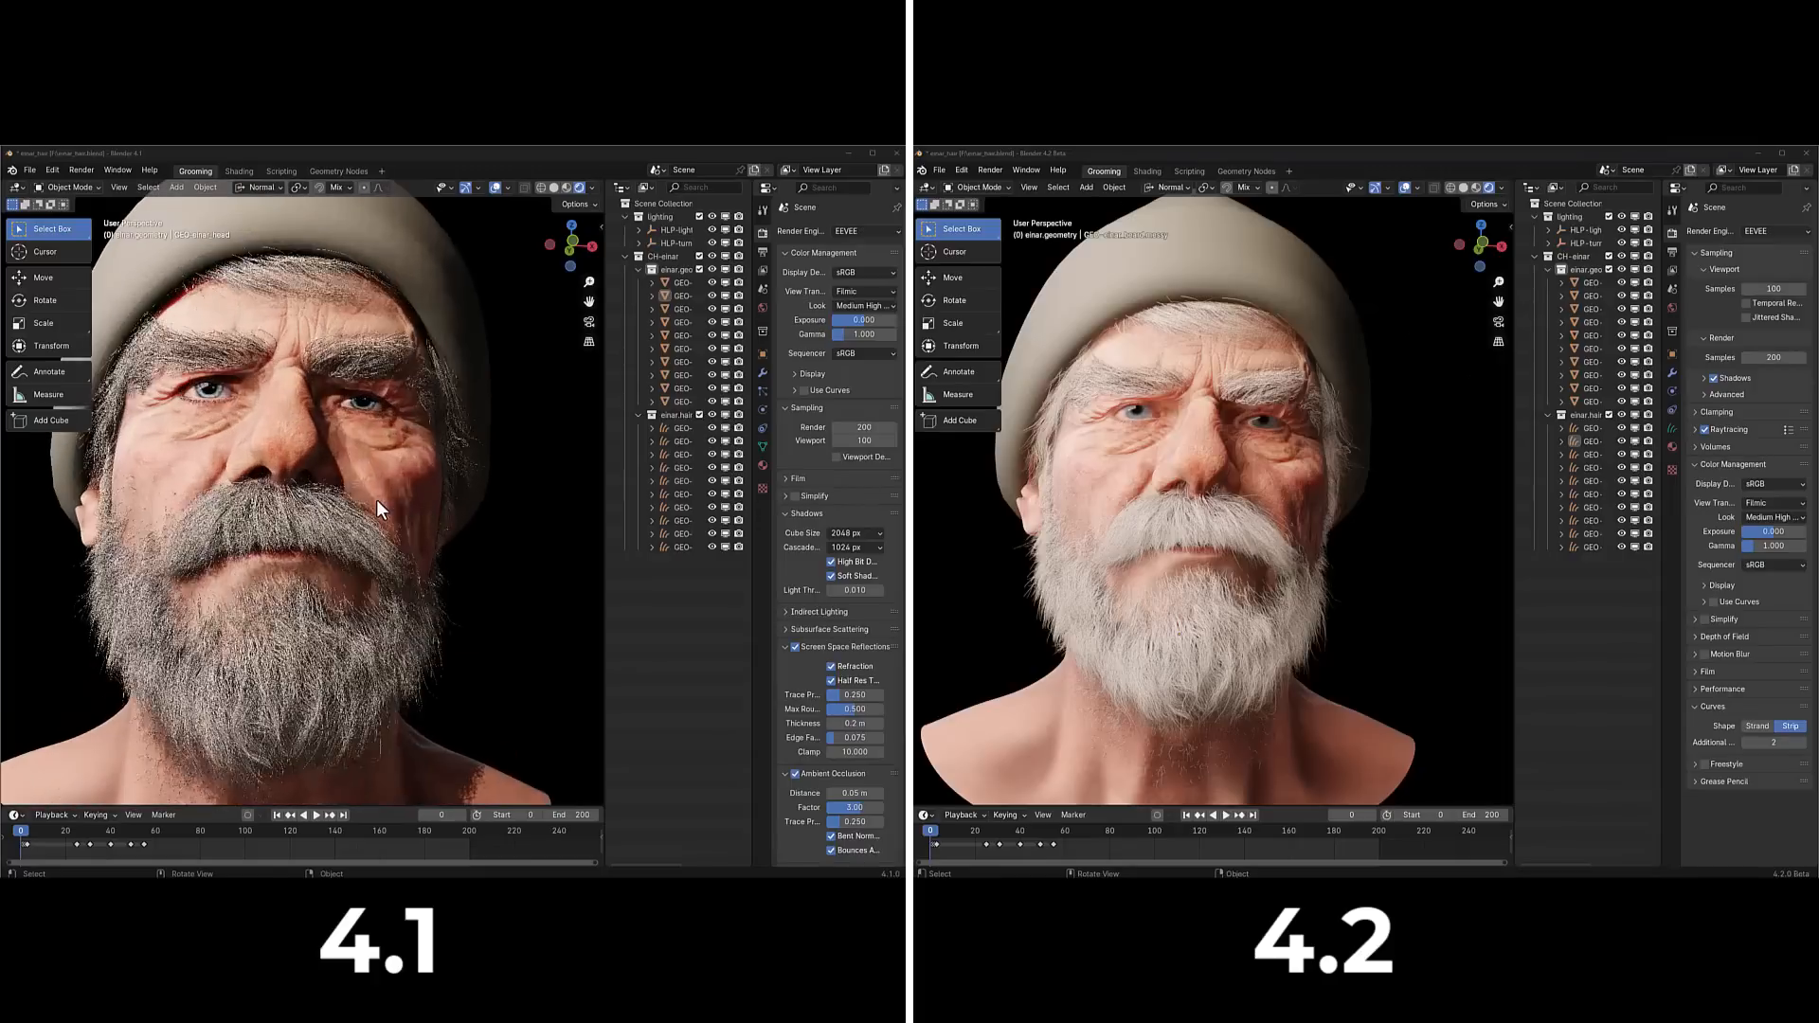
Step: Examine the bearded man's portrait and the available view transforms in Blender 4.1
mouse_move(377, 498)
middle_down()
mouse_move(381, 525)
mouse_move(360, 526)
middle_up()
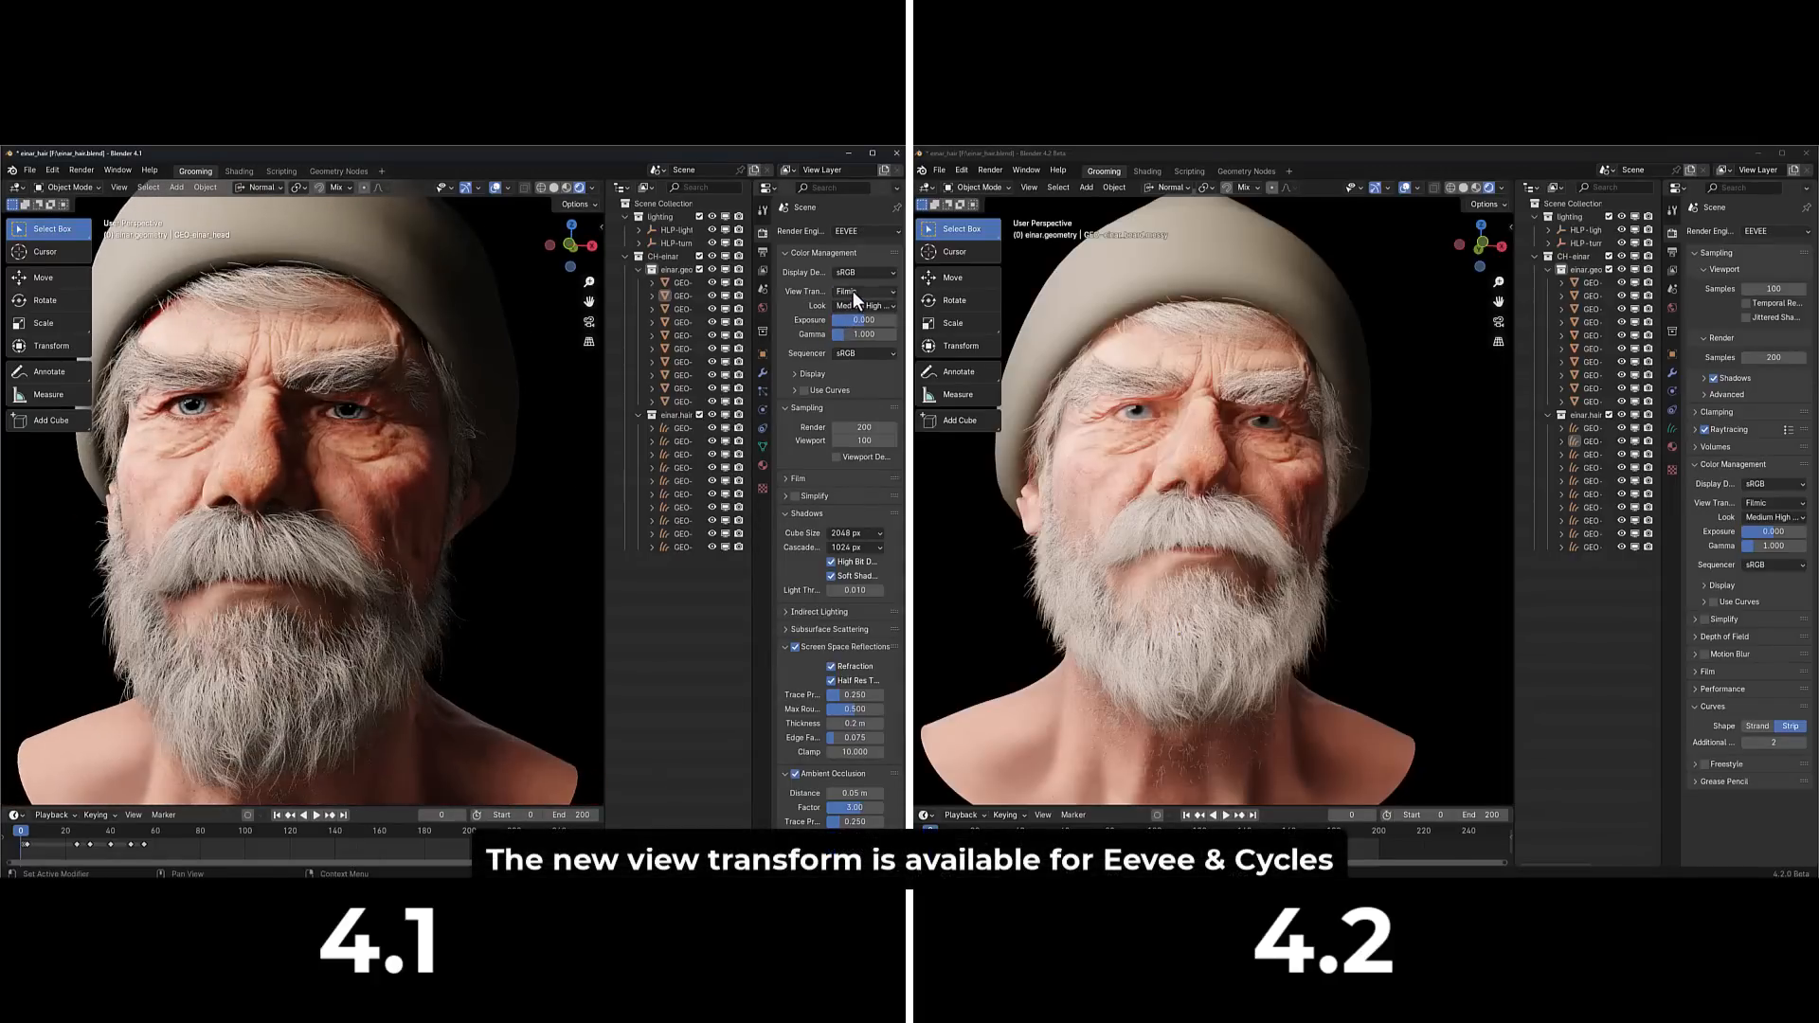
click(853, 292)
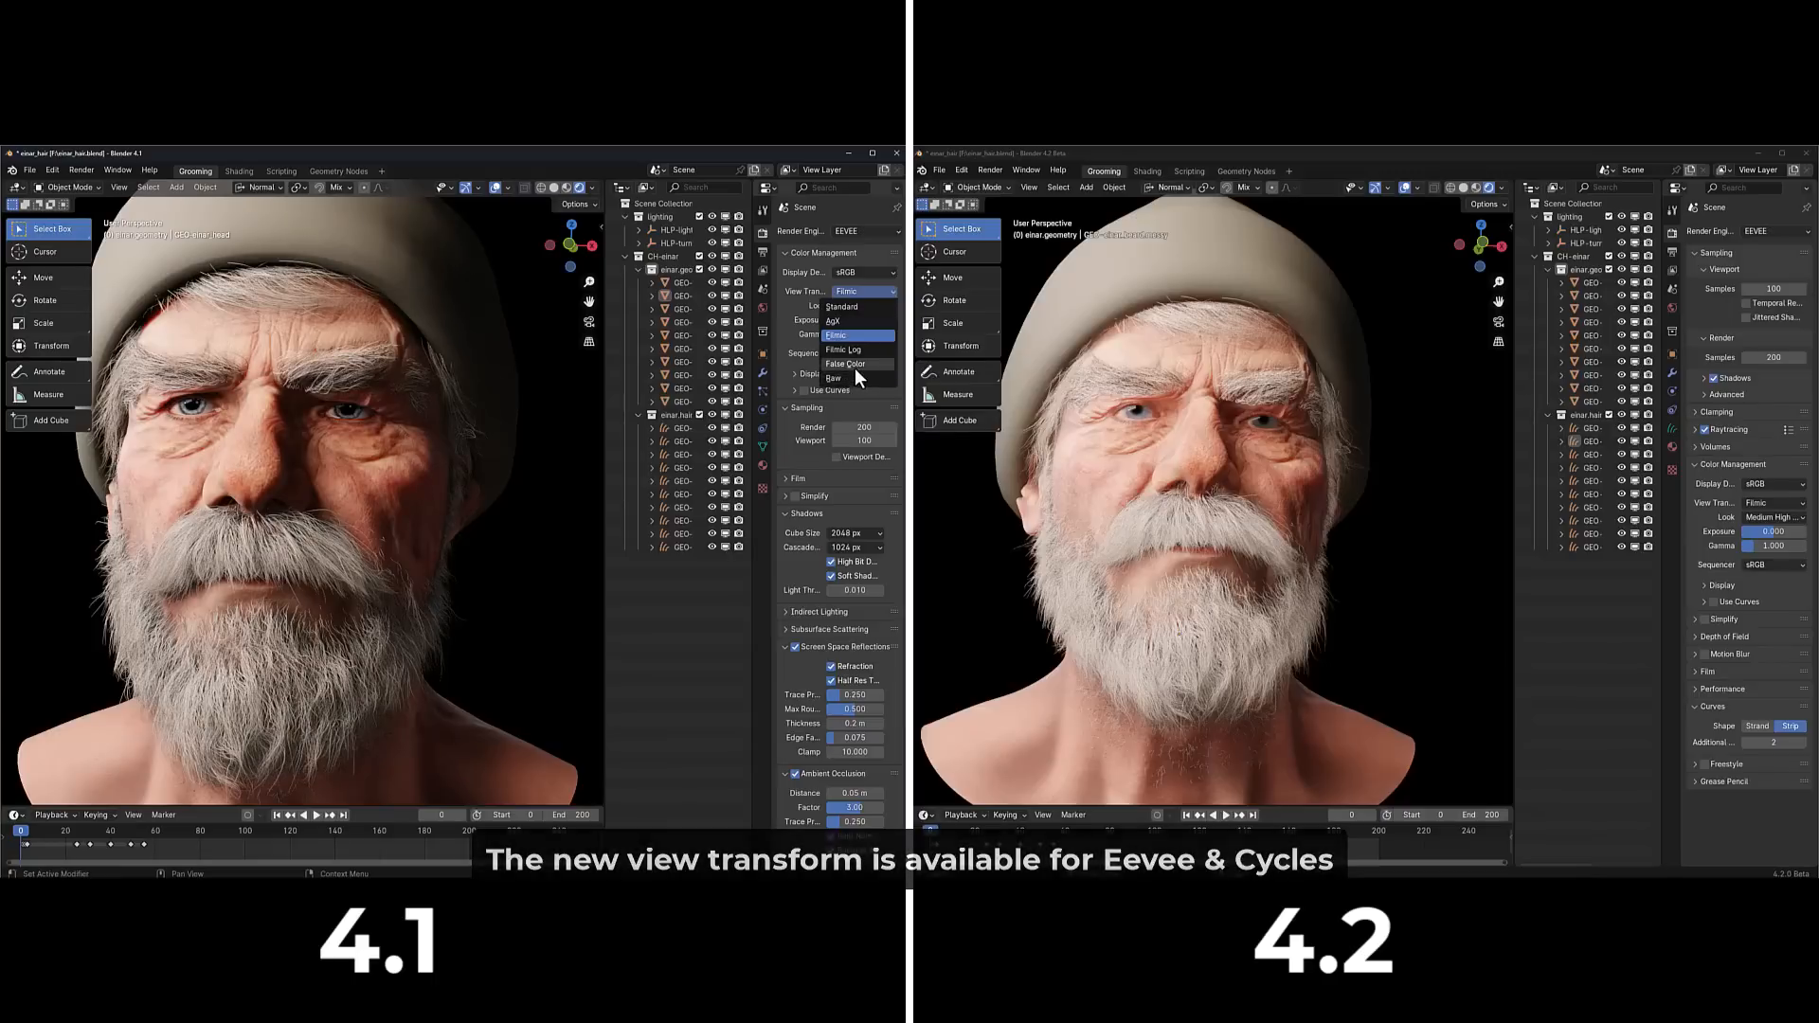
middle_drag(396, 508, 381, 543)
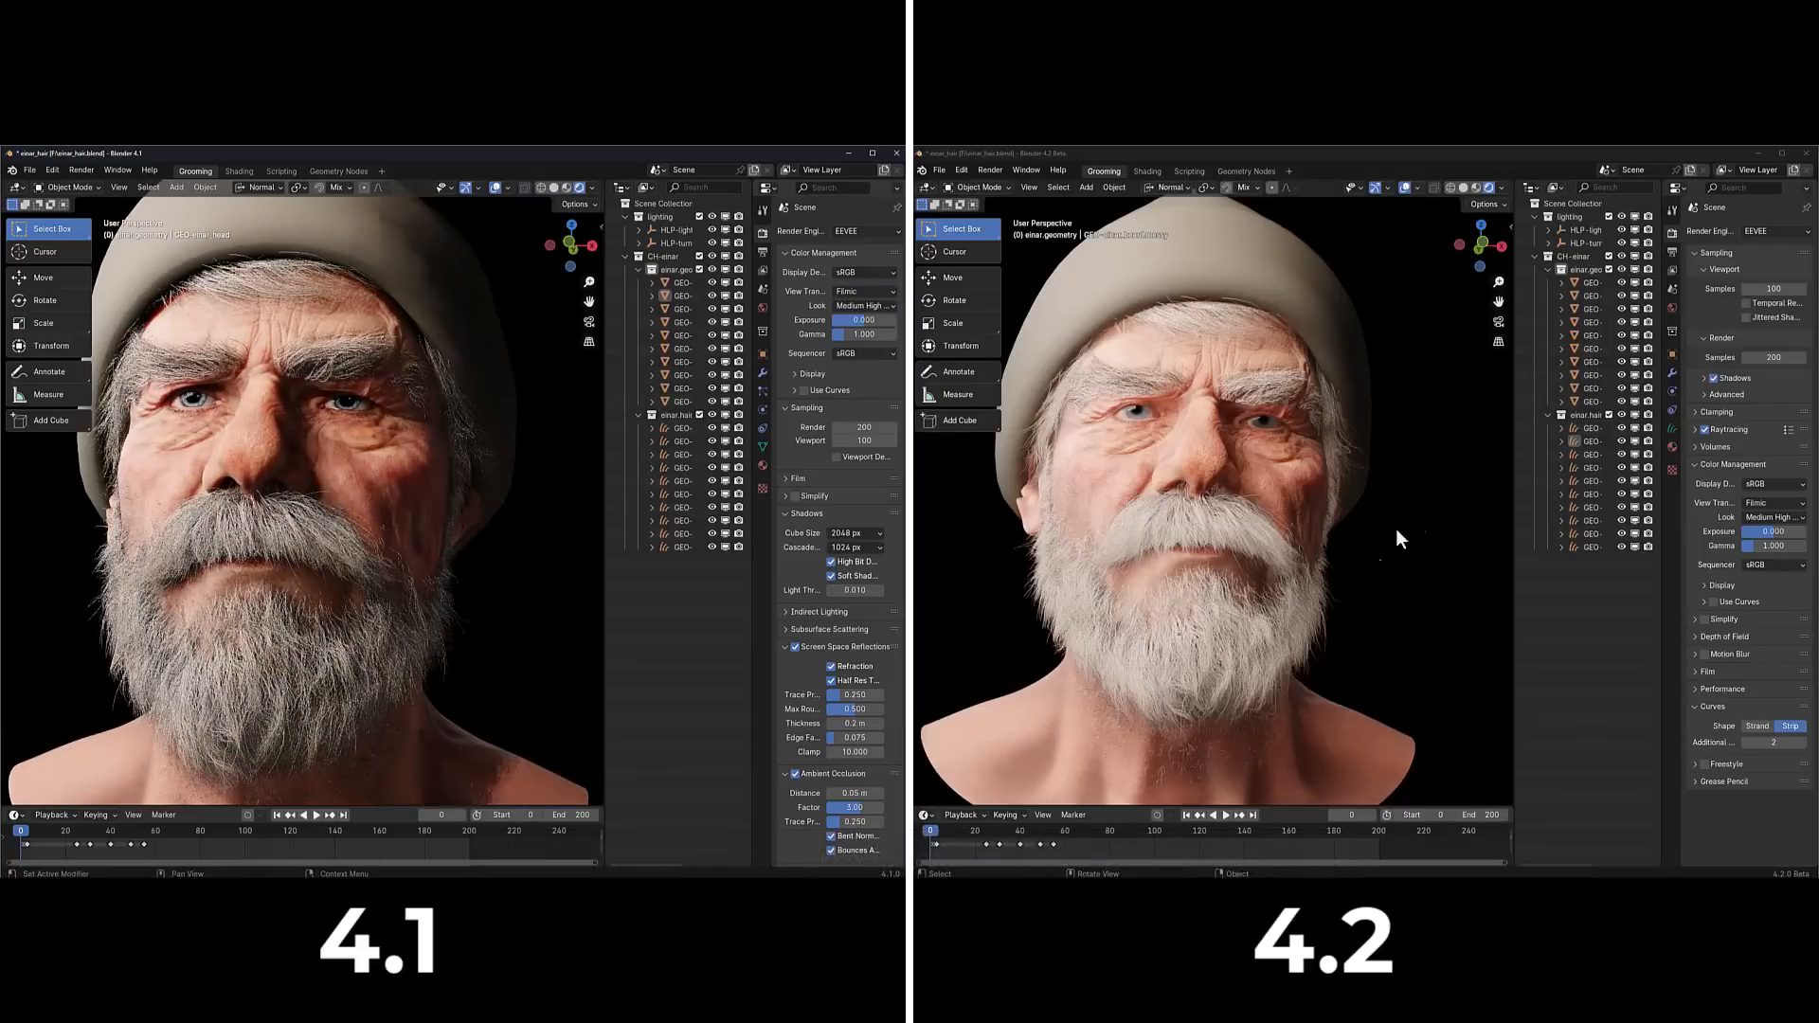
Step: Set the portrait's view transform to Khronos PBR Neutral in Blender 4.2 and view its section in the release notes
click(1334, 510)
click(1774, 502)
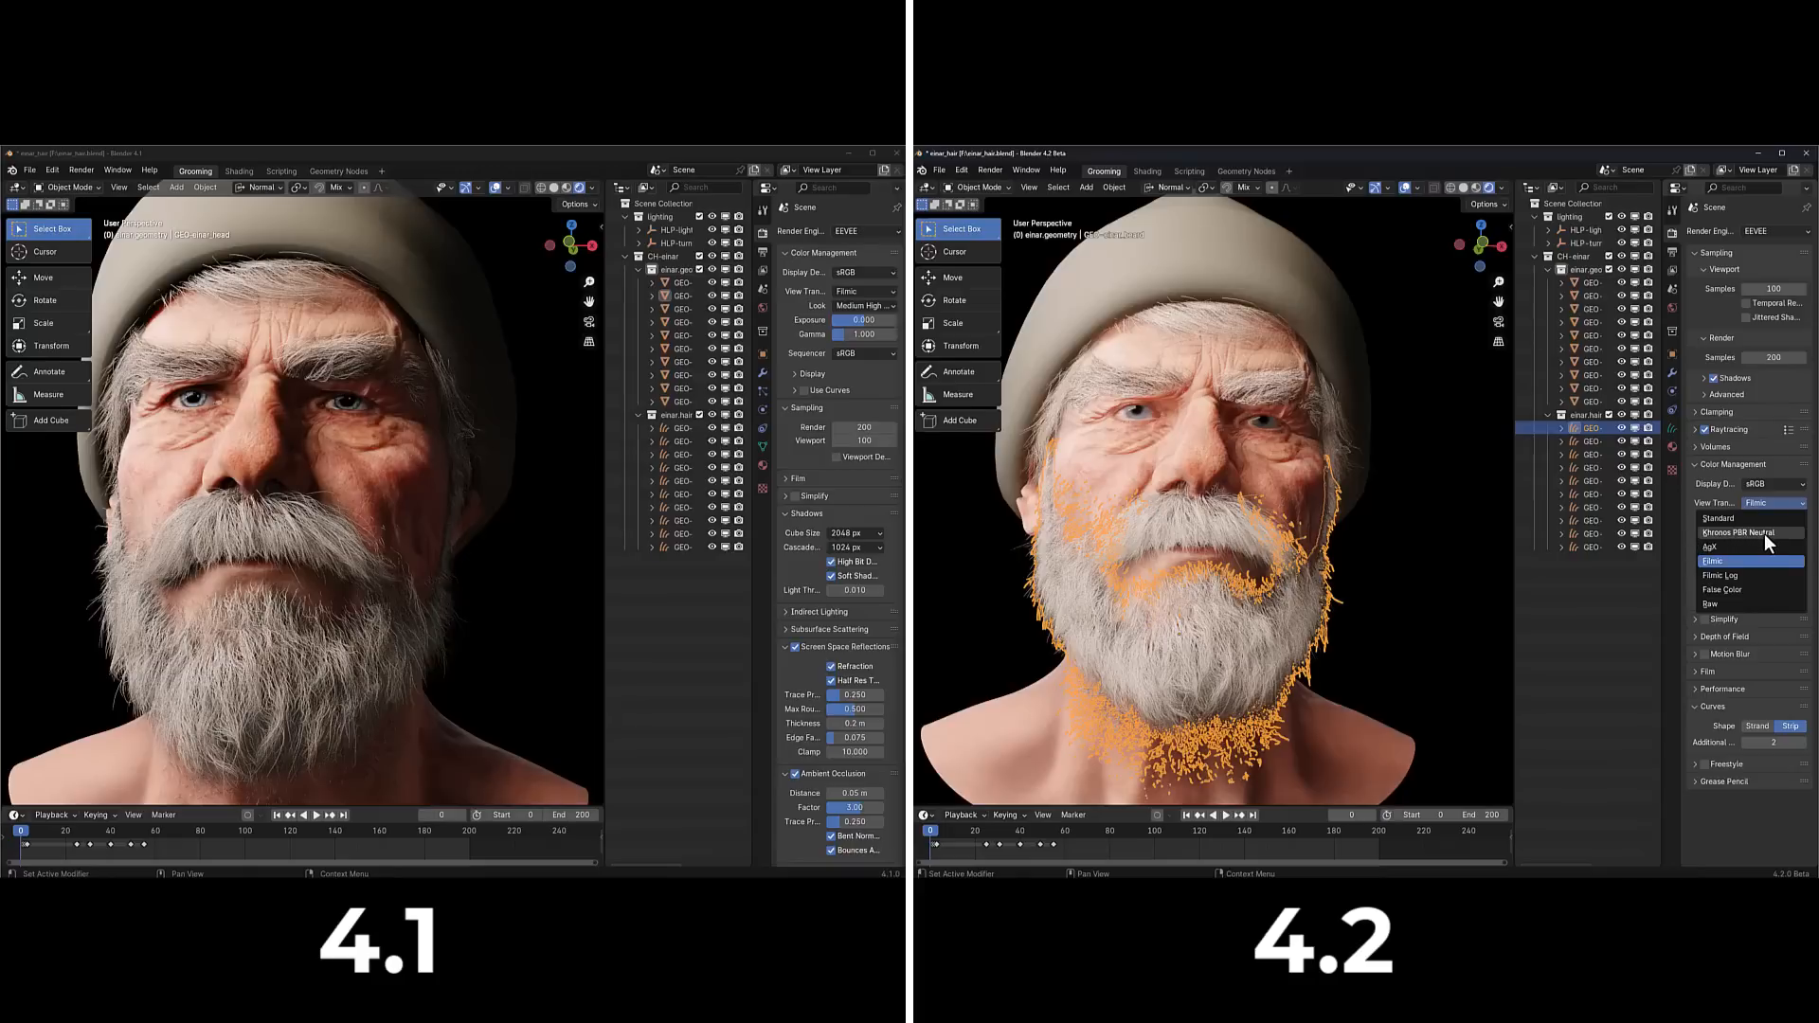
click(1764, 533)
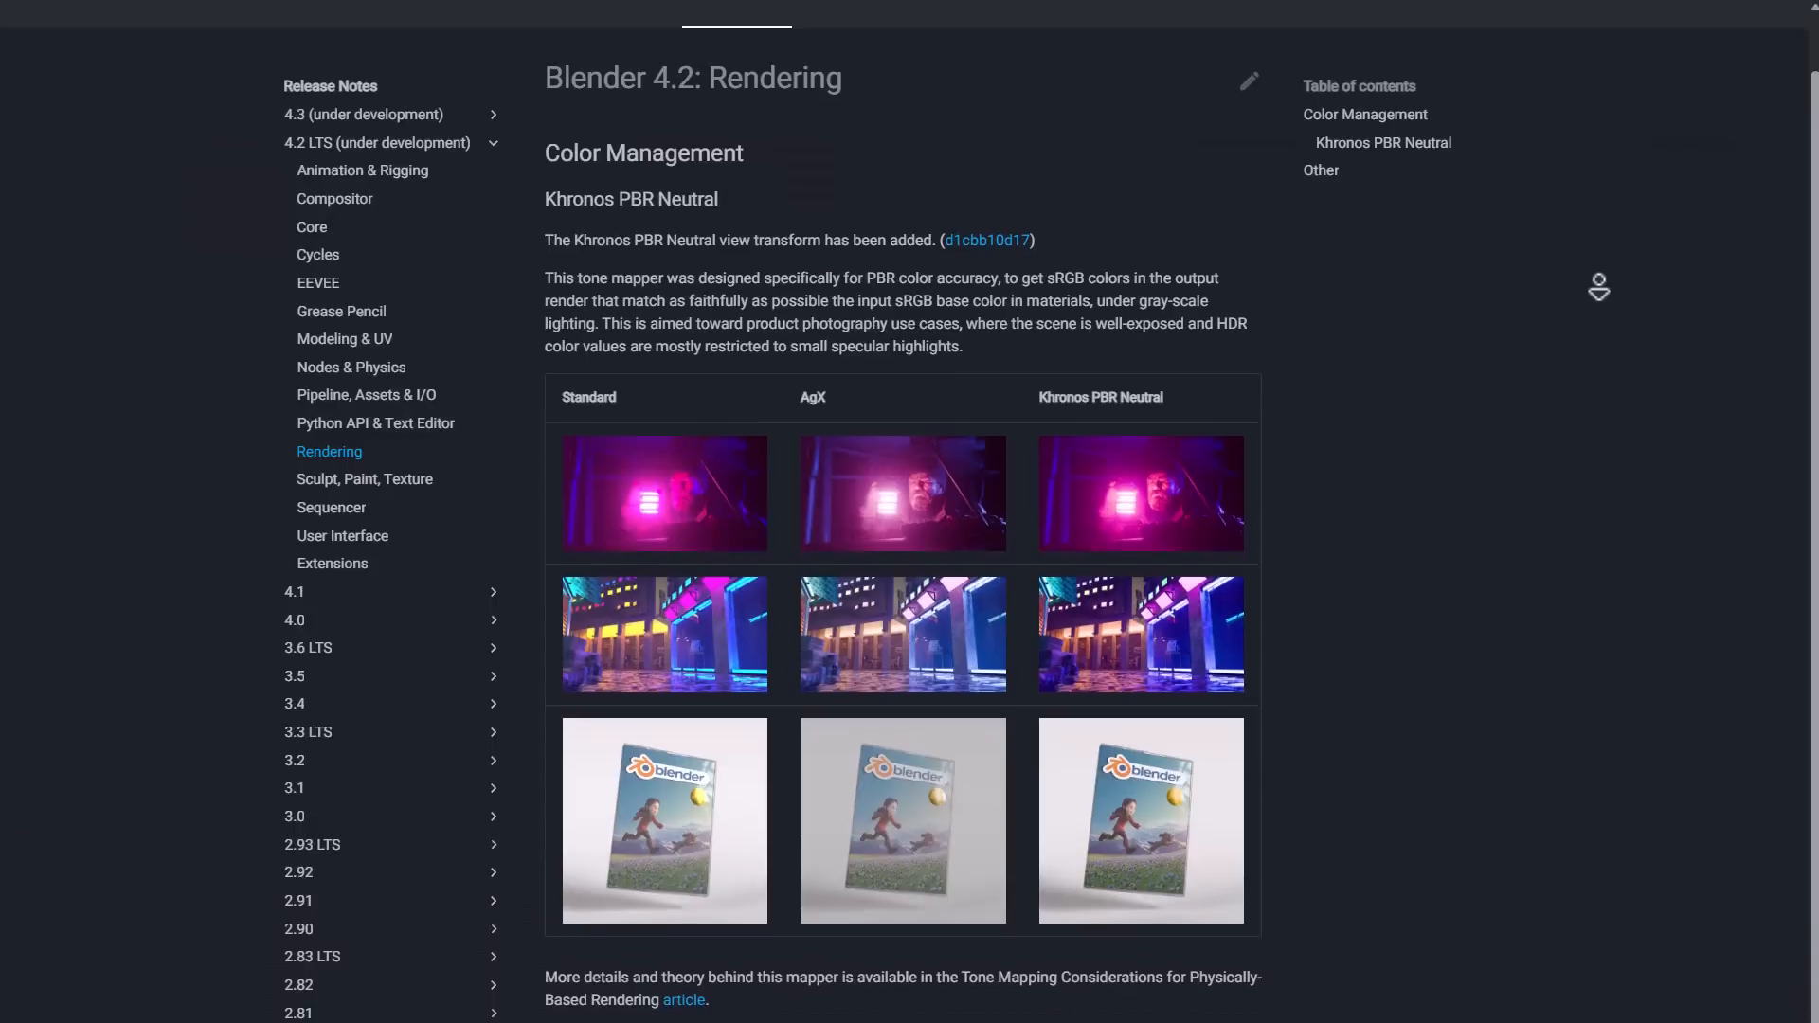
scroll(1599, 286, down, 1)
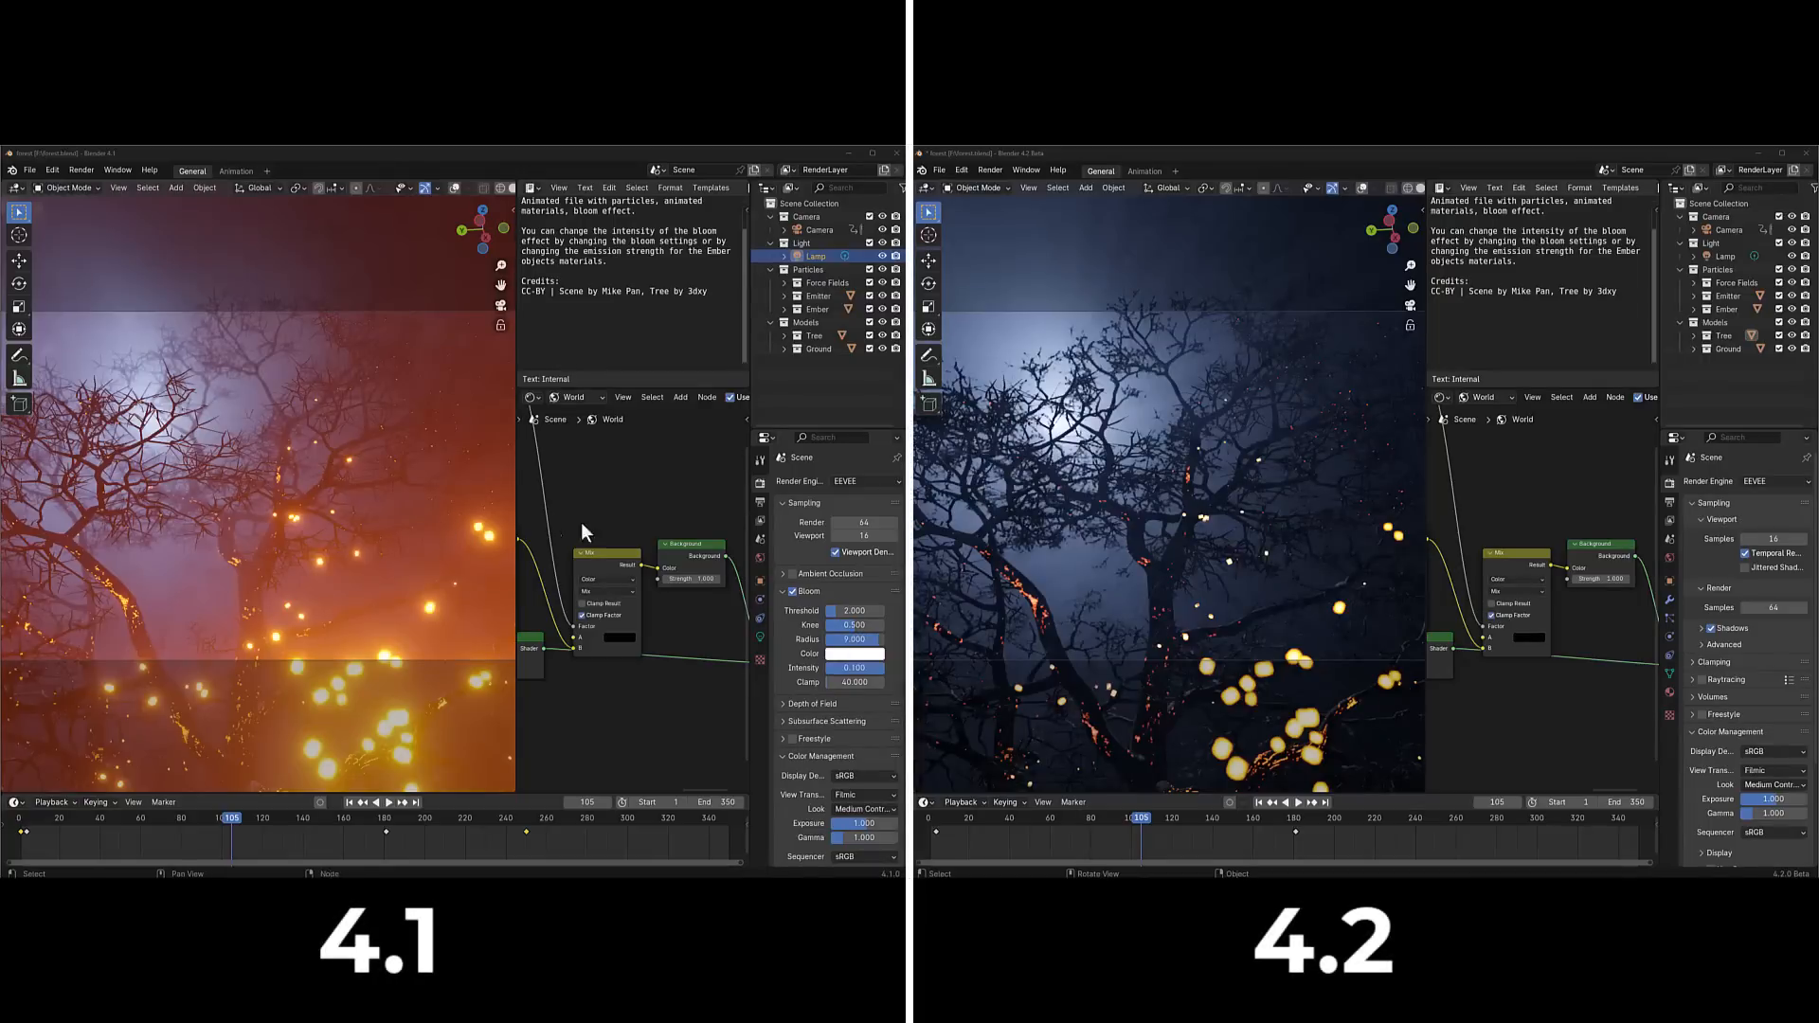
Step: Switch Bloom off and back on in the 4.1 tree scene, and widen the Properties editor in 4.2
click(792, 591)
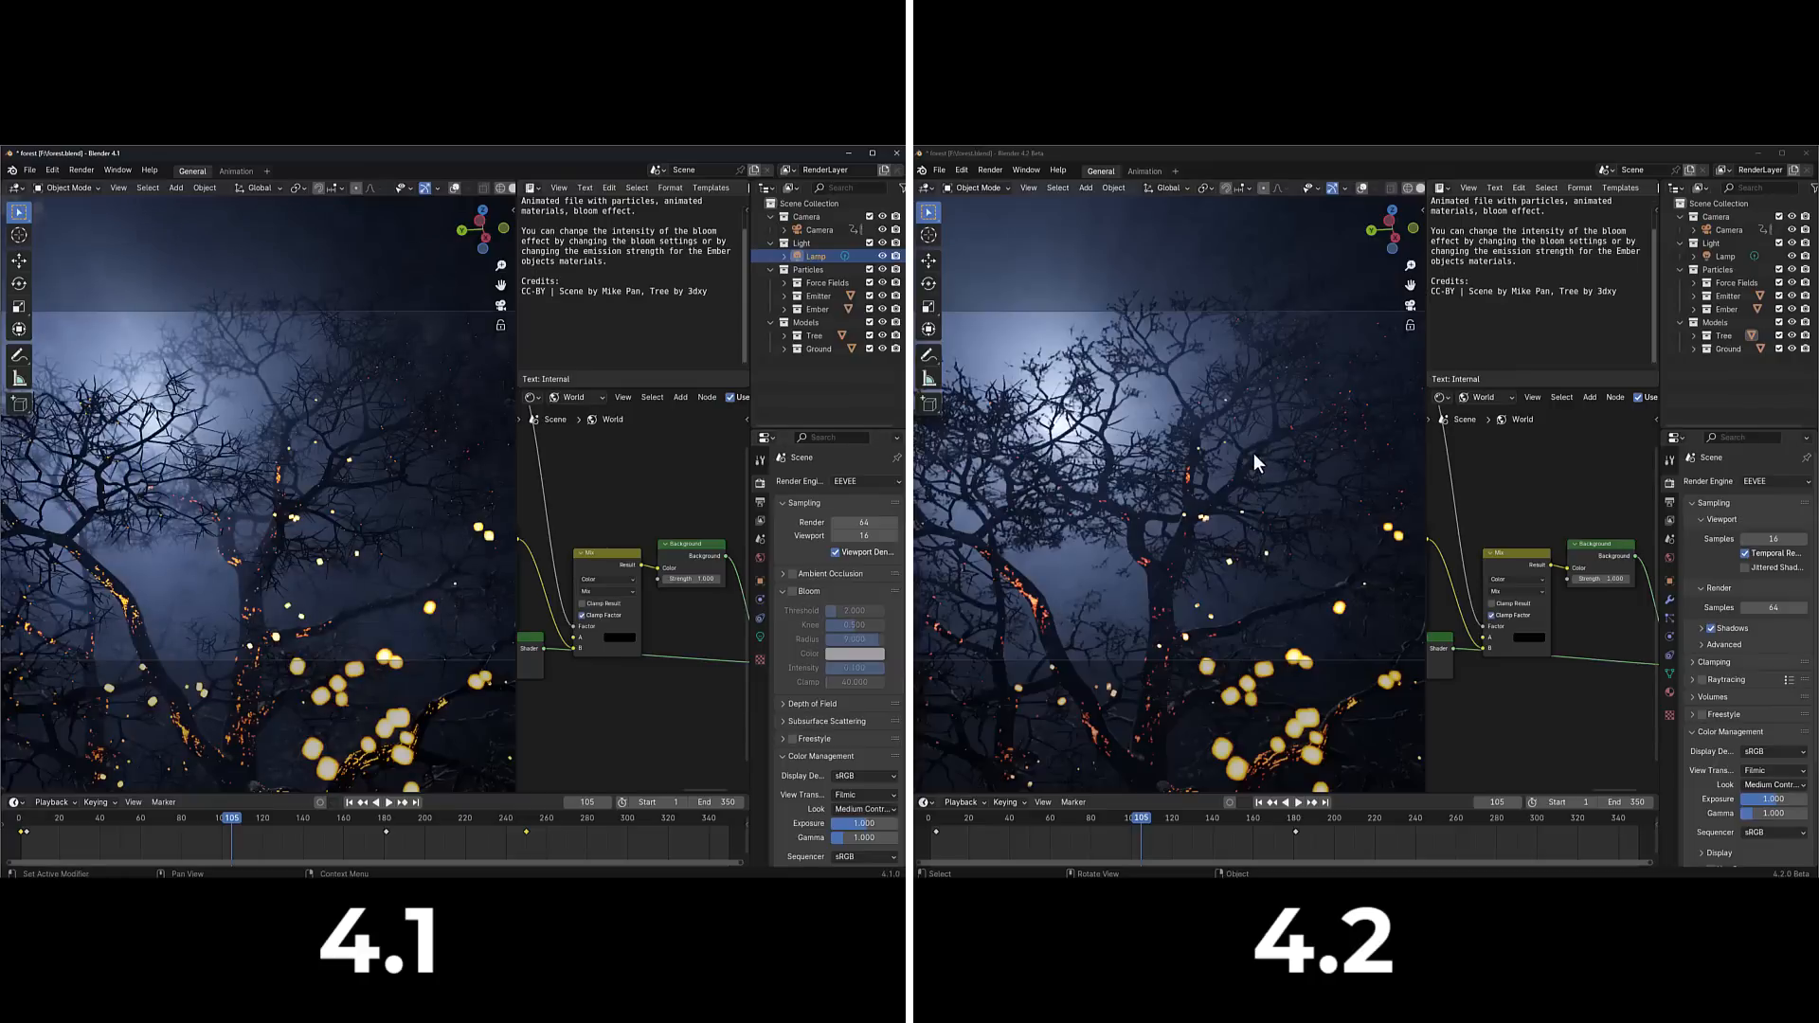
click(792, 591)
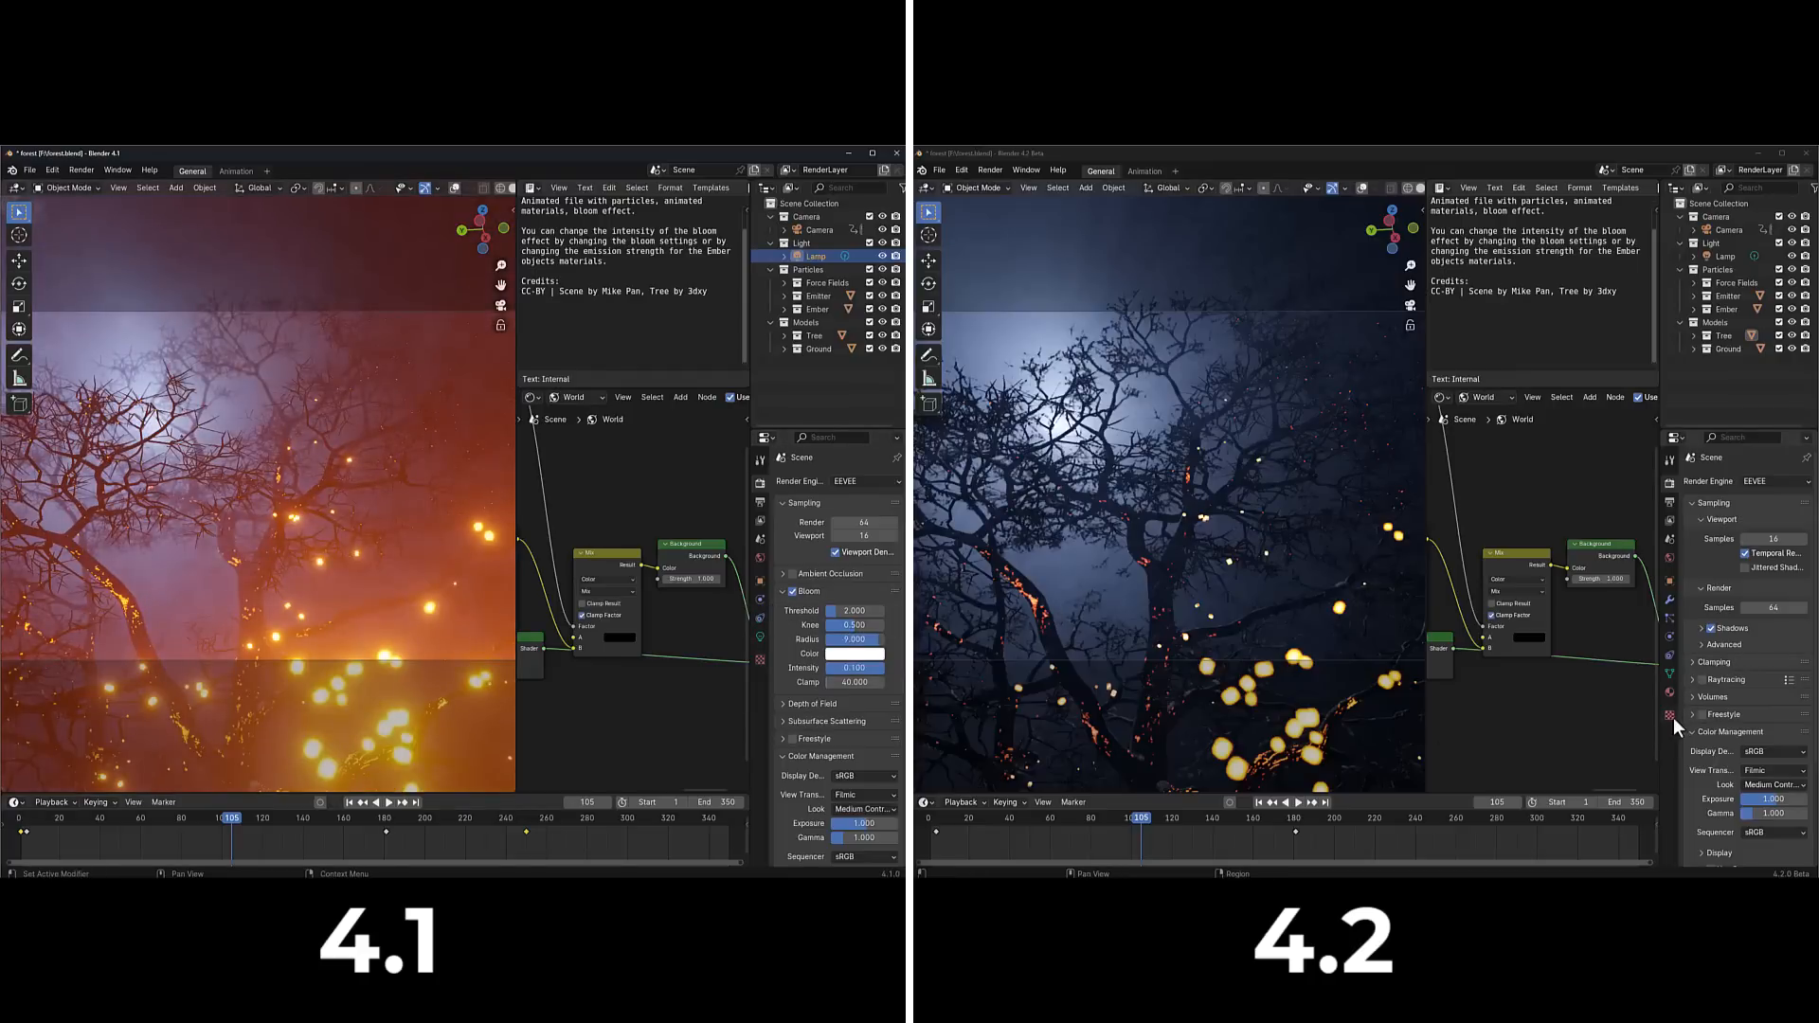
drag(1679, 724, 1499, 725)
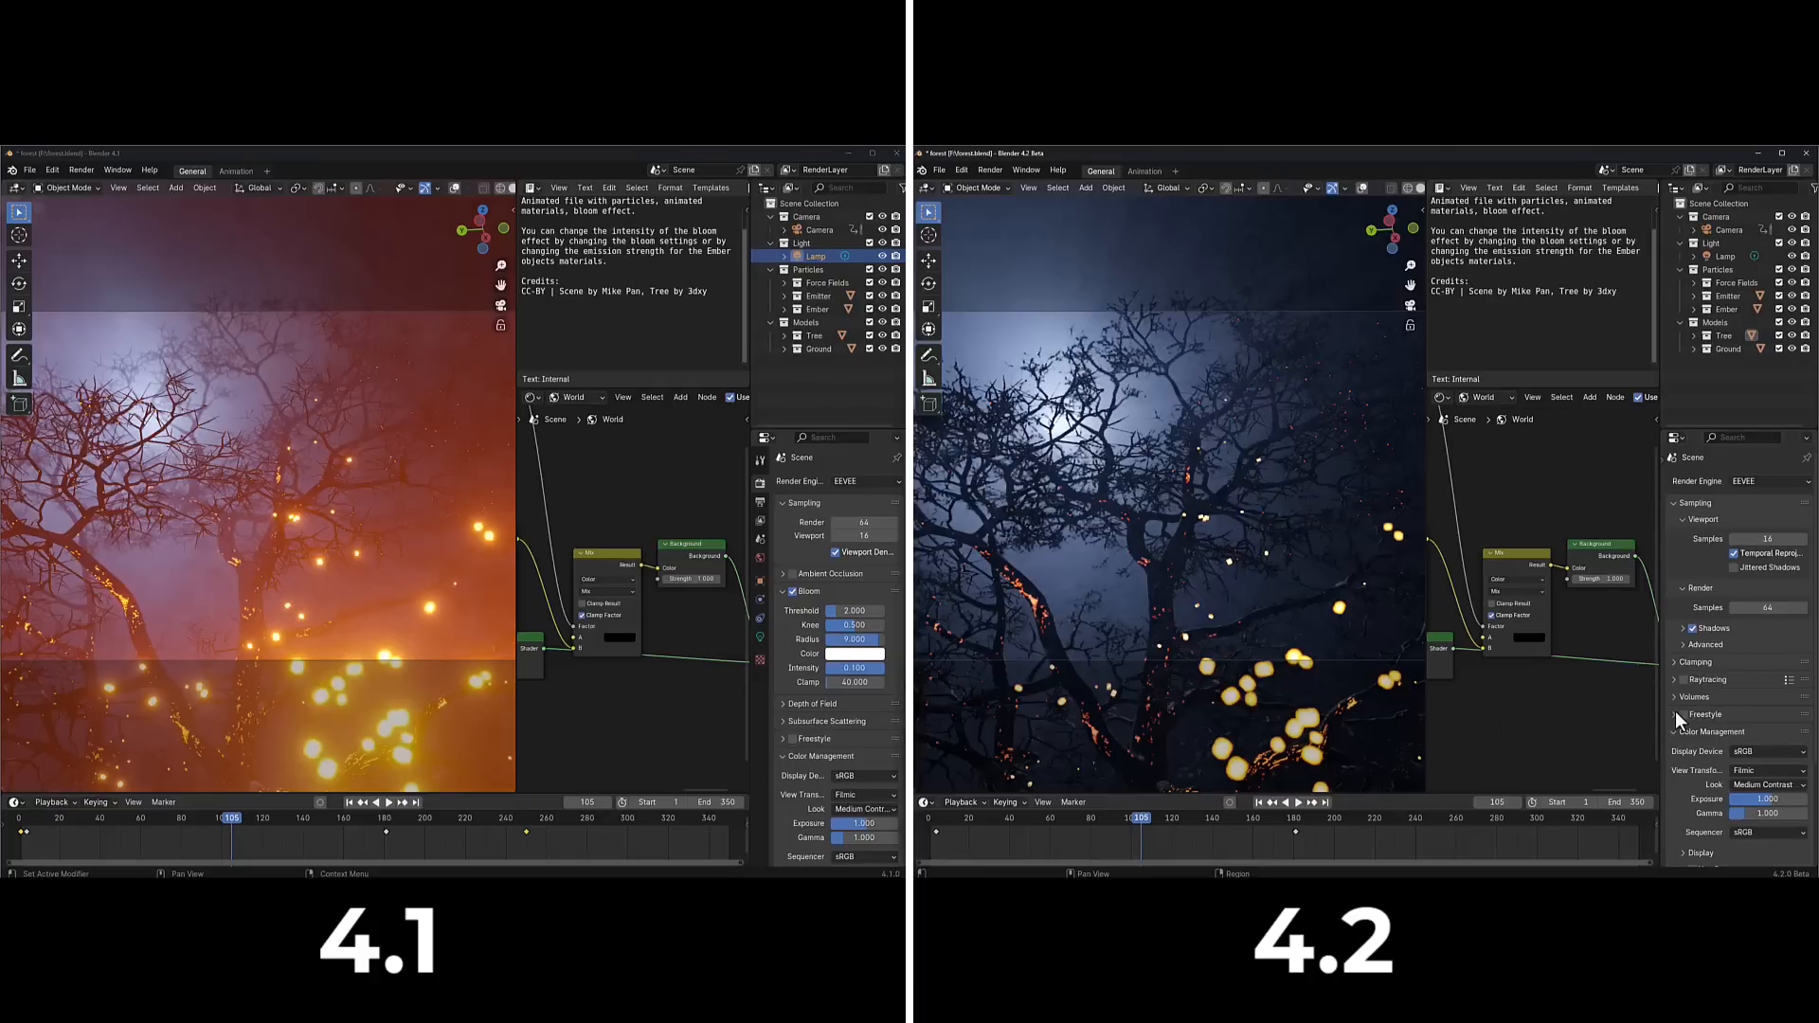
drag(1676, 713, 1505, 713)
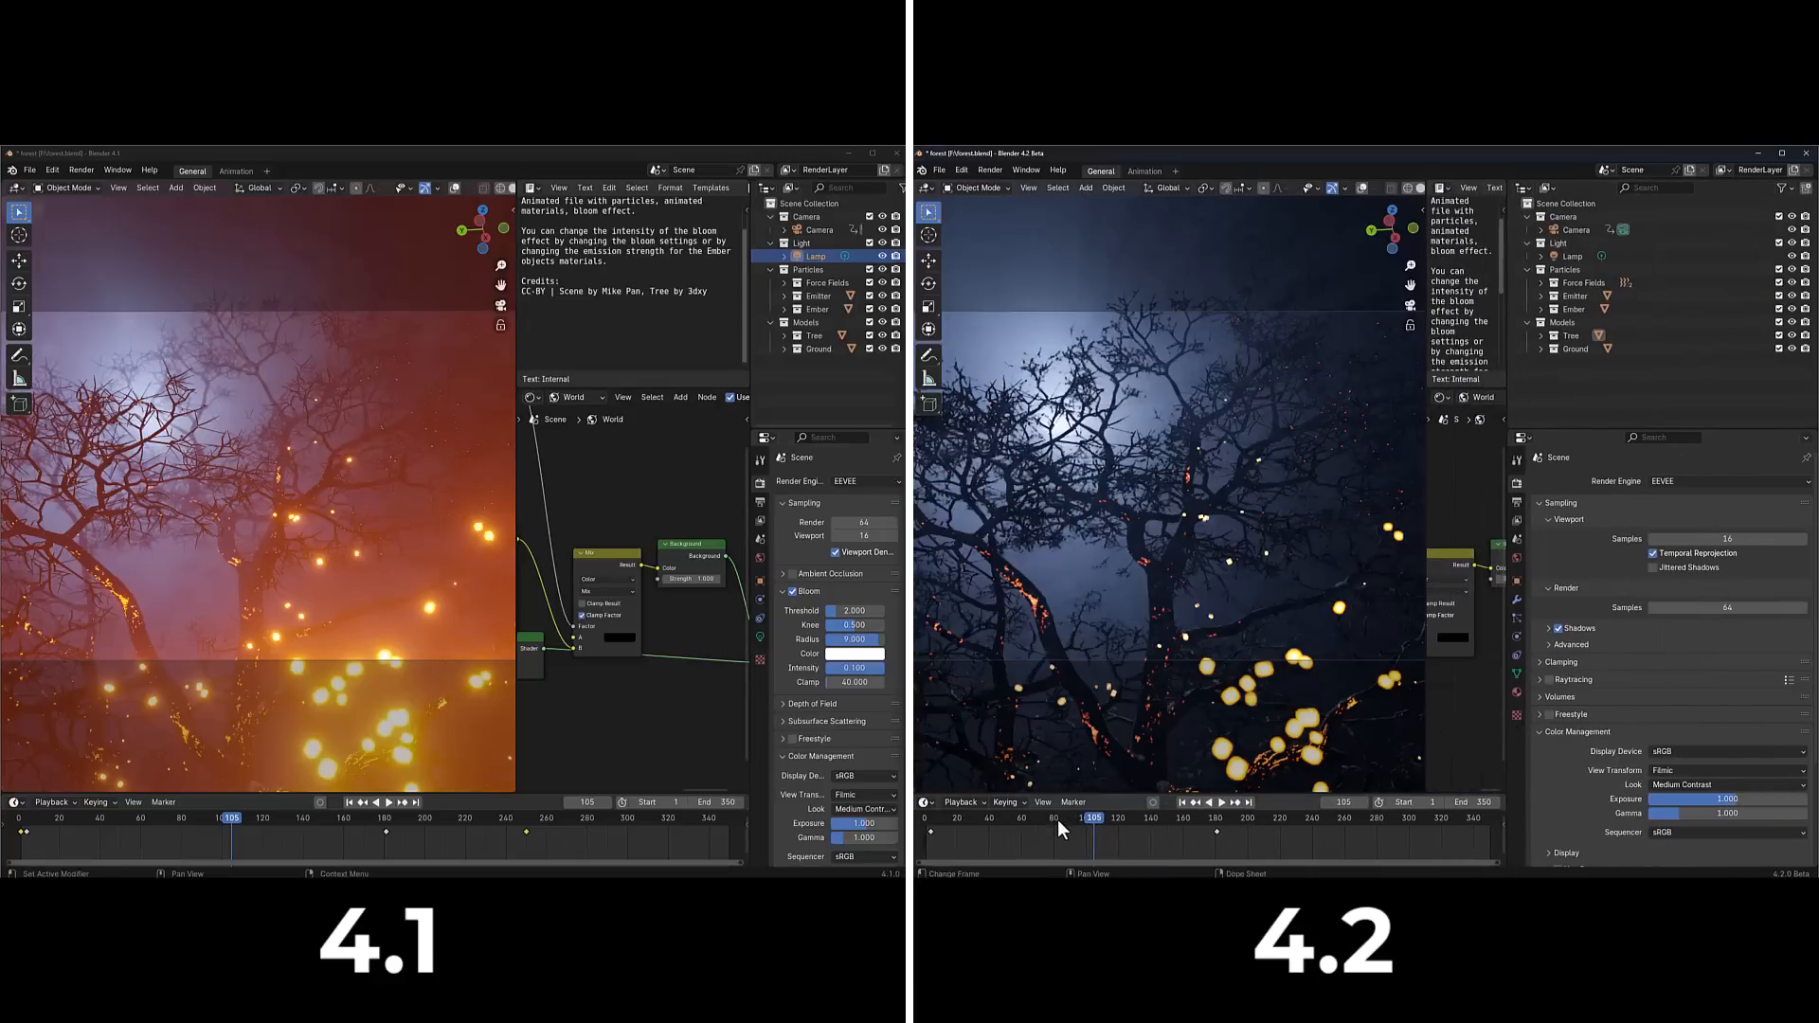
Step: Scrub through the ember animation in the 4.2 tree scene and set its view transform to Khronos PBR Neutral
mouse_move(1058, 820)
mouse_down()
mouse_move(1000, 820)
mouse_move(1129, 828)
mouse_move(1048, 839)
mouse_up()
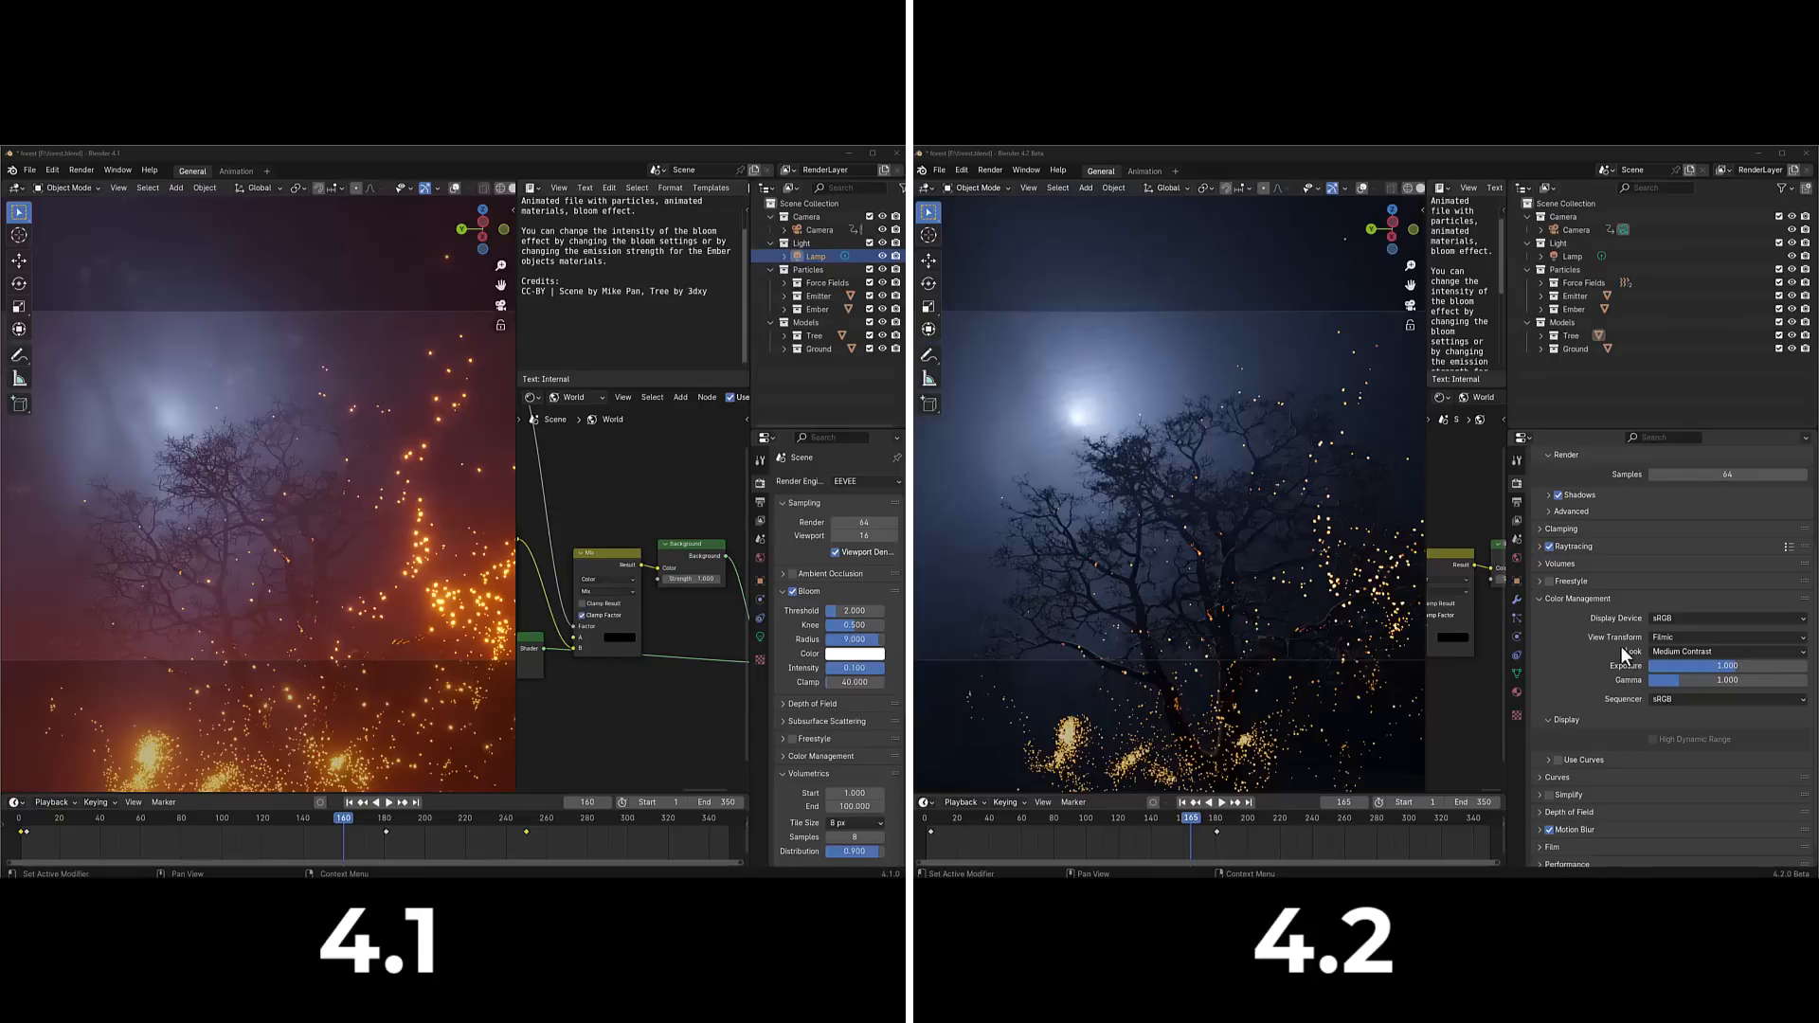
click(1669, 636)
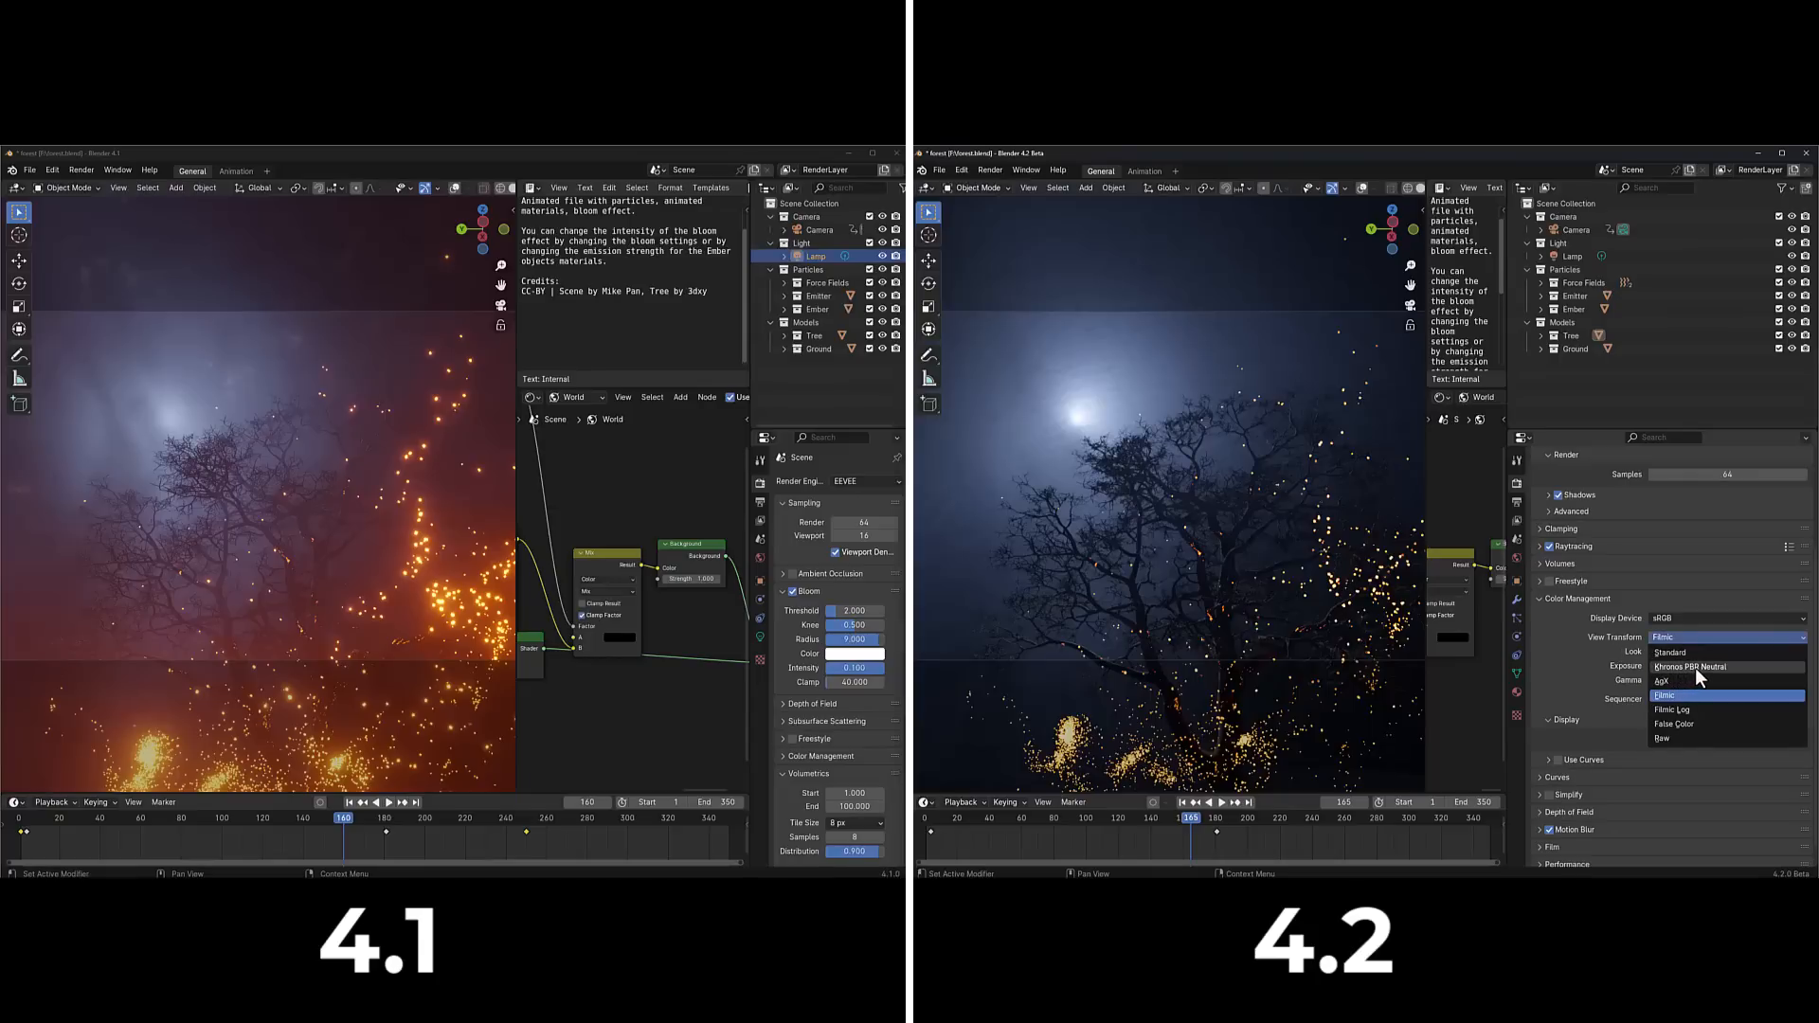
click(1696, 667)
drag(1005, 825, 1303, 828)
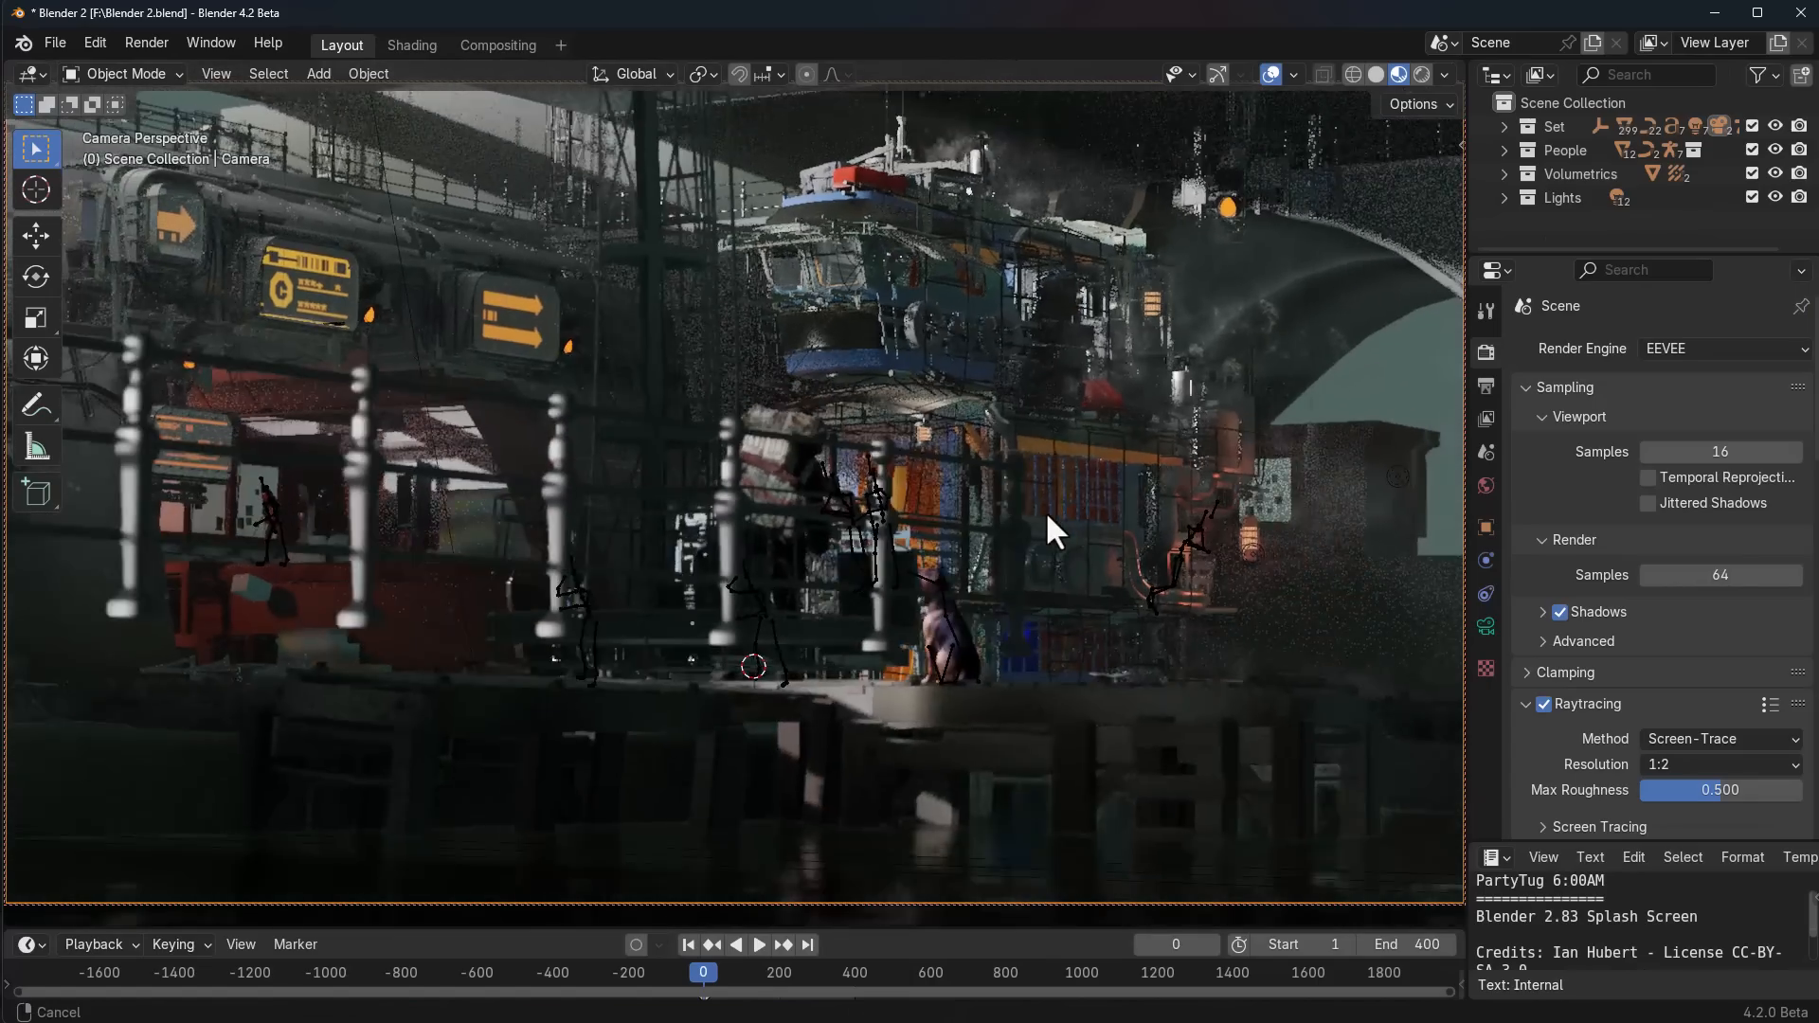
Step: Examine the harbor scene and read the Shading and Light-Probes sections of the EEVEE release notes
ctrl+middle_drag(1047, 512, 758, 580)
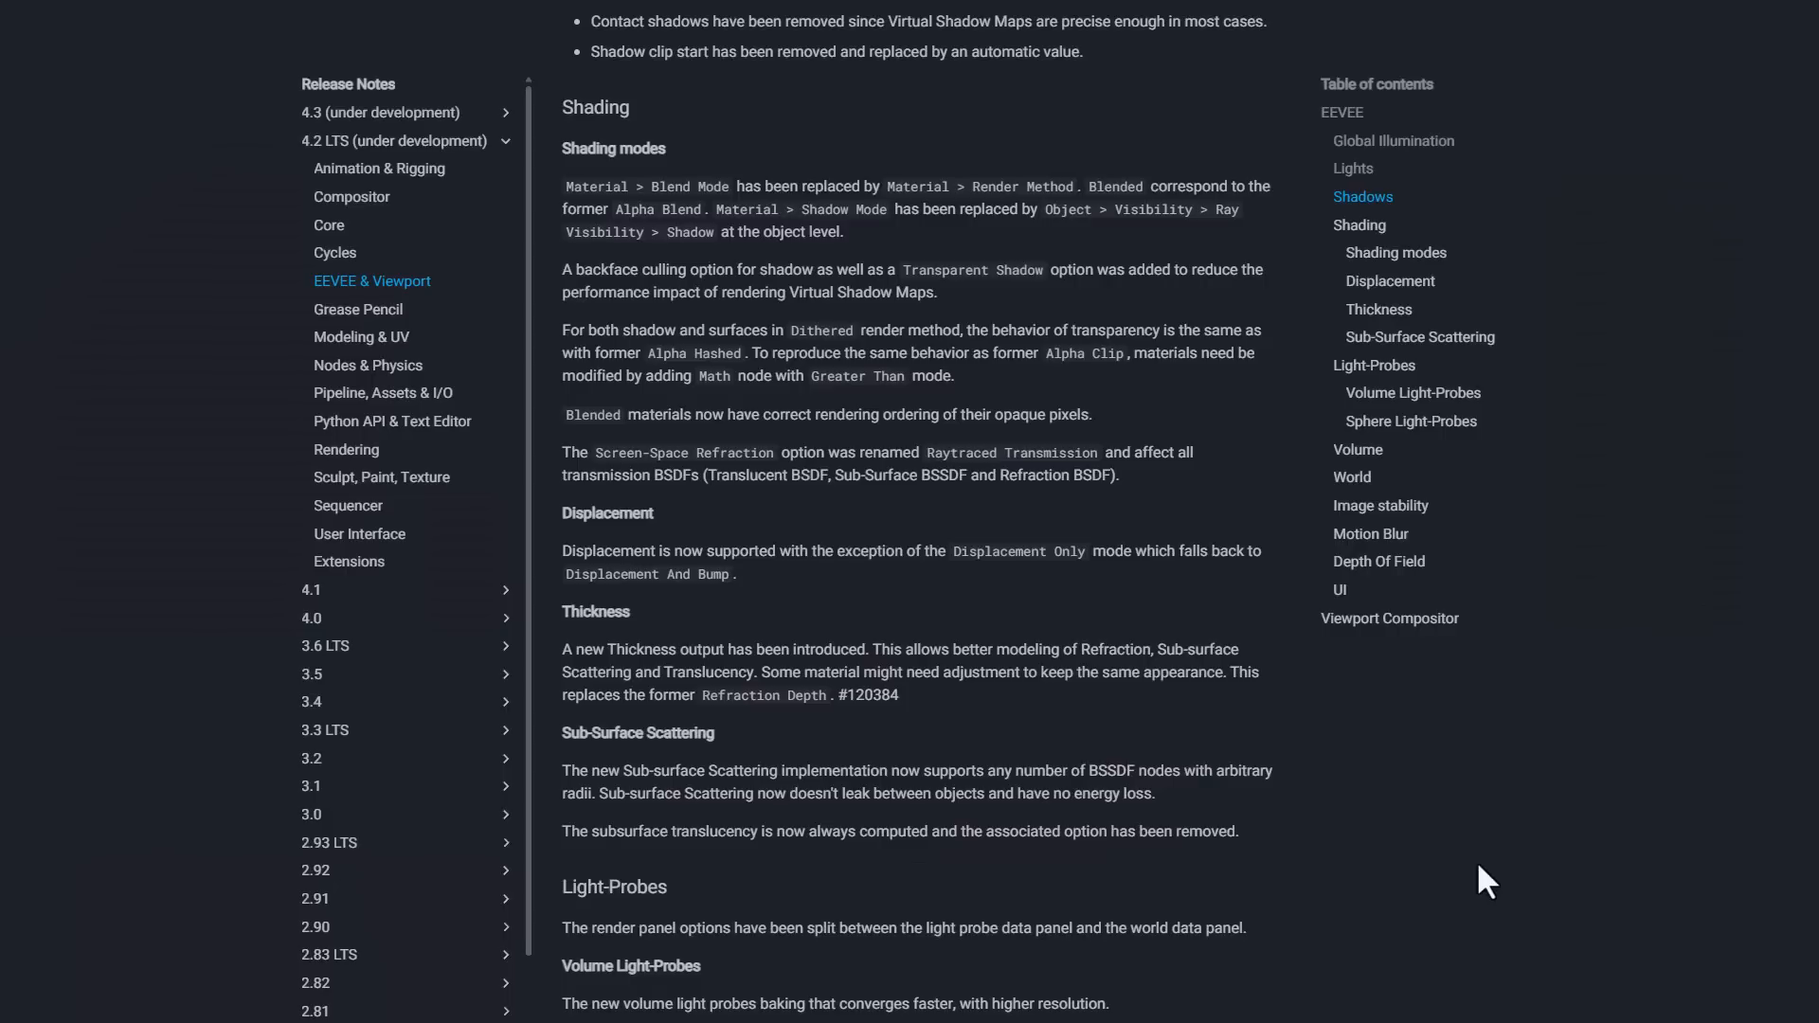
scroll(1012, 334, down, 2)
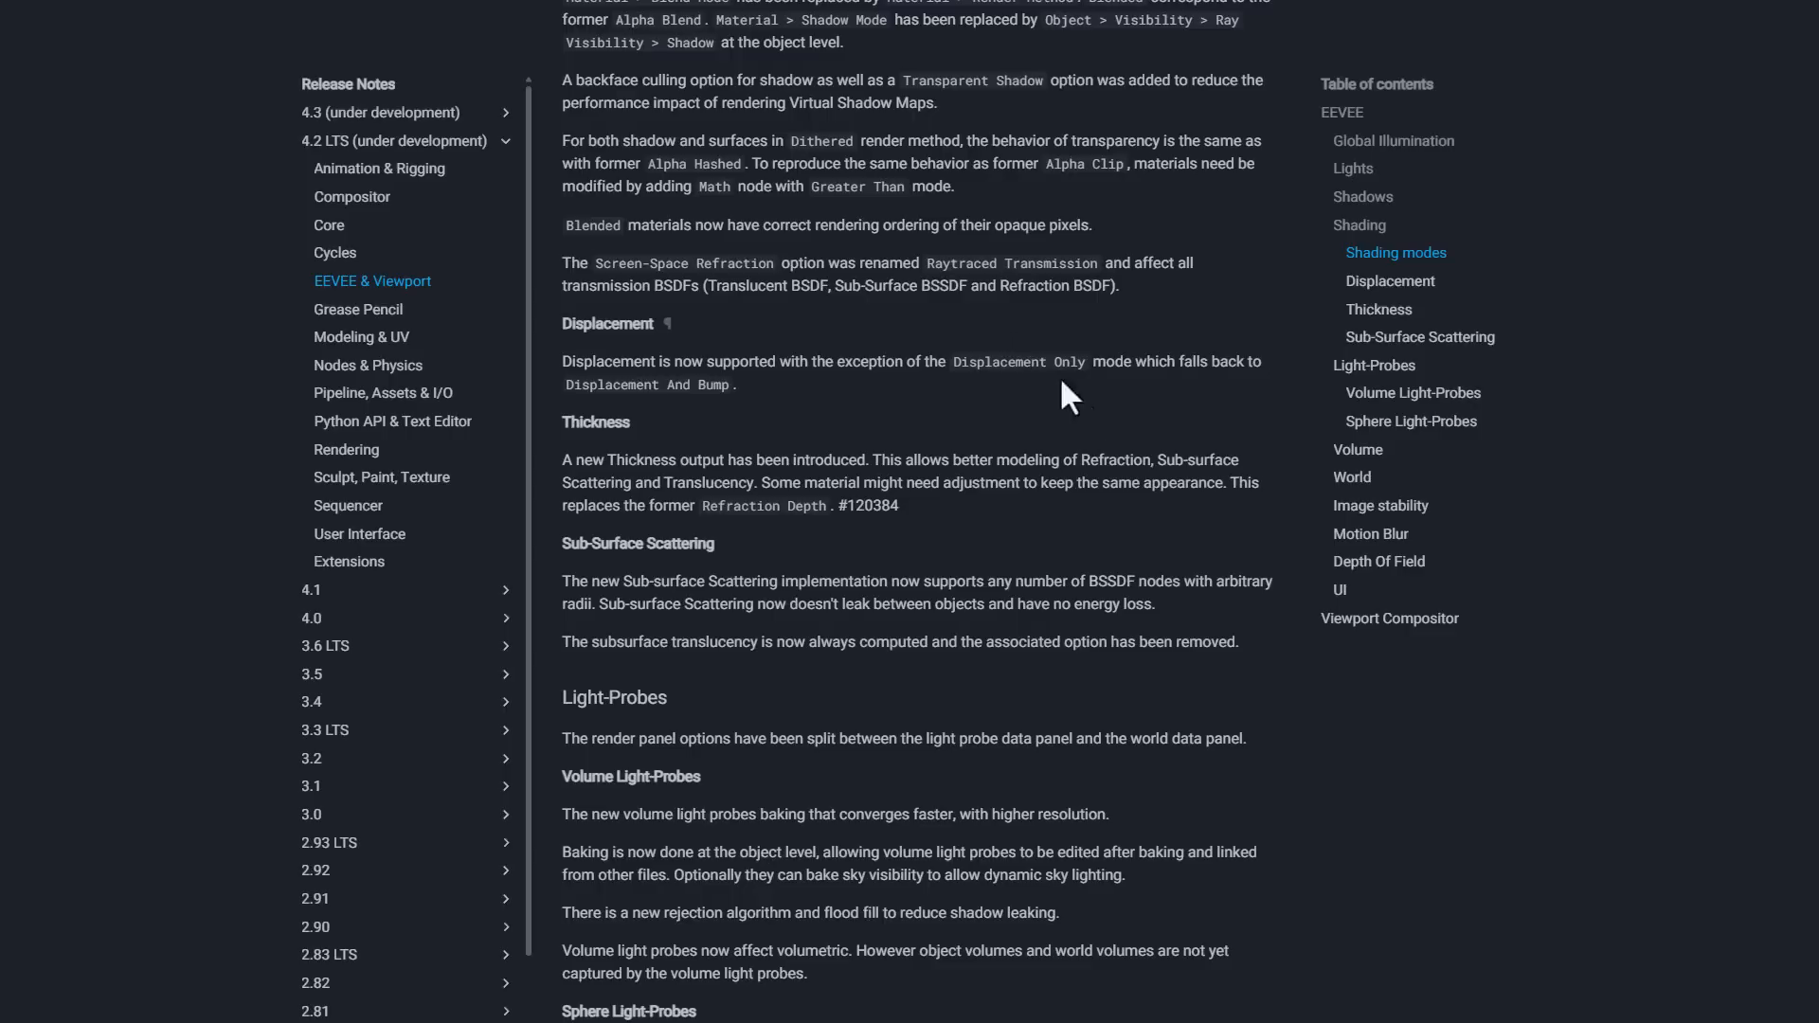
scroll(1259, 564, down, 5)
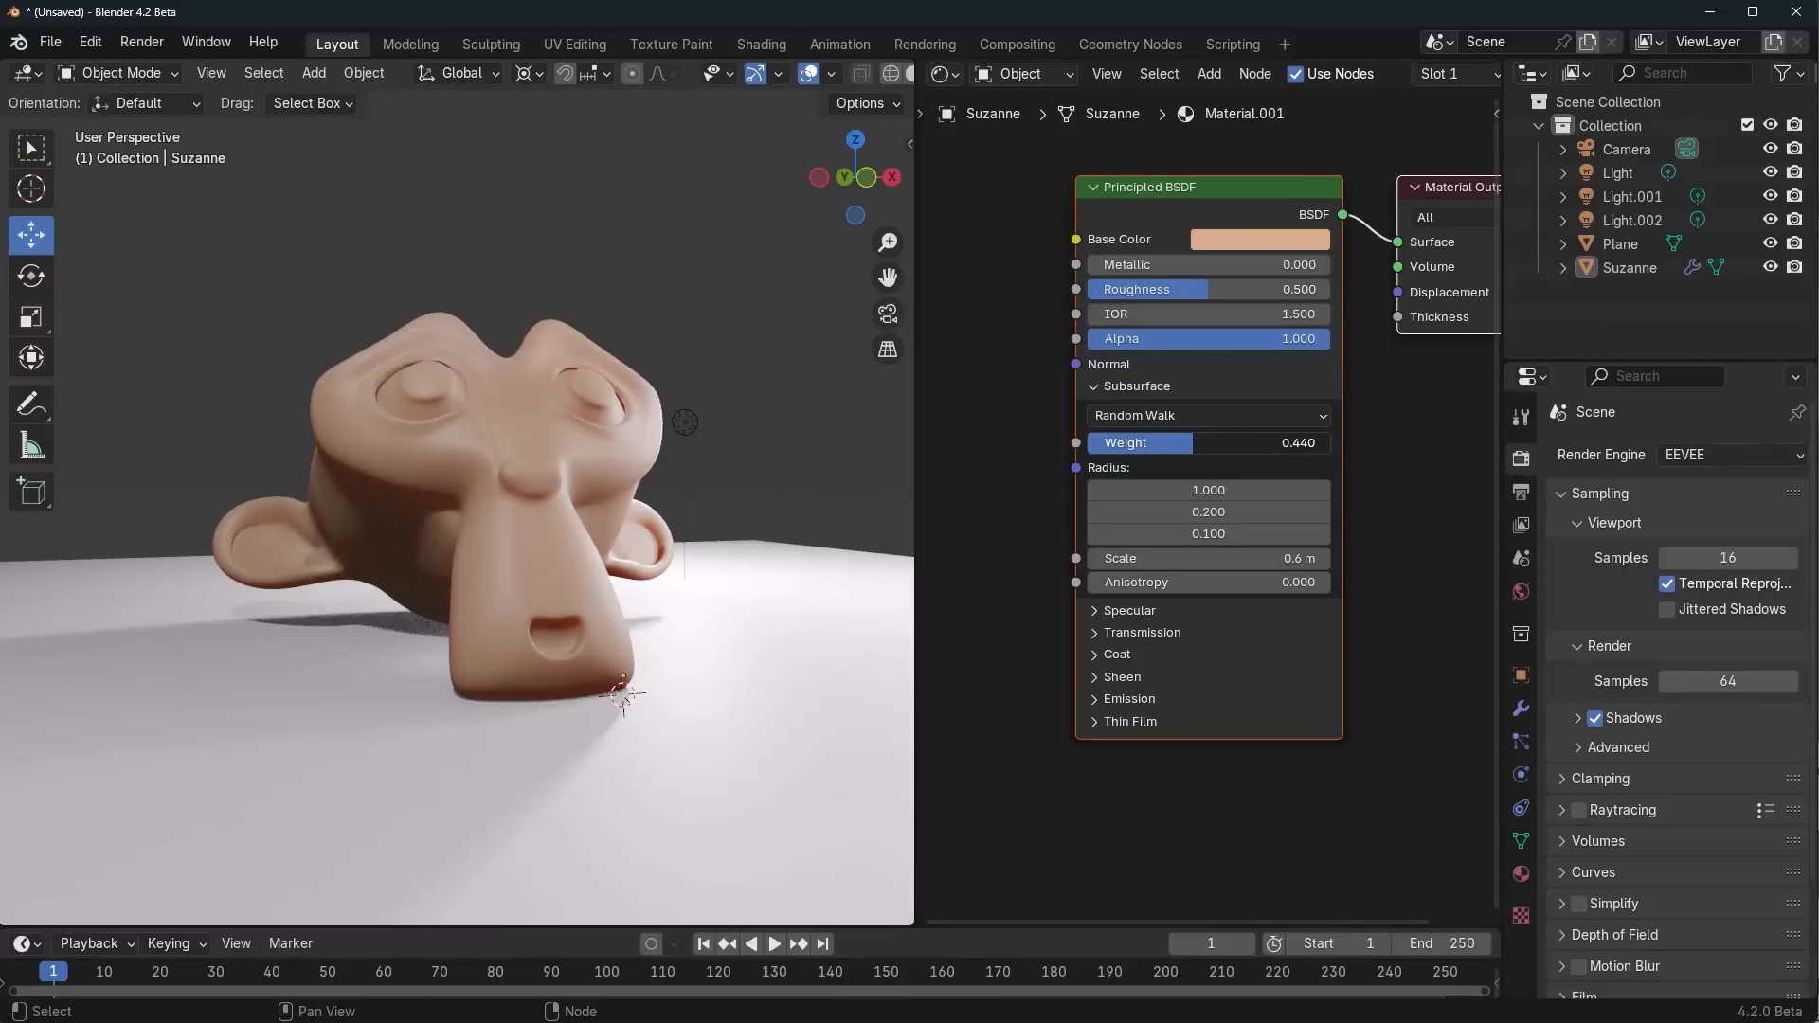
Step: Increase the subsurface weight of Suzanne's material and set its subsurface method to Random Walk (Skin)
drag(1192, 442, 1329, 442)
click(1270, 413)
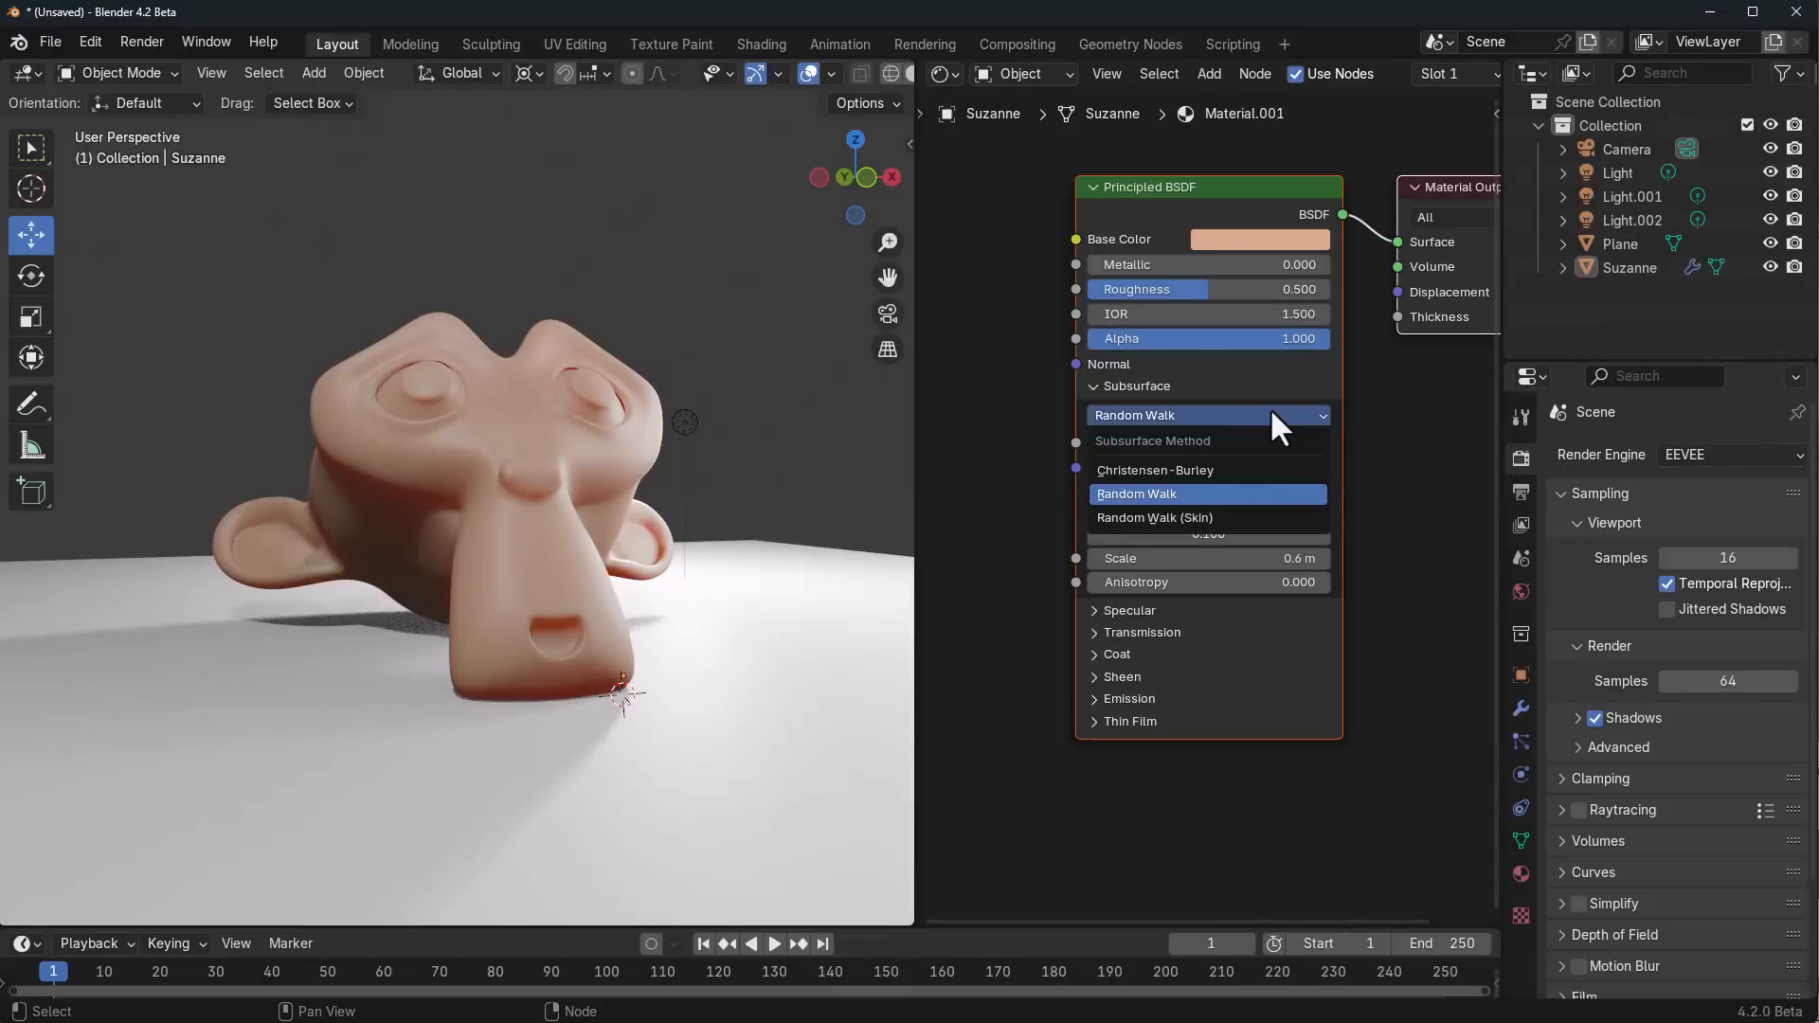
click(1222, 513)
middle_drag(446, 597, 583, 620)
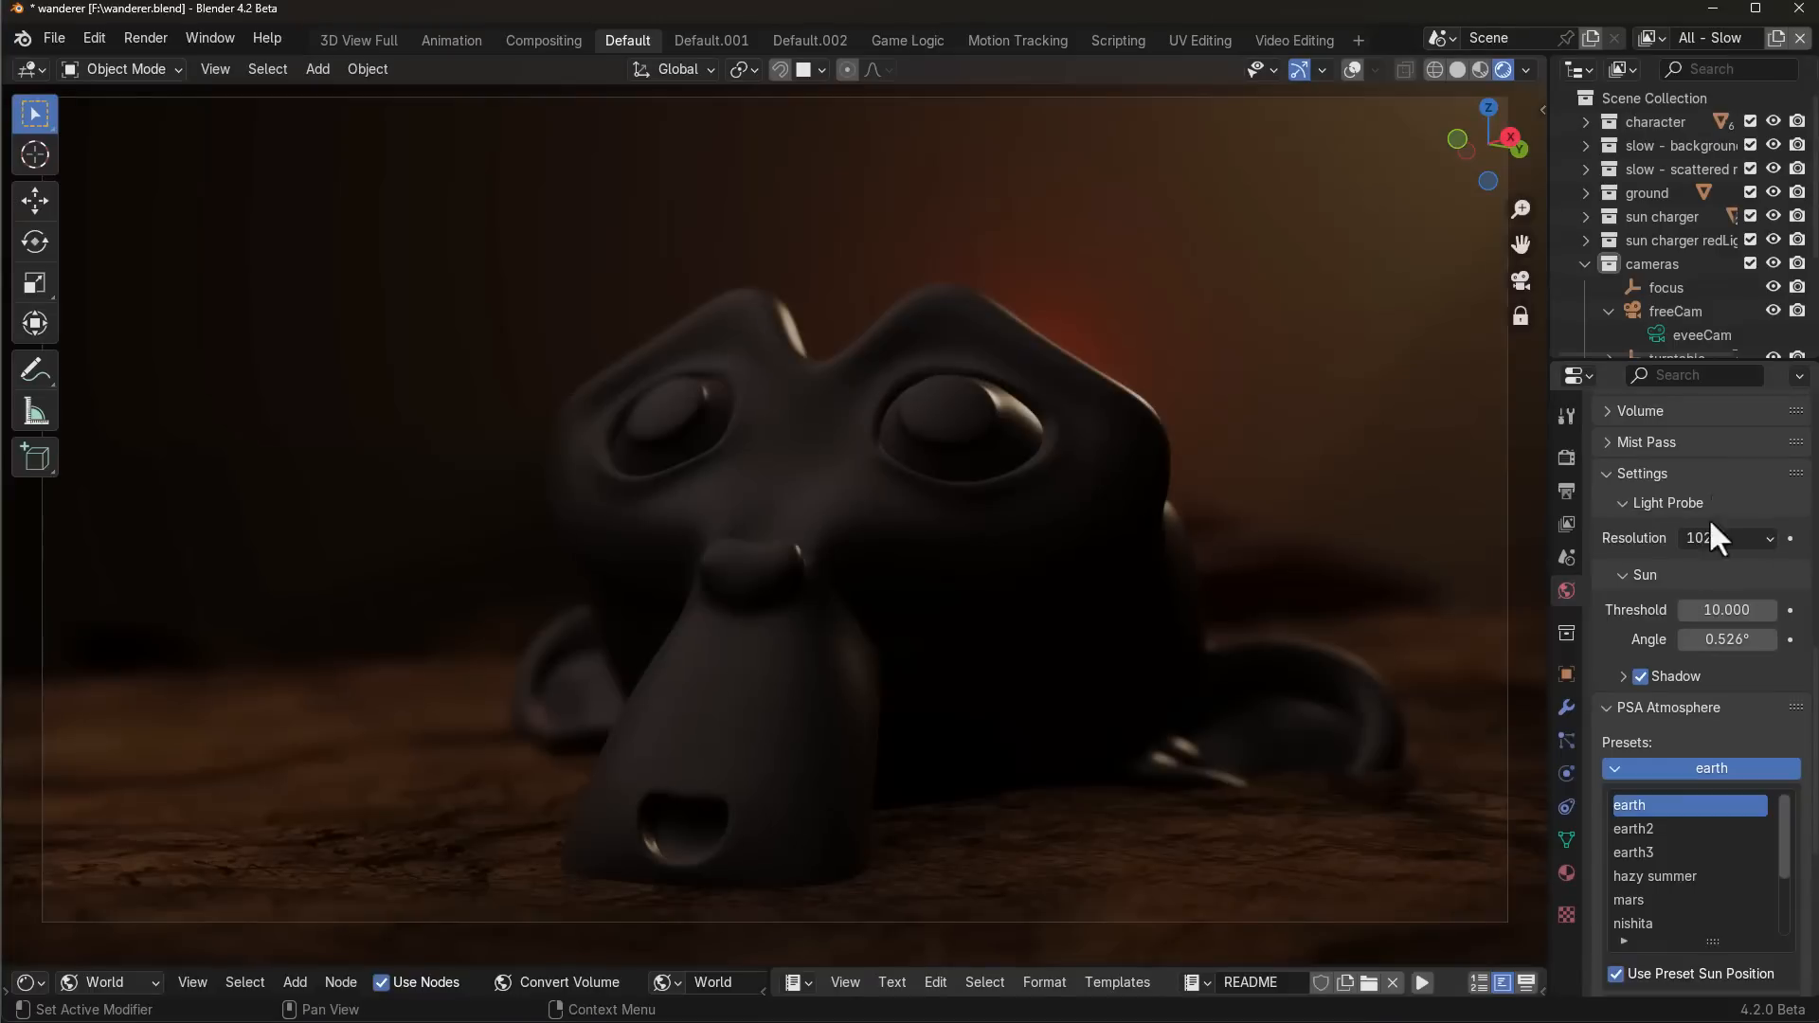
Step: Examine the wanderer scene's light probe and EEVEE render settings, and read the remaining EEVEE release notes from Volume onward
click(1573, 563)
scroll(1637, 881, down, 2)
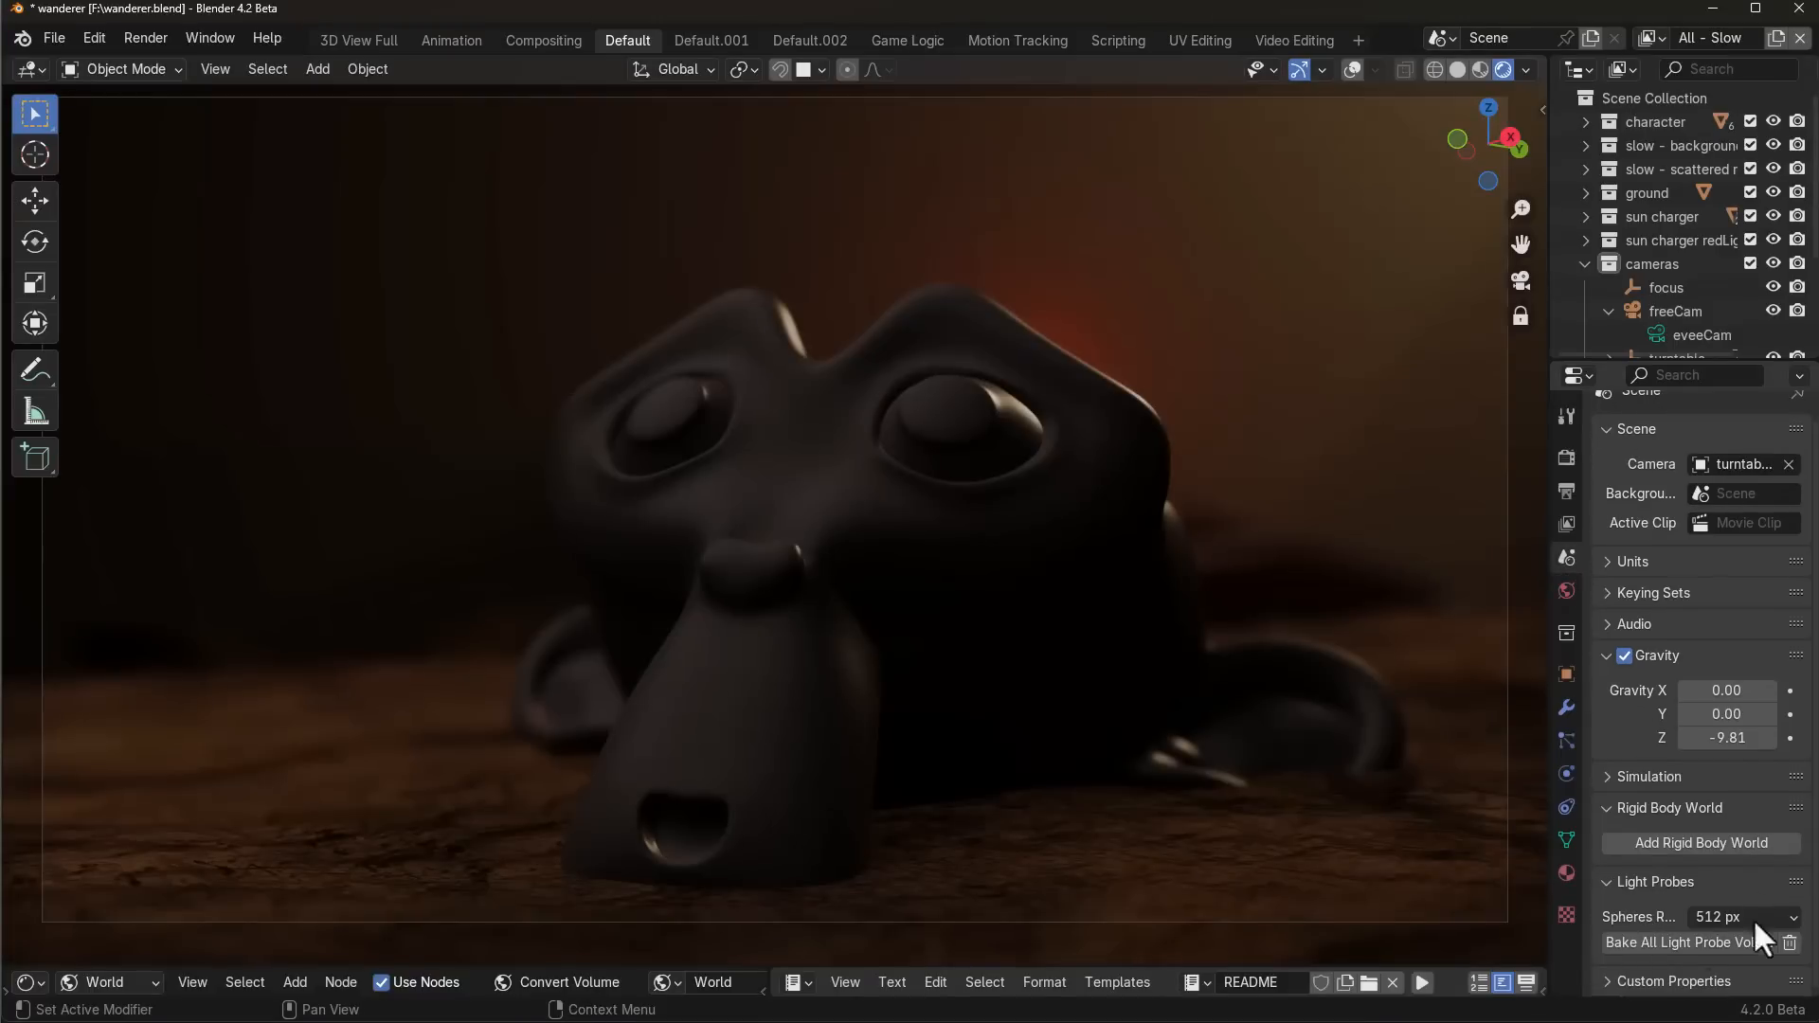
click(1566, 456)
scroll(1633, 685, down, 2)
click(1603, 595)
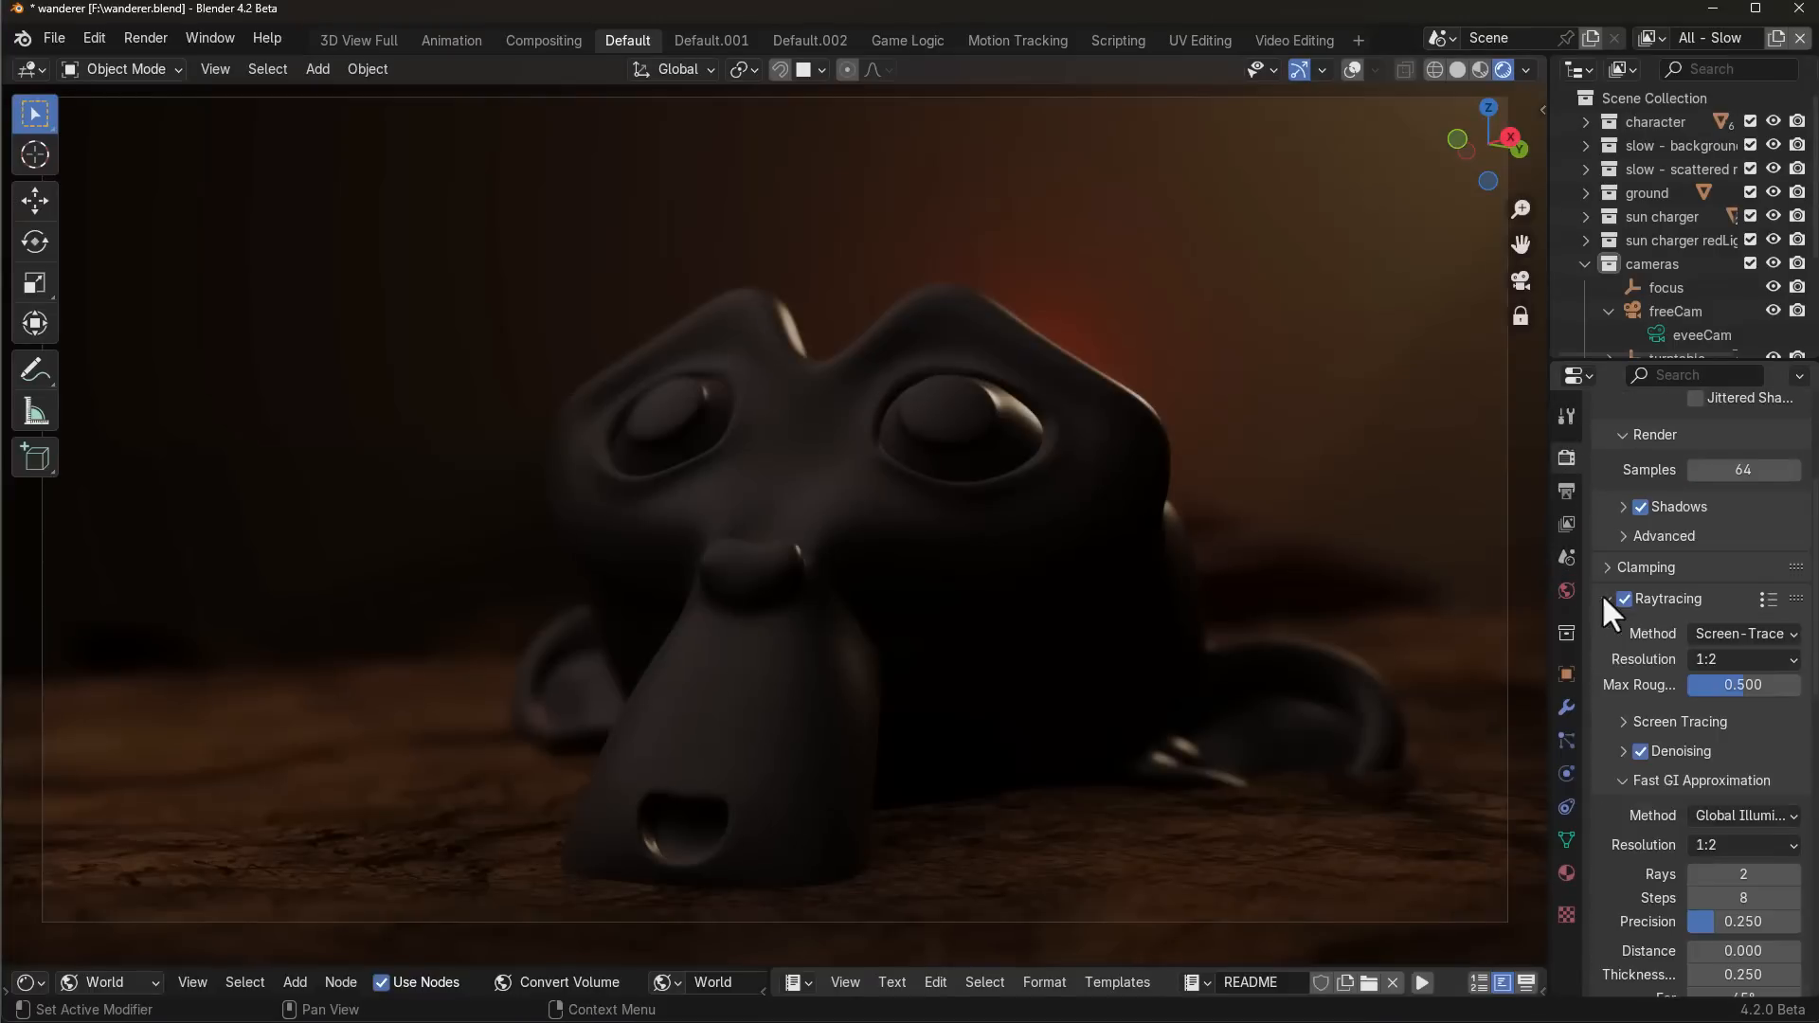
scroll(1725, 485, down, 4)
click(1724, 486)
click(1682, 519)
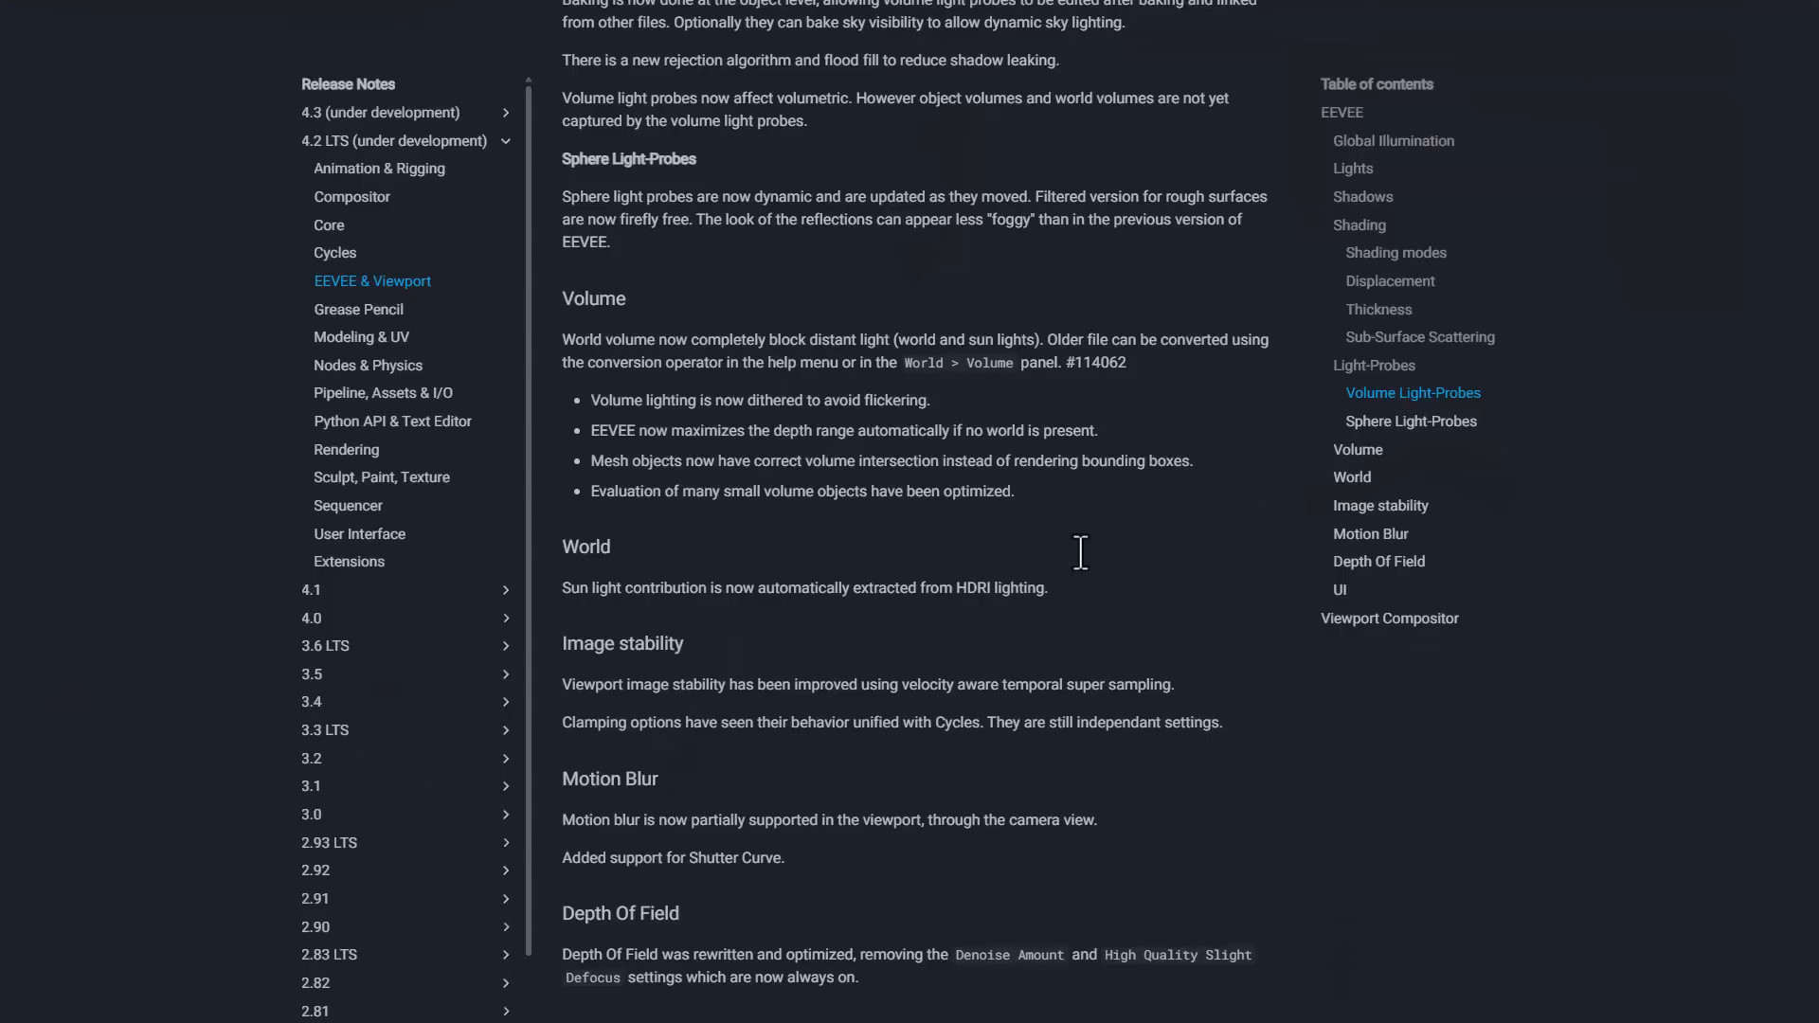
scroll(1078, 550, down, 2)
scroll(1090, 571, down, 1)
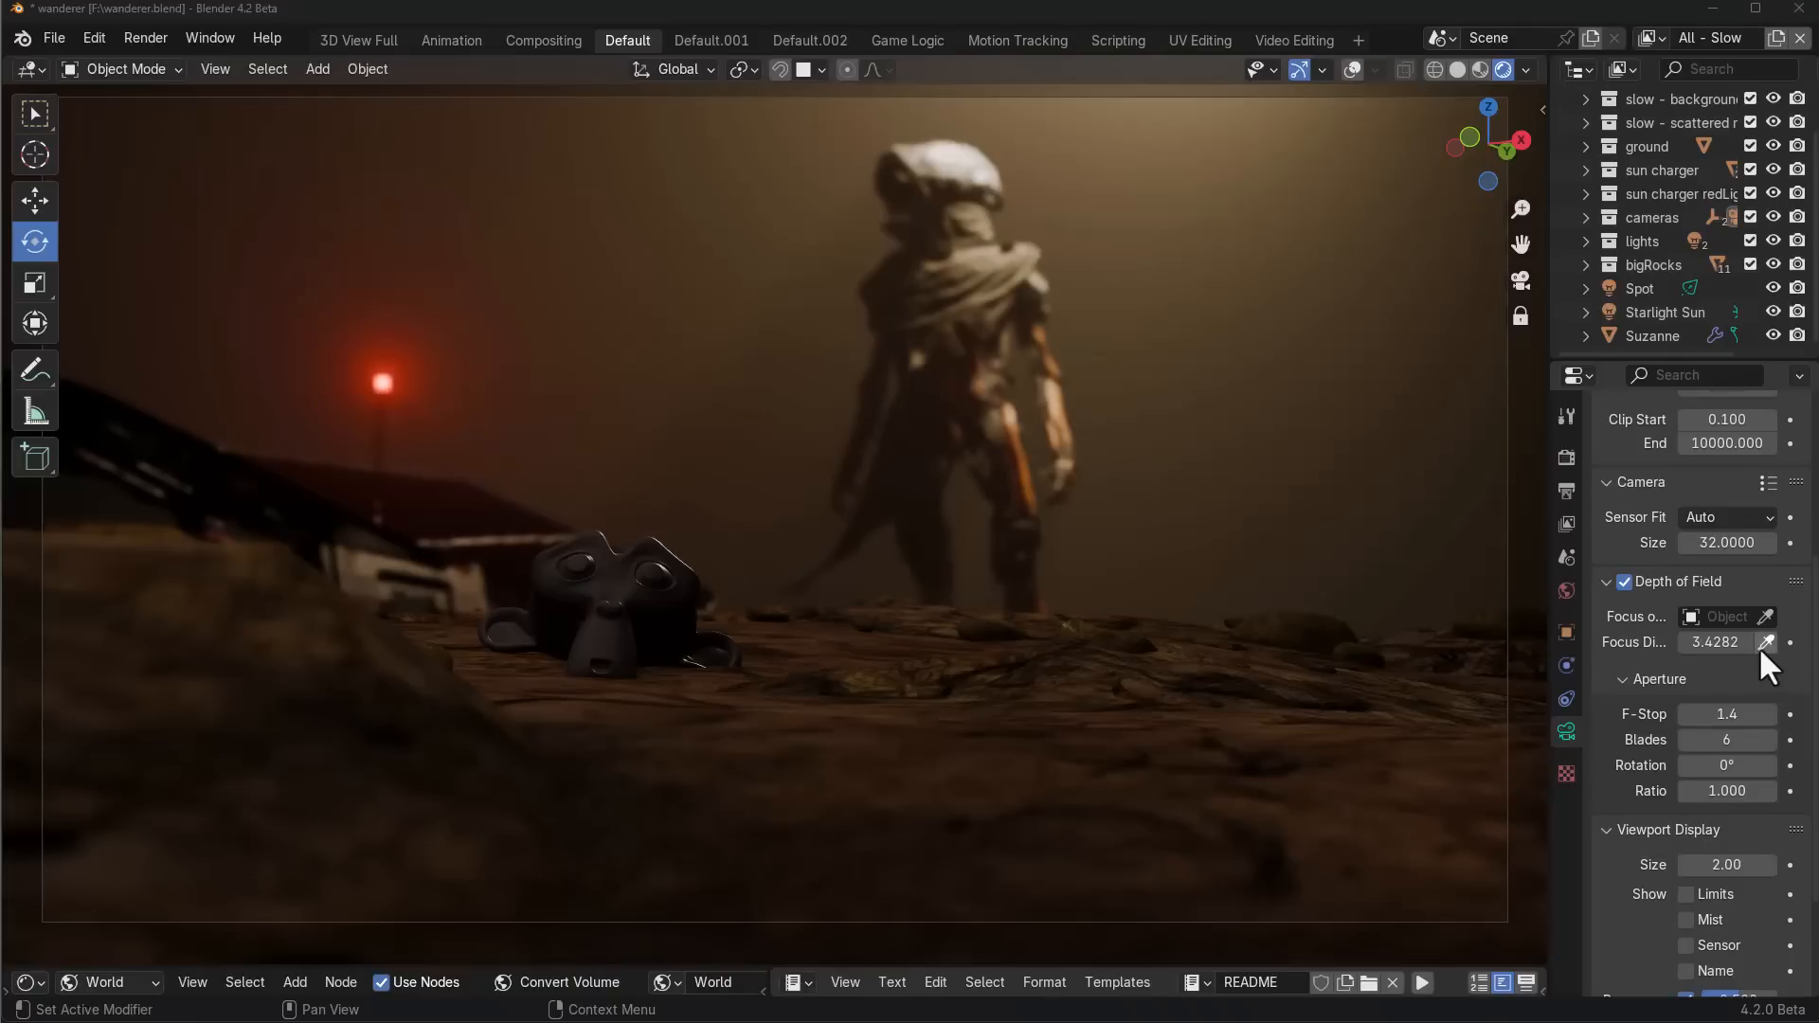
Step: Sample the camera's focus distance in turn from the standing robot figure, the foreground rock, the red light and the ground
click(1764, 642)
click(1009, 270)
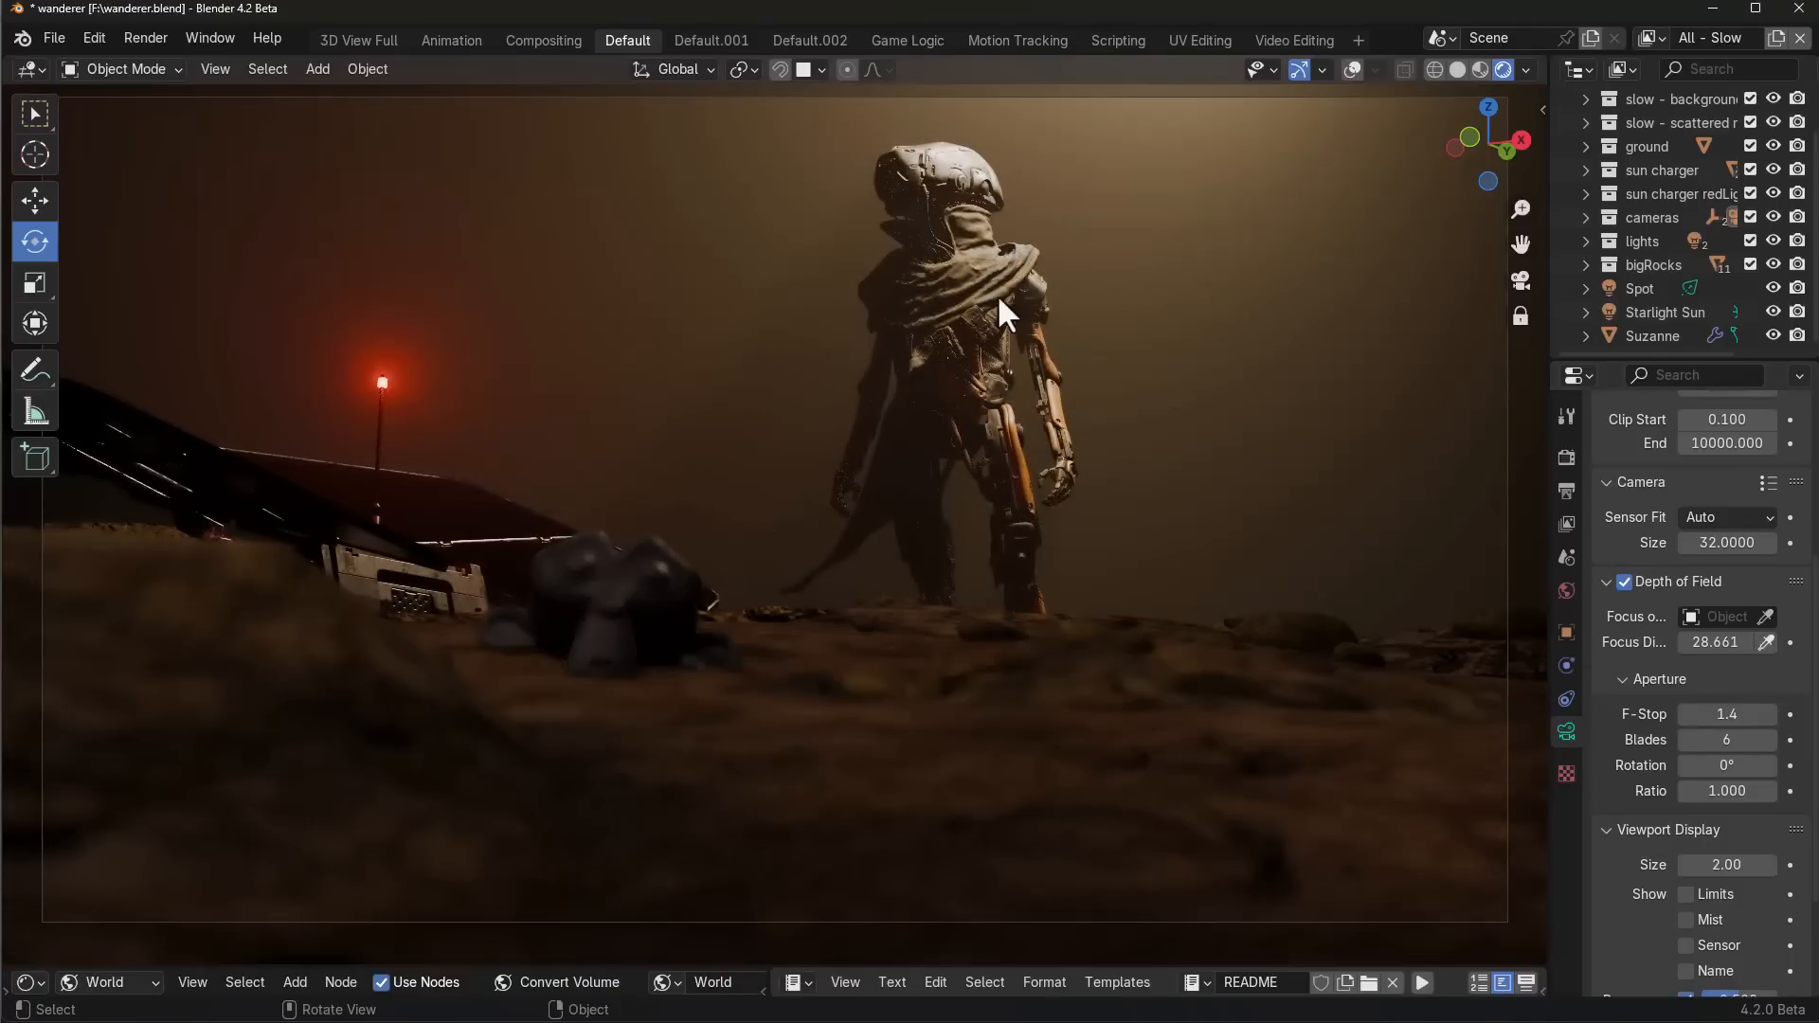
click(1763, 643)
click(320, 697)
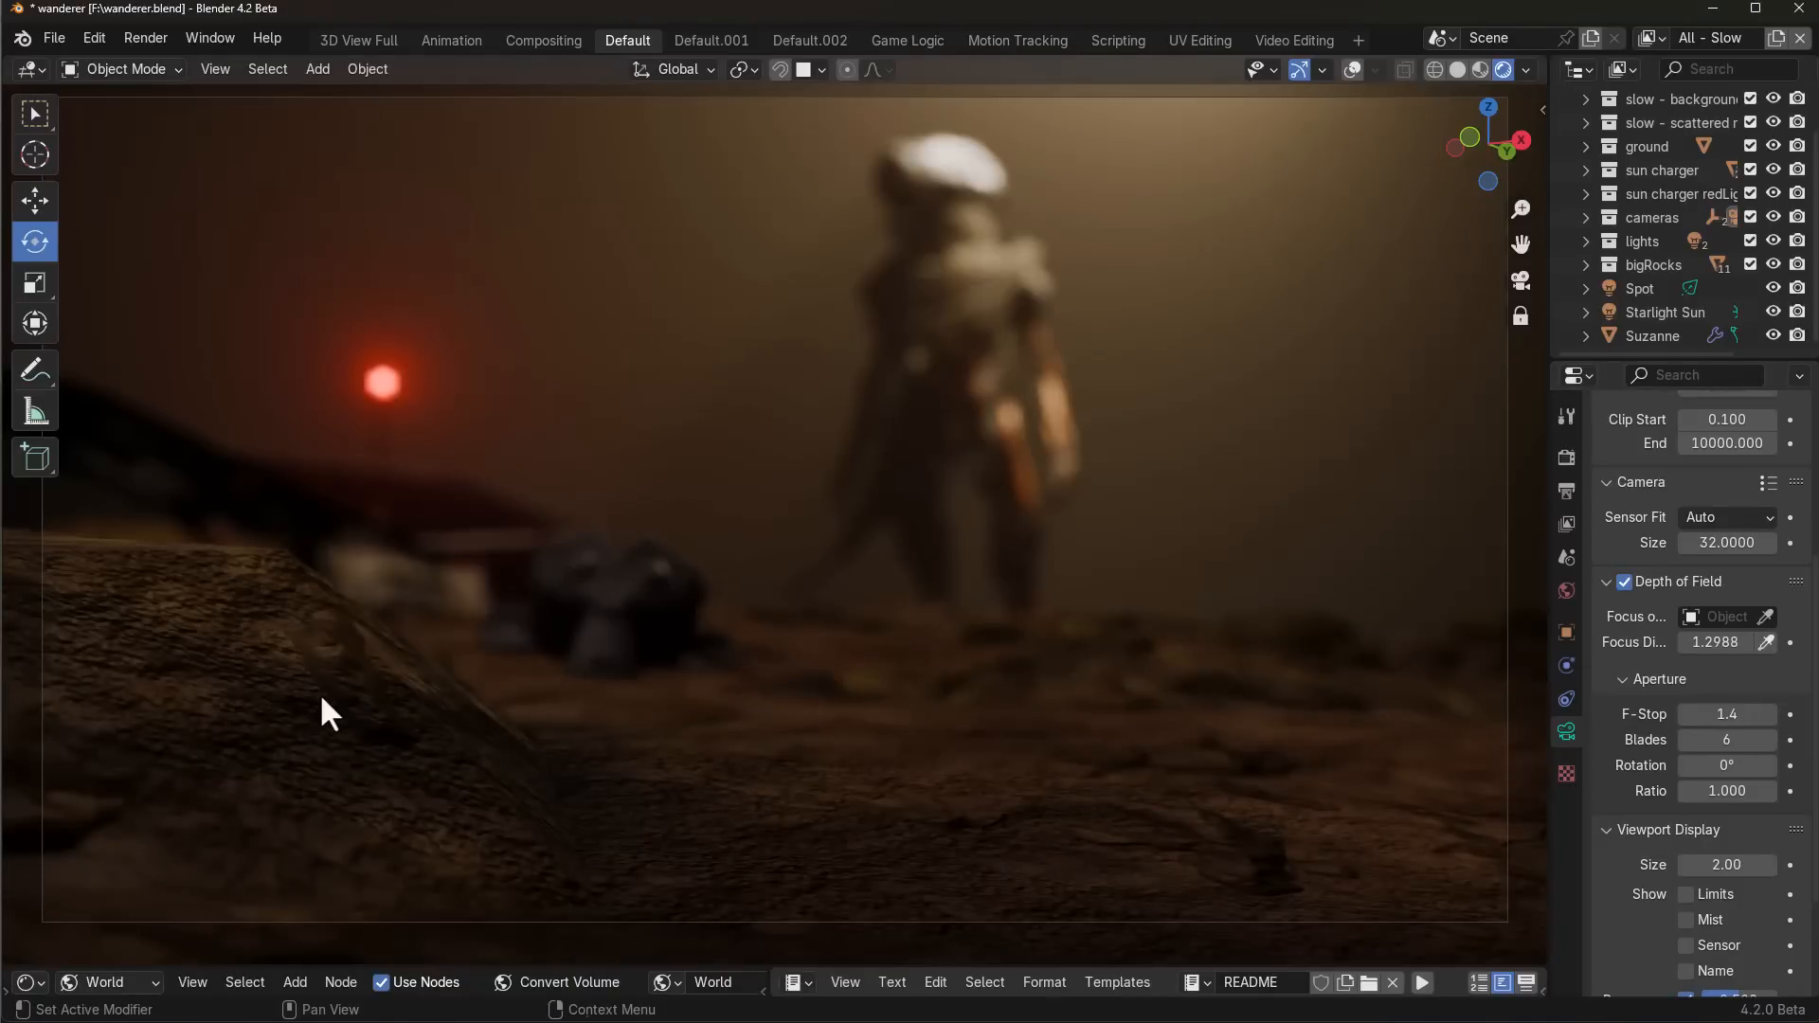
click(1764, 642)
click(383, 376)
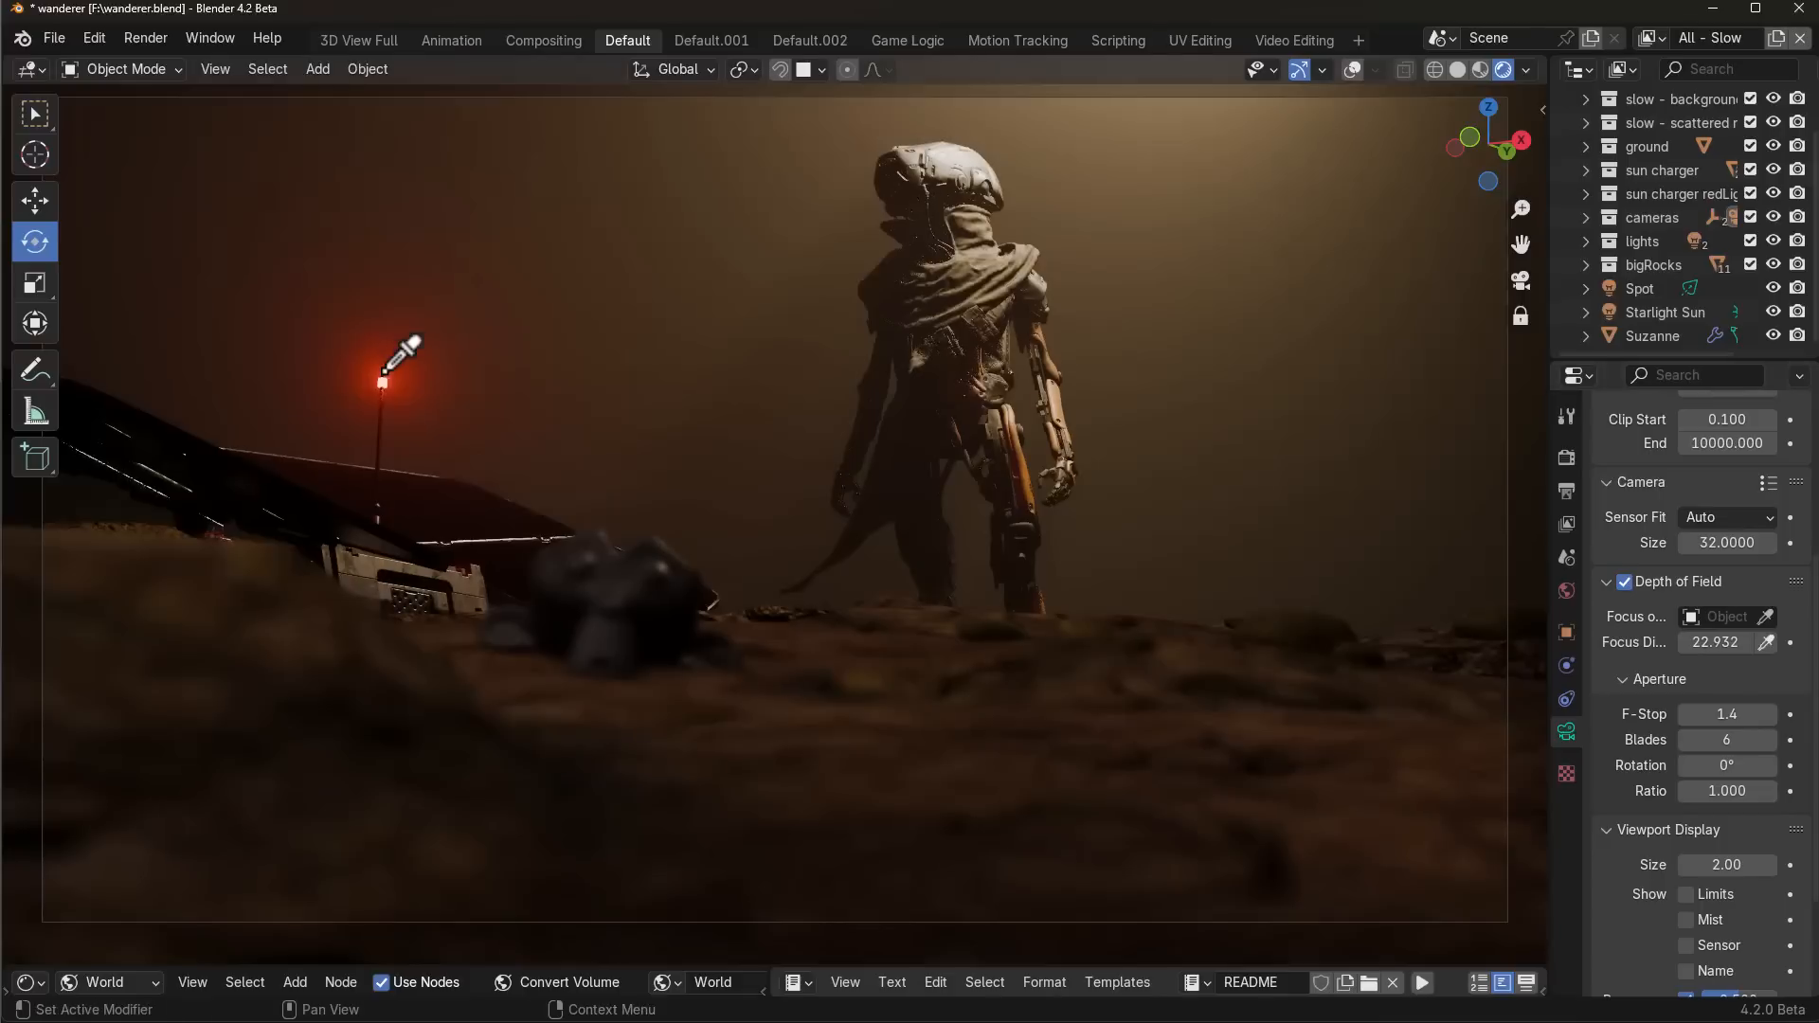
click(1764, 642)
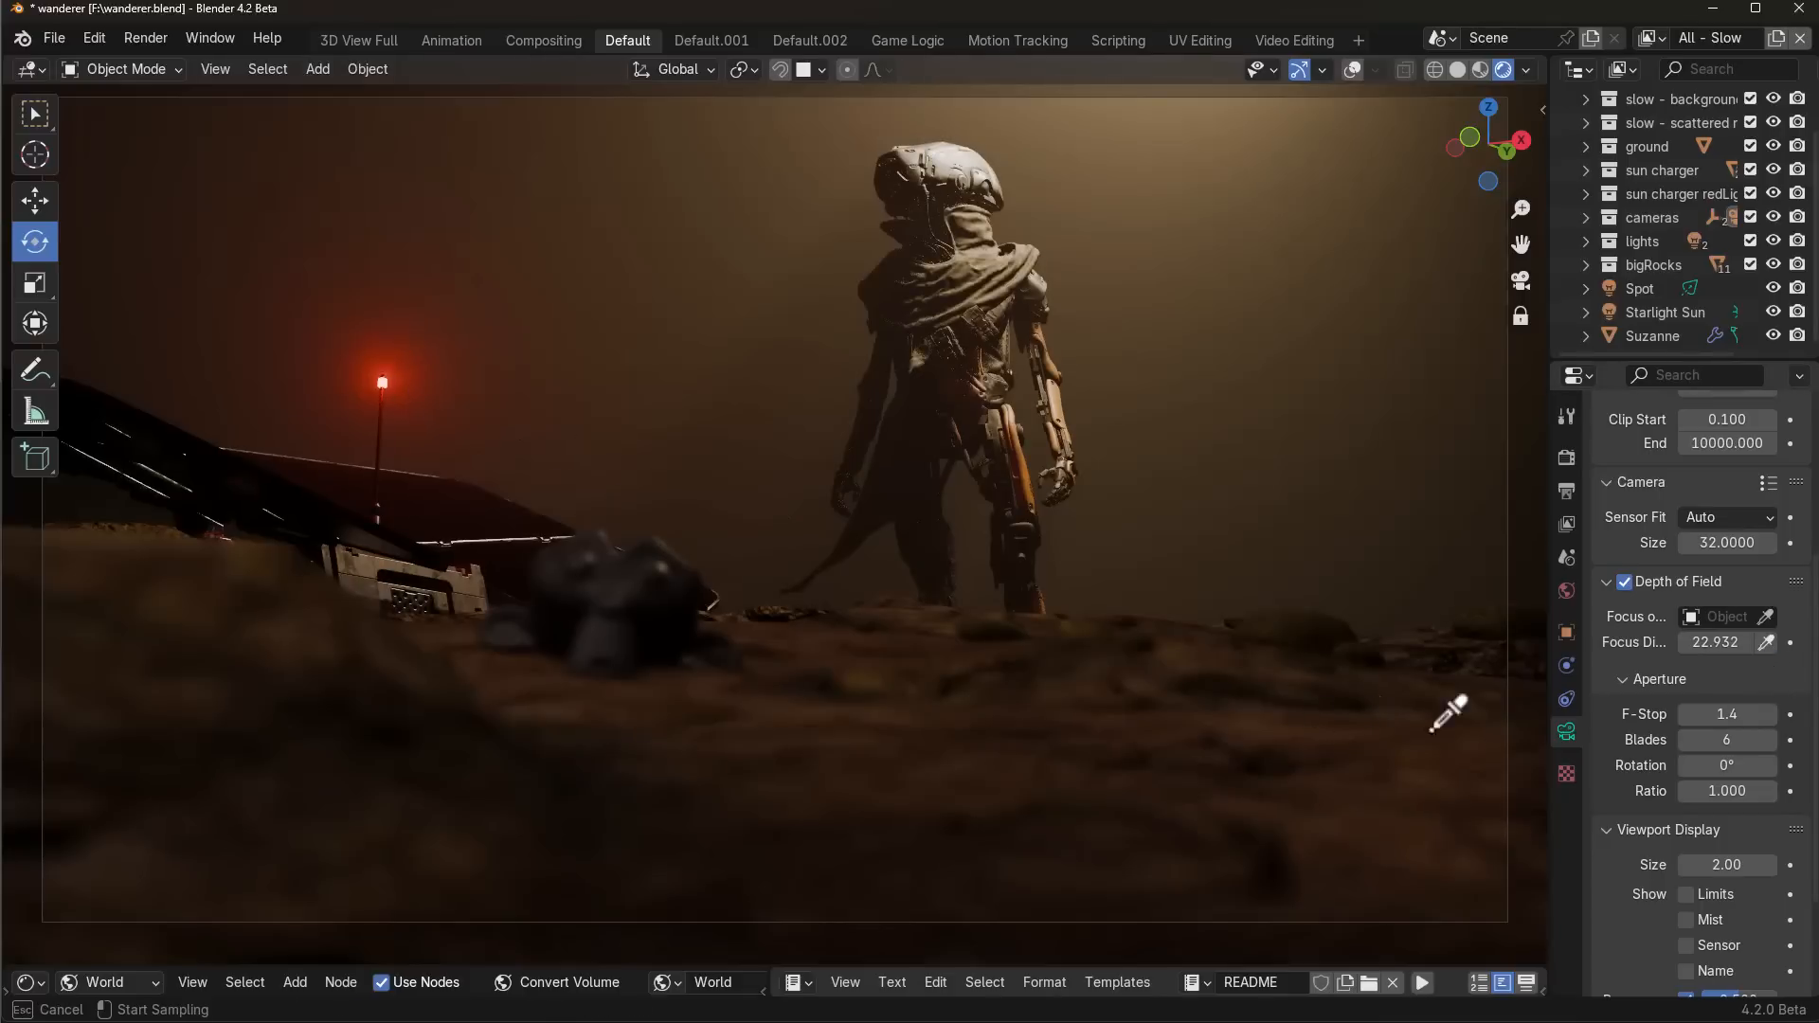
click(1312, 710)
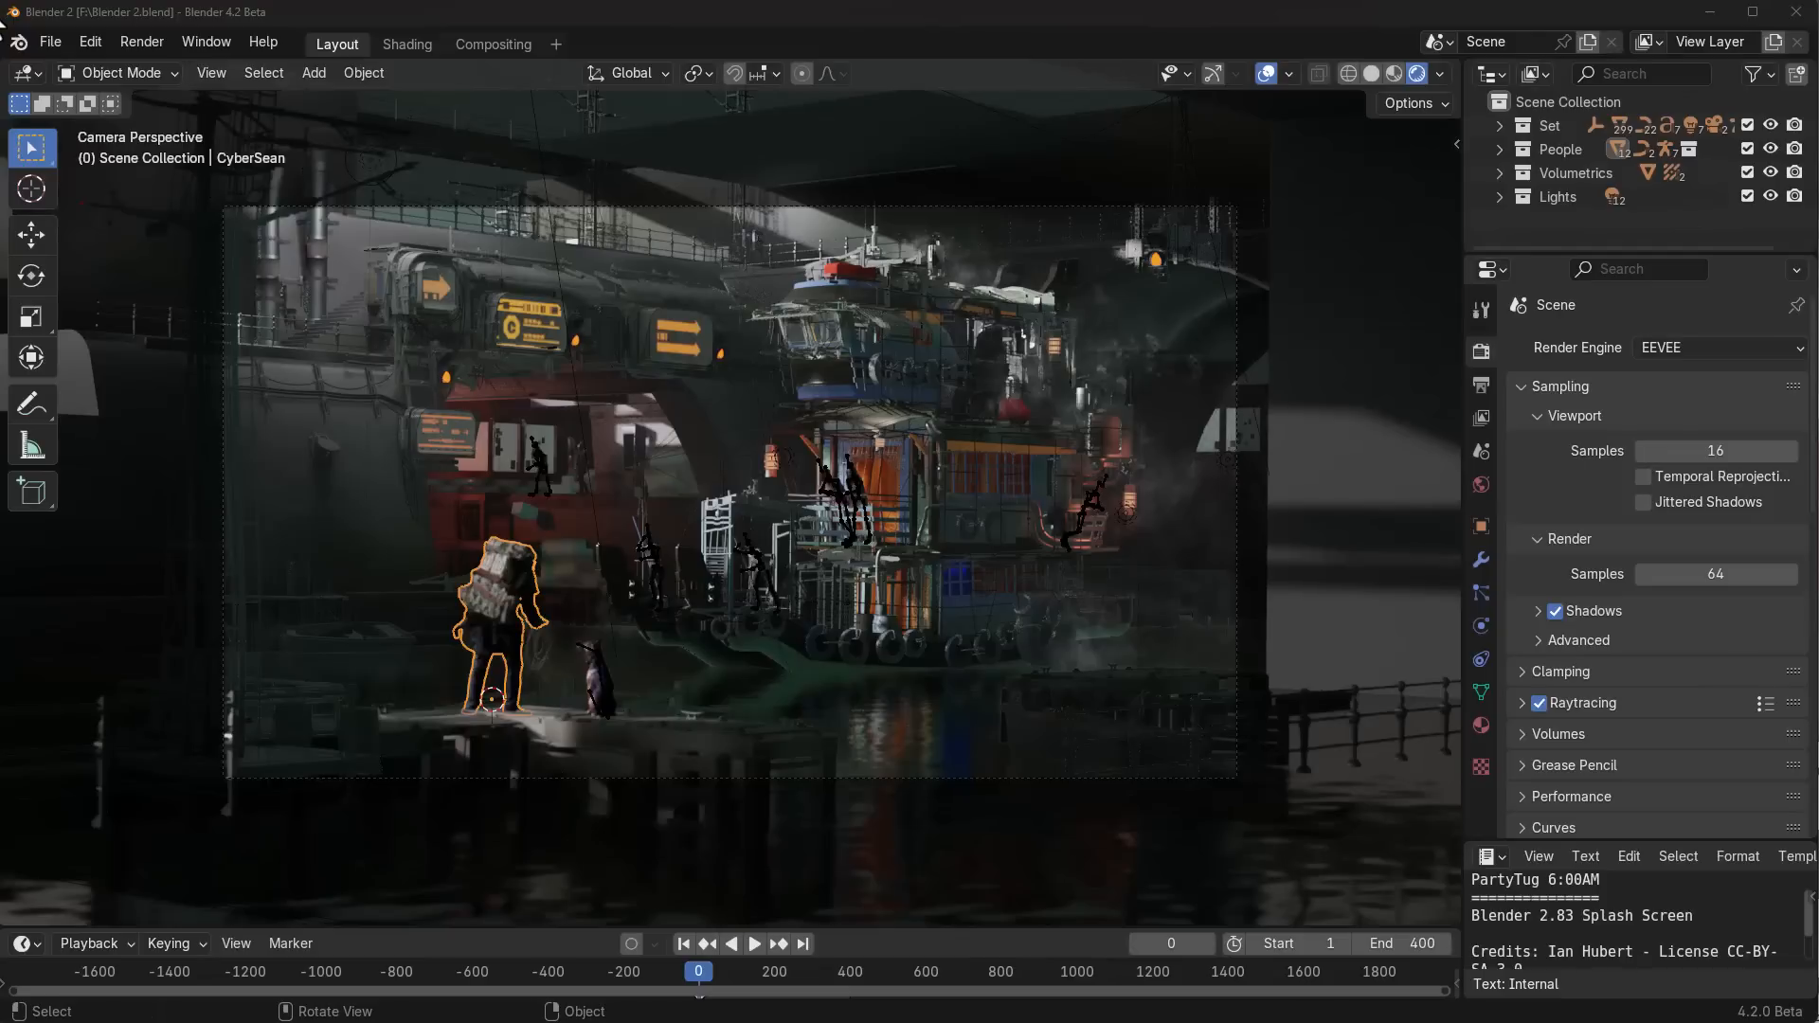
Step: Examine the viewport overlay and viewport shading options in the harbor scene
scroll(232, 301, up, 1)
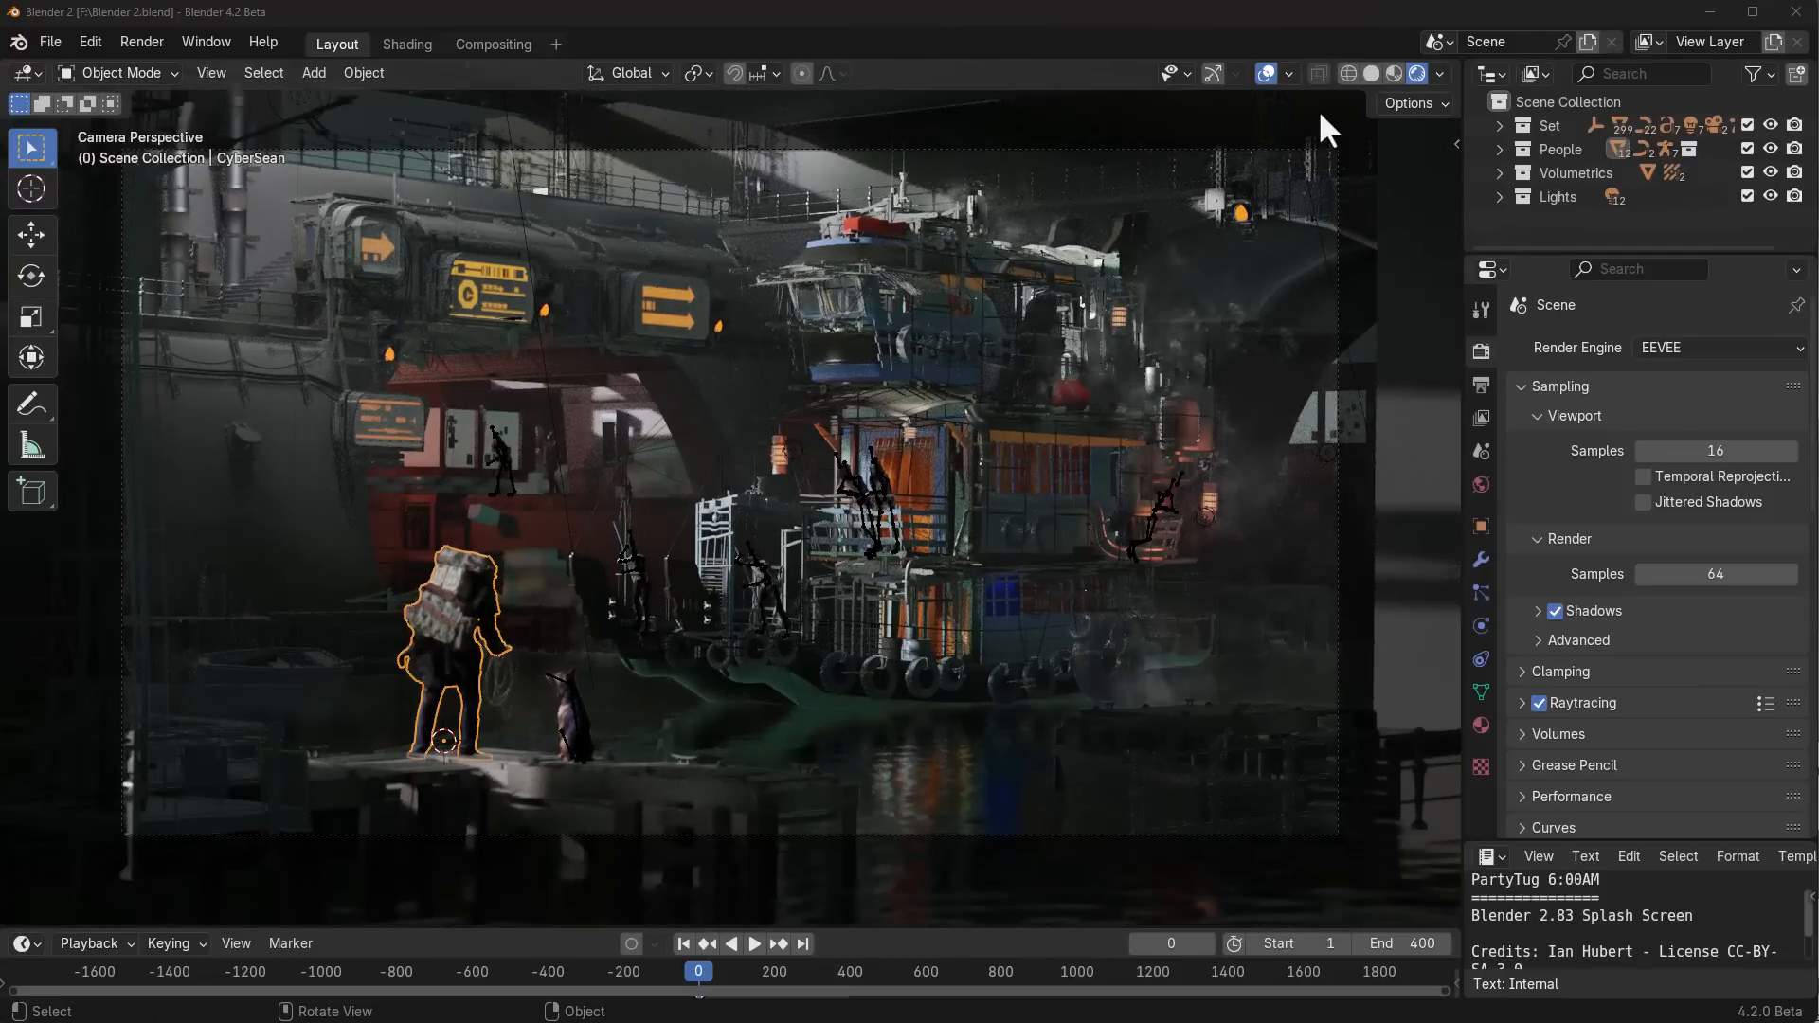
click(1288, 74)
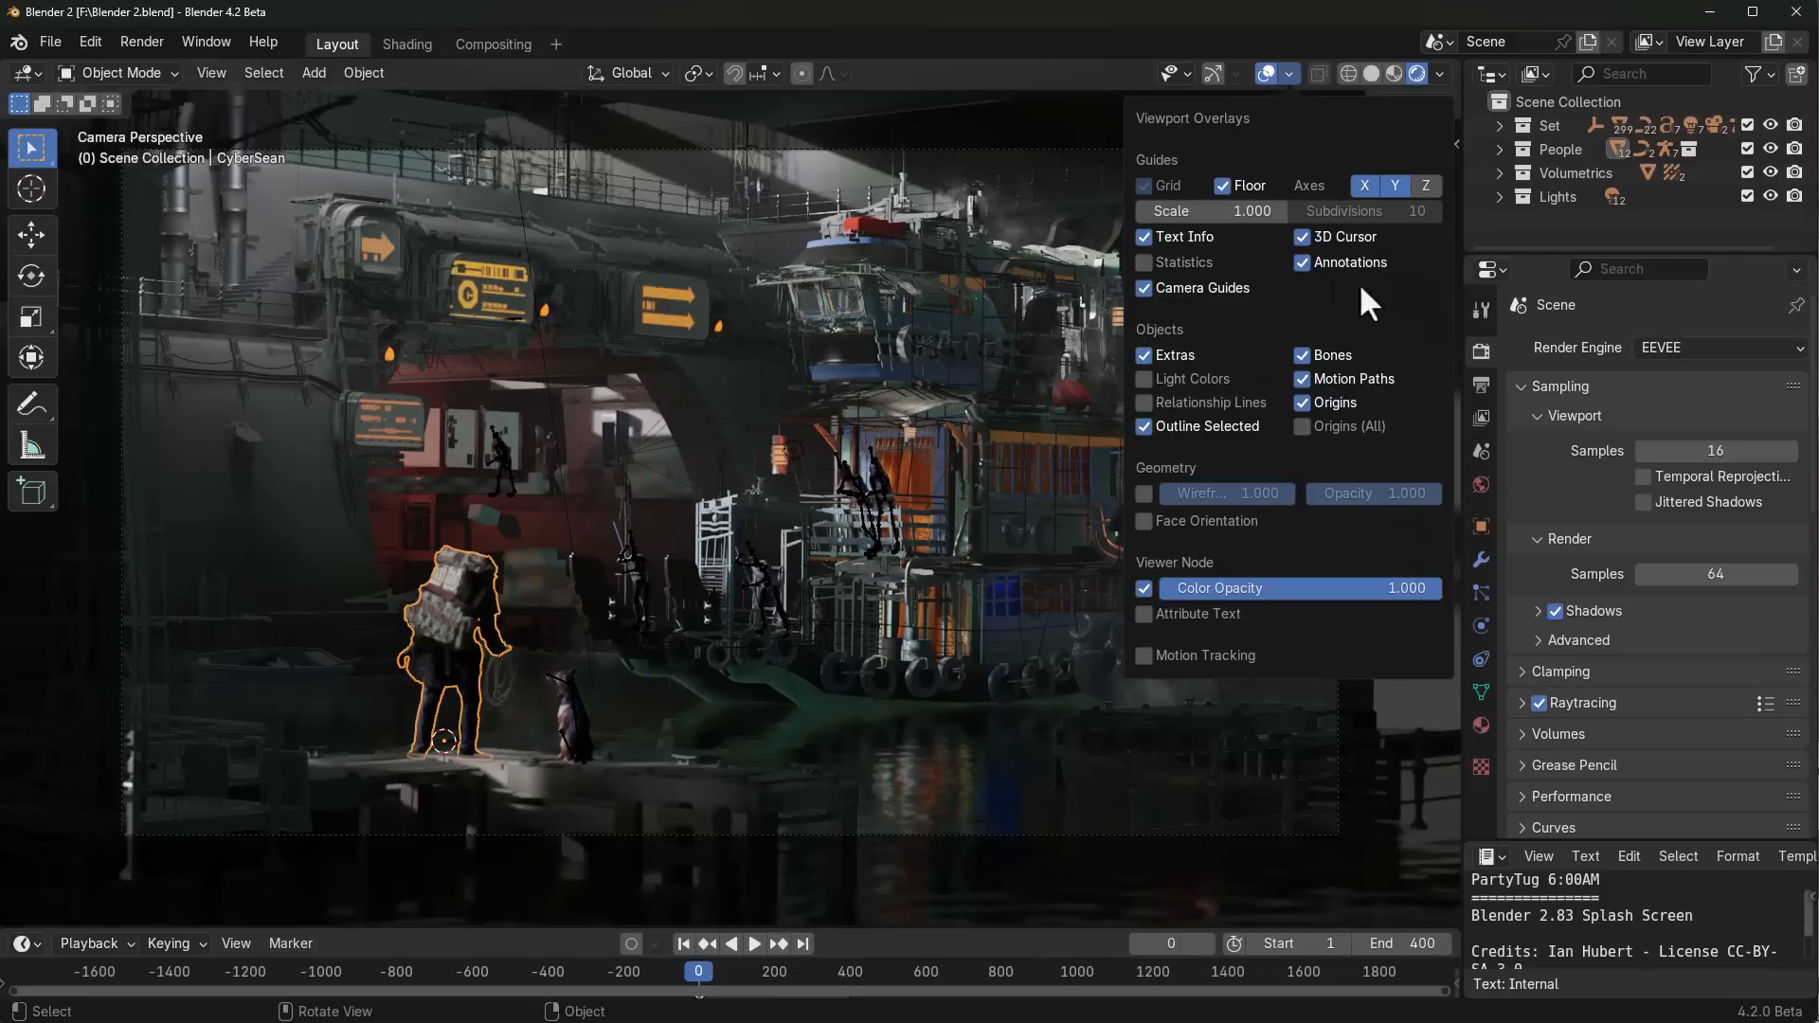
click(1439, 74)
click(1436, 418)
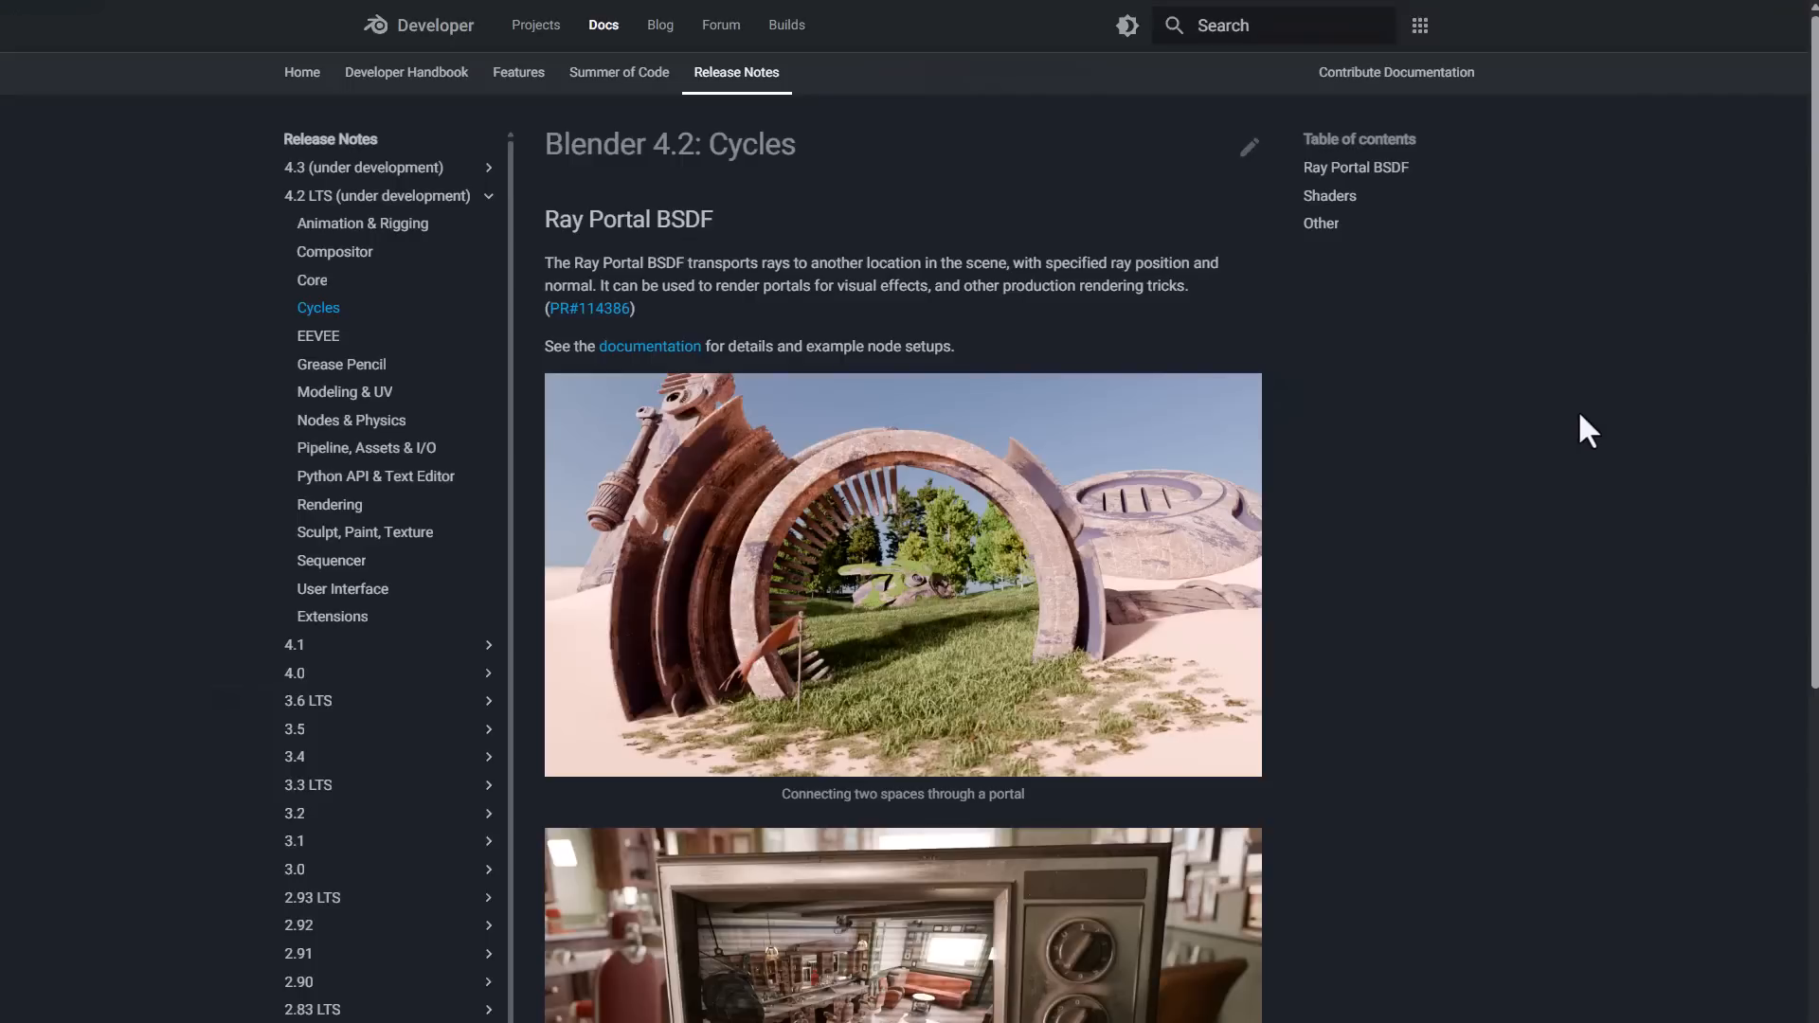
Step: Create a new material for the sphere and connect a Ray Portal BSDF to its surface output
middle_click(1582, 416)
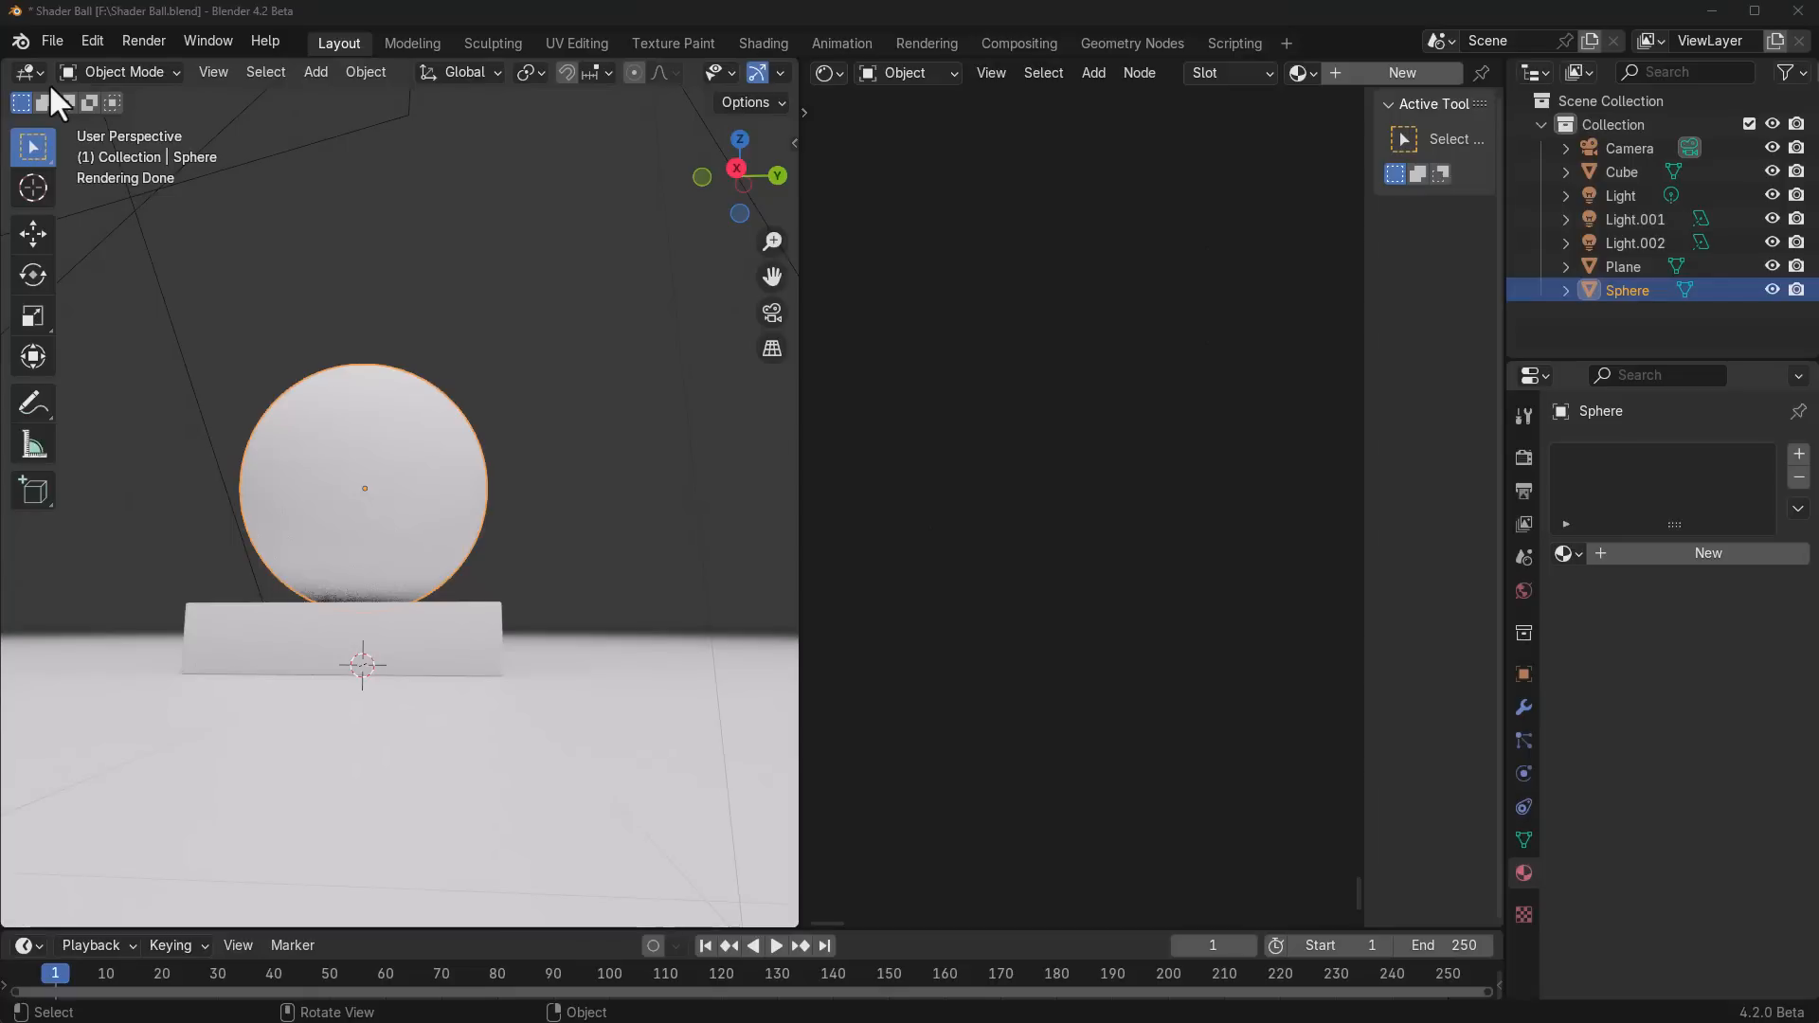
middle_drag(639, 277, 663, 422)
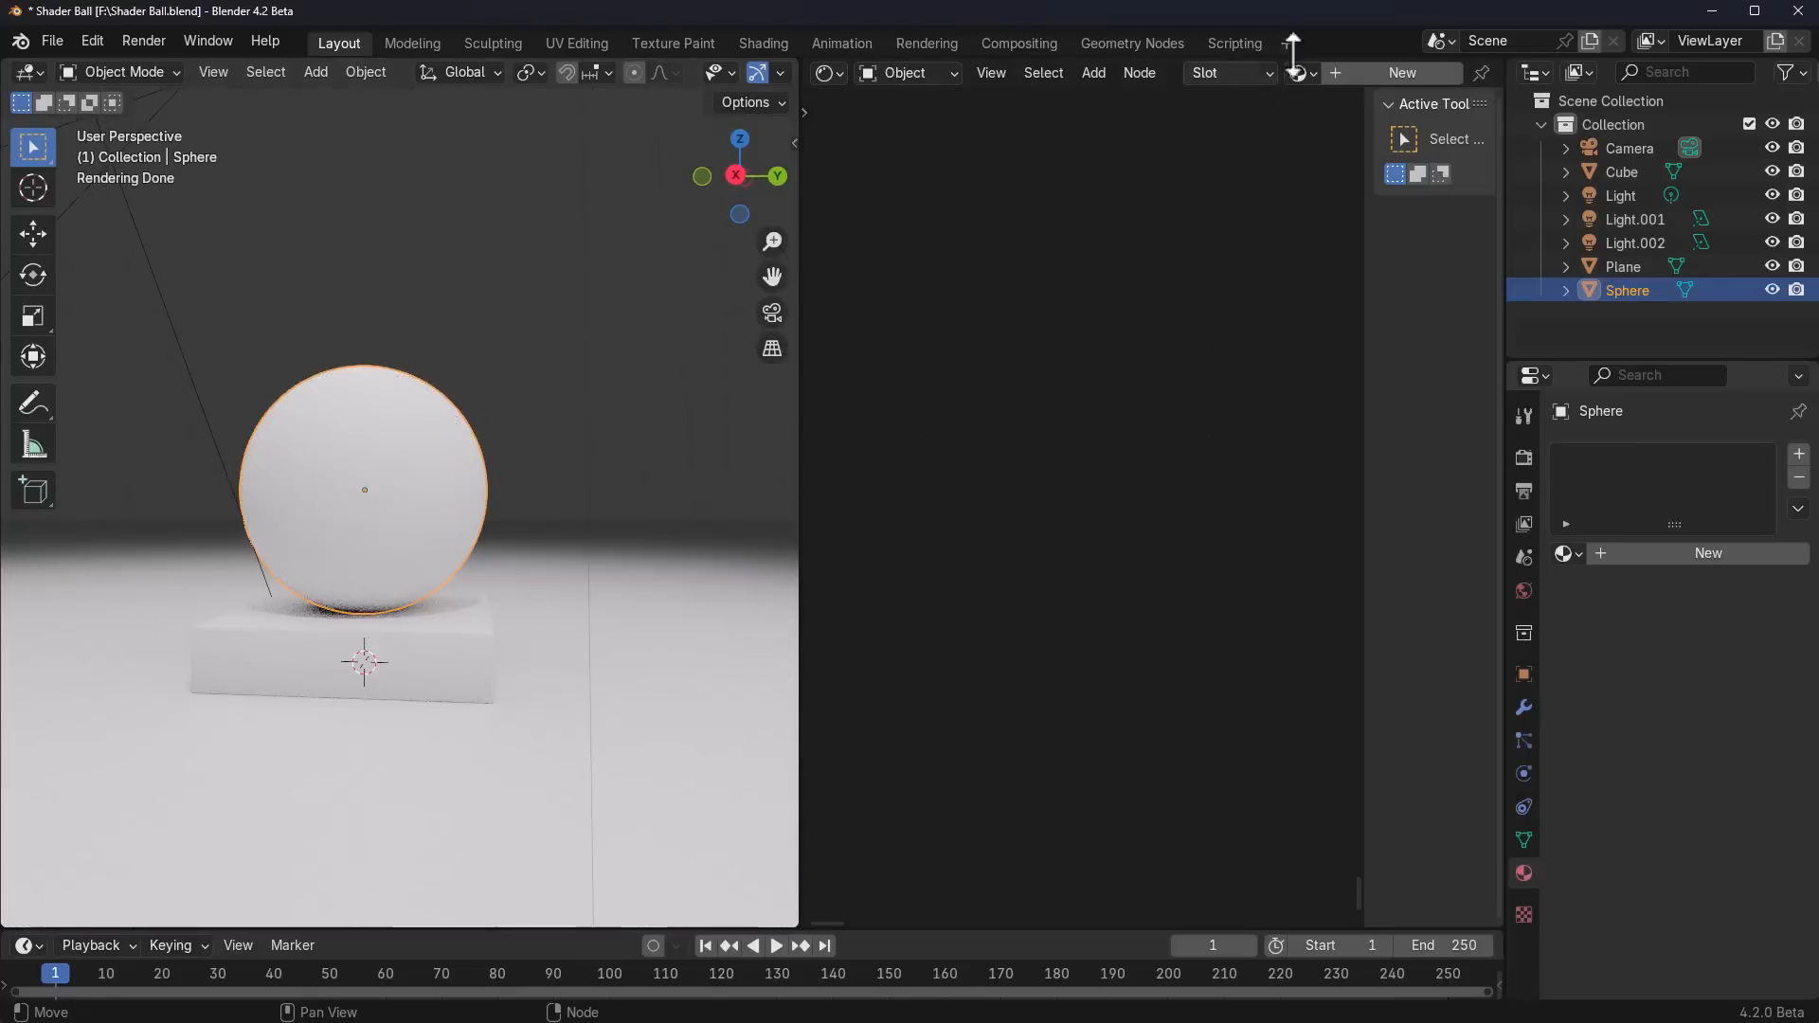
click(1402, 73)
drag(1063, 435, 990, 515)
drag(1224, 499, 1091, 429)
drag(1230, 499, 1108, 463)
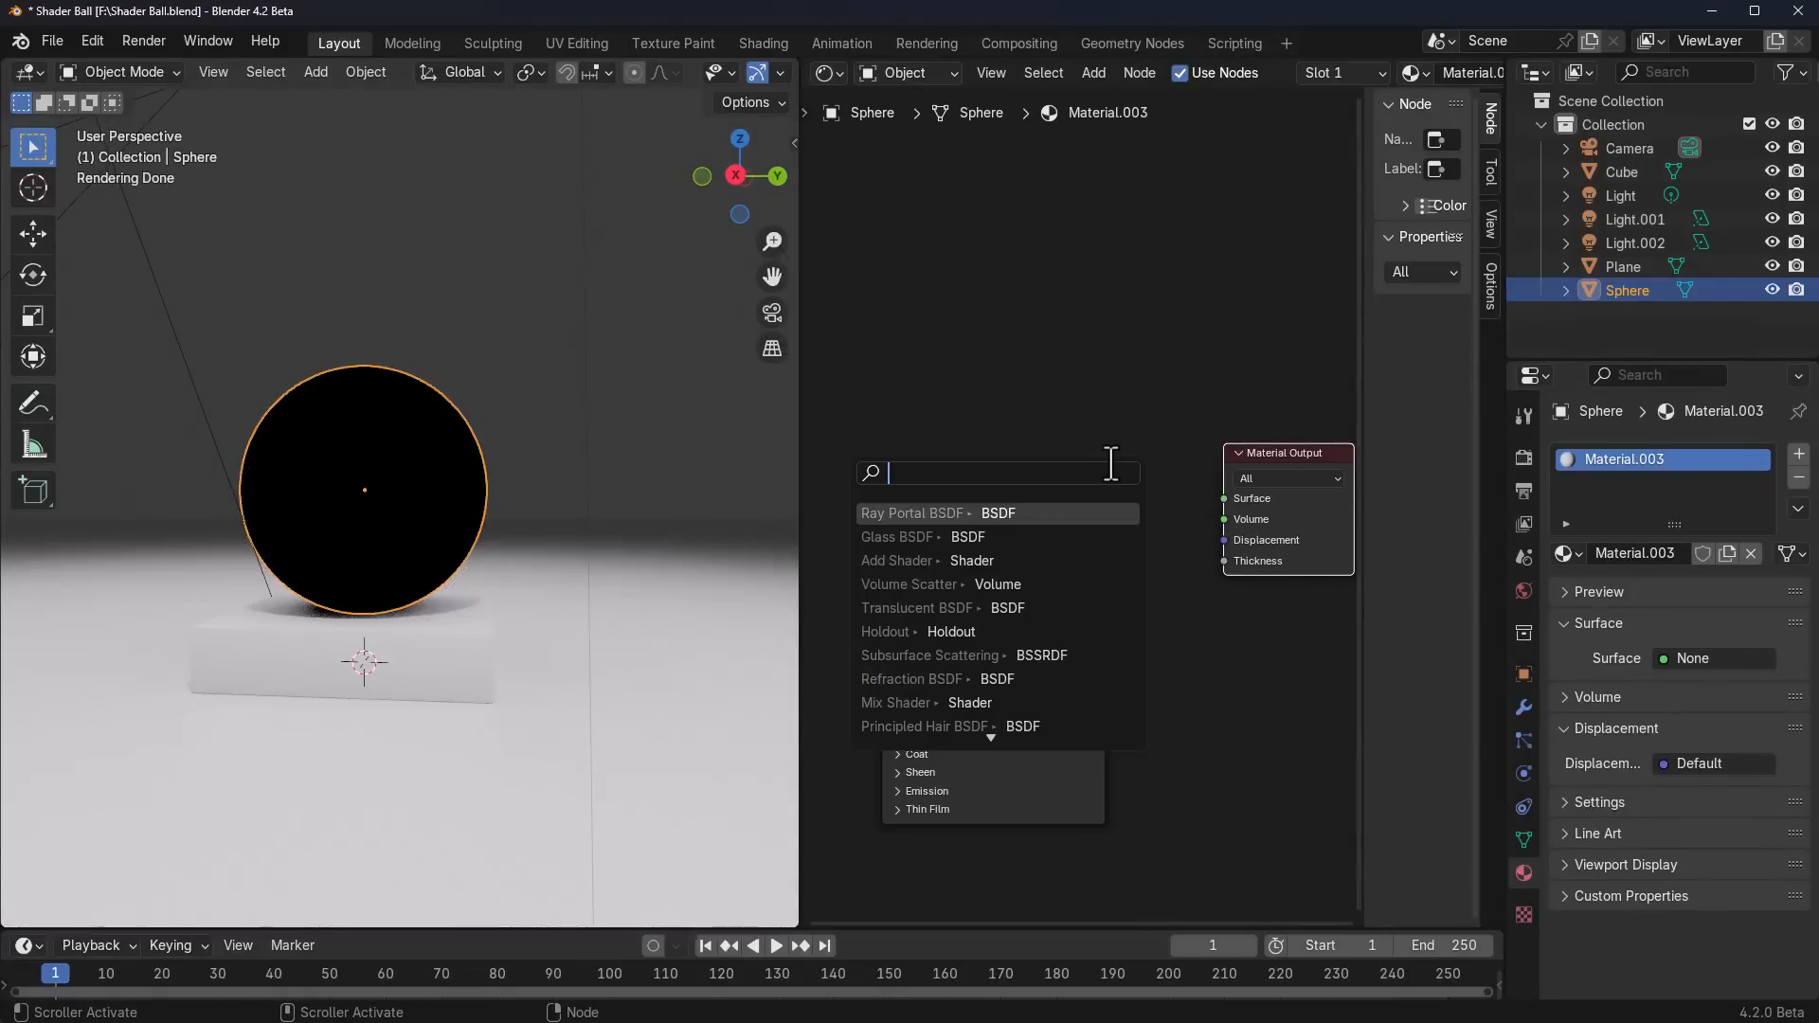
text(ray)
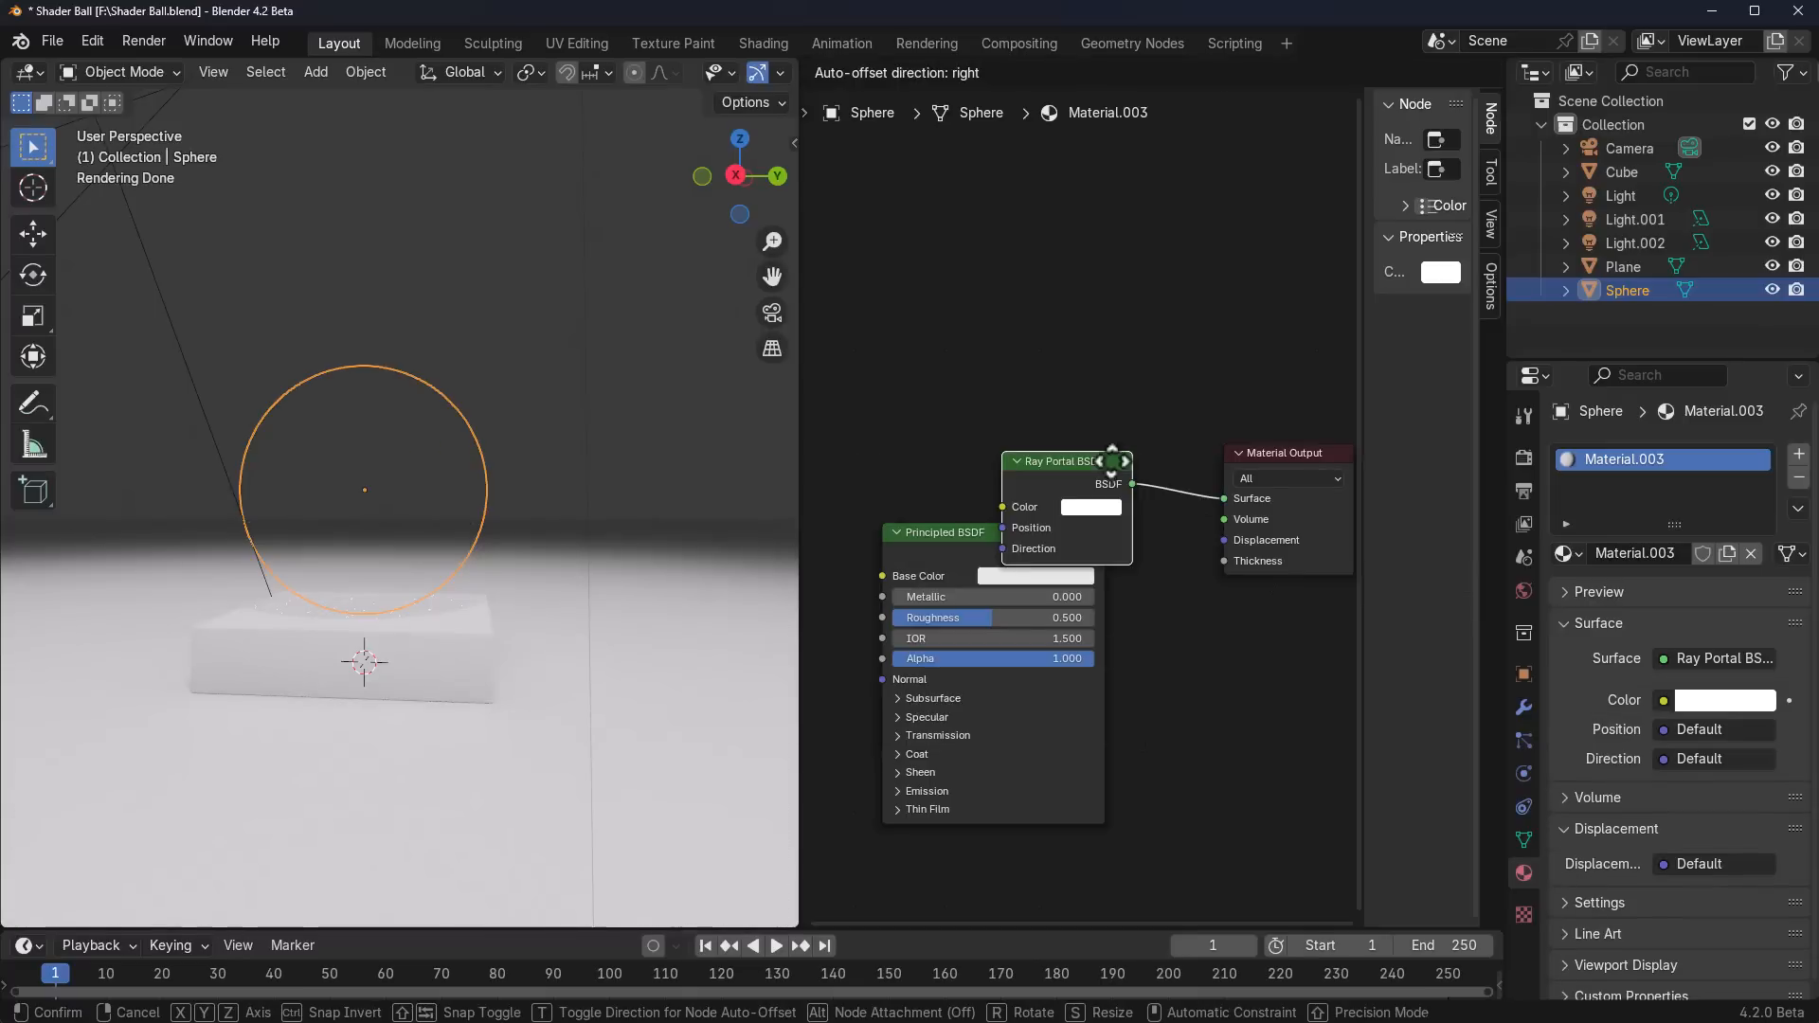
click(1112, 461)
Step: Tint the Ray Portal BSDF pink with hue 0.844 and saturation 0.621, and move the unused Principled BSDF node aside
scroll(414, 629, up, 5)
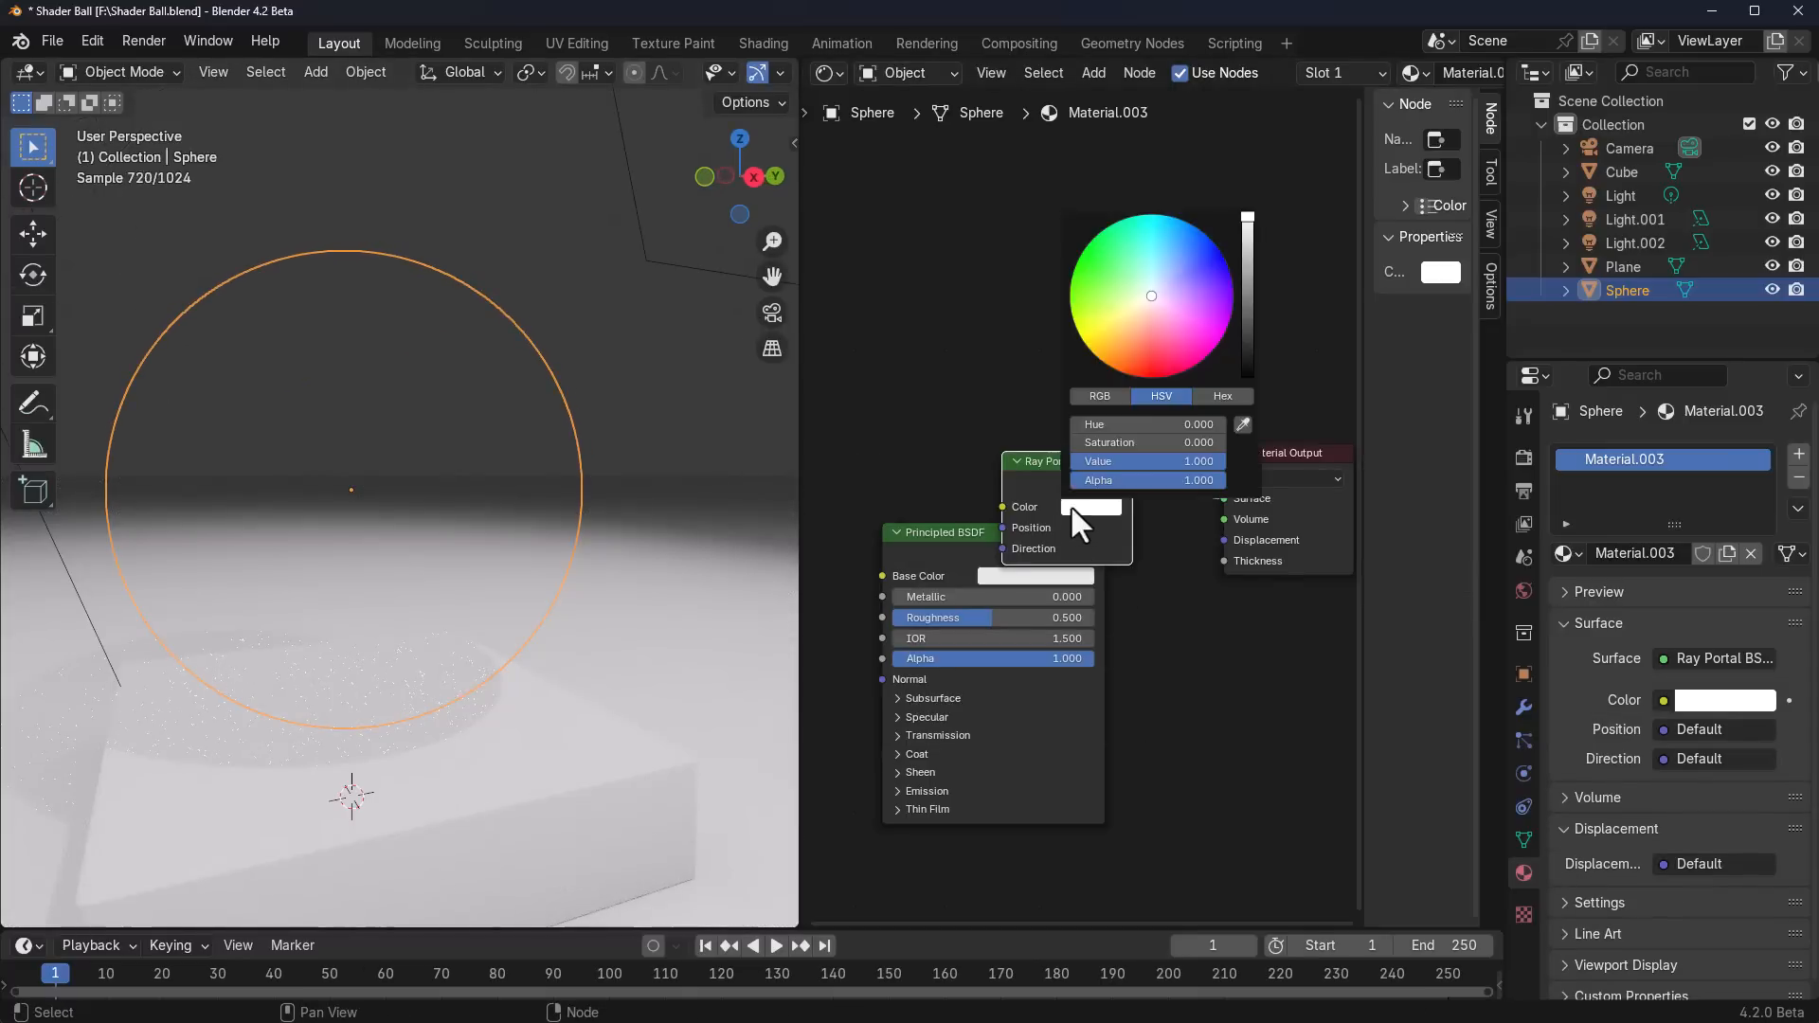
mouse_move(1148, 322)
mouse_down()
mouse_move(1104, 332)
mouse_move(1099, 283)
mouse_move(1174, 311)
mouse_up()
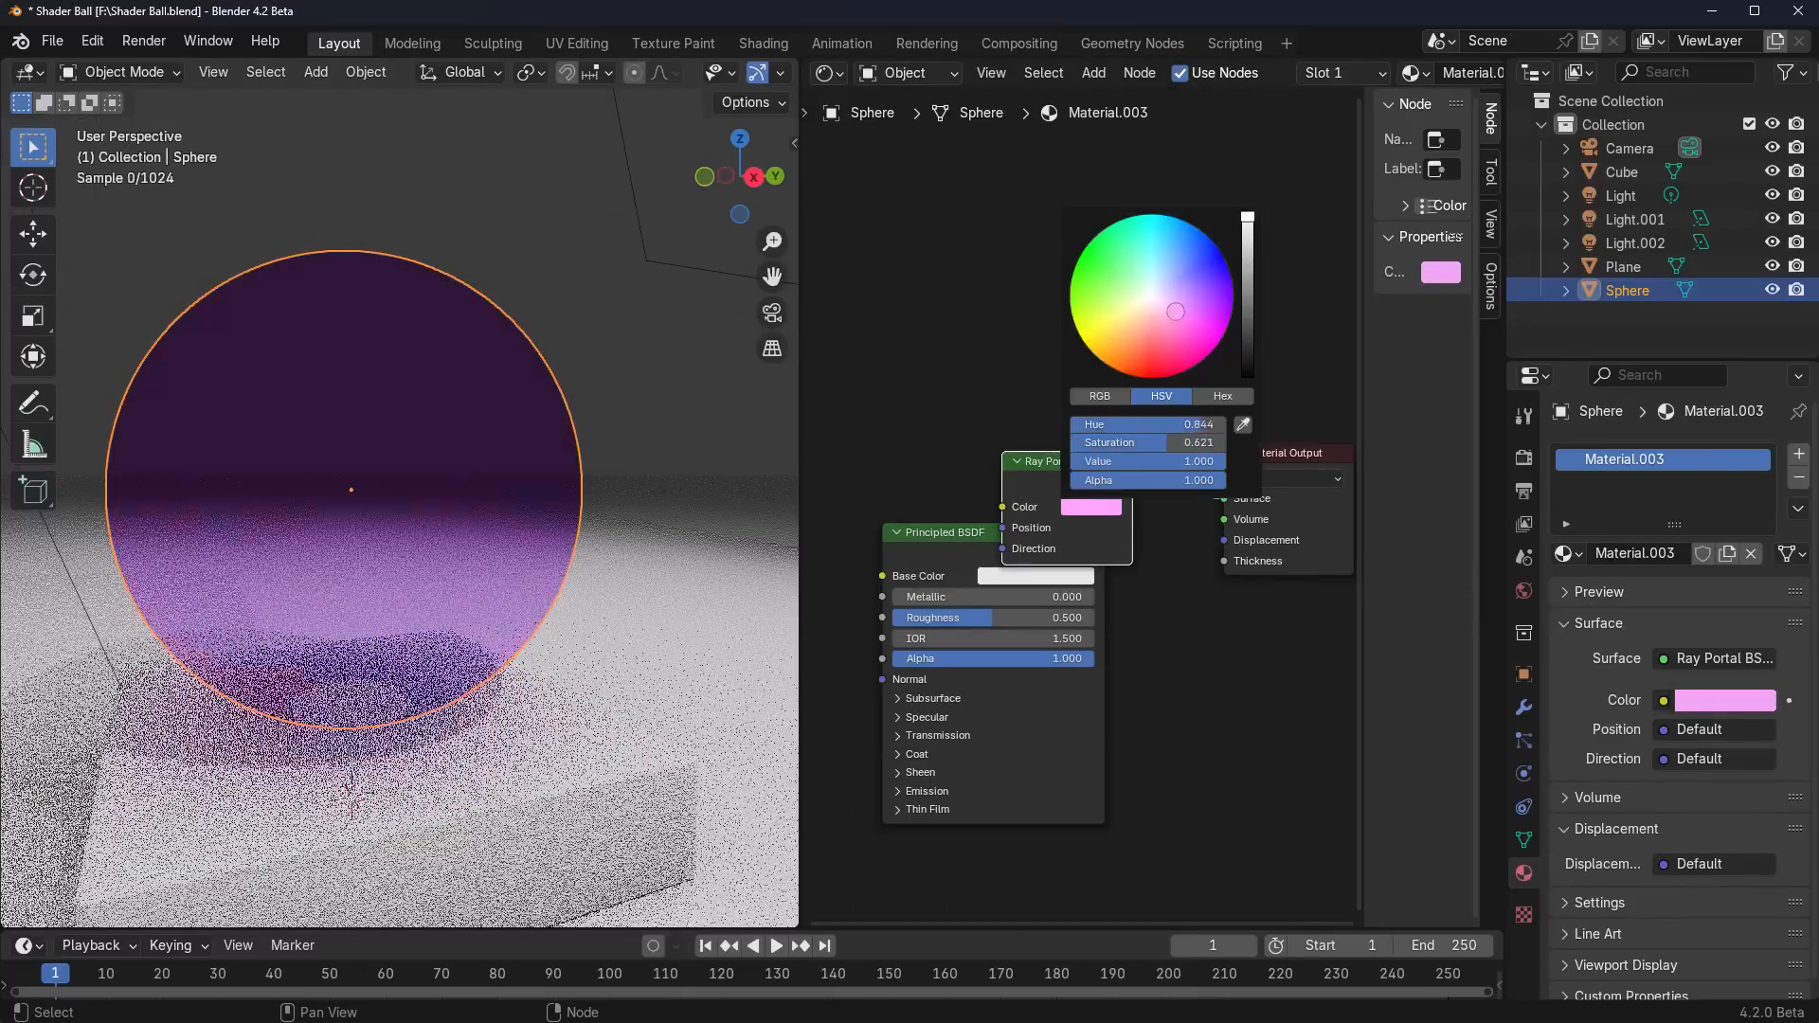
drag(943, 533, 1149, 638)
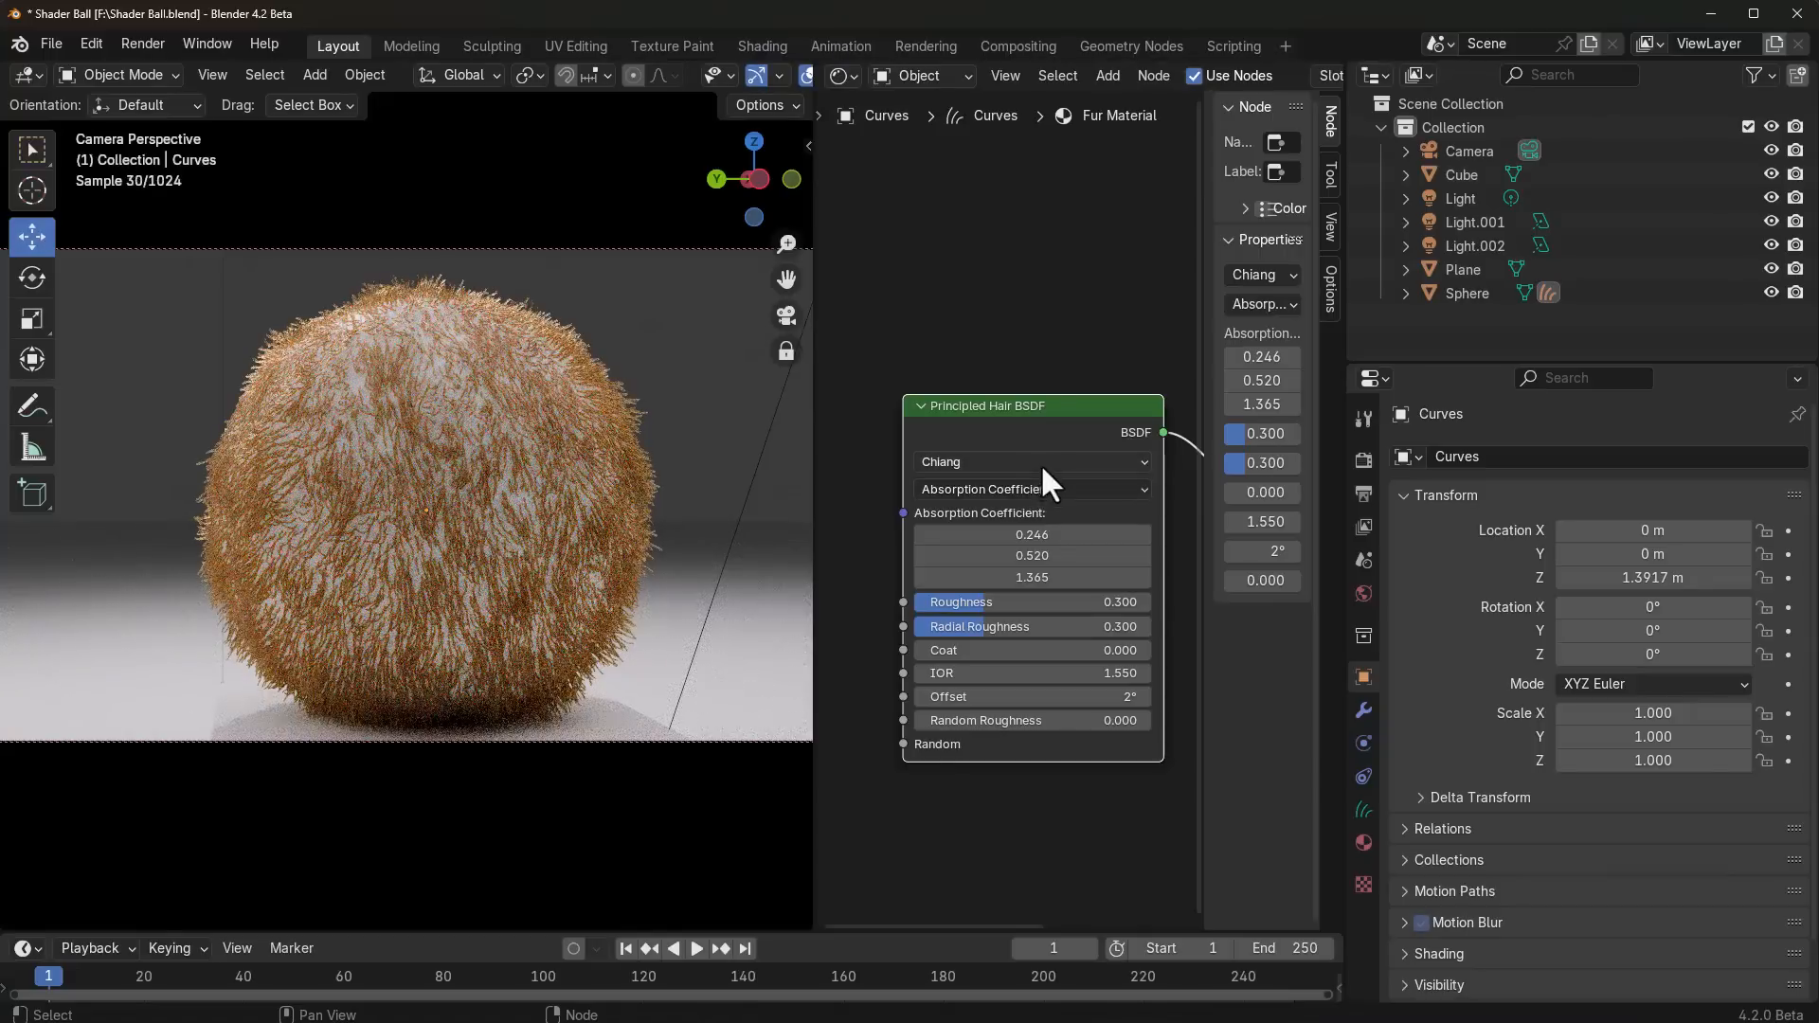
Step: Set the fur's Principled Hair BSDF to the Huang scattering model with Melanin Concentration coloring, and inspect the fur ball
click(1041, 463)
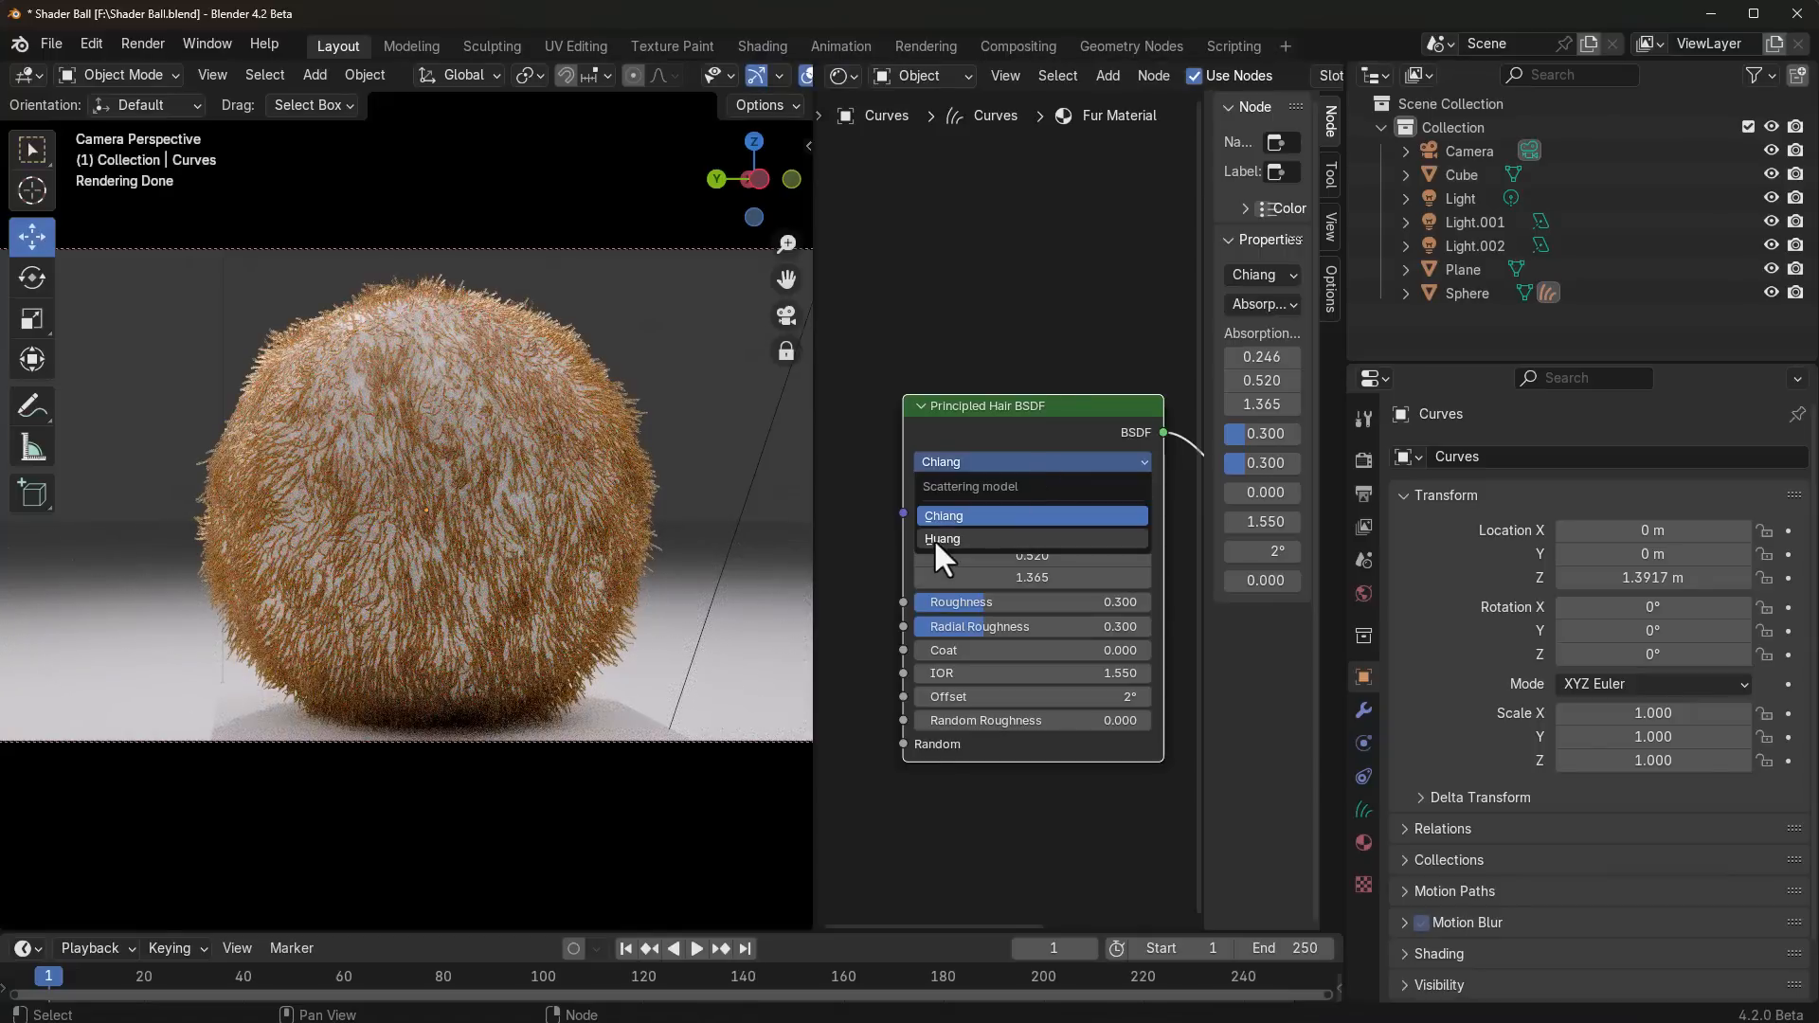
click(934, 538)
click(998, 488)
click(1010, 549)
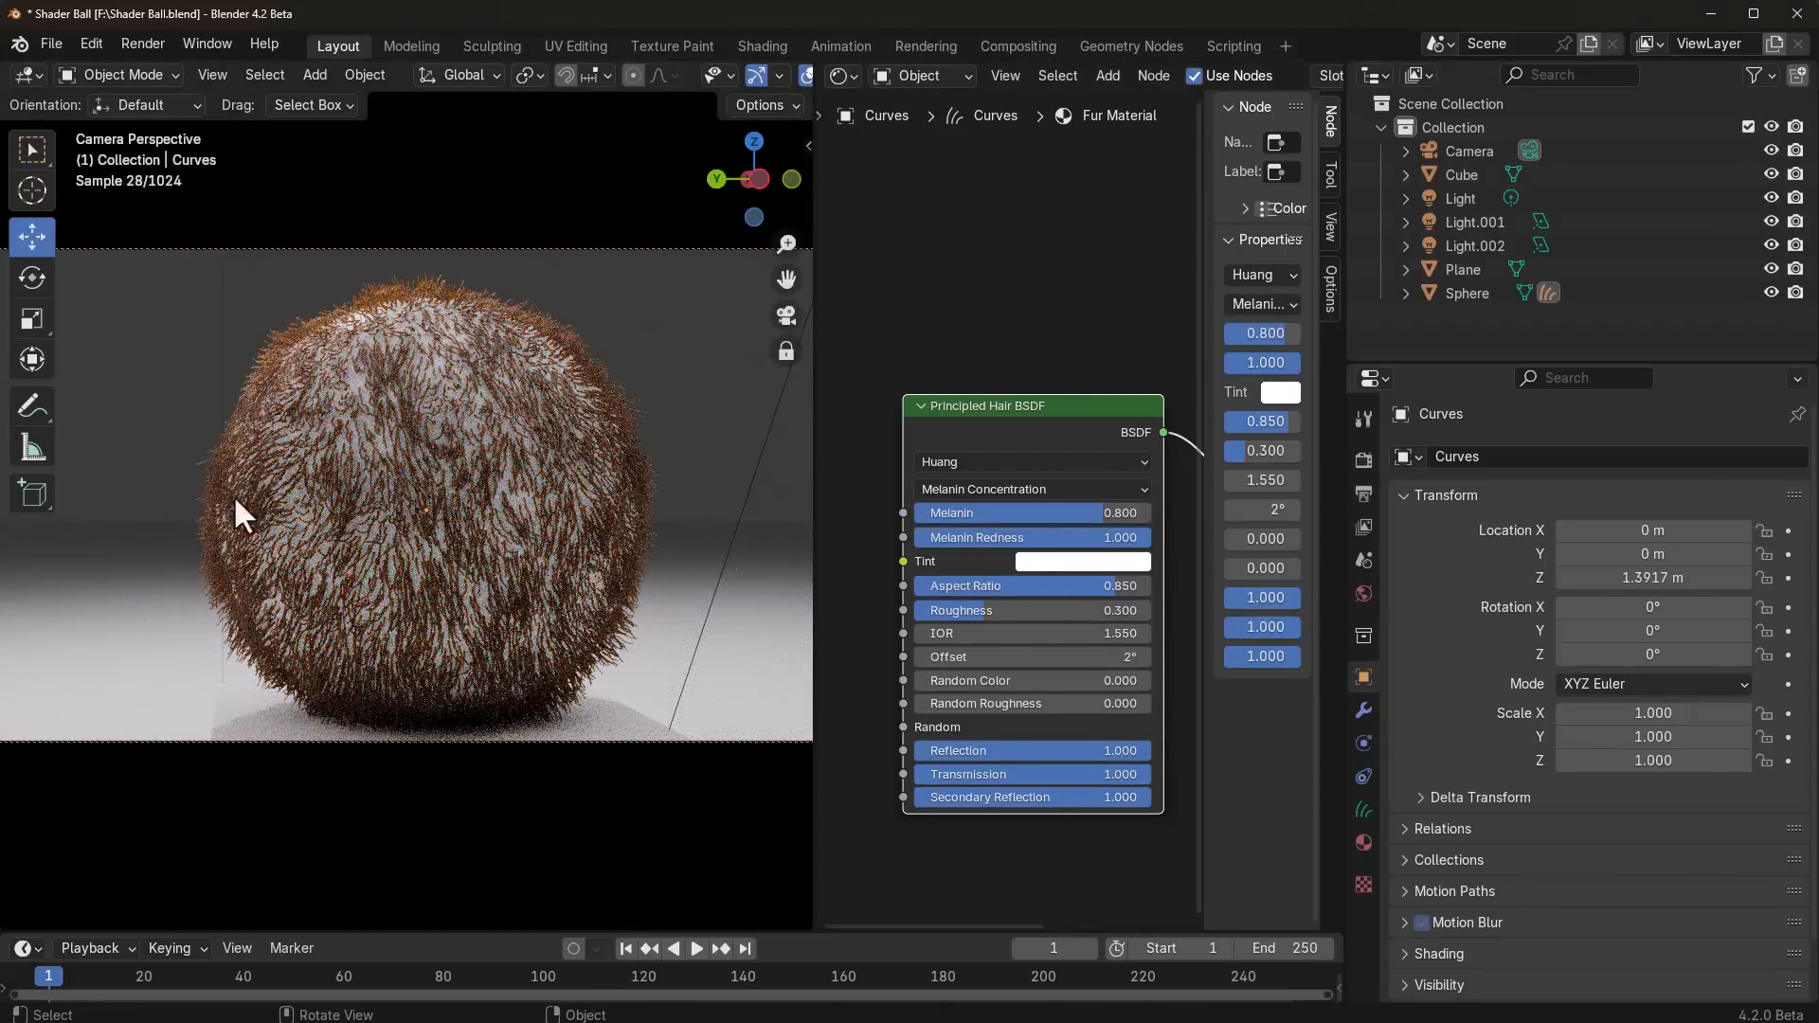
middle_drag(233, 495, 439, 518)
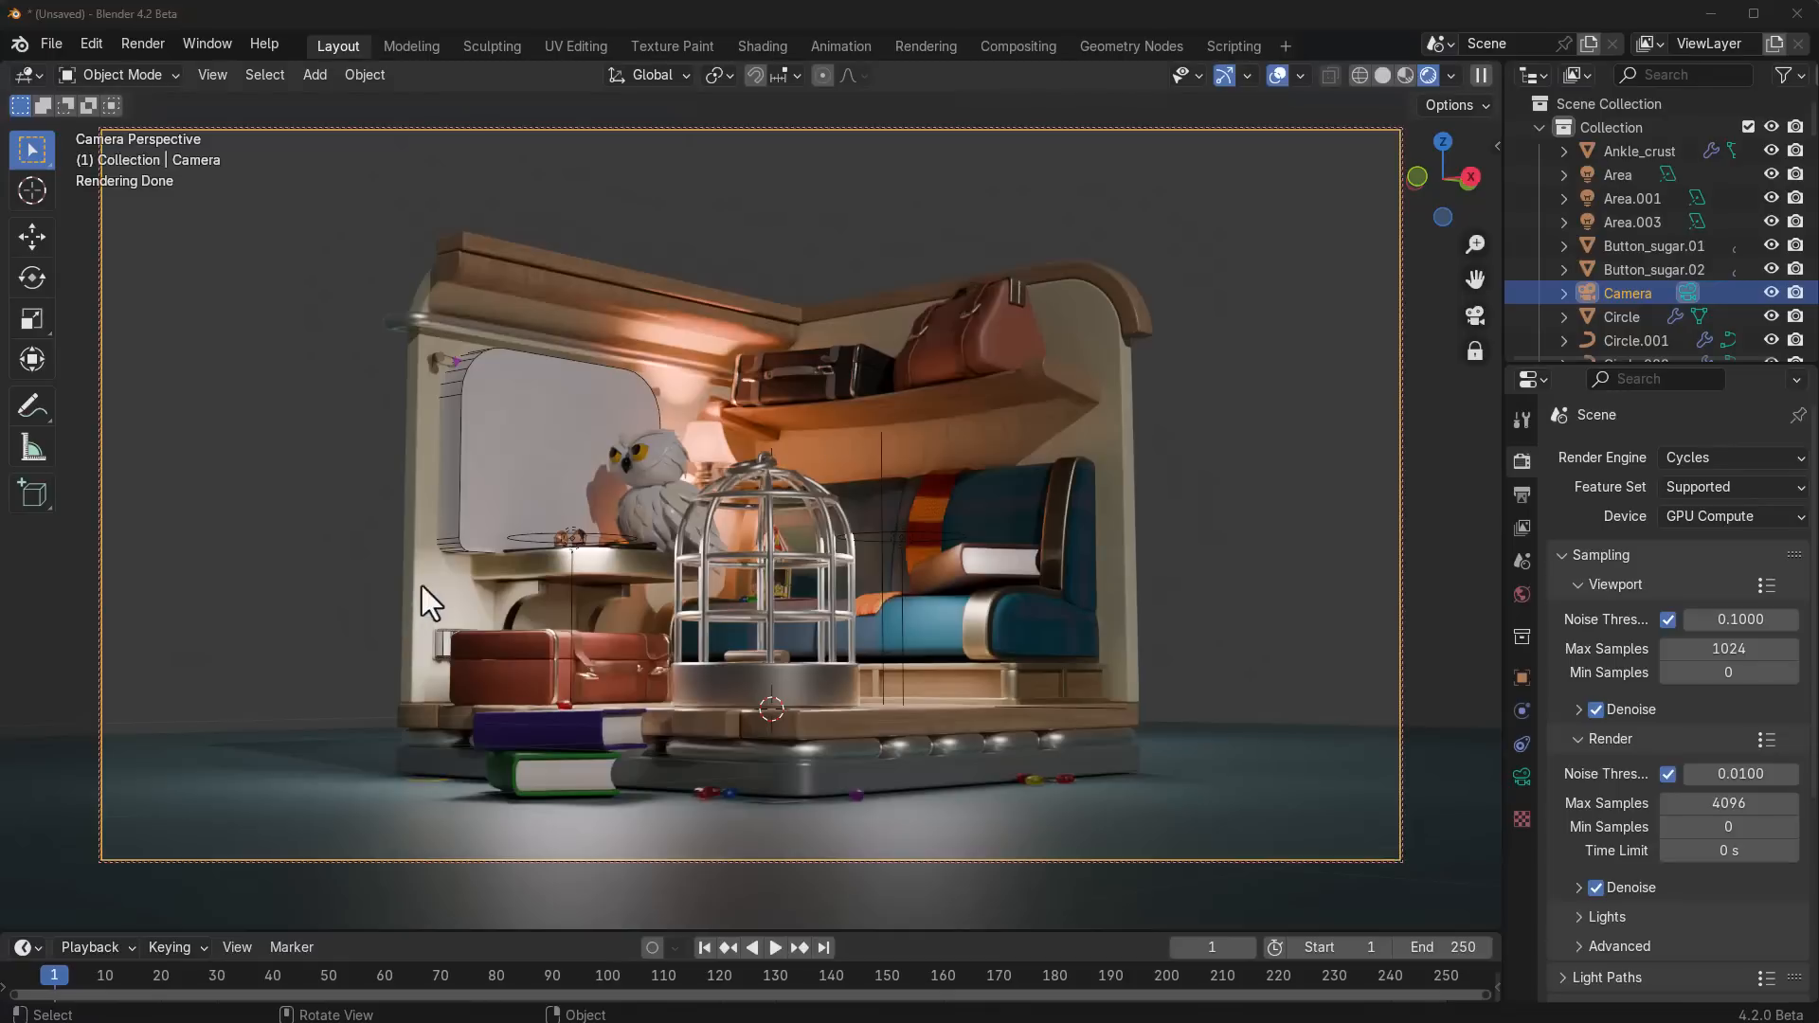
Step: Set the compositor's device to GPU and its precision to Full in the owl scene's render performance settings
mouse_move(423, 585)
middle_down()
mouse_move(453, 612)
mouse_move(398, 588)
middle_up()
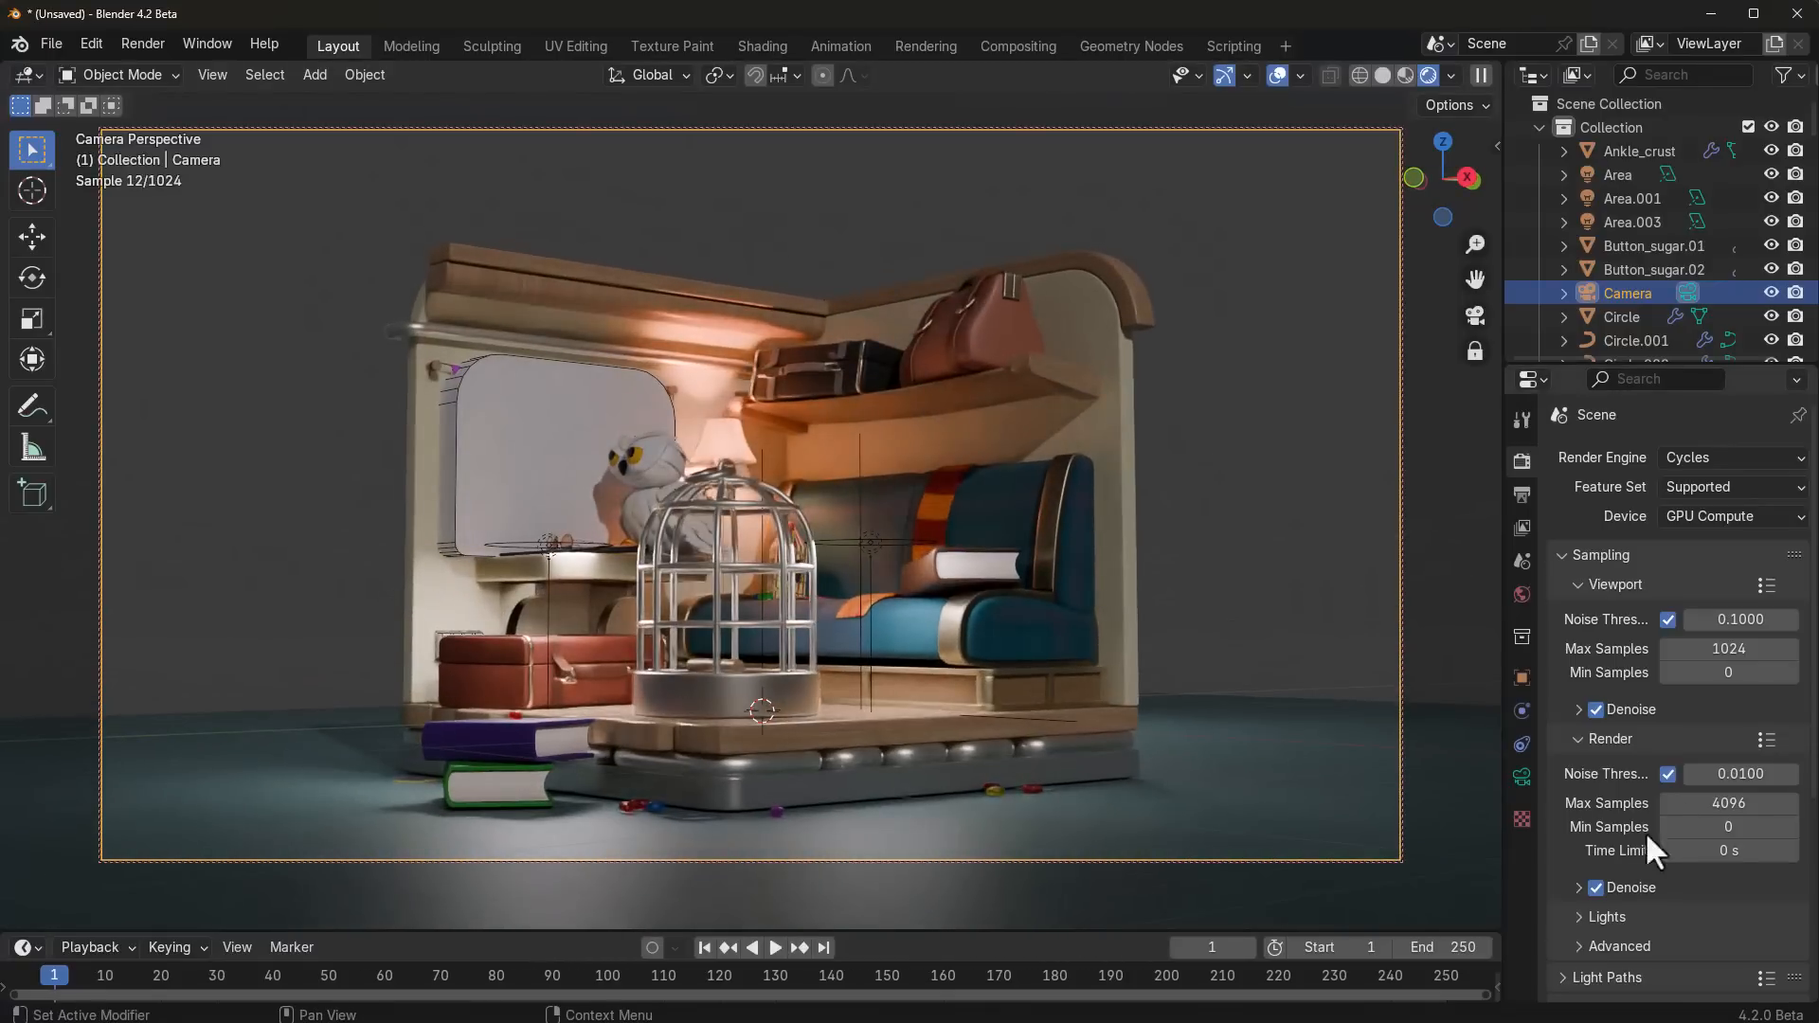
scroll(1675, 716, down, 8)
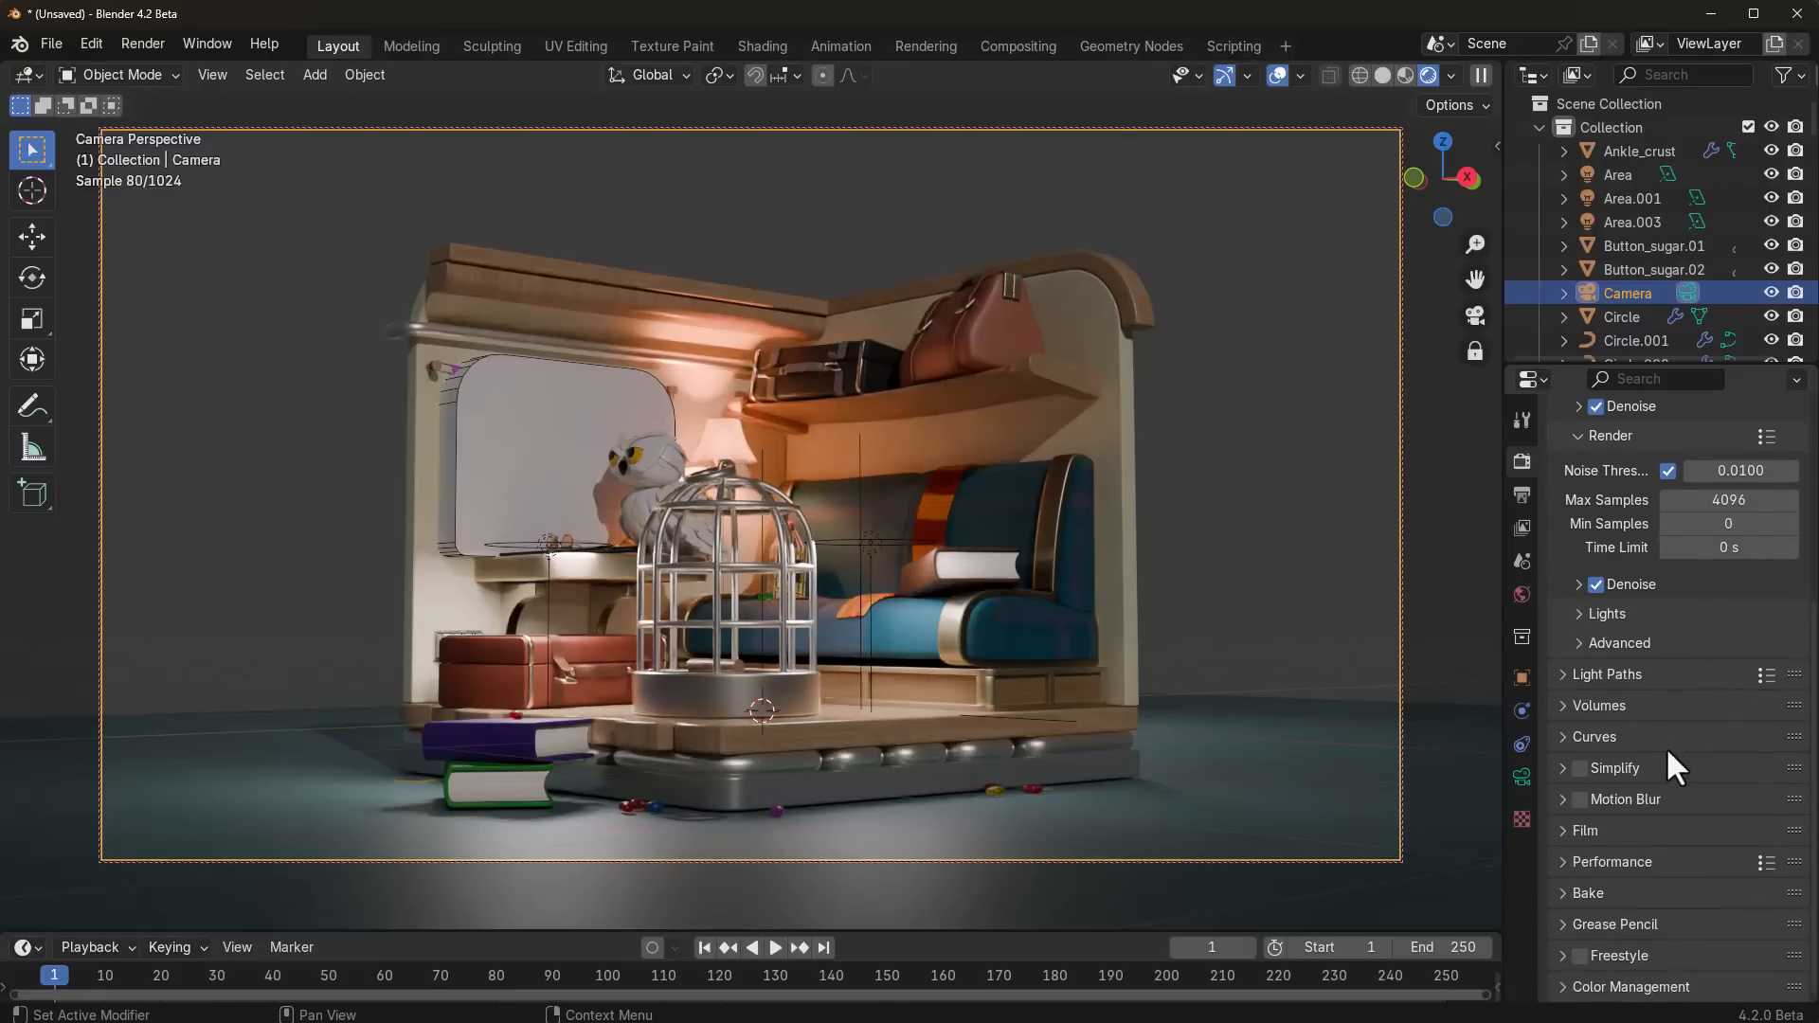
click(1561, 862)
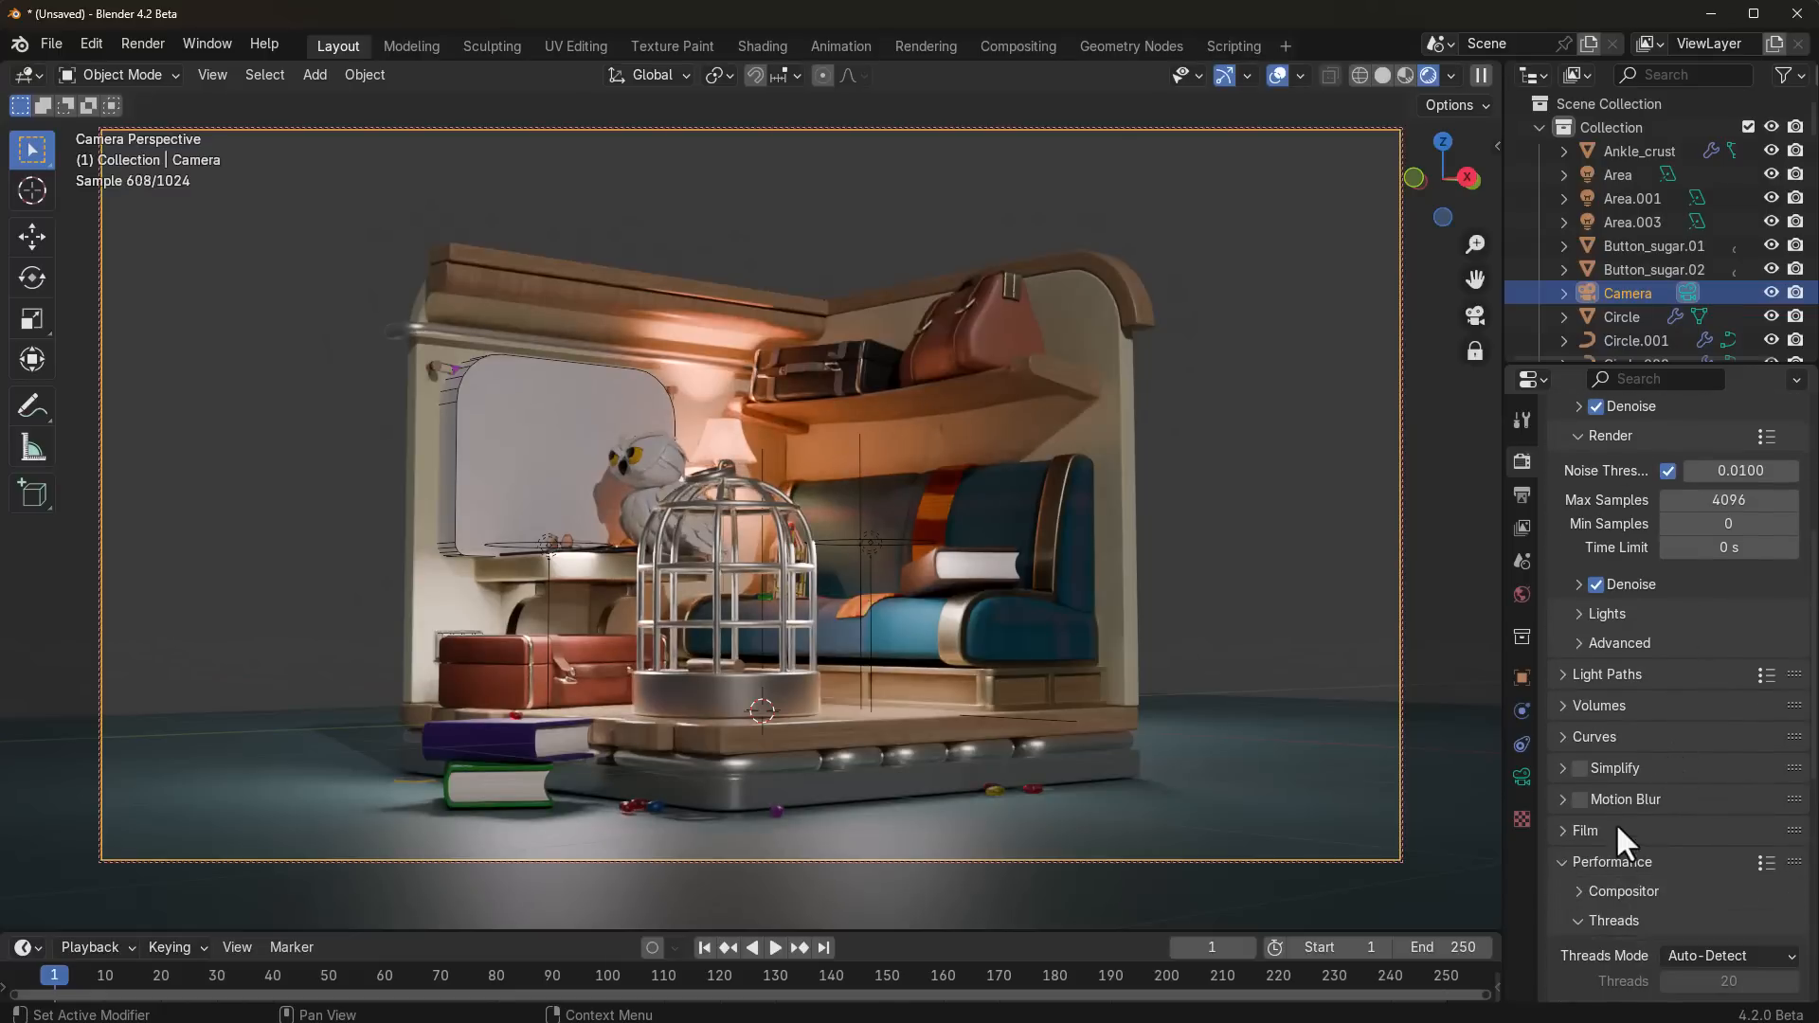
scroll(1616, 822, down, 6)
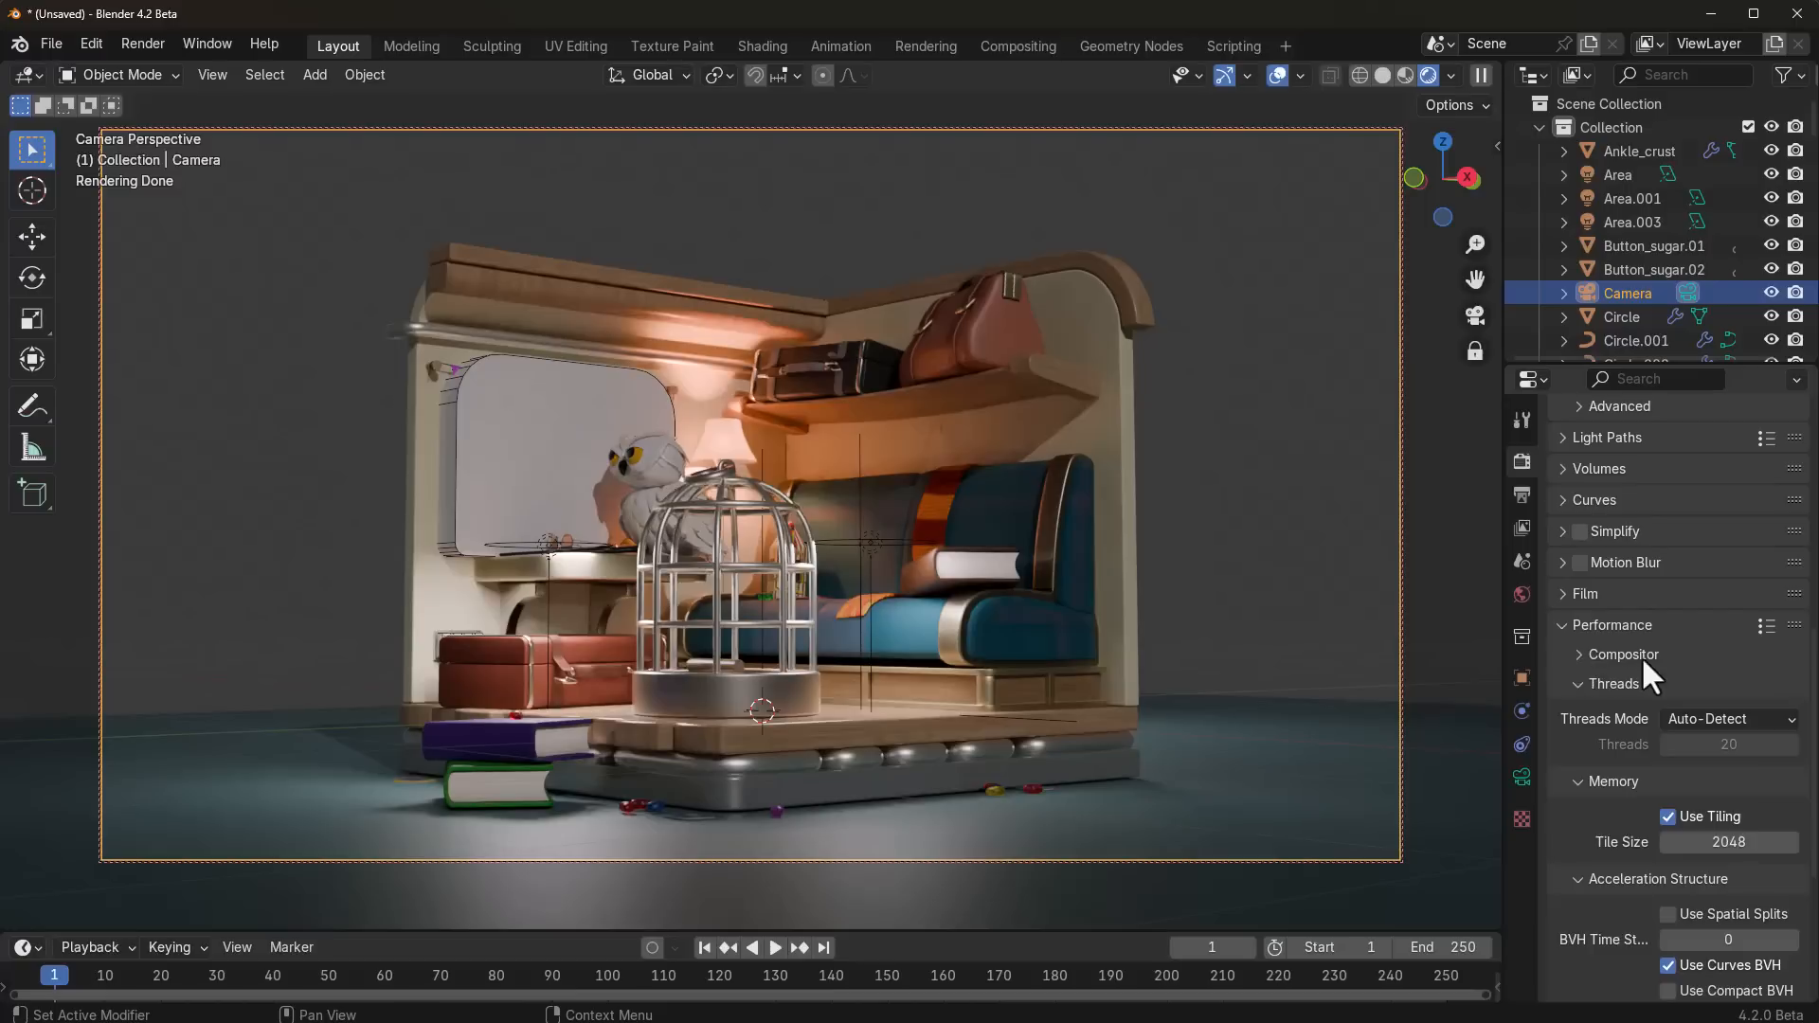
click(1573, 654)
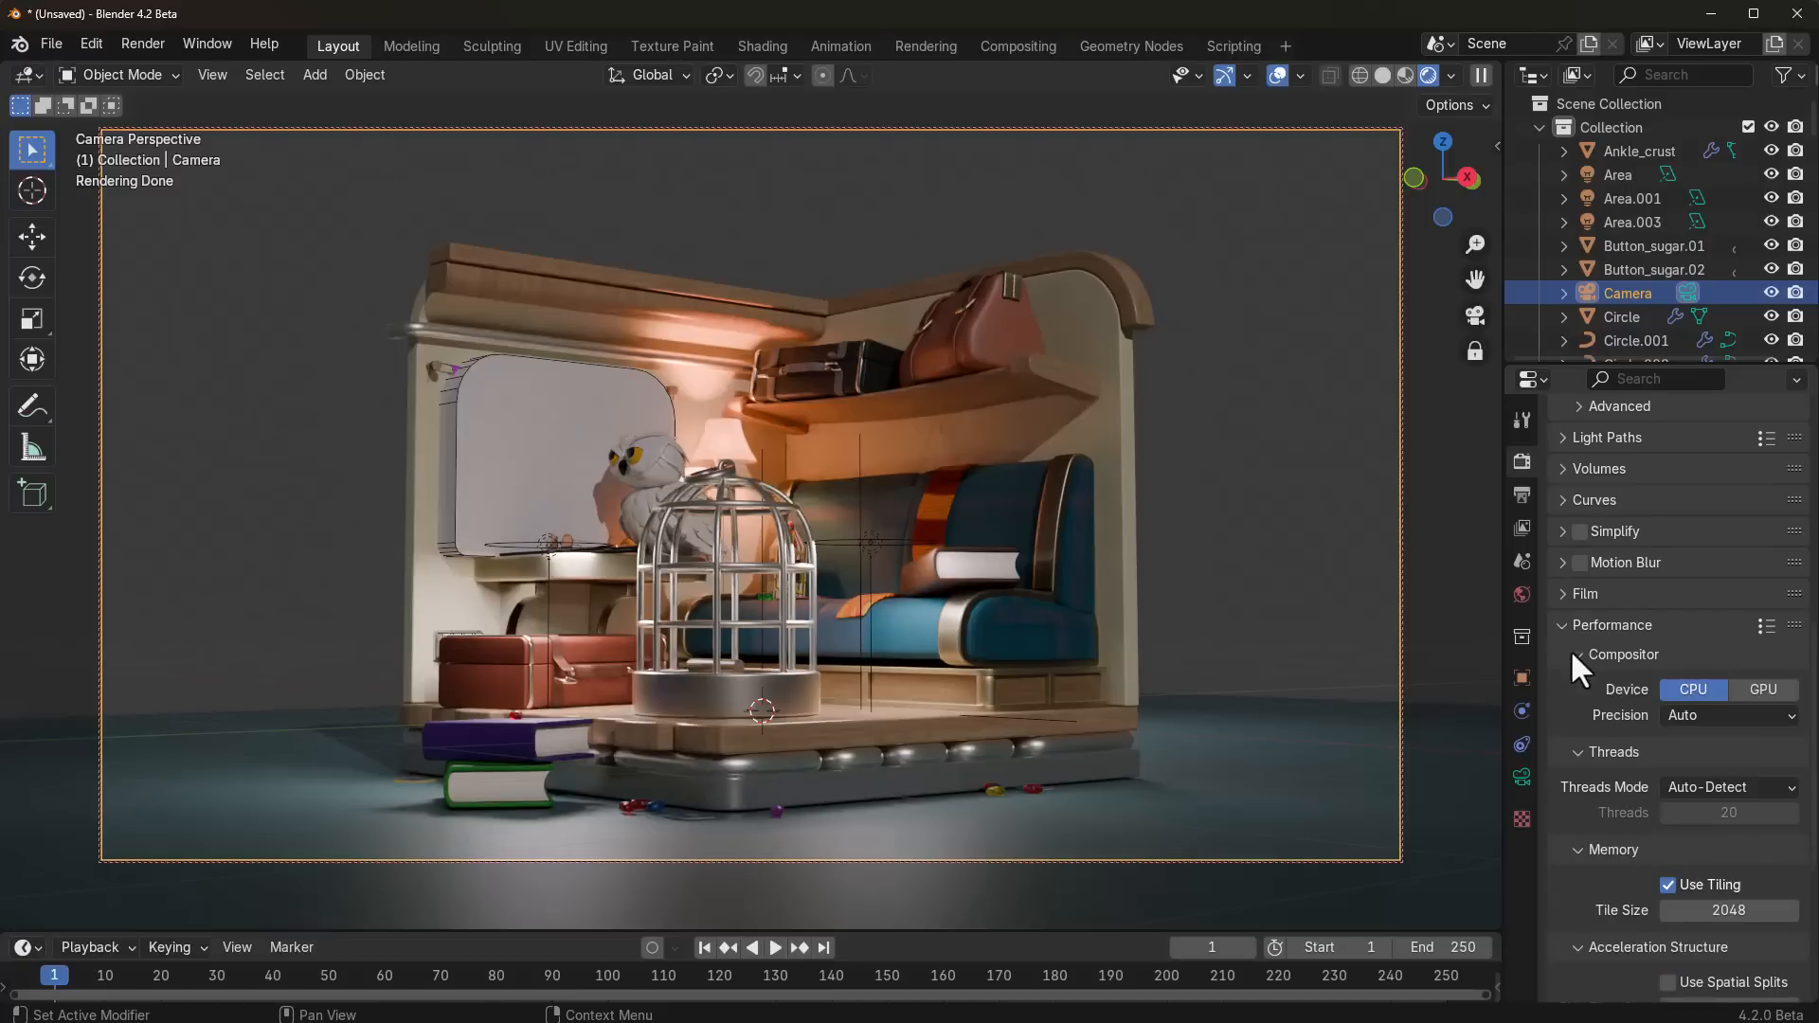
click(1692, 684)
click(1748, 684)
click(1751, 717)
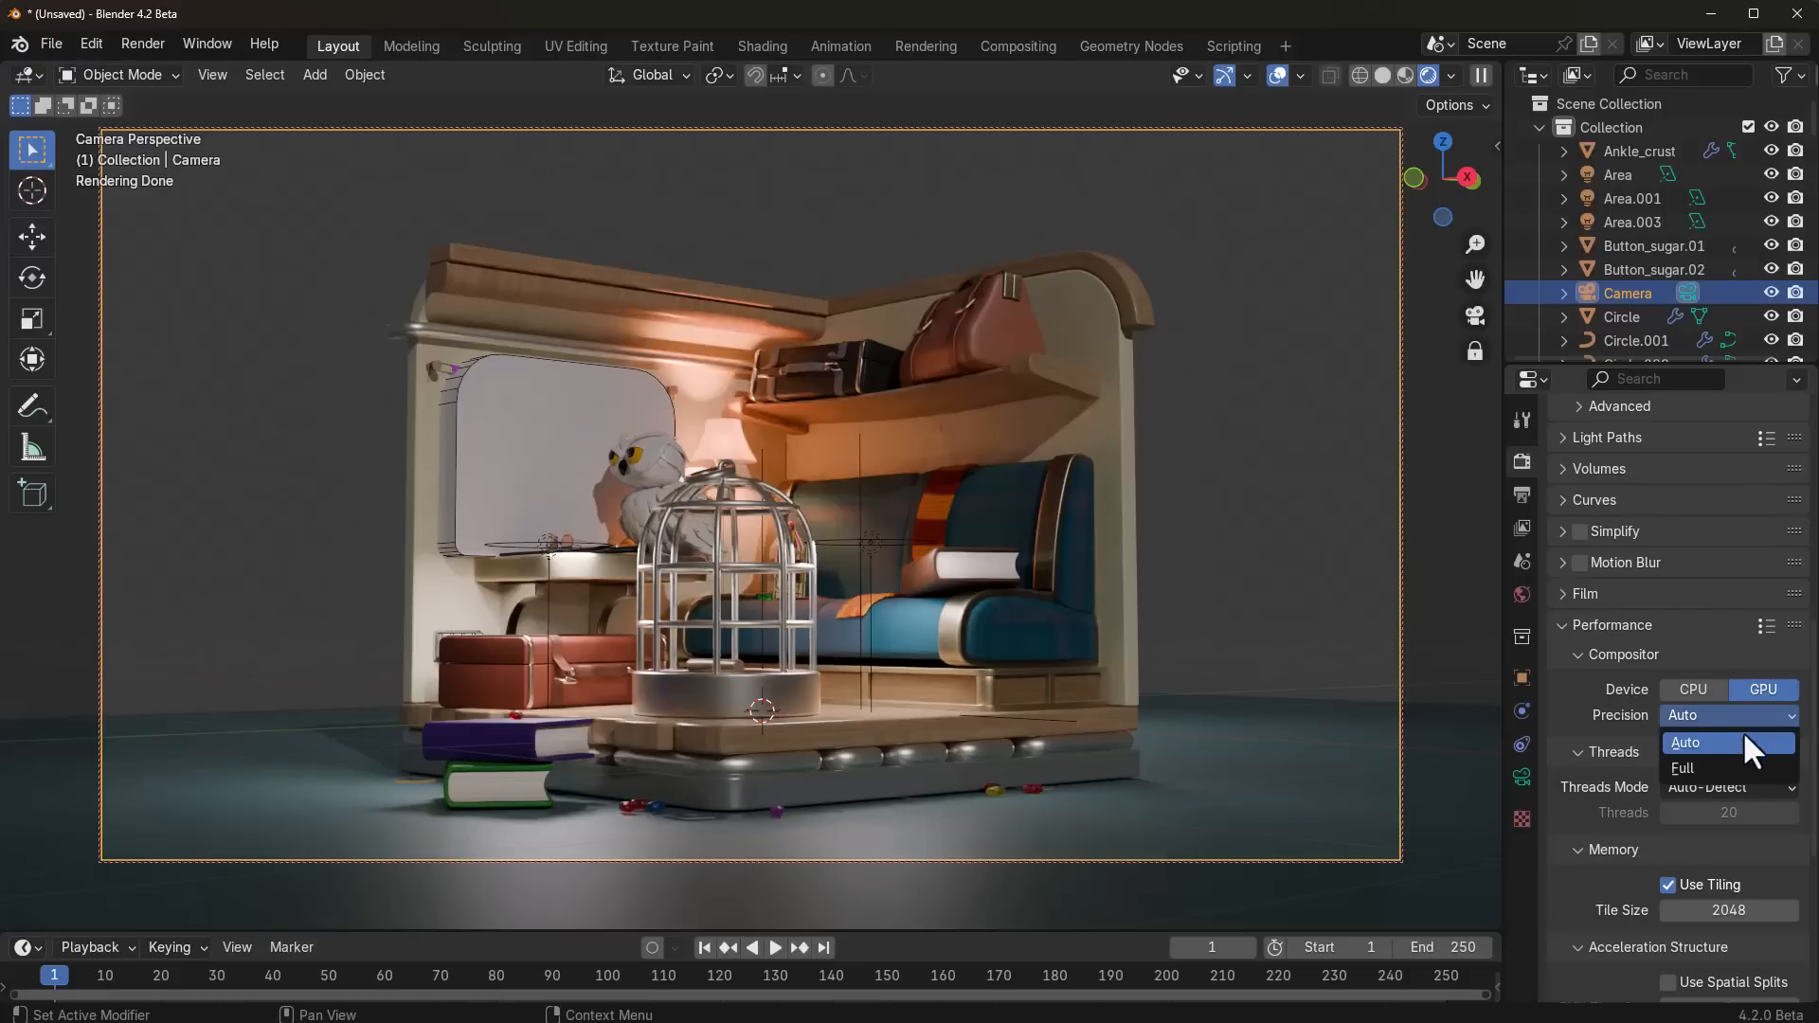
click(1724, 770)
click(1696, 688)
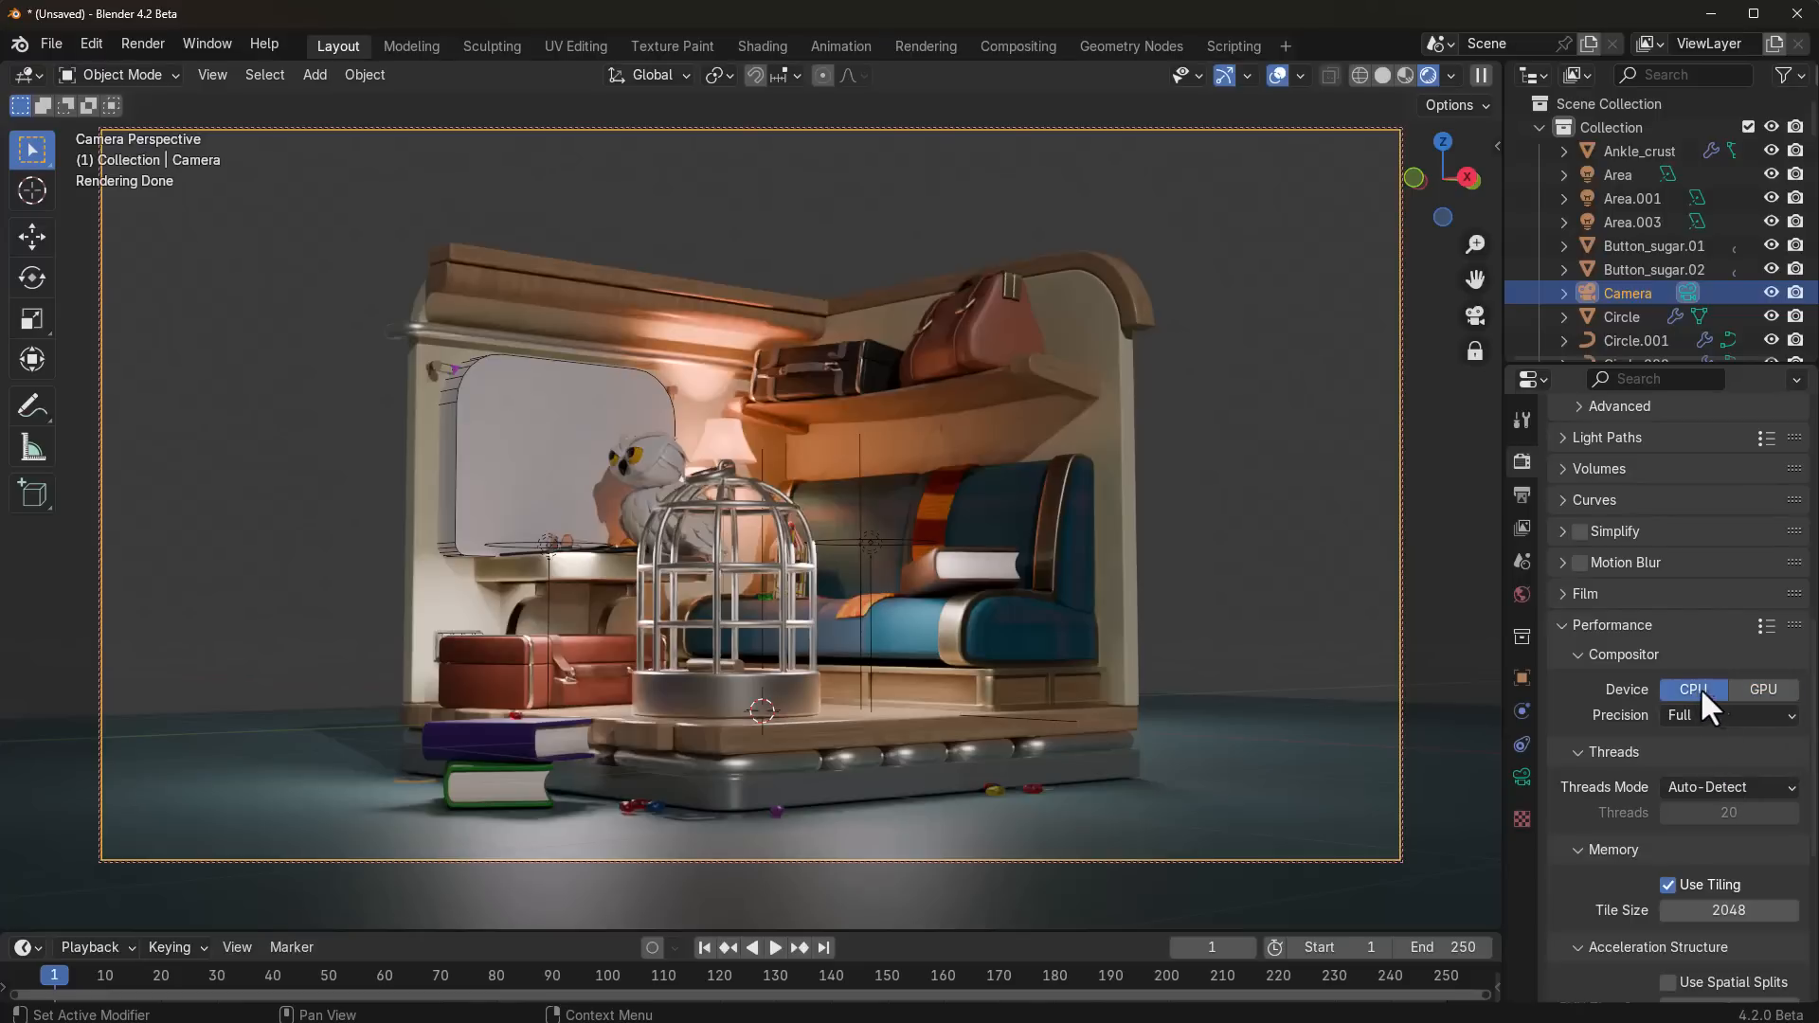
click(1767, 690)
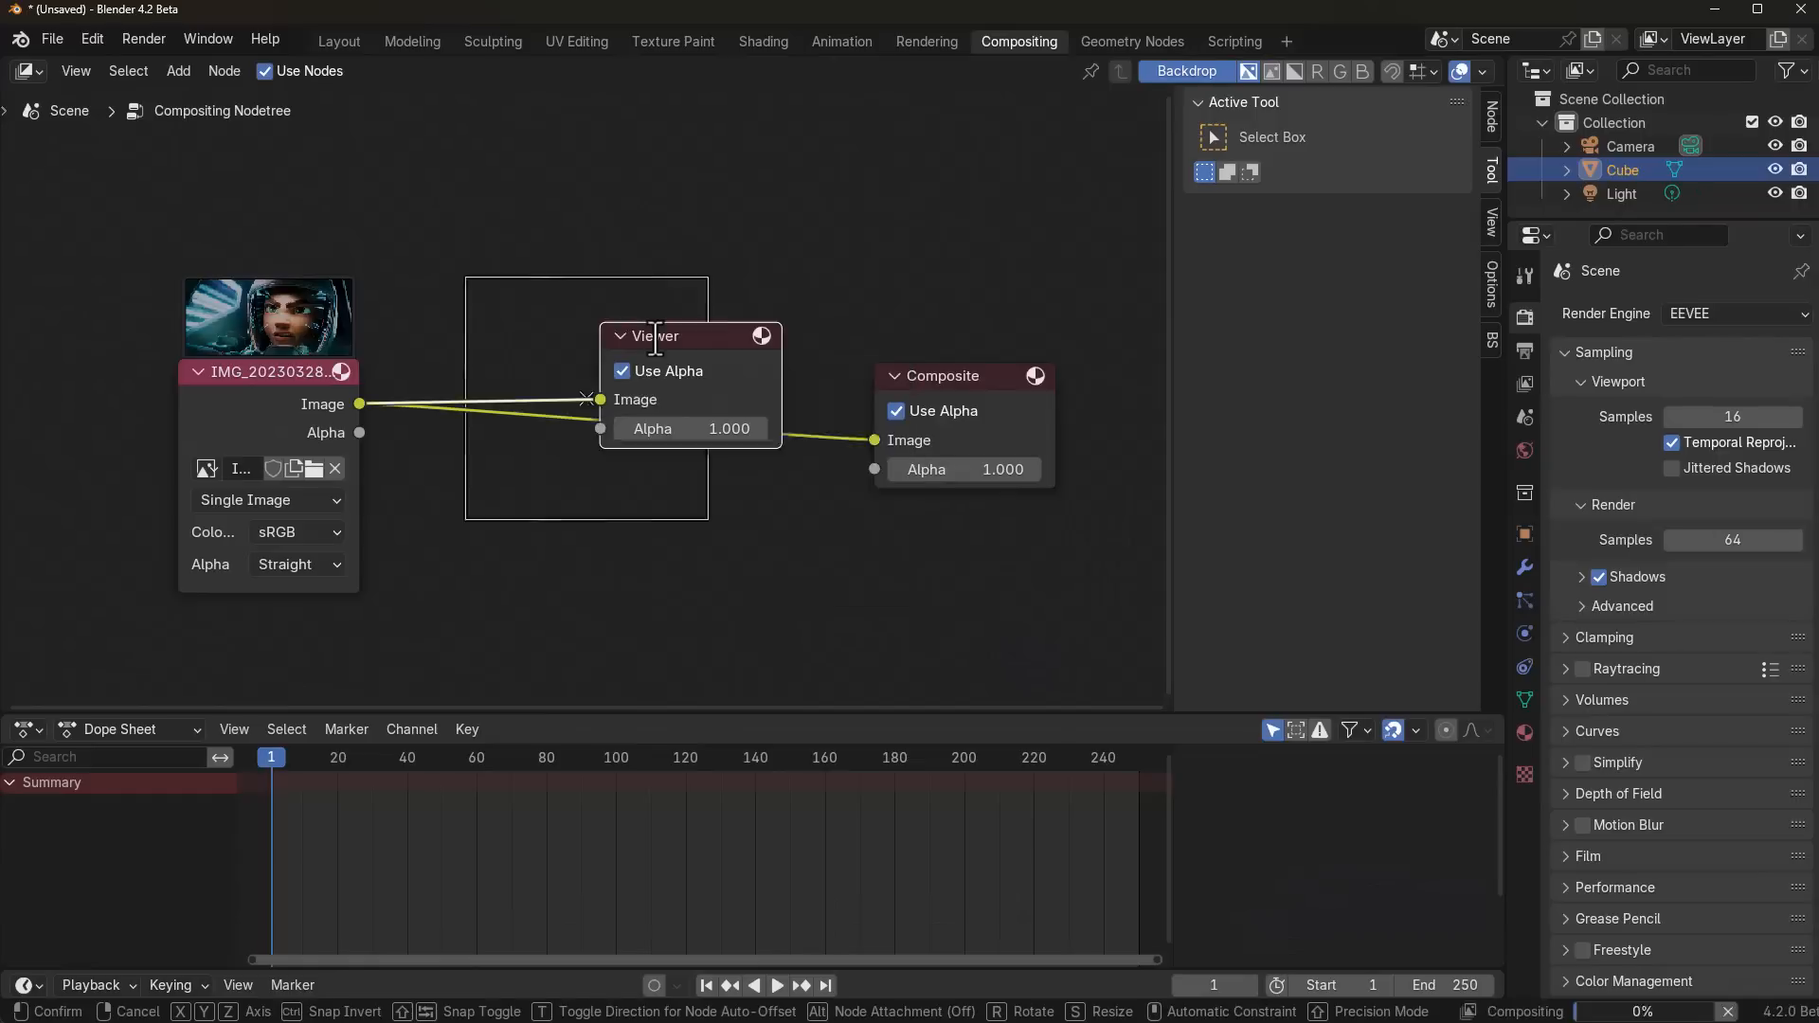
Step: Move the Viewer node above Composite, and place two Transform nodes, Nearest followed by Bilinear, between the image and the outputs
drag(654, 339, 925, 255)
key(shift+a)
text(trans)
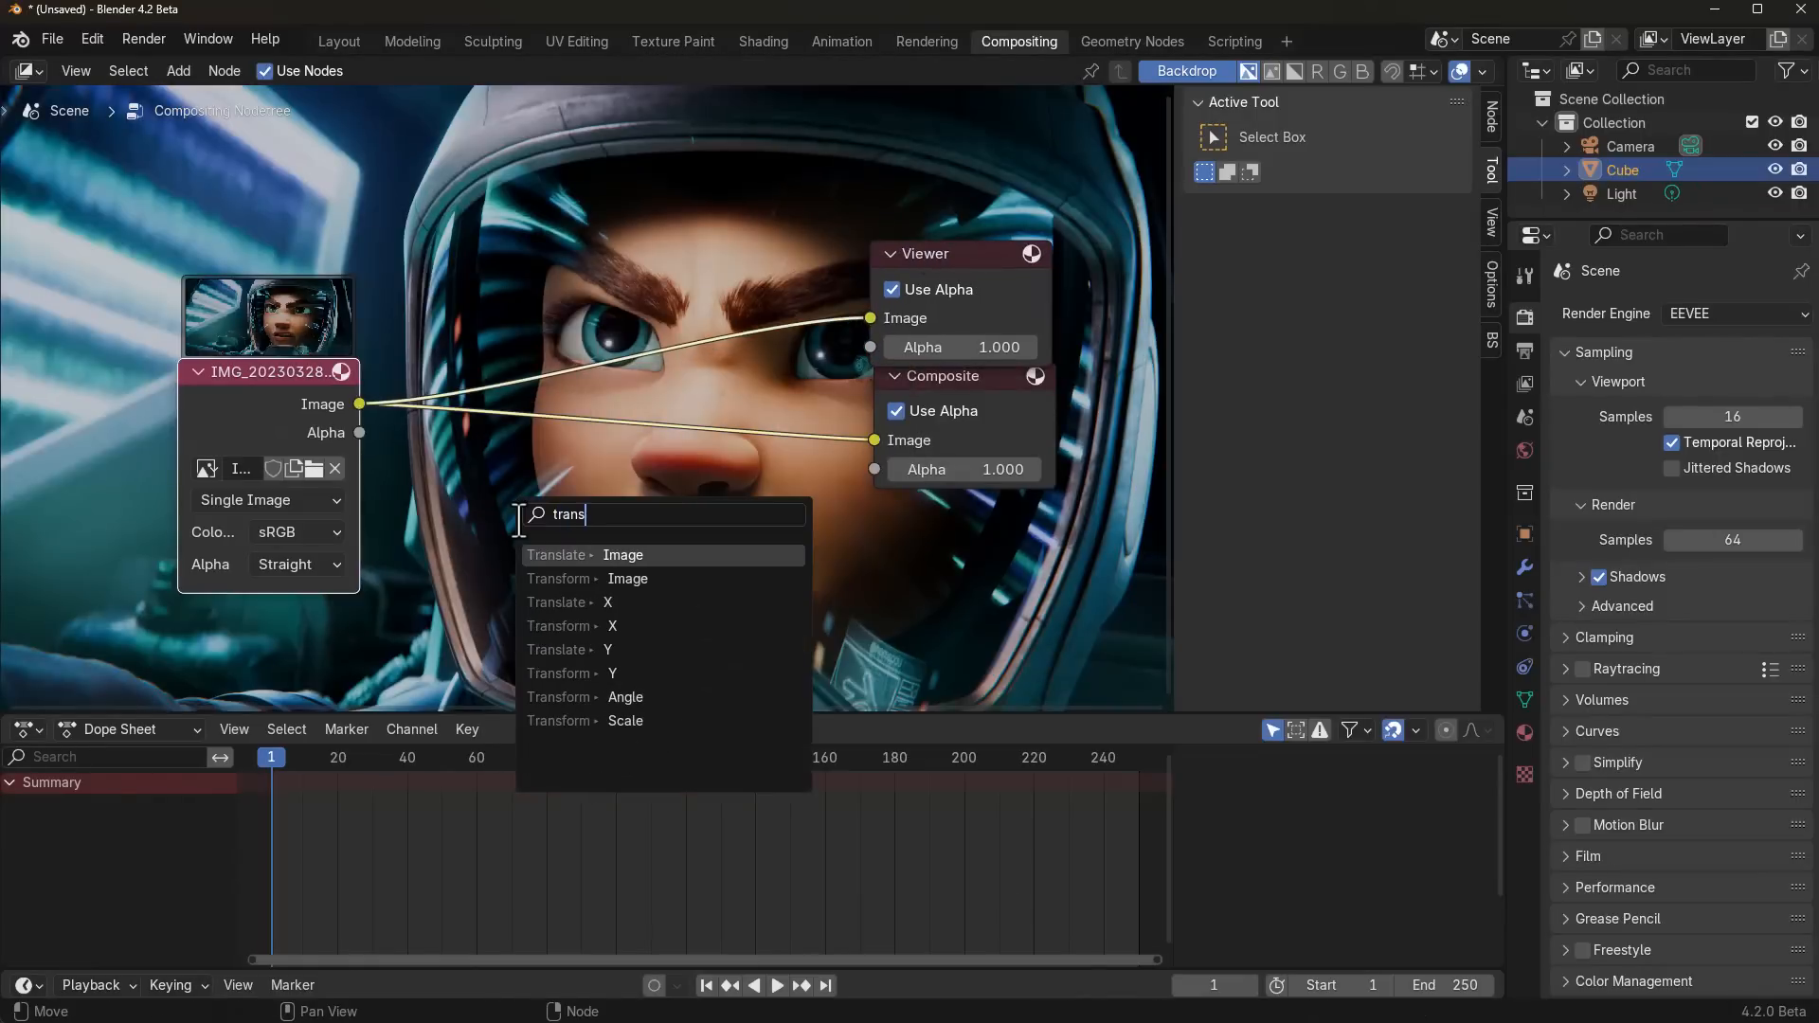
click(628, 577)
click(720, 523)
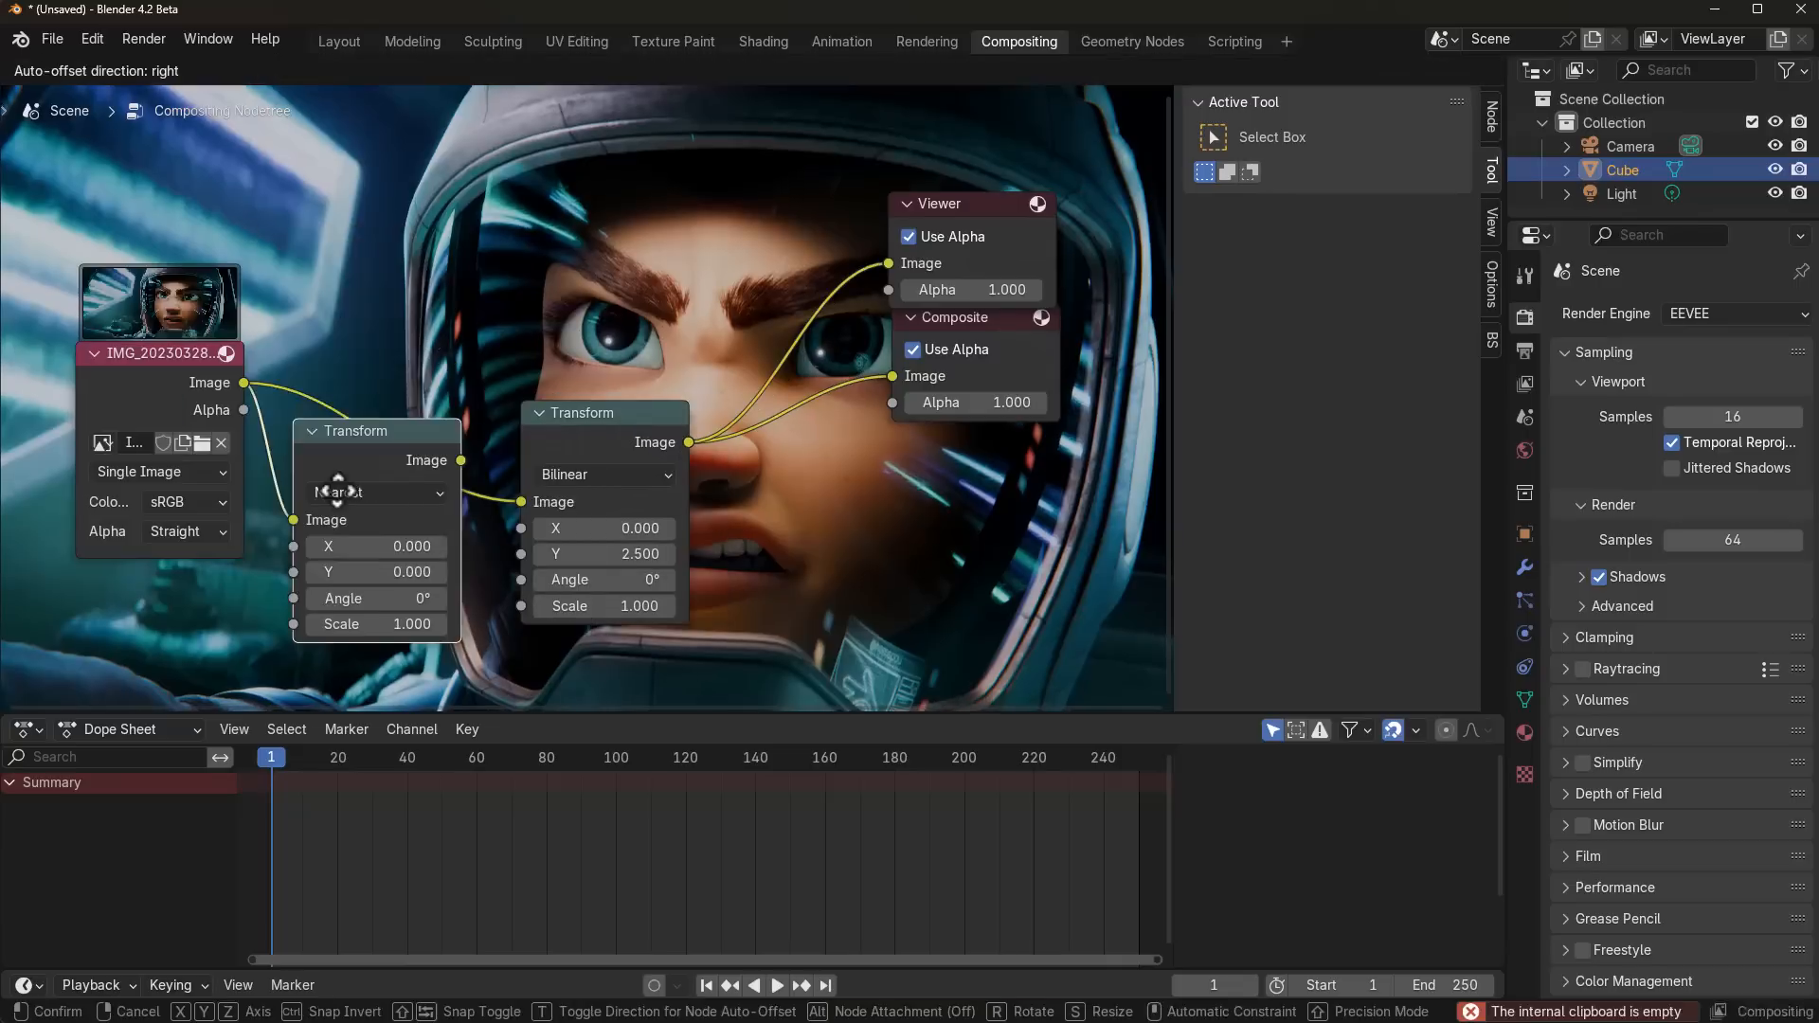
click(383, 488)
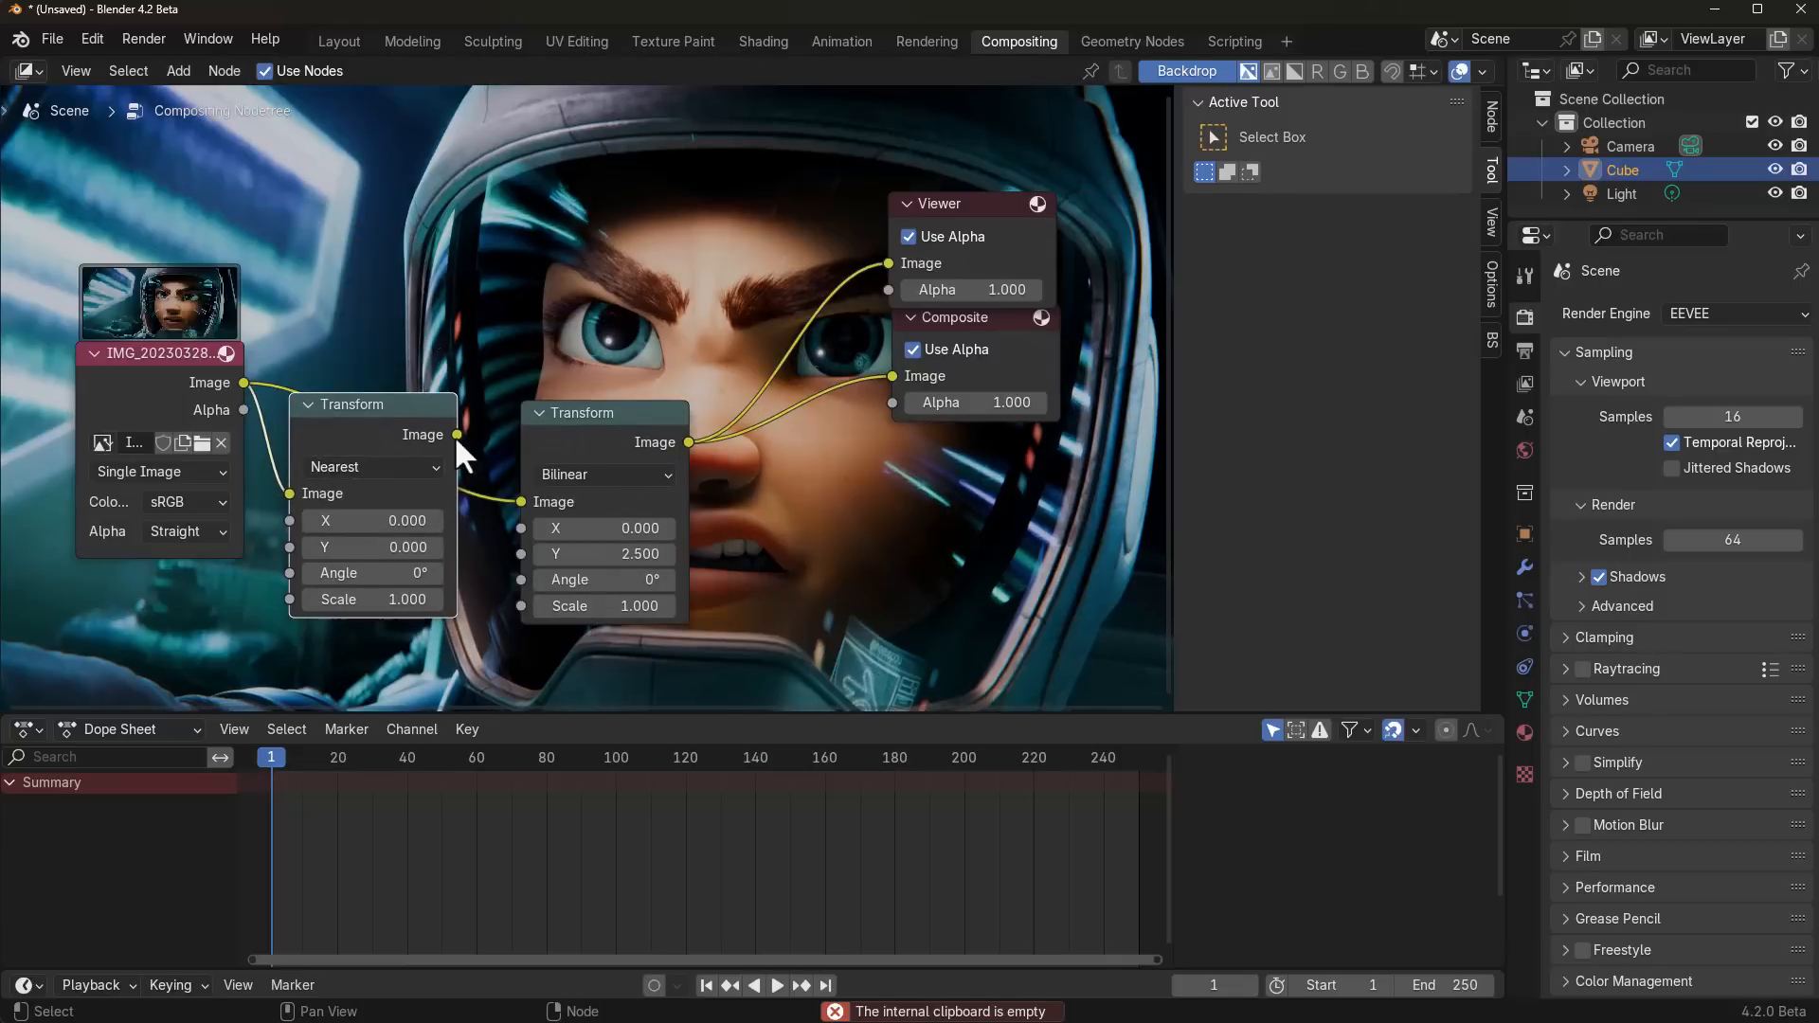
Step: Set the Nearest Transform node's scale to 0.1 and the Bilinear Transform node's scale to 10
click(373, 599)
text(0.1)
key(Return)
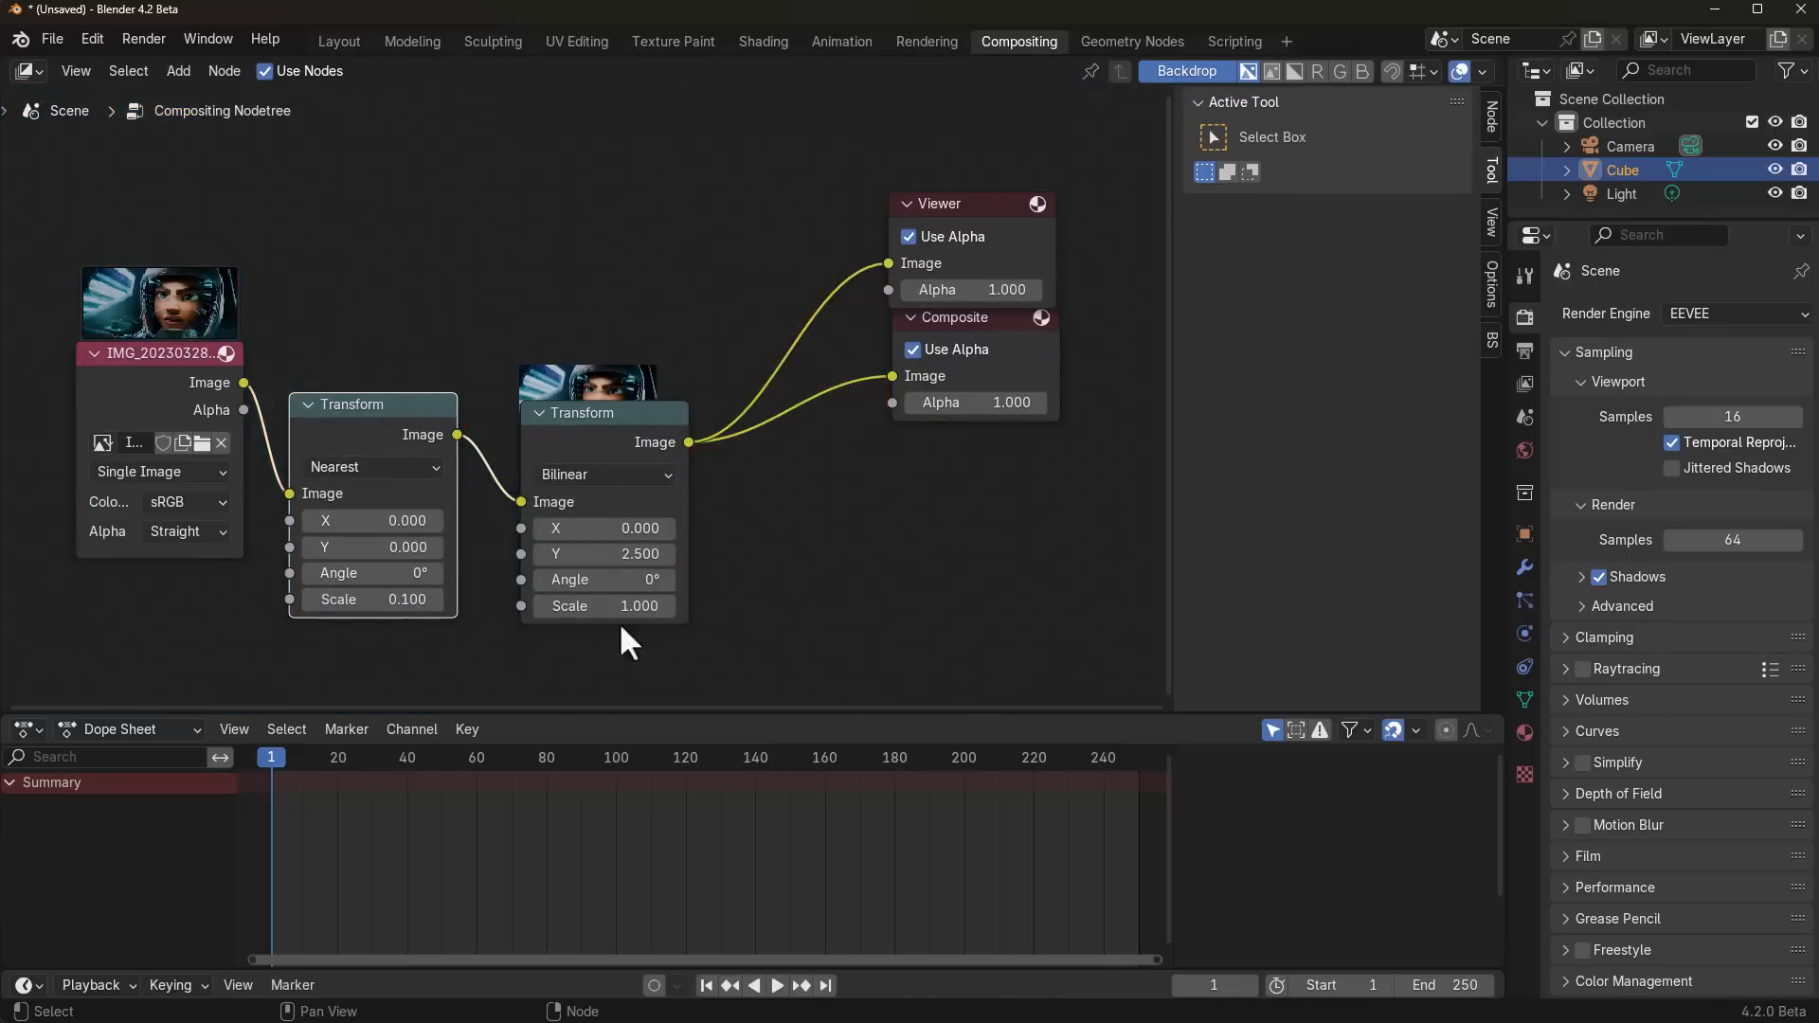
click(625, 607)
text(10)
key(Return)
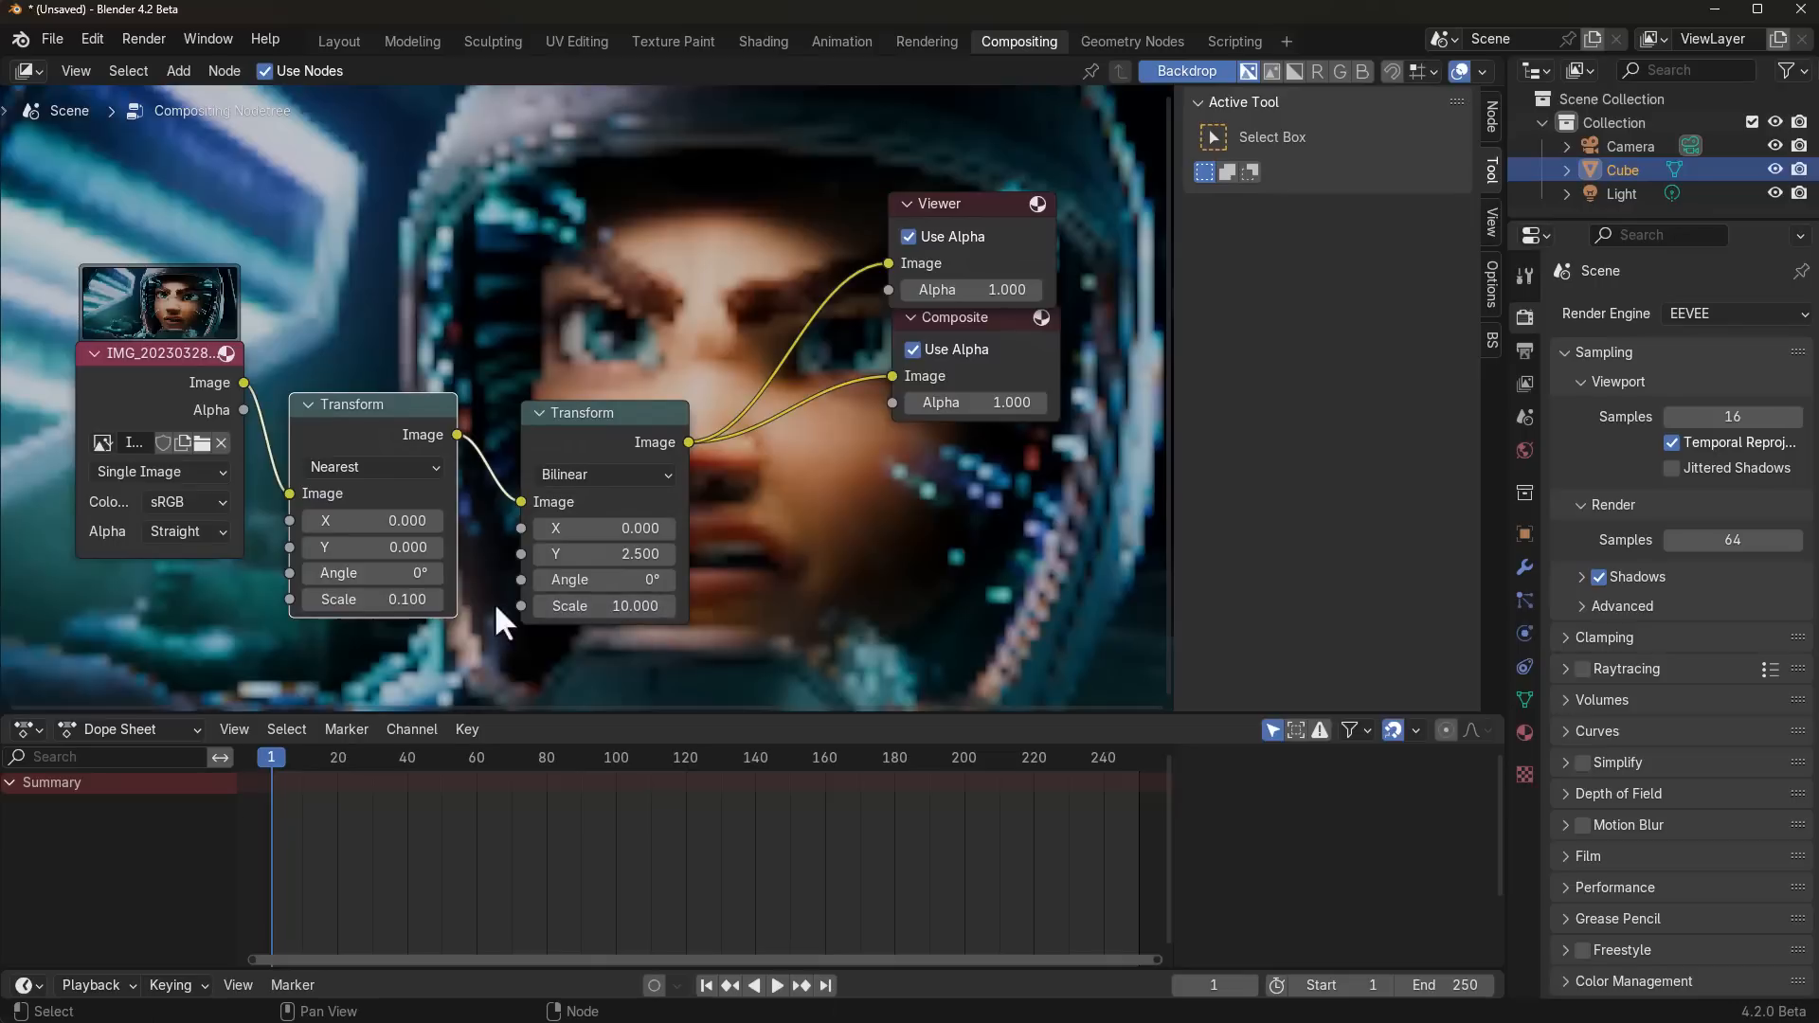
Step: Reset the Bilinear Transform node's scale to 1 and try varying it
click(584, 607)
text(1)
key(Return)
drag(586, 607, 739, 607)
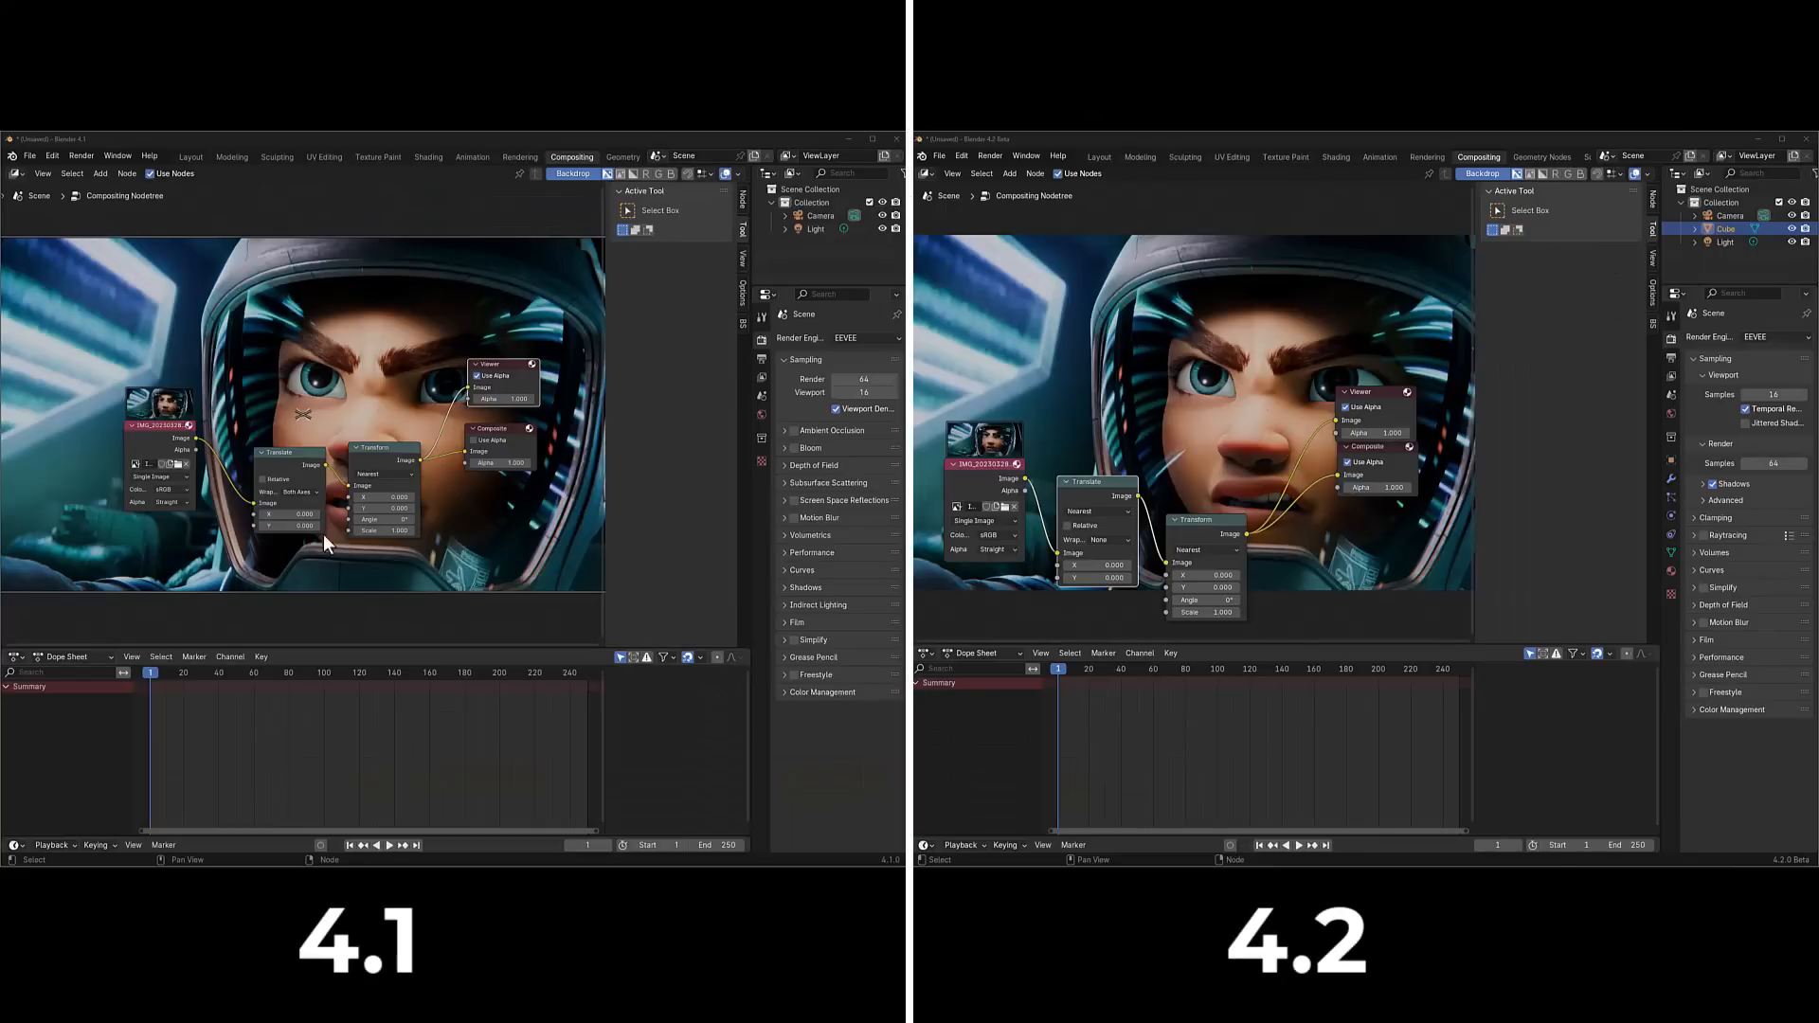
Step: In the Blender 4.1 compositor, offset the wrapped image in X and Y with the Translate node and set the Transform scale to 0.2
drag(290, 516, 379, 526)
key(Return)
click(398, 532)
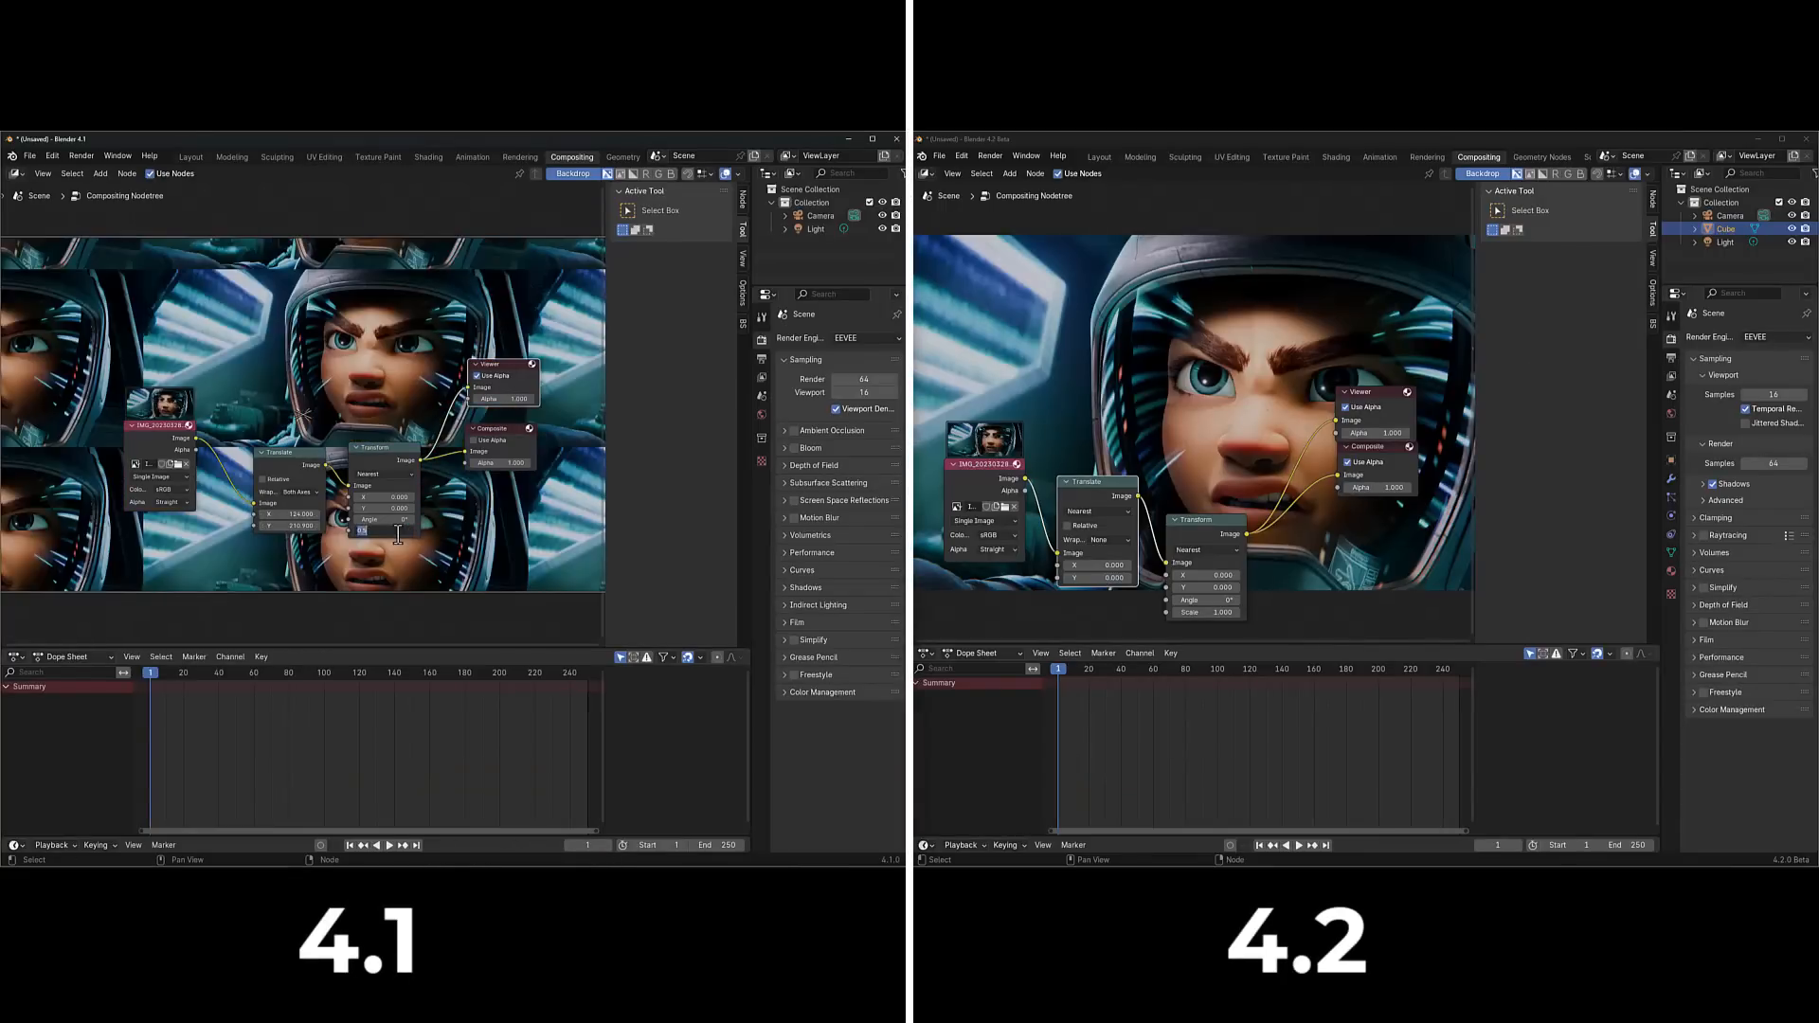
text(0.2)
key(Return)
Step: In the Blender 4.2 compositor, set the Translate node's wrapping to Both Axes and shift its X offset to about 27.3
click(1110, 540)
click(1112, 586)
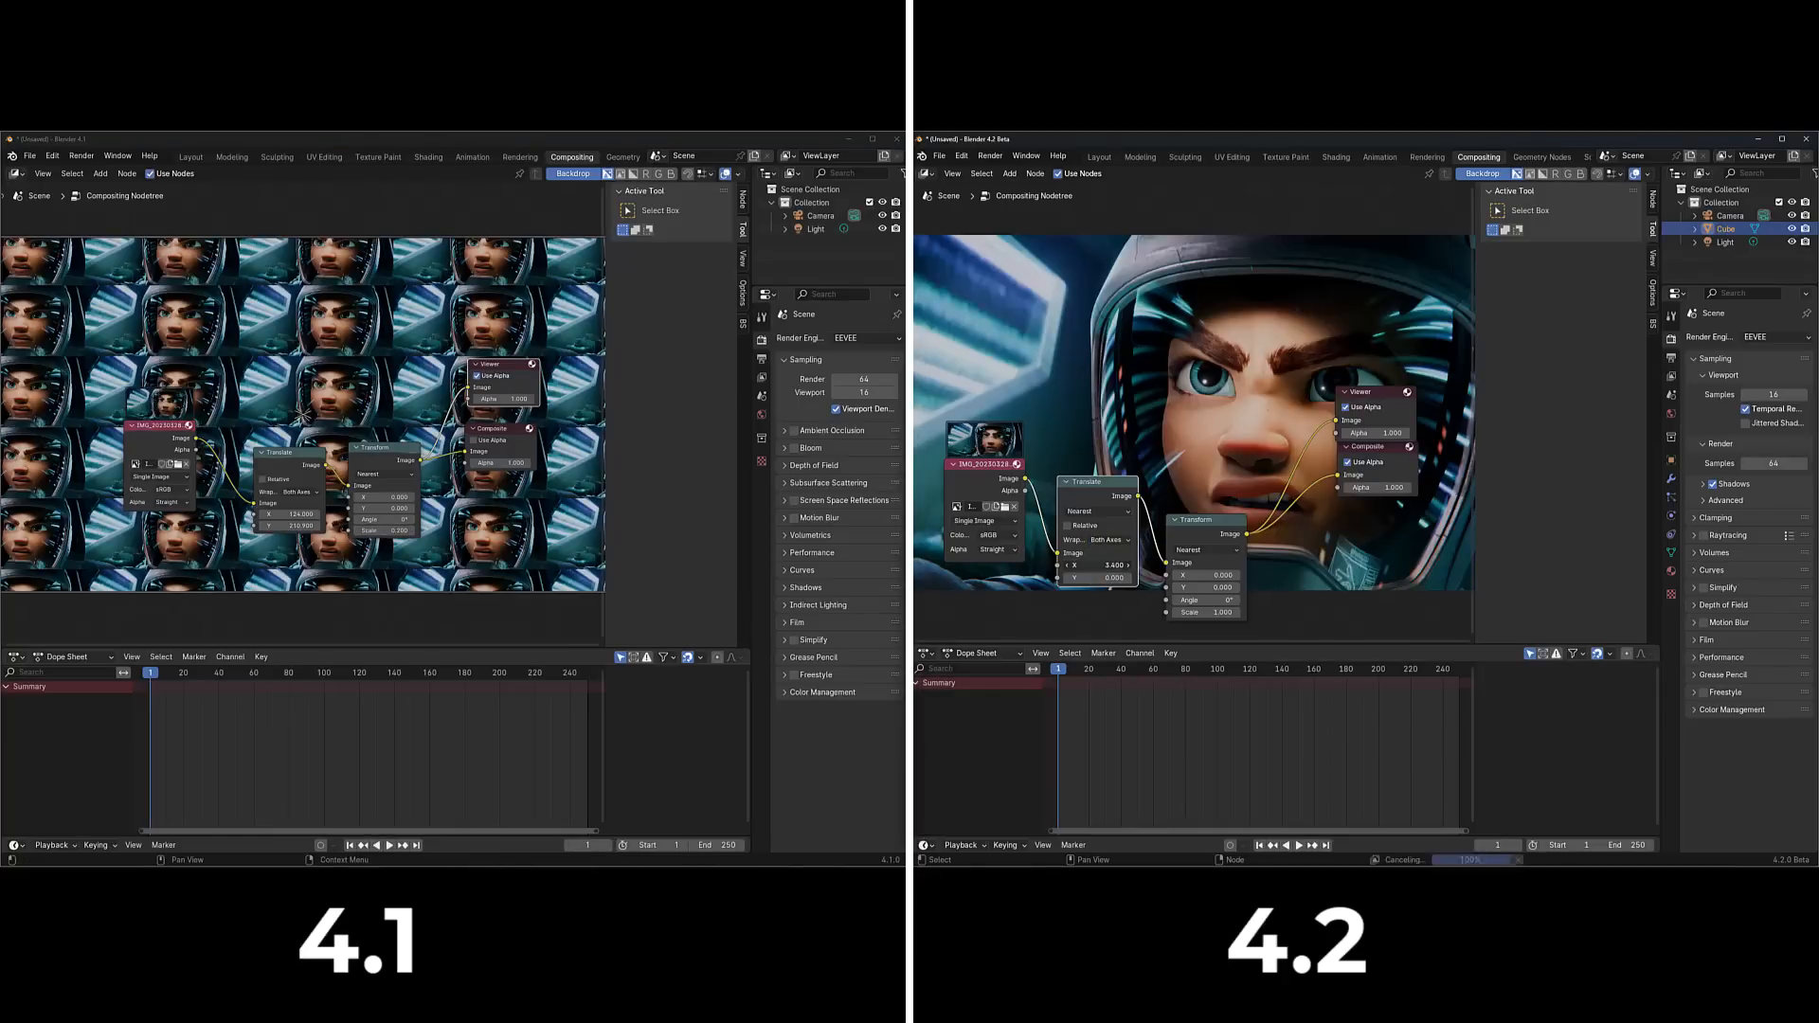
mouse_move(1090, 565)
mouse_down()
mouse_move(1121, 565)
mouse_move(1111, 588)
mouse_move(1104, 566)
mouse_up()
Step: Try a Transform scale of 0.5, reduce it to 0.2, and set the Translate node's Y offset to 0
text(0.5)
key(Return)
text(0.2)
key(Return)
click(1113, 578)
text(0)
key(Return)
scroll(1136, 598, up, 2)
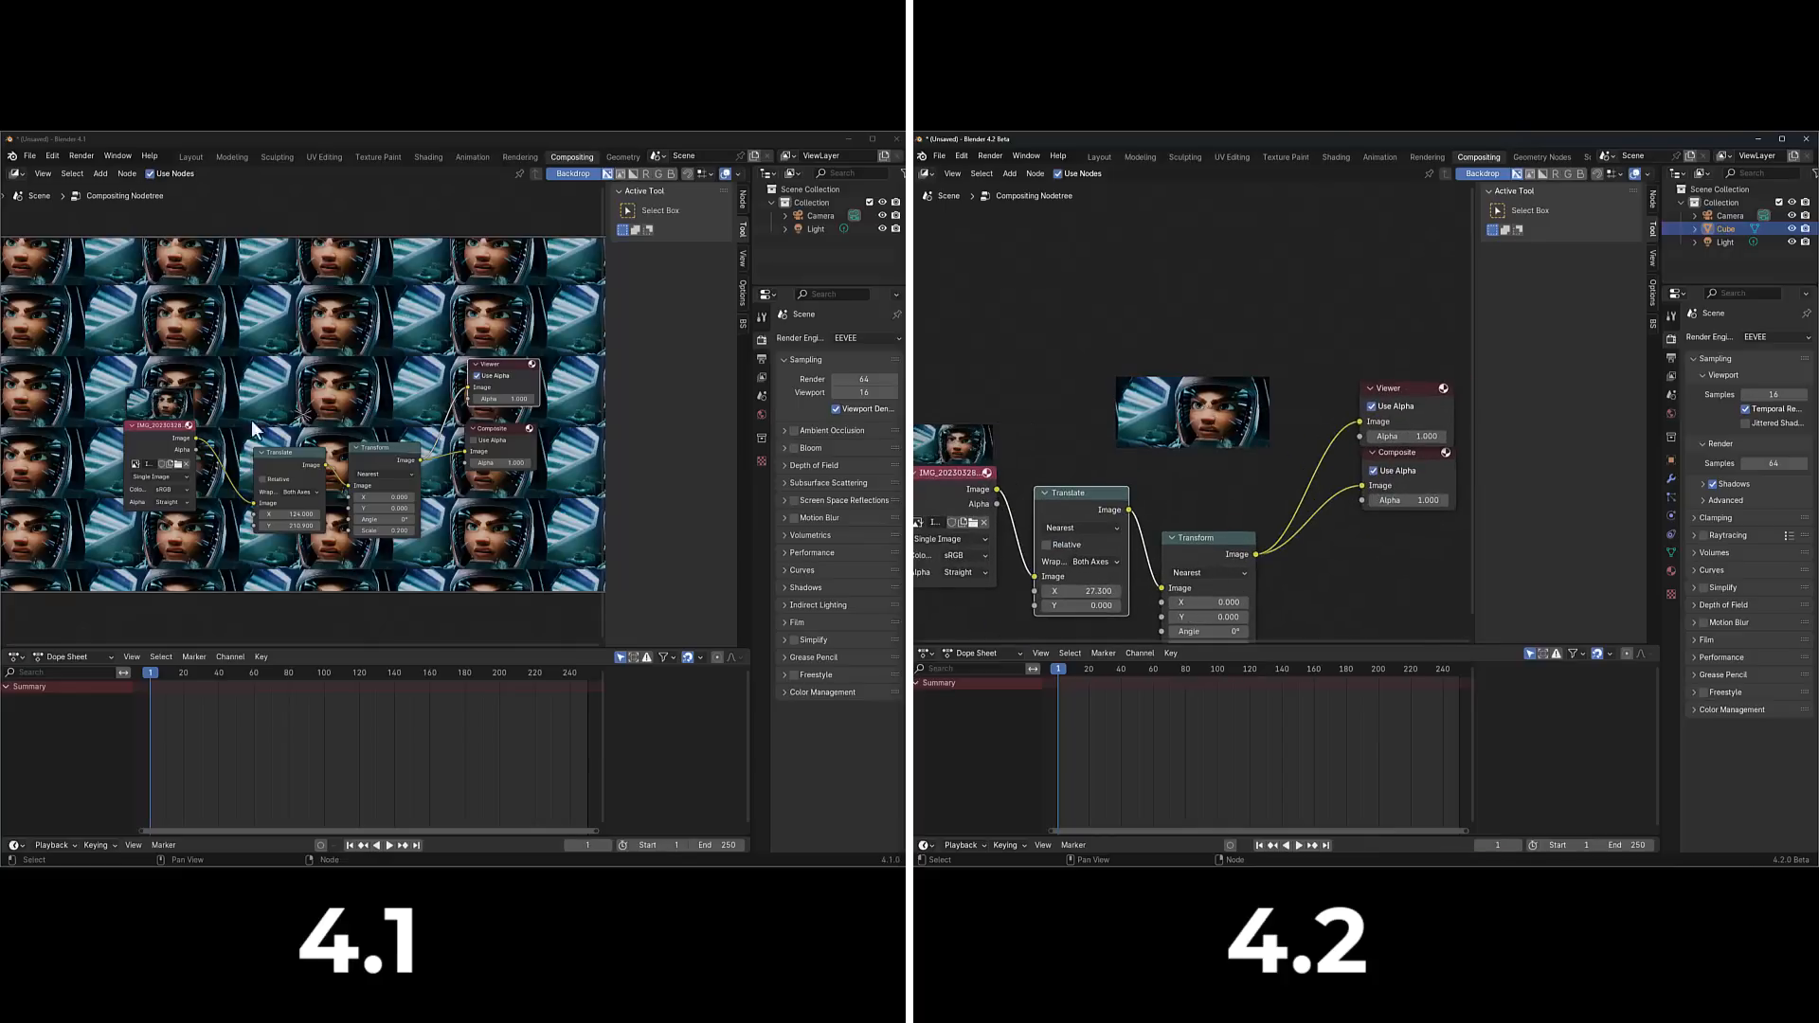
Step: Examine the Blender 4.2 Compositor release notes, covering size inference, clipping, sampling space, and the removed, changed, improved and added features
scroll(1175, 572, down, 2)
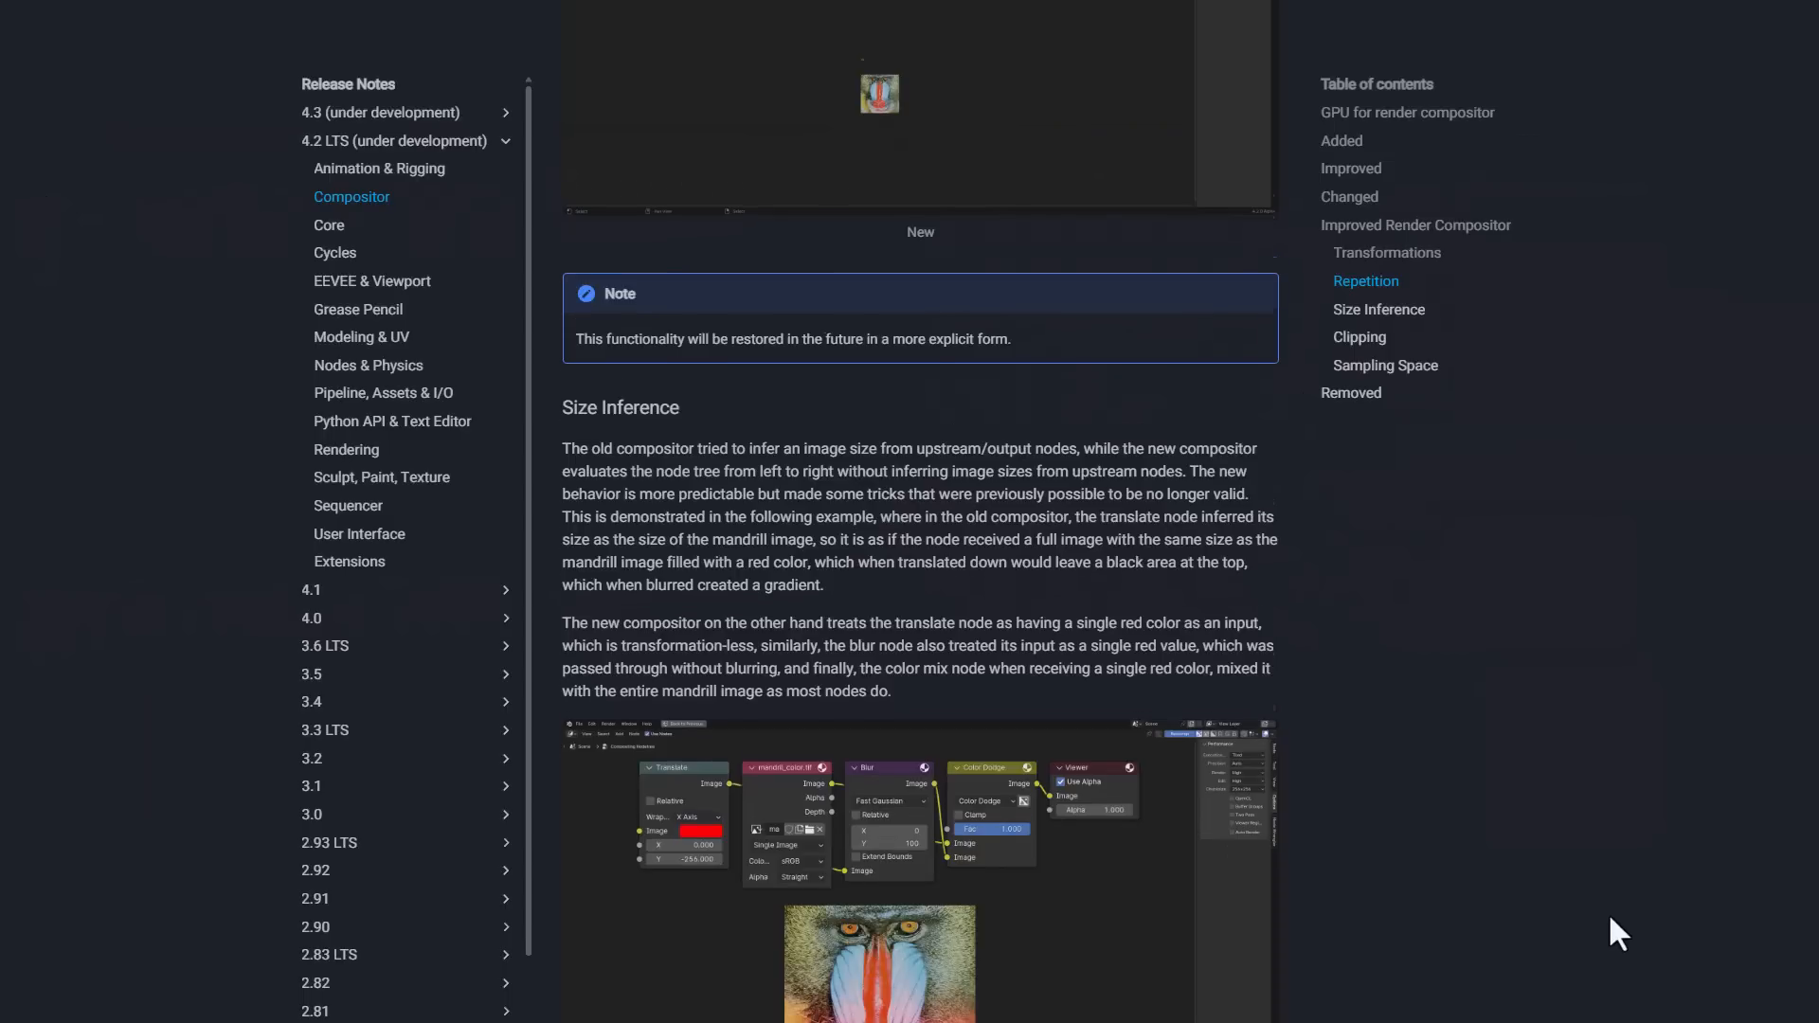
scroll(1601, 908, down, 7)
scroll(1591, 891, down, 7)
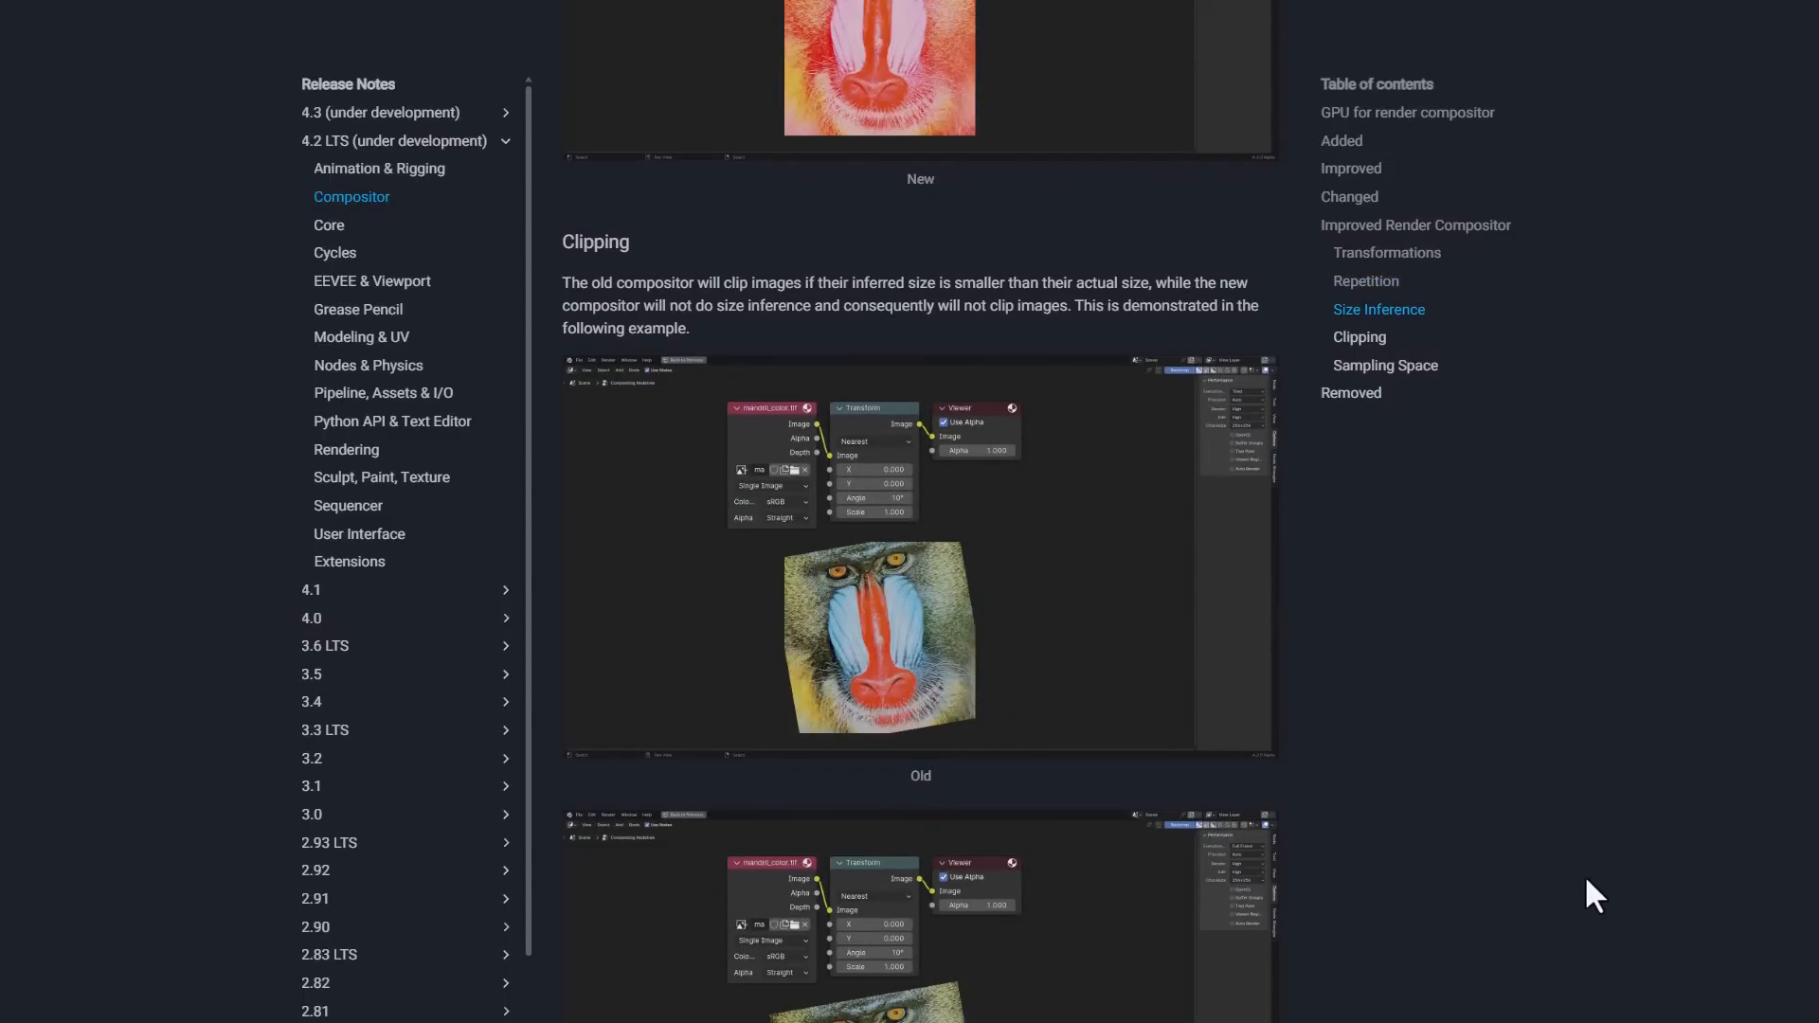
scroll(1587, 881, down, 13)
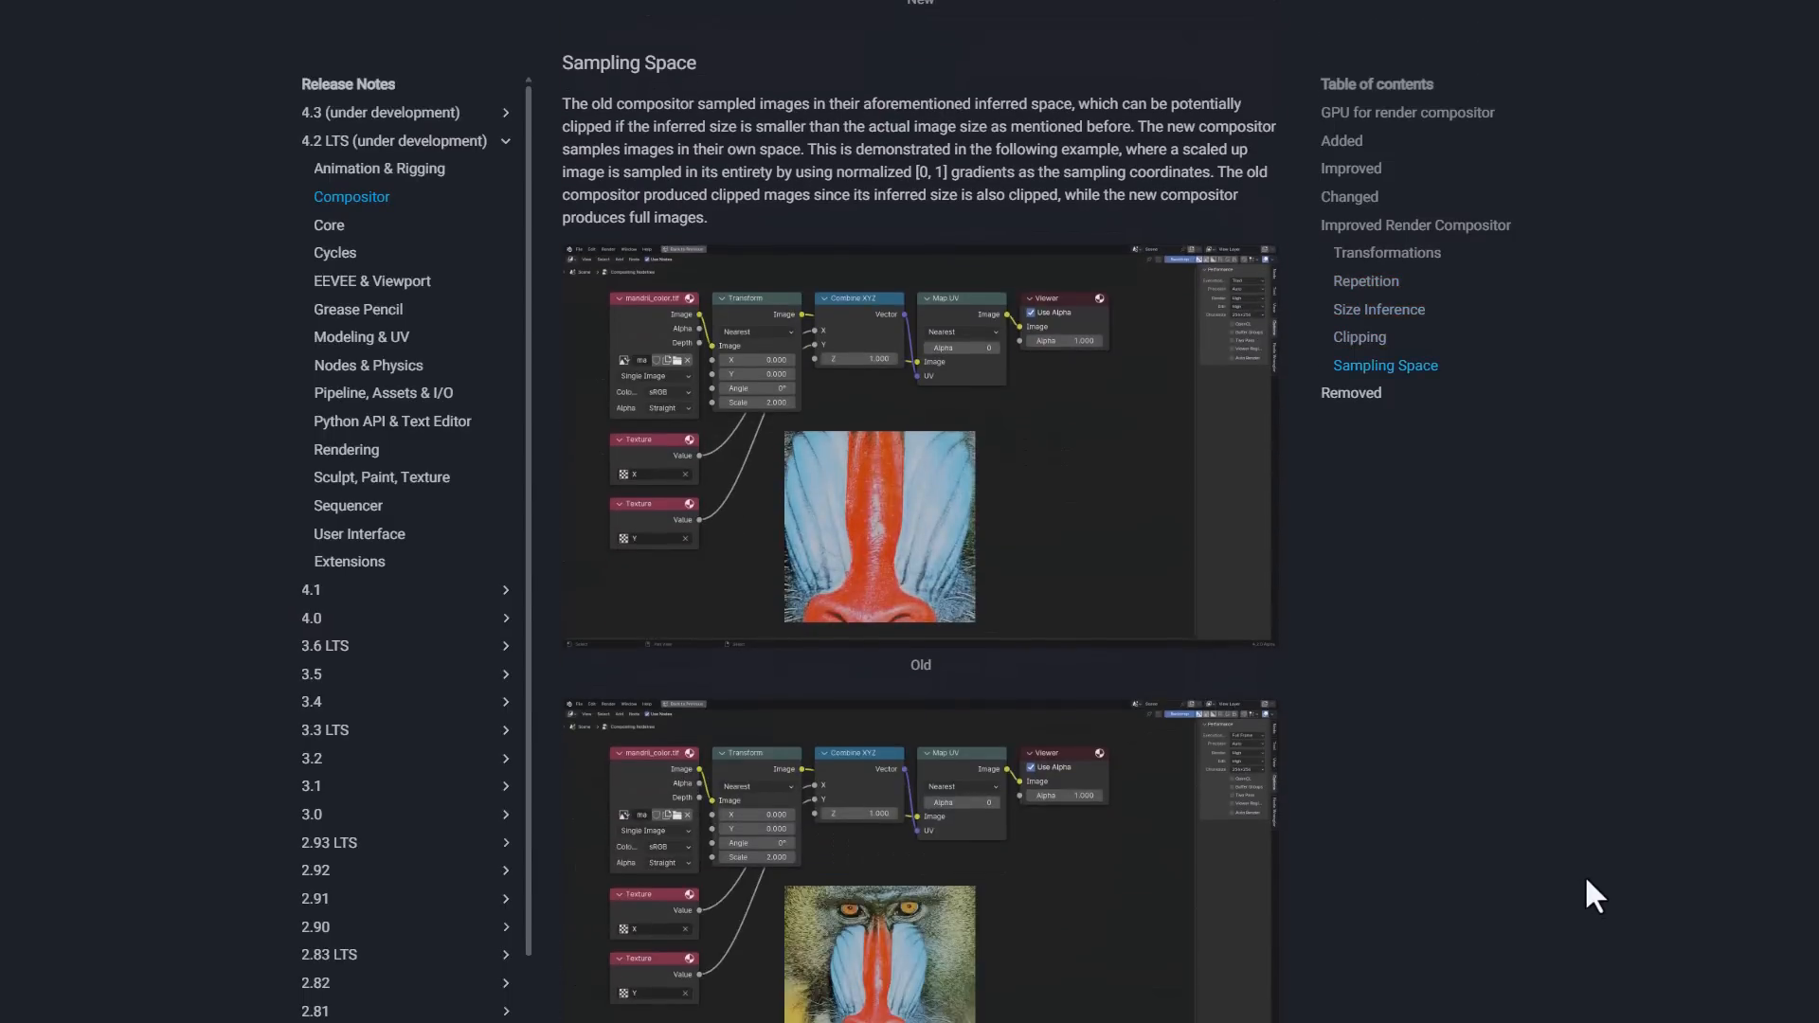
scroll(1592, 895, down, 4)
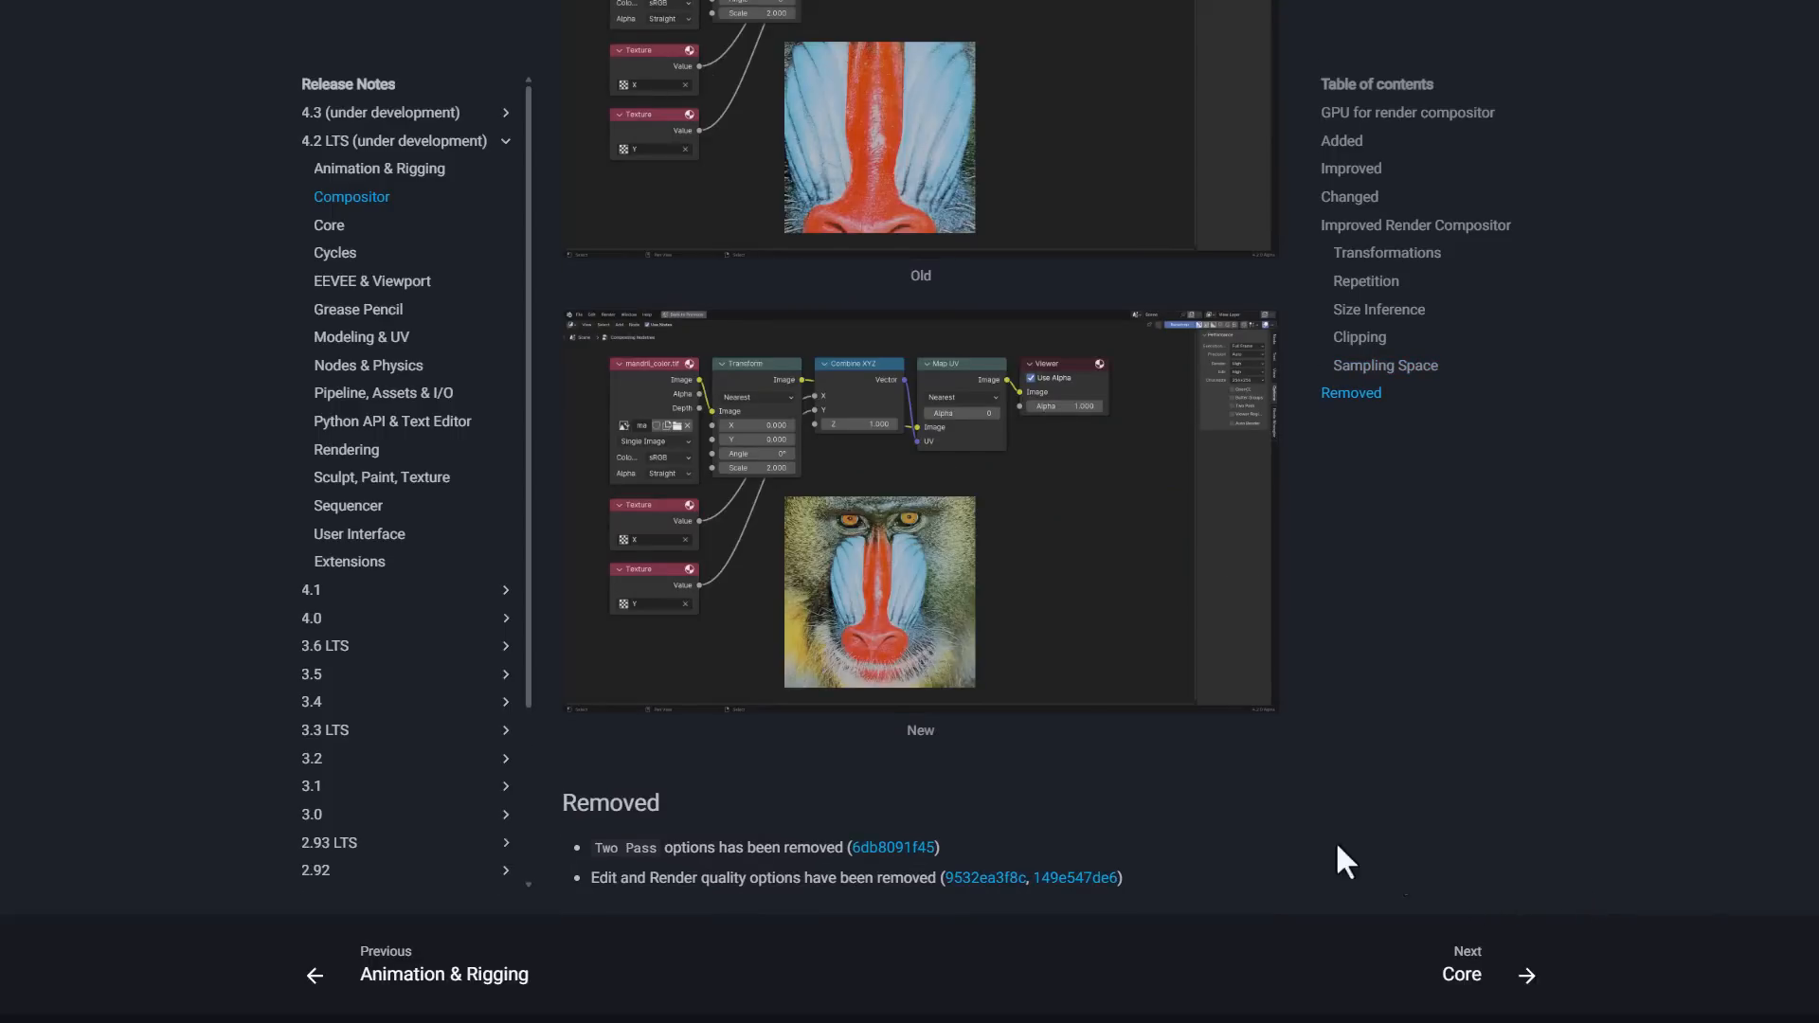
scroll(1317, 815, up, 20)
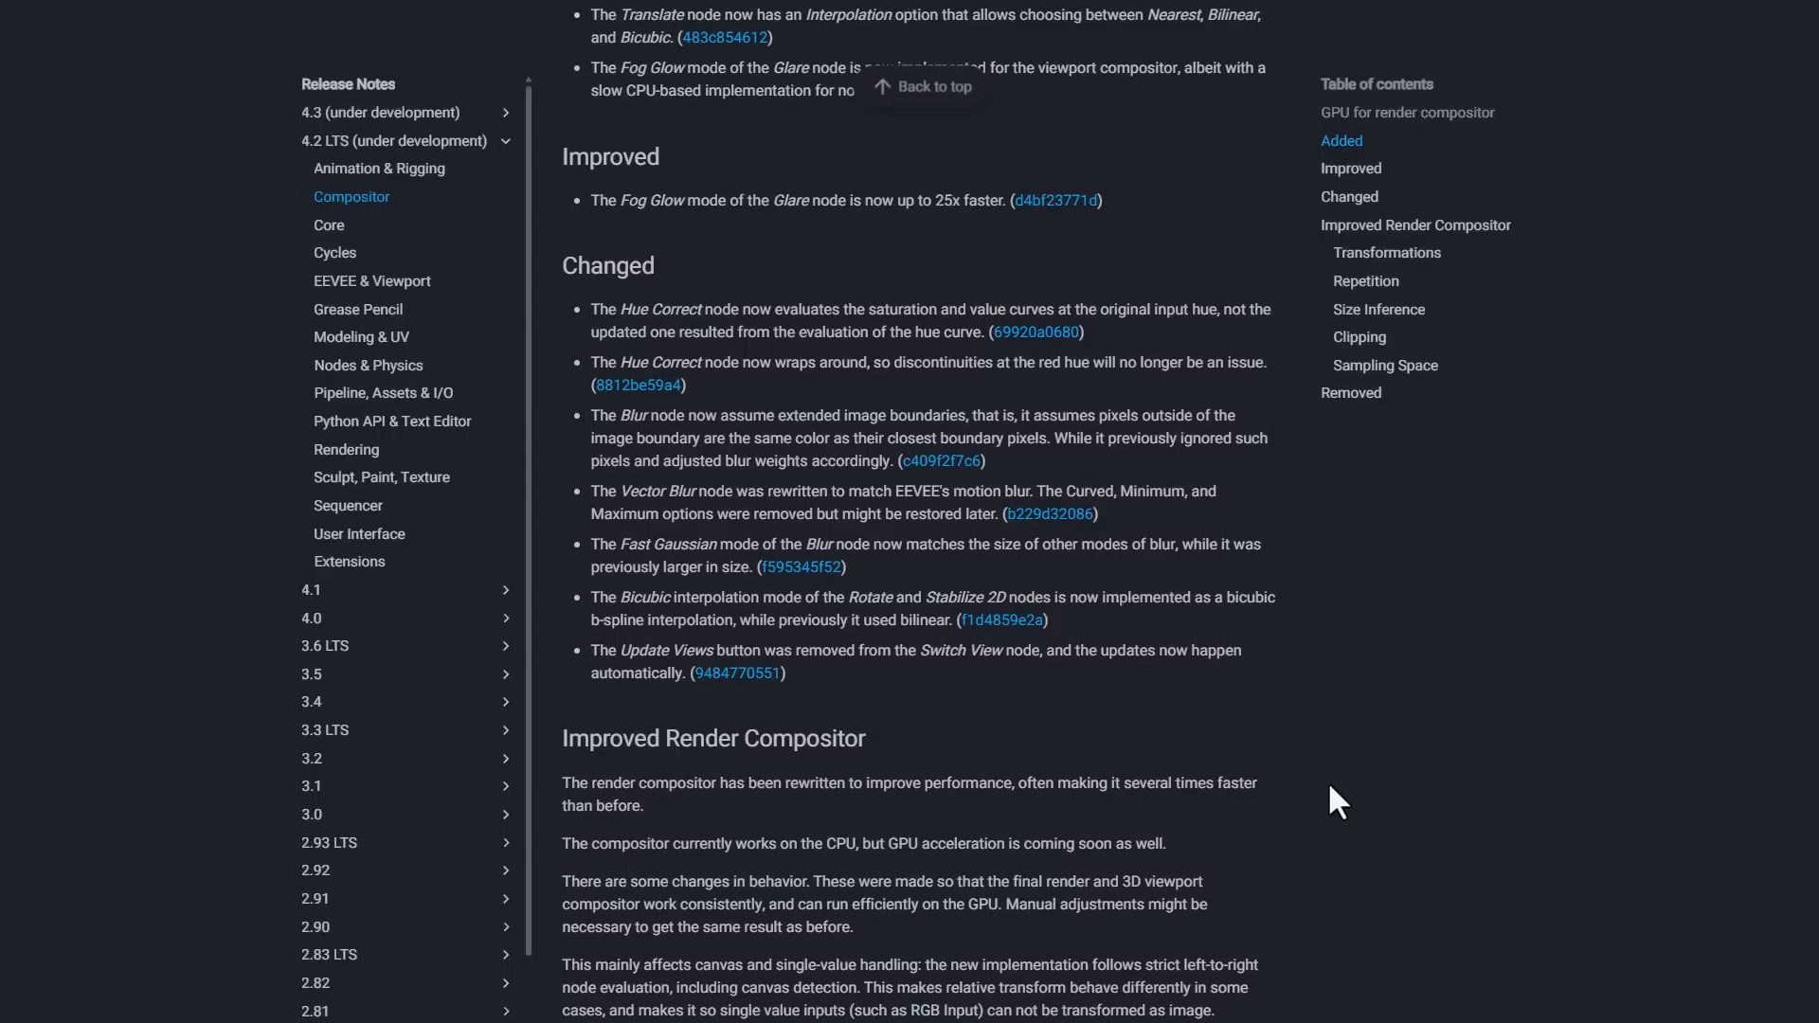
scroll(1329, 772, up, 7)
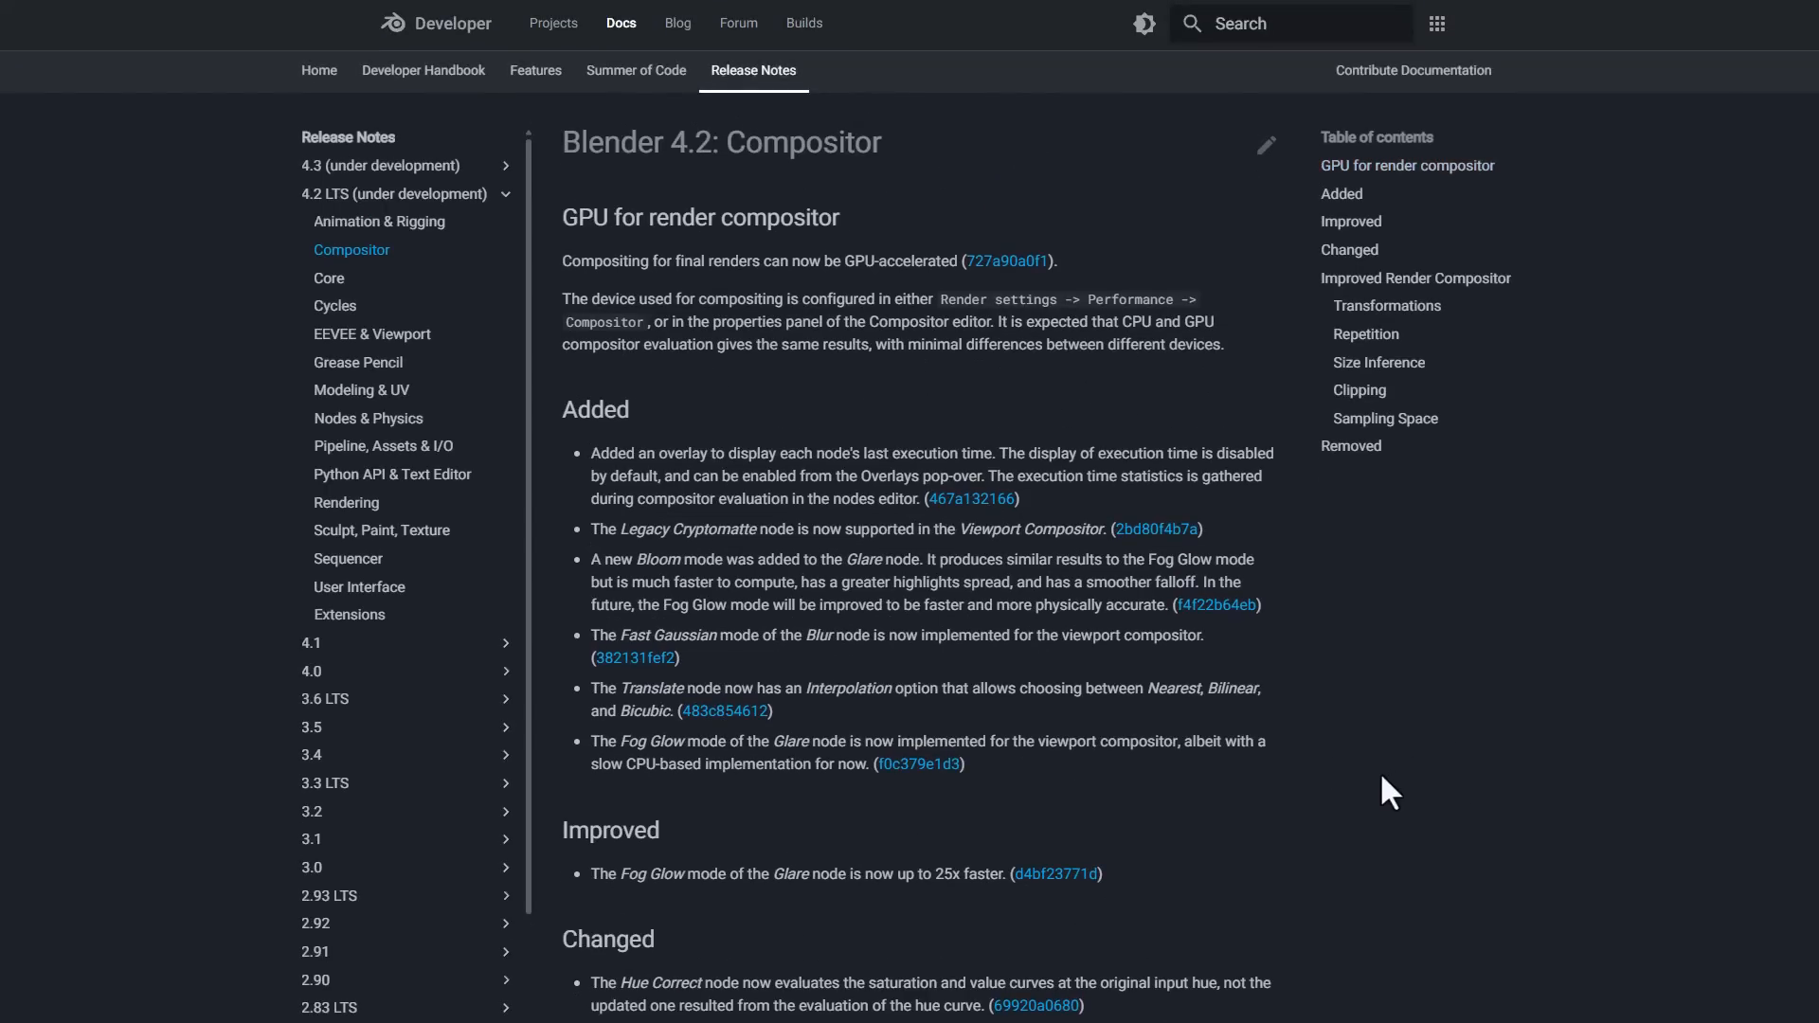
key(ctrl+Tab)
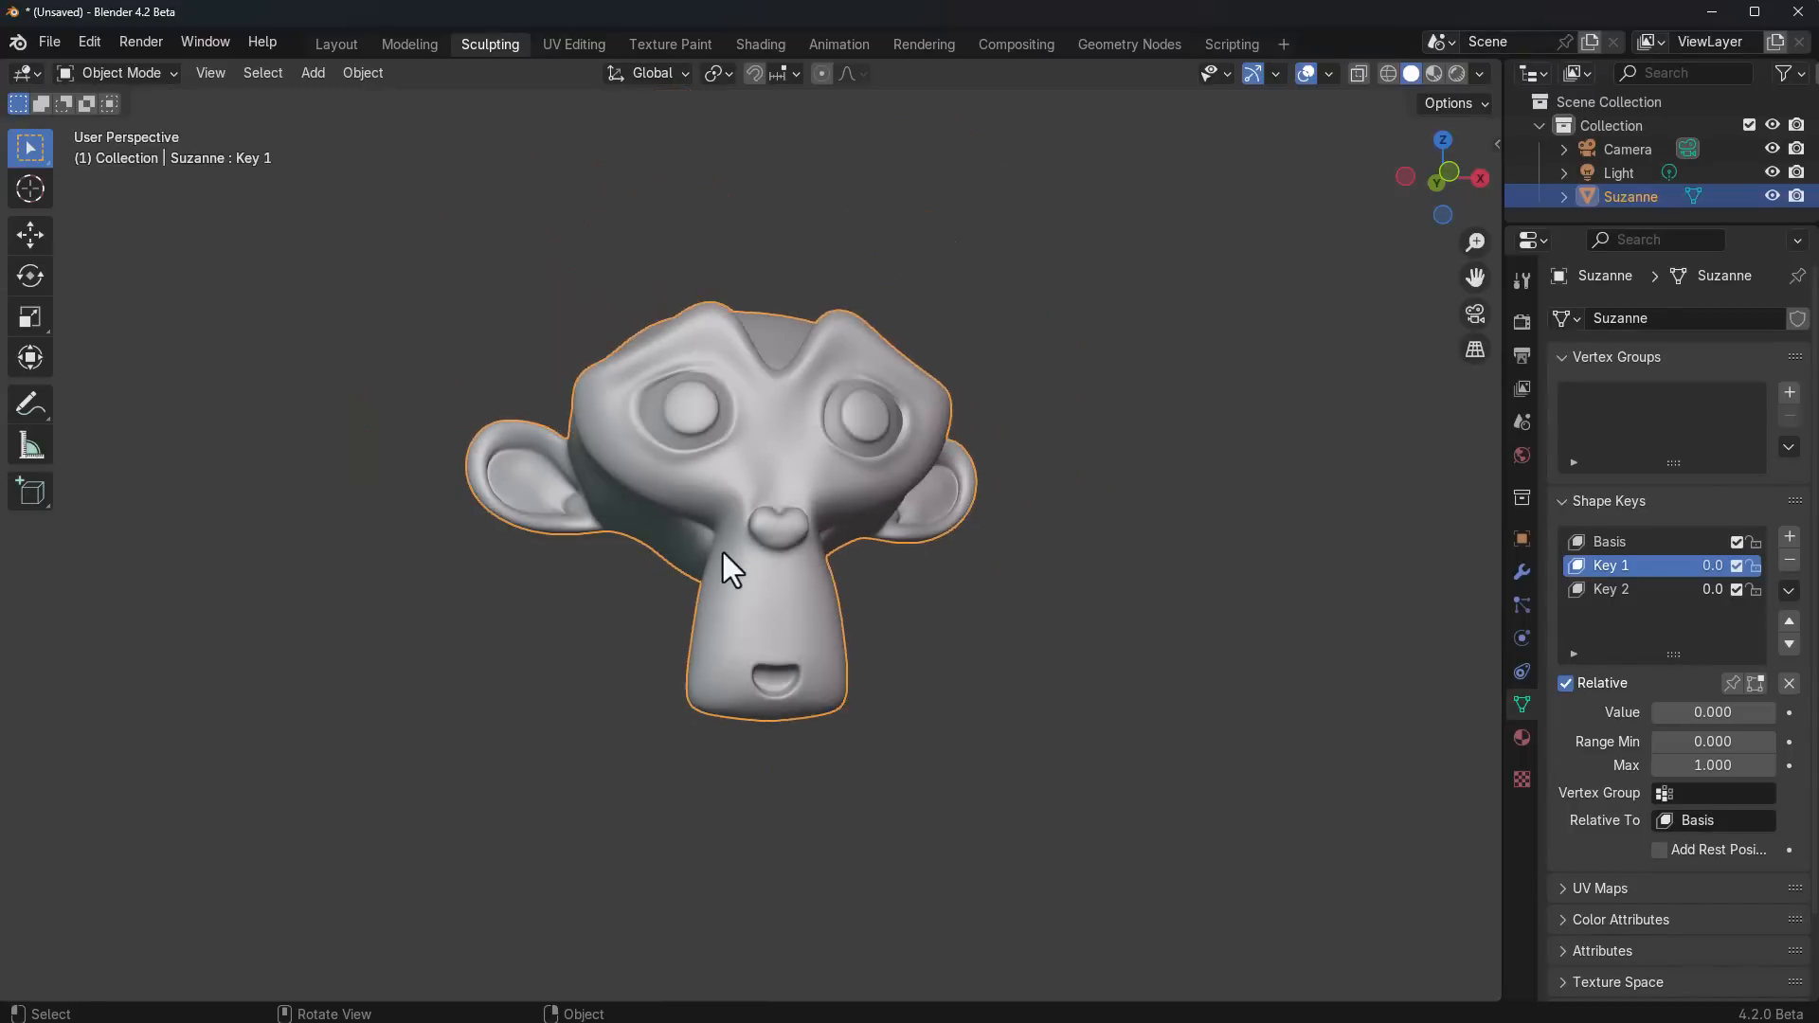
Step: Compare Suzanne's Key 1 and Key 2 shape keys and their relative values
middle_drag(724, 553, 778, 607)
scroll(677, 614, up, 3)
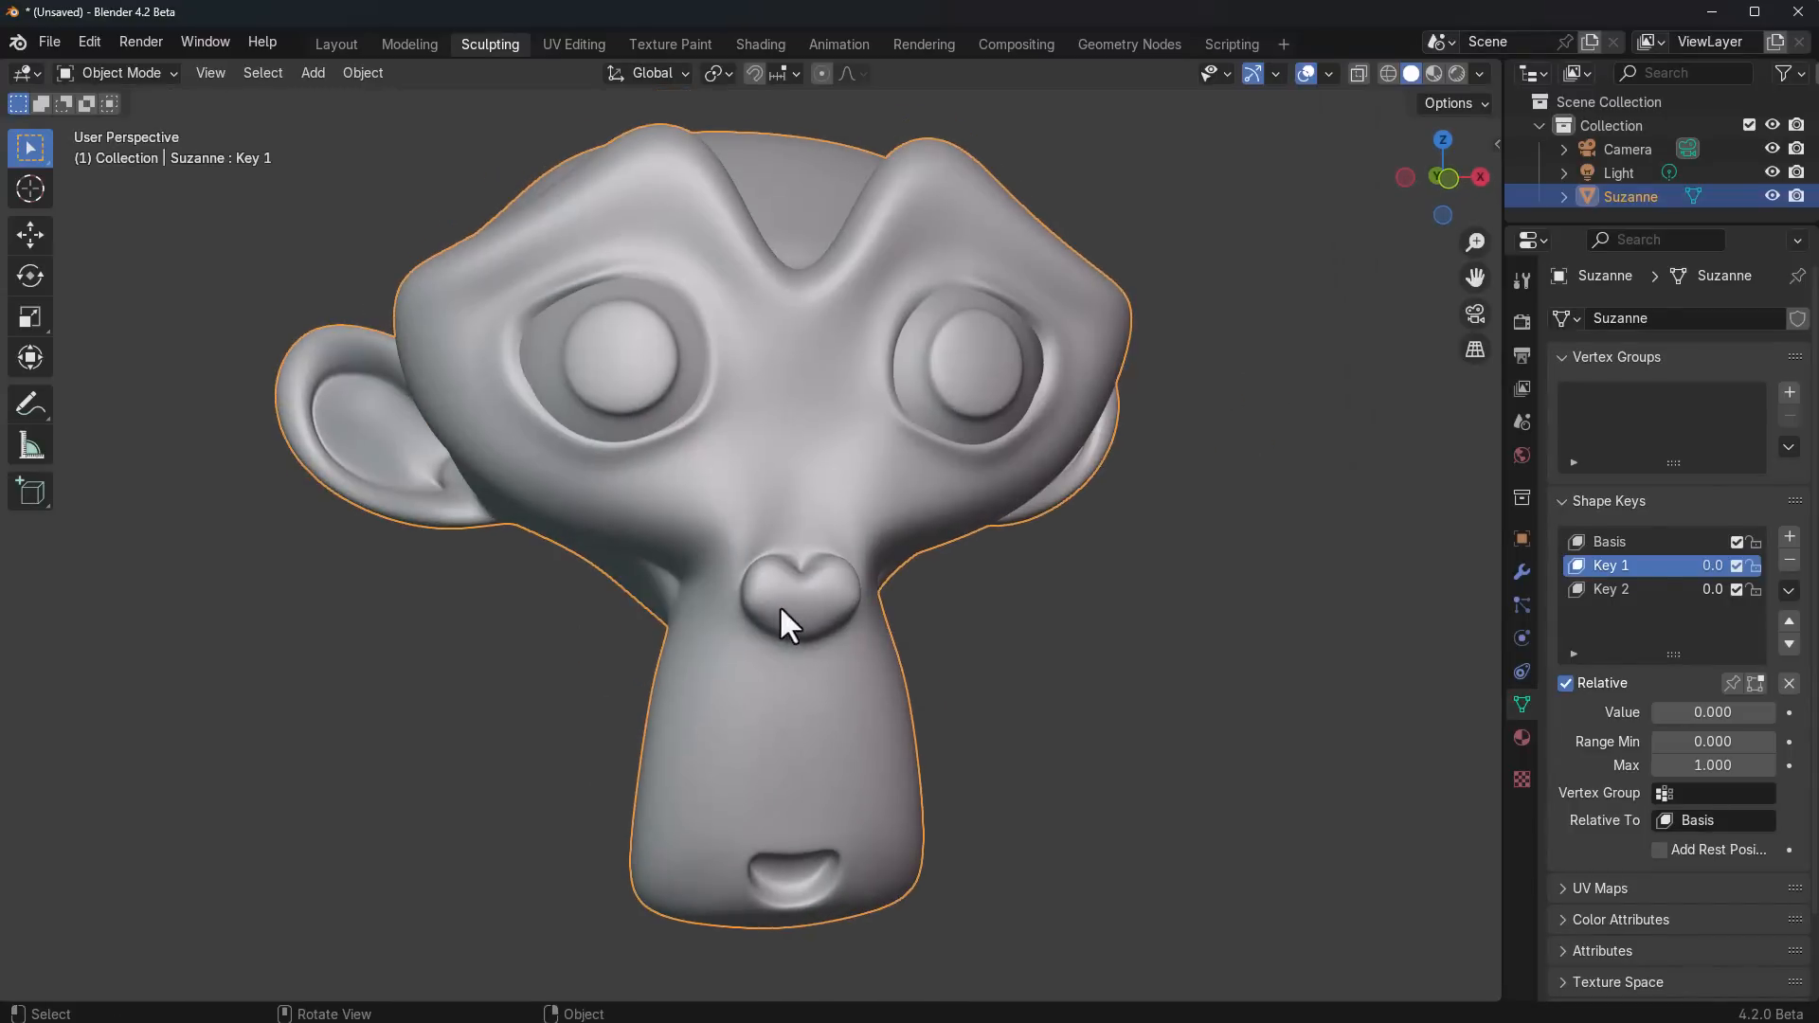
click(1652, 587)
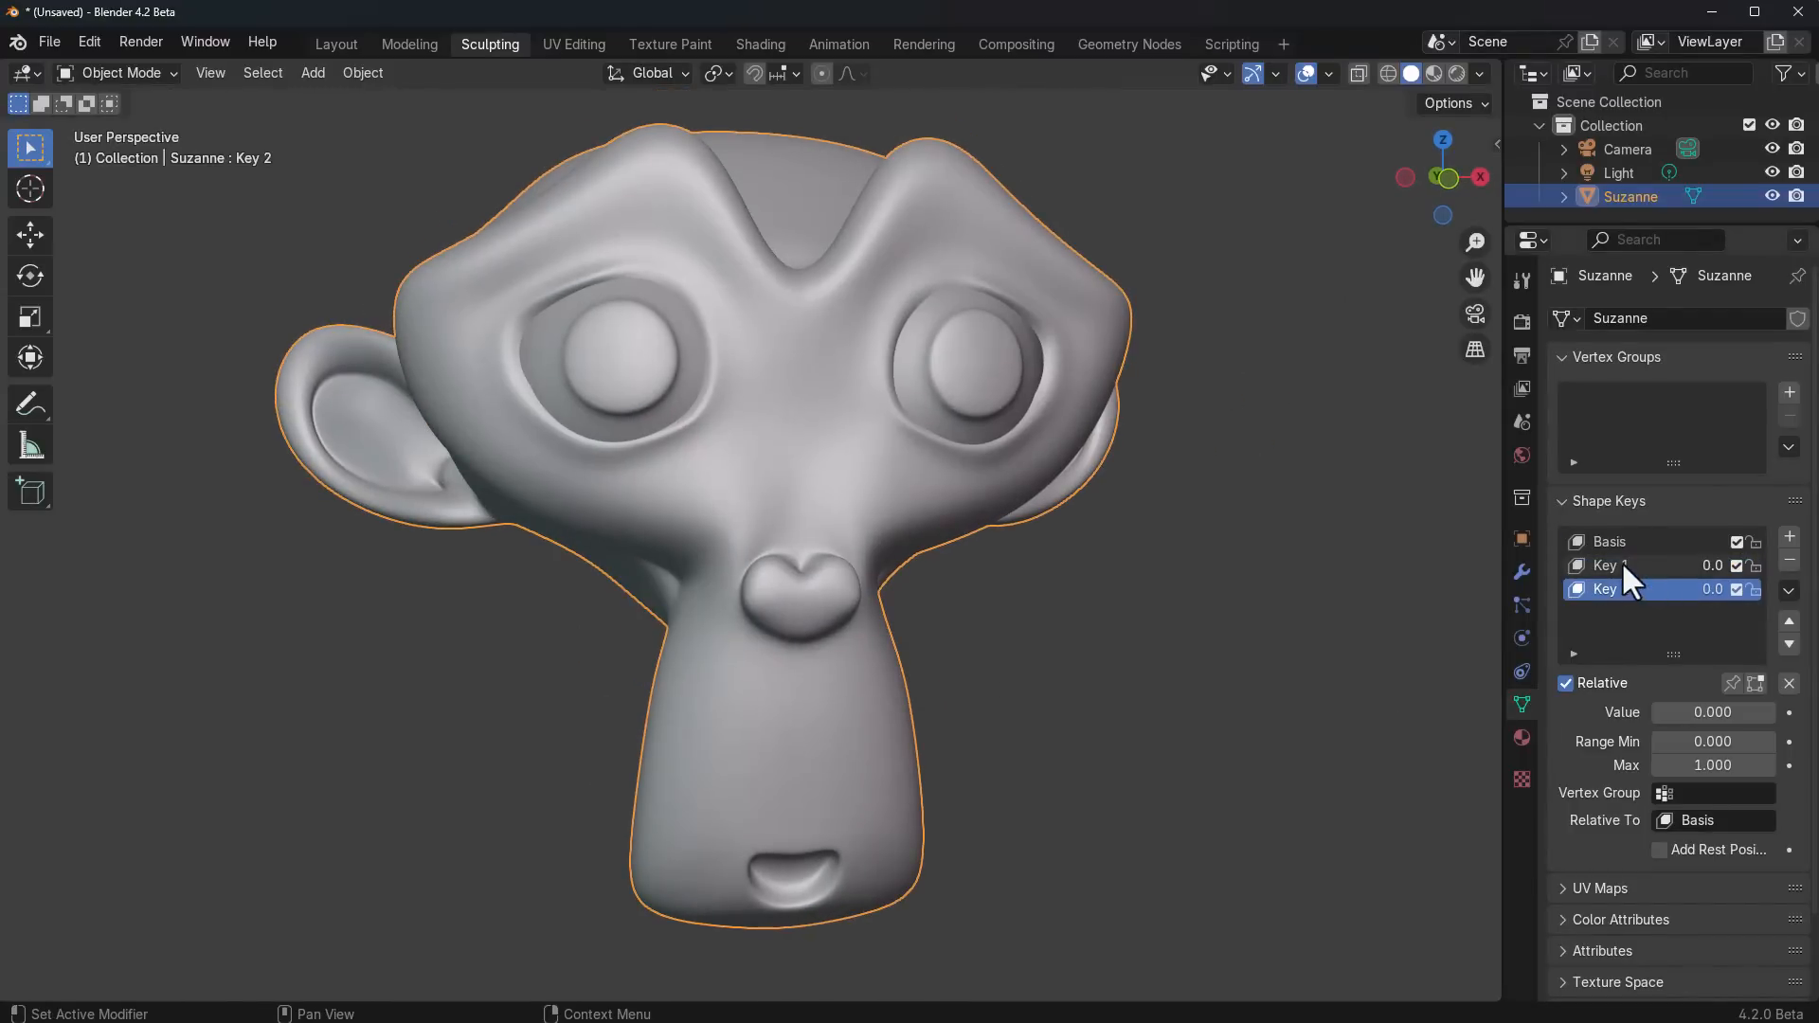
click(1623, 563)
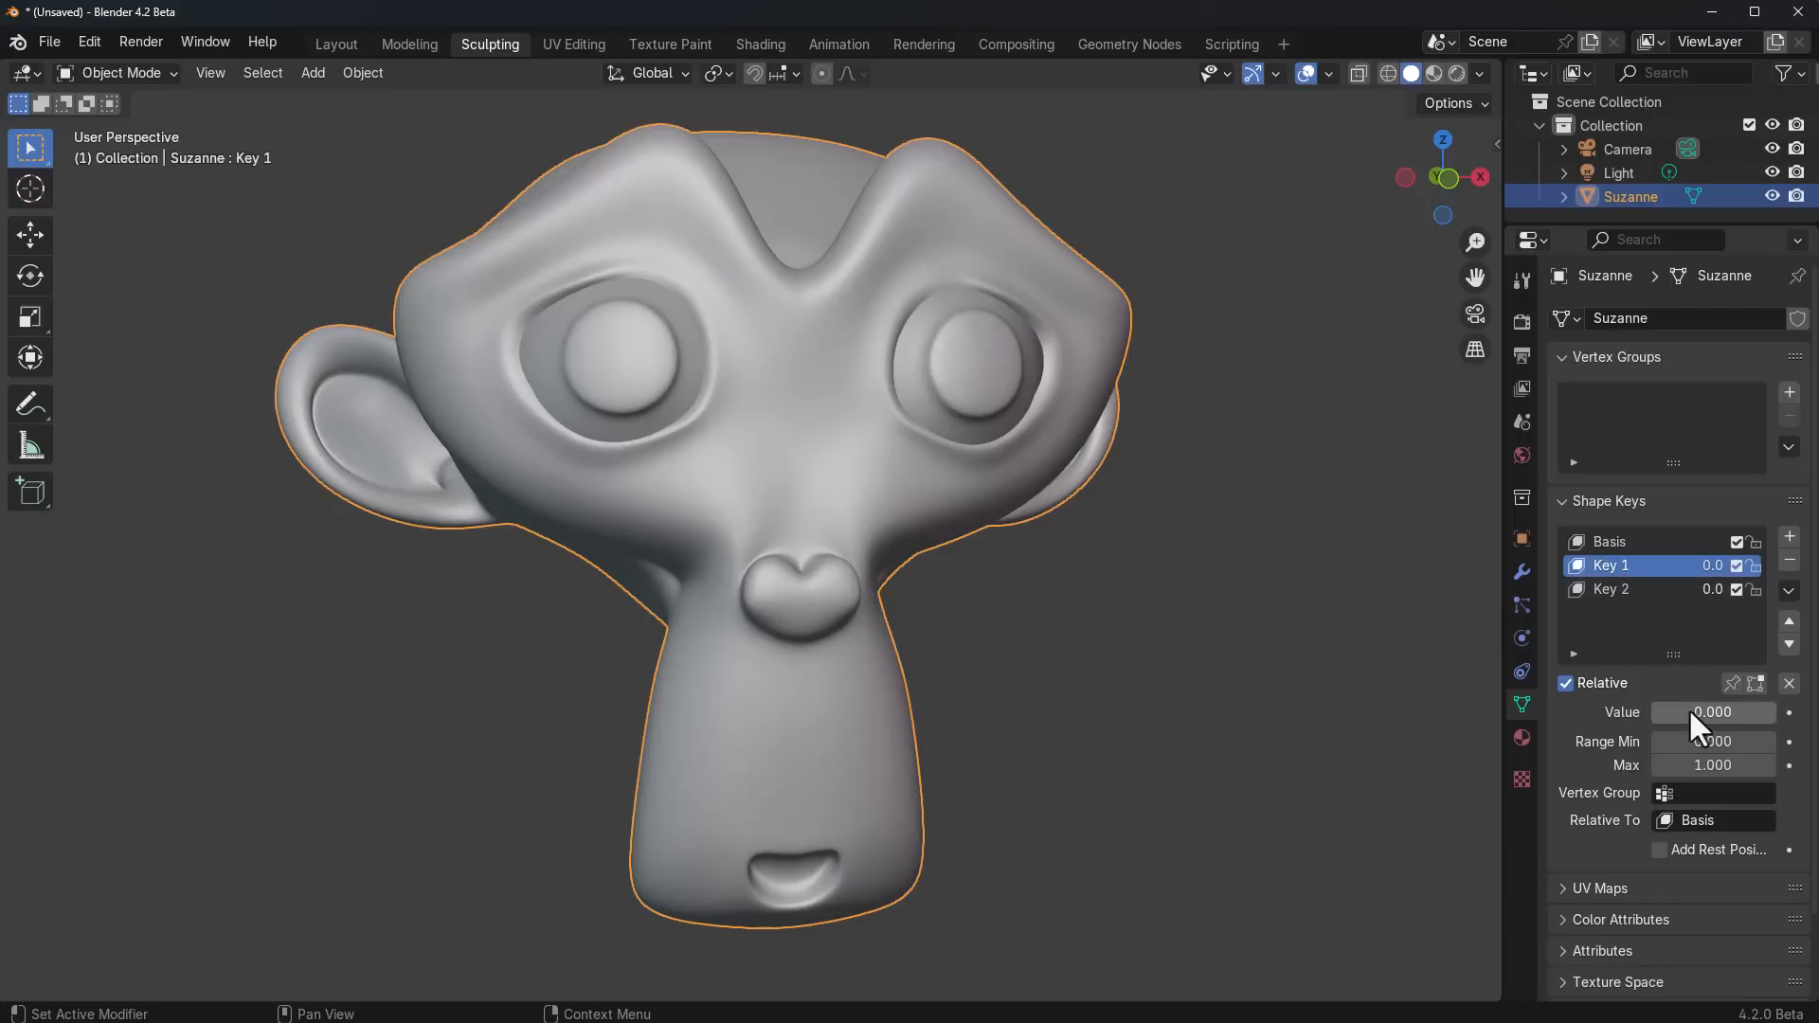
mouse_move(1688, 708)
mouse_down()
mouse_move(1805, 710)
mouse_move(1688, 710)
mouse_up()
click(1662, 588)
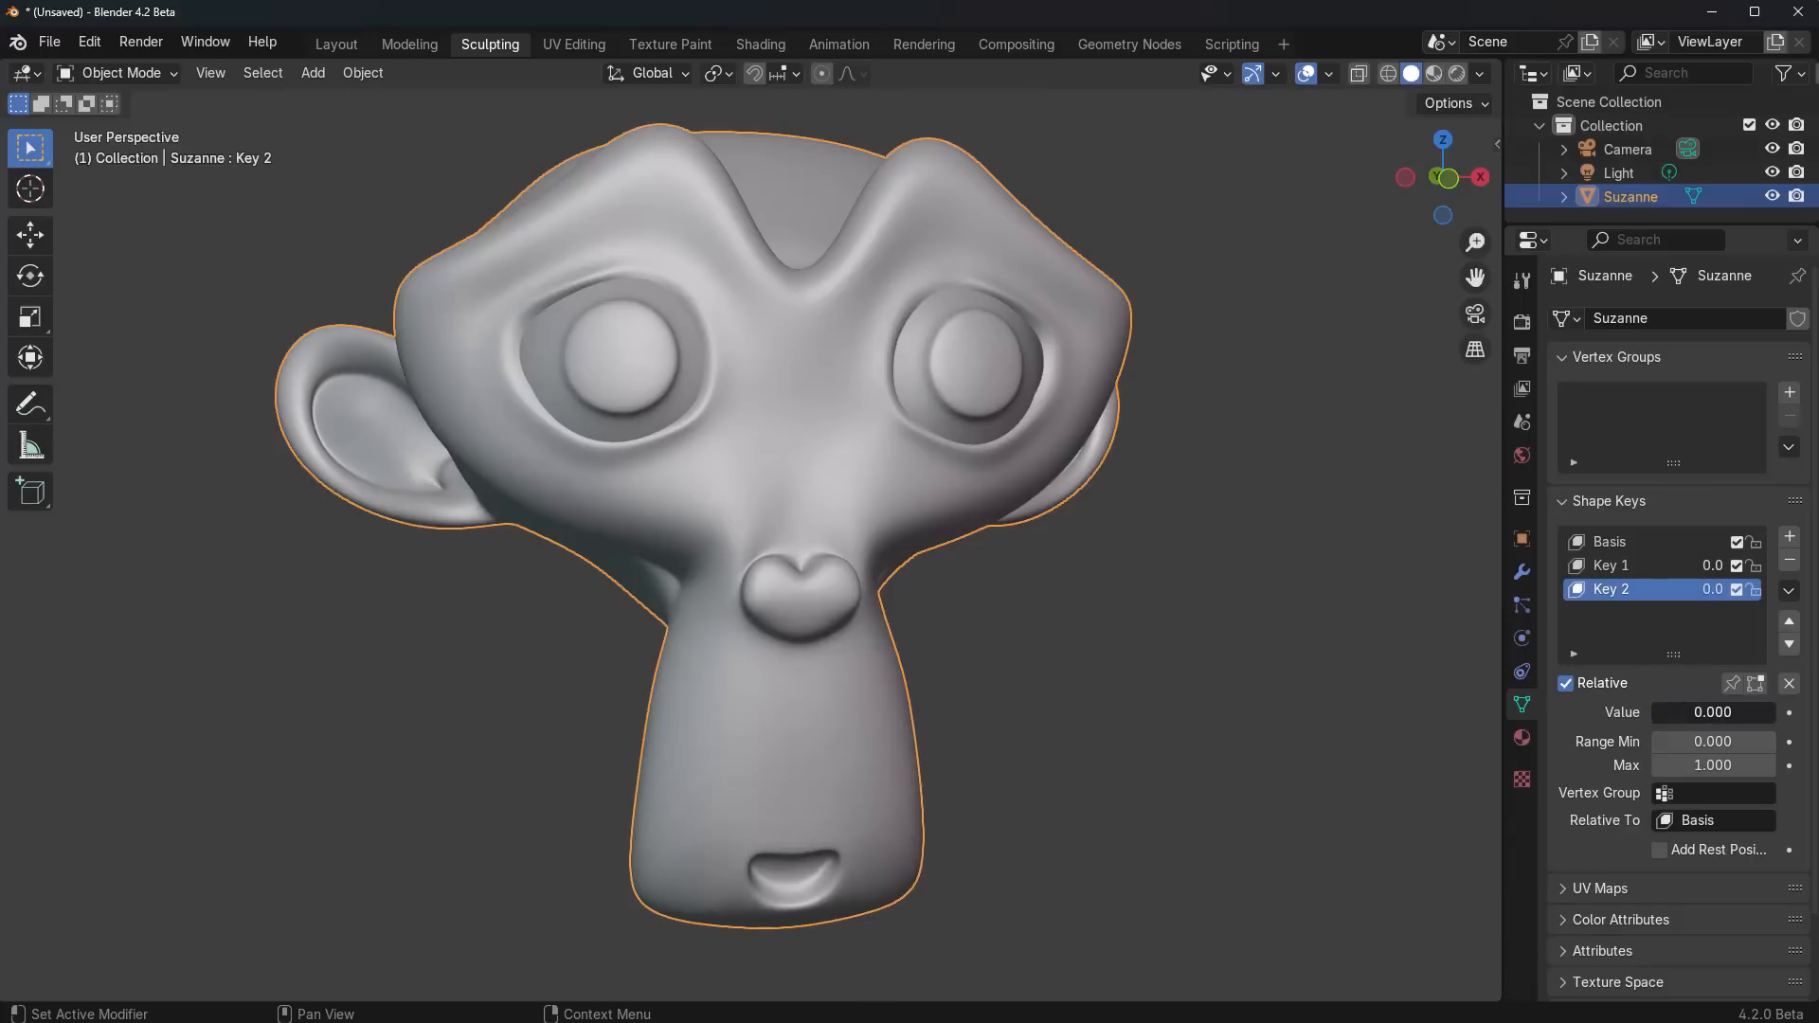
click(1622, 566)
click(1627, 587)
click(1628, 568)
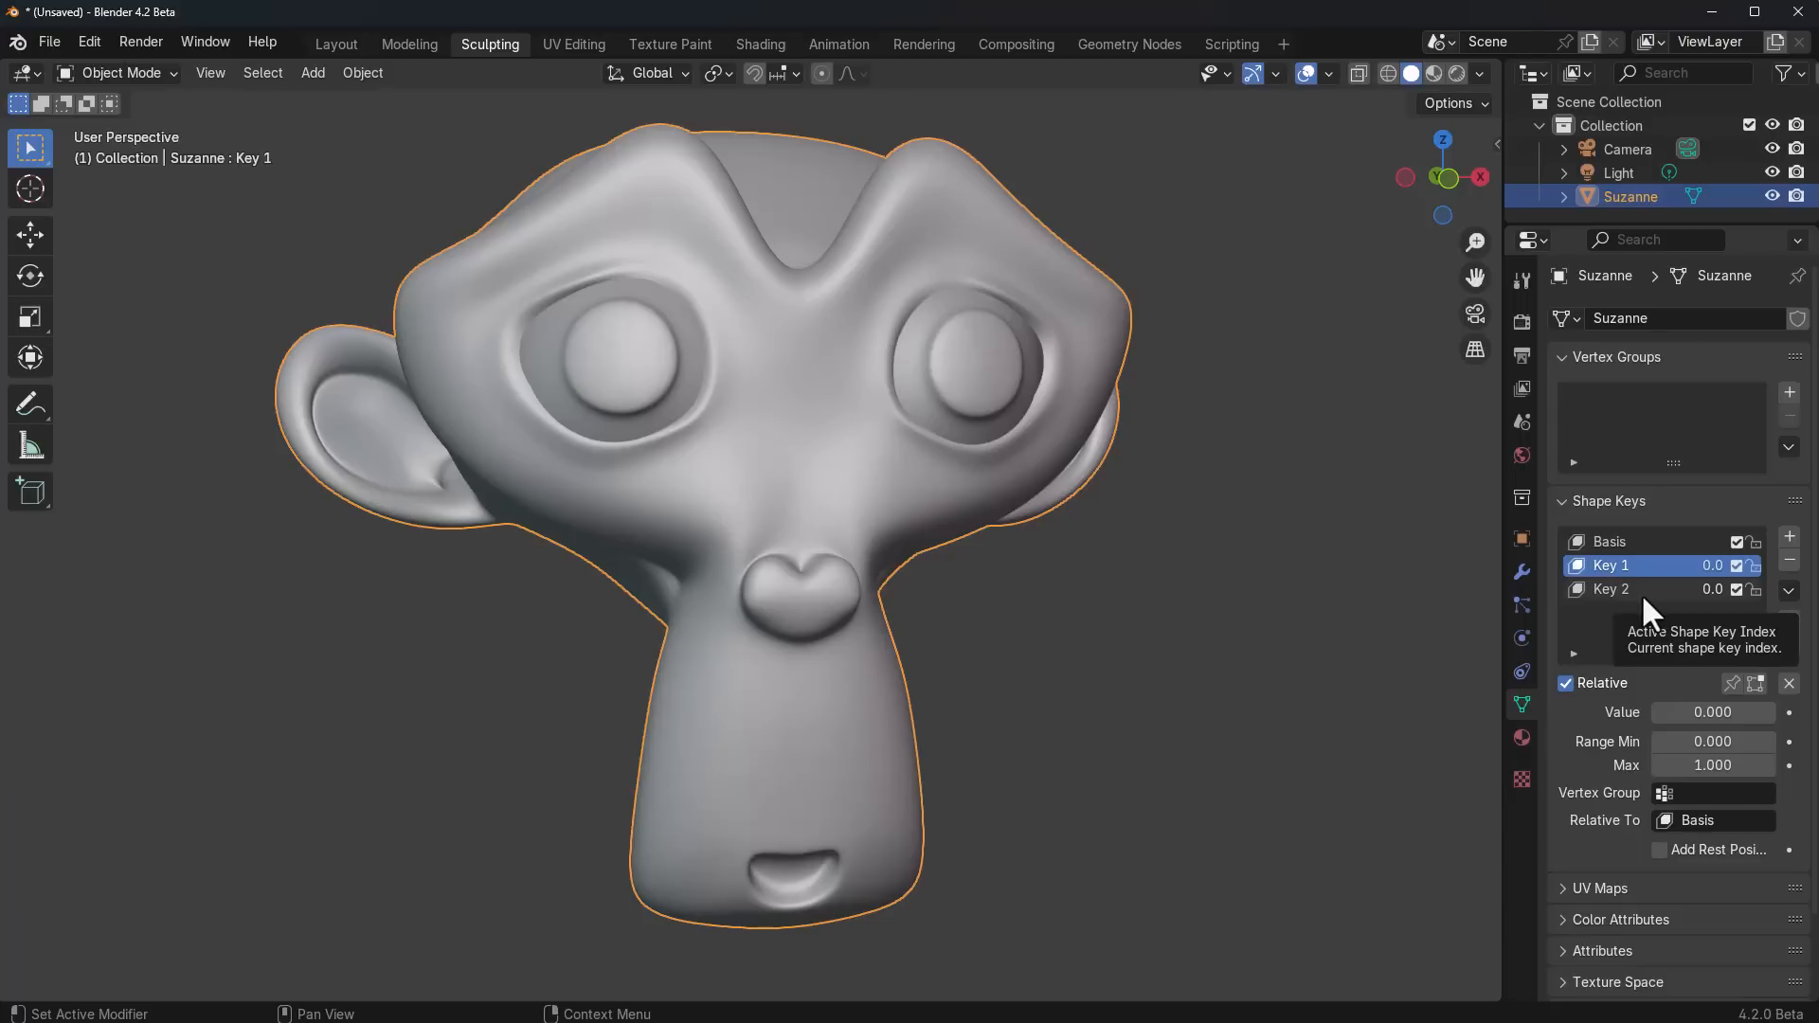
Step: Turn off Relative for Suzanne's shape keys, keep Linear interpolation, and adjust the Evaluation Time
click(1566, 683)
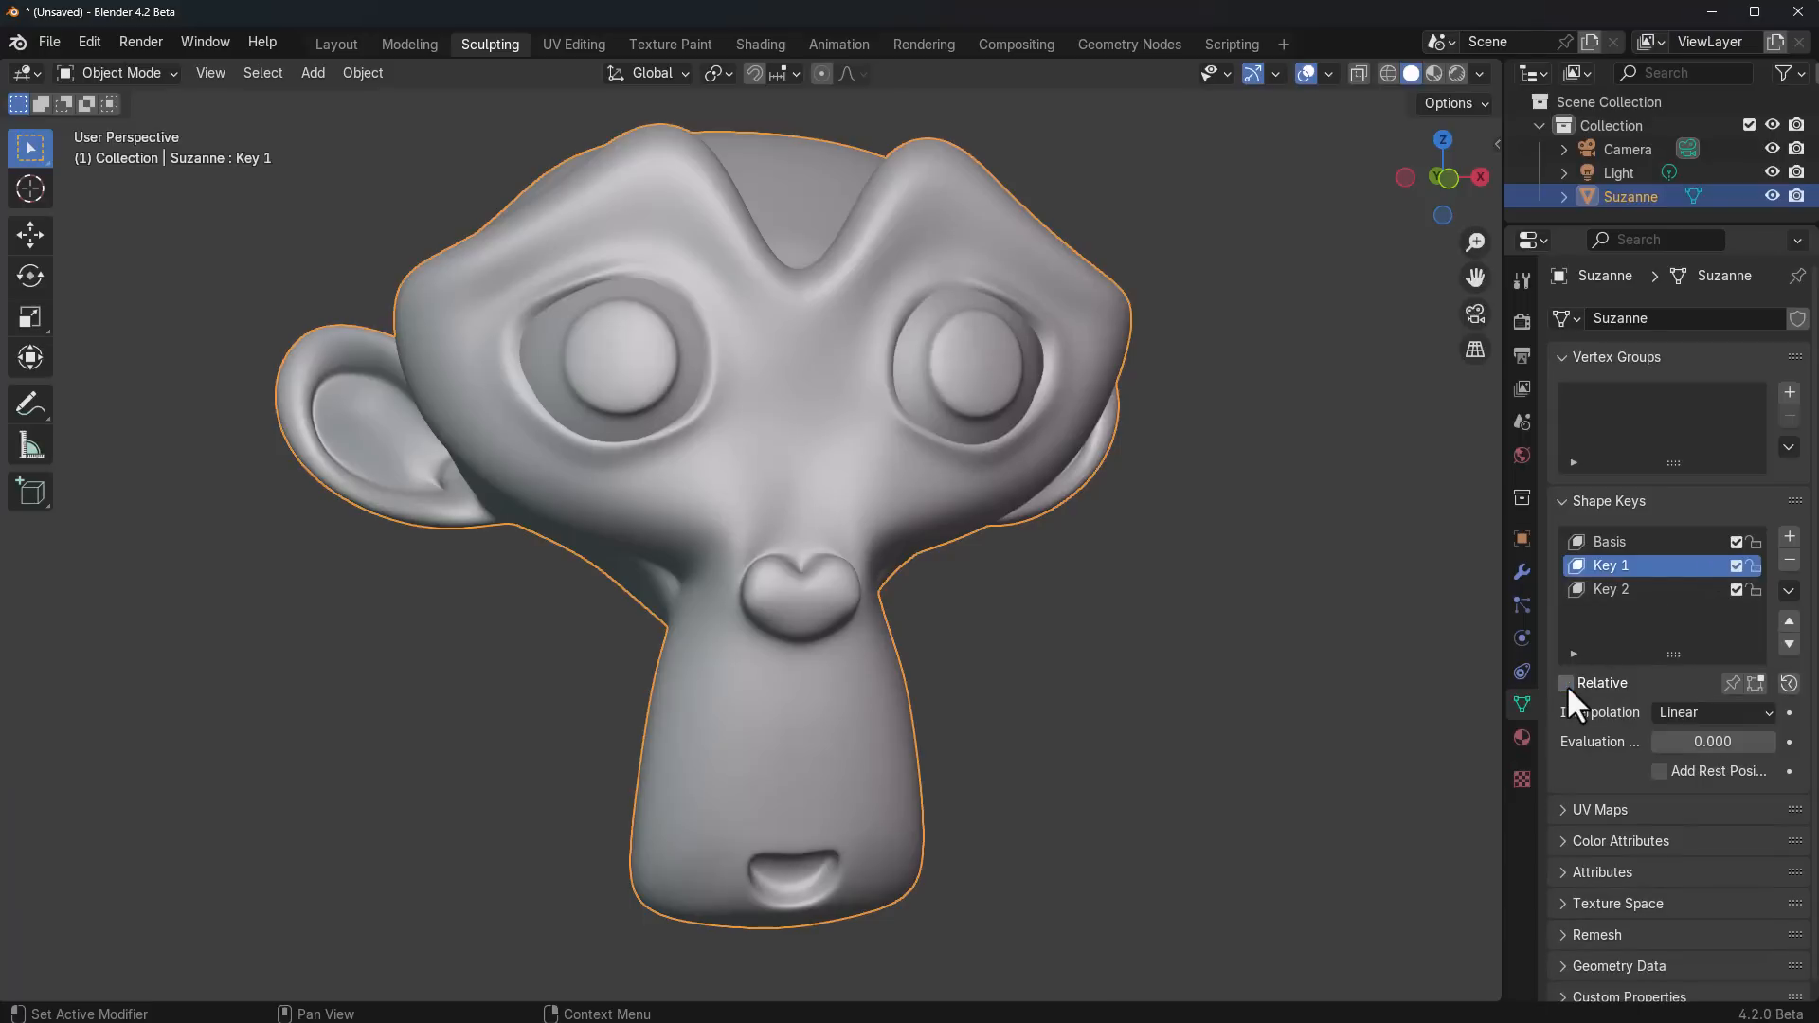
click(1707, 714)
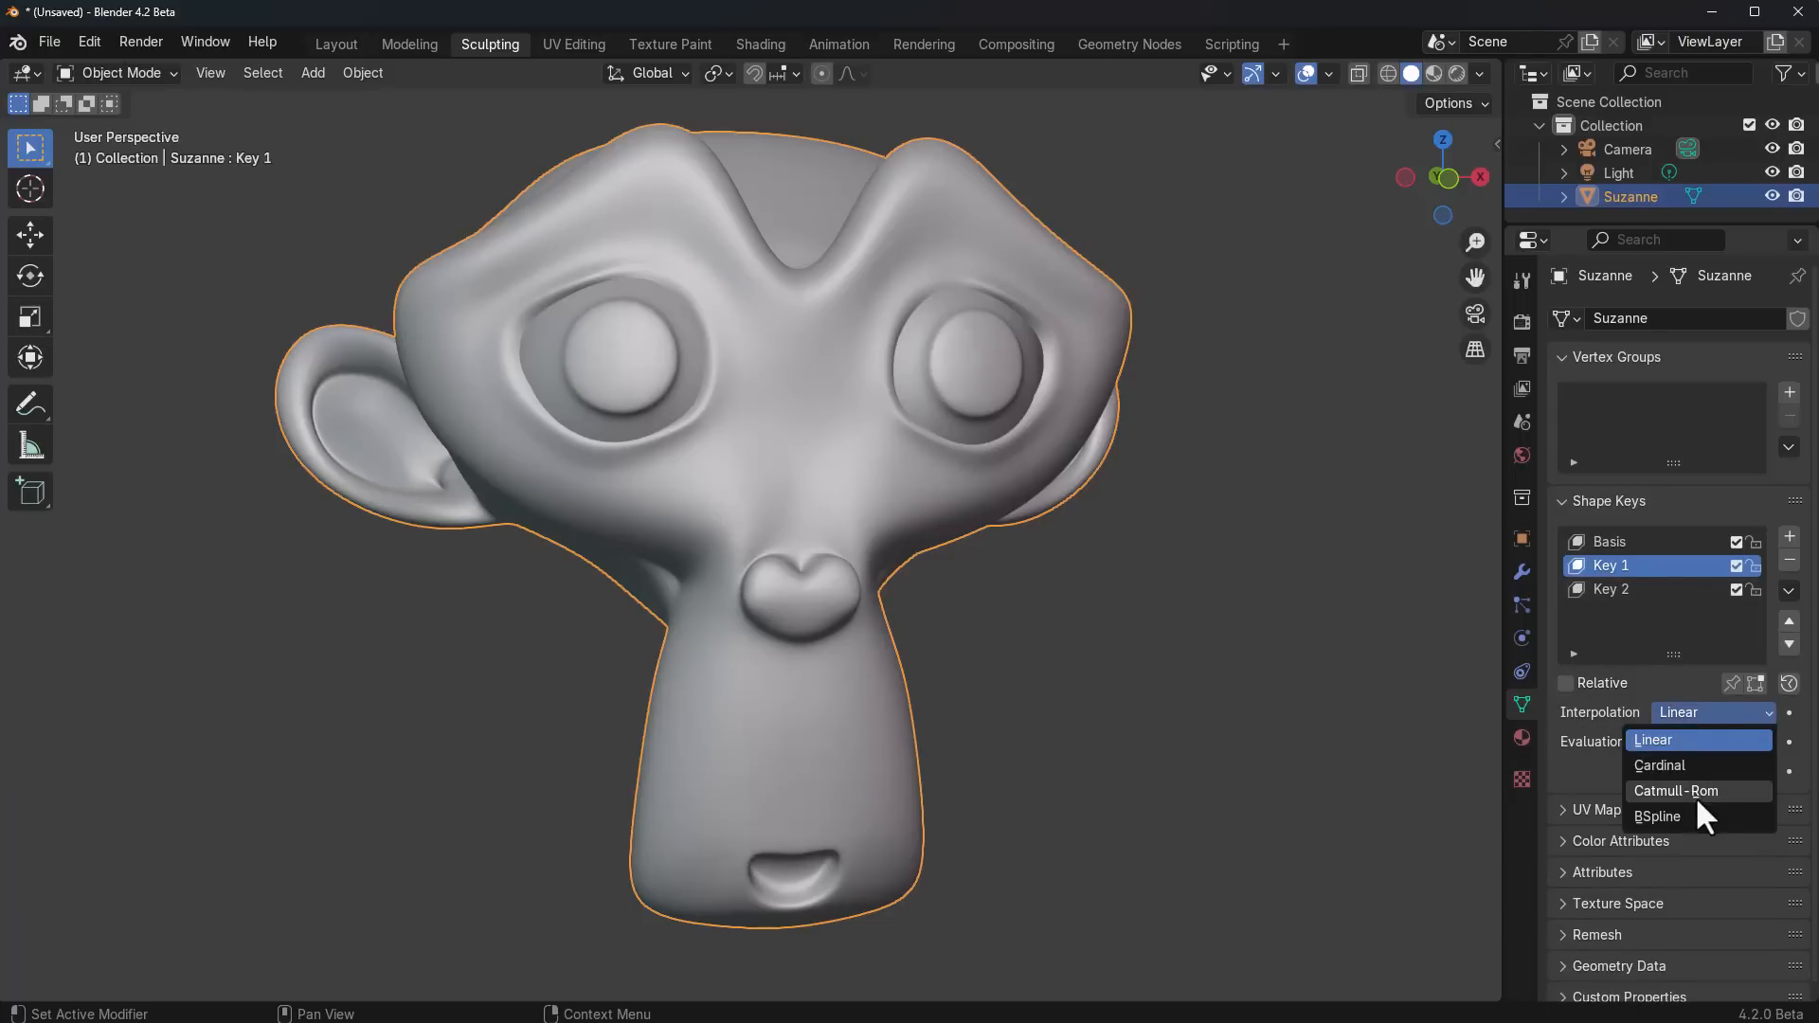
click(1662, 738)
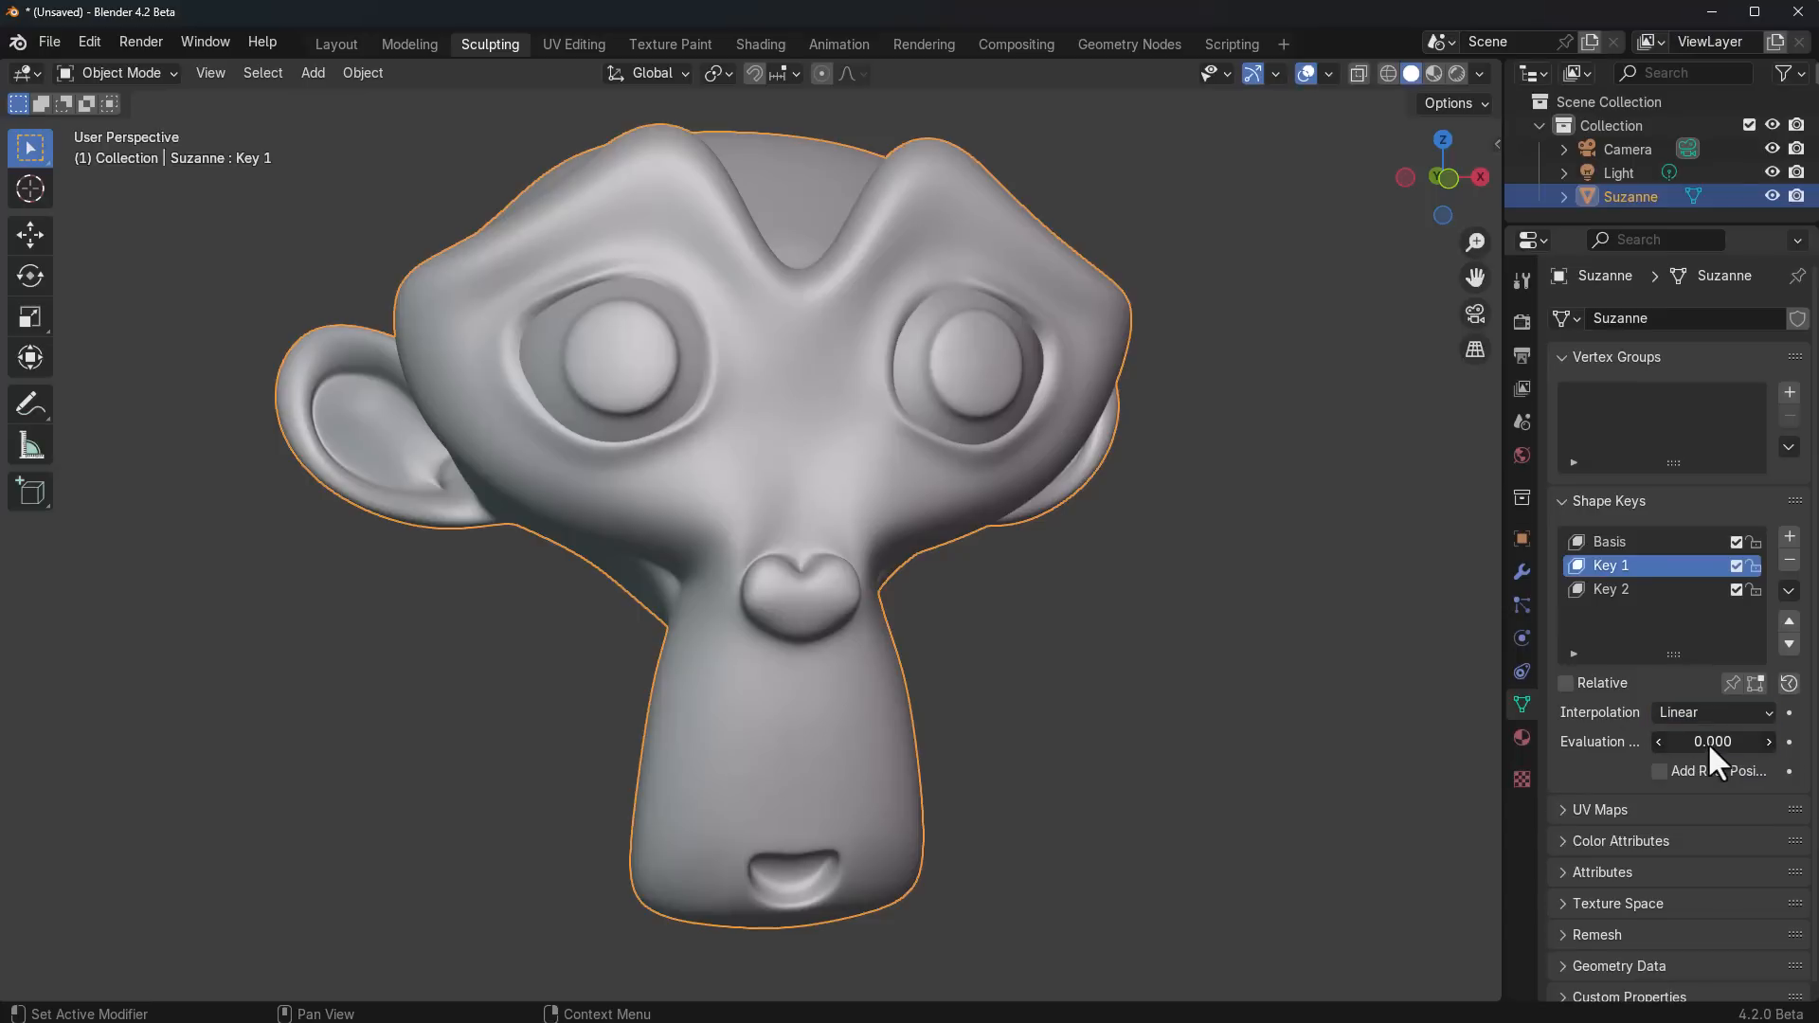
drag(1713, 742, 1800, 742)
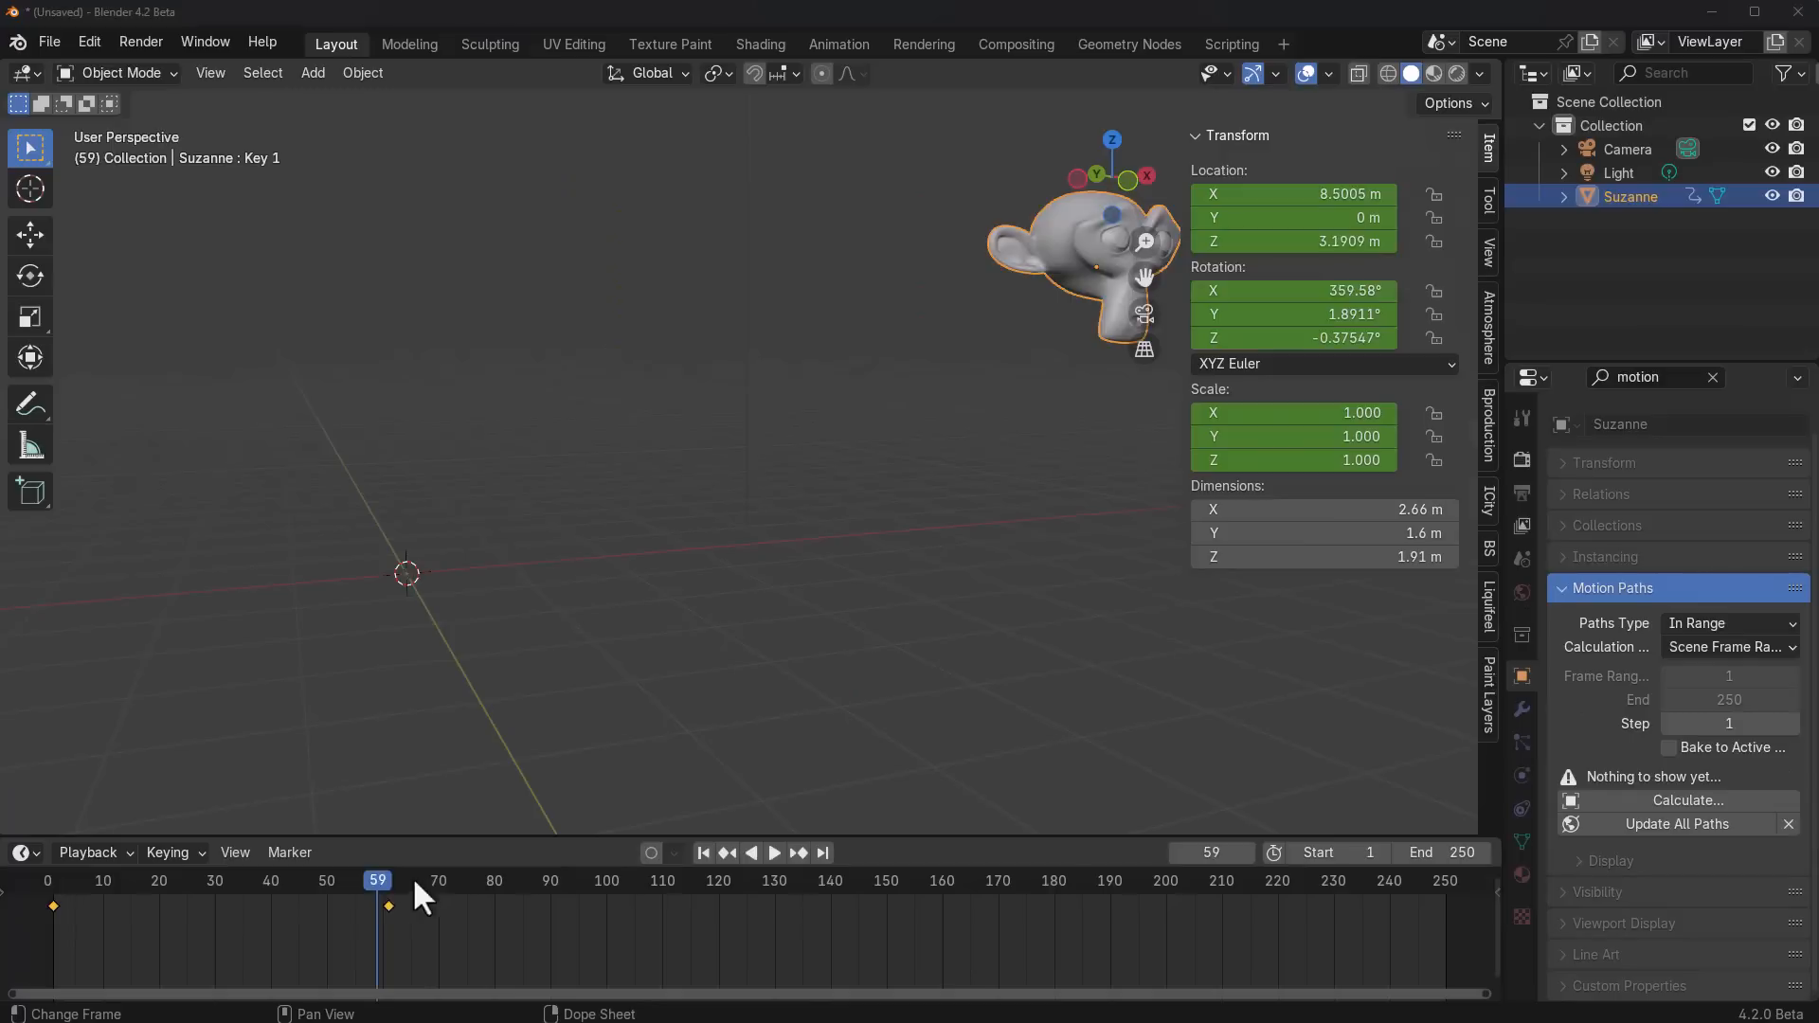
Step: Move the animation to frame 57 and calculate Suzanne's motion path
drag(414, 896, 366, 895)
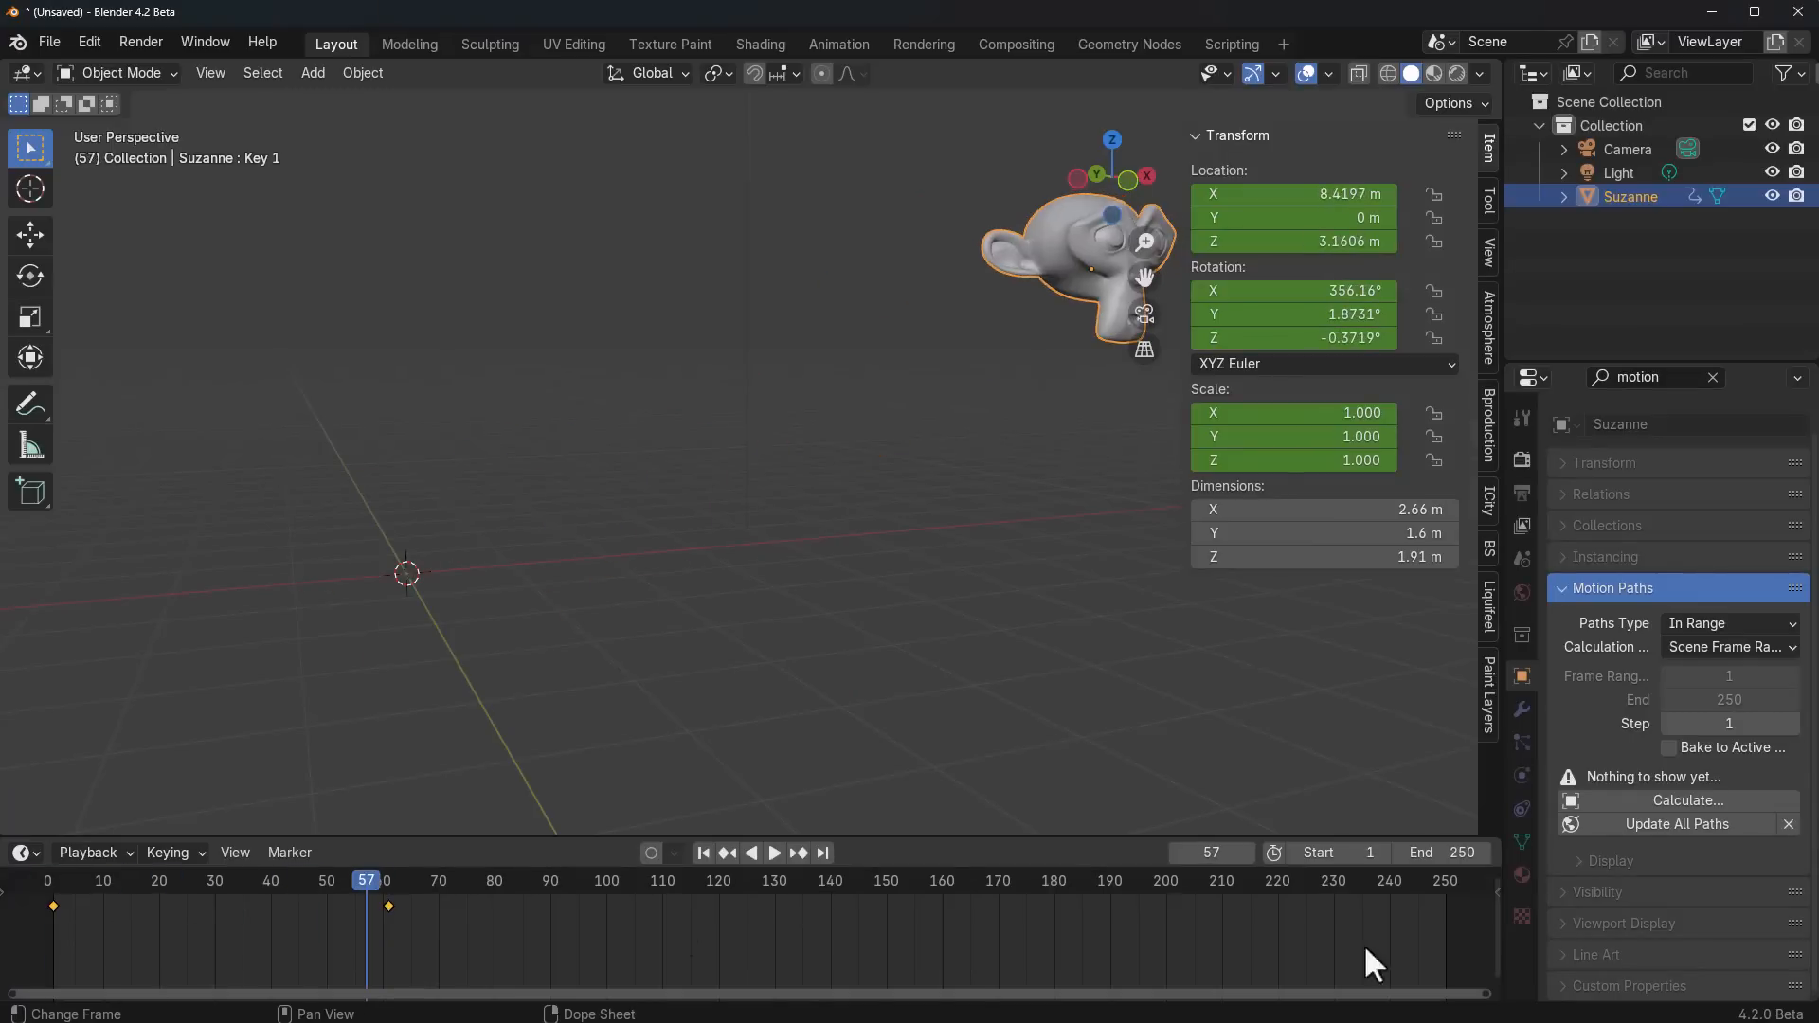
click(1688, 801)
click(1553, 873)
Step: Open the 3D Viewport theme colors in the preferences, and adjust the brightness and tint of a black color entry
click(89, 42)
click(139, 342)
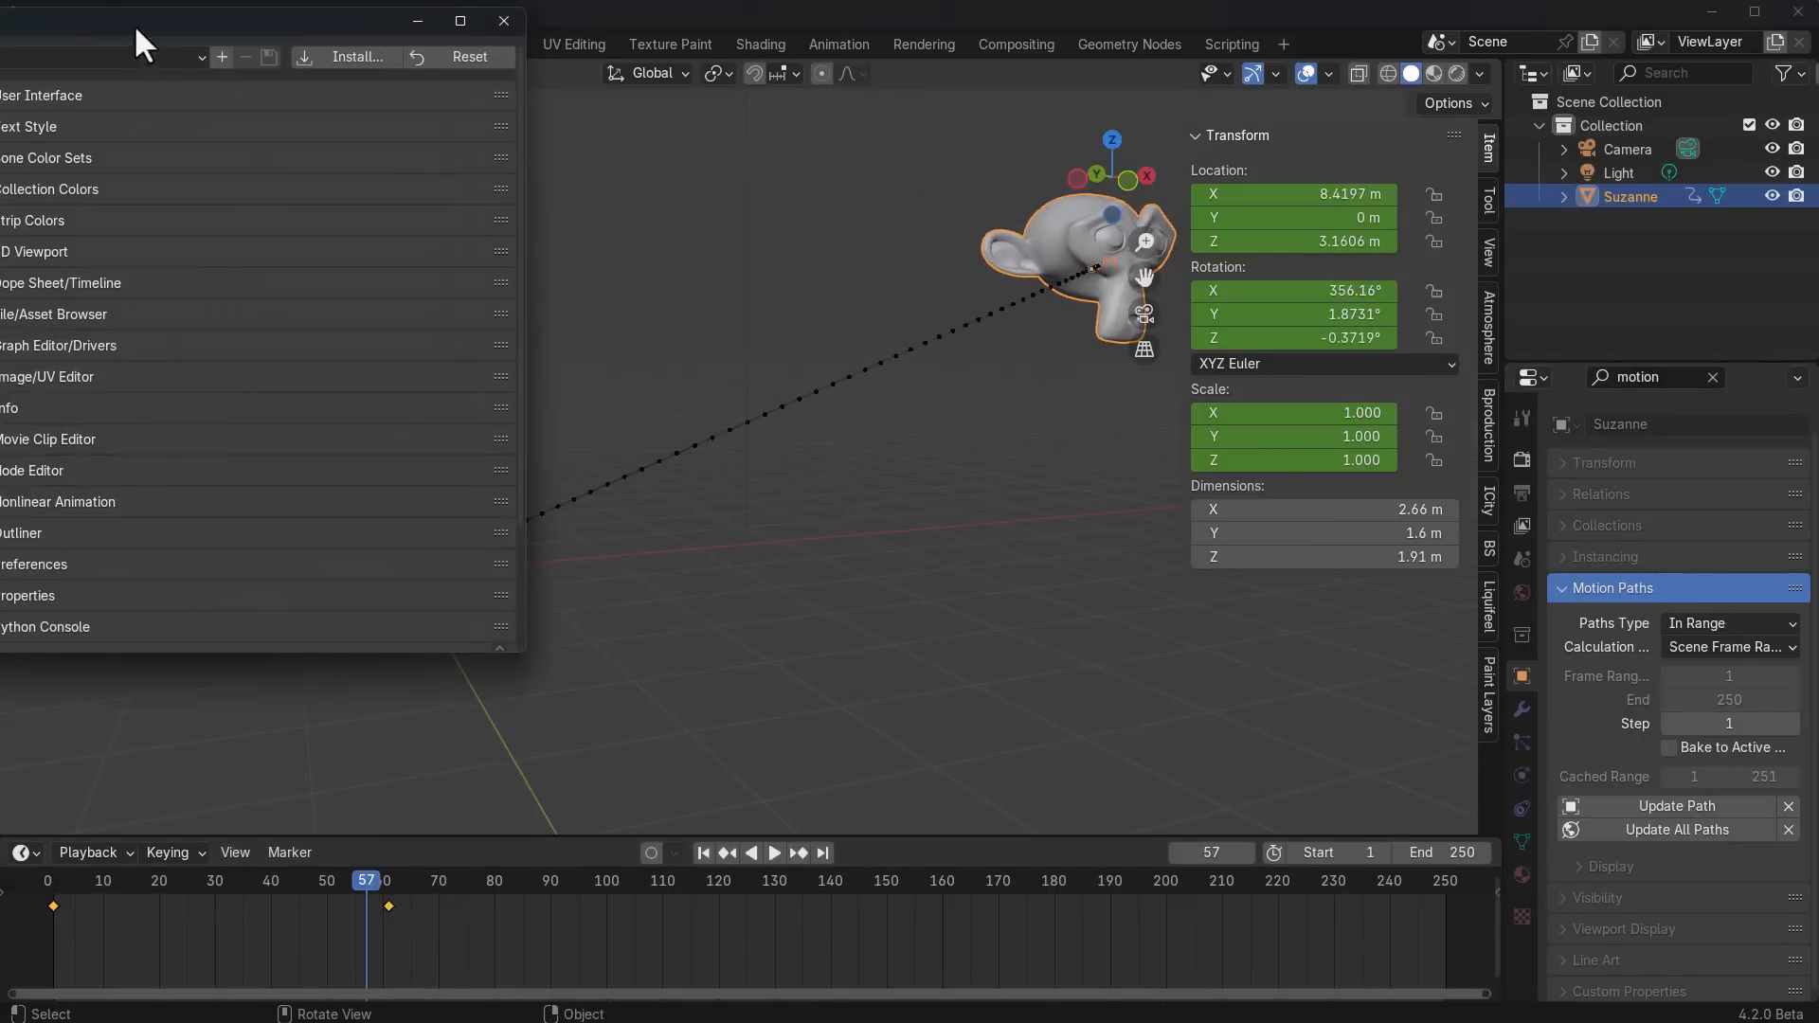
click(453, 397)
scroll(519, 544, down, 6)
click(743, 504)
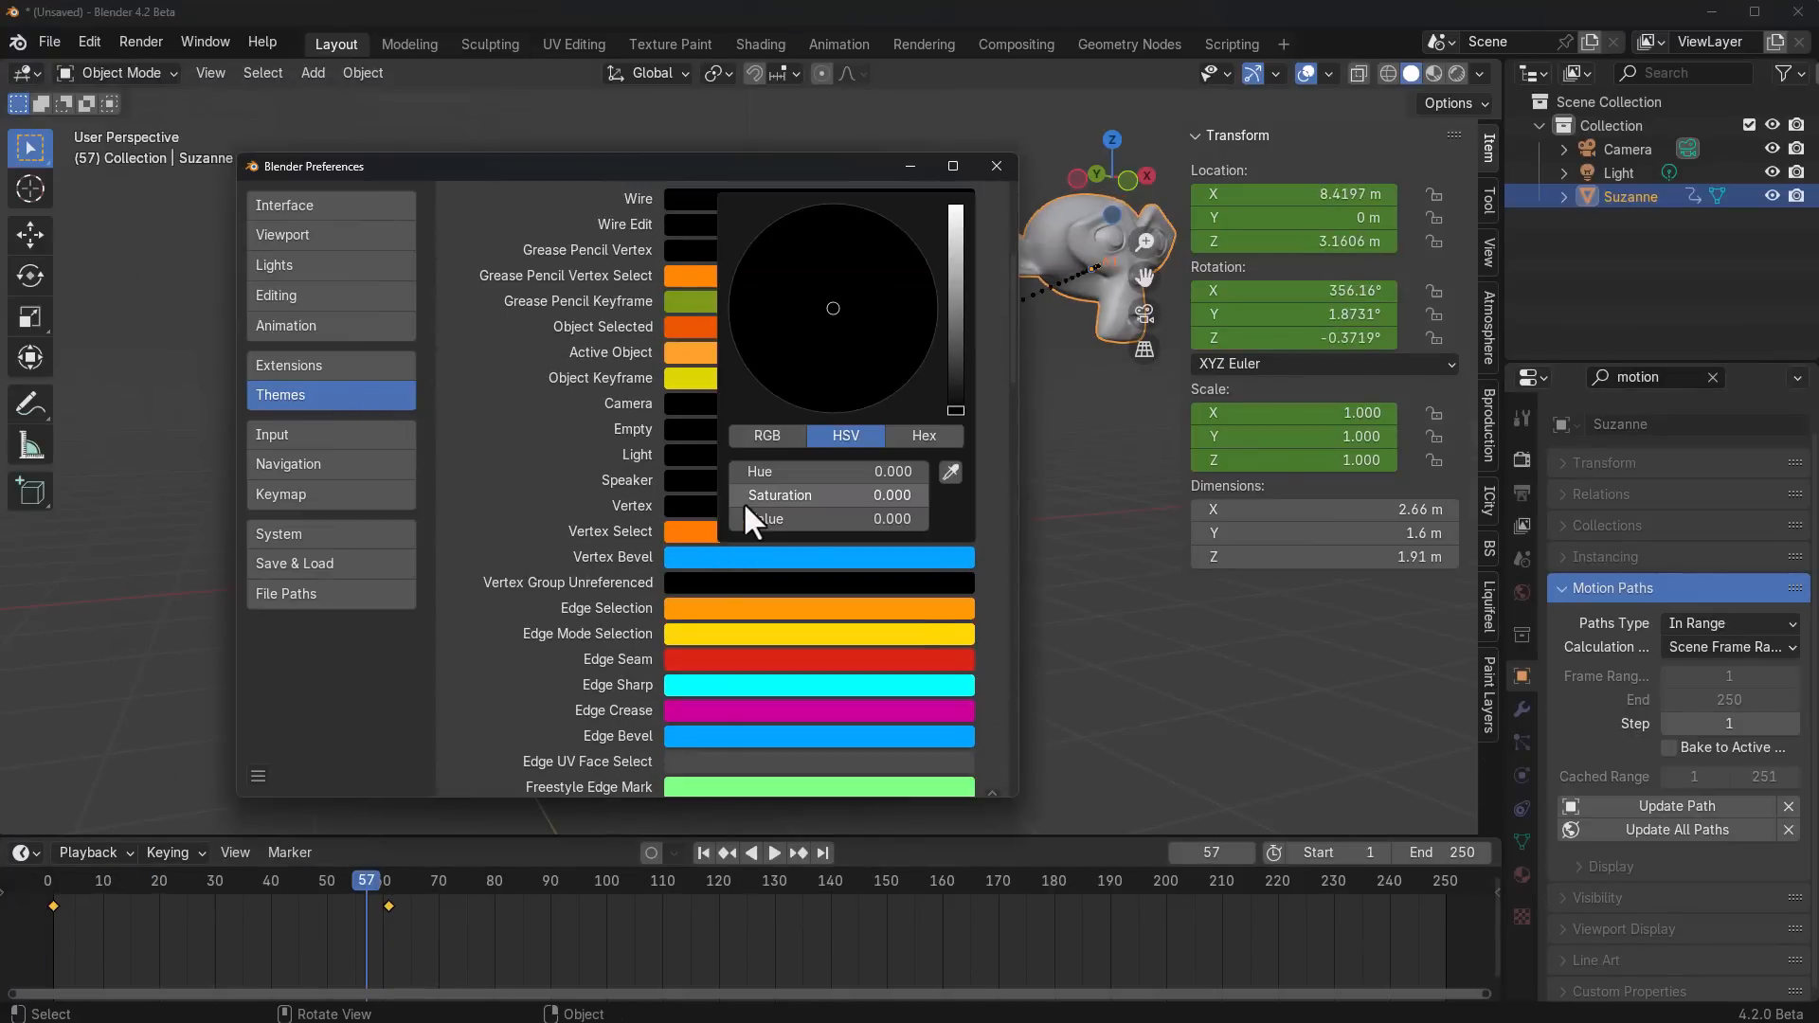
drag(955, 402, 913, 257)
drag(839, 164, 583, 187)
drag(644, 292, 565, 410)
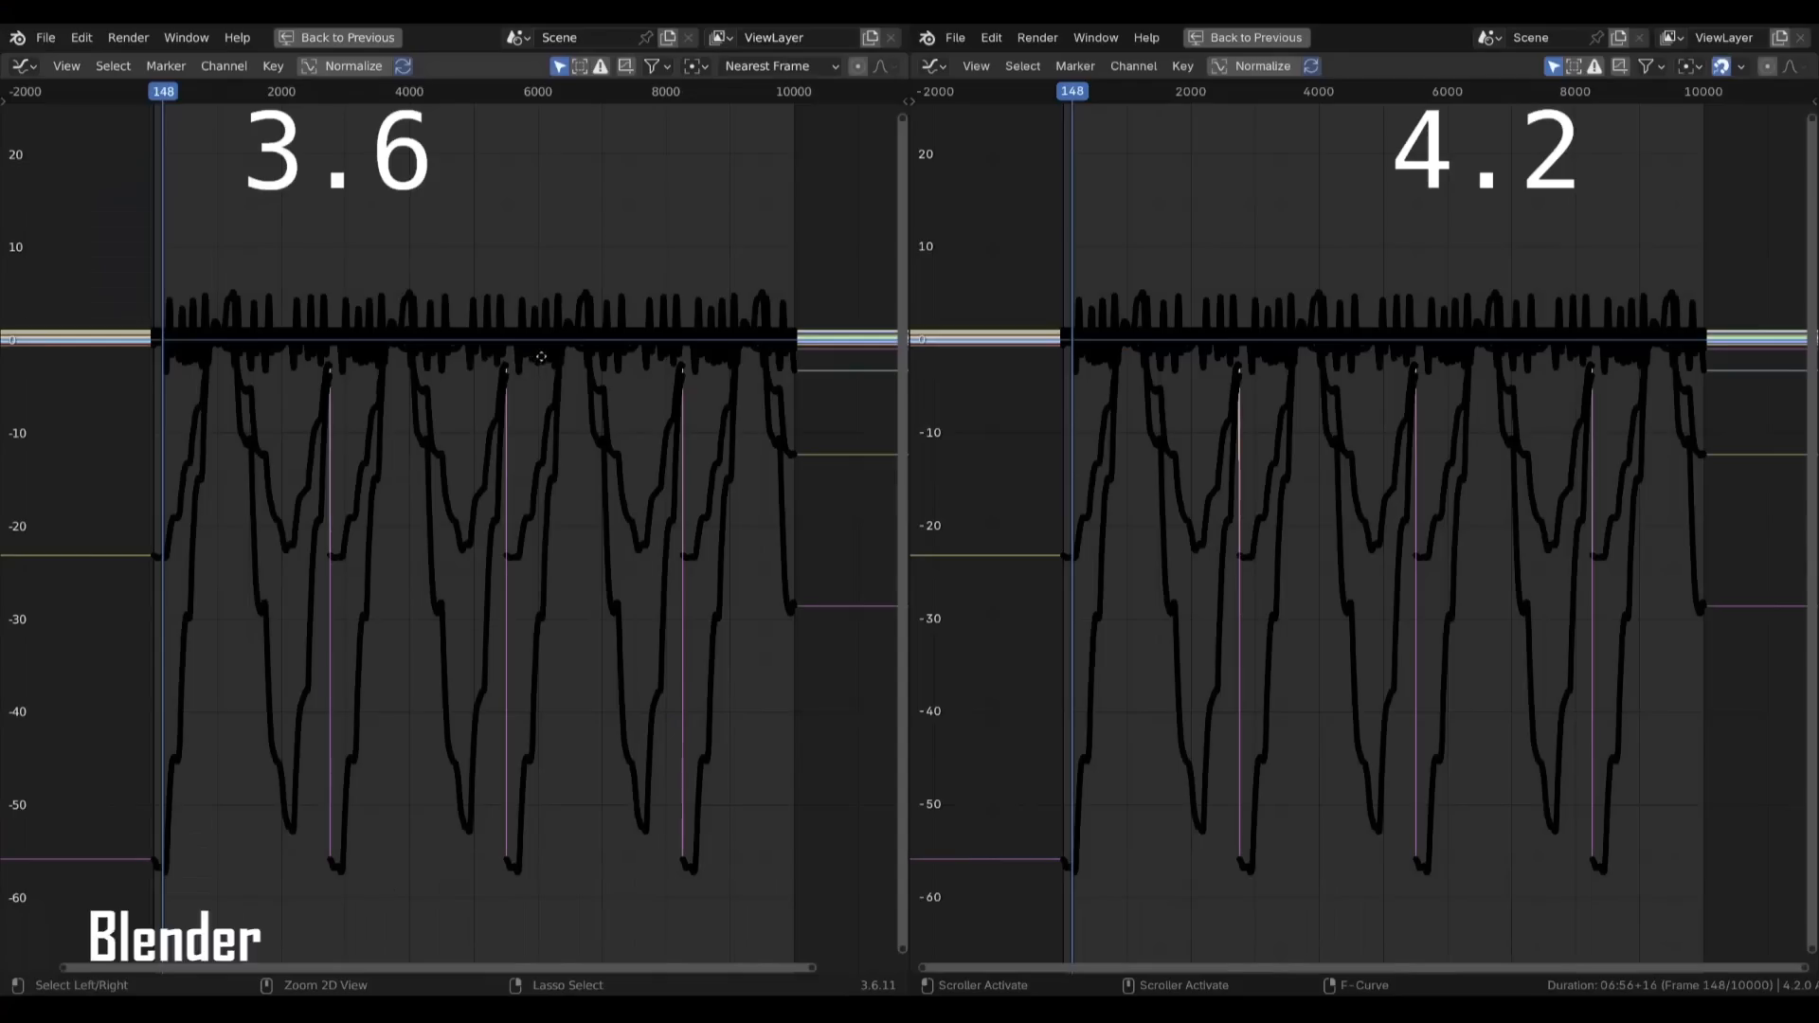
Step: Zoom into the middle of the F-curves in the 3.6 and 4.2 graph editors, and box-select the keyframes around frames 4700 to 5000
scroll(571, 353, up, 8)
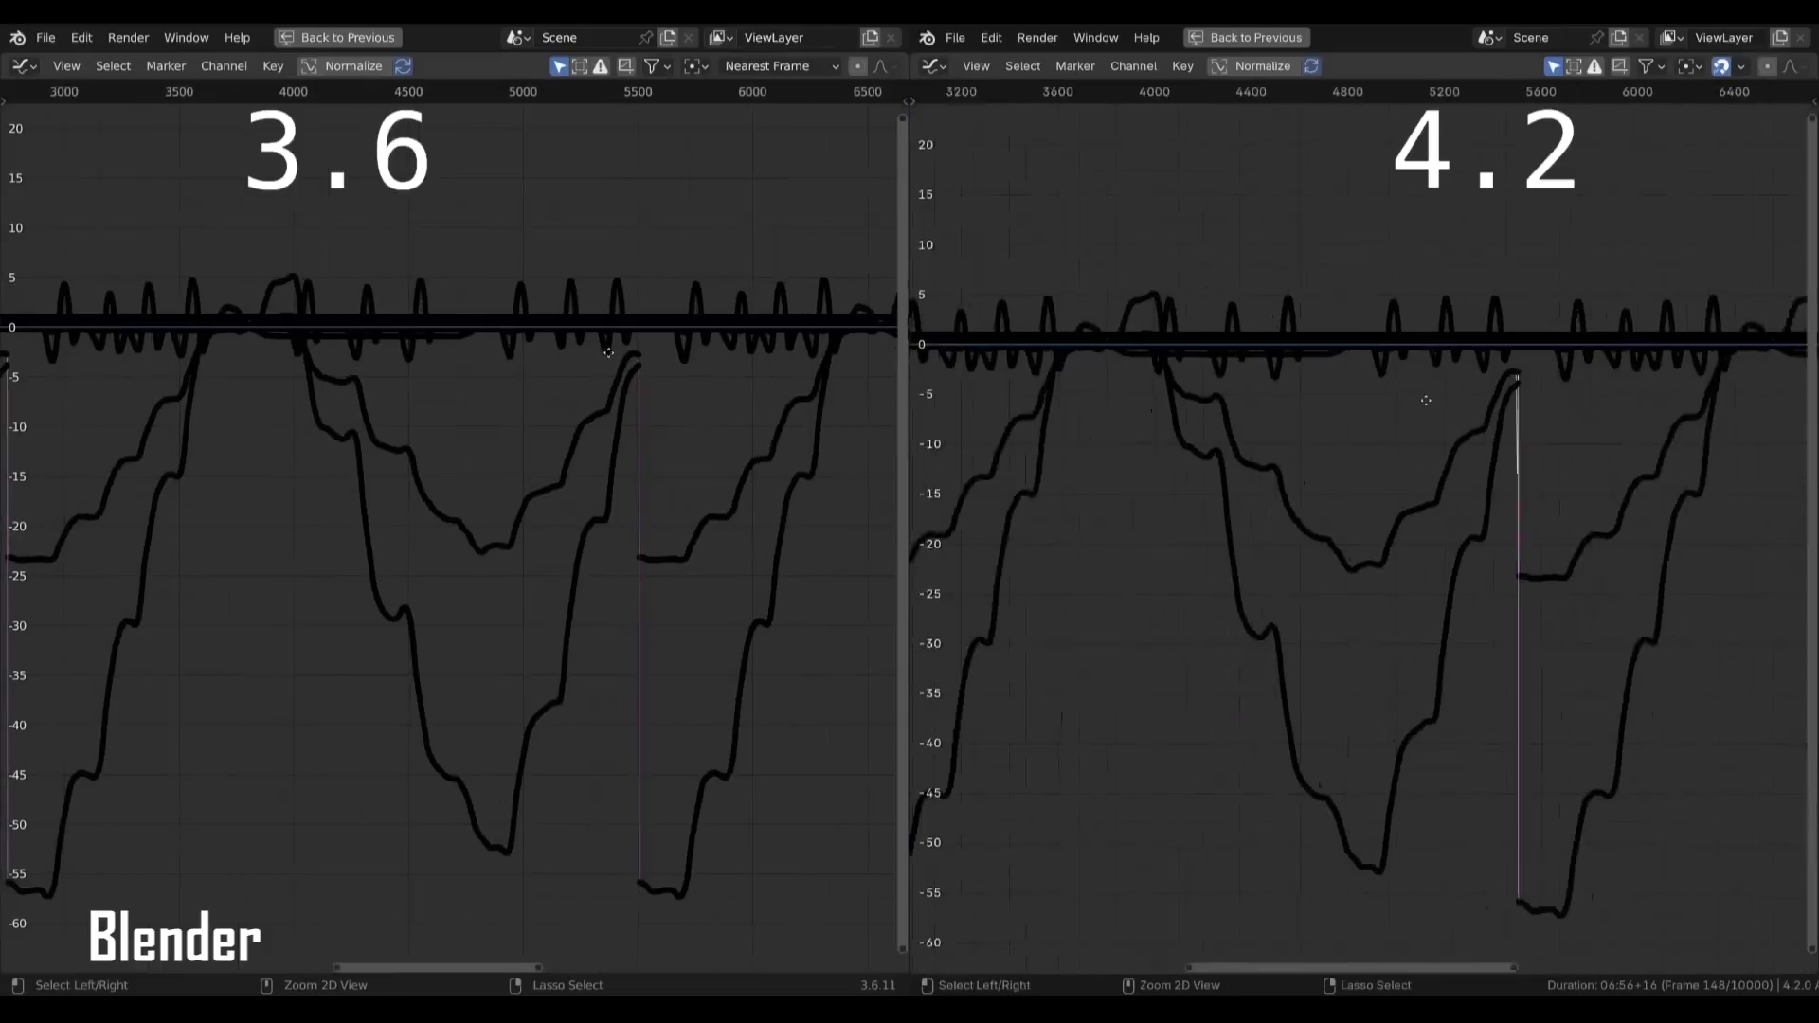
ctrl+middle_drag(1460, 411, 1527, 398)
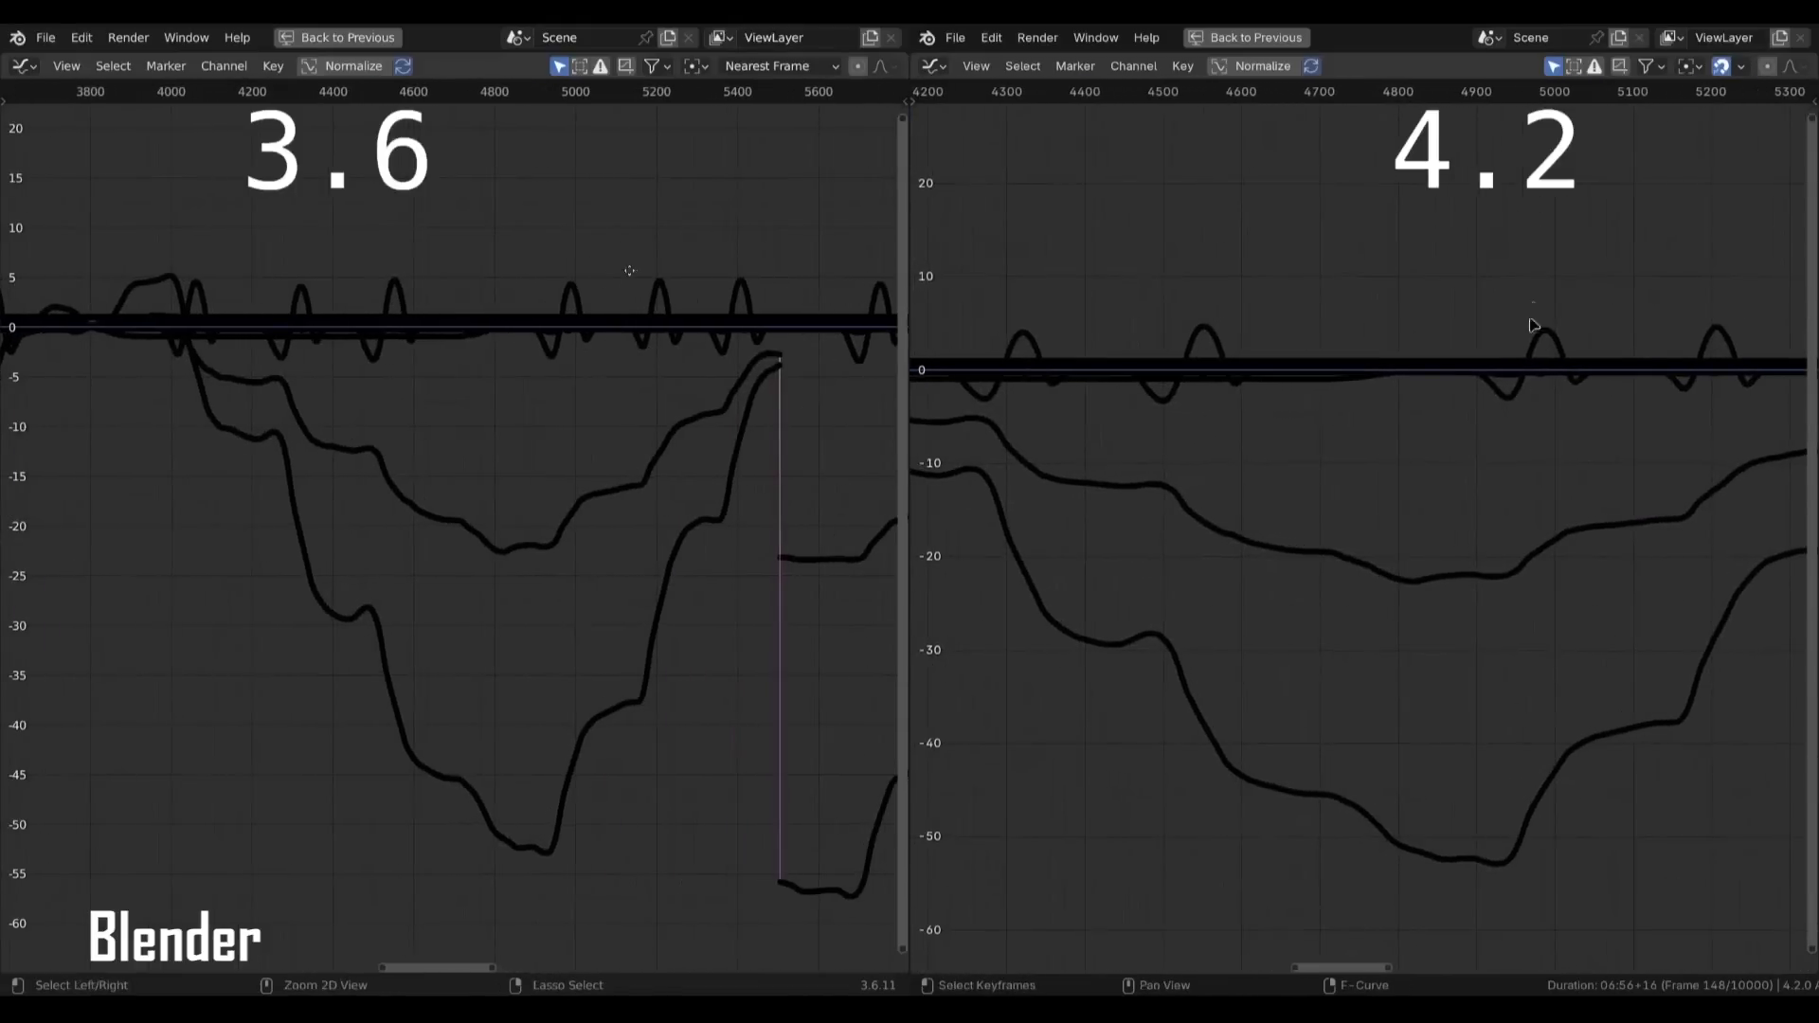
ctrl+middle_drag(629, 272, 731, 305)
ctrl+middle_drag(1556, 249, 1551, 364)
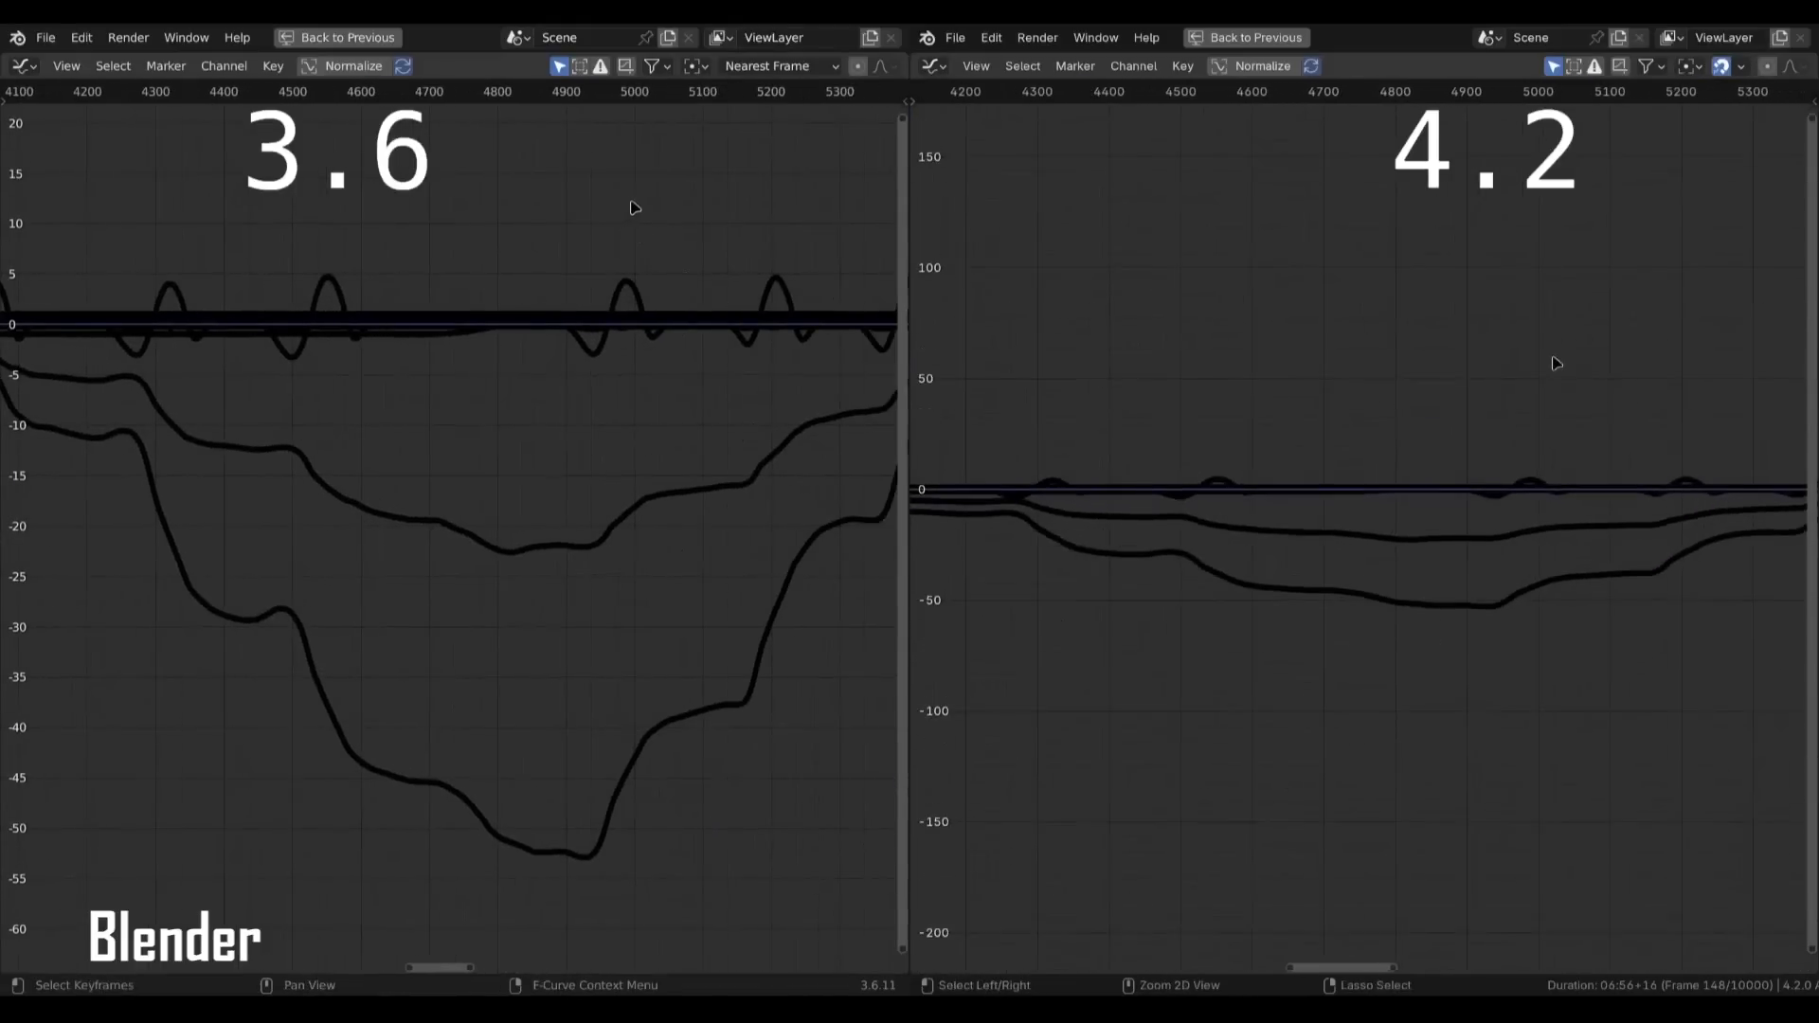
drag(1540, 330, 1320, 766)
drag(636, 216, 443, 952)
drag(1320, 765, 1321, 764)
drag(443, 952, 433, 946)
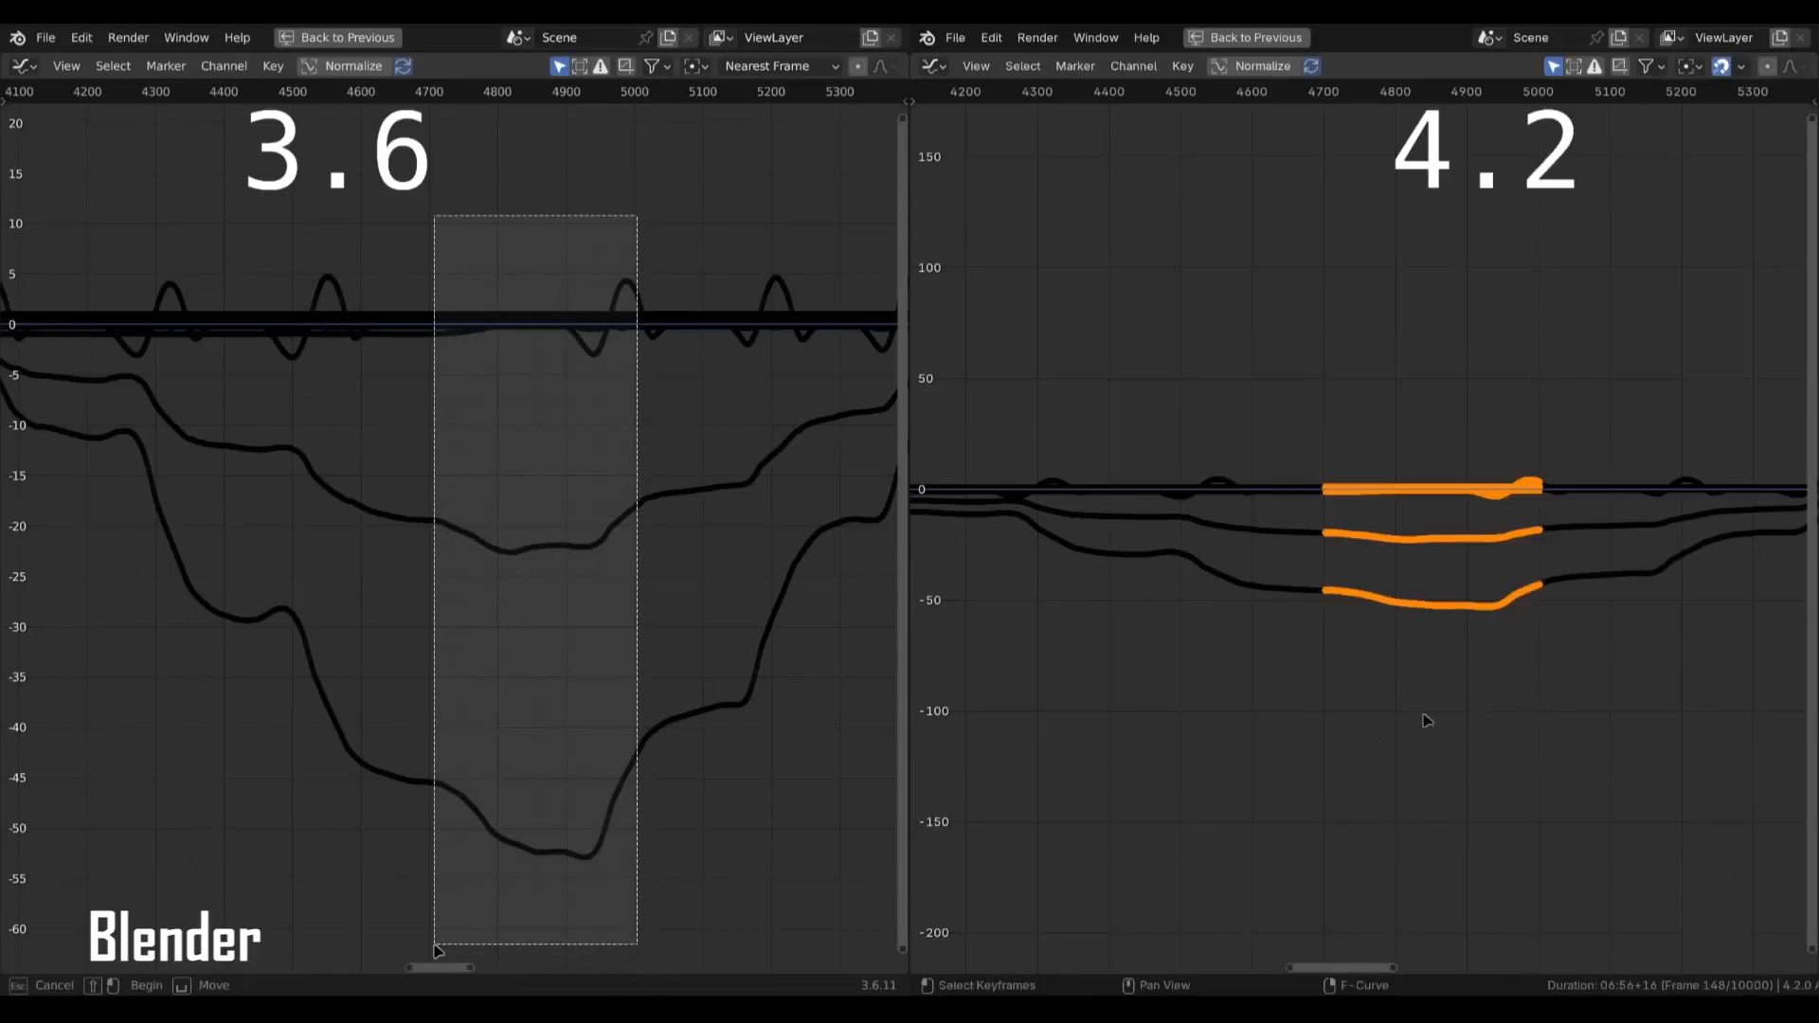
Step: Complete the matching keyframe selection in 3.6, frame the selected keys closely in 4.2, and move the selection 5 along X
middle_drag(1563, 639, 1531, 633)
drag(433, 945, 430, 945)
ctrl+middle_drag(1547, 631, 1583, 621)
drag(430, 944, 429, 944)
ctrl+middle_drag(1583, 621, 1532, 624)
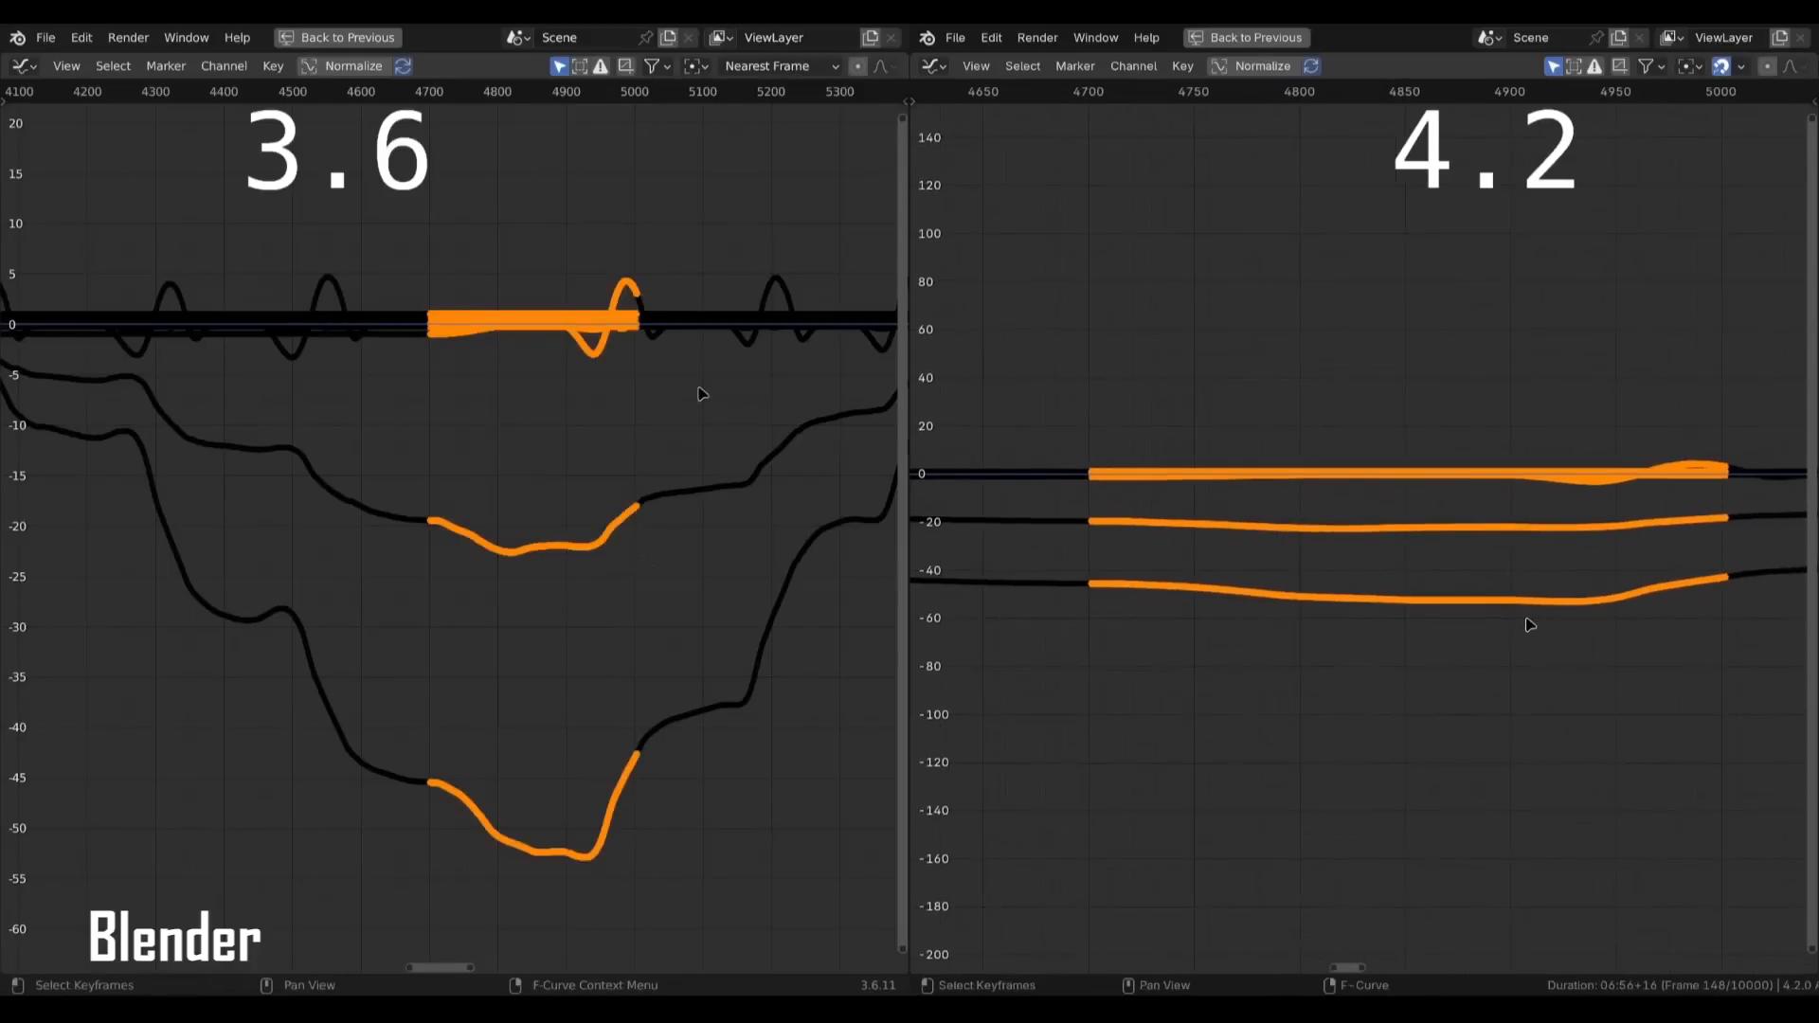
text(gx5)
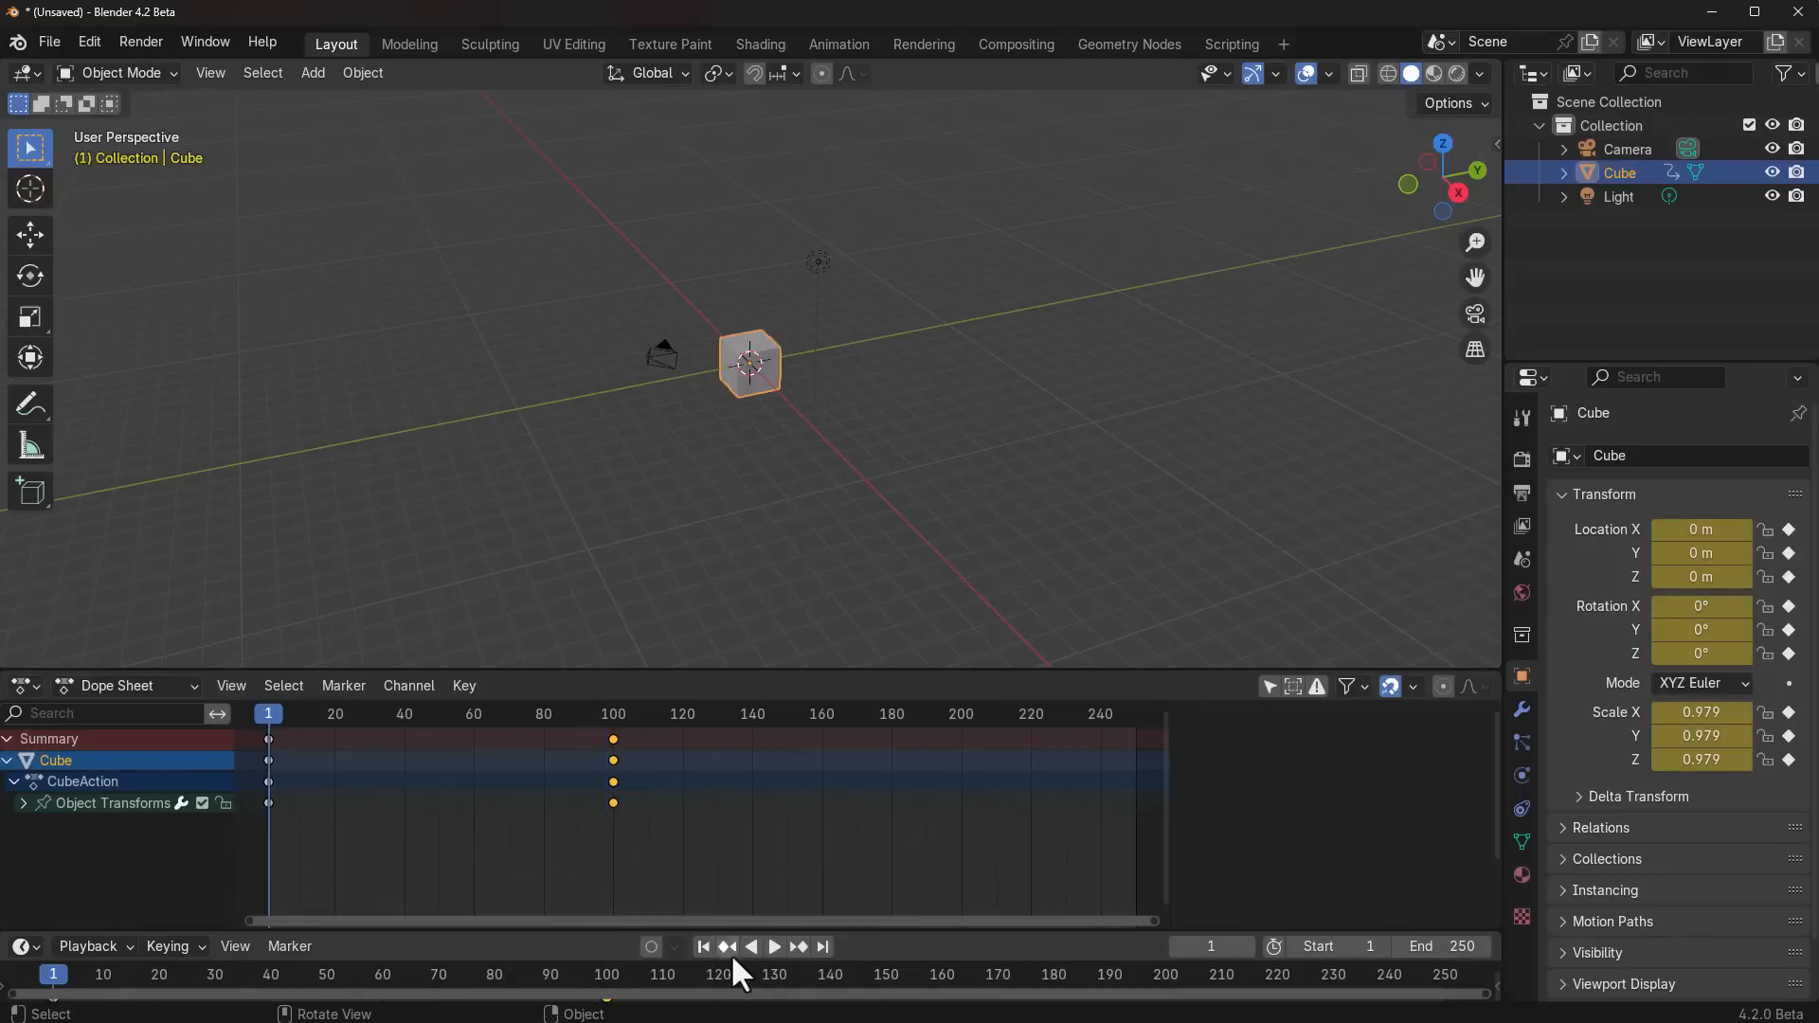
Step: Play the cube's animation up to frame 94 and set the selected keyframes' type to Generated
click(762, 947)
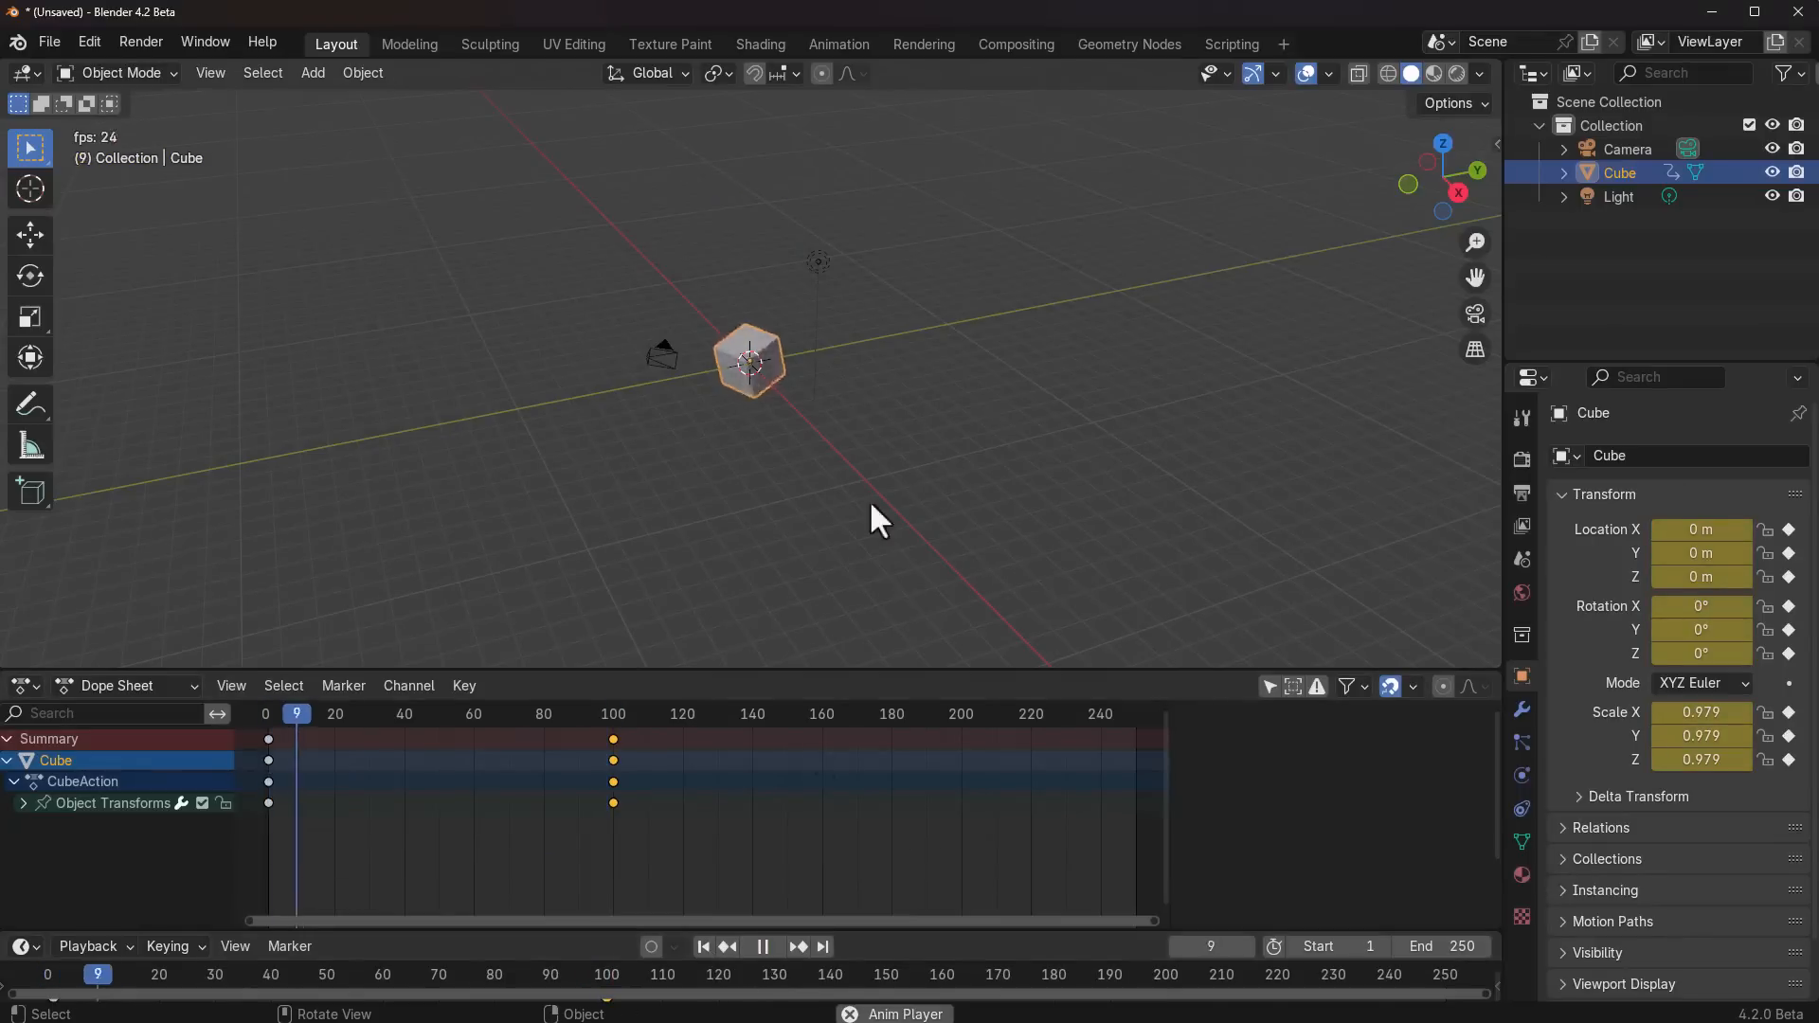
click(762, 947)
click(466, 685)
mouse_move(568, 500)
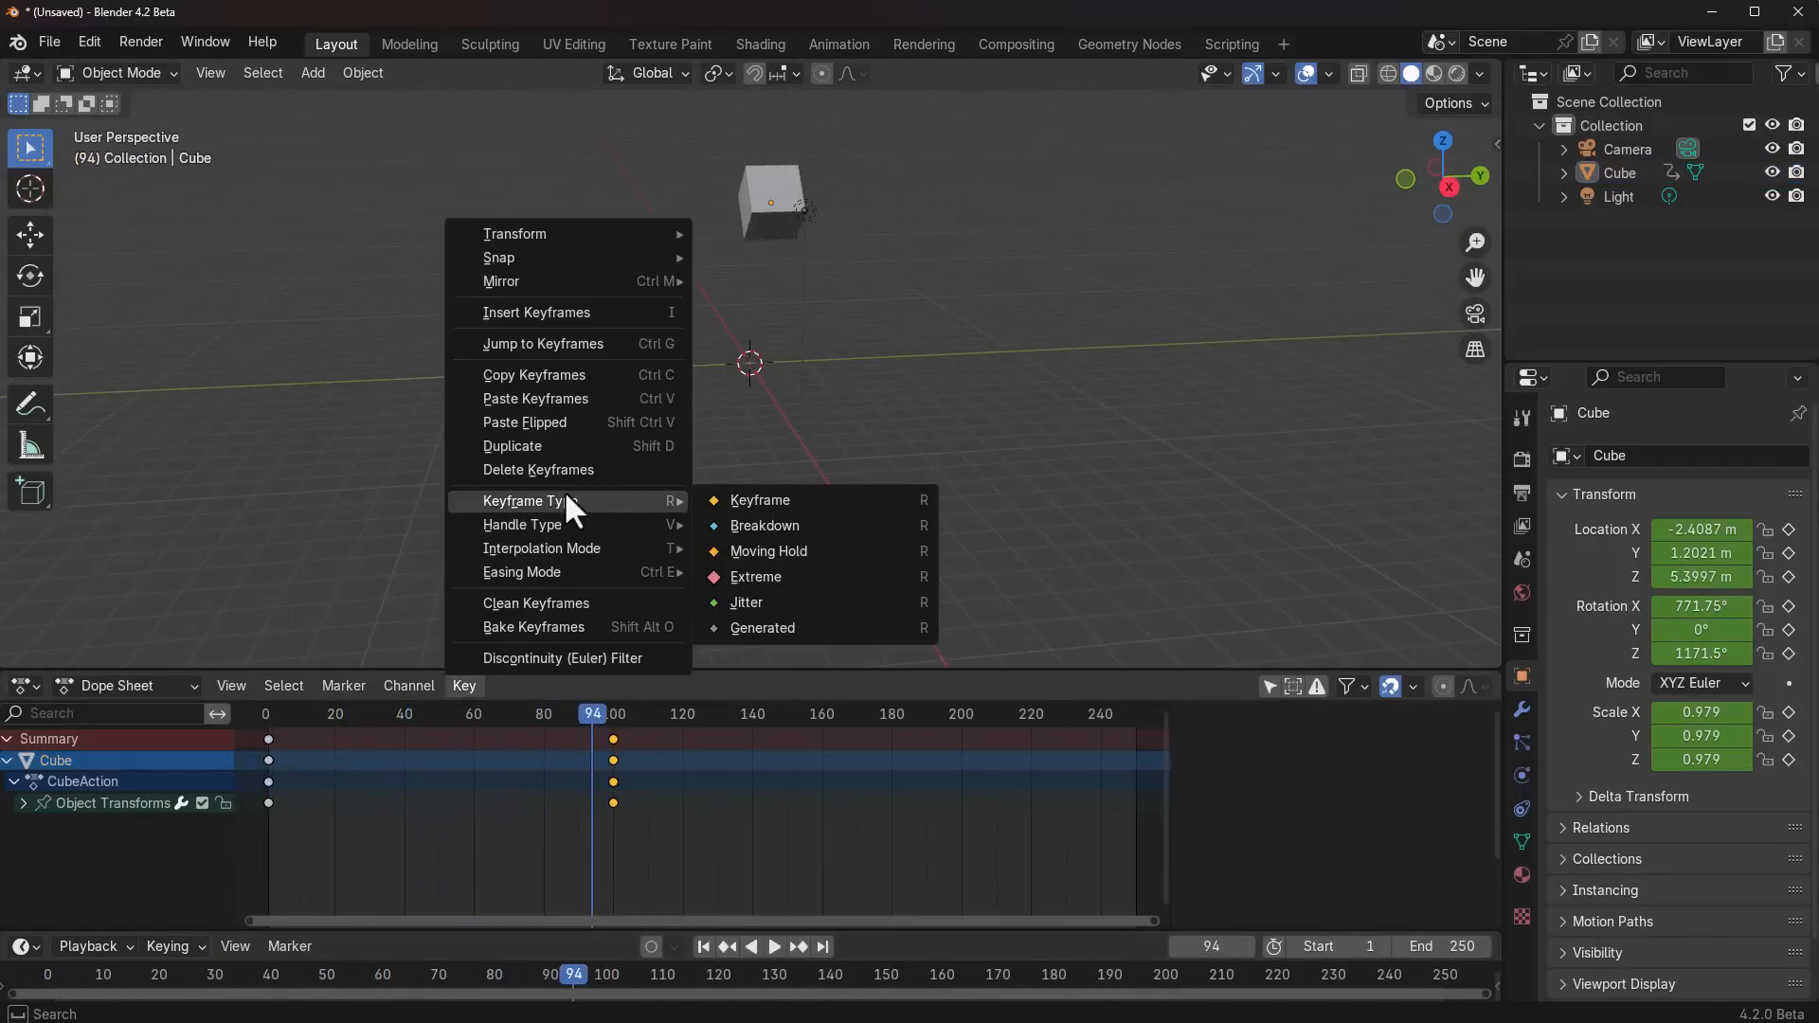
click(777, 617)
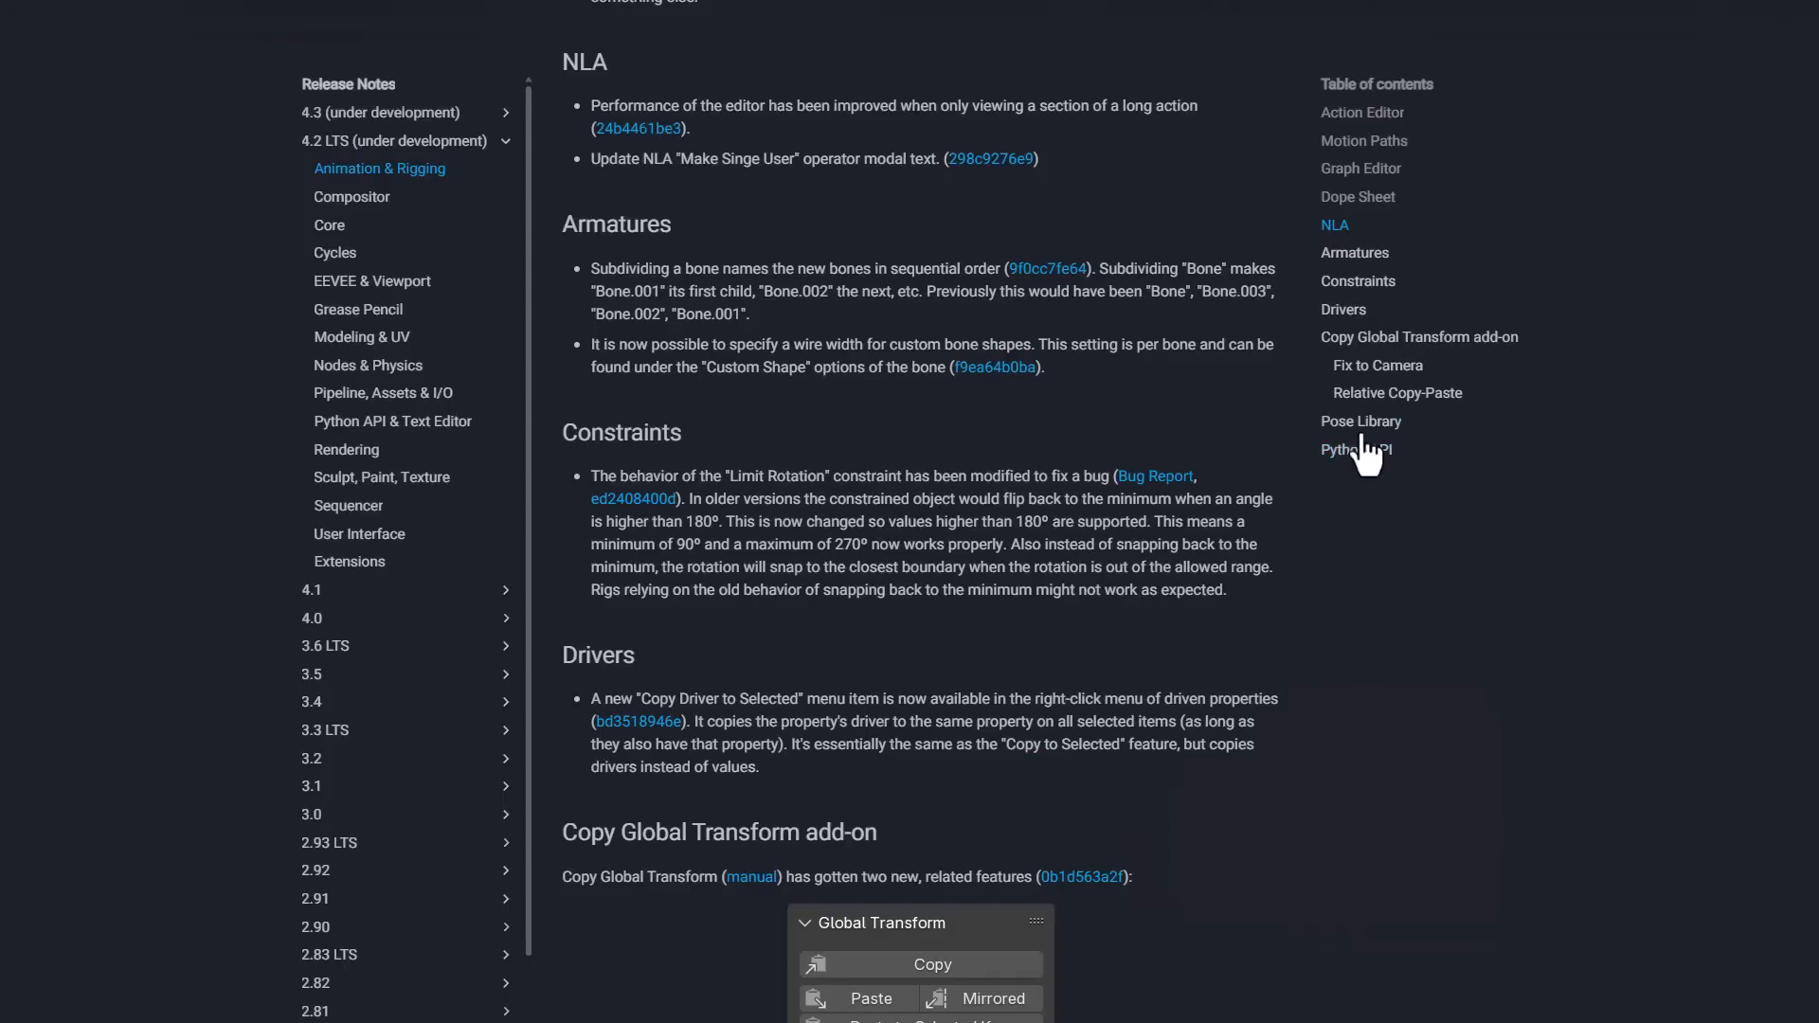
Step: Slide the cone along the global Y axis toward the icosphere end of the pink bar to rotate the cube
scroll(1137, 512, down, 2)
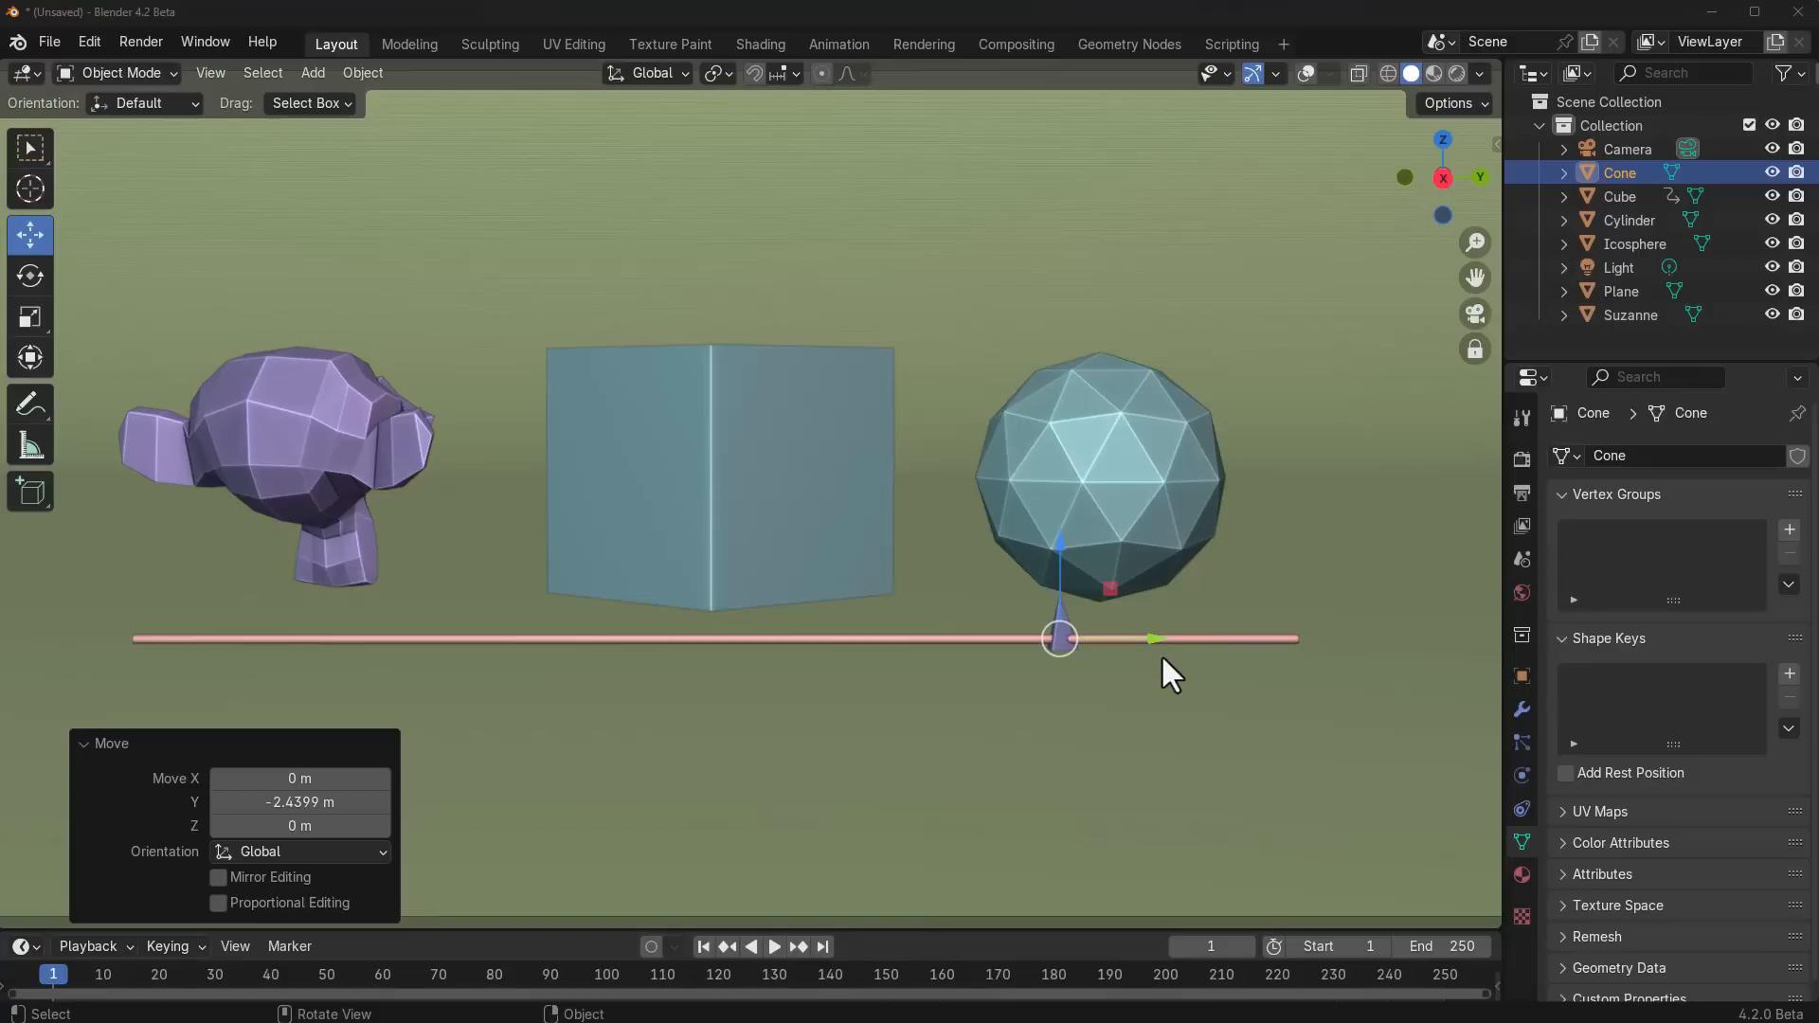
drag(1155, 638, 1332, 715)
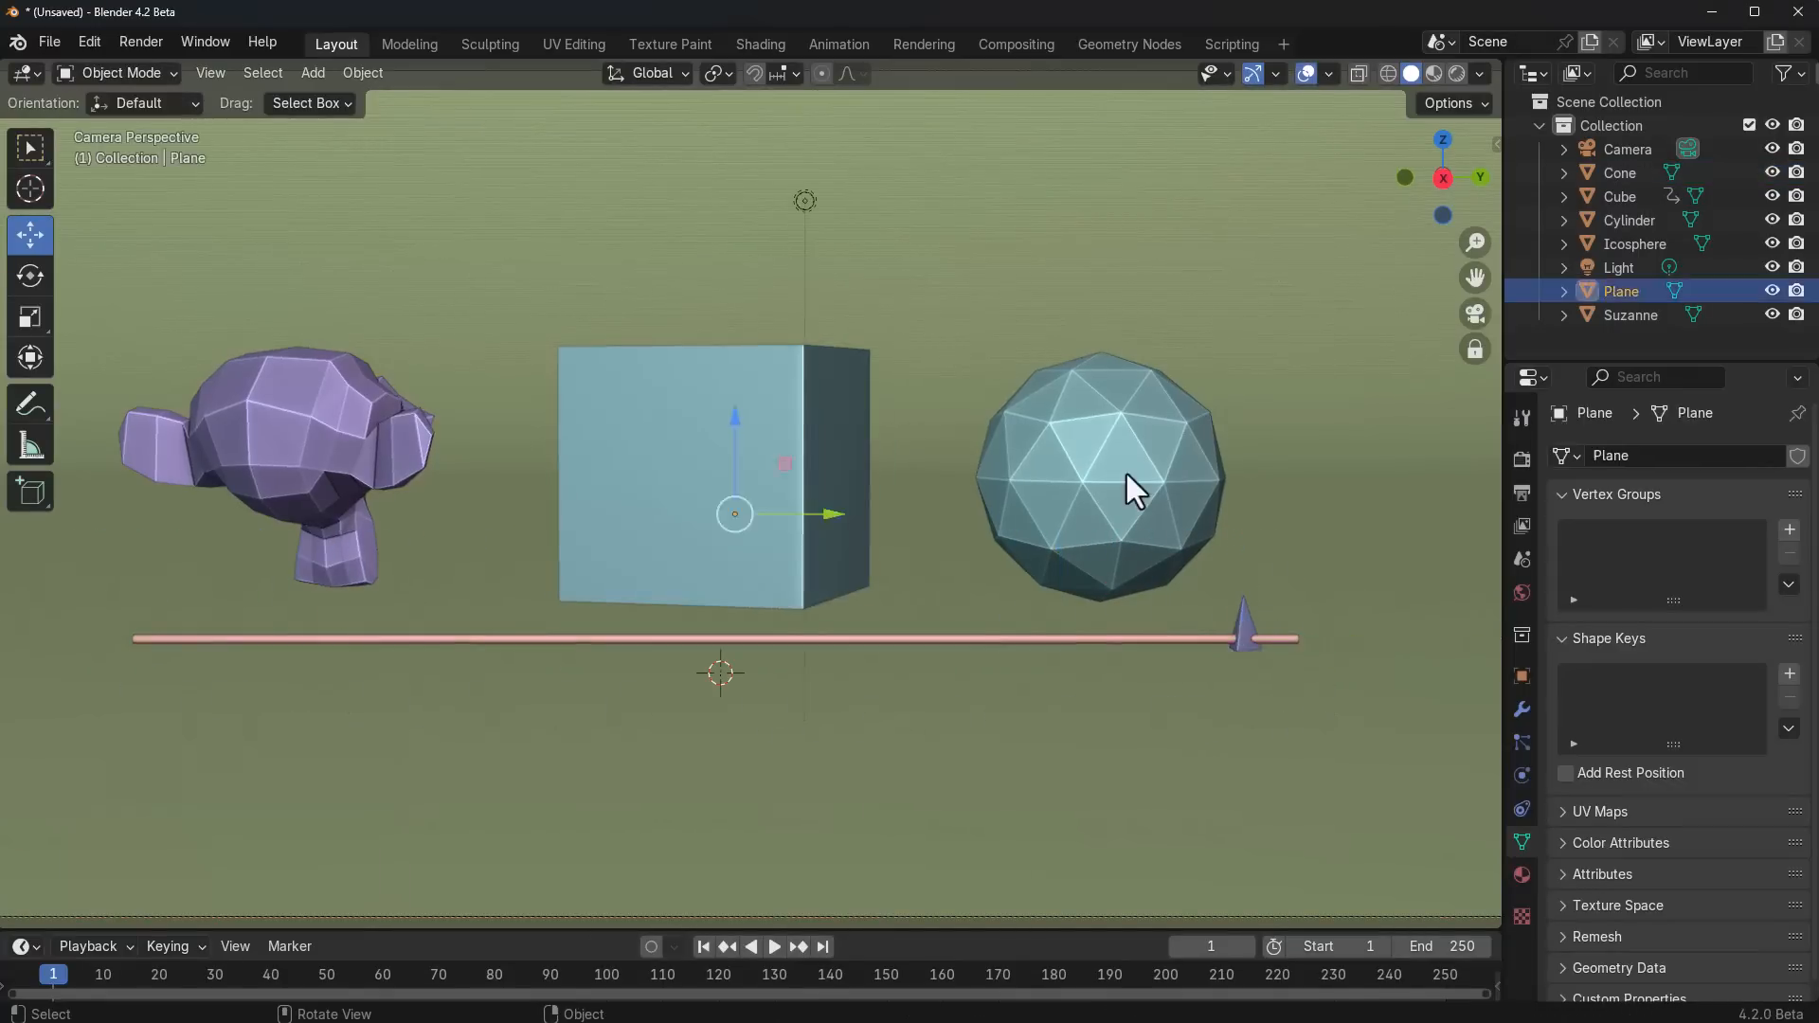
Step: Copy the cube's Z rotation driver to the selected icosphere and Suzanne, and slide the cone along Y toward Suzanne's end of the bar
click(1128, 473)
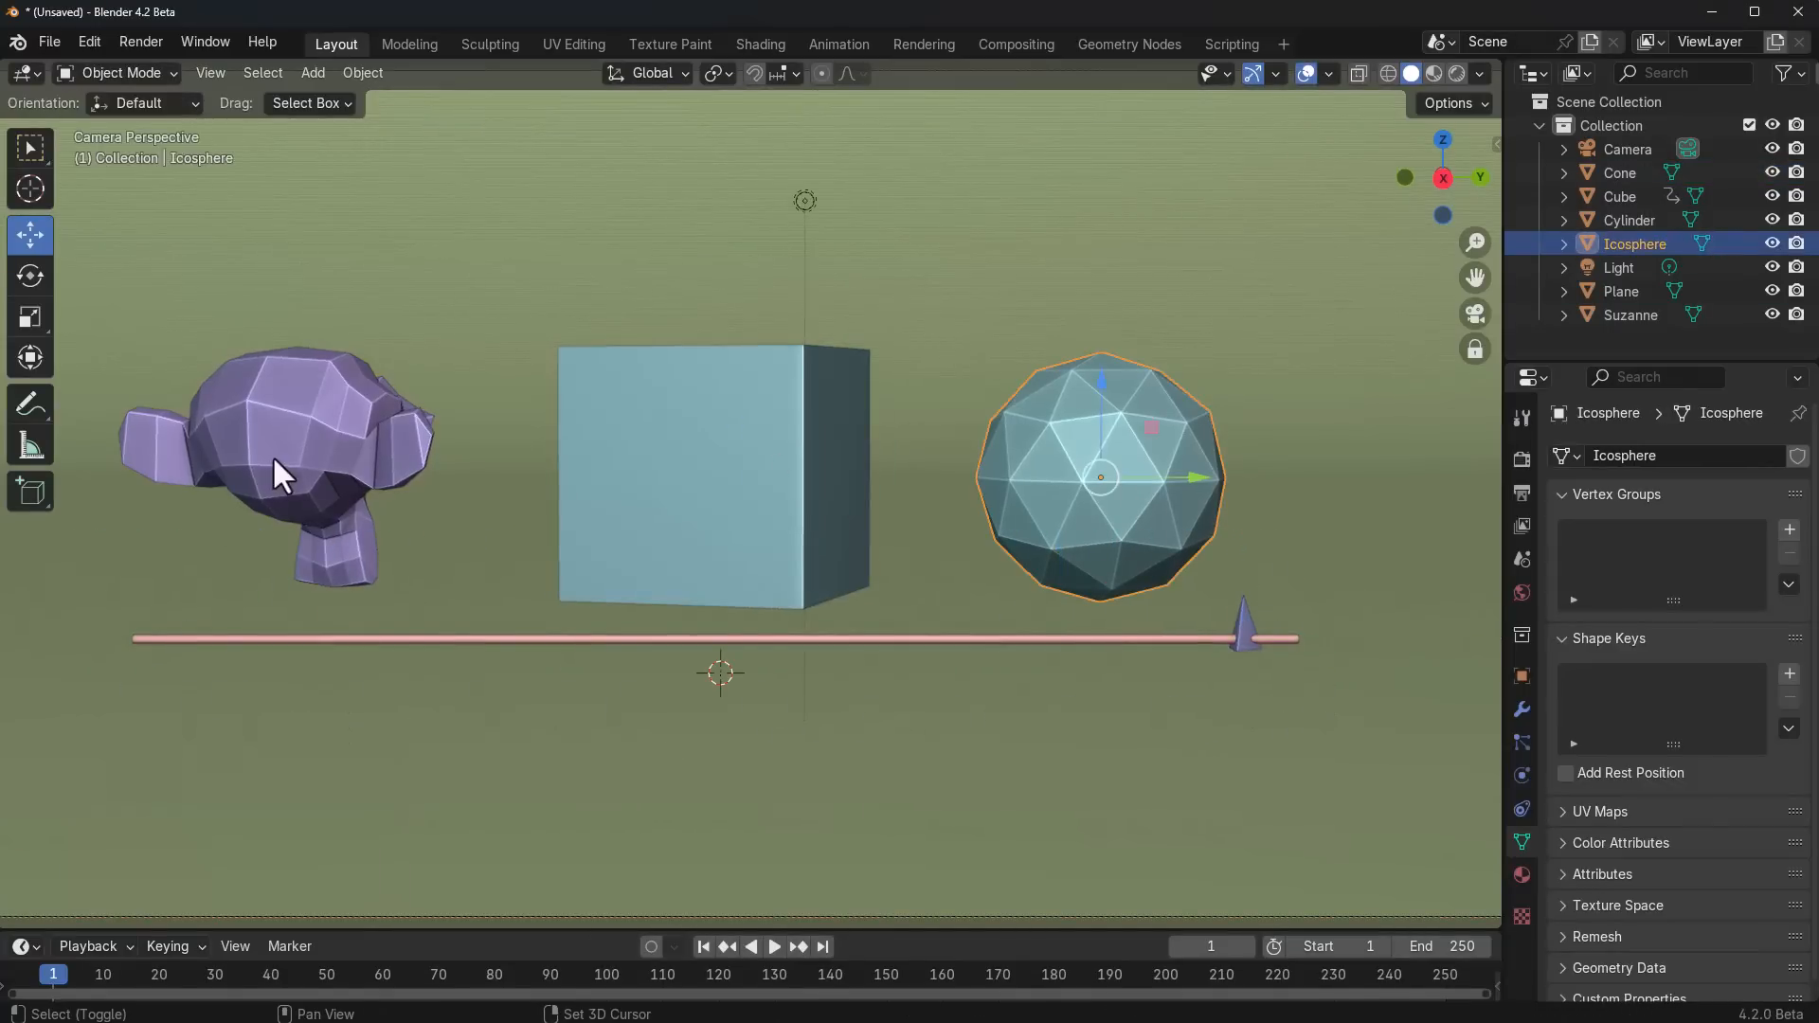
shift+click(271, 457)
shift+click(627, 449)
click(1522, 676)
right_click(1677, 654)
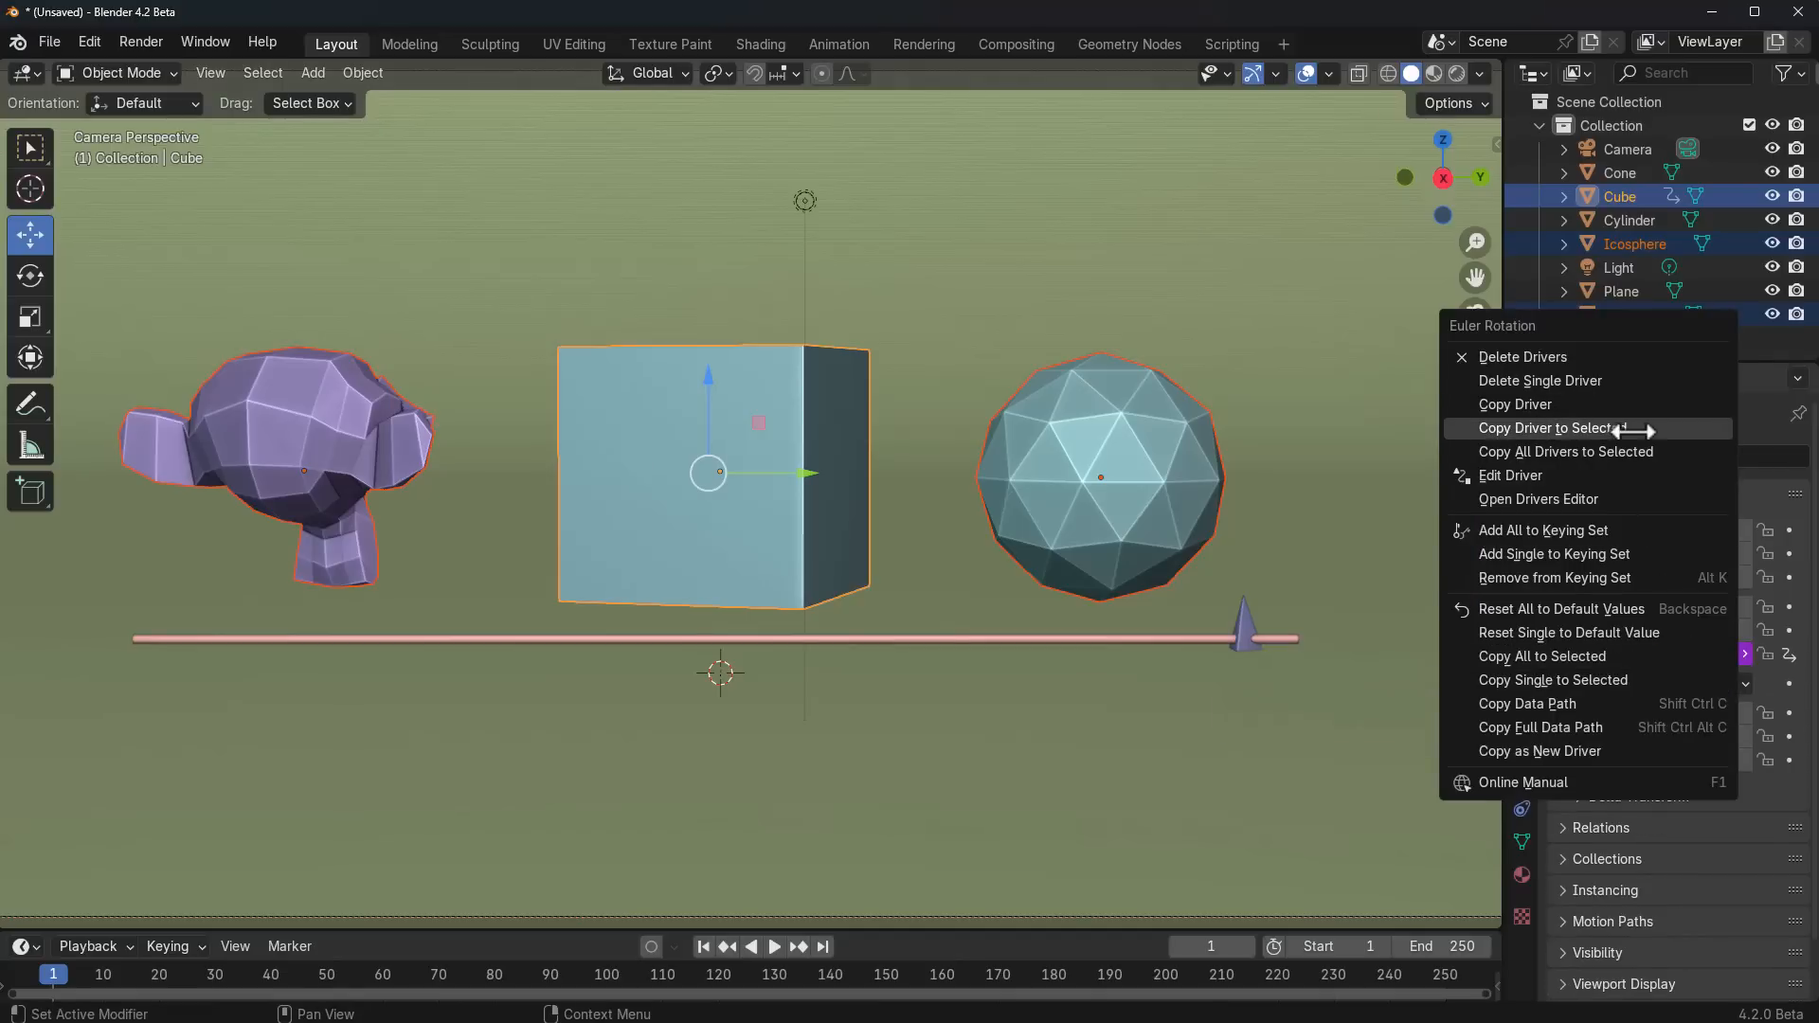
click(1599, 428)
click(1251, 633)
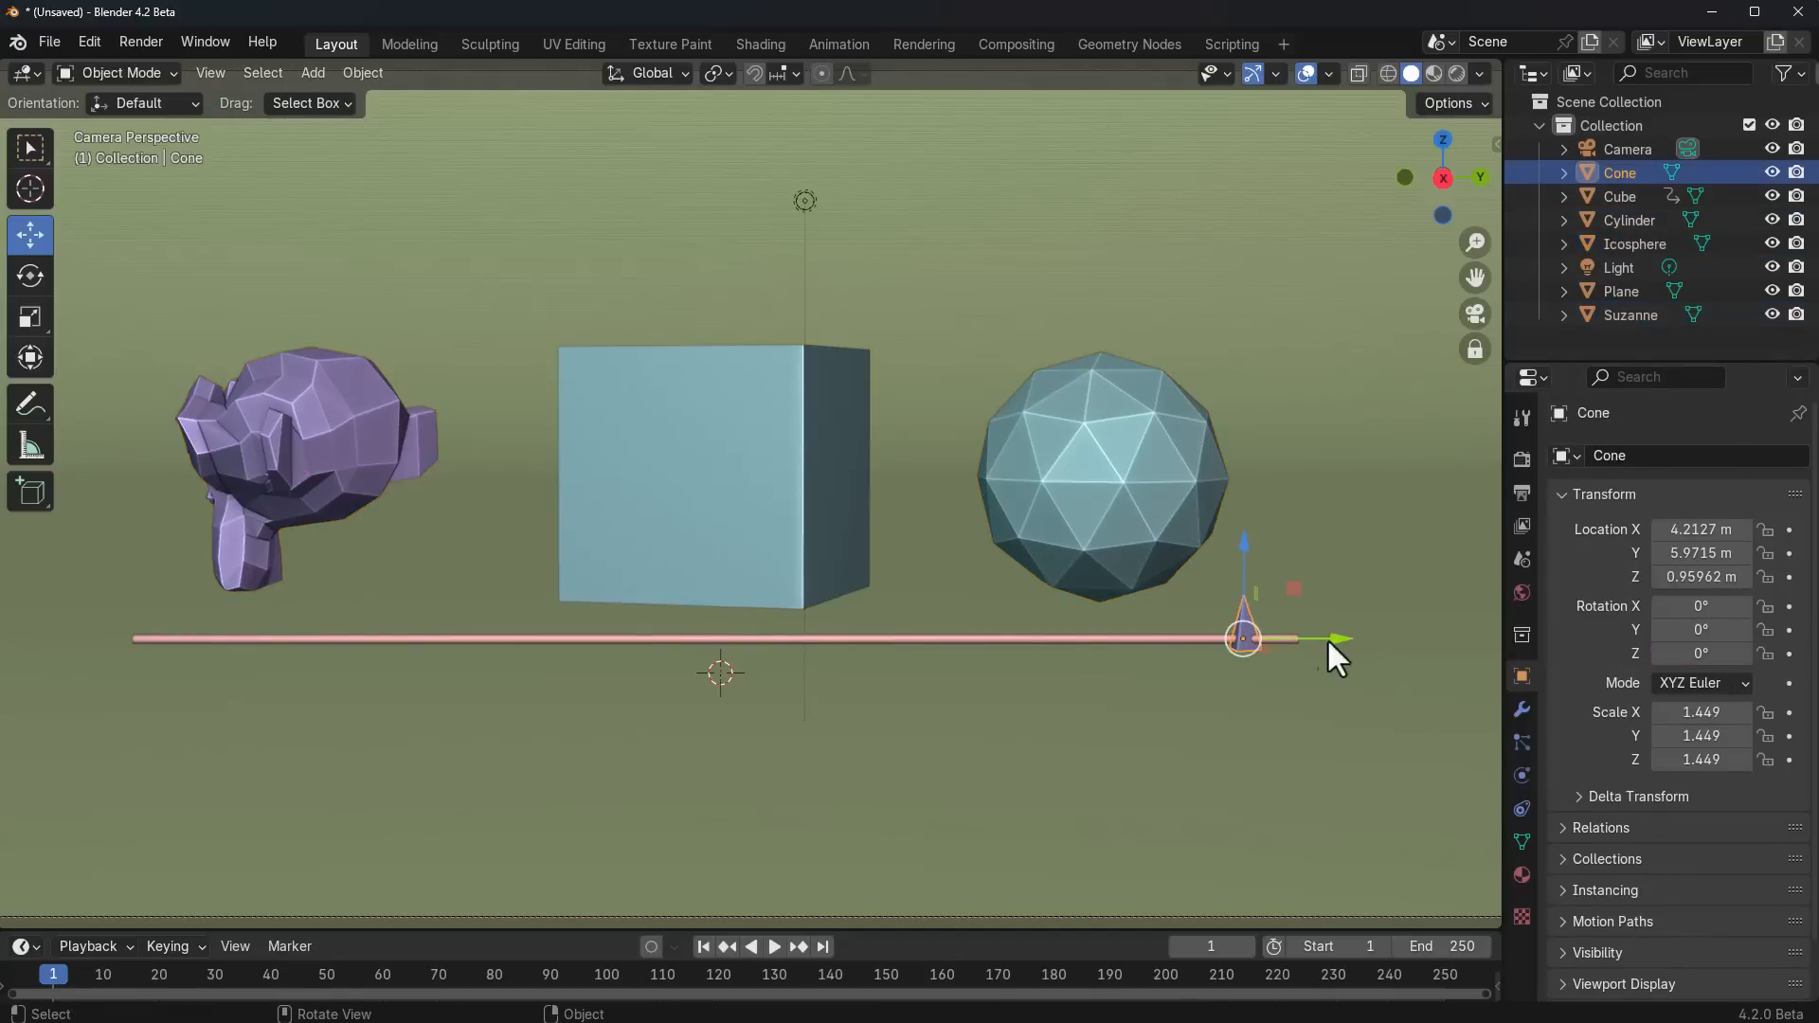
drag(1332, 650, 384, 650)
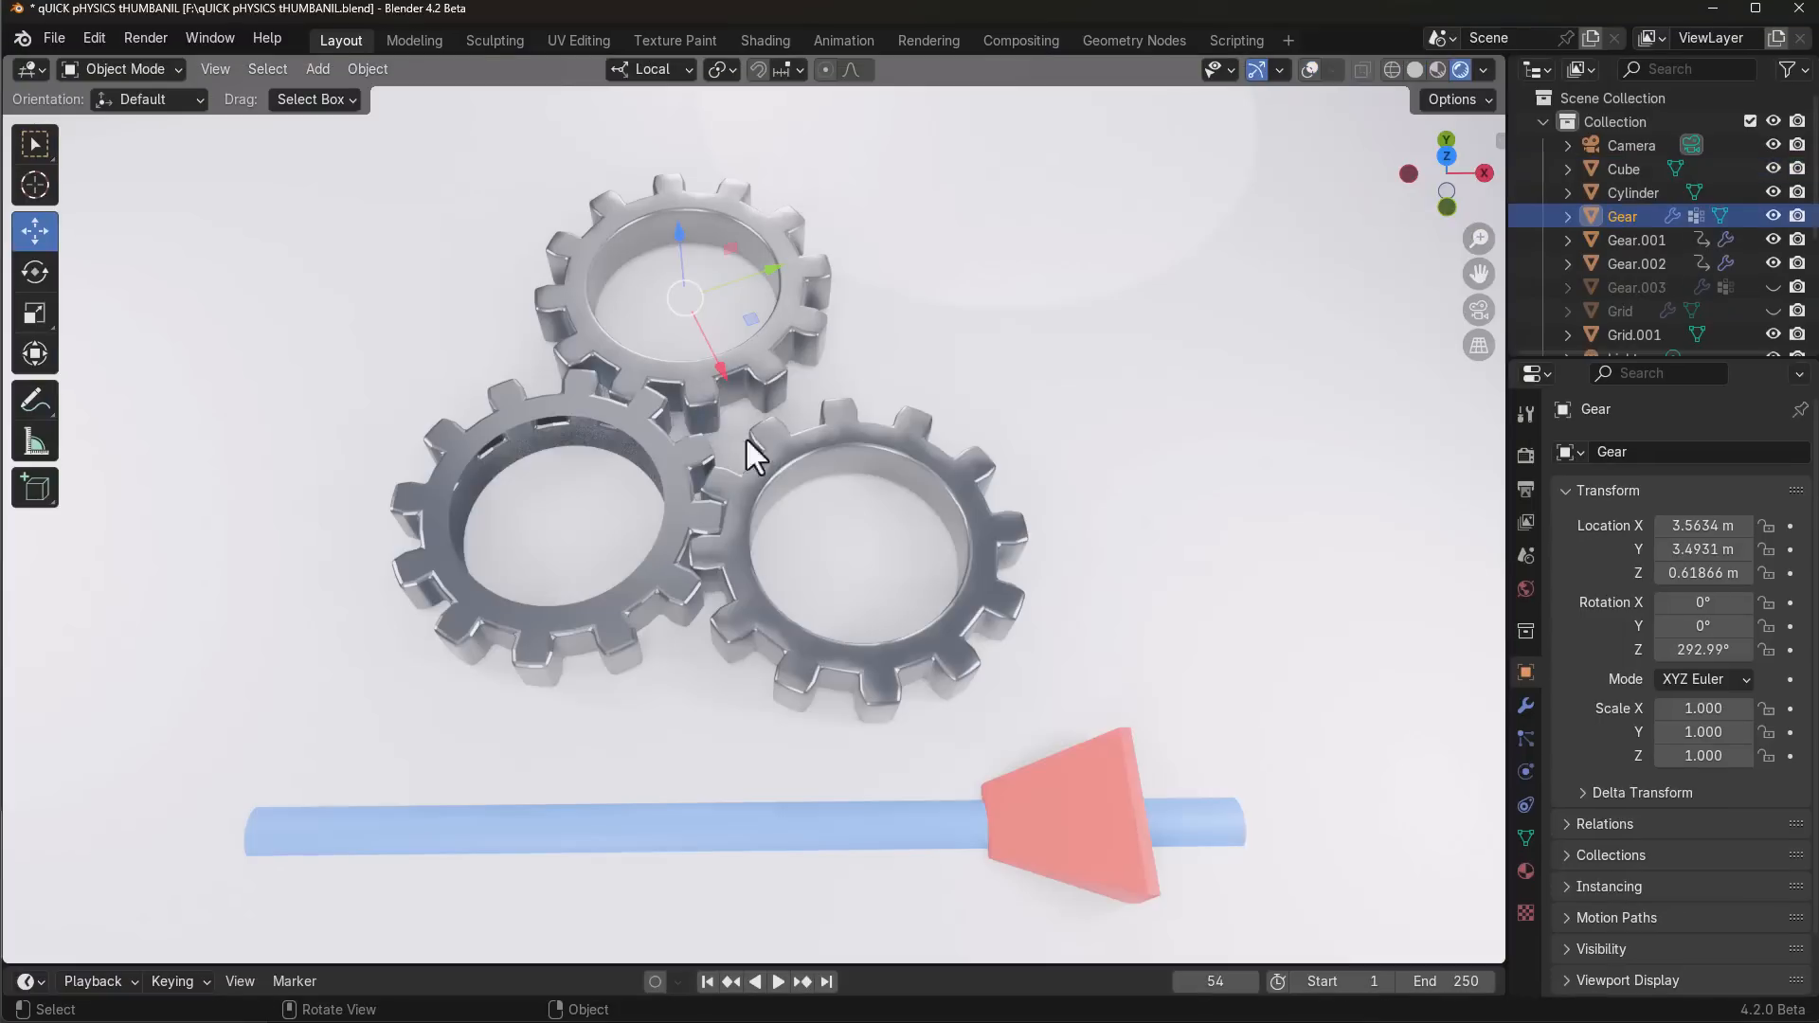
Step: Copy the Z rotation driver from Gear.002 to the top gear, and slide the red control along the blue bar
shift+click(769, 455)
right_click(1720, 652)
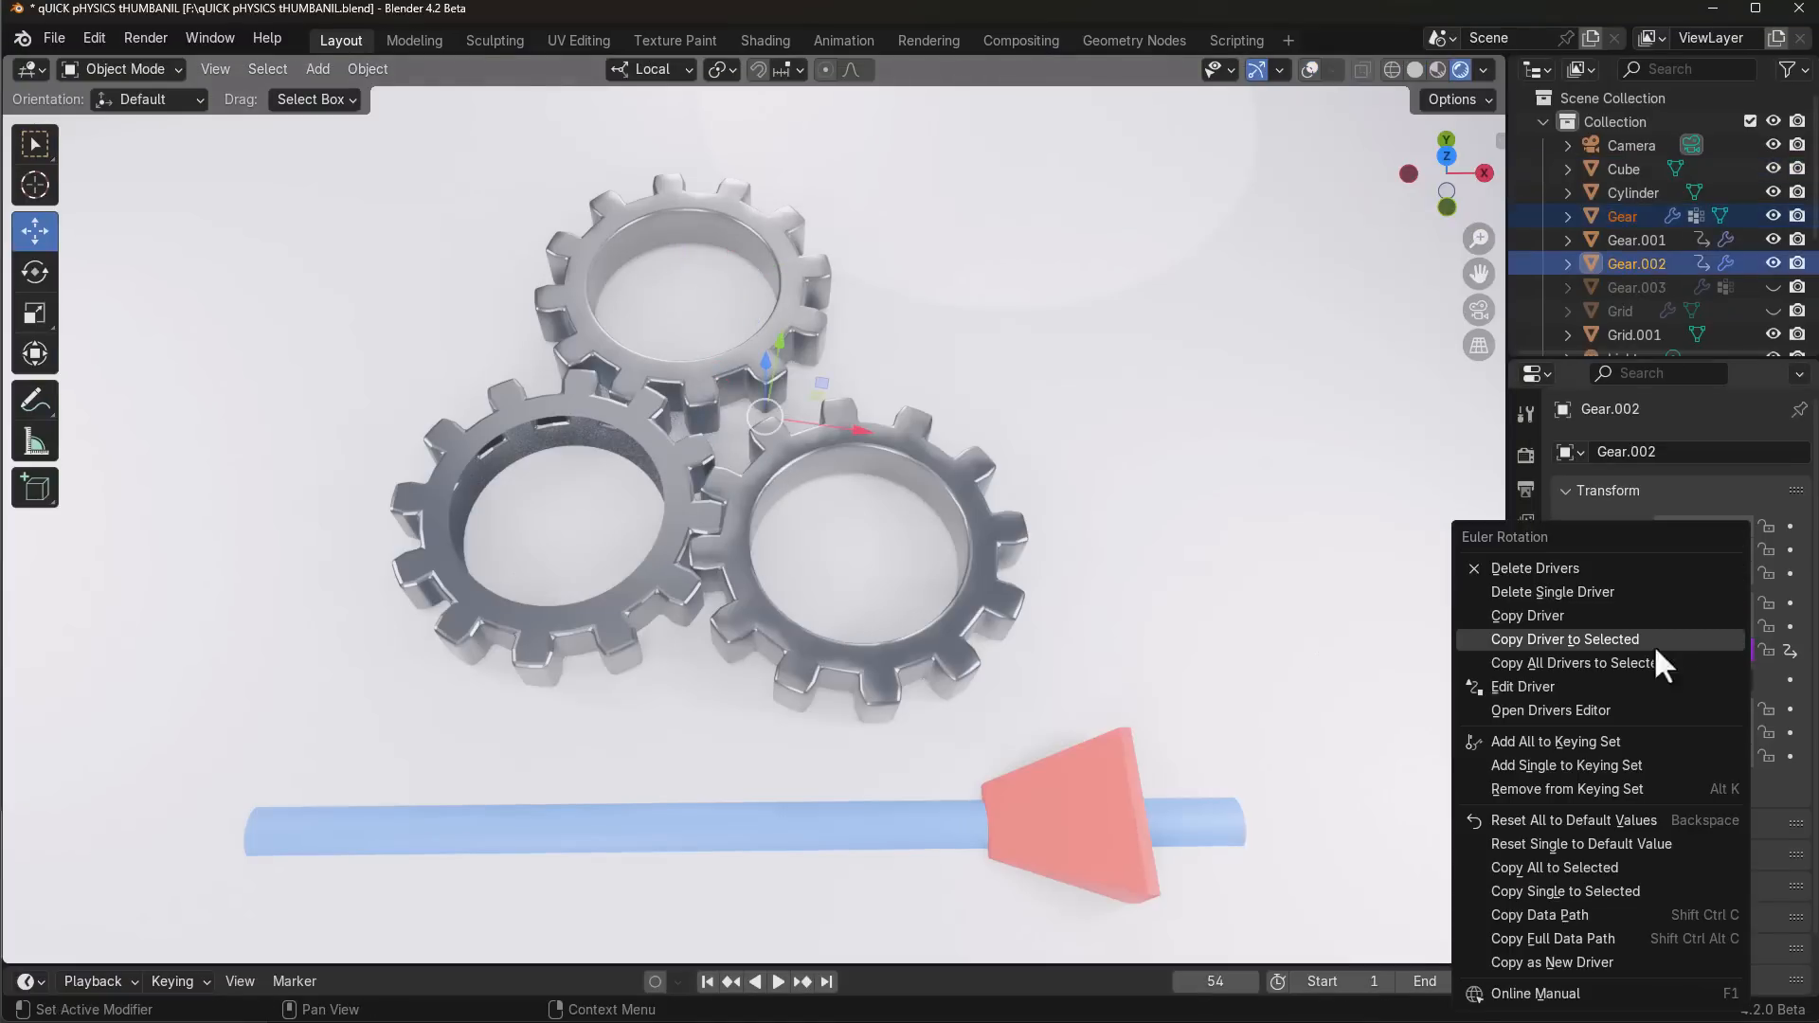
click(1600, 639)
click(1174, 833)
drag(1176, 820, 1072, 719)
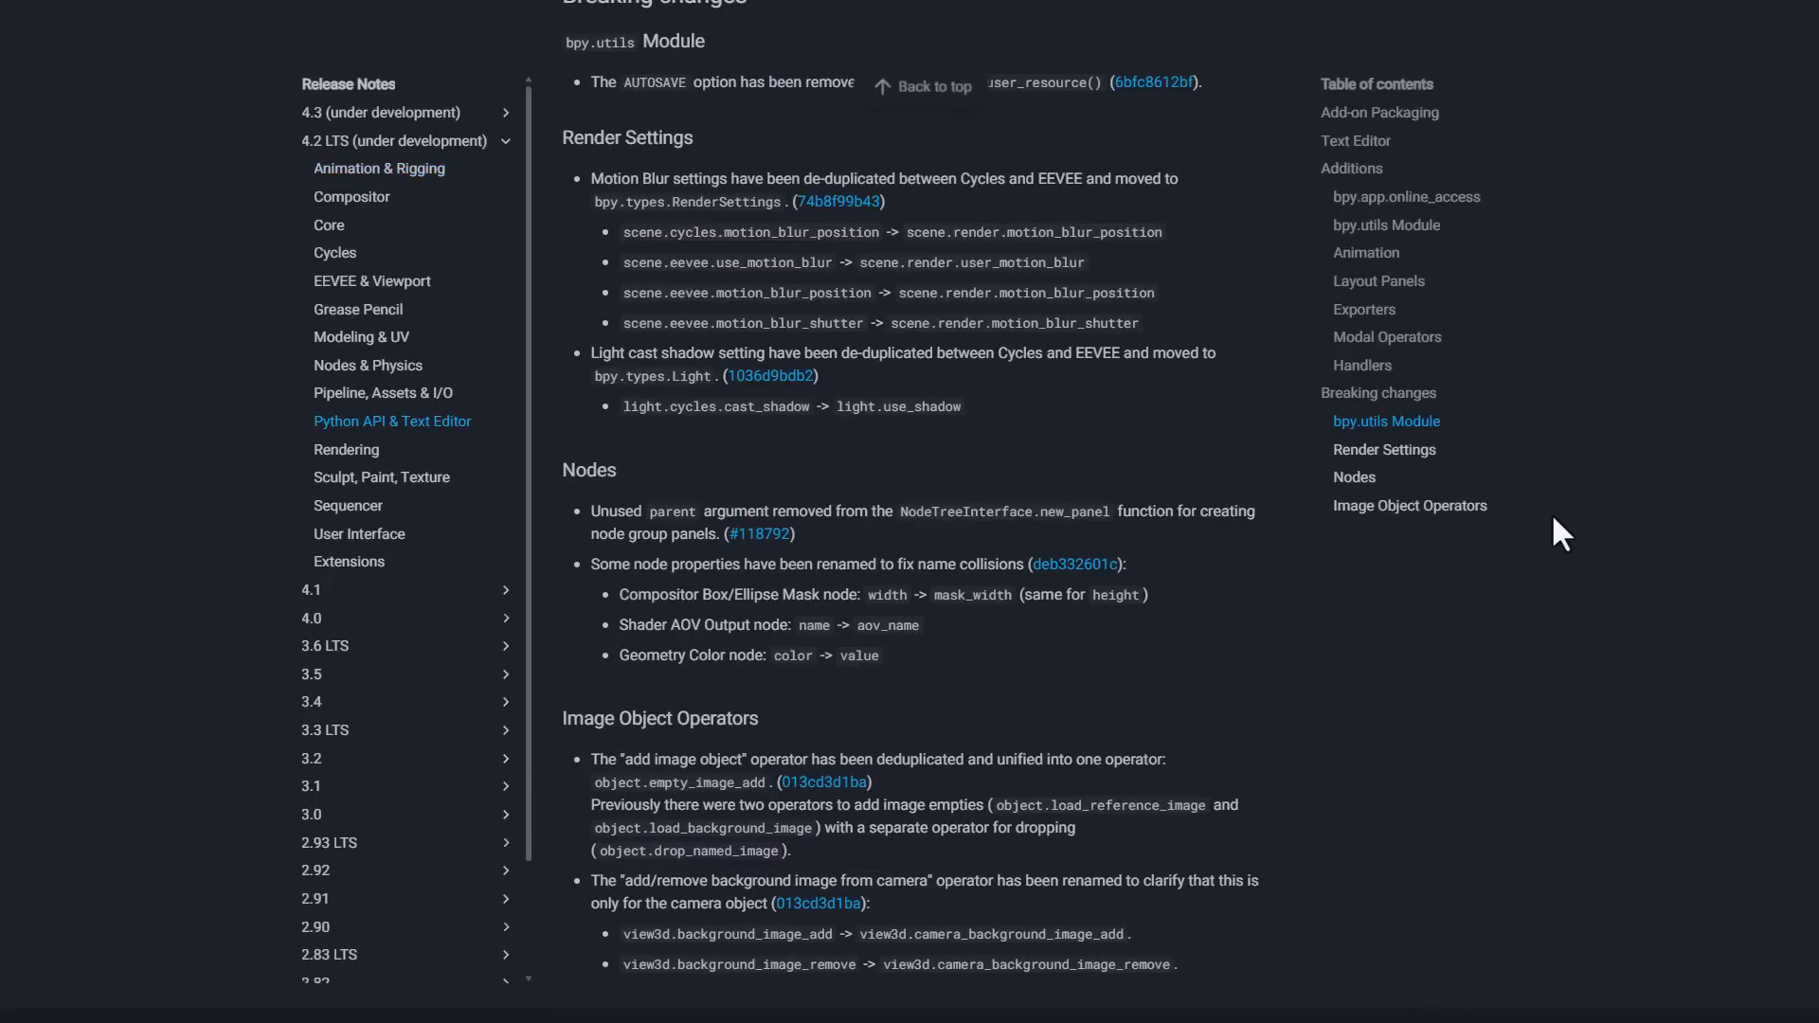
Step: Examine the Python API and Sequencer pages of the 4.2 release notes, including additions, sequencer UI and video changes
scroll(1552, 513, up, 9)
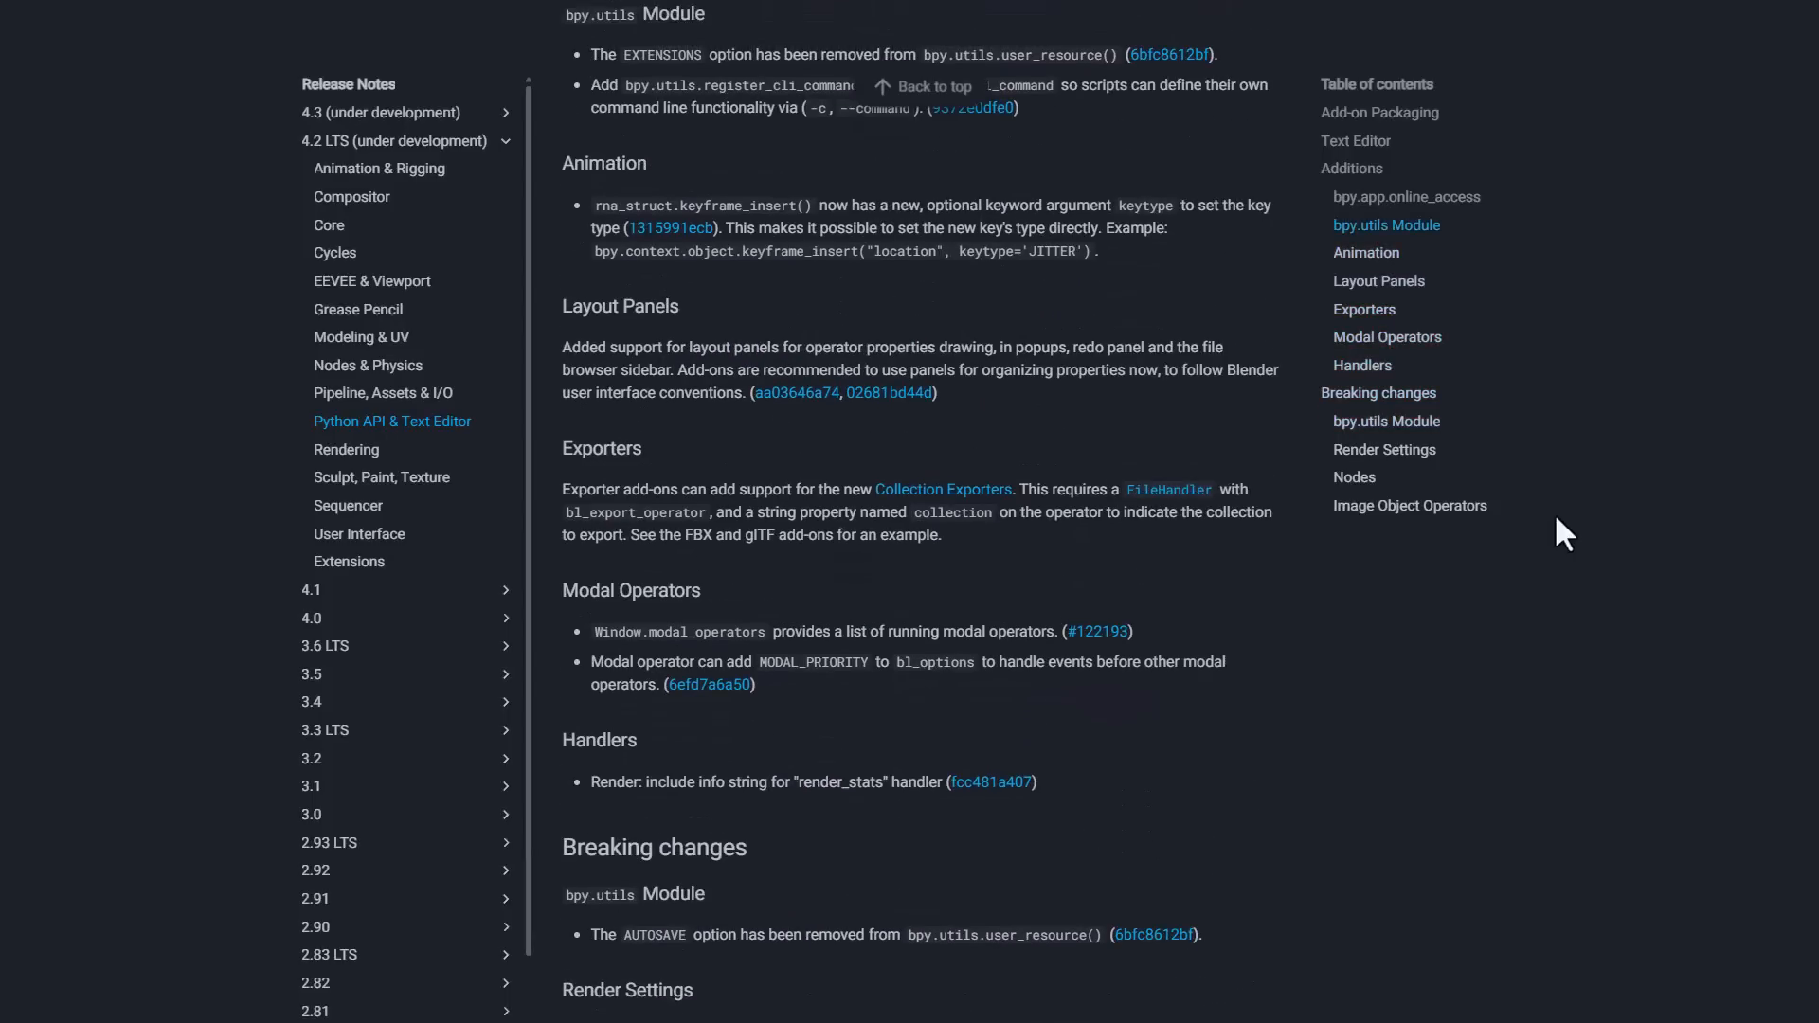
scroll(1555, 516, up, 7)
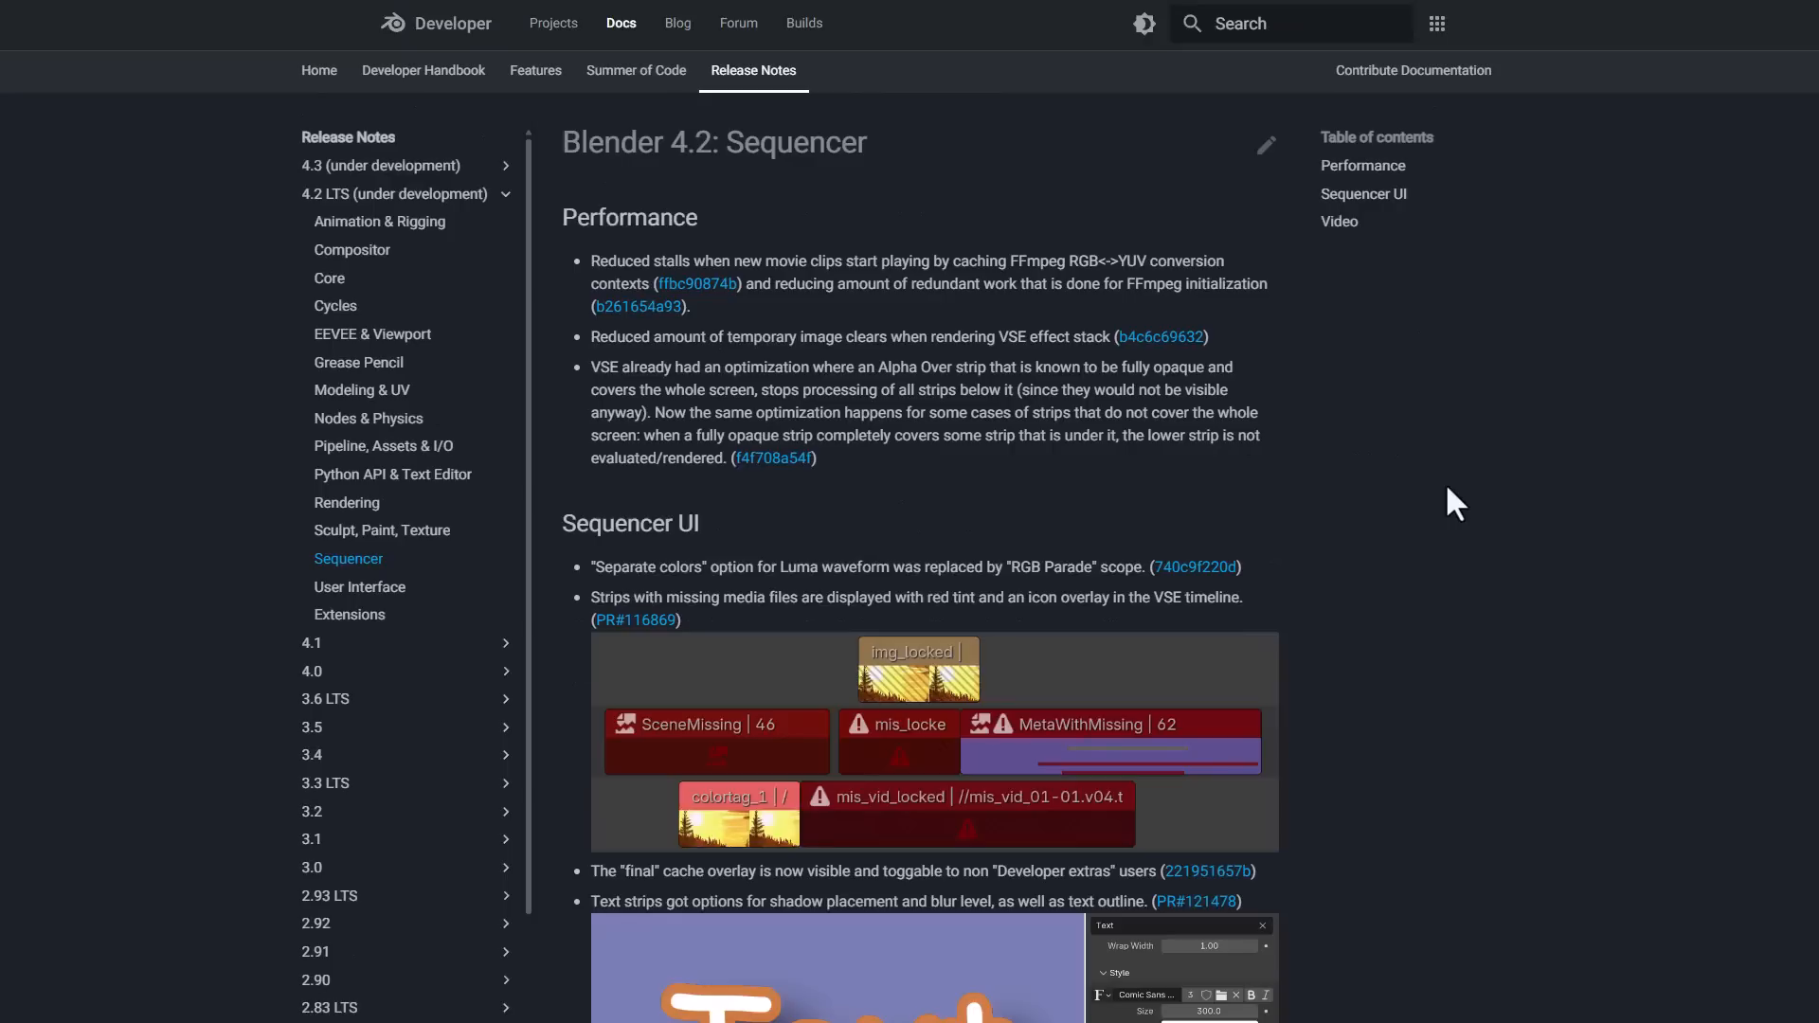
scroll(1455, 502, down, 9)
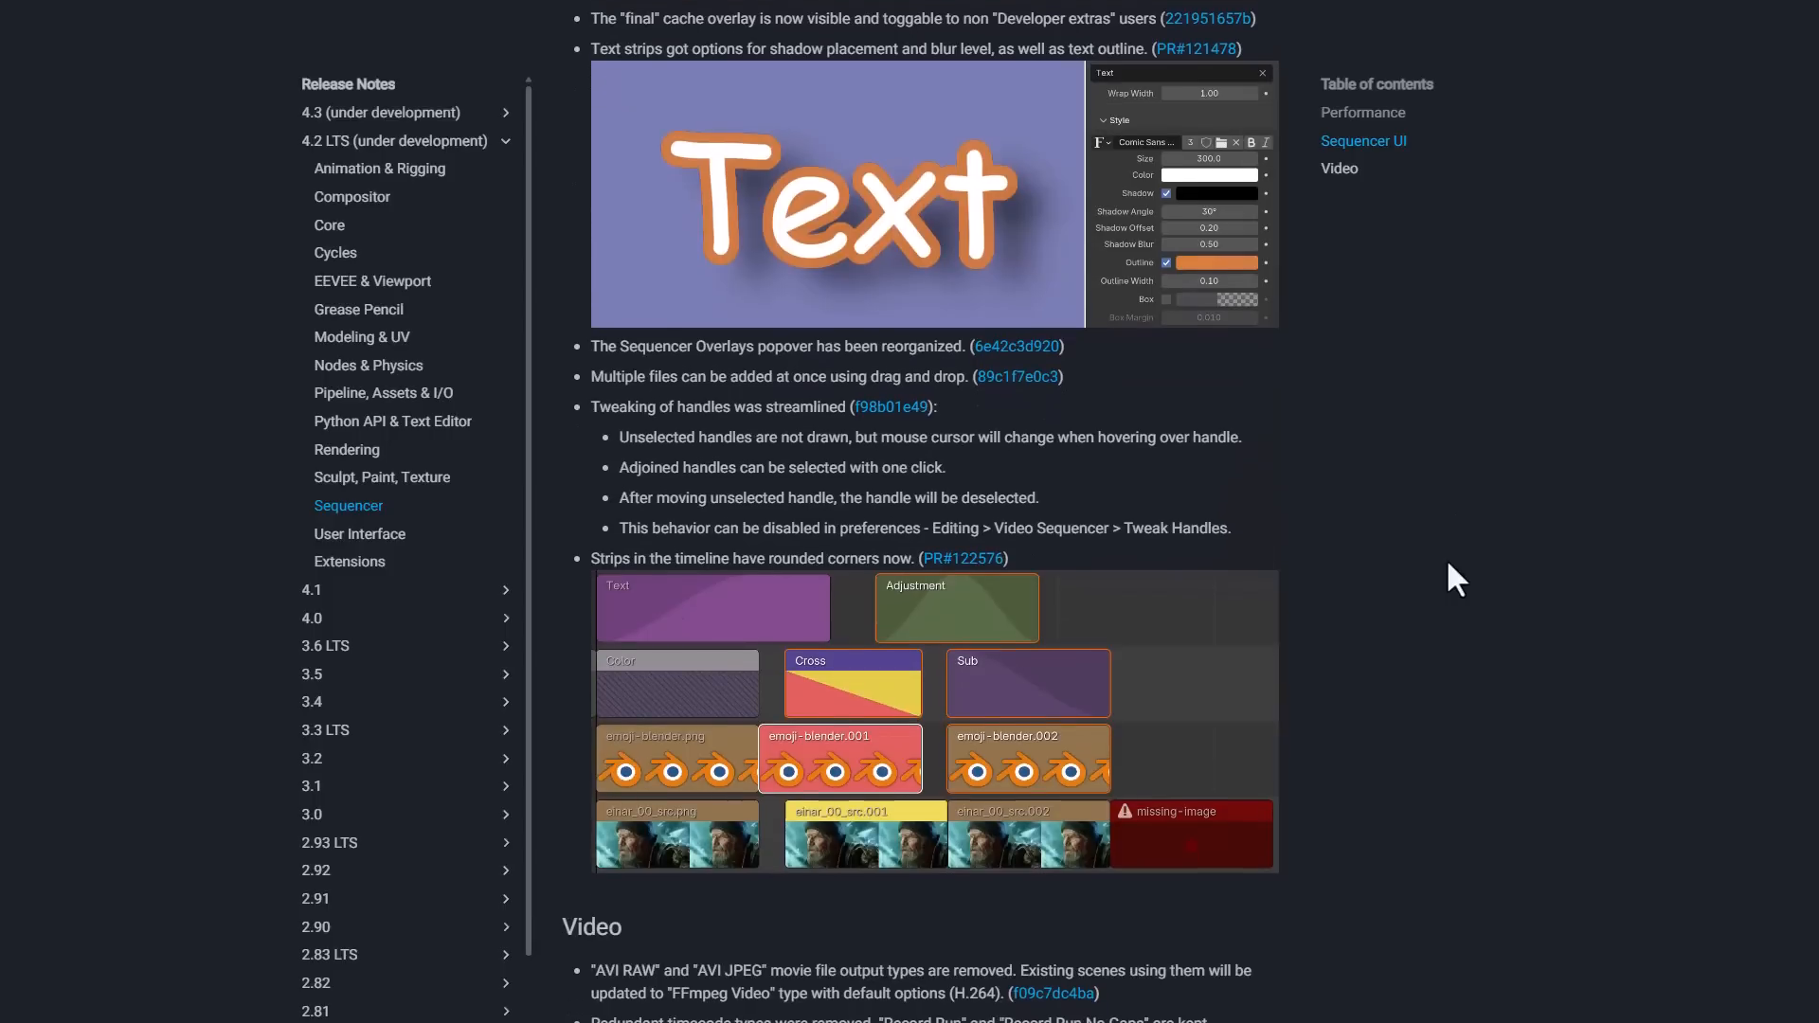
scroll(1448, 565, down, 2)
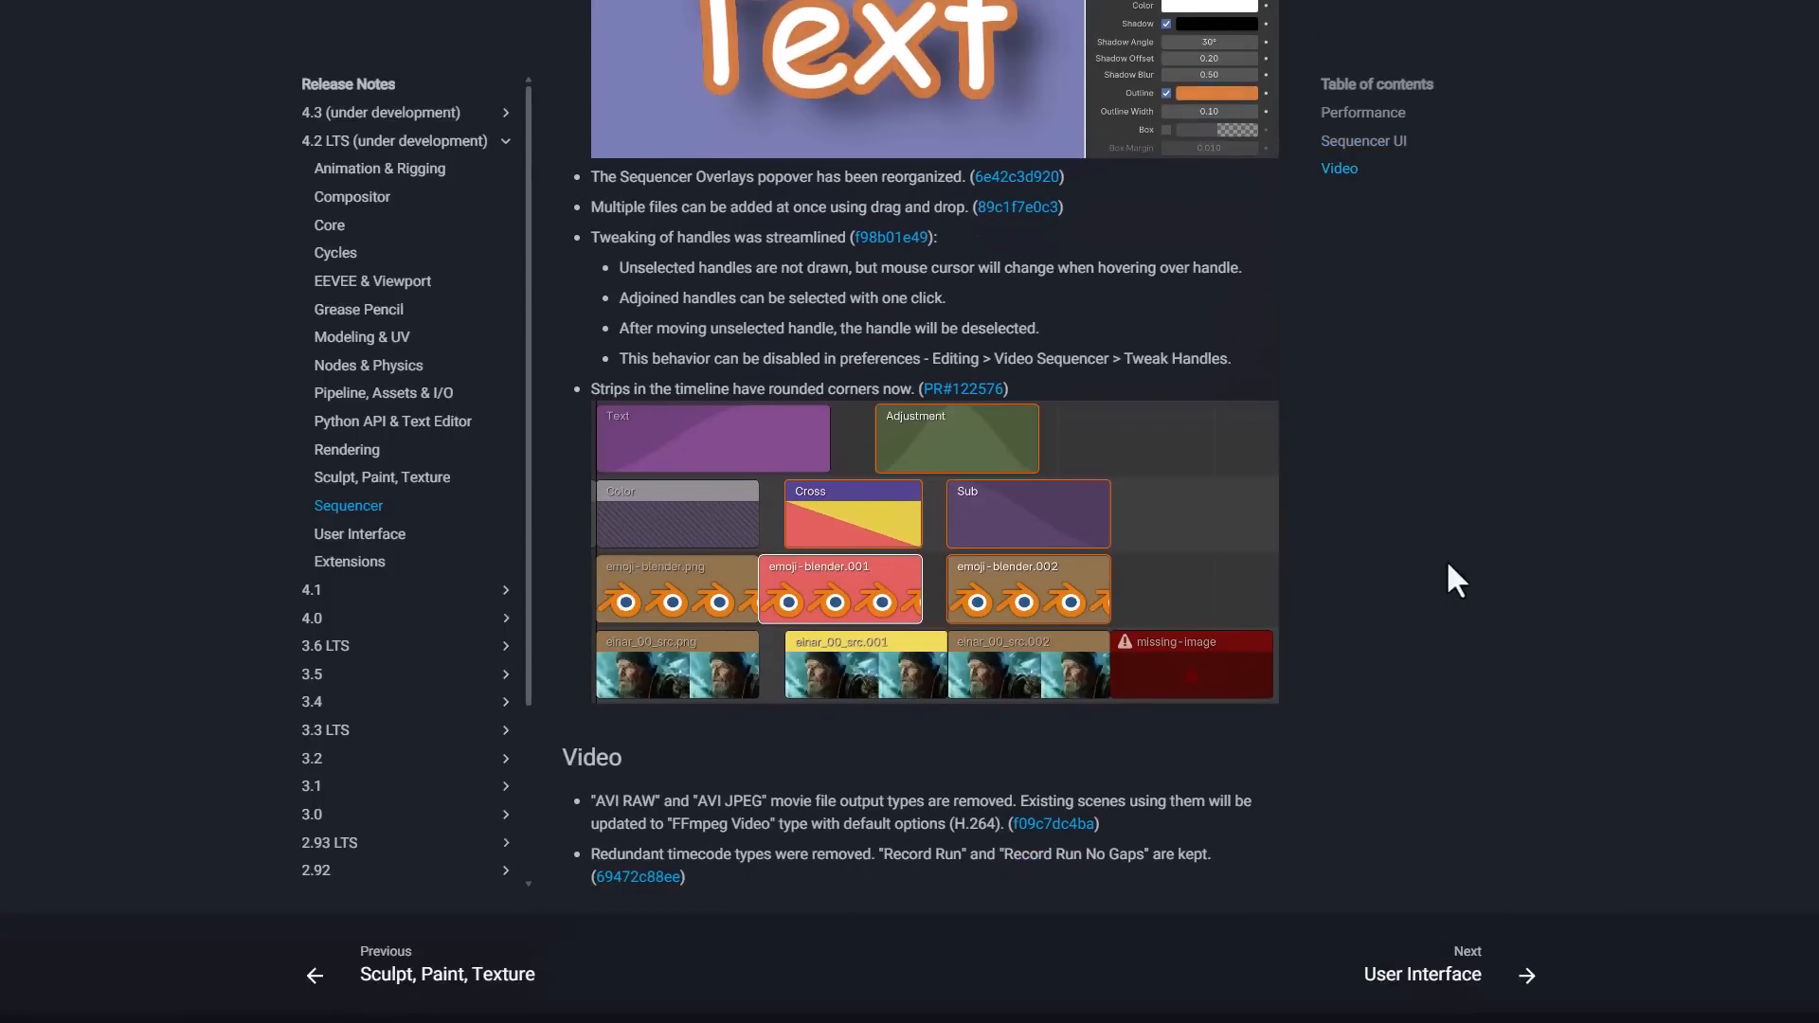
scroll(1447, 566, up, 3)
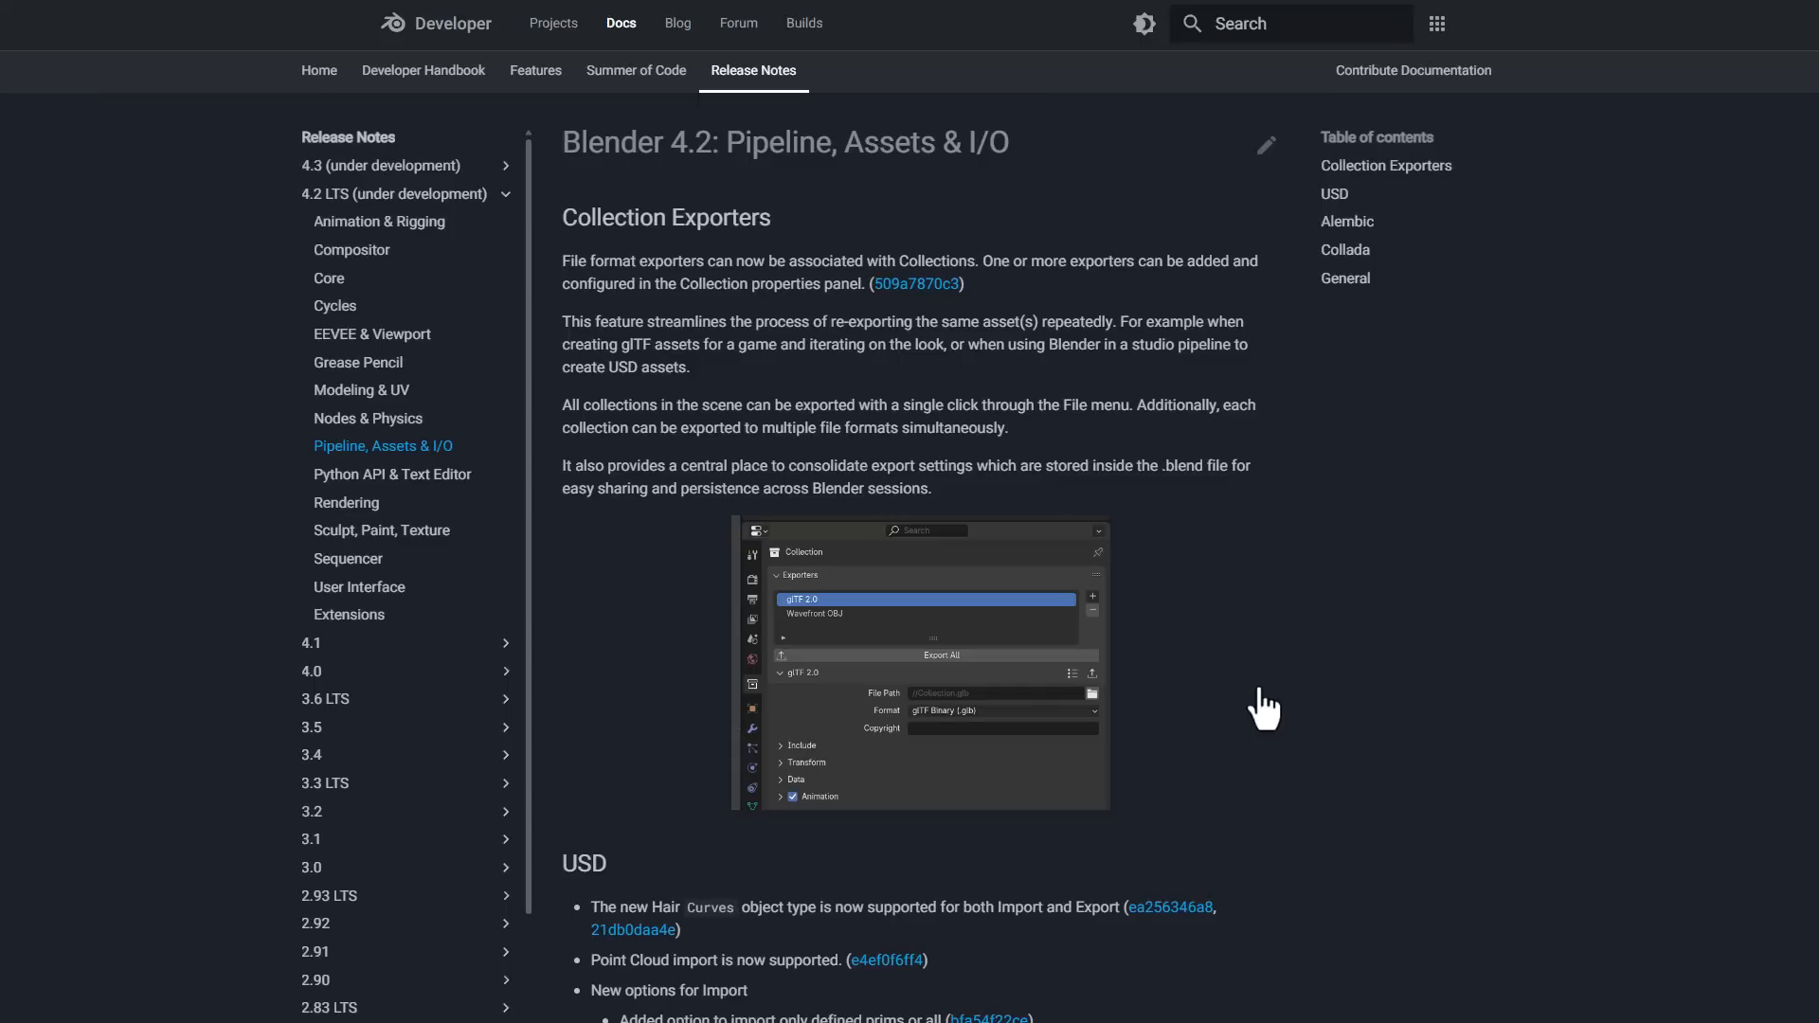
Step: Read the Pipeline, Assets & I/O release notes from Collection Exporters through USD, Alembic, Collada and General
scroll(1260, 735, down, 5)
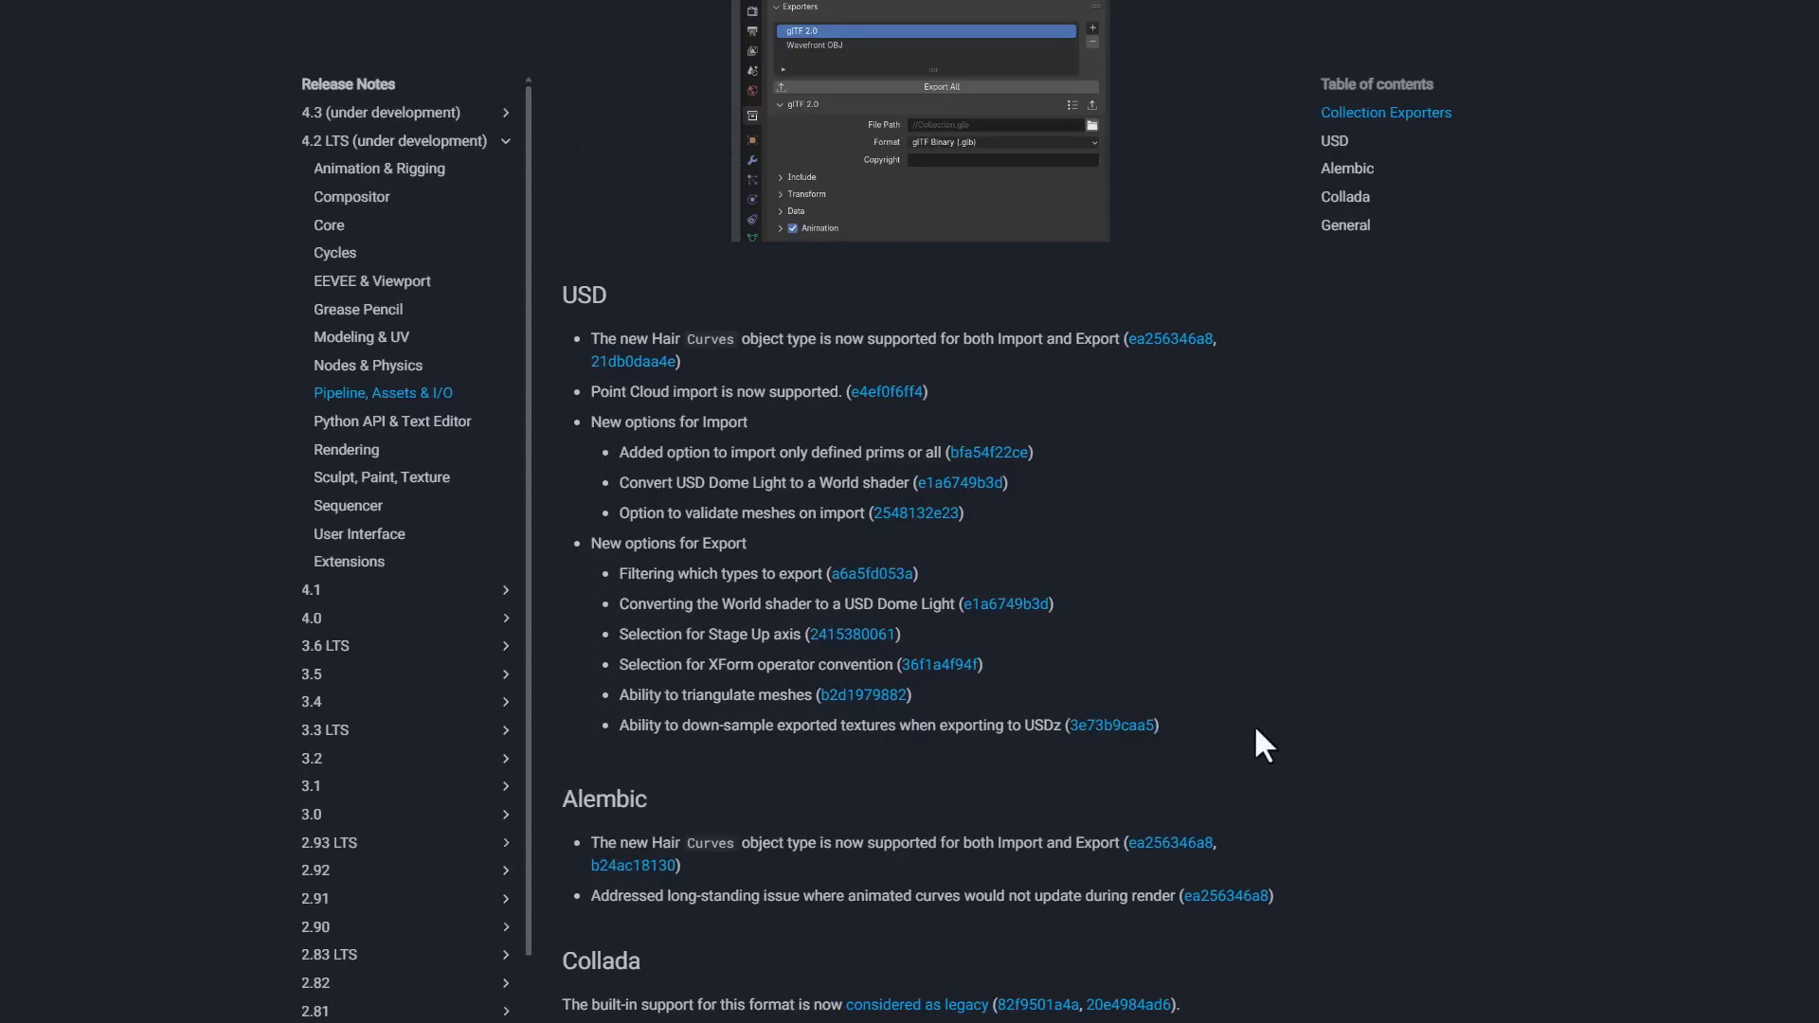
scroll(1260, 631, up, 1)
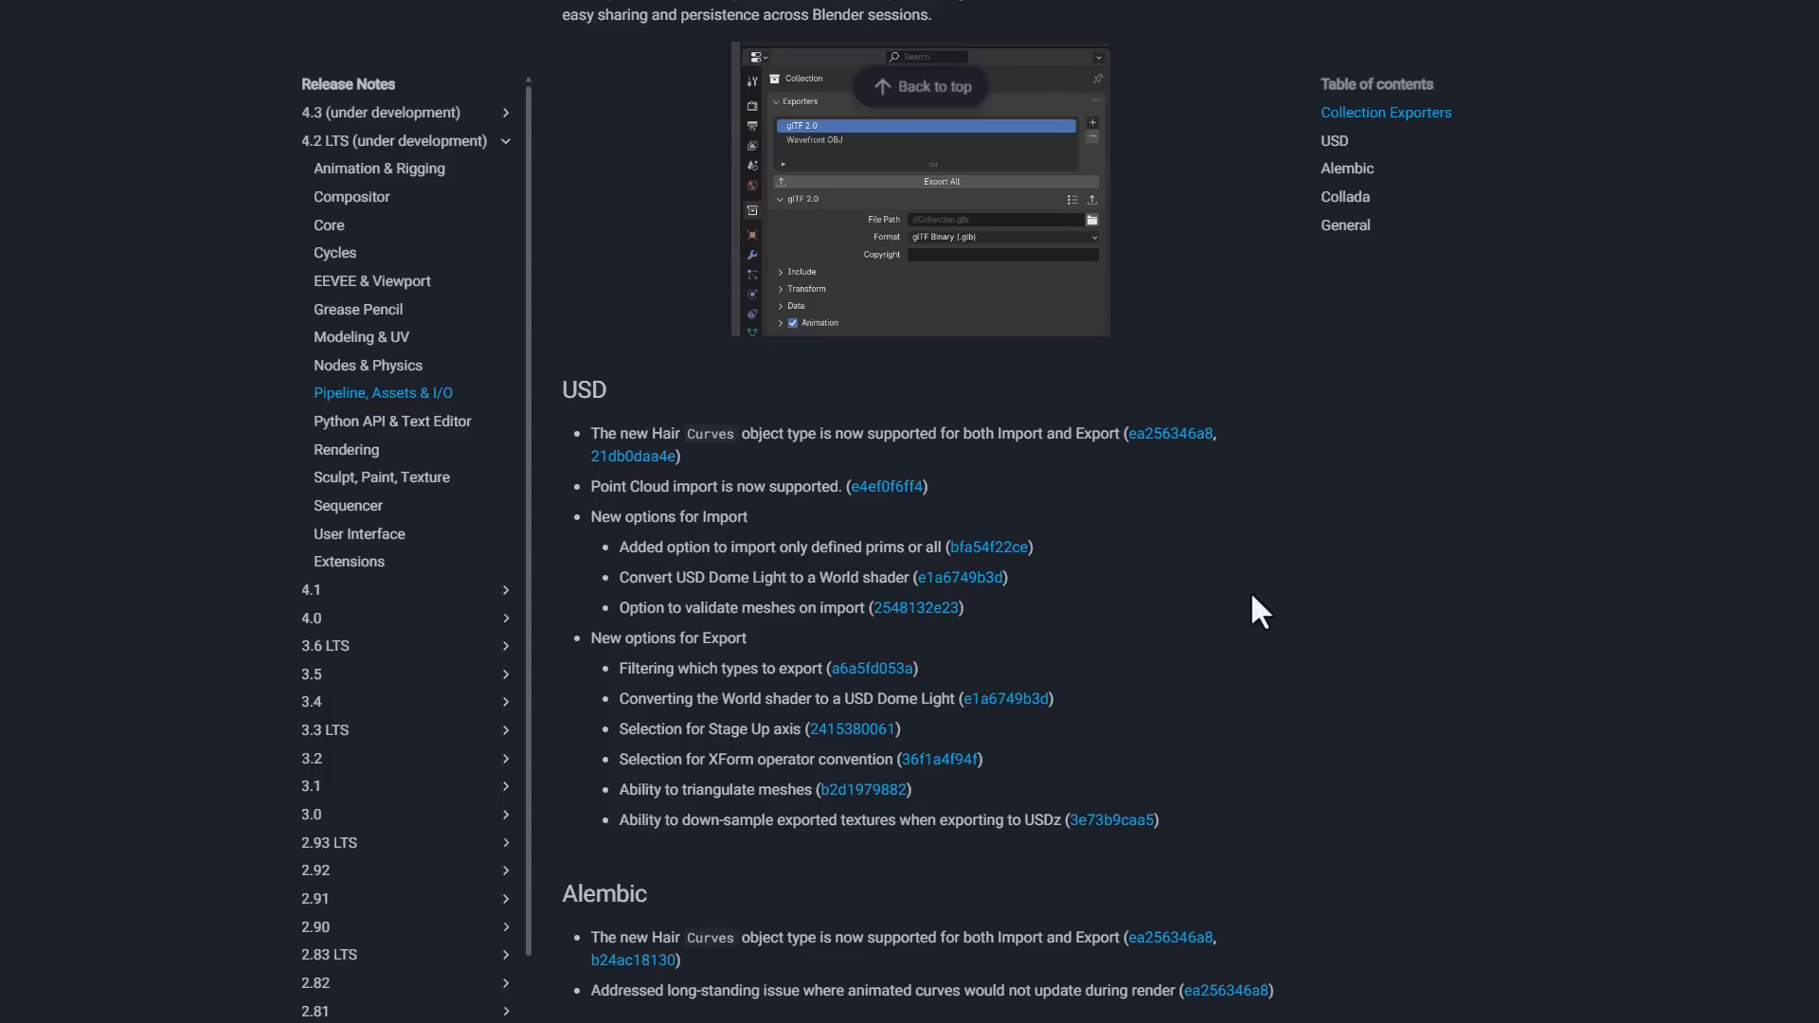
scroll(1253, 597, down, 4)
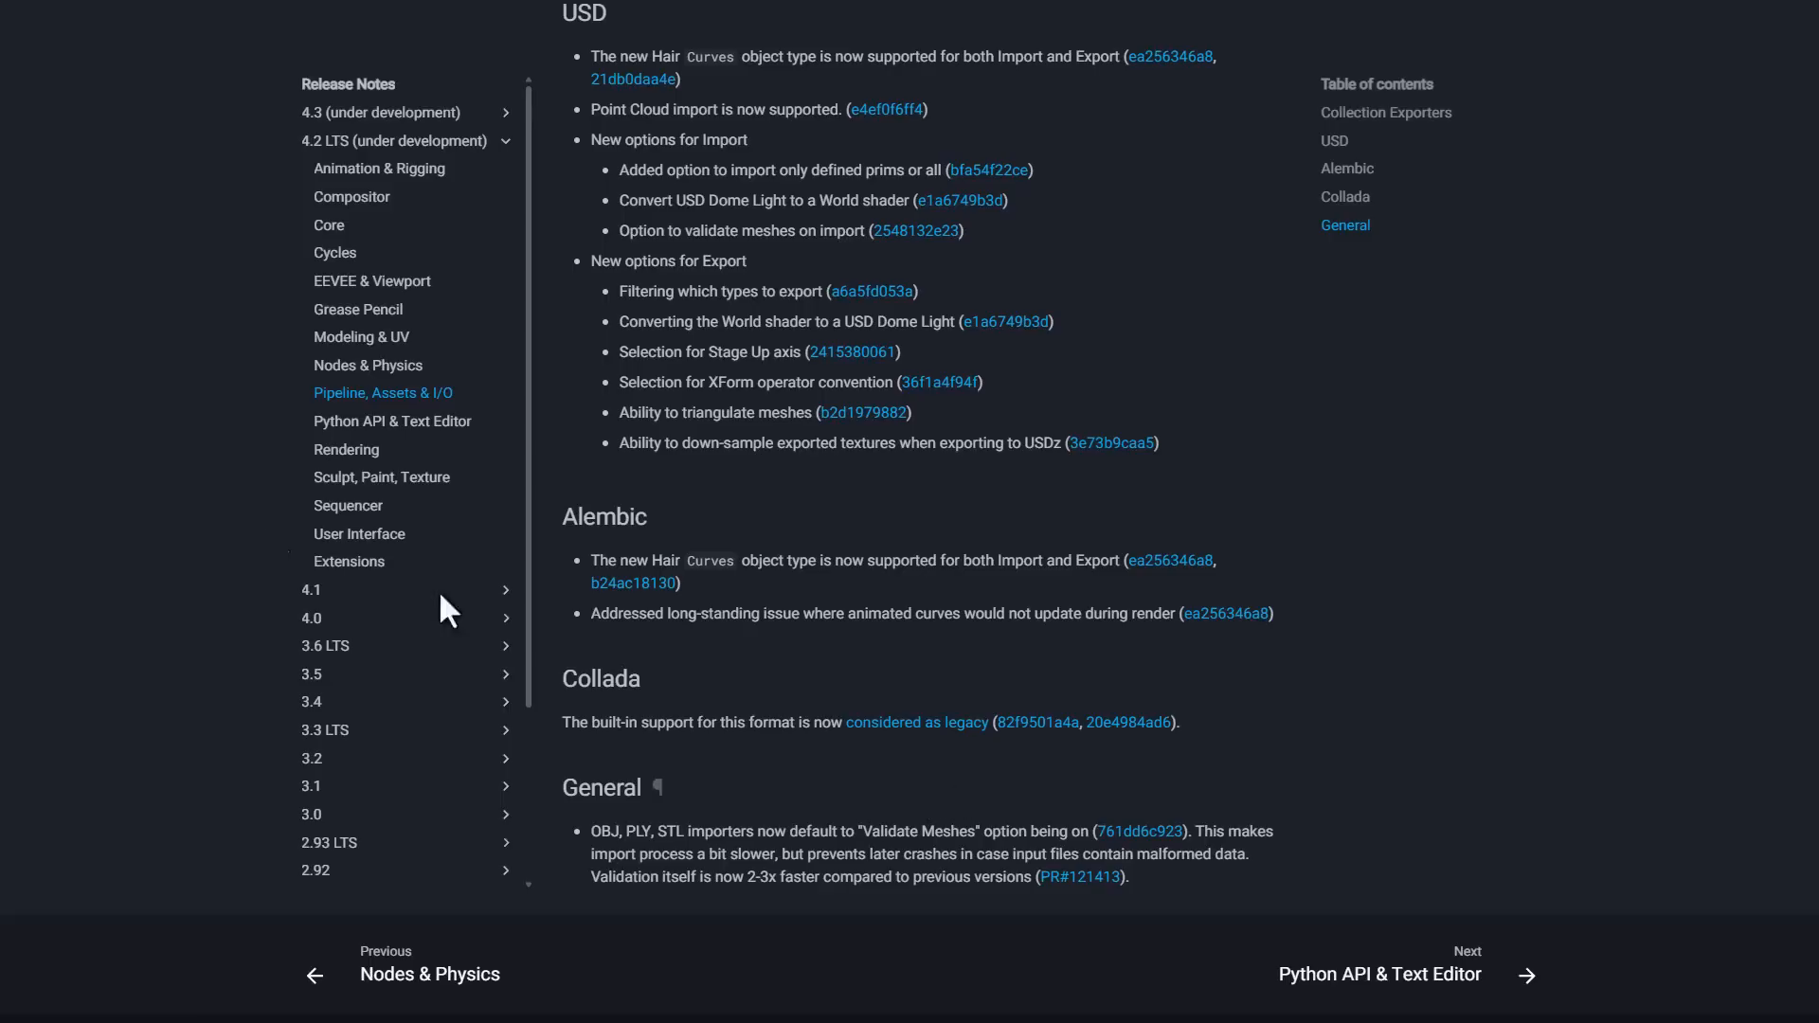
Step: Open the Blender 4.2 LTS release notes overview, look through the Python API page, and return to the overview
click(395, 141)
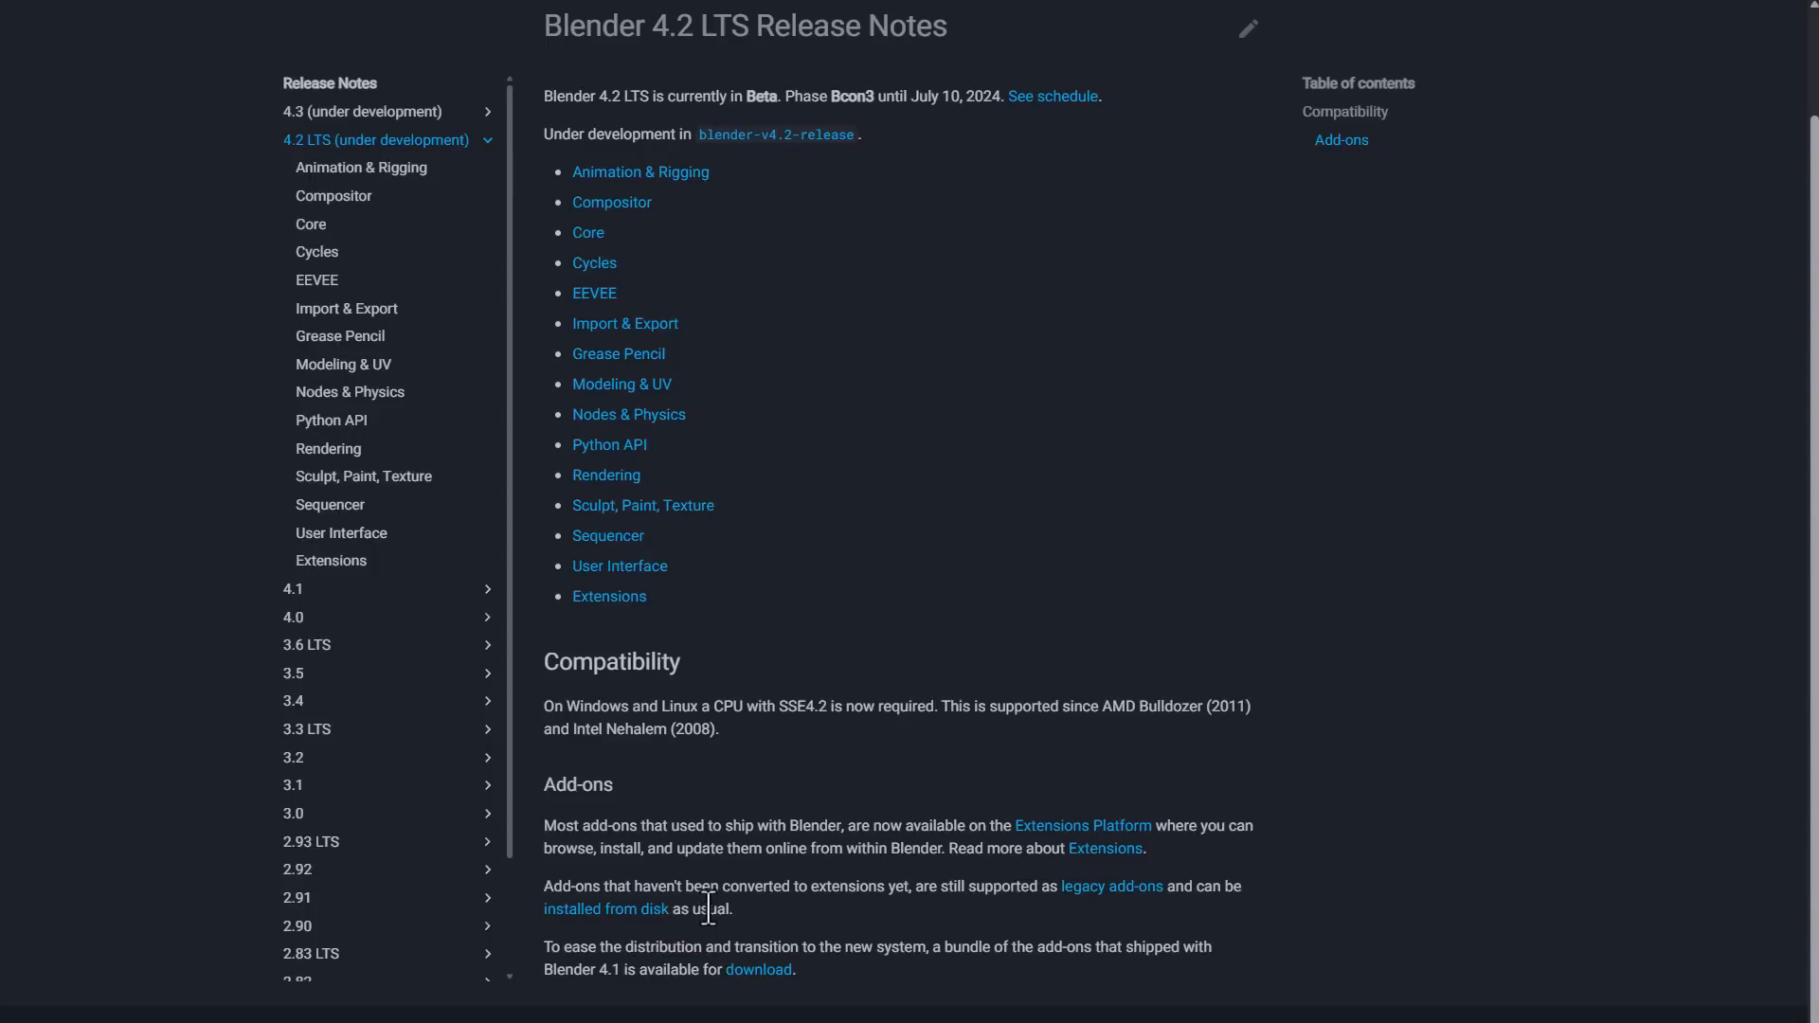
click(625, 449)
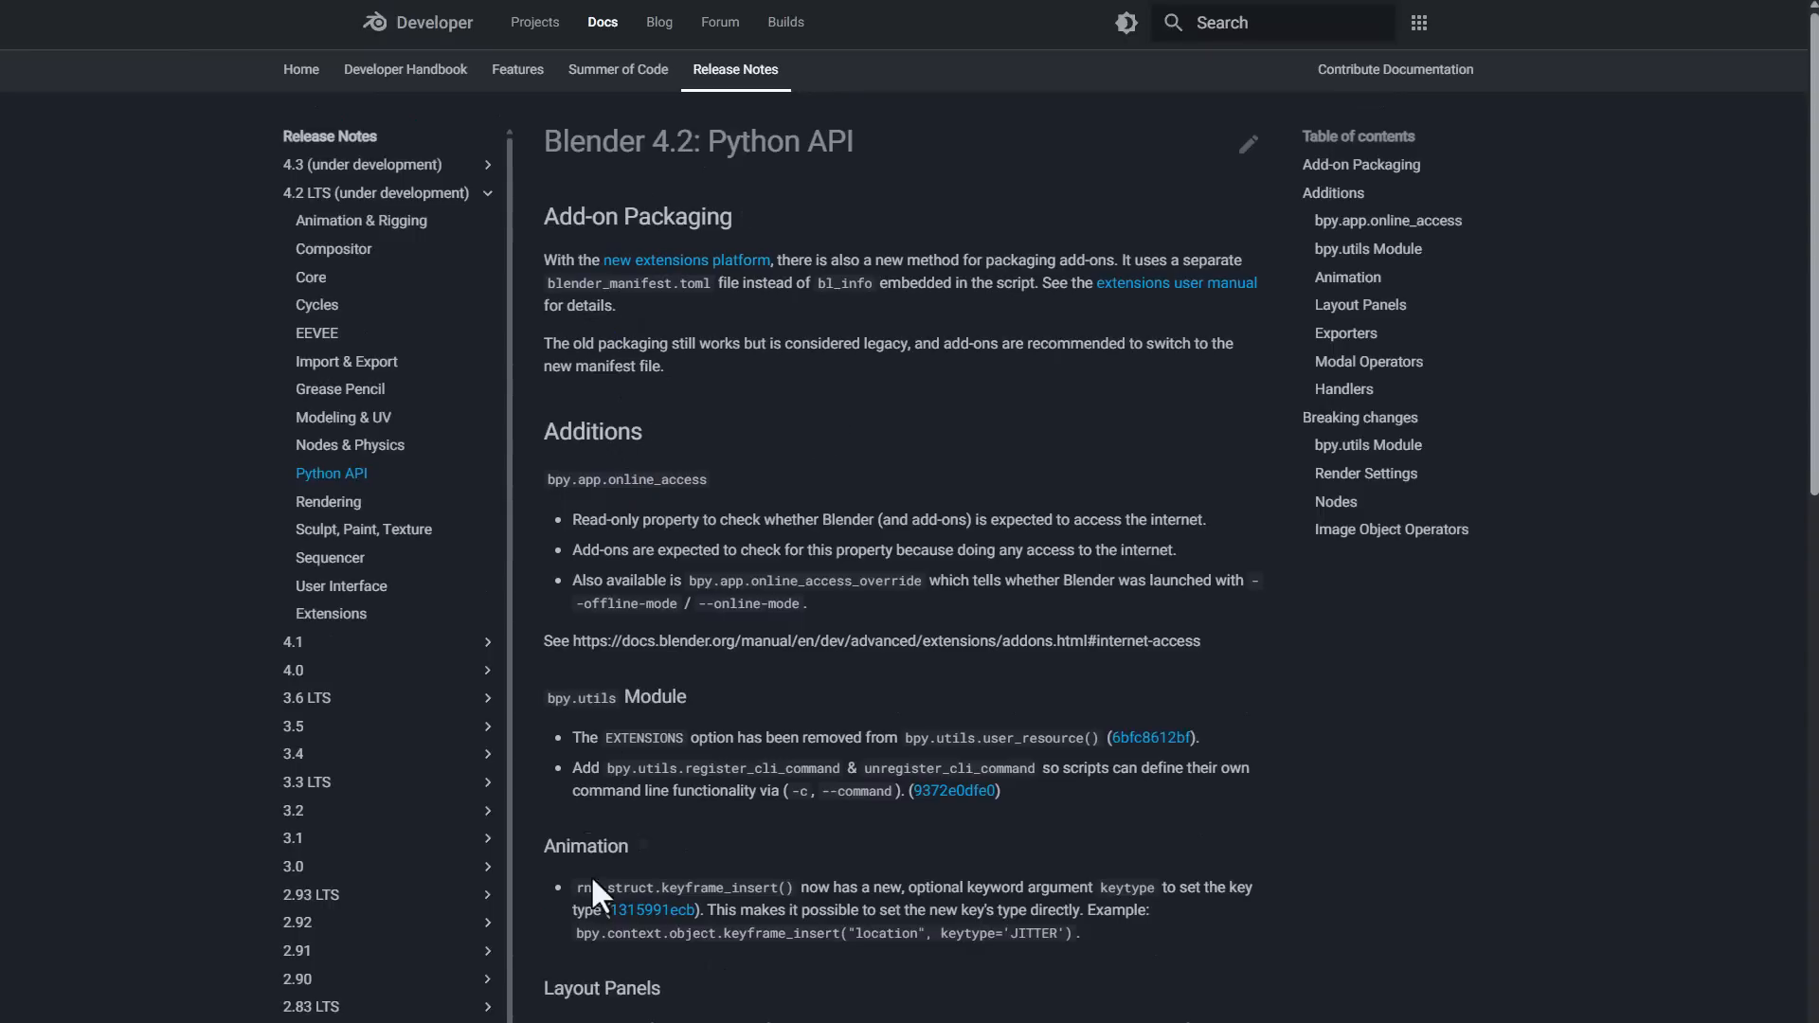
scroll(661, 908, down, 7)
scroll(660, 906, down, 9)
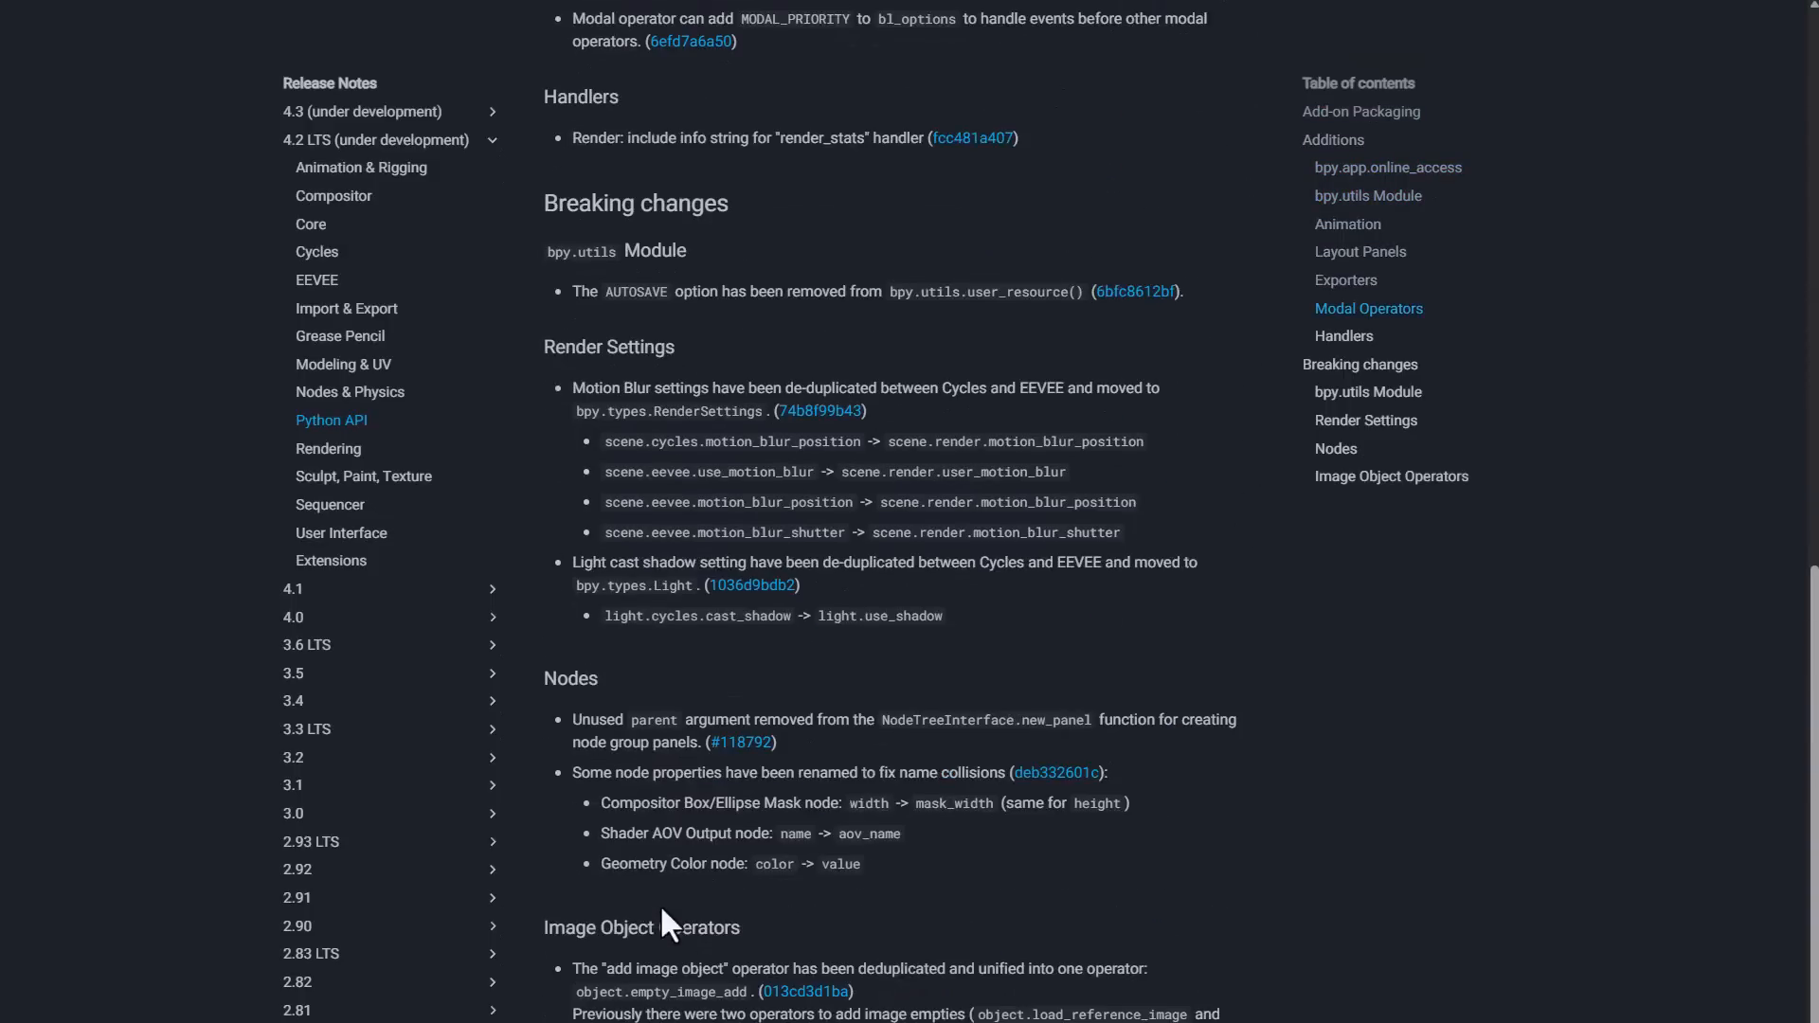
key(alt+Left)
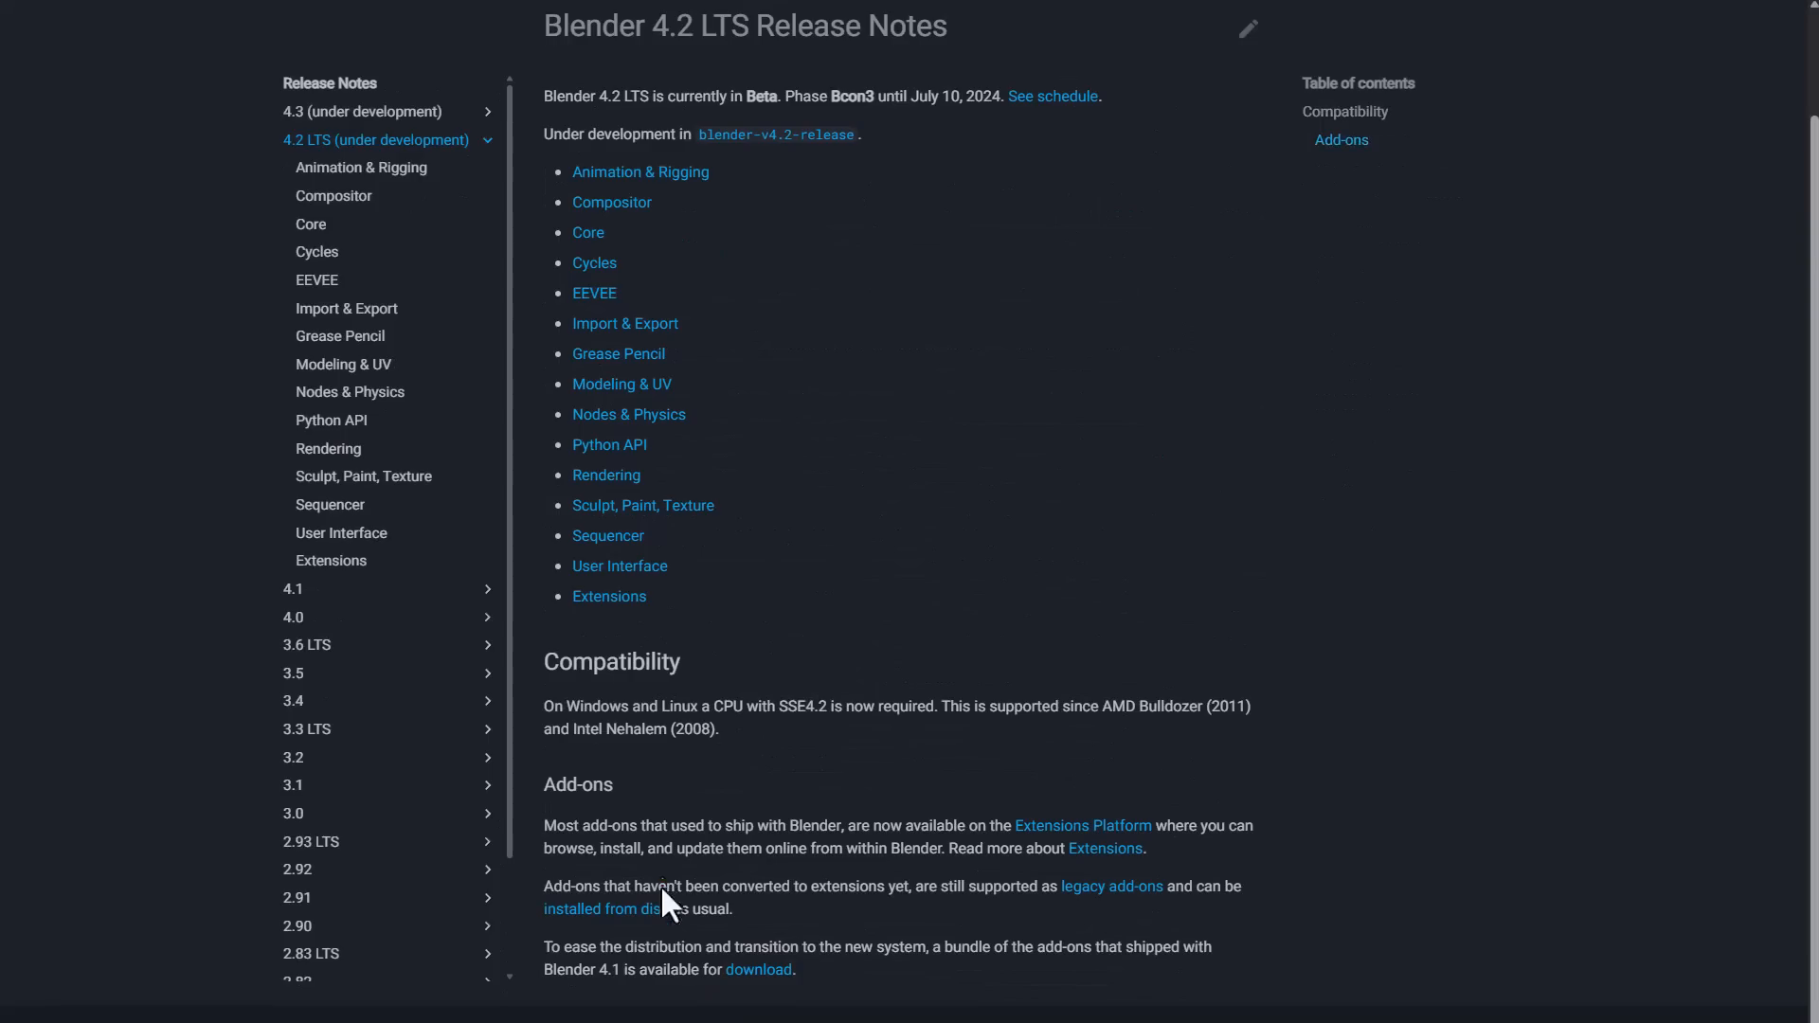